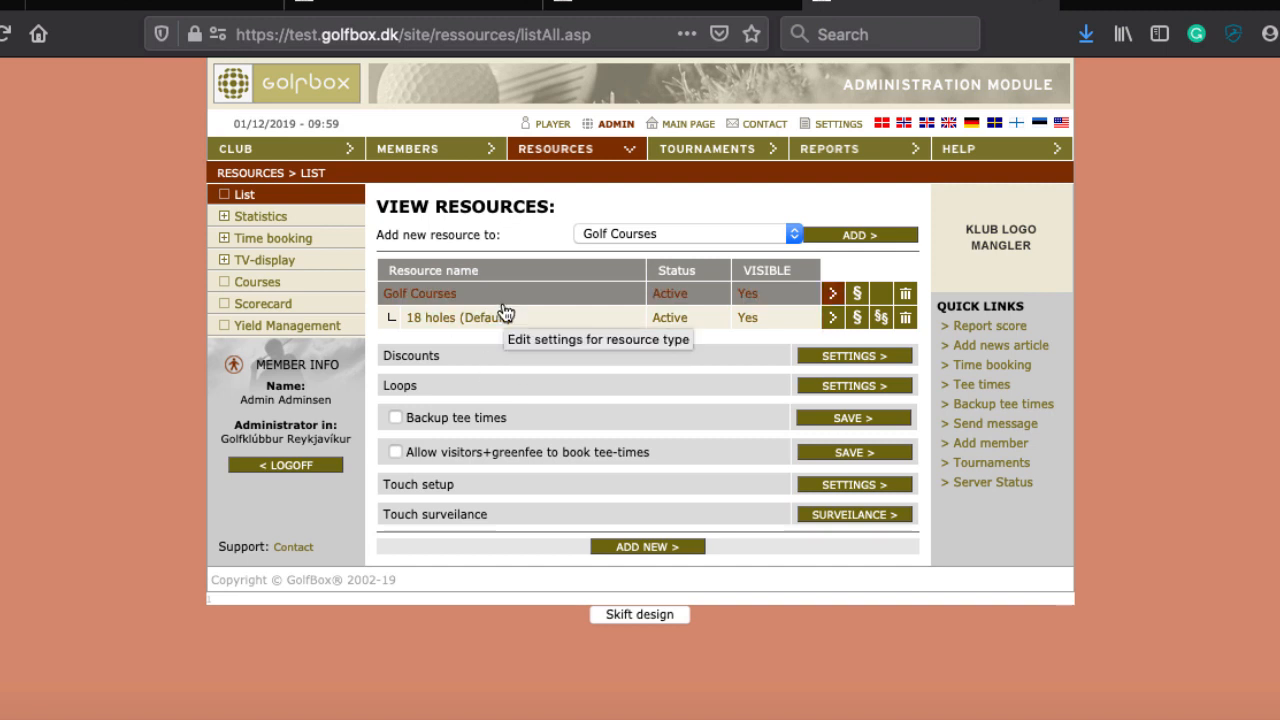
Step: Abandon adding a new resource and open the Golf Courses resource type settings
{"action": "left_click", "coordinate": [632, 549]}
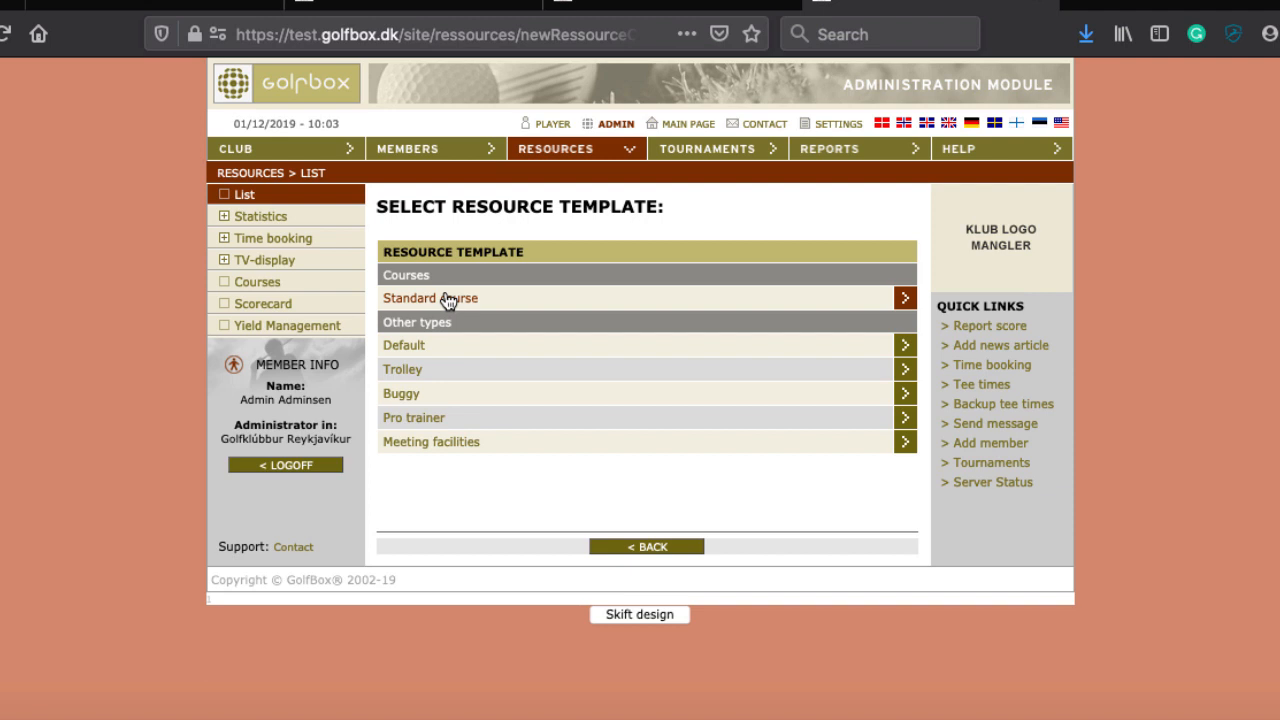
{"action": "left_click", "coordinate": [553, 148]}
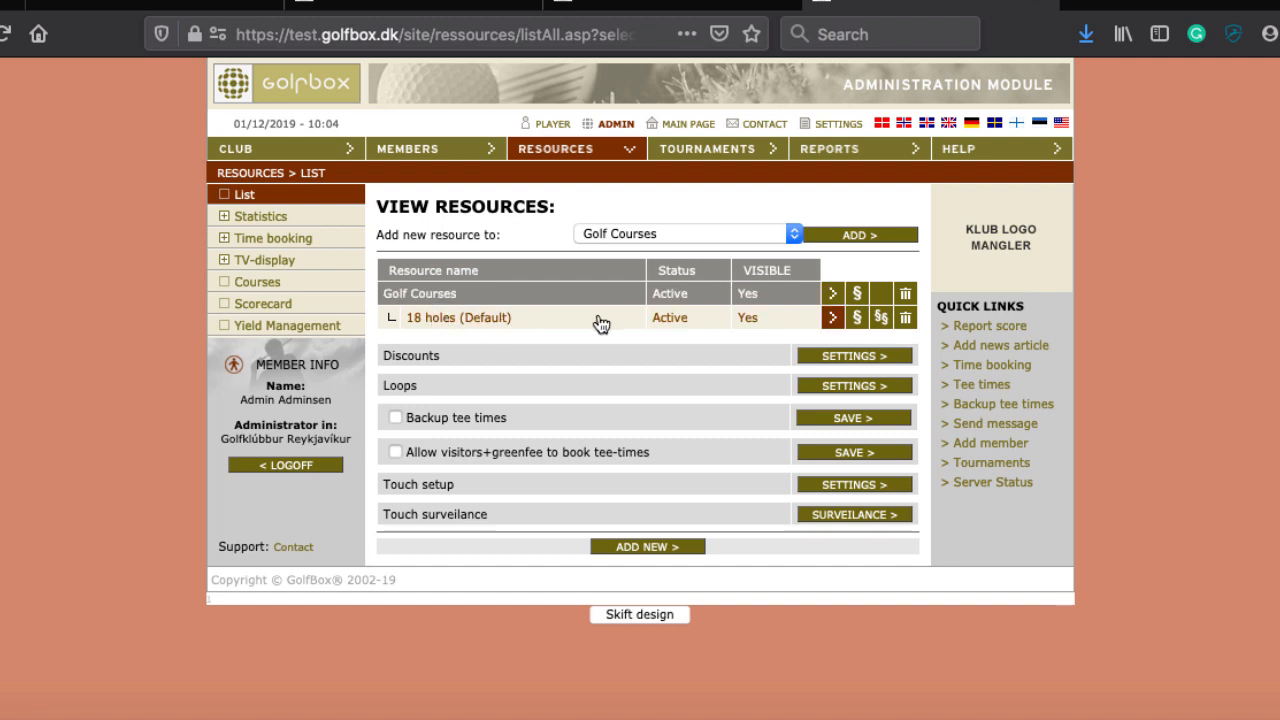
{"action": "left_click", "coordinate": [519, 293]}
{"action": "scroll", "coordinate": [693, 409], "scroll_direction": "down", "scroll_amount": 2}
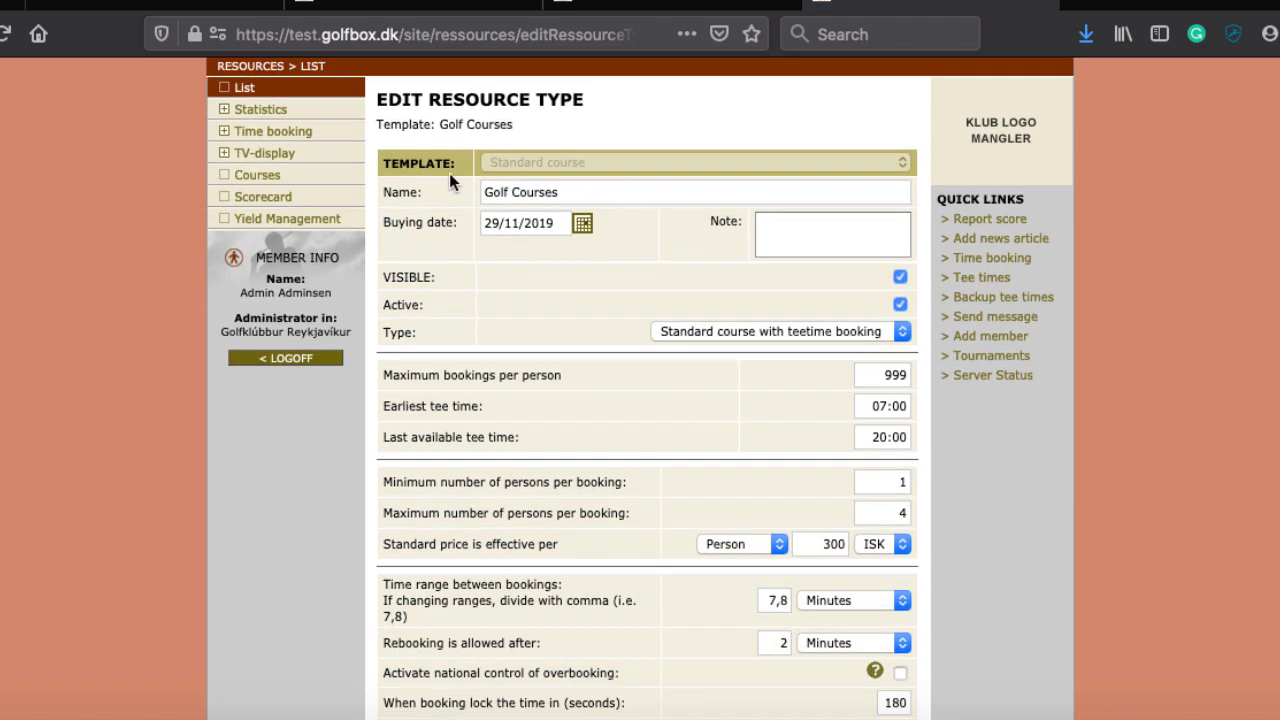
{"action": "scroll", "coordinate": [654, 295], "scroll_direction": "down", "scroll_amount": 2}
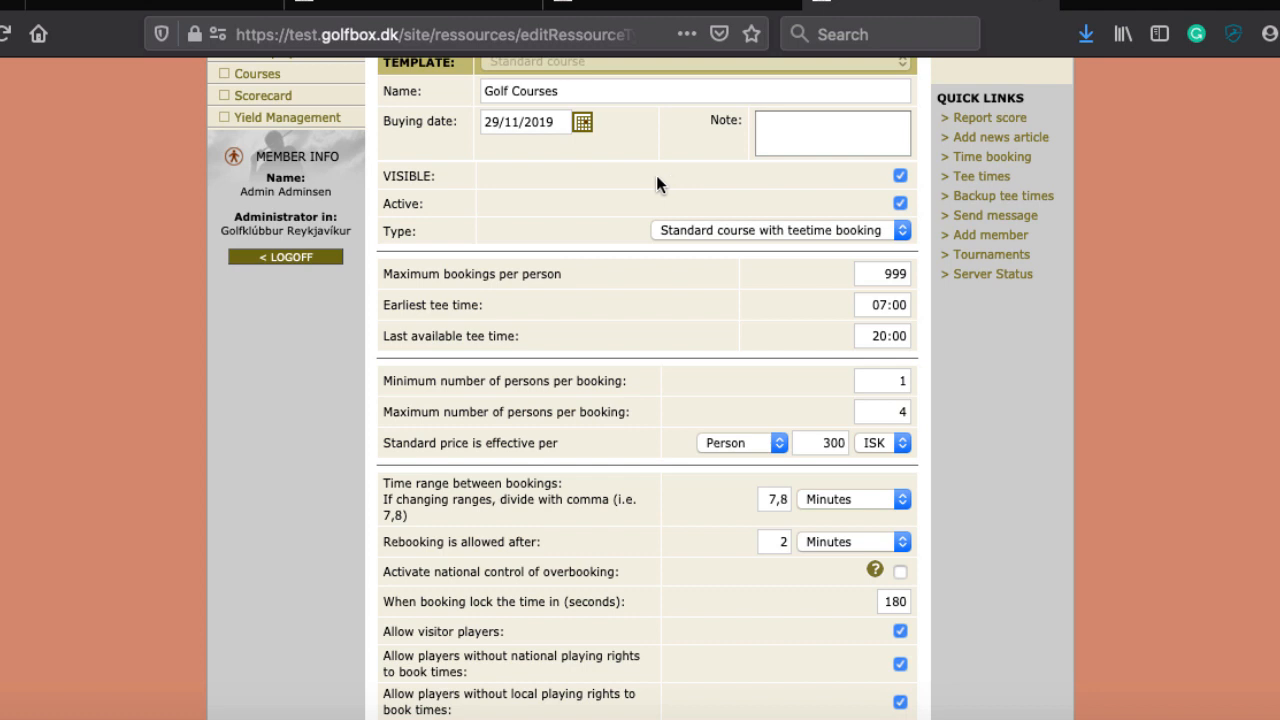
{"action": "scroll", "coordinate": [656, 175], "scroll_direction": "up", "scroll_amount": 2}
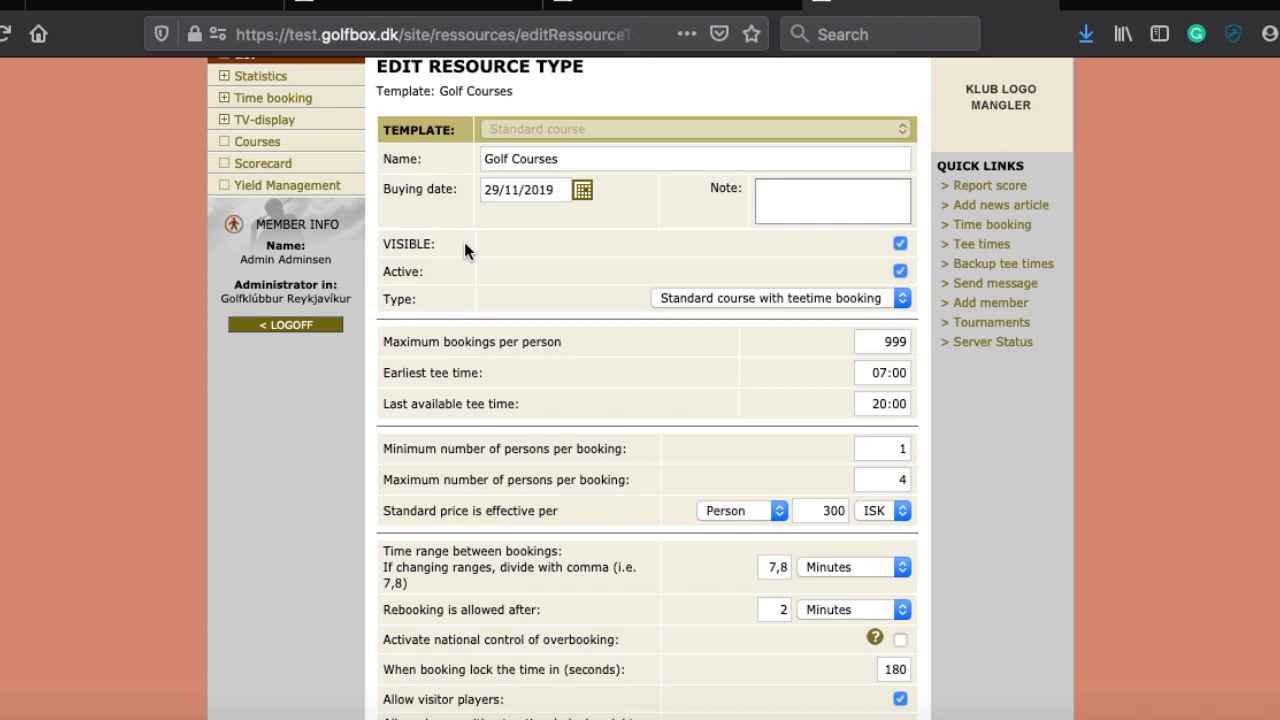
Step: Tick VISIBLE and review the course types offered in the Type dropdown
{"action": "left_click", "coordinate": [899, 245]}
{"action": "scroll", "coordinate": [848, 241], "scroll_direction": "down", "scroll_amount": 1}
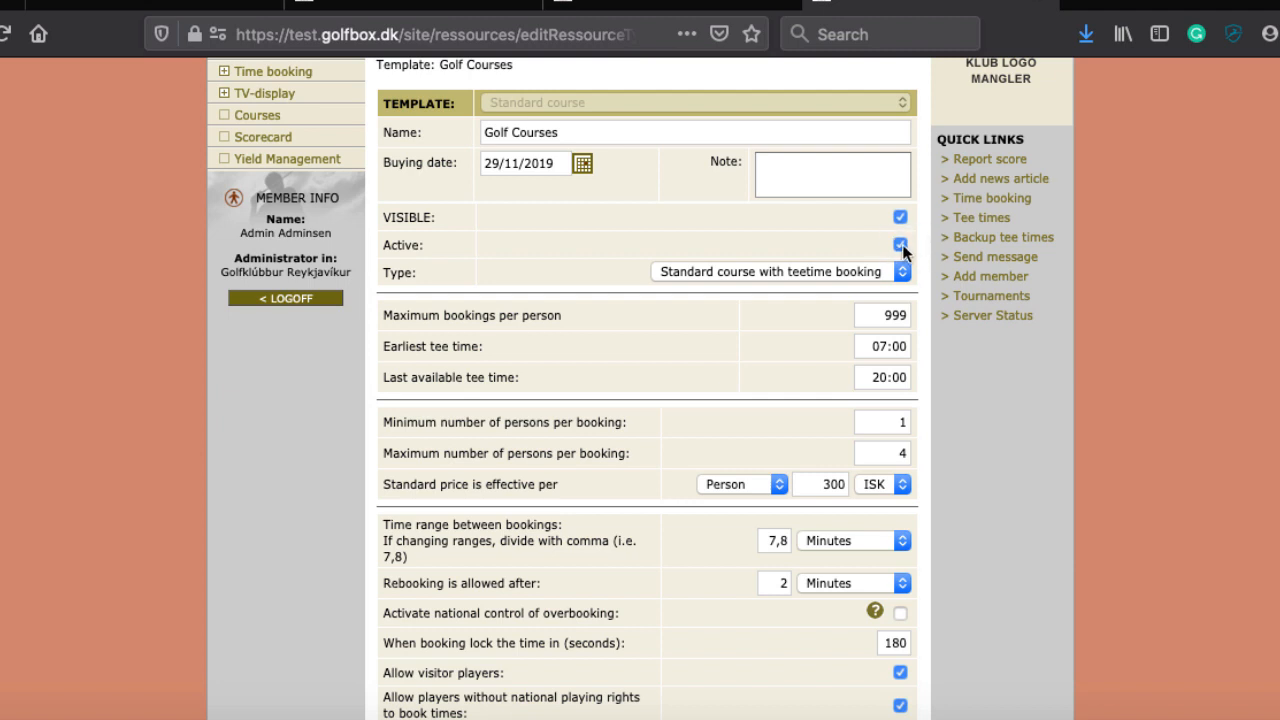
{"action": "left_click", "coordinate": [687, 268]}
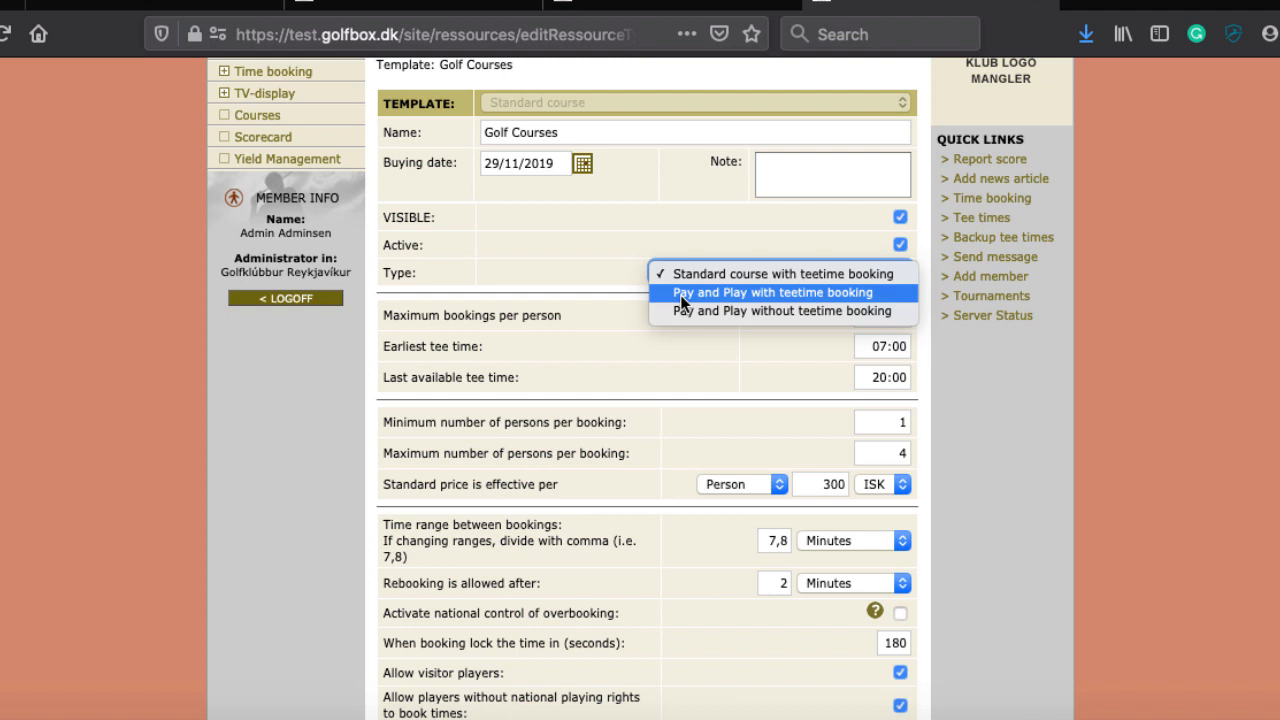
Step: Try Pay and Play, then set Type back to Standard course with teetime booking
{"action": "left_click", "coordinate": [683, 295]}
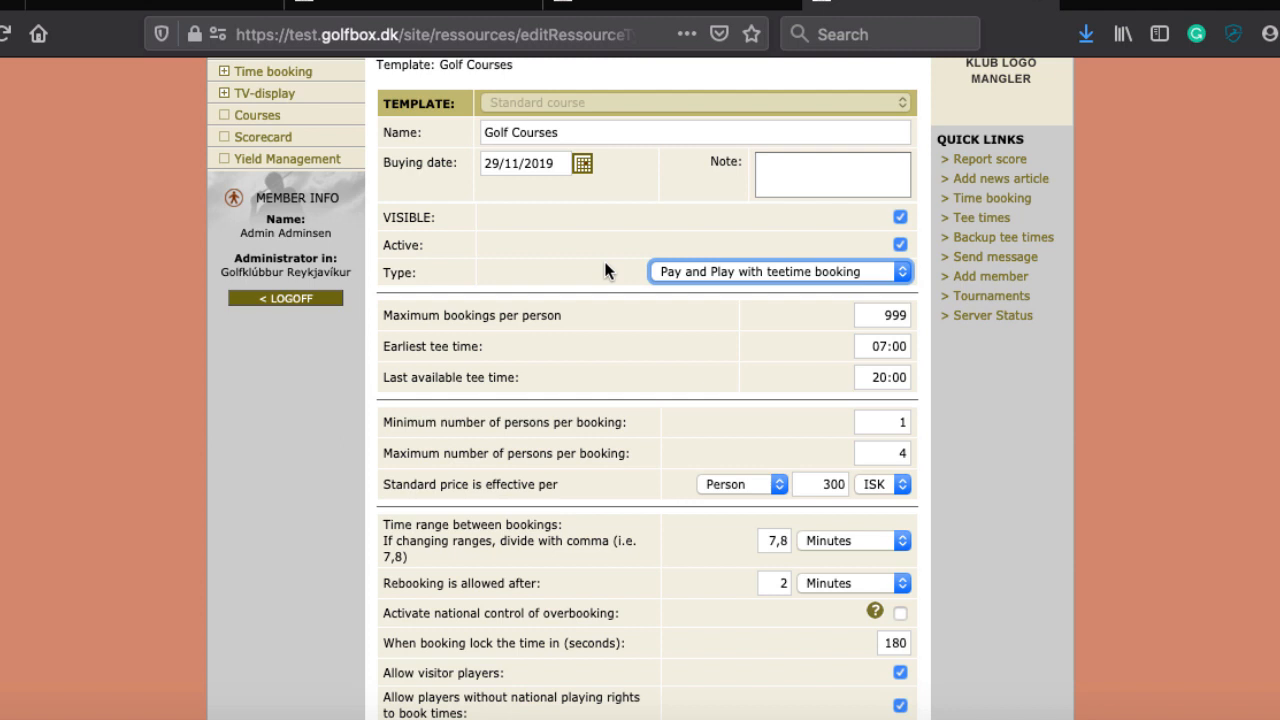
{"action": "left_click", "coordinate": [766, 273]}
{"action": "left_click", "coordinate": [752, 258]}
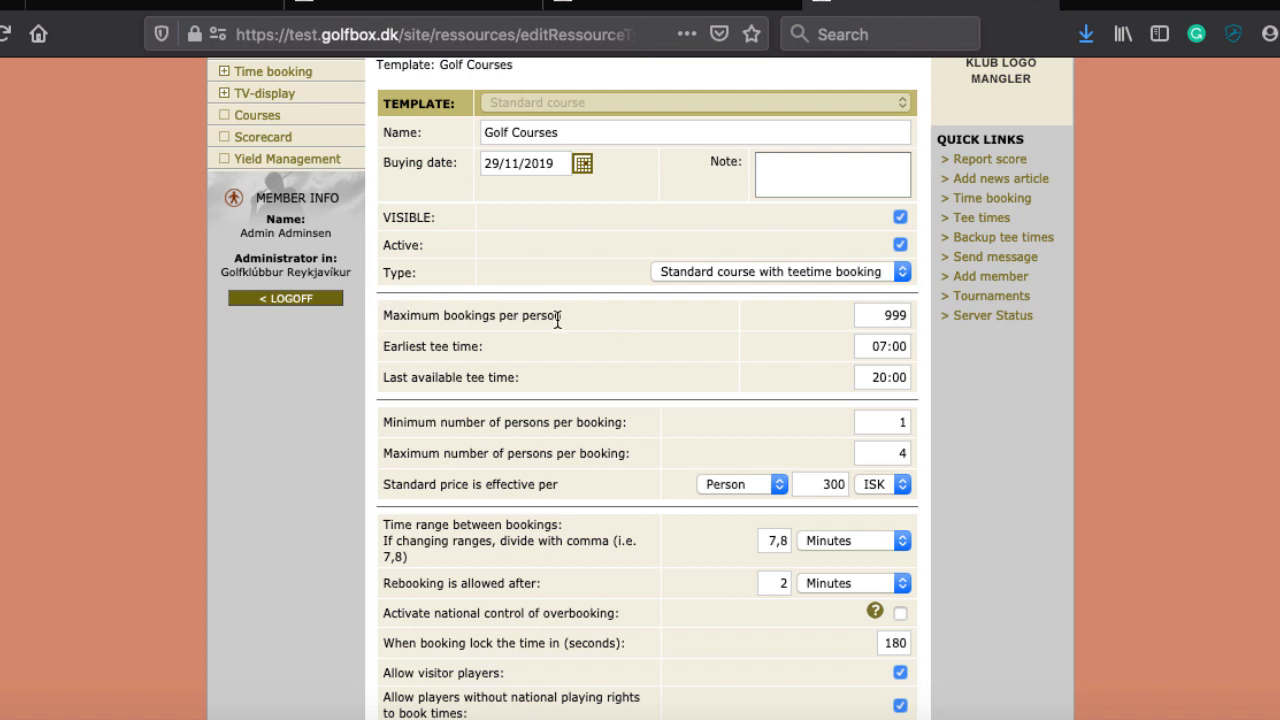
Step: Change Maximum bookings per person from 999 to 10
{"action": "double_click", "coordinate": [891, 316]}
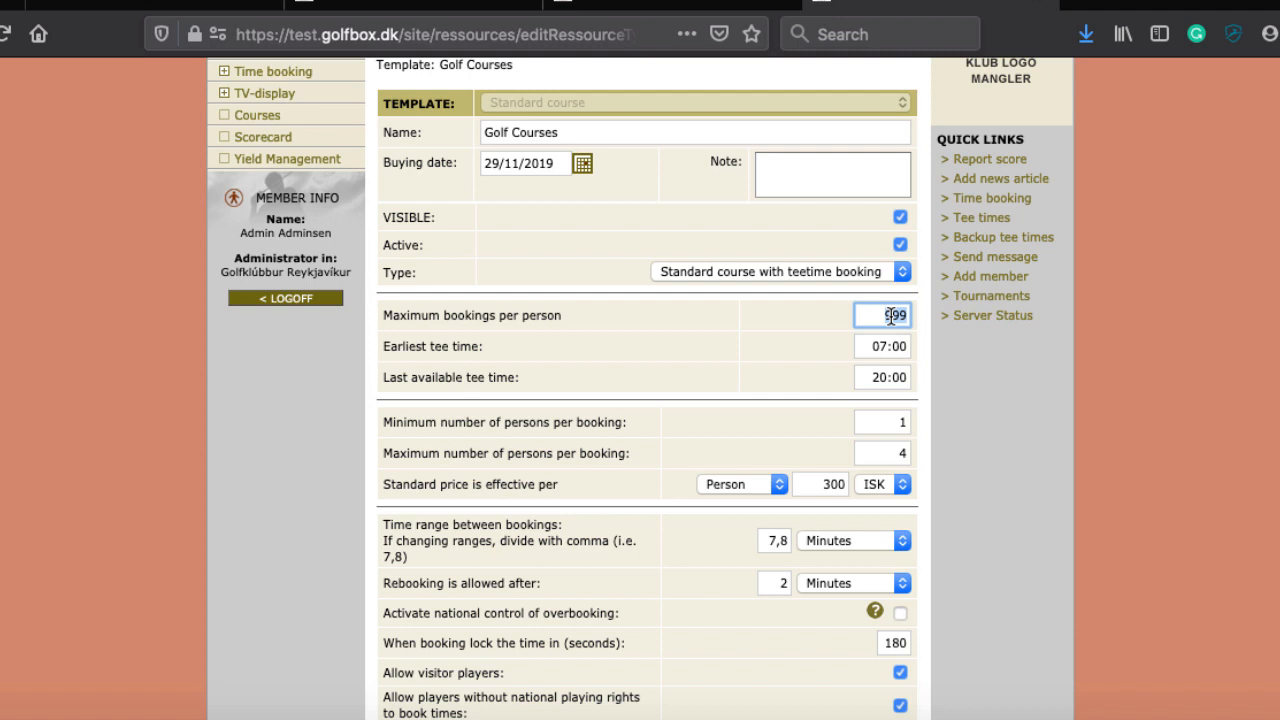
{"action": "key", "text": "BackSpace"}
{"action": "type", "text": "10"}
{"action": "double_click", "coordinate": [903, 315]}
{"action": "left_click", "coordinate": [822, 313]}
{"action": "scroll", "coordinate": [822, 313], "scroll_direction": "down", "scroll_amount": 5}
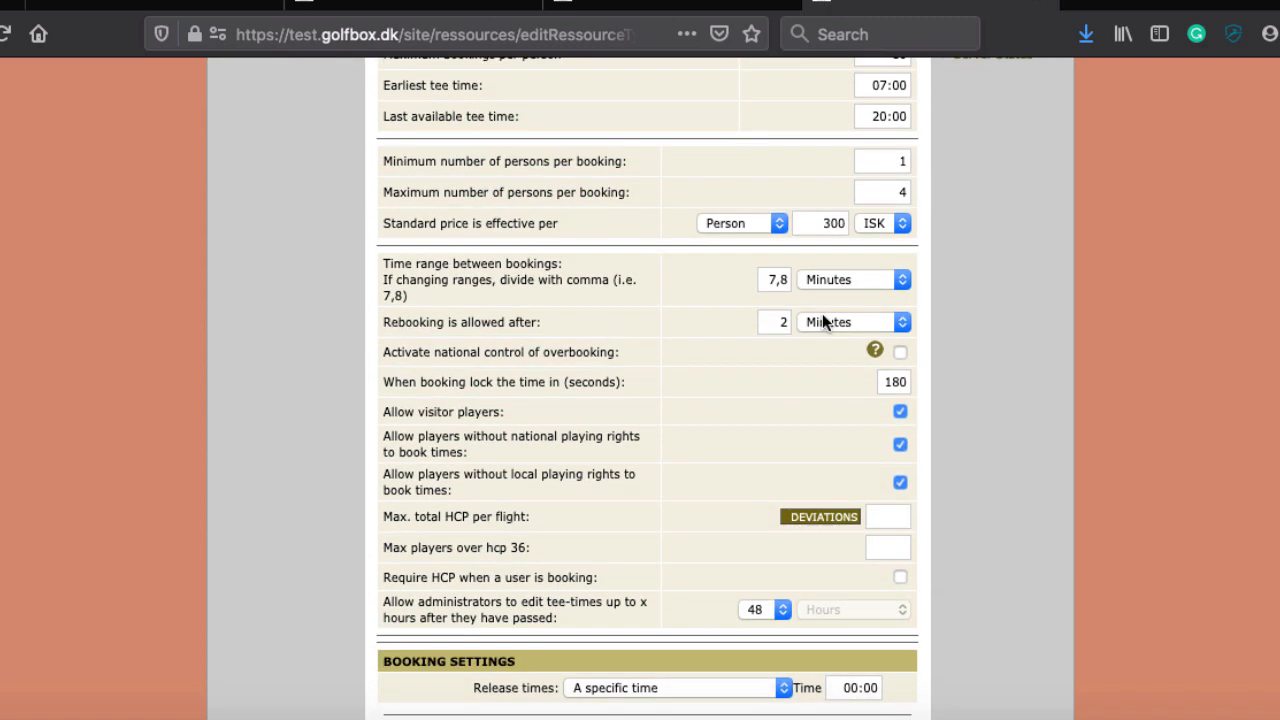
{"action": "scroll", "coordinate": [815, 250], "scroll_direction": "up", "scroll_amount": 1}
{"action": "scroll", "coordinate": [470, 135], "scroll_direction": "up", "scroll_amount": 2}
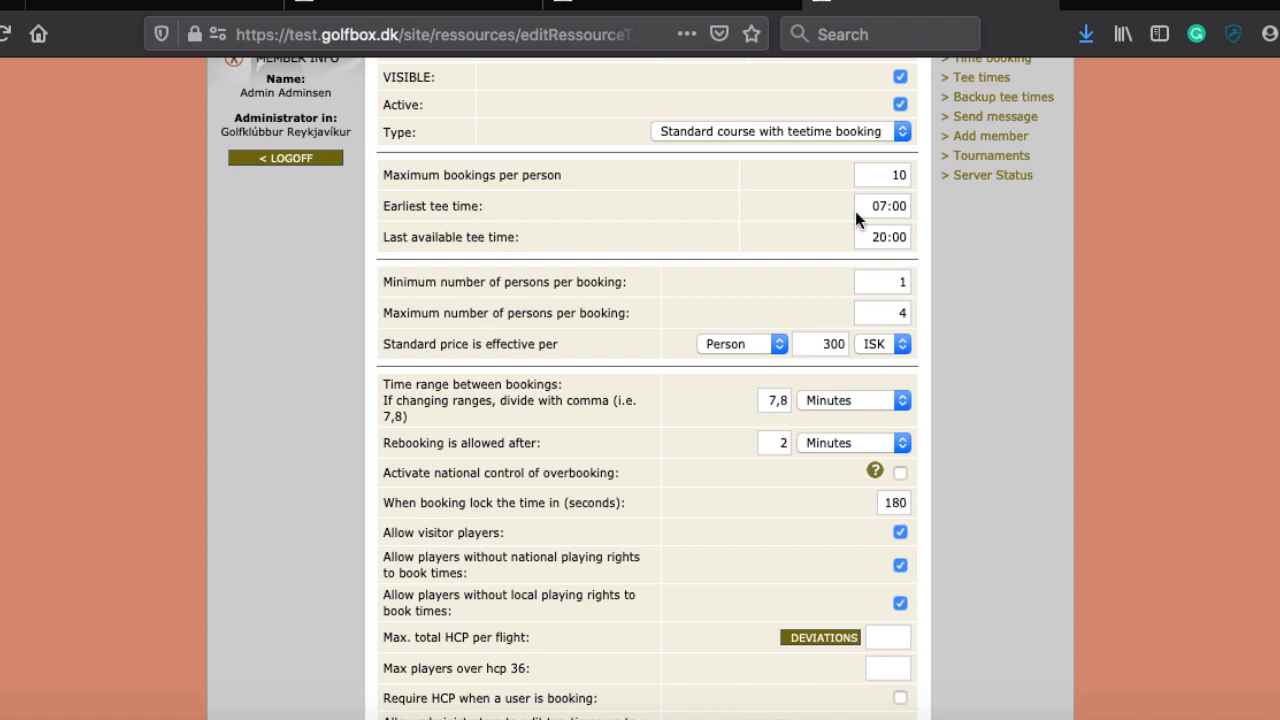
{"action": "scroll", "coordinate": [873, 241], "scroll_direction": "down", "scroll_amount": 1}
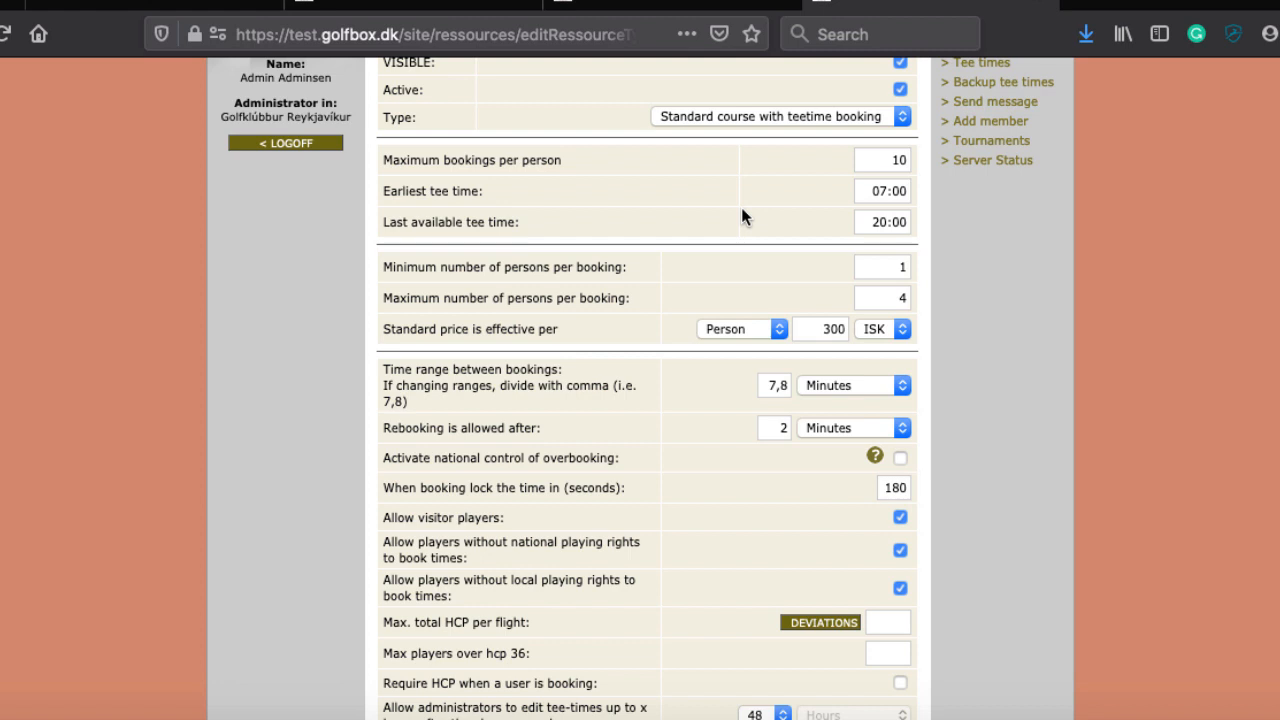
{"action": "scroll", "coordinate": [741, 215], "scroll_direction": "up", "scroll_amount": 2}
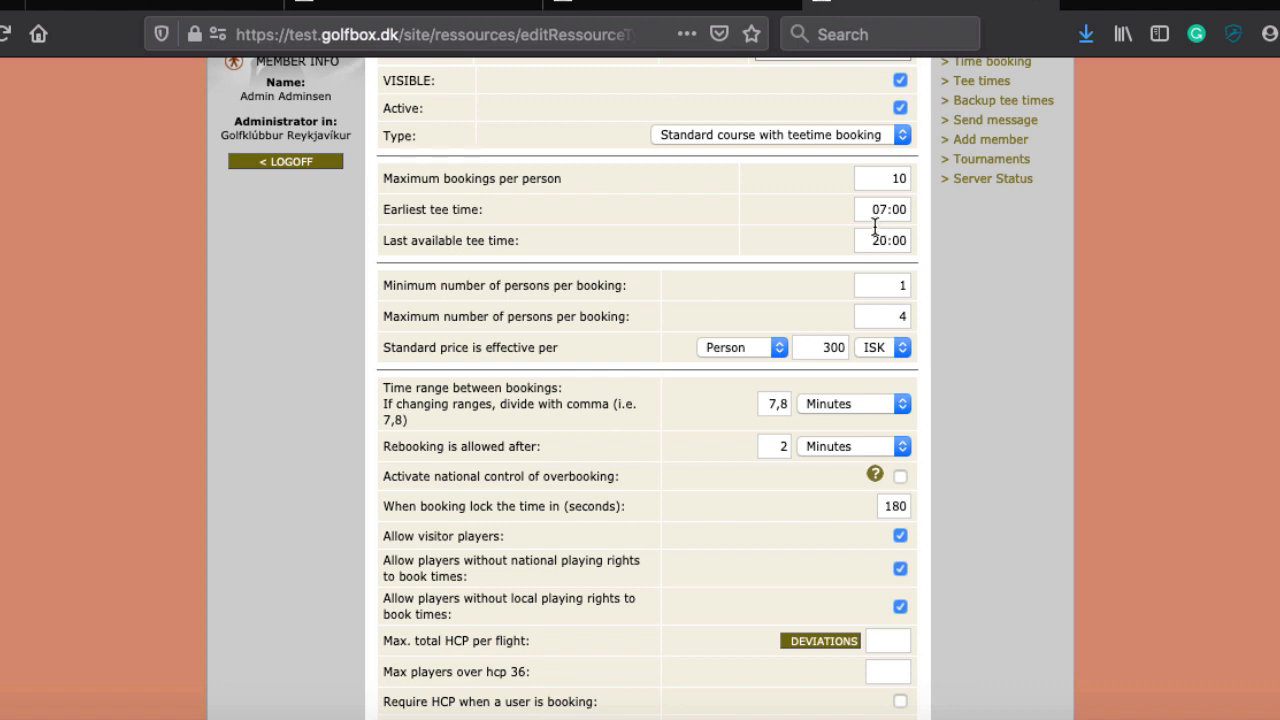
{"action": "scroll", "coordinate": [805, 231], "scroll_direction": "down", "scroll_amount": 2}
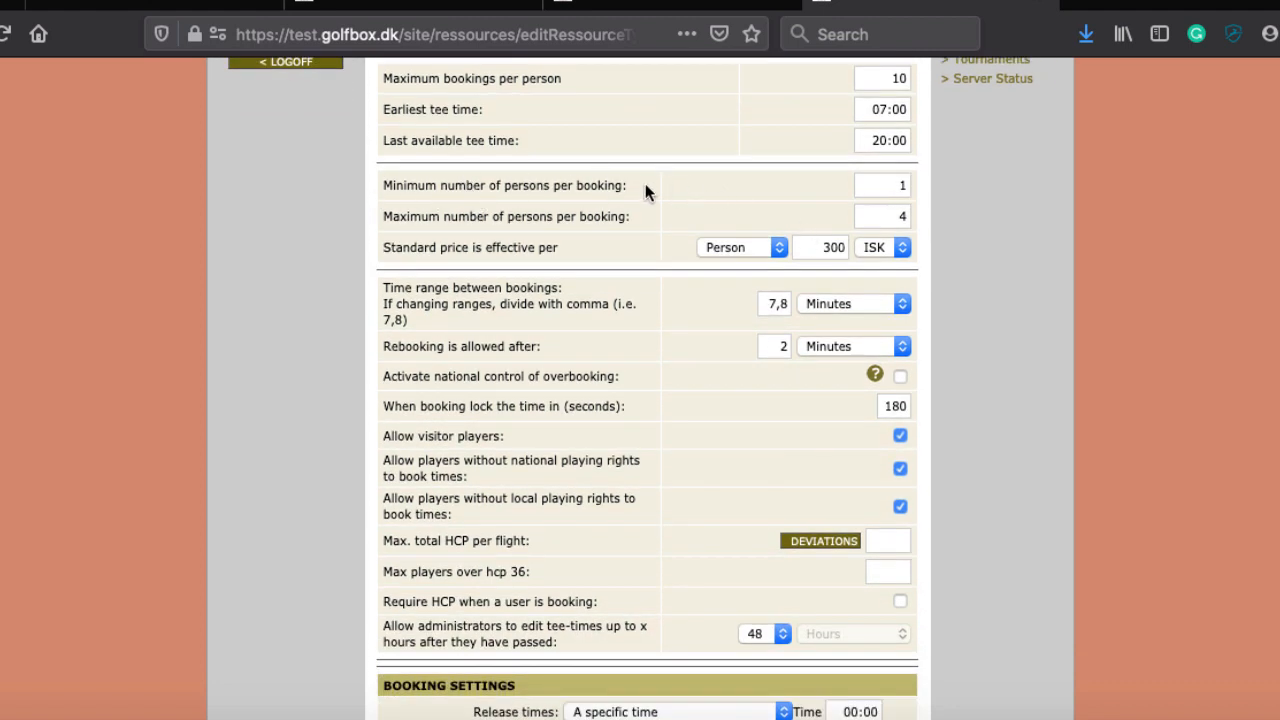
{"action": "left_click", "coordinate": [872, 184]}
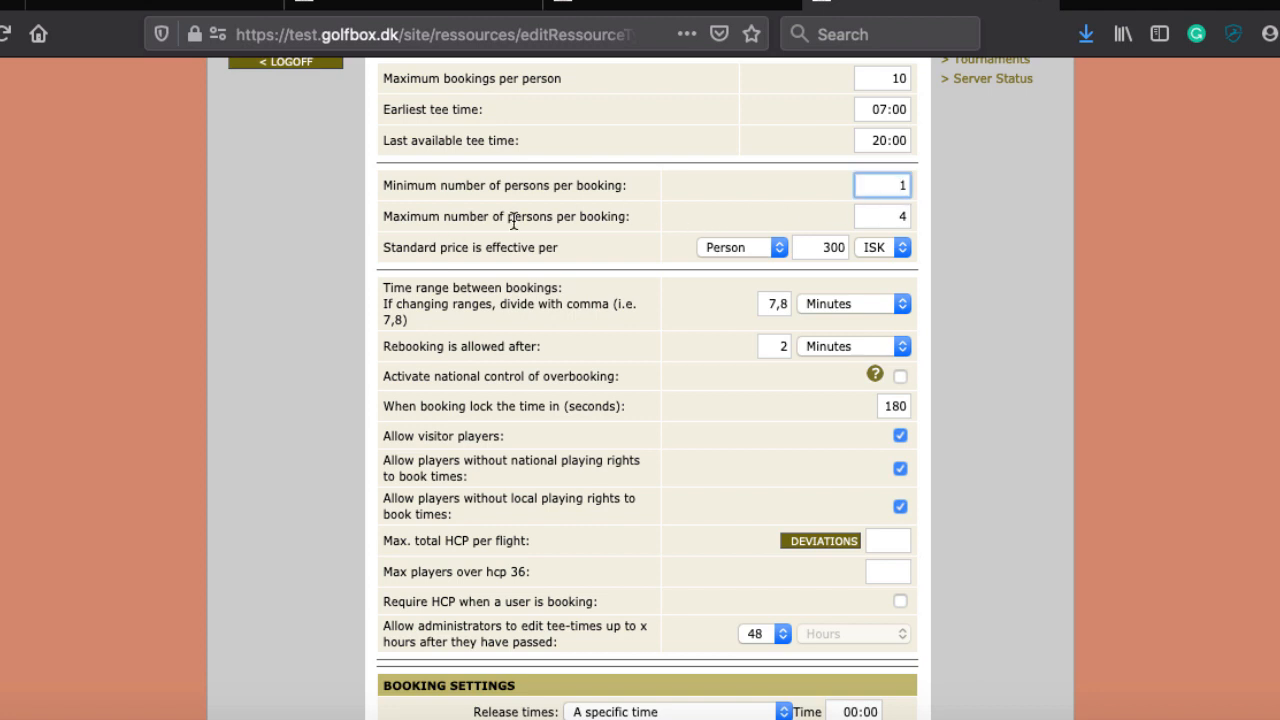
{"action": "left_click", "coordinate": [890, 216]}
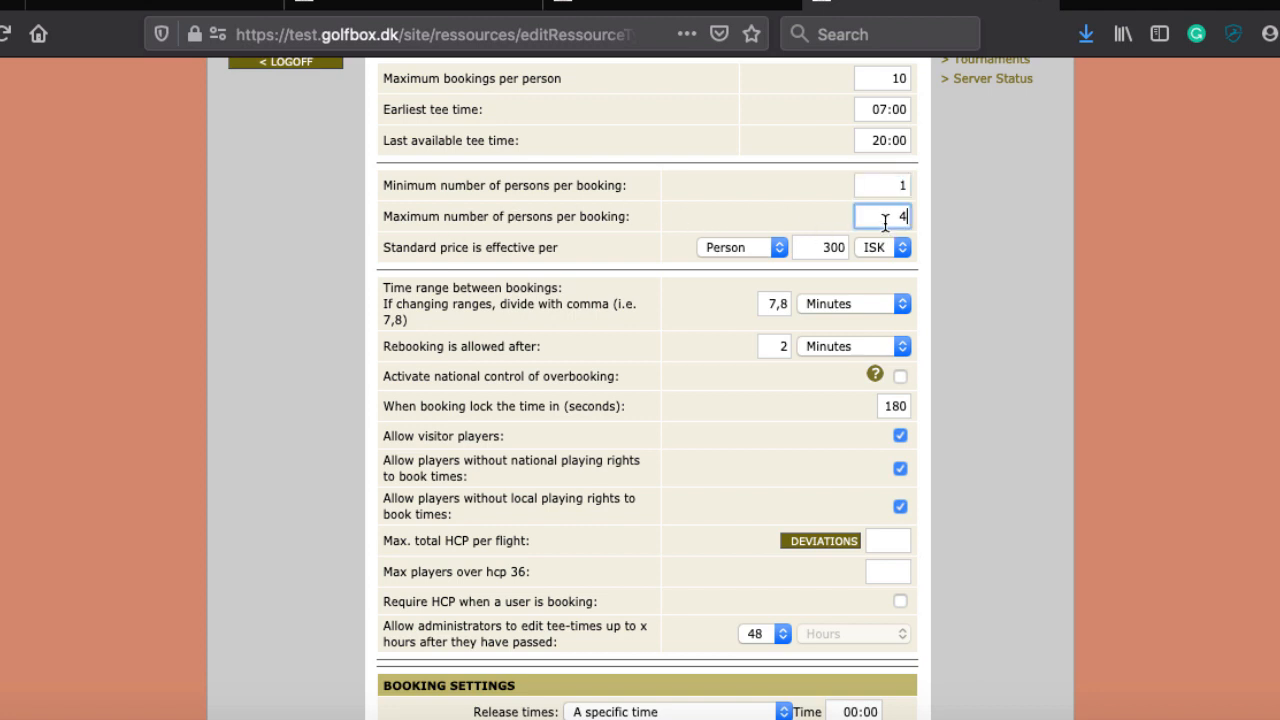
{"action": "left_click", "coordinate": [560, 222]}
{"action": "scroll", "coordinate": [585, 293], "scroll_direction": "down", "scroll_amount": 1}
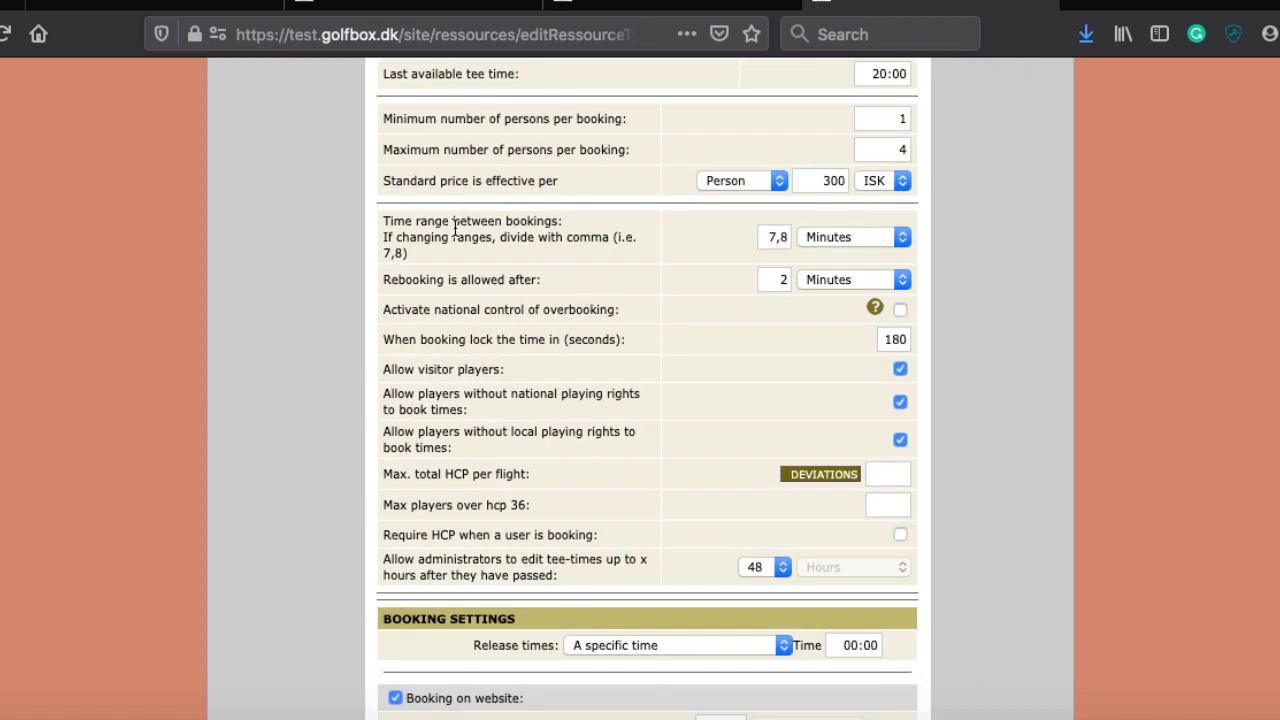
{"action": "scroll", "coordinate": [454, 230], "scroll_direction": "down", "scroll_amount": 1}
{"action": "scroll", "coordinate": [454, 232], "scroll_direction": "down", "scroll_amount": 1}
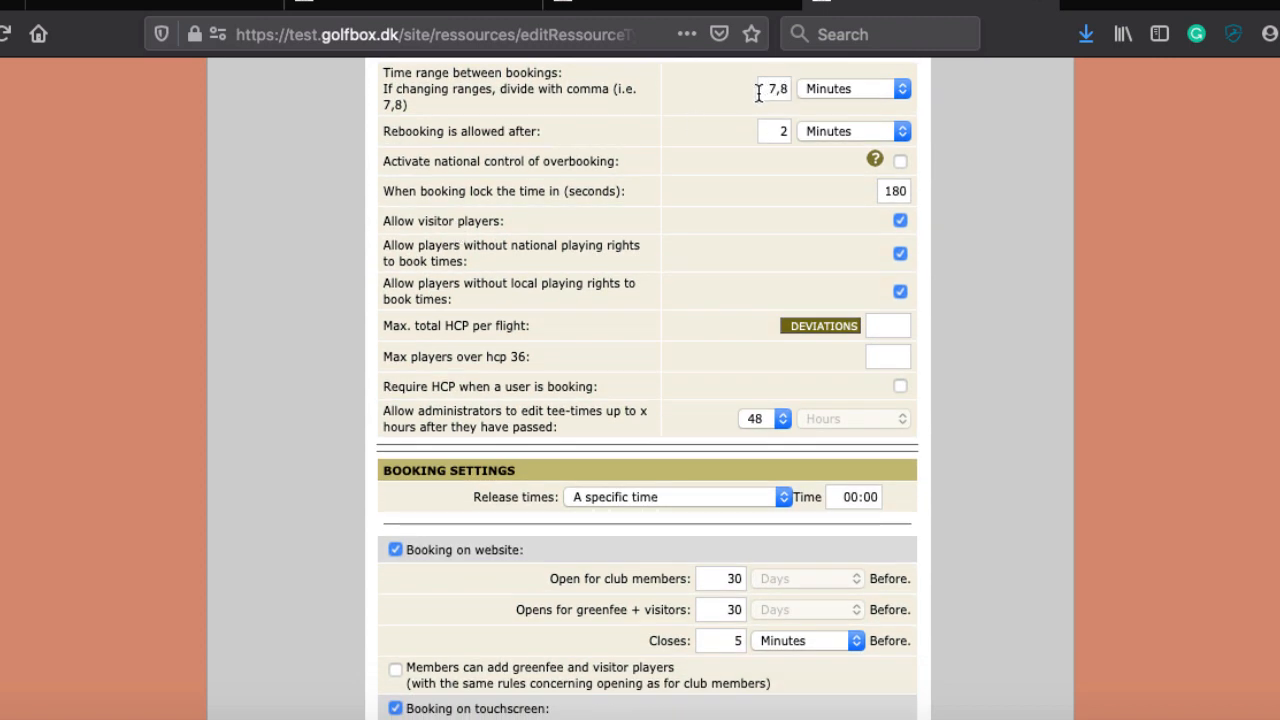
{"action": "scroll", "coordinate": [780, 95], "scroll_direction": "up", "scroll_amount": 1}
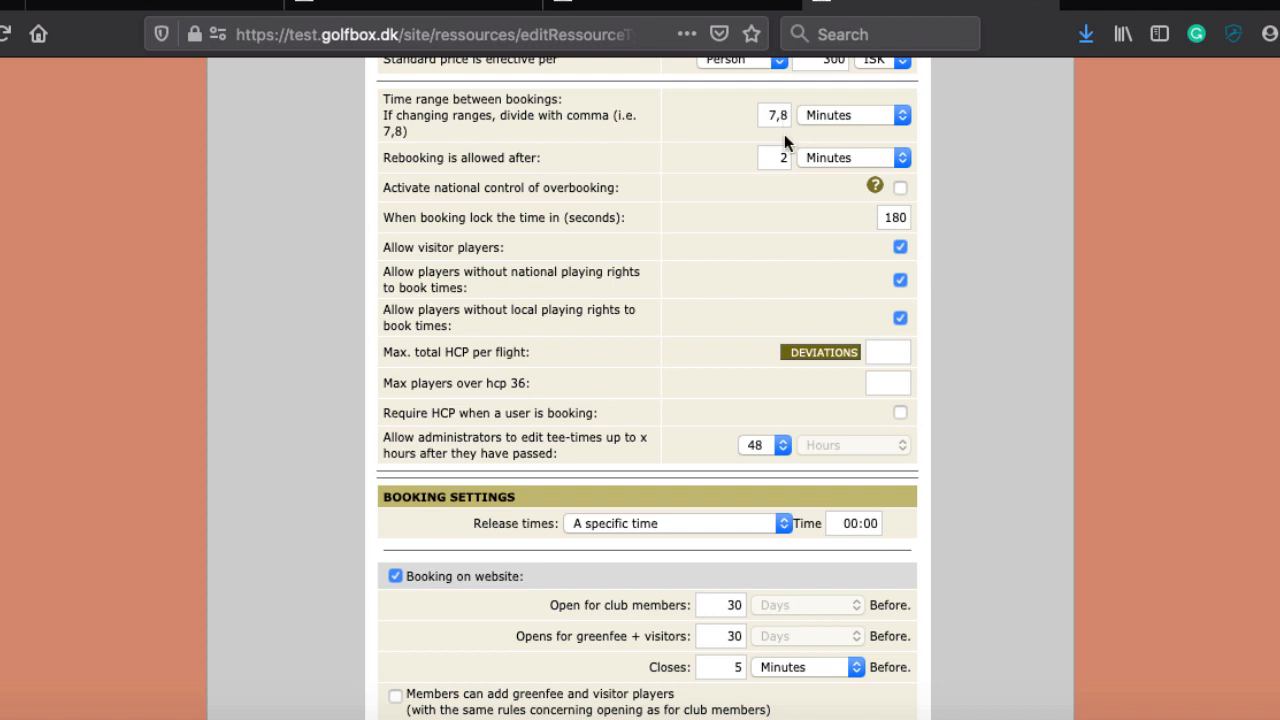
{"action": "left_click", "coordinate": [771, 119]}
{"action": "double_click", "coordinate": [773, 117]}
{"action": "scroll", "coordinate": [647, 160], "scroll_direction": "up", "scroll_amount": 3}
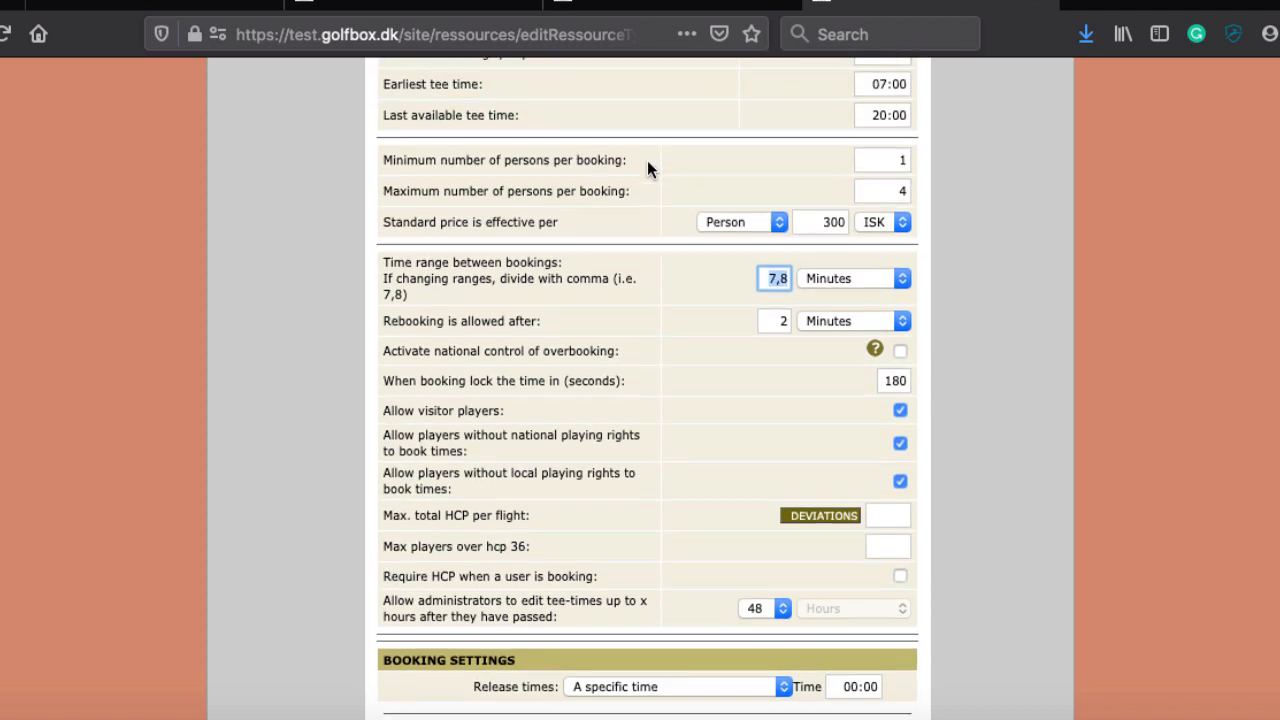
{"action": "scroll", "coordinate": [533, 328], "scroll_direction": "down", "scroll_amount": 1}
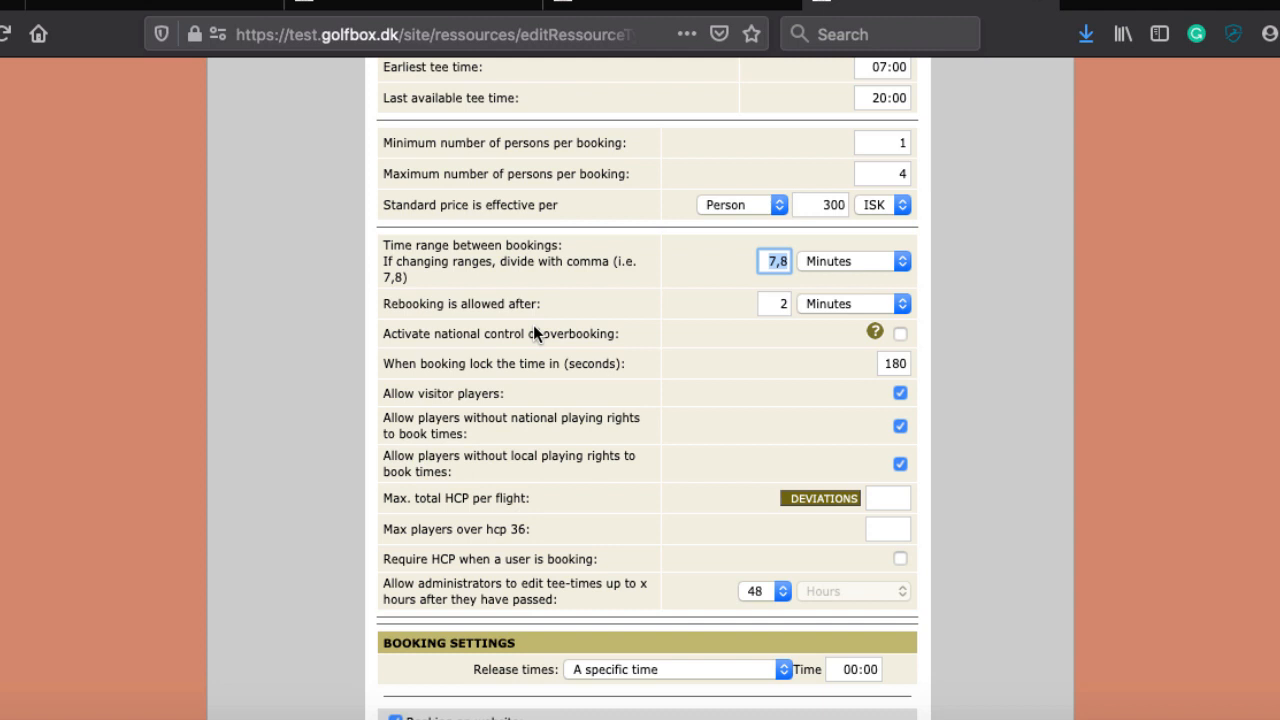
{"action": "left_click", "coordinate": [685, 275]}
{"action": "left_click", "coordinate": [773, 263]}
{"action": "double_click", "coordinate": [762, 260]}
Step: Set 'Rebooking is allowed after' to 5 Hours instead of 2 minutes
{"action": "scroll", "coordinate": [652, 304], "scroll_direction": "down", "scroll_amount": 2}
{"action": "left_click", "coordinate": [784, 207]}
{"action": "key", "text": "BackSpace"}
{"action": "type", "text": "2"}
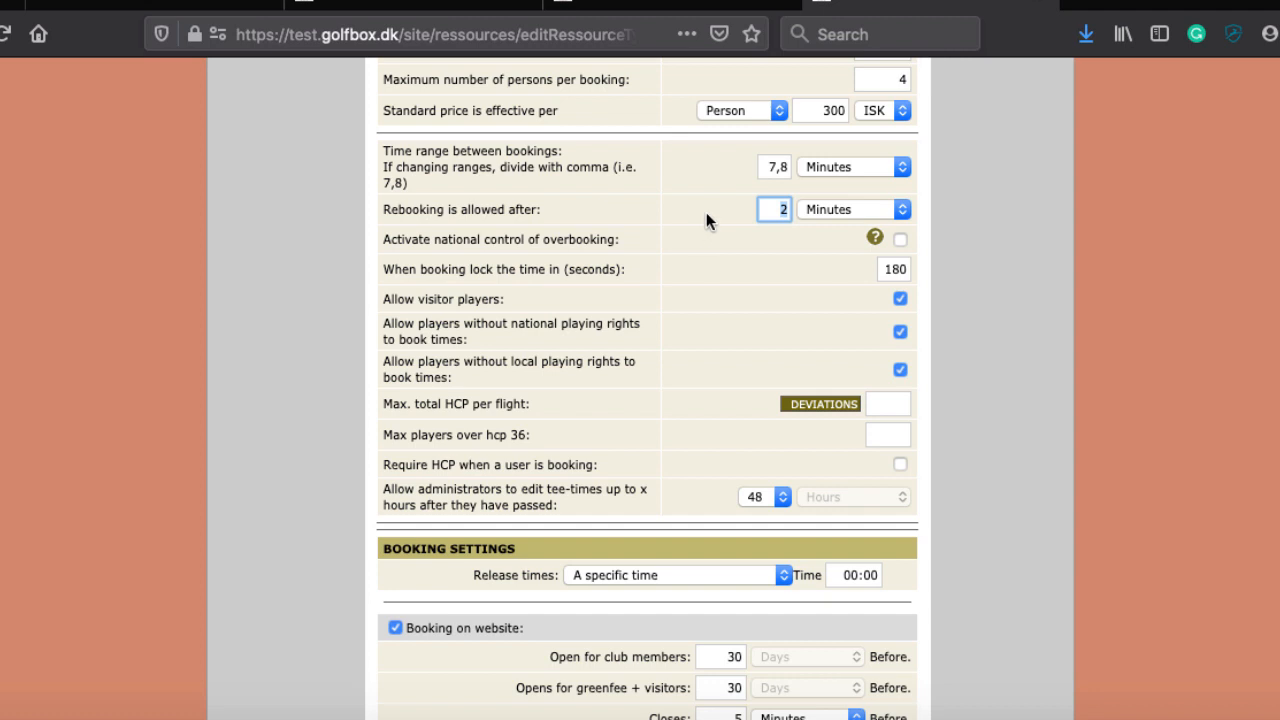
{"action": "type", "text": "5"}
{"action": "left_click", "coordinate": [808, 207]}
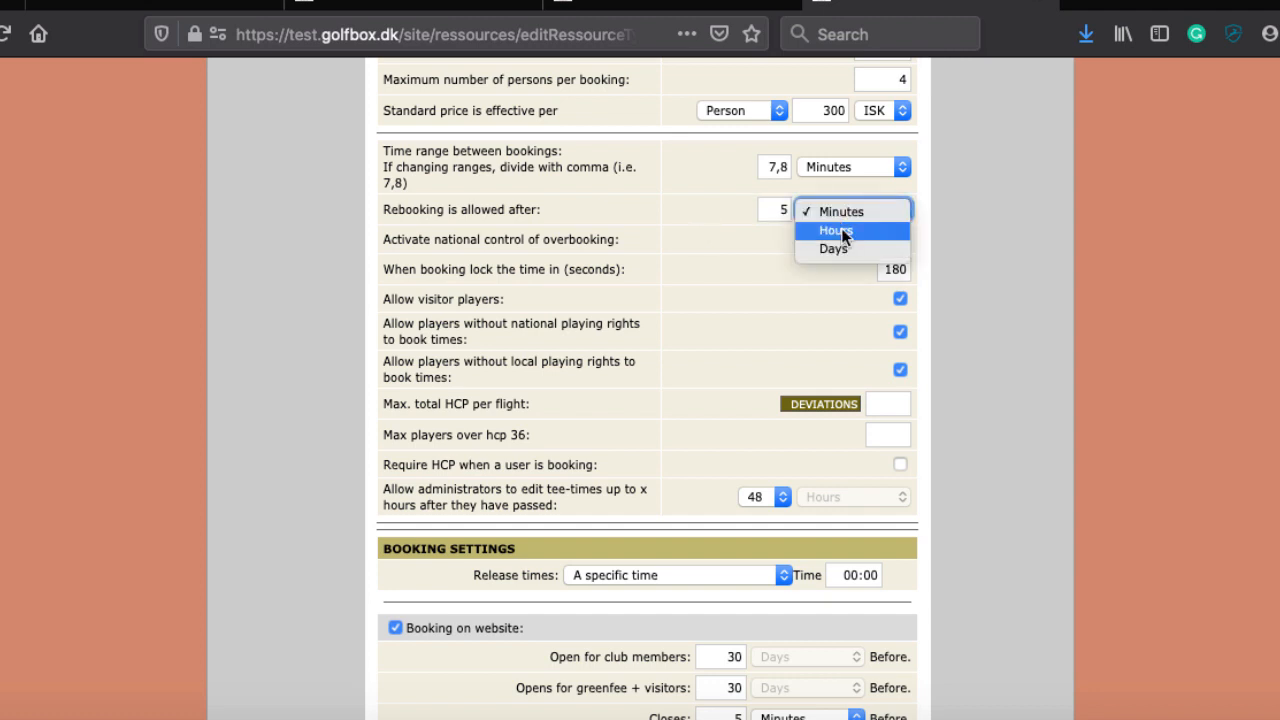
{"action": "left_click", "coordinate": [840, 228]}
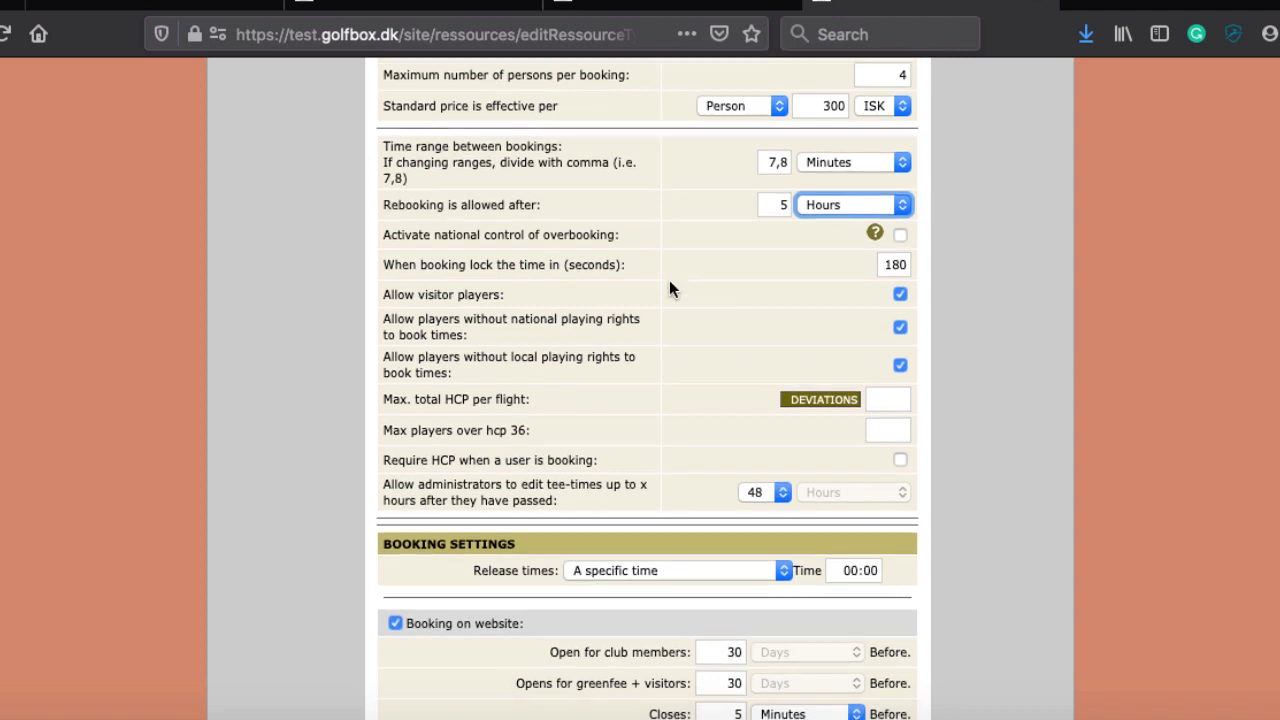
{"action": "scroll", "coordinate": [669, 288], "scroll_direction": "down", "scroll_amount": 3}
{"action": "scroll", "coordinate": [669, 288], "scroll_direction": "up", "scroll_amount": 2}
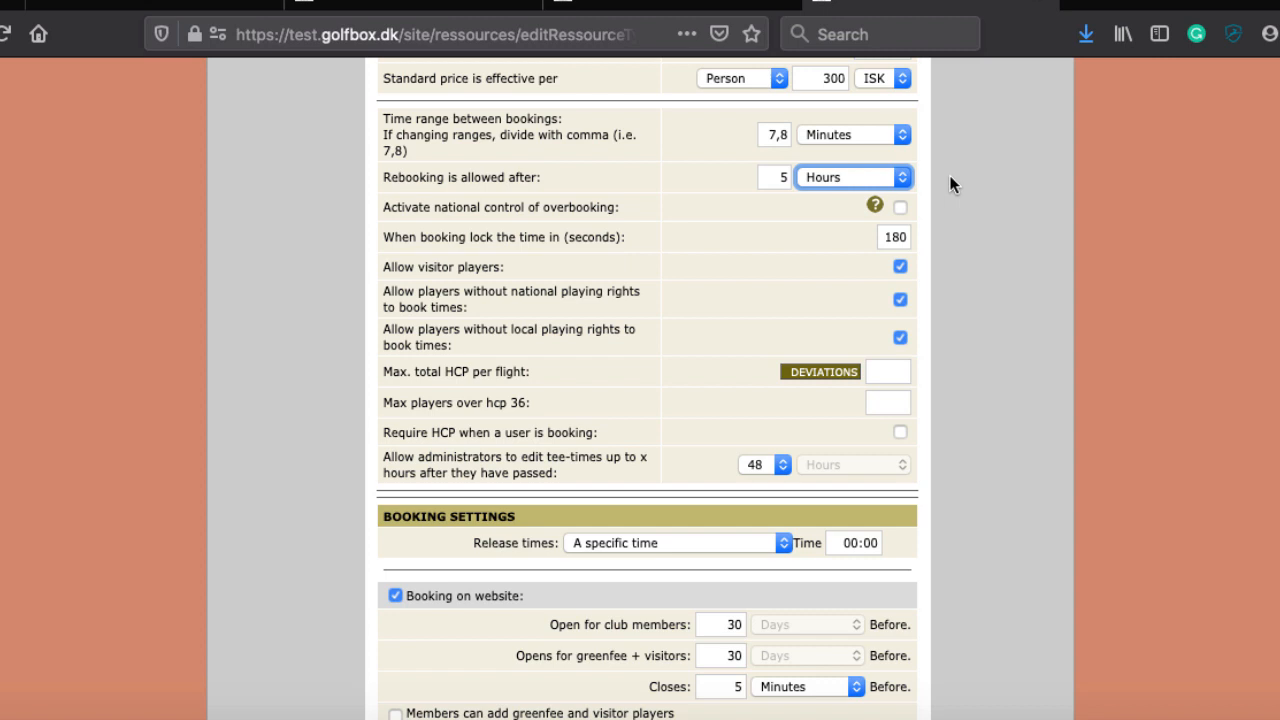
Step: Tick 'Activate national control of overbooking' for Golf Courses
{"action": "left_click", "coordinate": [900, 207]}
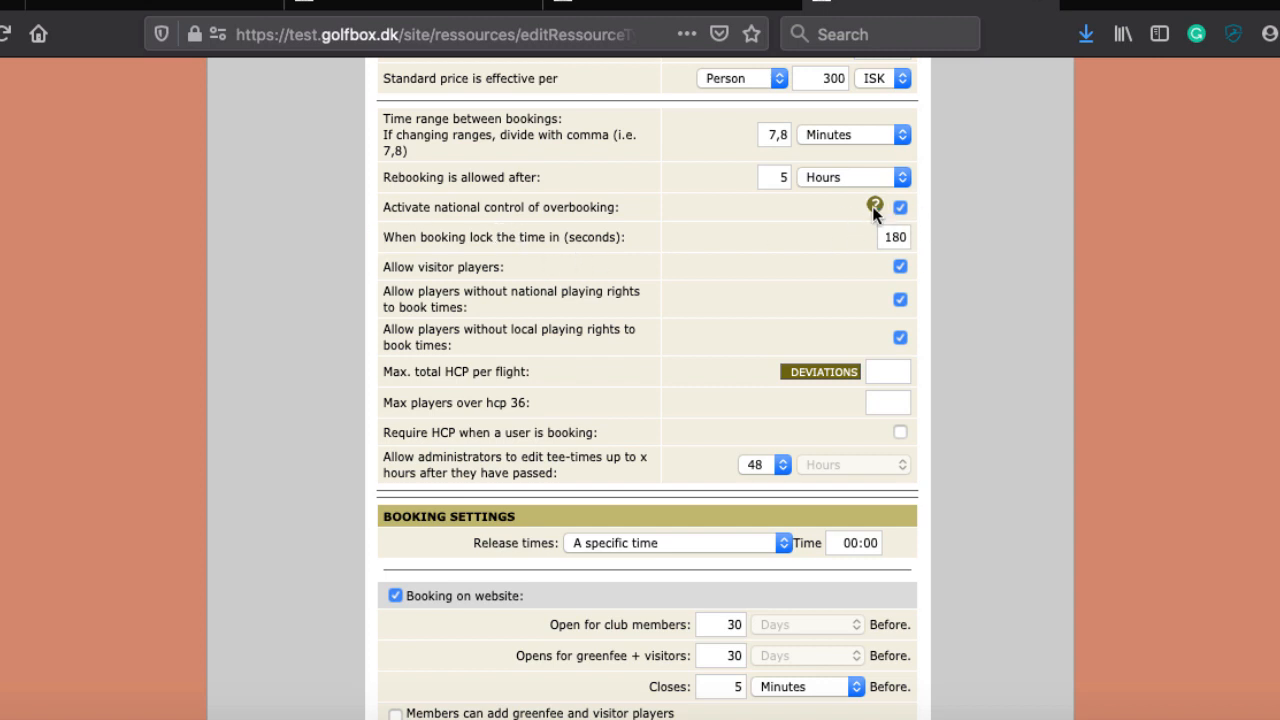
{"action": "scroll", "coordinate": [467, 322], "scroll_direction": "down", "scroll_amount": 3}
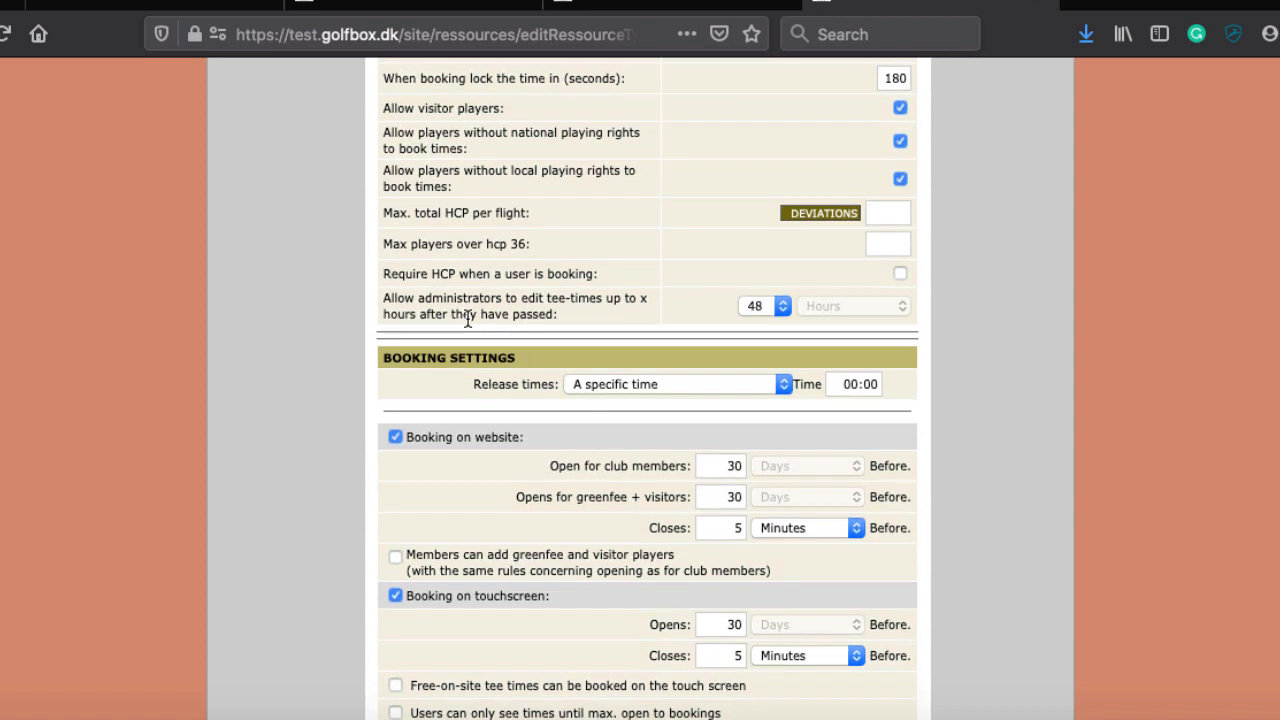
{"action": "scroll", "coordinate": [519, 205], "scroll_direction": "up", "scroll_amount": 2}
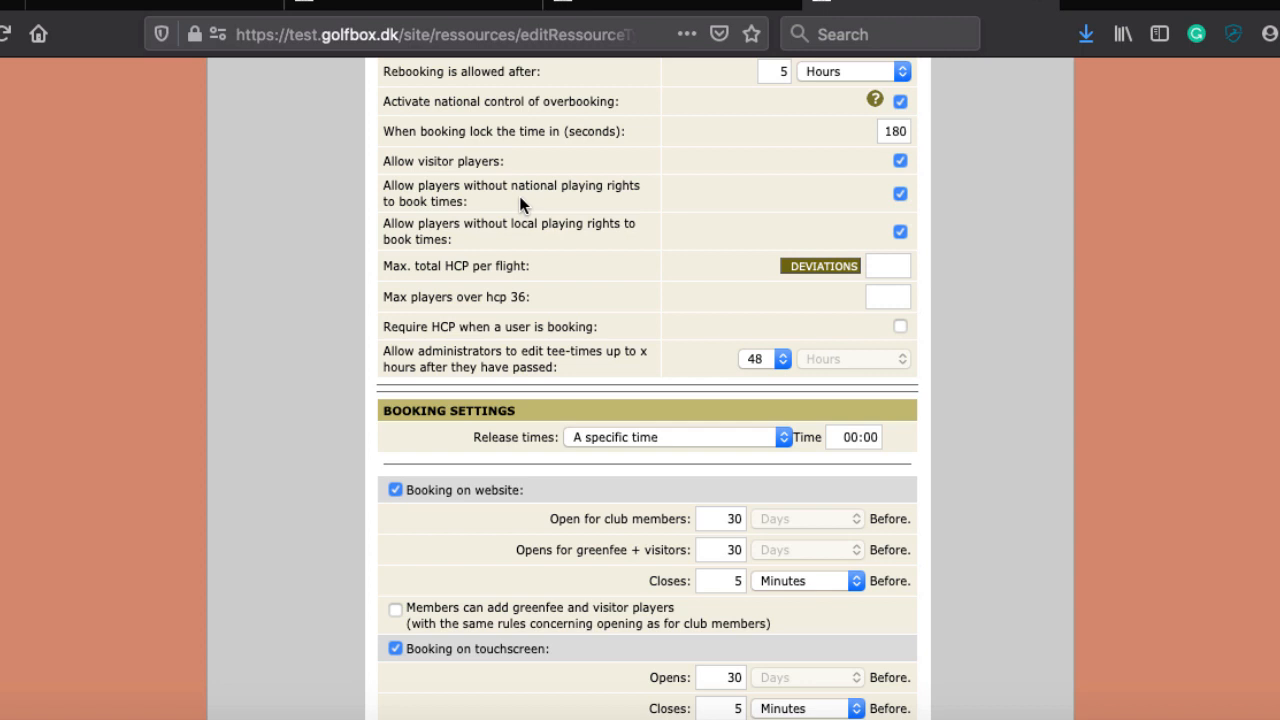
Step: Change 'When booking lock the time in (seconds)' from 180 to 300
{"action": "double_click", "coordinate": [890, 134]}
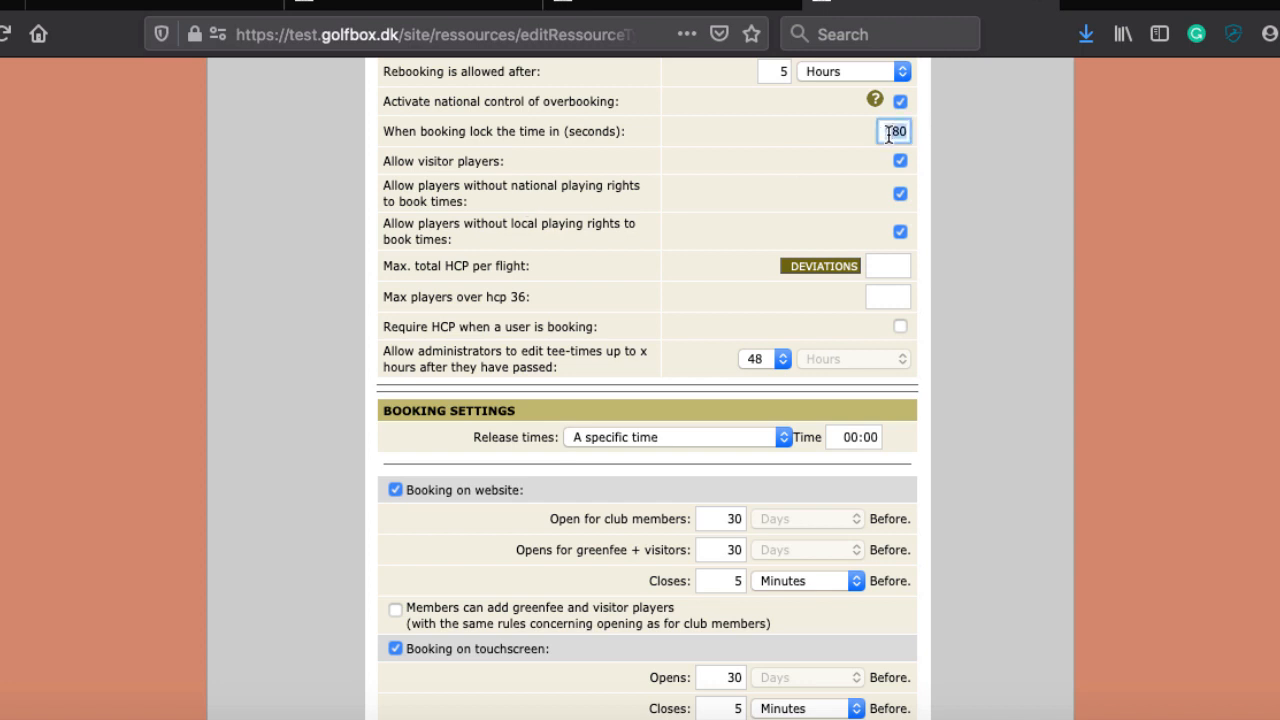
{"action": "type", "text": "300"}
{"action": "scroll", "coordinate": [441, 212], "scroll_direction": "up", "scroll_amount": 1}
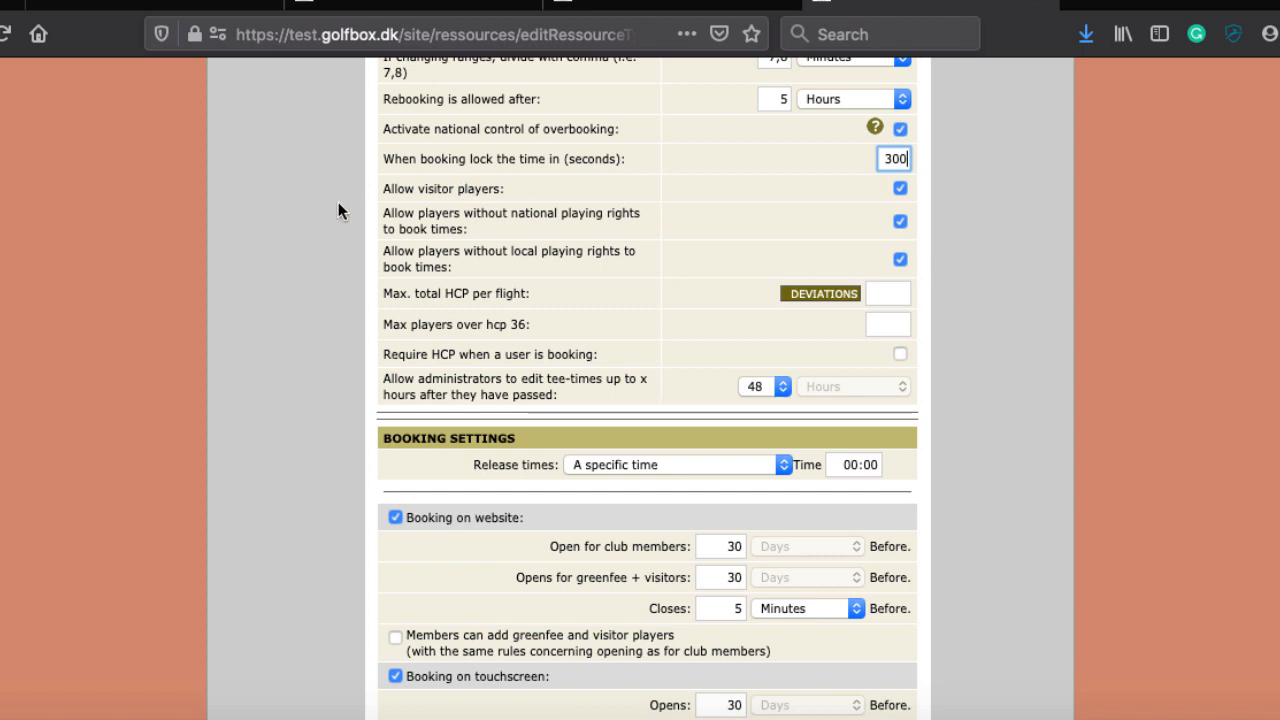
Step: Untick Allow visitor players and both 'without national/local playing rights' options
{"action": "left_click", "coordinate": [901, 189]}
{"action": "scroll", "coordinate": [750, 186], "scroll_direction": "up", "scroll_amount": 1}
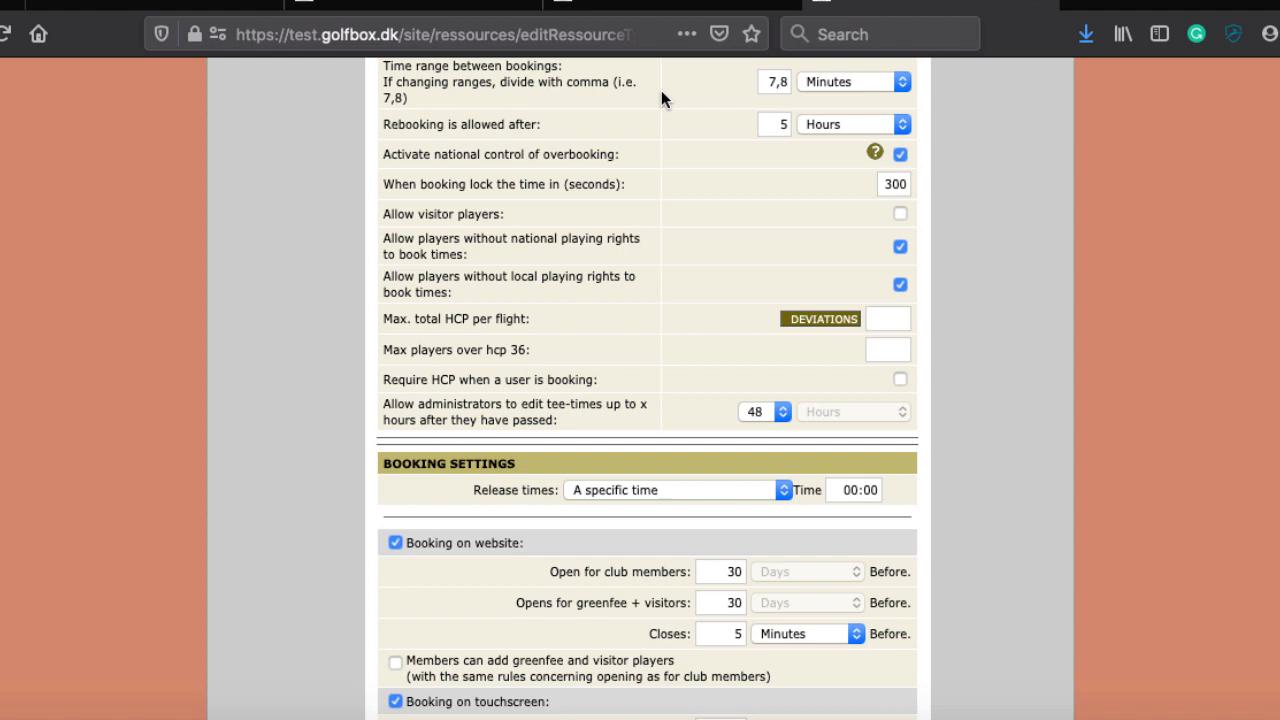
{"action": "scroll", "coordinate": [478, 282], "scroll_direction": "up", "scroll_amount": 1}
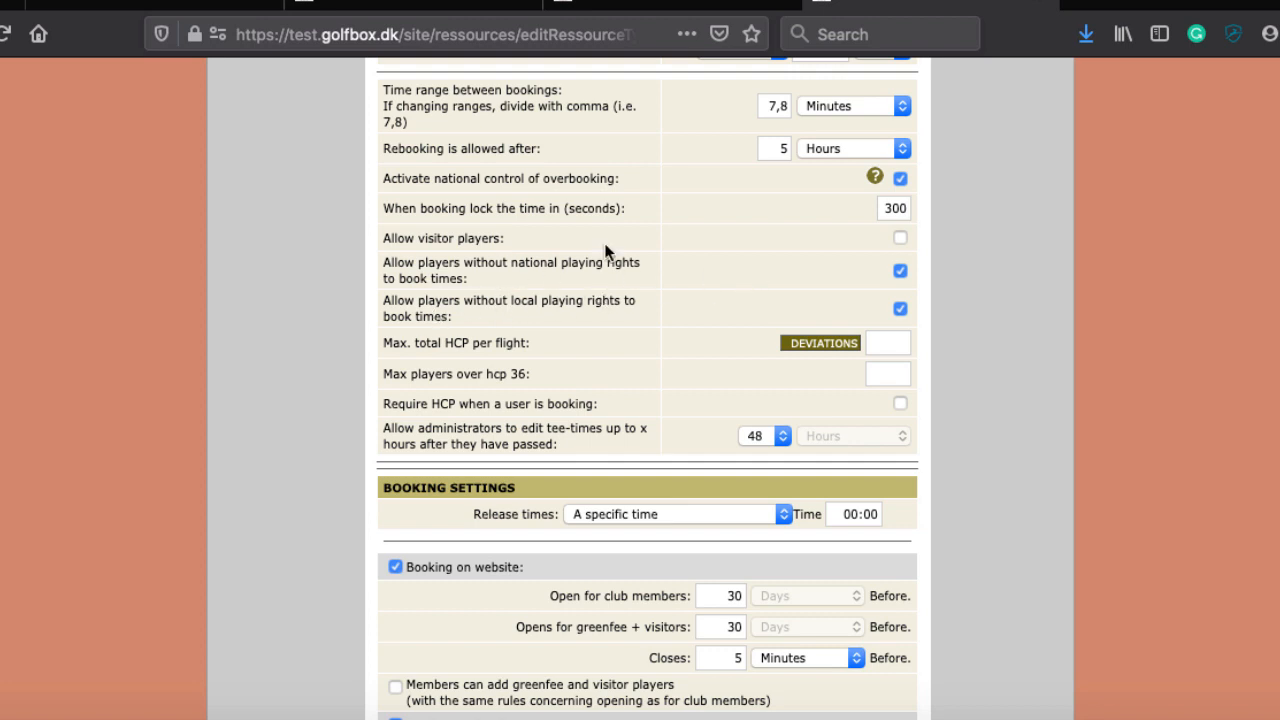
{"action": "left_click", "coordinate": [900, 270]}
{"action": "left_click", "coordinate": [900, 310]}
{"action": "left_click", "coordinate": [900, 270]}
{"action": "left_click", "coordinate": [900, 310]}
{"action": "left_click", "coordinate": [900, 270]}
{"action": "left_click", "coordinate": [900, 311]}
Step: Enter 140 as Max. total HCP per flight
{"action": "scroll", "coordinate": [769, 298], "scroll_direction": "down", "scroll_amount": 3}
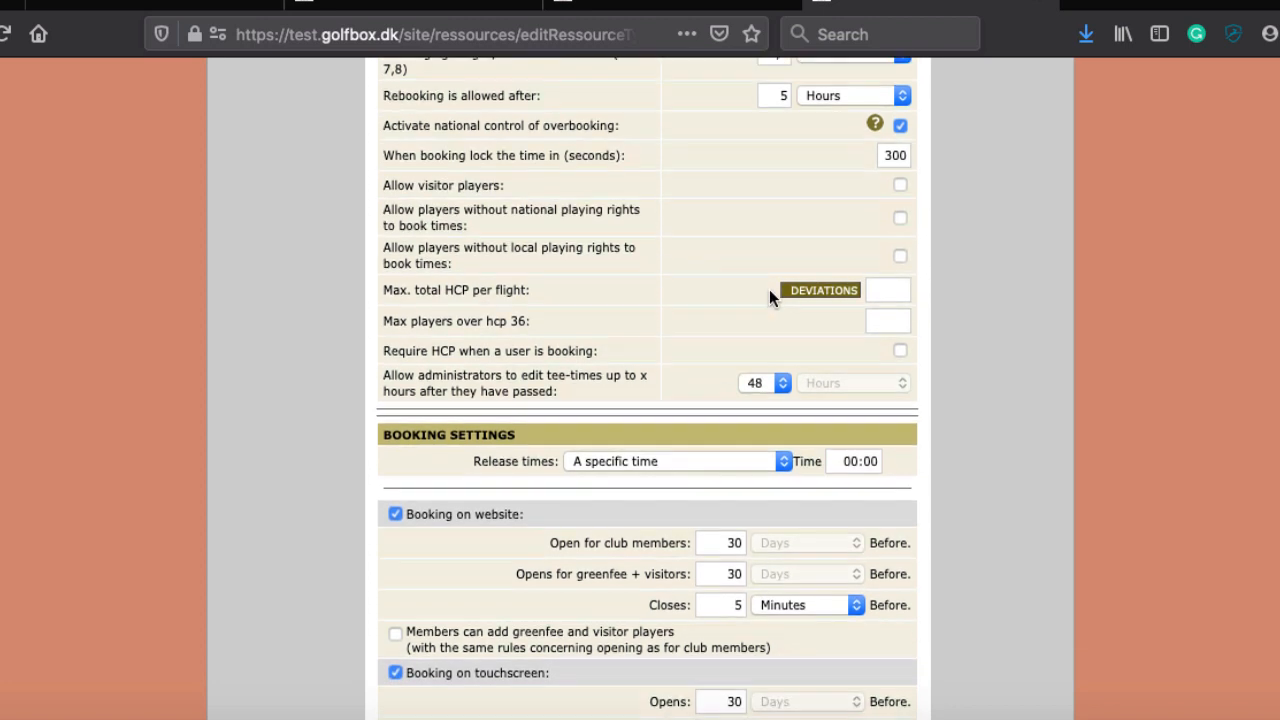
{"action": "scroll", "coordinate": [632, 253], "scroll_direction": "down", "scroll_amount": 3}
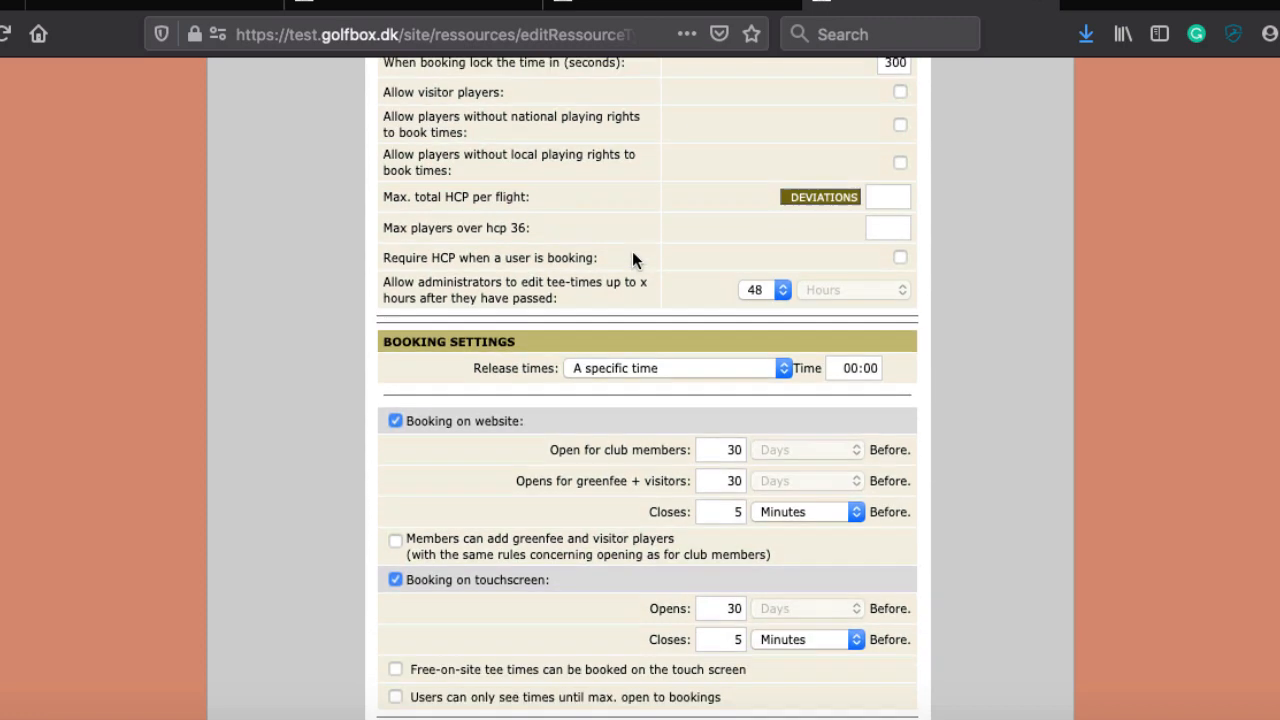
{"action": "scroll", "coordinate": [632, 251], "scroll_direction": "up", "scroll_amount": 3}
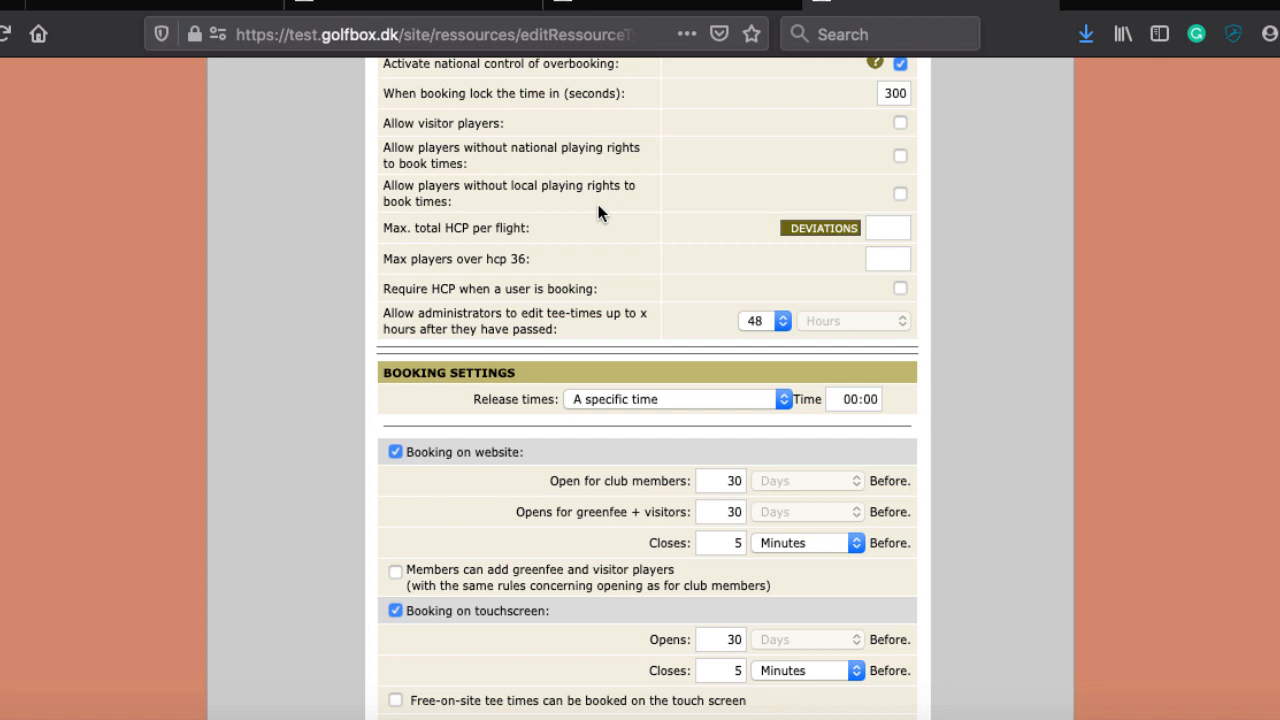
{"action": "left_click", "coordinate": [880, 229]}
{"action": "type", "text": "140"}
Step: Open DEVIATIONS, leaving 'Require HCP when a user is booking' ticked
{"action": "left_click", "coordinate": [807, 233]}
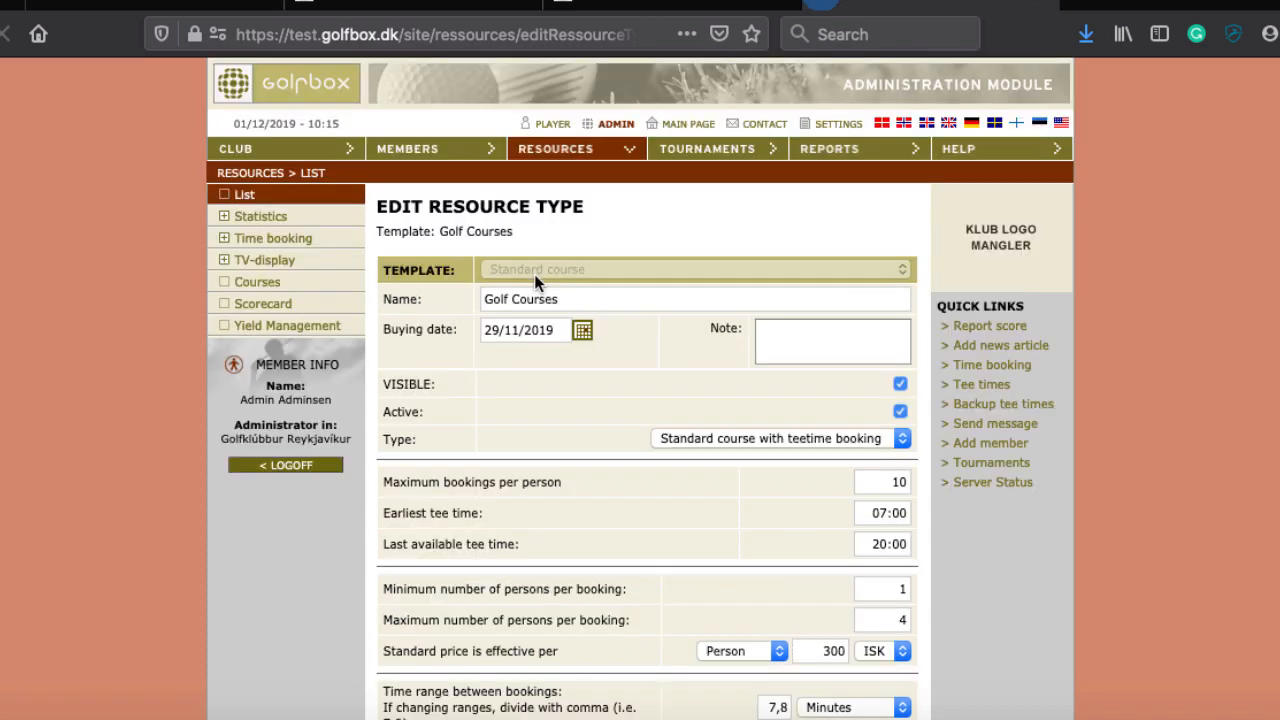
{"action": "scroll", "coordinate": [542, 542], "scroll_direction": "down", "scroll_amount": 6}
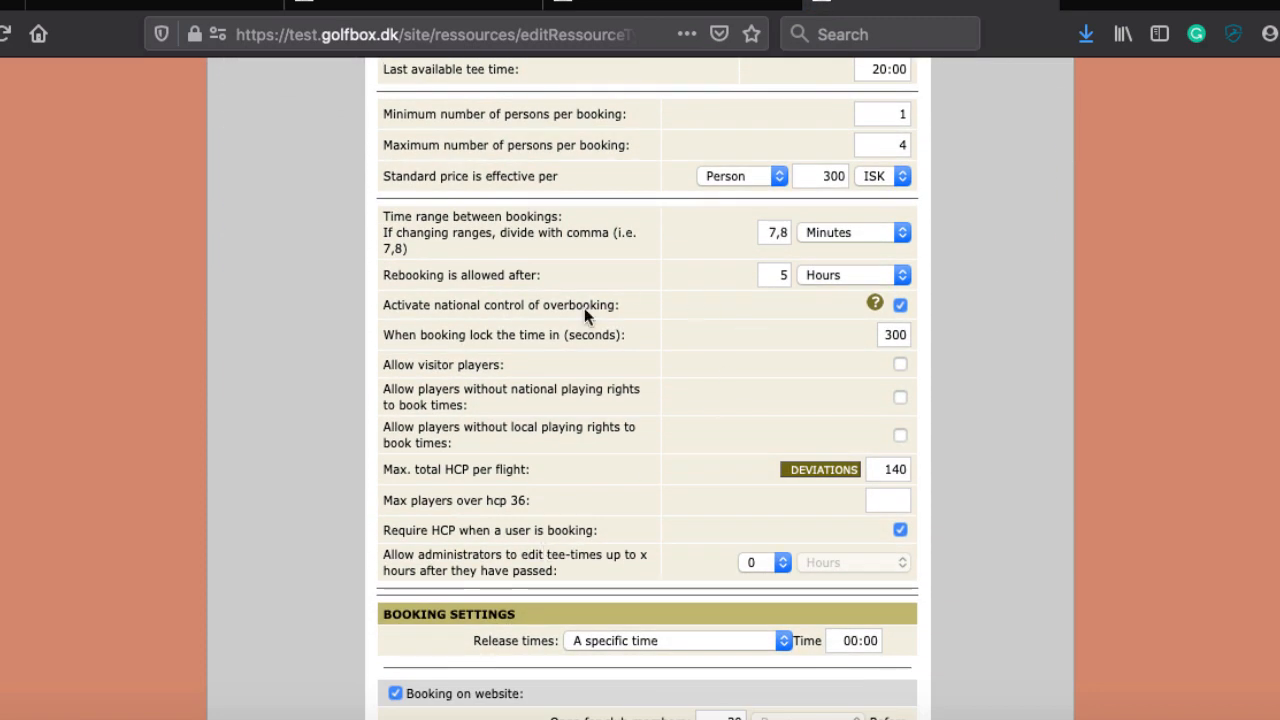
{"action": "scroll", "coordinate": [557, 412], "scroll_direction": "down", "scroll_amount": 3}
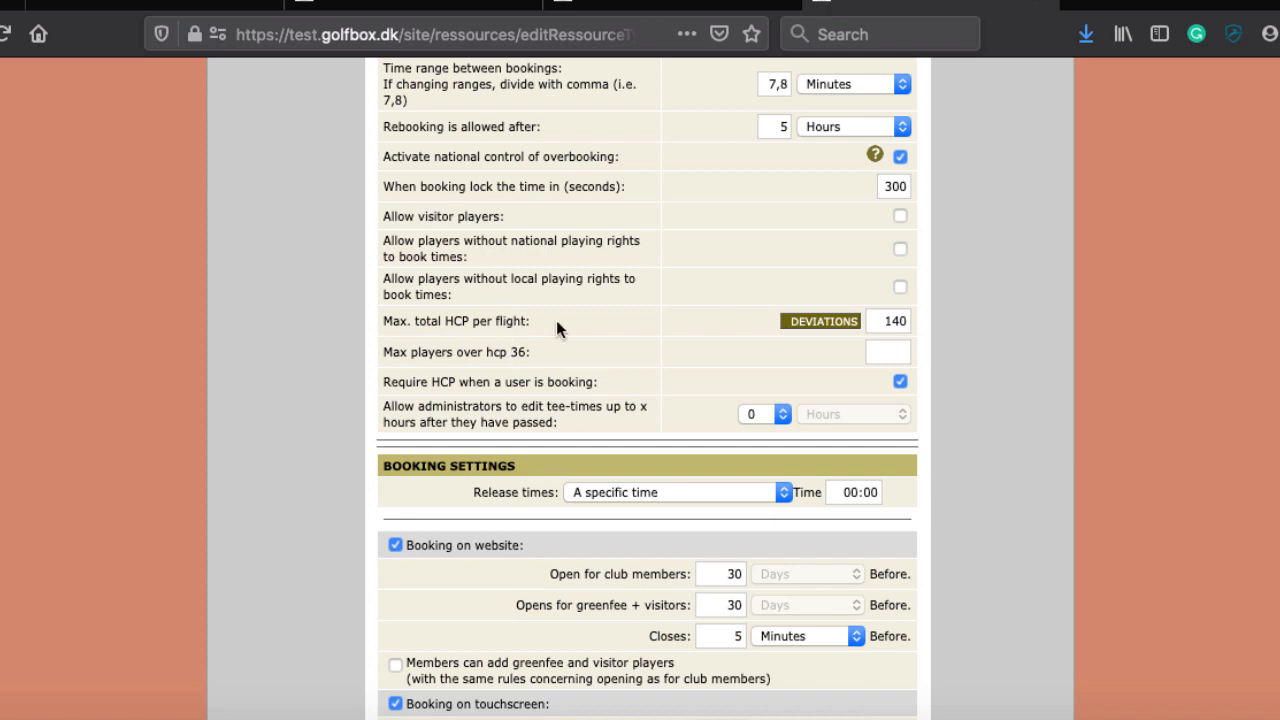
{"action": "scroll", "coordinate": [572, 322], "scroll_direction": "up", "scroll_amount": 1}
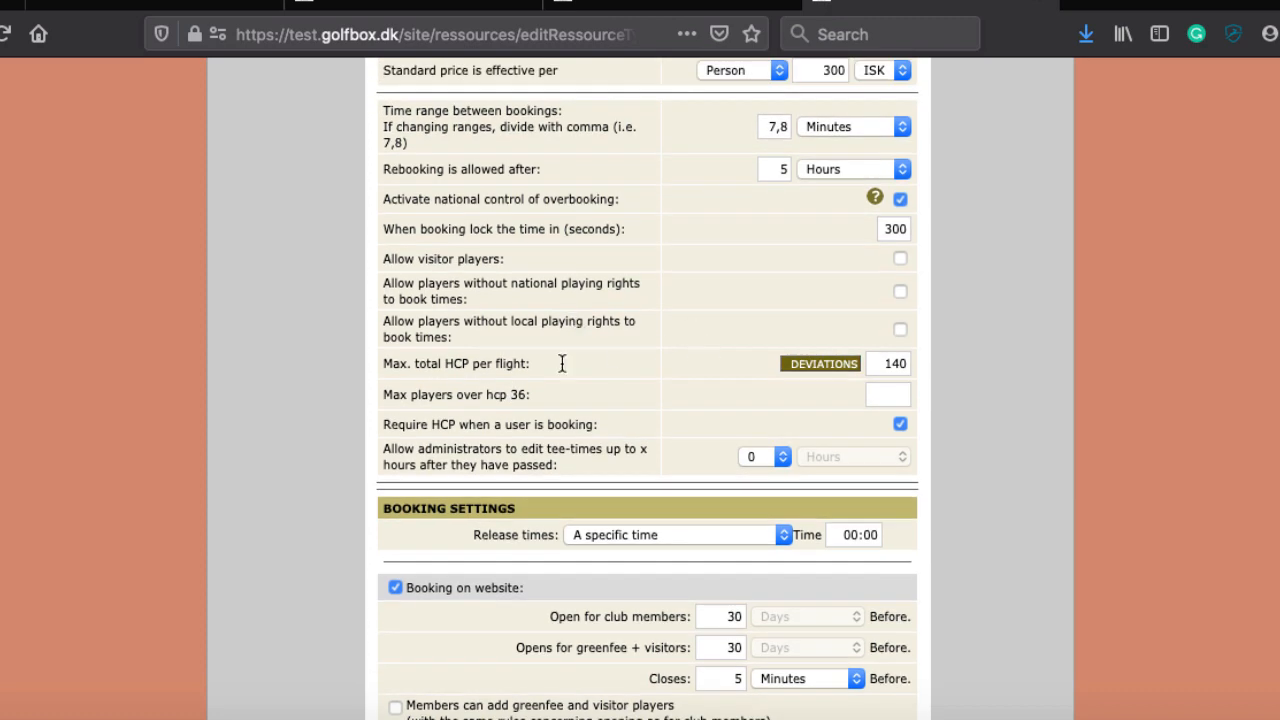
{"action": "left_click", "coordinate": [822, 364]}
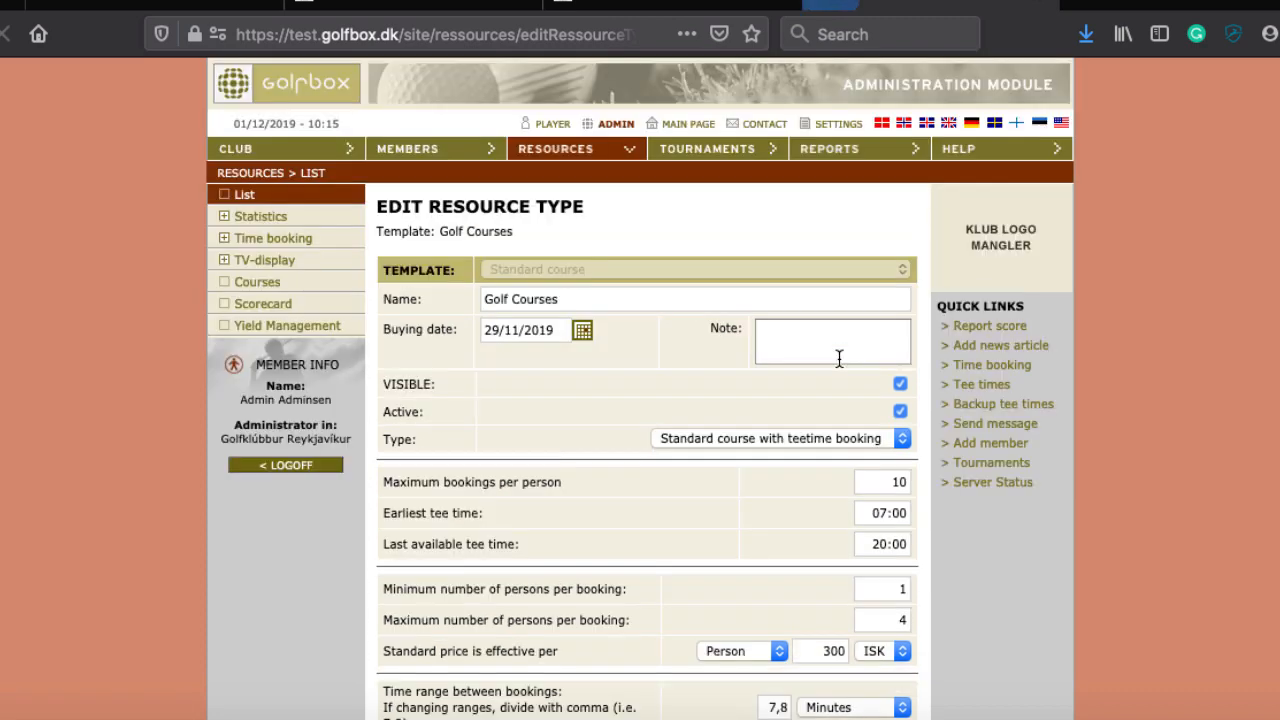
{"action": "scroll", "coordinate": [671, 443], "scroll_direction": "down", "scroll_amount": 10}
{"action": "scroll", "coordinate": [671, 445], "scroll_direction": "down", "scroll_amount": 2}
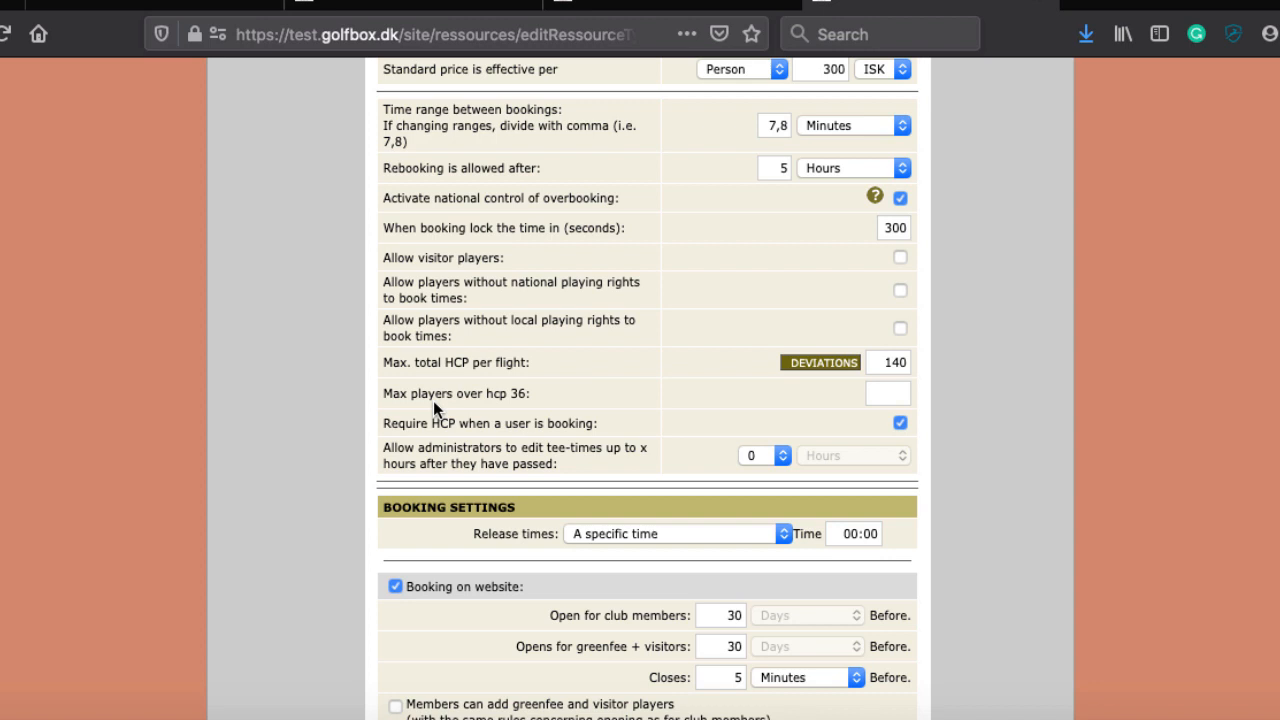
{"action": "scroll", "coordinate": [477, 345], "scroll_direction": "down", "scroll_amount": 5}
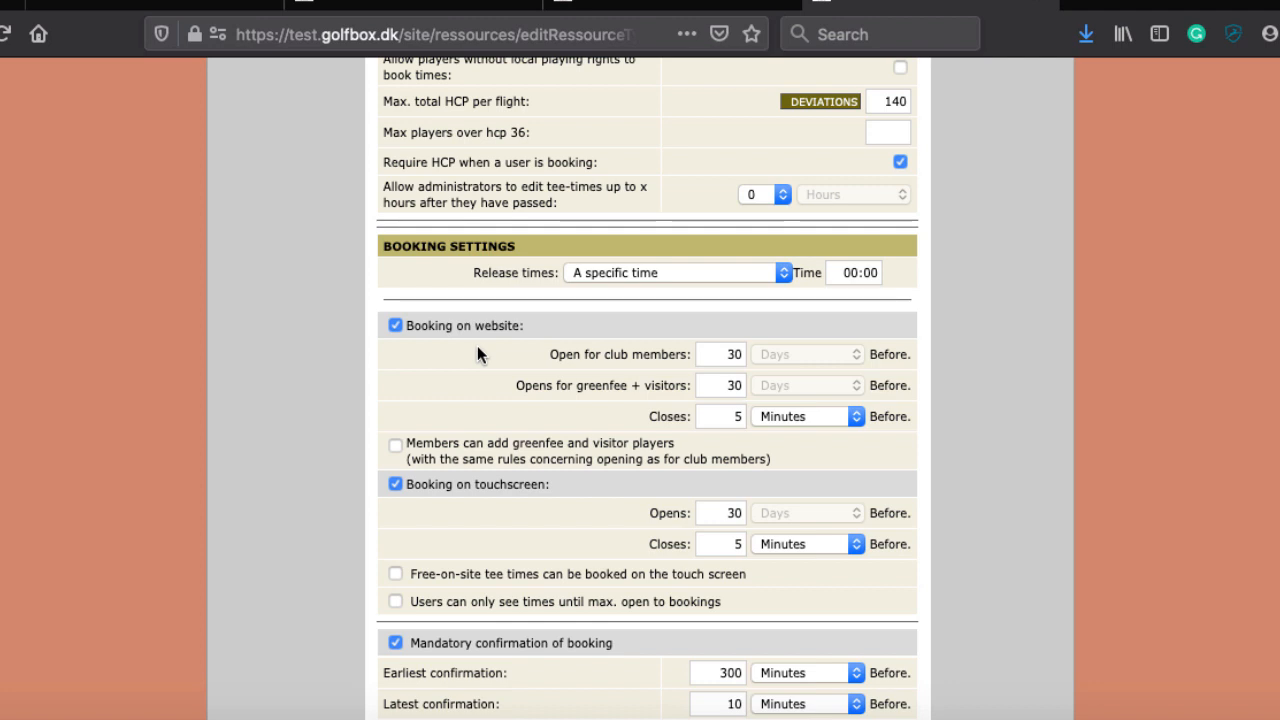
{"action": "scroll", "coordinate": [852, 490], "scroll_direction": "down", "scroll_amount": 6}
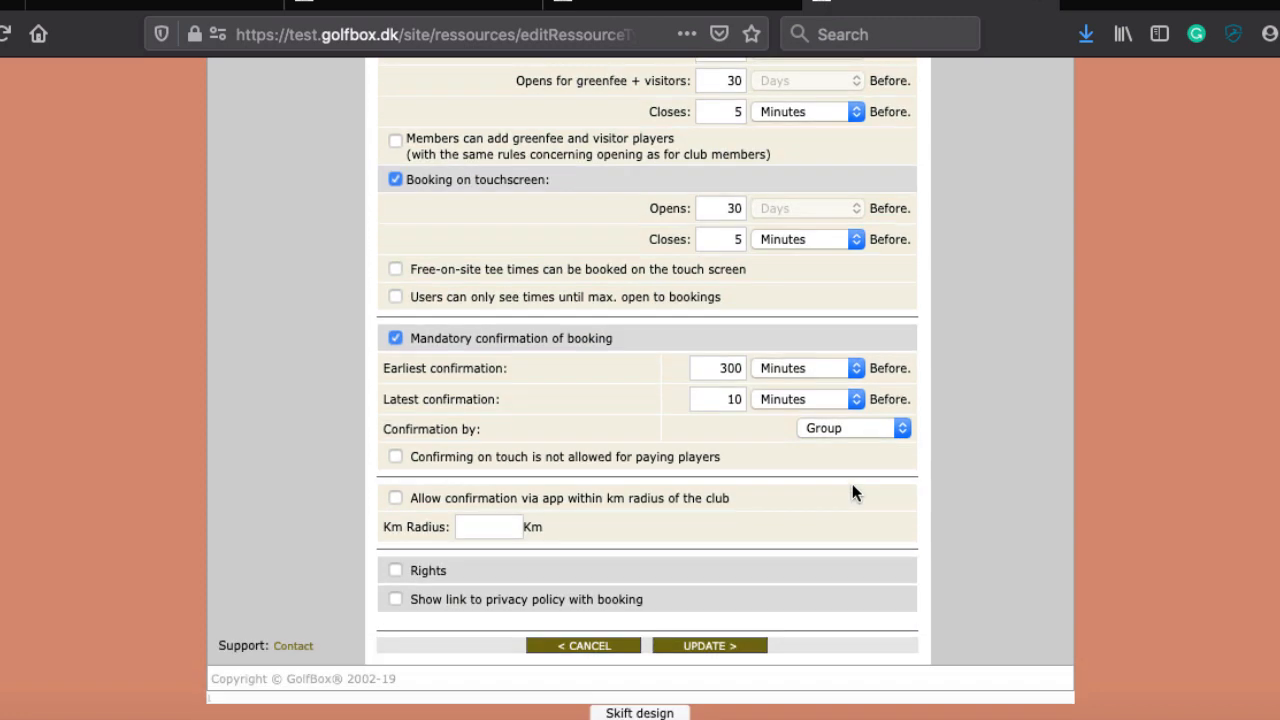
{"action": "scroll", "coordinate": [855, 490], "scroll_direction": "up", "scroll_amount": 2}
{"action": "scroll", "coordinate": [855, 488], "scroll_direction": "up", "scroll_amount": 9}
Step: Clear the 140 from Max. total HCP per flight and the 2 from Max players over hcp 36
{"action": "left_click", "coordinate": [886, 394]}
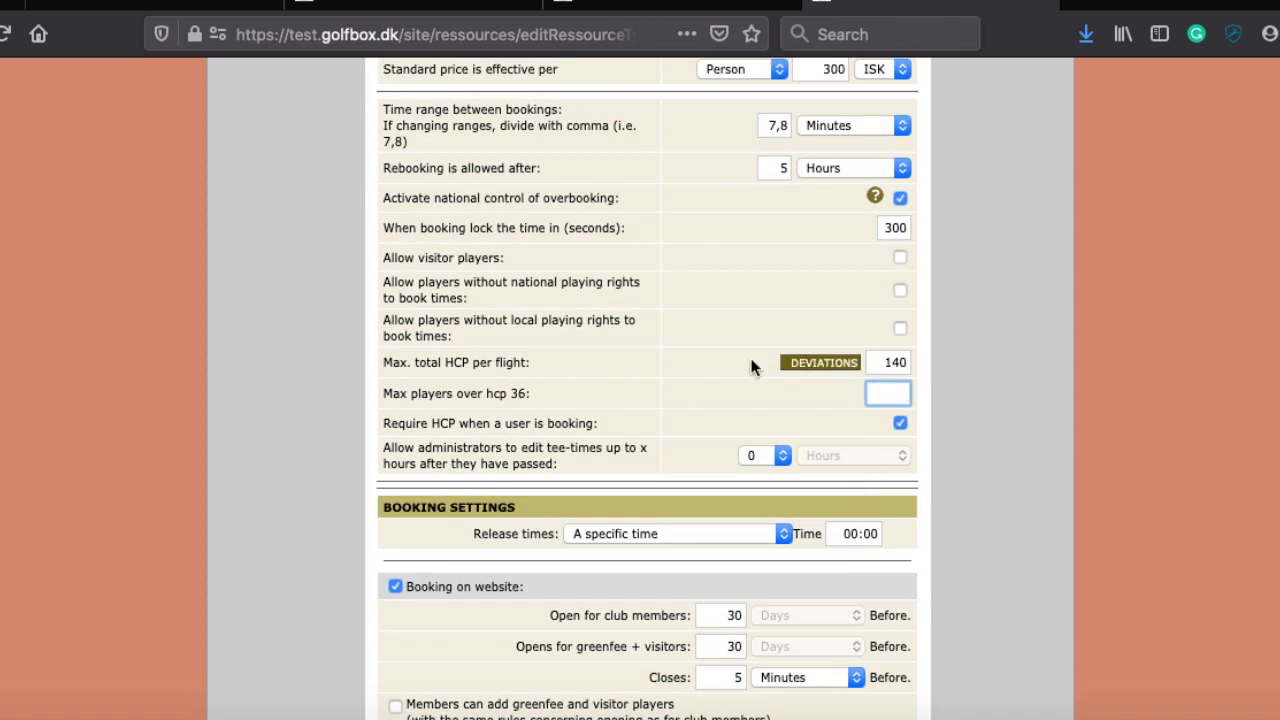
{"action": "type", "text": "2"}
{"action": "scroll", "coordinate": [600, 331], "scroll_direction": "down", "scroll_amount": 4}
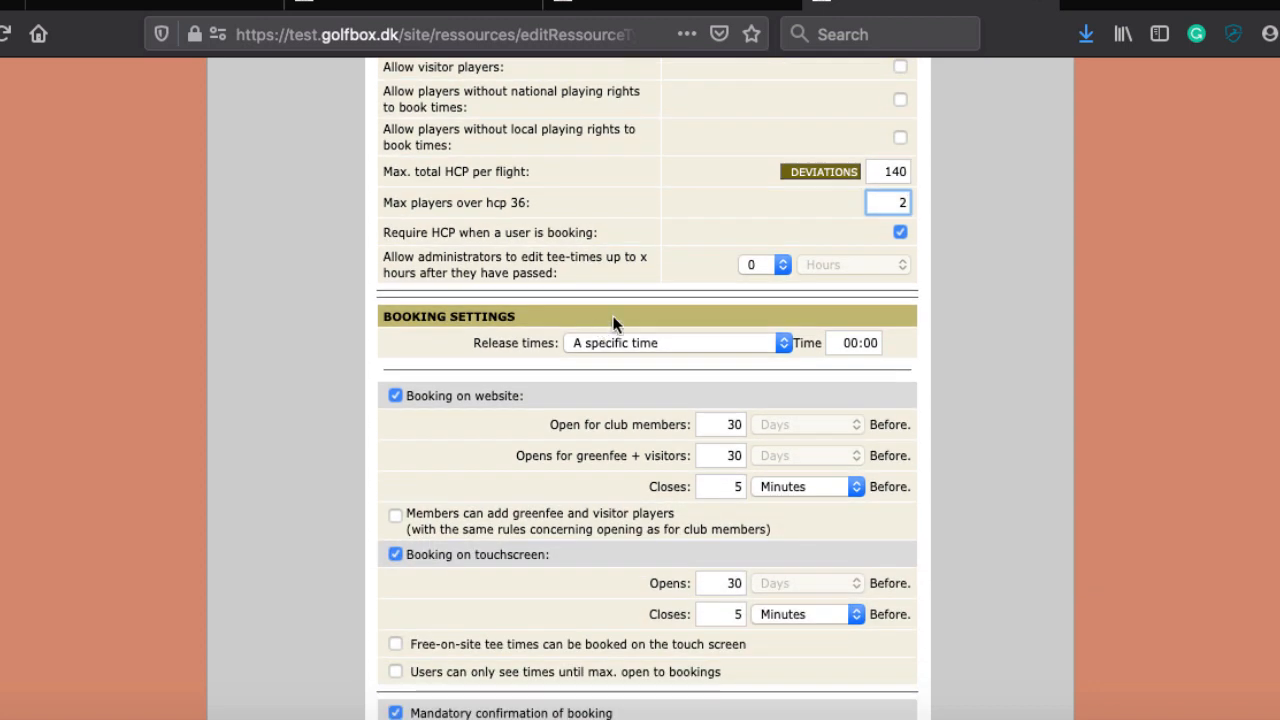
{"action": "double_click", "coordinate": [885, 171]}
{"action": "key", "text": "BackSpace"}
{"action": "key", "text": "Tab"}
{"action": "key", "text": "BackSpace"}
{"action": "scroll", "coordinate": [583, 177], "scroll_direction": "down", "scroll_amount": 1}
{"action": "scroll", "coordinate": [708, 128], "scroll_direction": "up", "scroll_amount": 3}
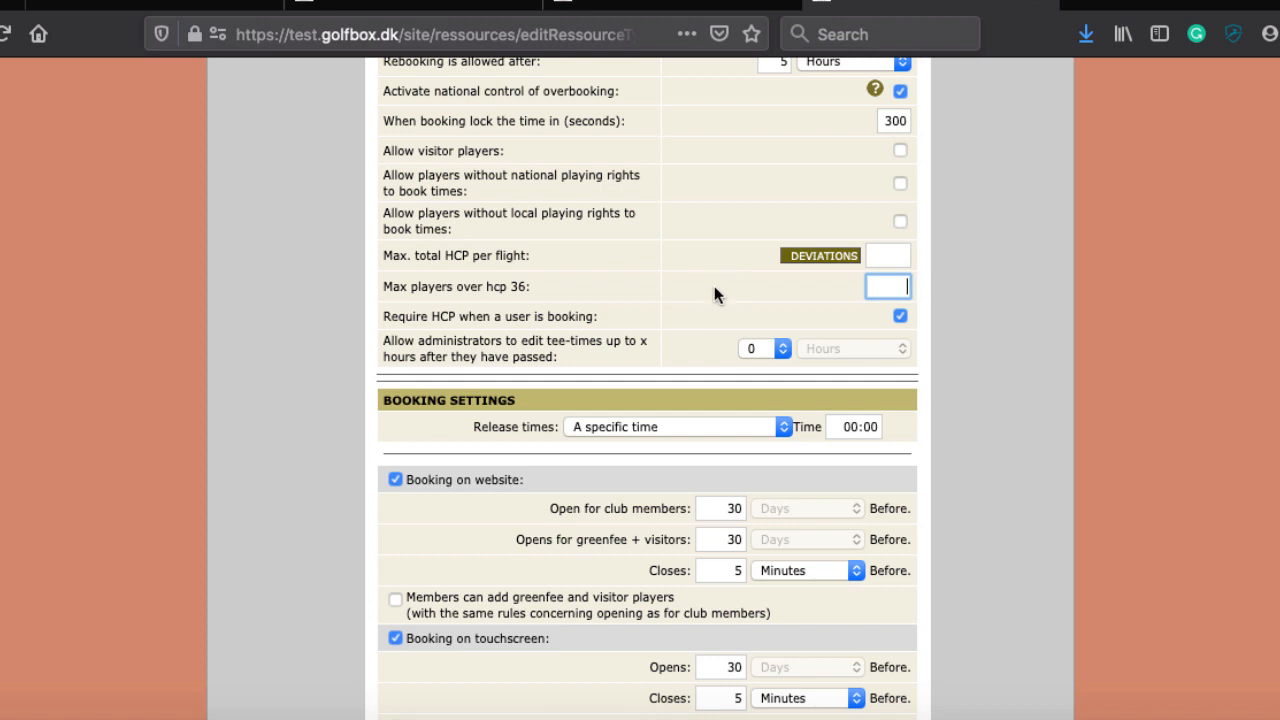
{"action": "scroll", "coordinate": [714, 286], "scroll_direction": "down", "scroll_amount": 3}
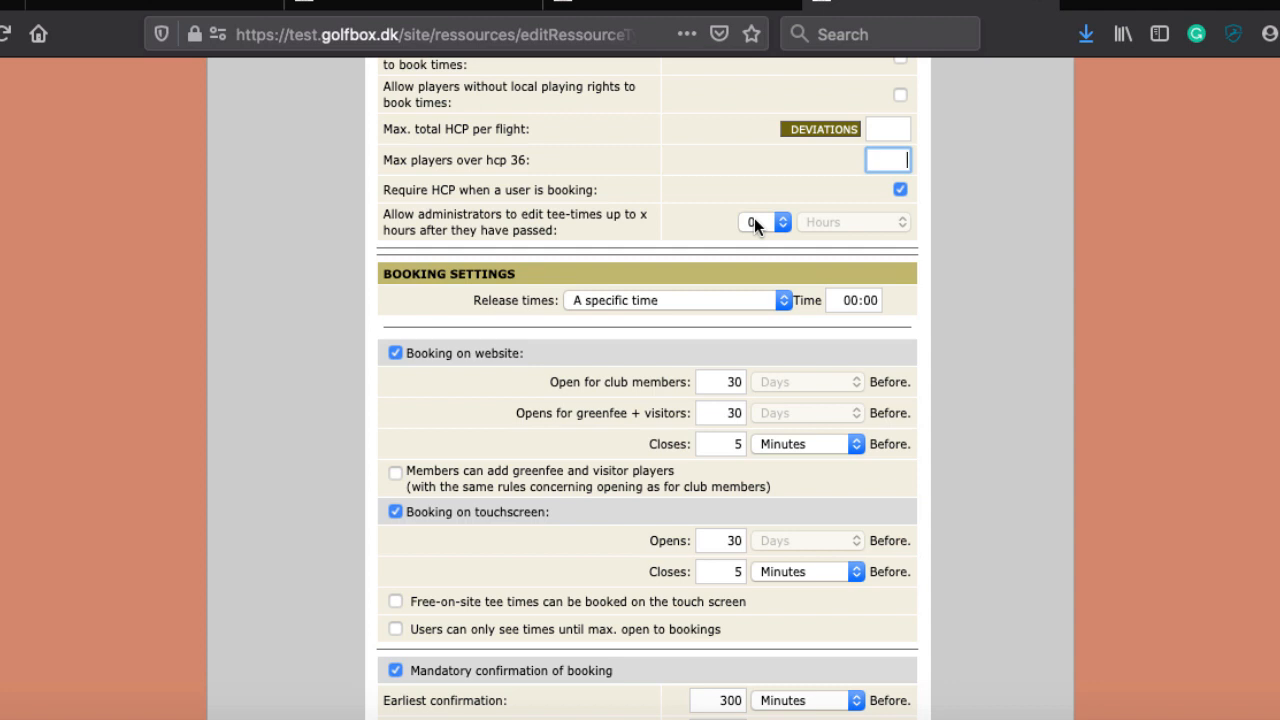
Step: Choose 48 hours for administrators editing past tee-times, then view the Release times options
{"action": "left_click", "coordinate": [754, 222]}
{"action": "scroll", "coordinate": [767, 497], "scroll_direction": "down", "scroll_amount": 5}
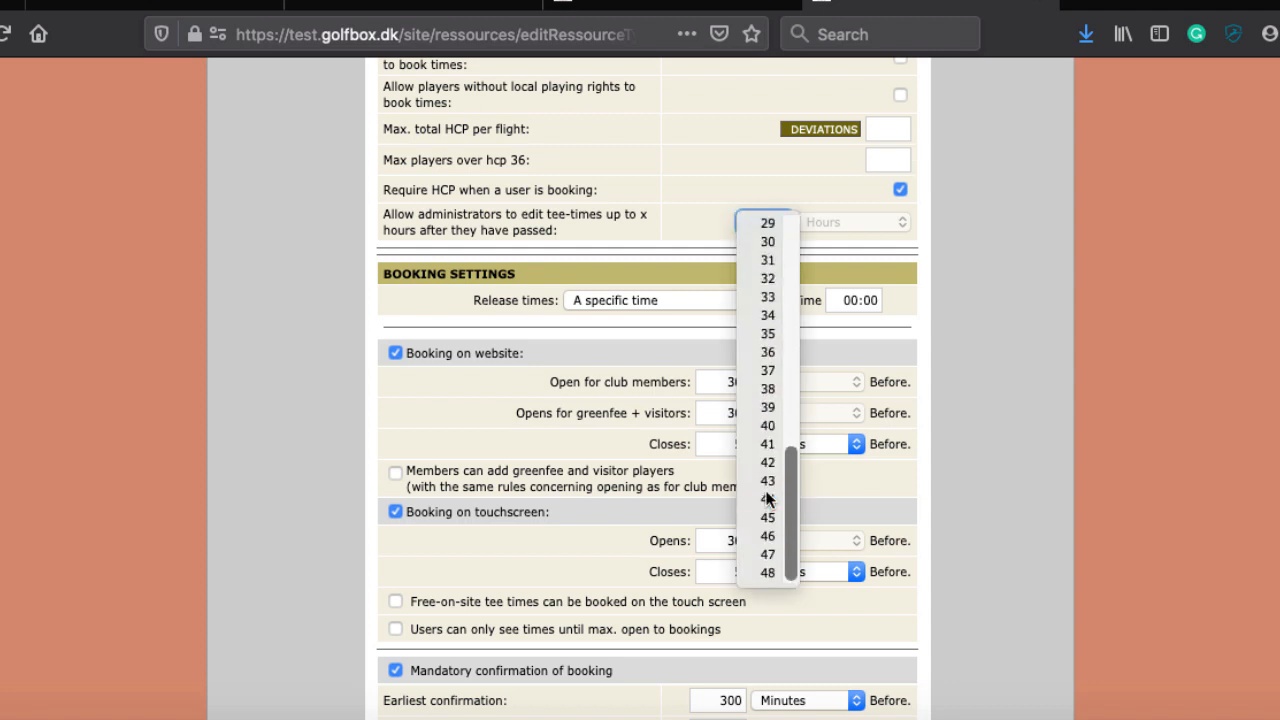
{"action": "left_click", "coordinate": [767, 572]}
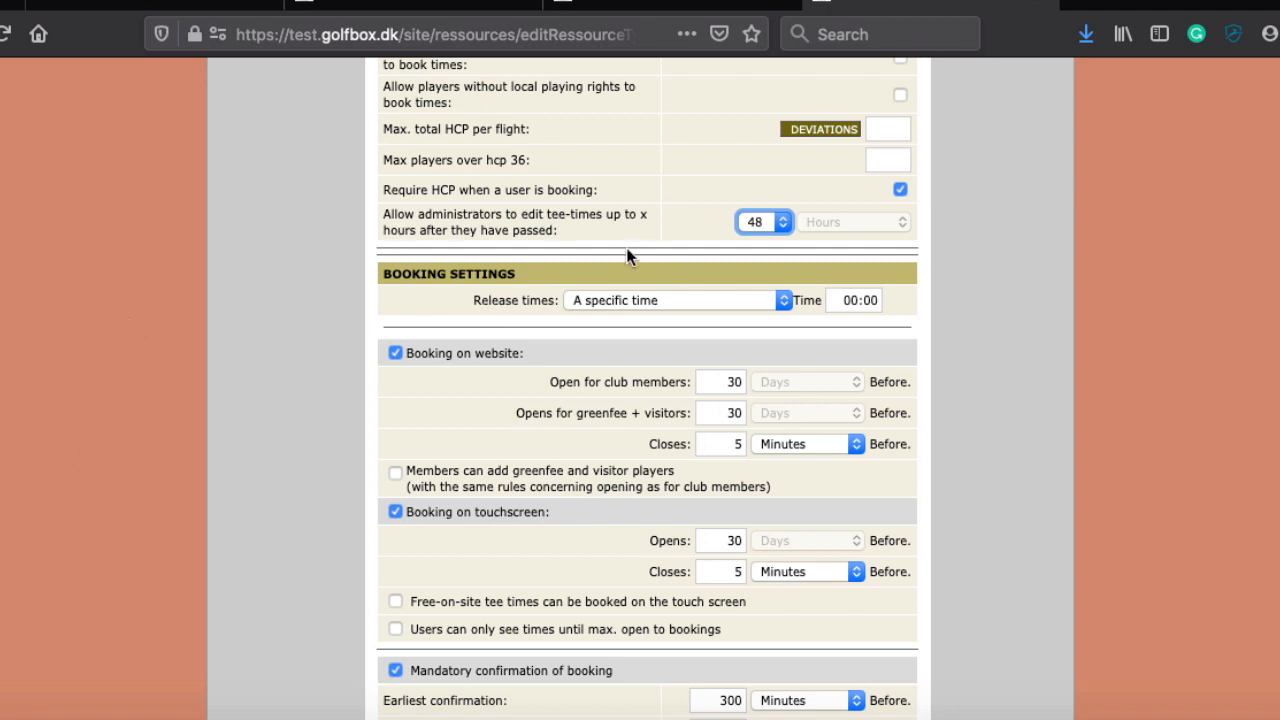
{"action": "left_click", "coordinate": [586, 304]}
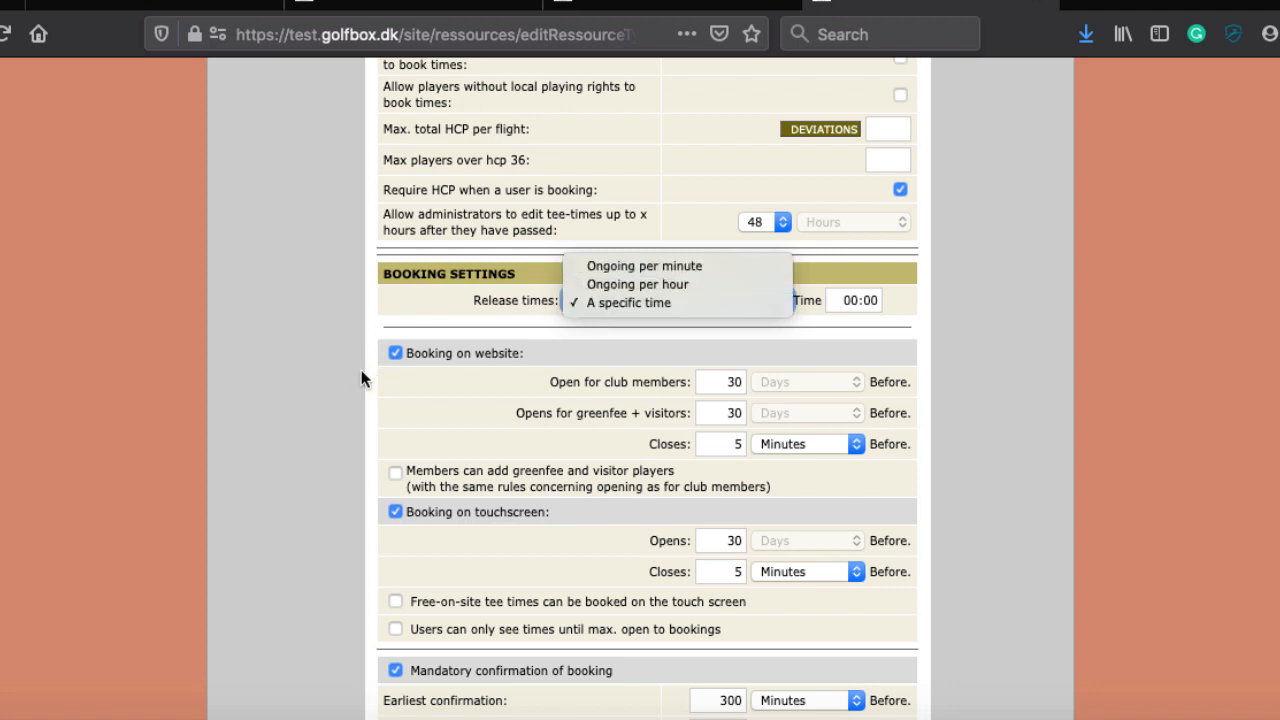
{"action": "left_click", "coordinate": [514, 341]}
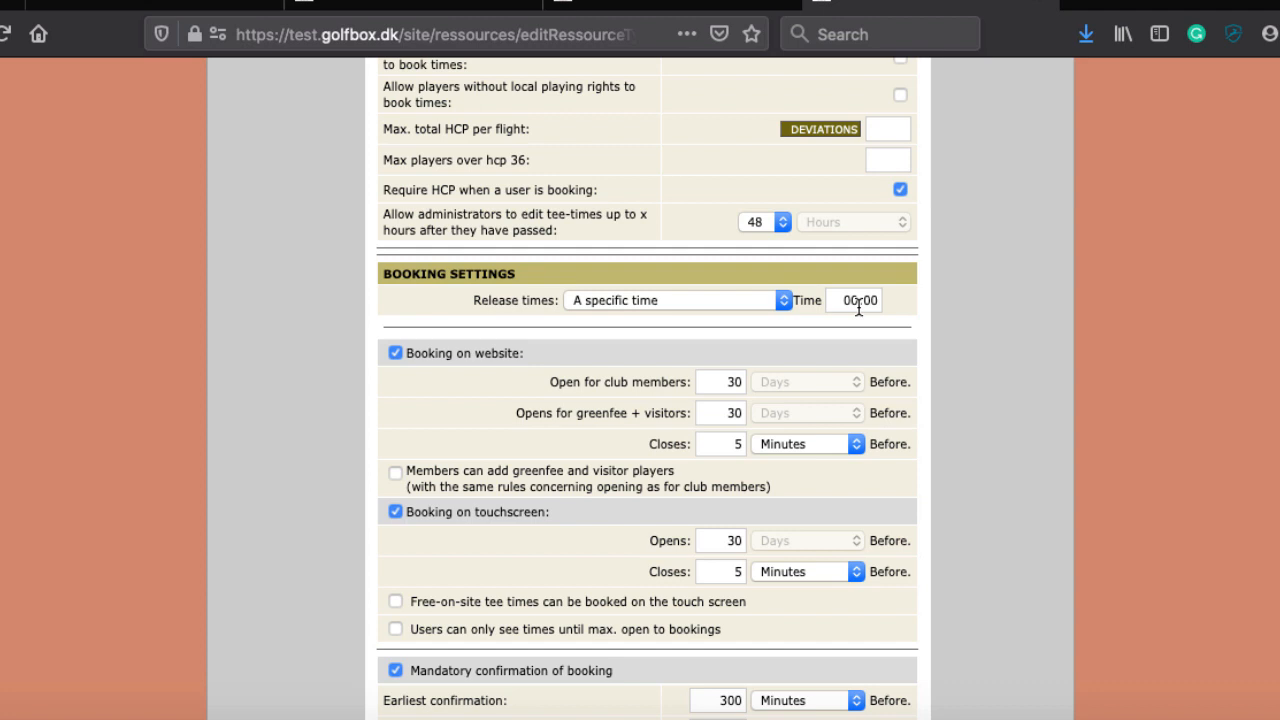
{"action": "scroll", "coordinate": [857, 306], "scroll_direction": "down", "scroll_amount": 2}
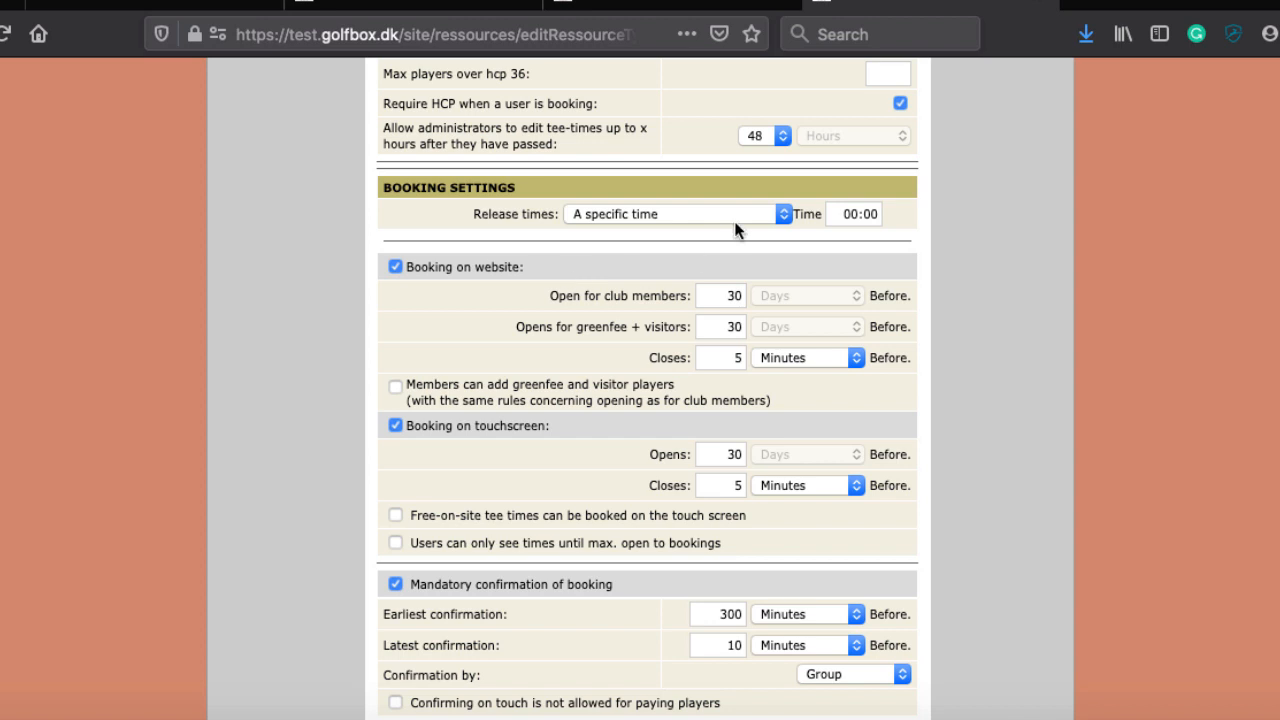
{"action": "left_click", "coordinate": [723, 300]}
Step: Set 'Open for club members' to 14 days and 'Opens for greenfee + visitors' to 7
{"action": "left_click", "coordinate": [738, 326]}
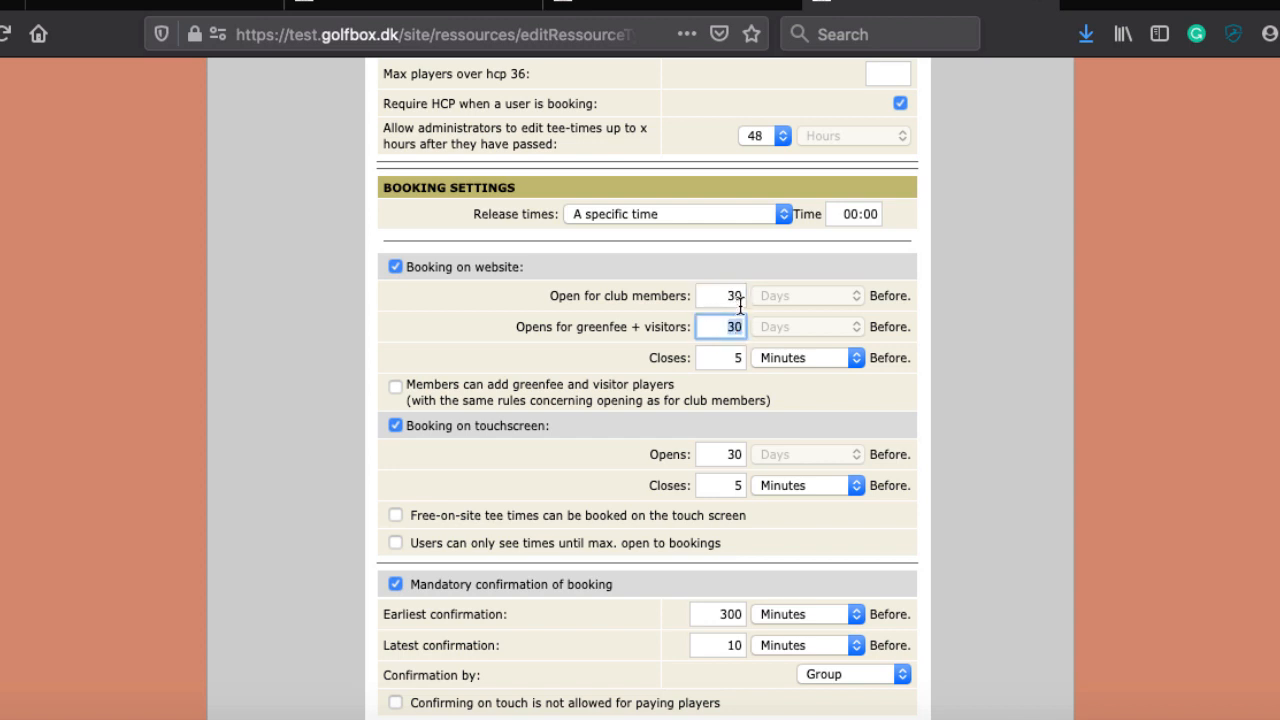
{"action": "double_click", "coordinate": [736, 295]}
{"action": "type", "text": "1"}
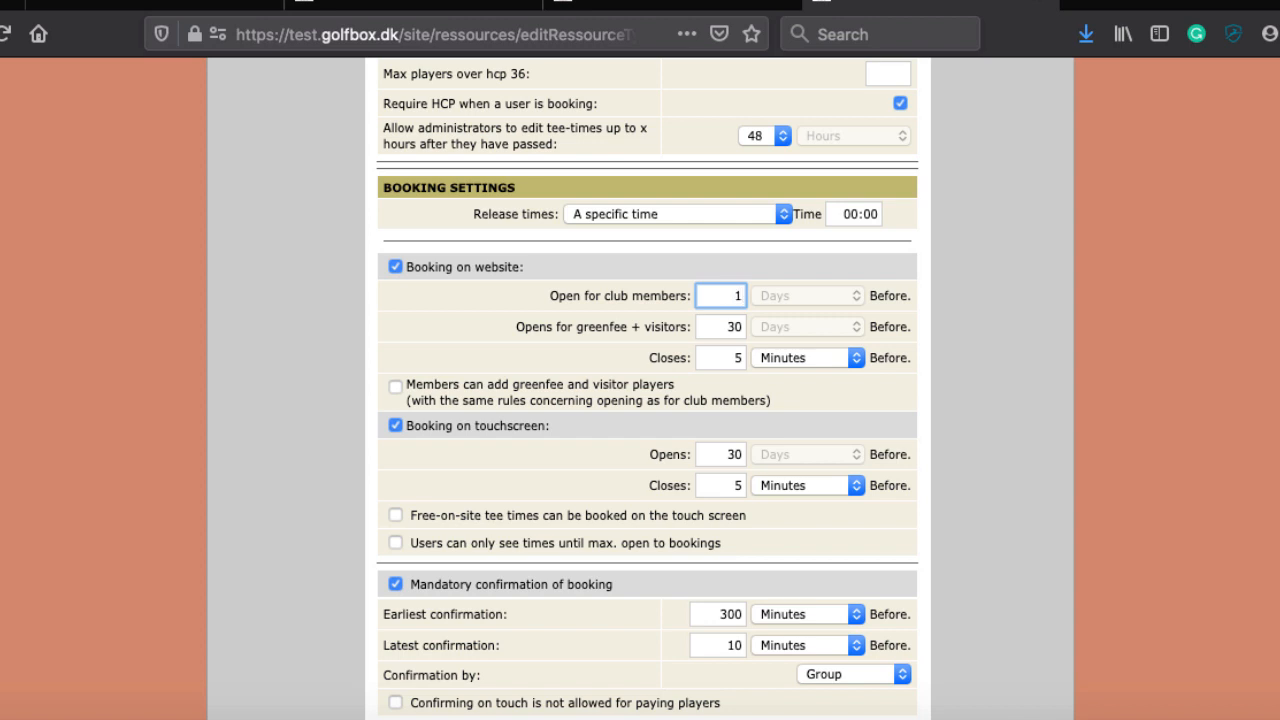
{"action": "type", "text": "4"}
{"action": "key", "text": "Tab"}
{"action": "type", "text": "7"}
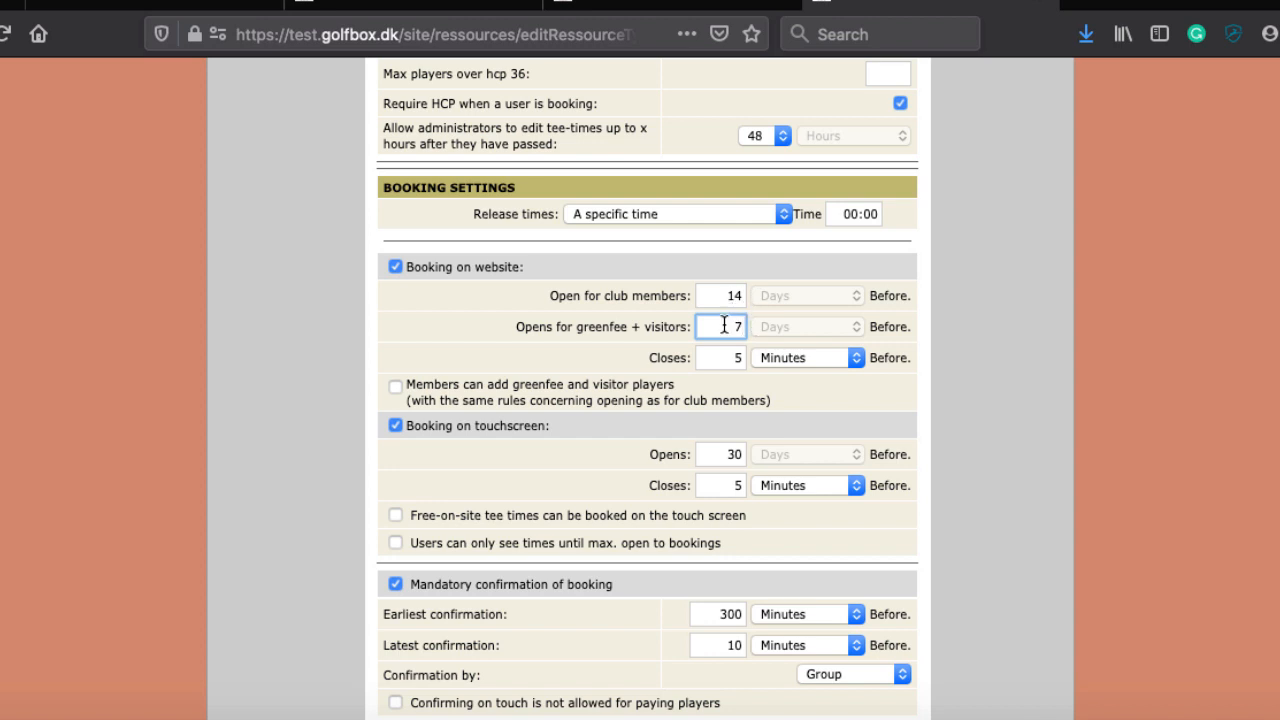
{"action": "scroll", "coordinate": [708, 338], "scroll_direction": "down", "scroll_amount": 3}
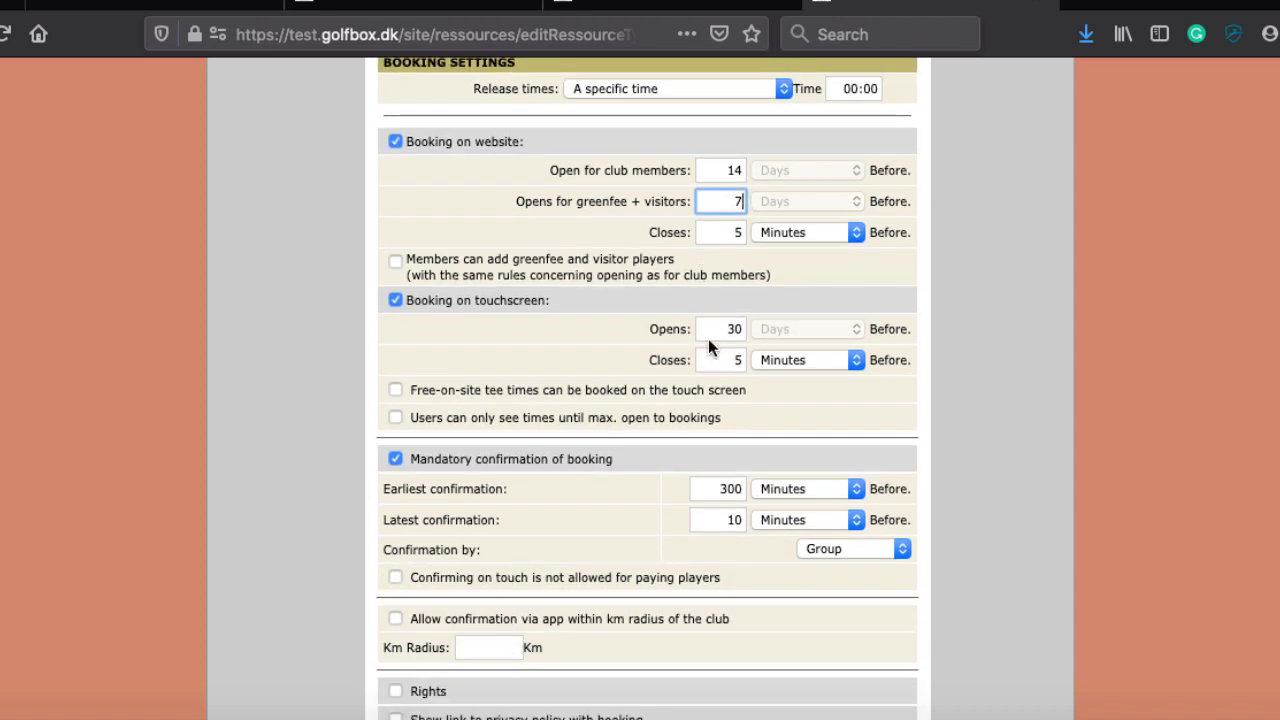
{"action": "scroll", "coordinate": [616, 258], "scroll_direction": "down", "scroll_amount": 2}
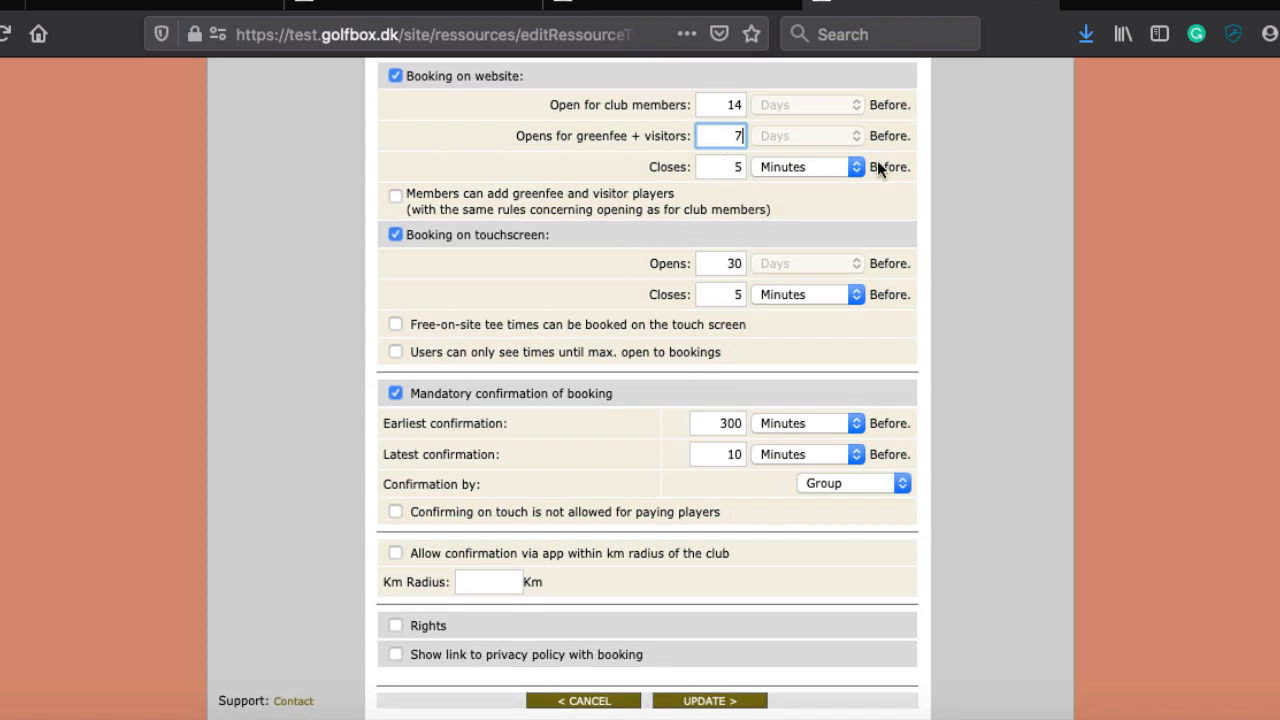
{"action": "scroll", "coordinate": [659, 228], "scroll_direction": "up", "scroll_amount": 3}
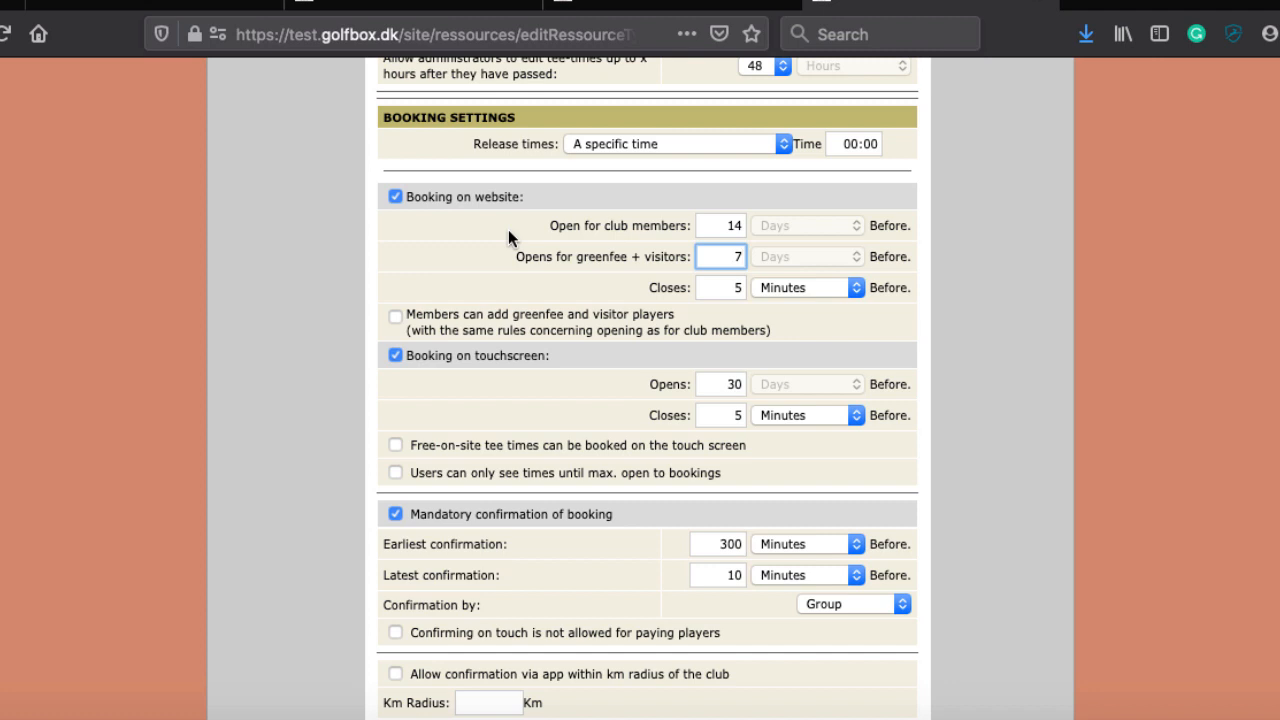
Step: Change the website booking Closes value from 5 to 60 minutes before tee time
{"action": "double_click", "coordinate": [729, 289]}
{"action": "type", "text": "30"}
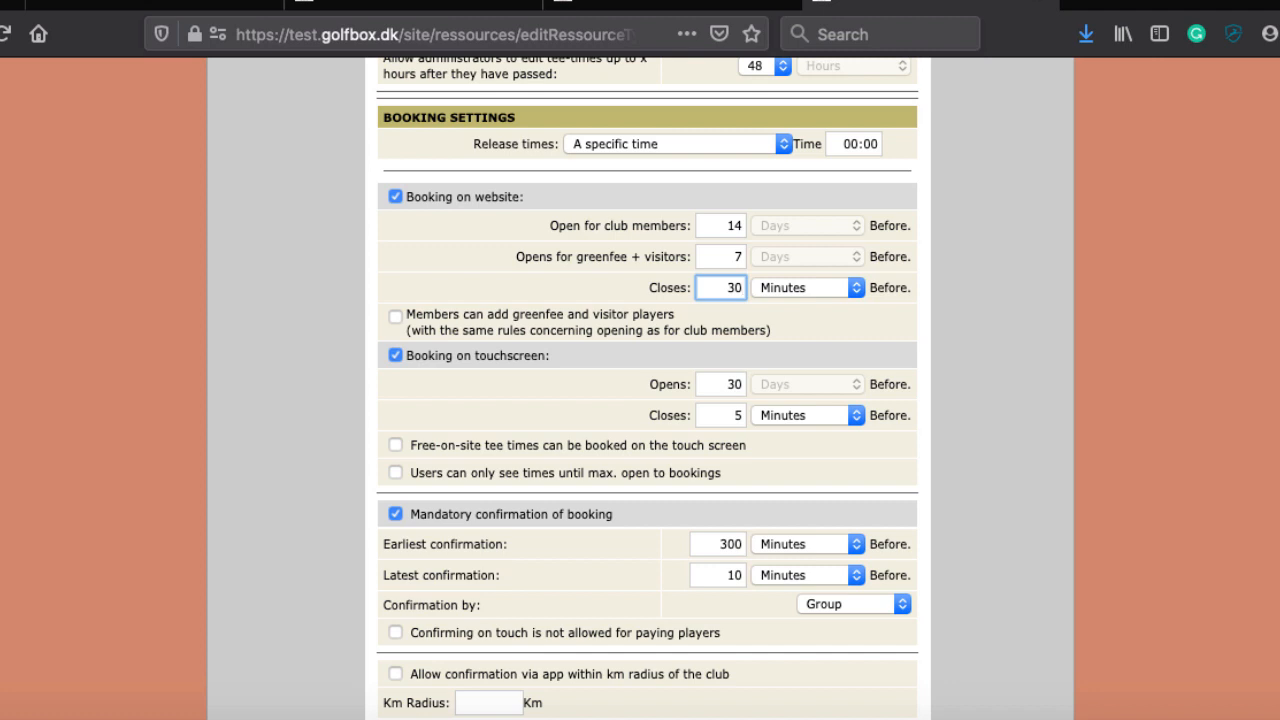
{"action": "key", "text": "BackSpace"}
{"action": "key", "text": "BackSpace"}
{"action": "type", "text": "60"}
{"action": "scroll", "coordinate": [571, 410], "scroll_direction": "down", "scroll_amount": 2}
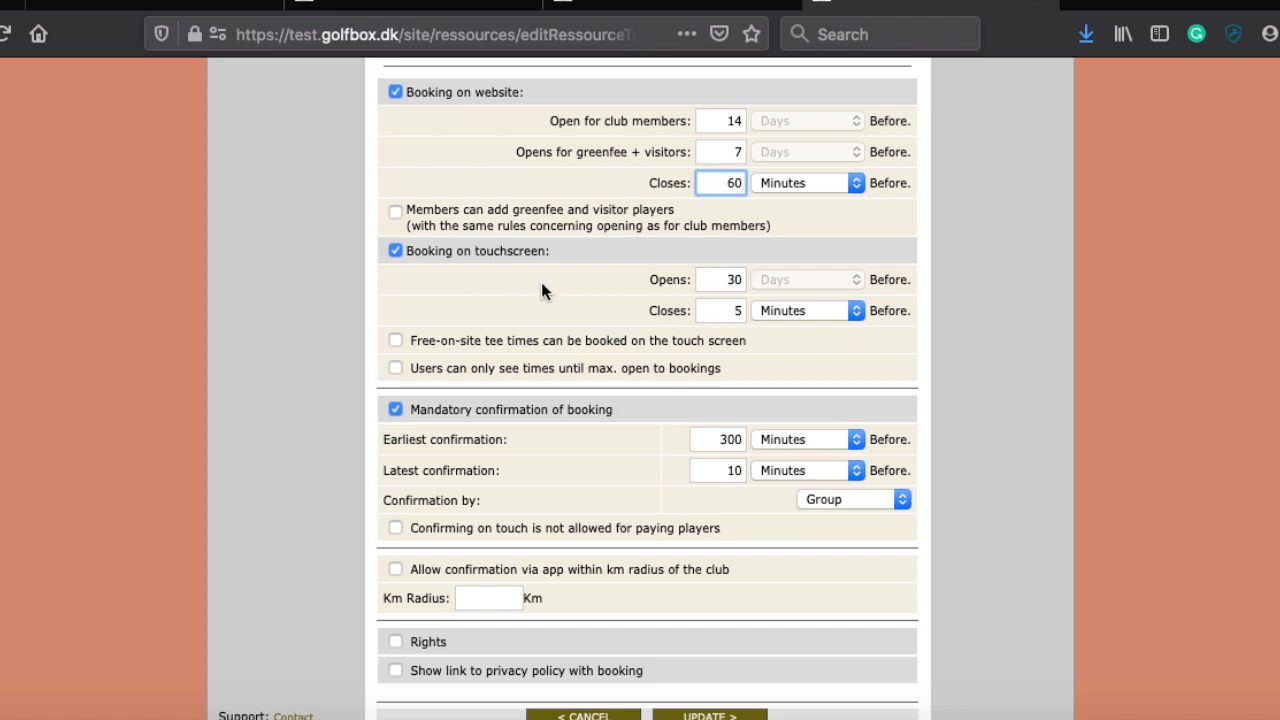
{"action": "scroll", "coordinate": [640, 230], "scroll_direction": "up", "scroll_amount": 1}
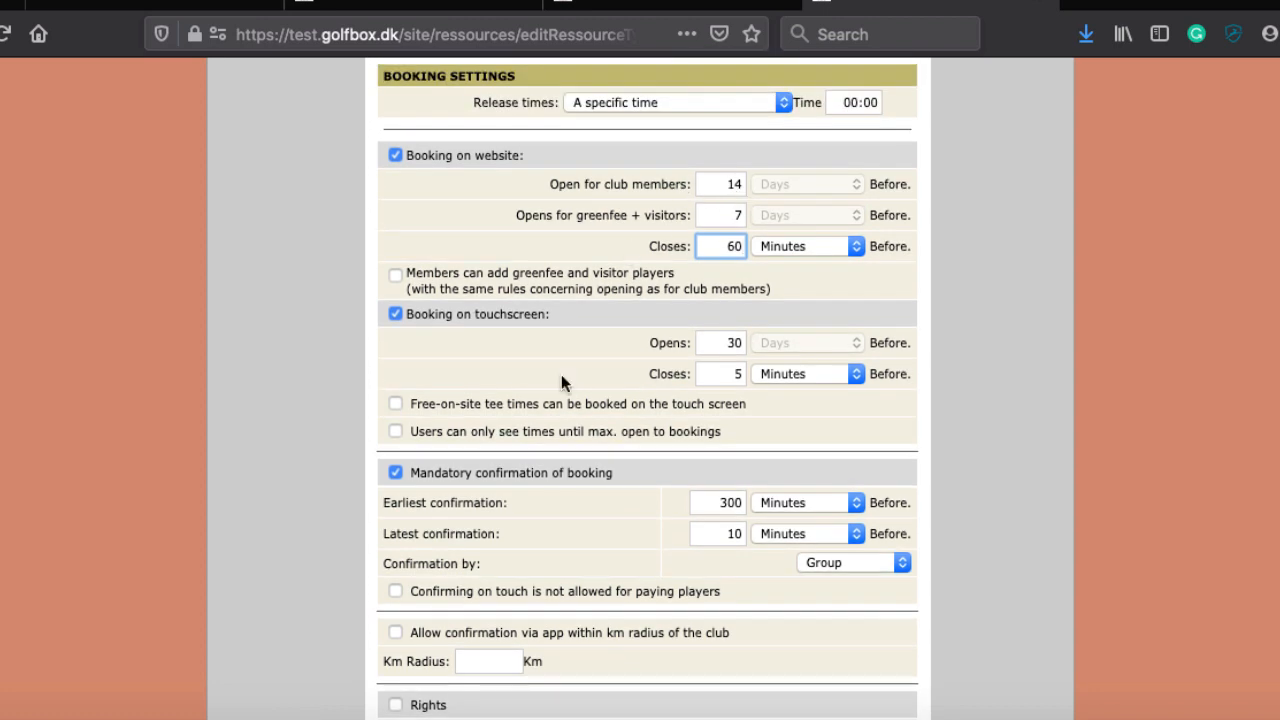
{"action": "scroll", "coordinate": [561, 390], "scroll_direction": "down", "scroll_amount": 1}
{"action": "scroll", "coordinate": [560, 400], "scroll_direction": "down", "scroll_amount": 1}
Step: Replace the touchscreen Opens value 30 with 14 days, leaving Closes at 5 minutes
{"action": "left_click", "coordinate": [727, 262]}
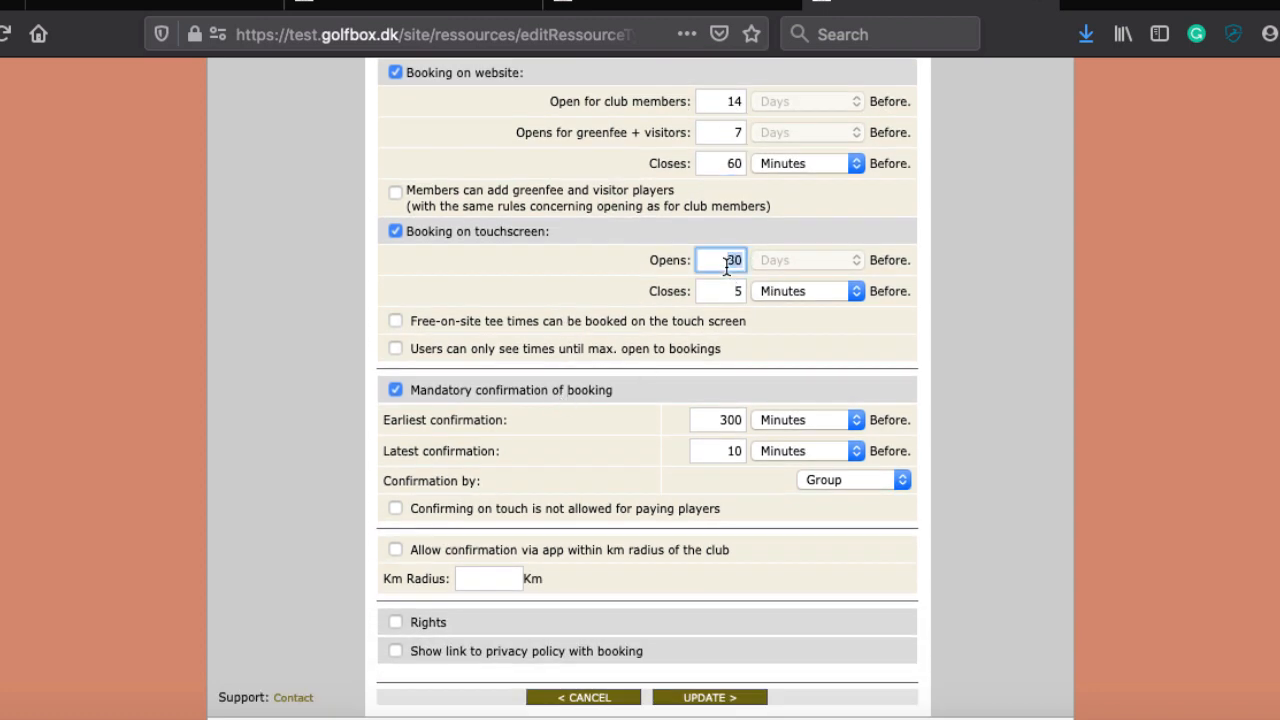
{"action": "key", "text": "BackSpace"}
{"action": "type", "text": "14"}
{"action": "left_click", "coordinate": [731, 292]}
{"action": "double_click", "coordinate": [731, 292]}
{"action": "scroll", "coordinate": [589, 301], "scroll_direction": "down", "scroll_amount": 1}
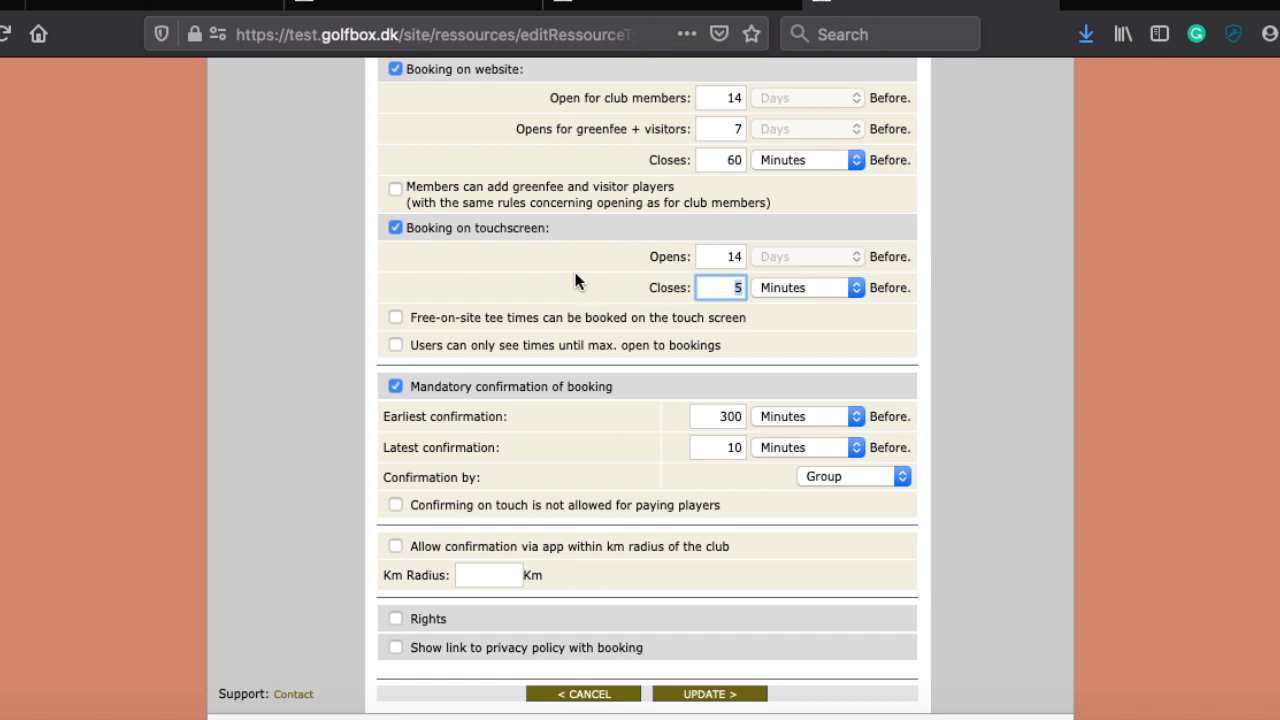
{"action": "left_click", "coordinate": [522, 298]}
{"action": "scroll", "coordinate": [586, 326], "scroll_direction": "down", "scroll_amount": 1}
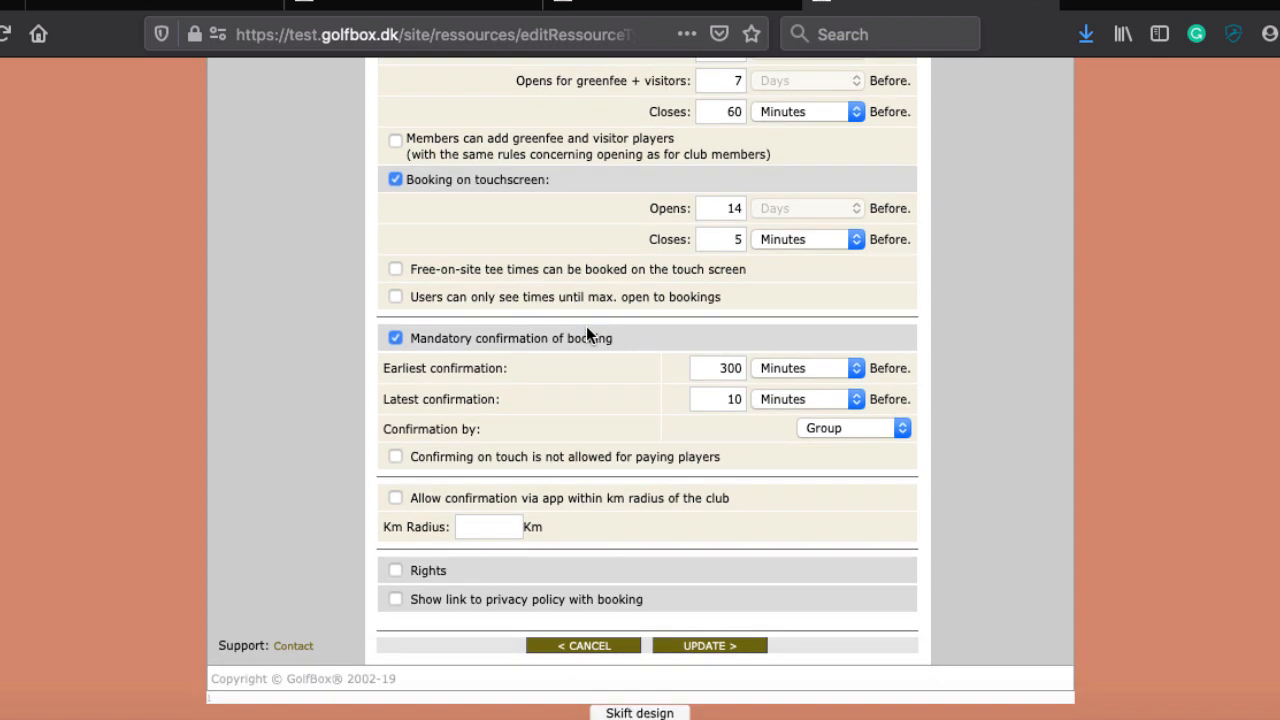
{"action": "scroll", "coordinate": [586, 336], "scroll_direction": "up", "scroll_amount": 1}
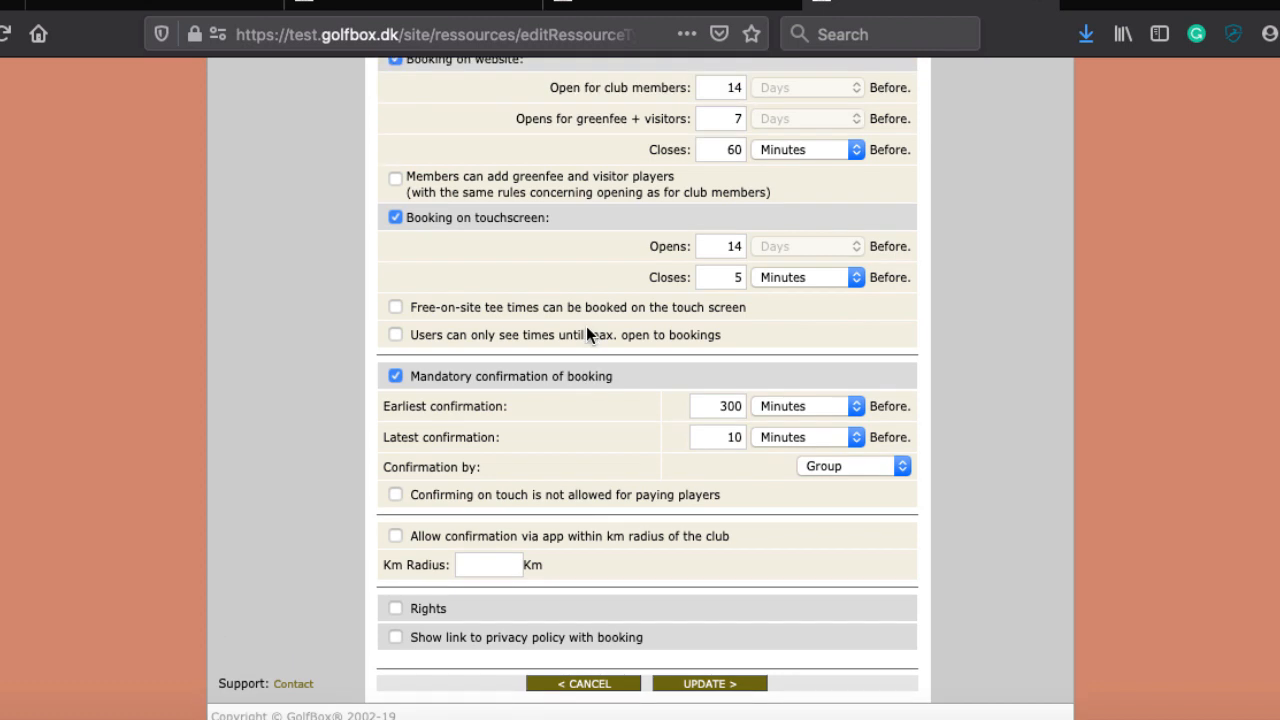
{"action": "left_click", "coordinate": [396, 306]}
{"action": "left_click", "coordinate": [395, 307]}
{"action": "scroll", "coordinate": [546, 321], "scroll_direction": "down", "scroll_amount": 1}
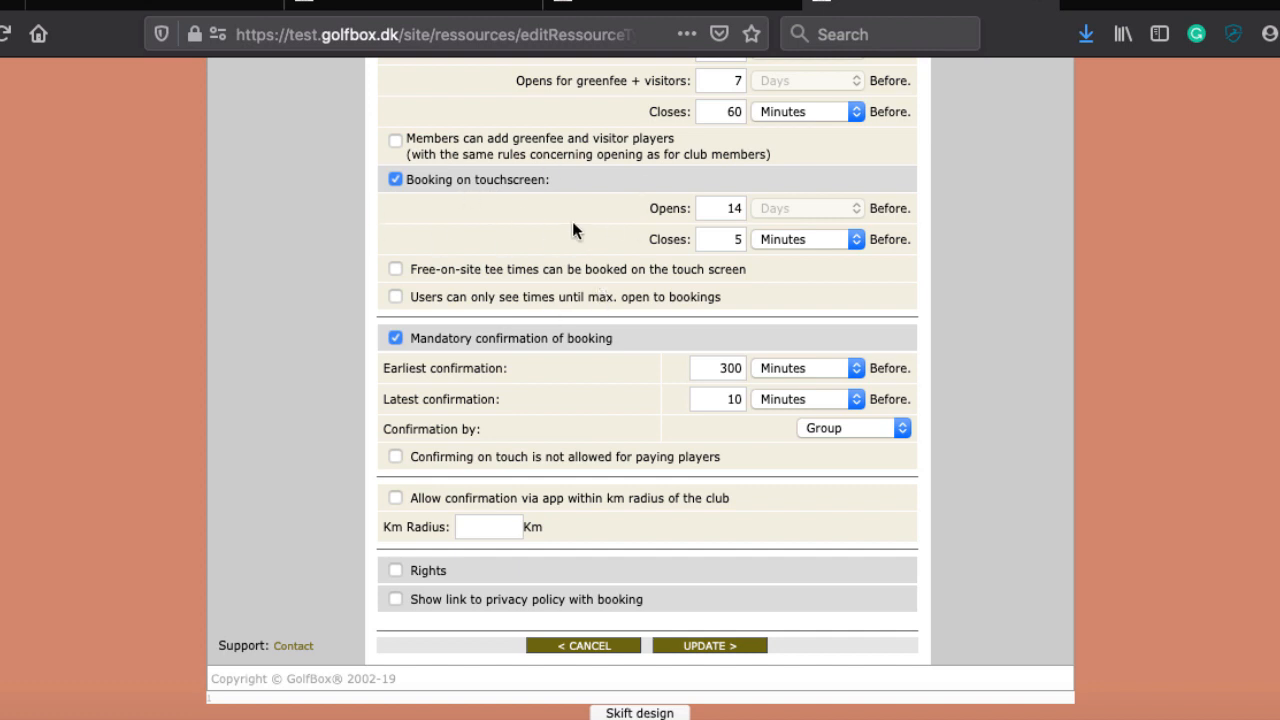
{"action": "scroll", "coordinate": [551, 208], "scroll_direction": "up", "scroll_amount": 1}
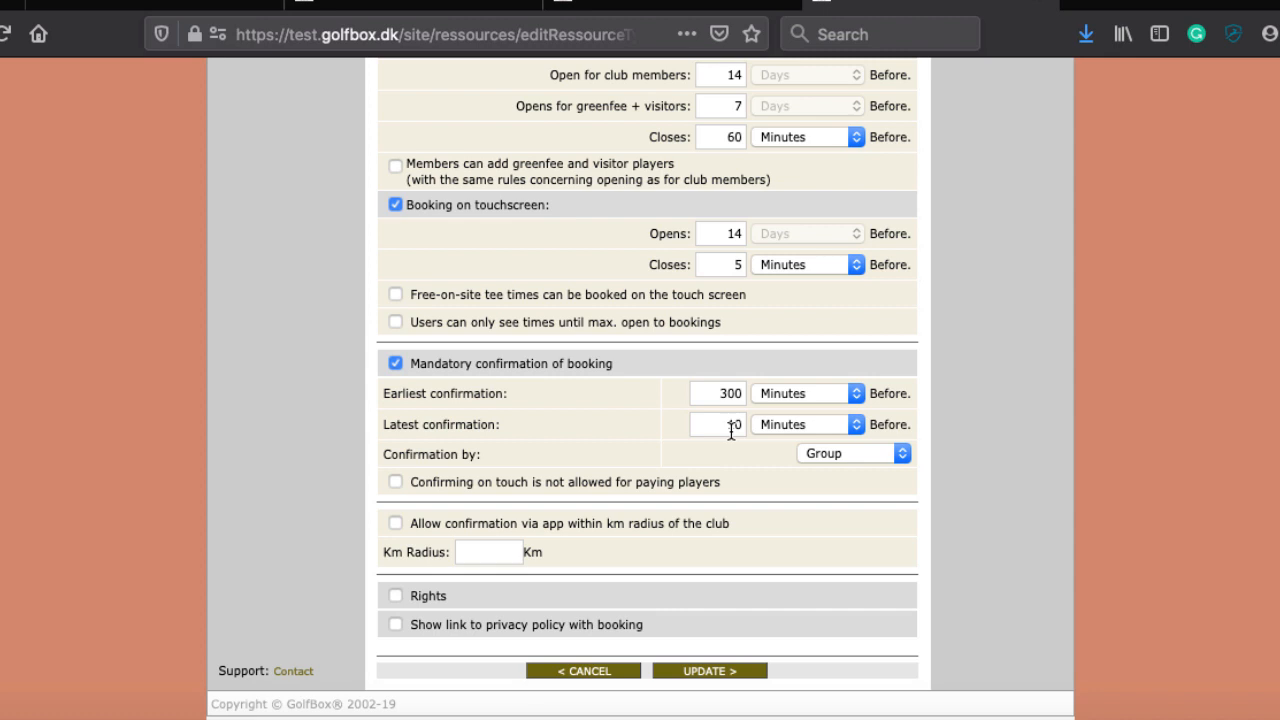
{"action": "scroll", "coordinate": [746, 334], "scroll_direction": "up", "scroll_amount": 3}
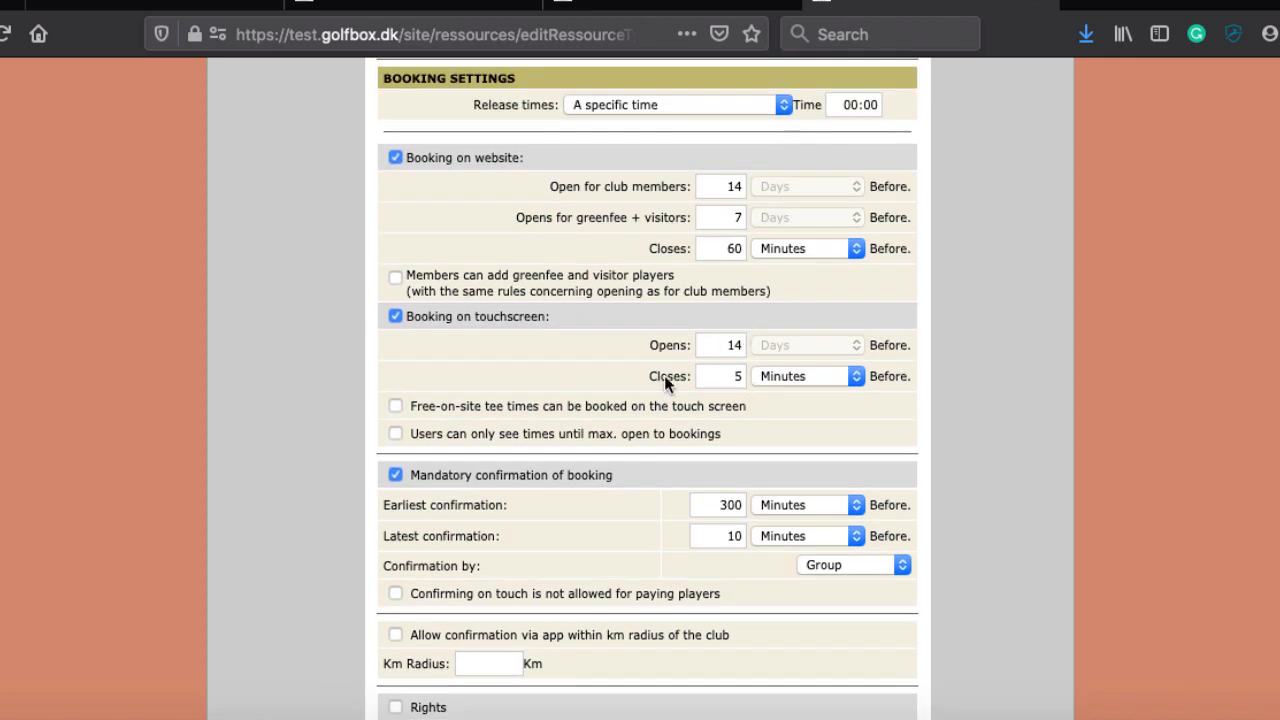
{"action": "left_click", "coordinate": [738, 378]}
{"action": "key", "text": "BackSpace"}
{"action": "type", "text": "5"}
{"action": "scroll", "coordinate": [577, 526], "scroll_direction": "down", "scroll_amount": 3}
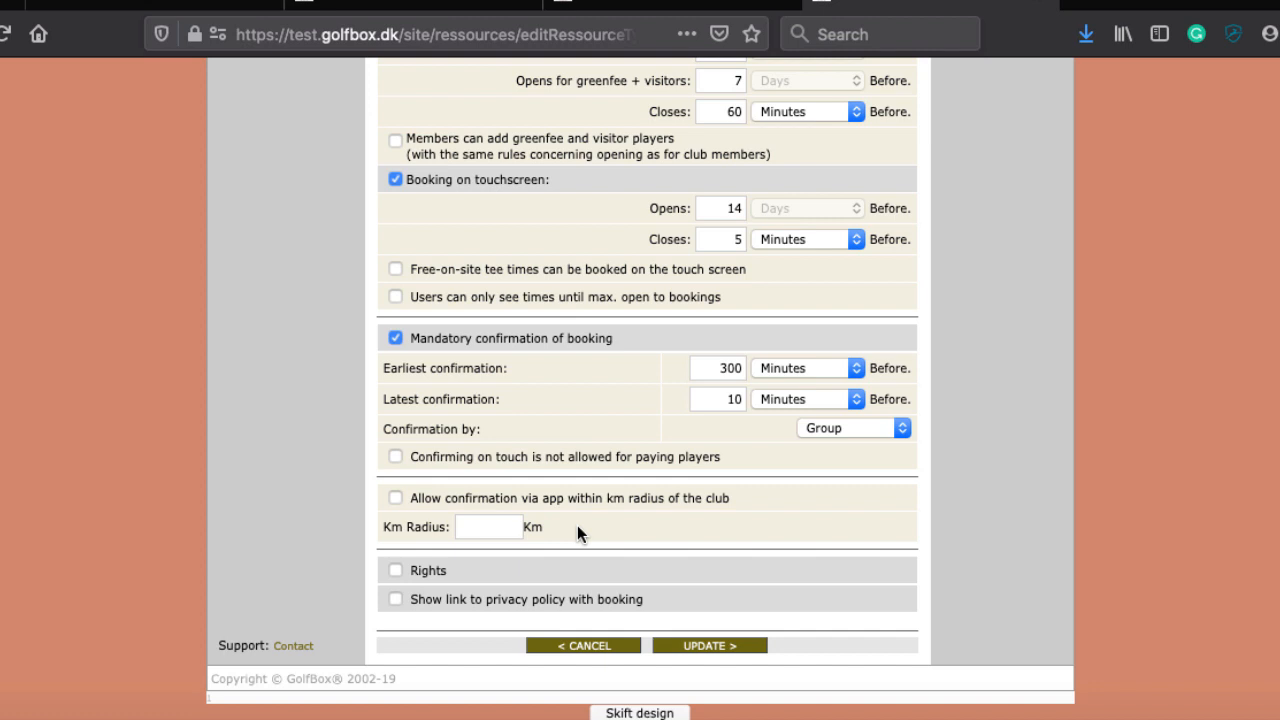
Step: Open the 'Confirmation by' dropdown to list Time, Person and Group
{"action": "left_click", "coordinate": [853, 429]}
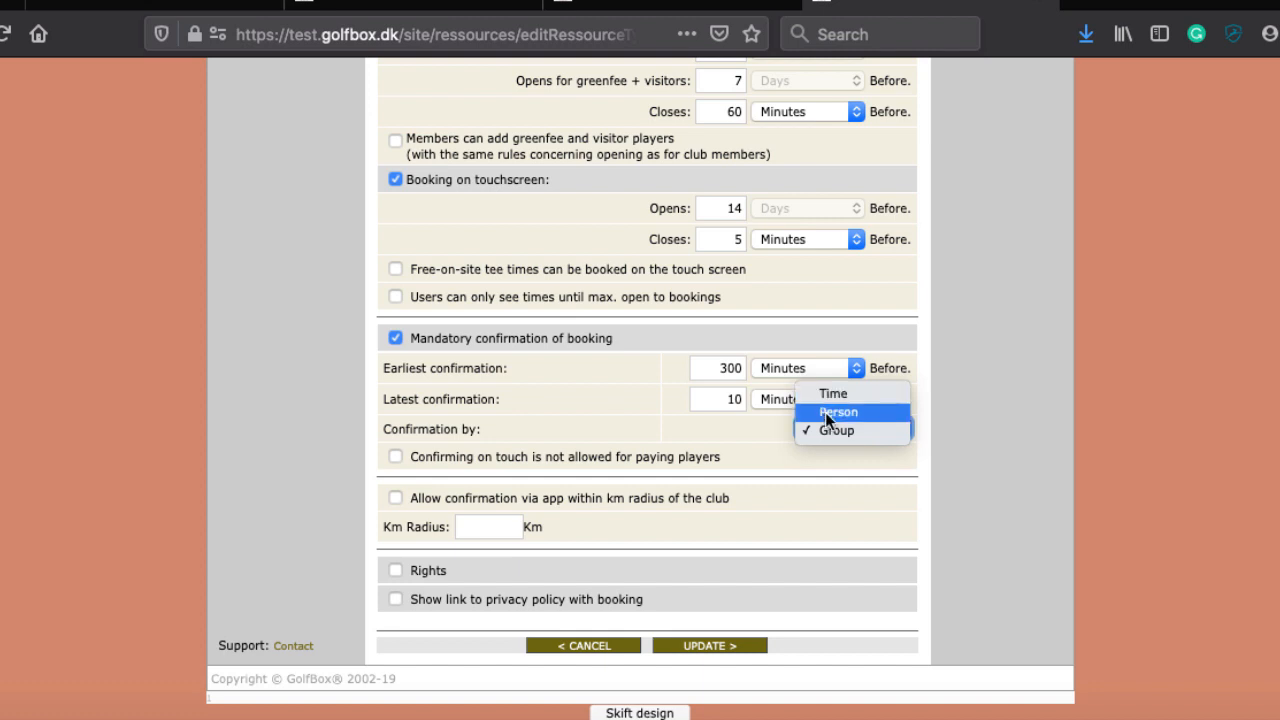
{"action": "left_click", "coordinate": [841, 429]}
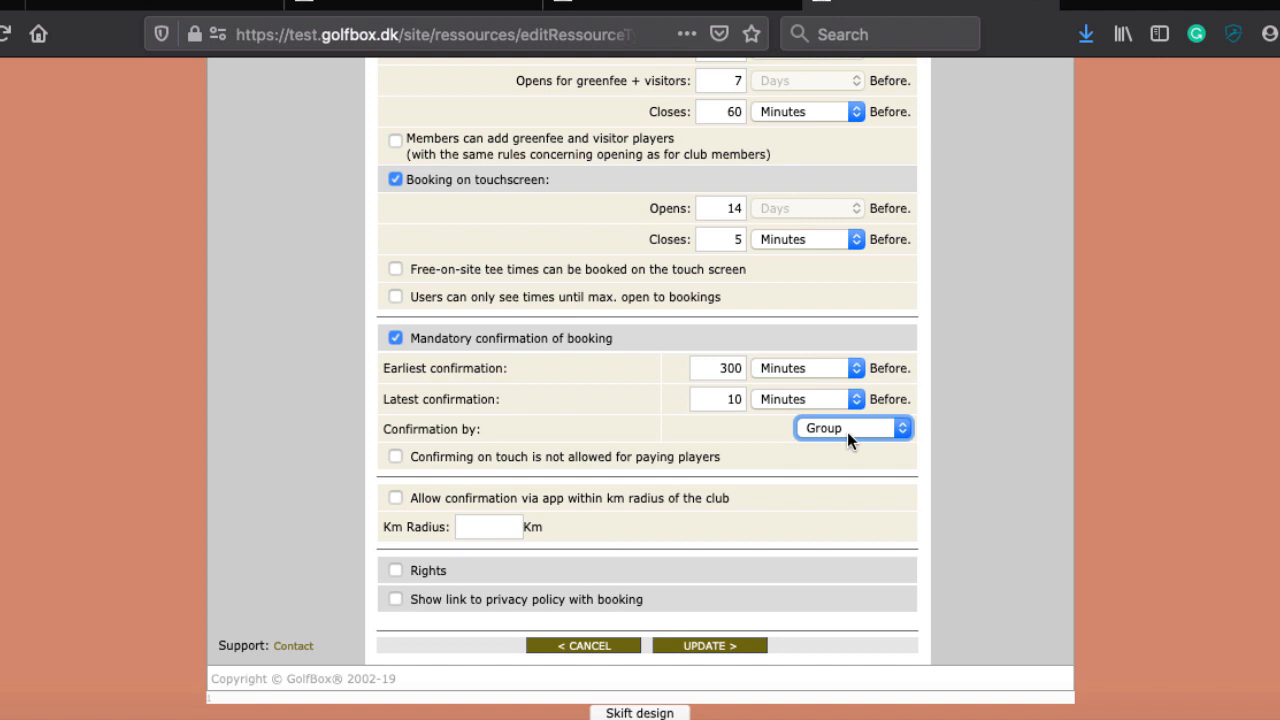
{"action": "left_click", "coordinate": [847, 432]}
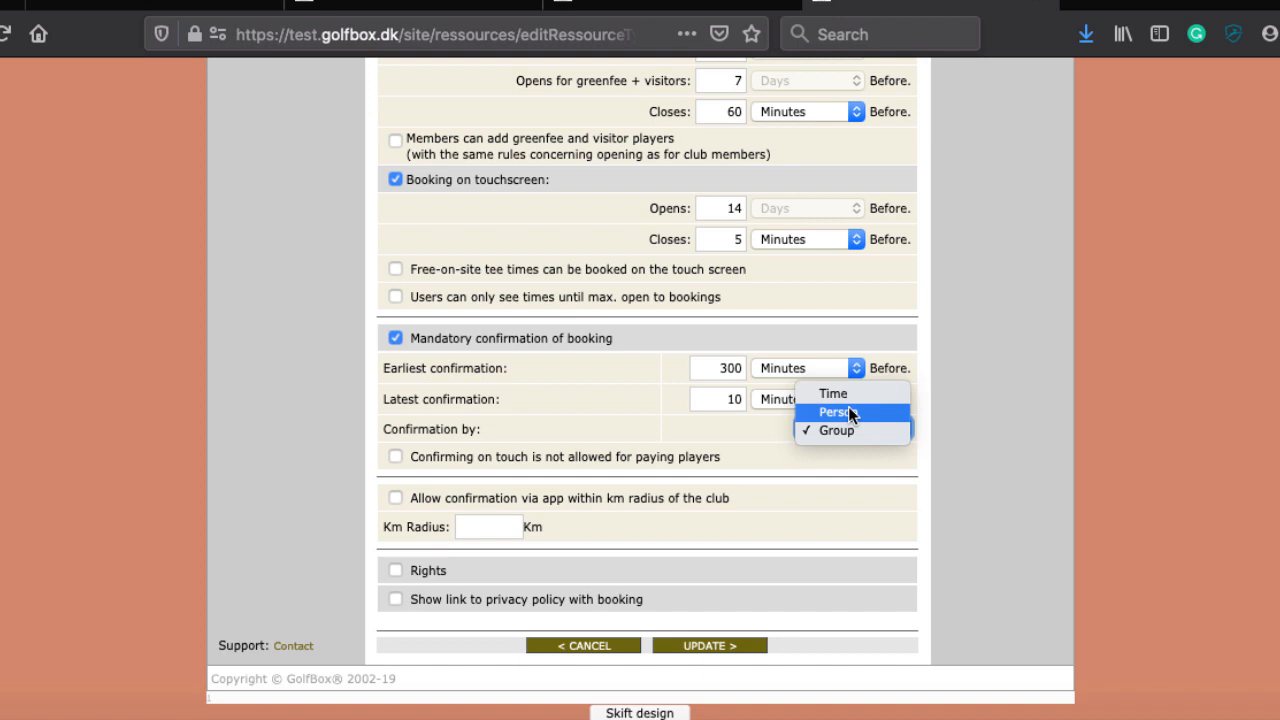
{"action": "left_click", "coordinate": [661, 404]}
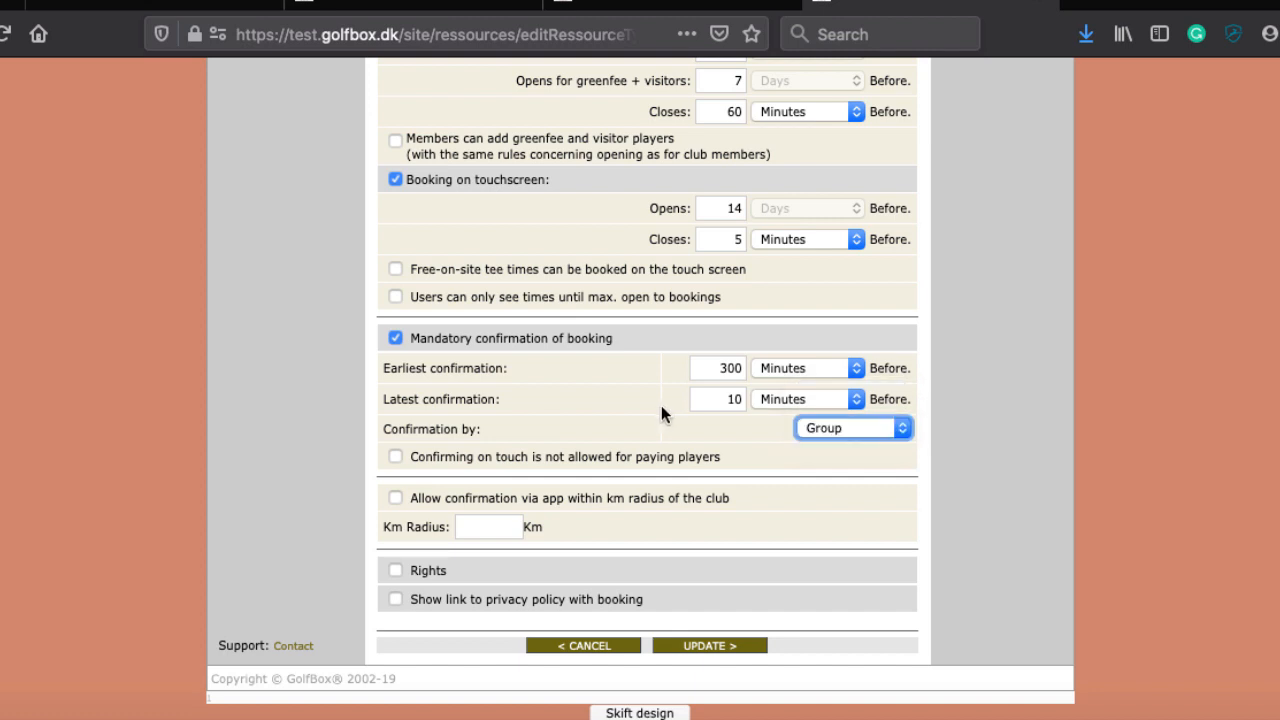
Step: Replace the website booking Closes value of 60 with 3 minutes
{"action": "scroll", "coordinate": [661, 405], "scroll_direction": "up", "scroll_amount": 1}
{"action": "scroll", "coordinate": [661, 405], "scroll_direction": "up", "scroll_amount": 3}
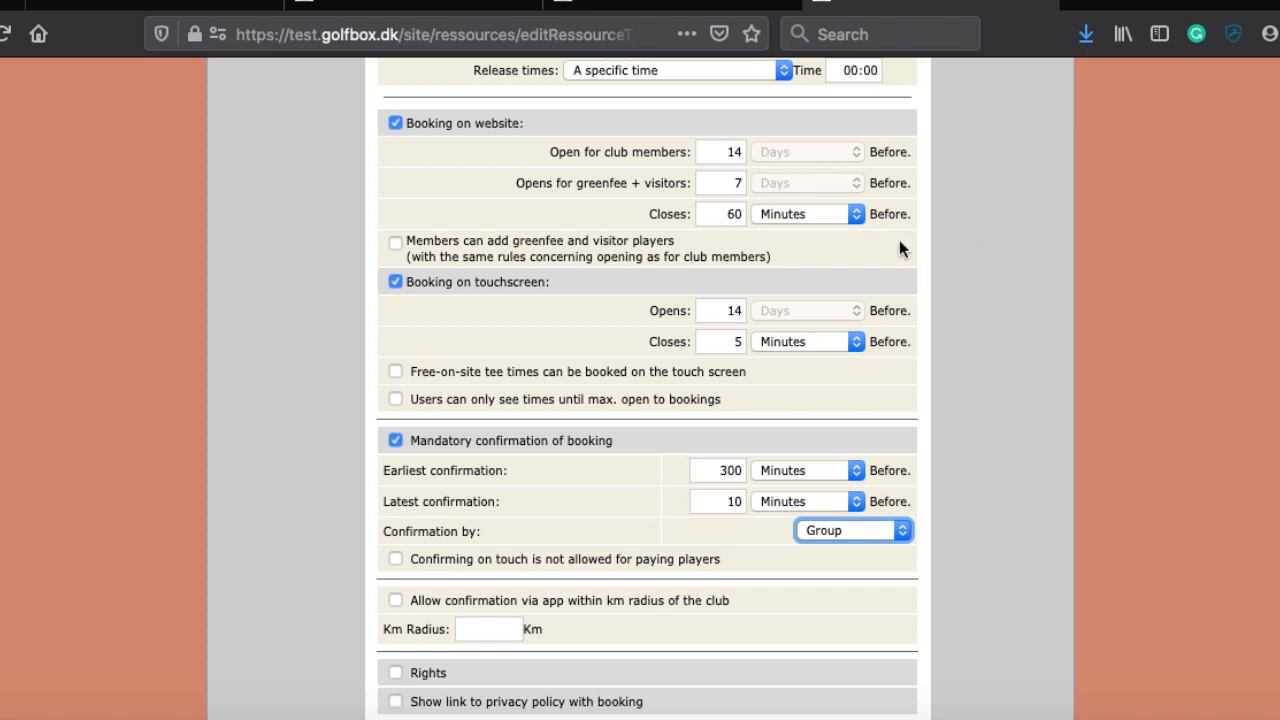
{"action": "left_click", "coordinate": [725, 214]}
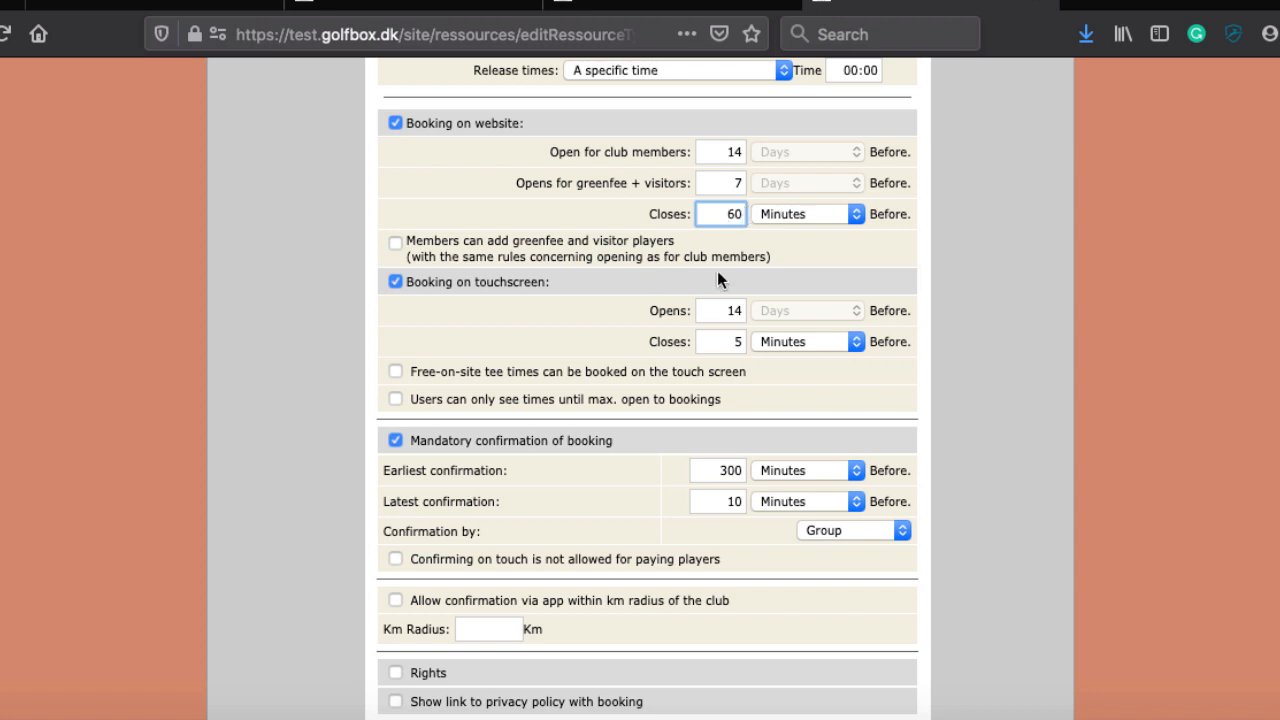
{"action": "double_click", "coordinate": [724, 213]}
{"action": "type", "text": "3"}
{"action": "scroll", "coordinate": [671, 282], "scroll_direction": "down", "scroll_amount": 2}
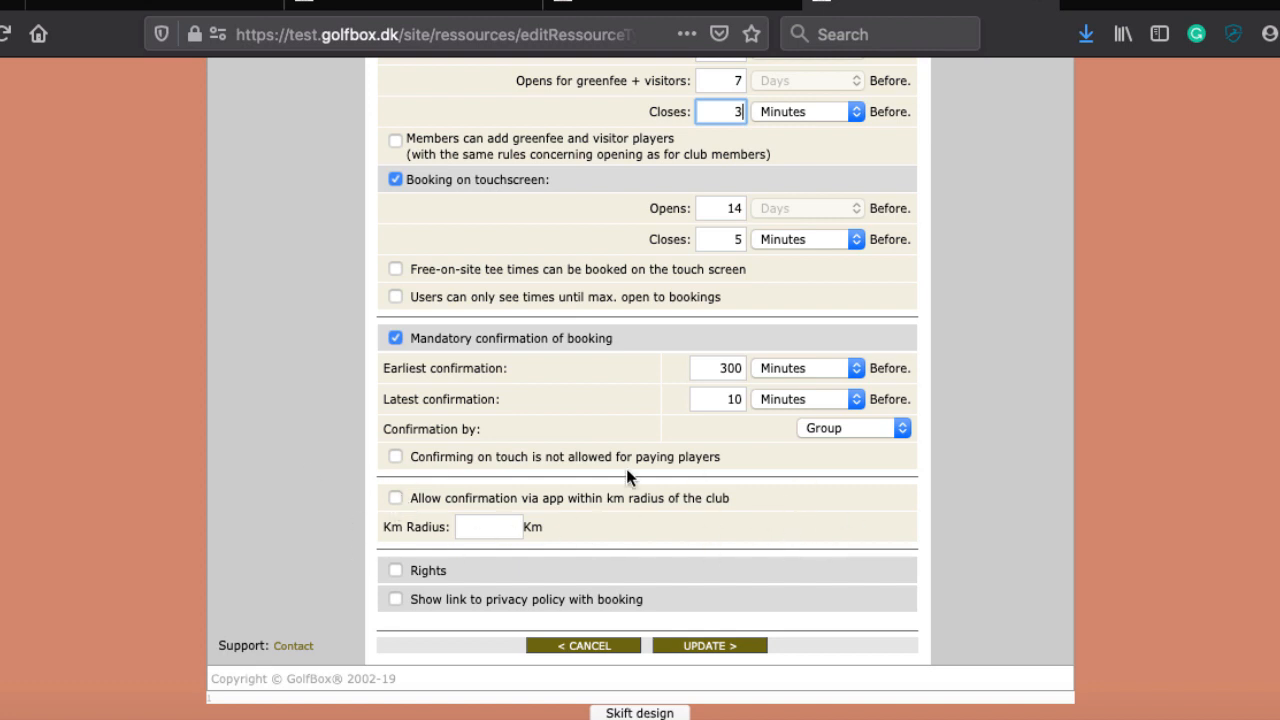
Step: Allow booking confirmation via the app within a 1 km radius of the club
{"action": "left_click", "coordinate": [394, 497]}
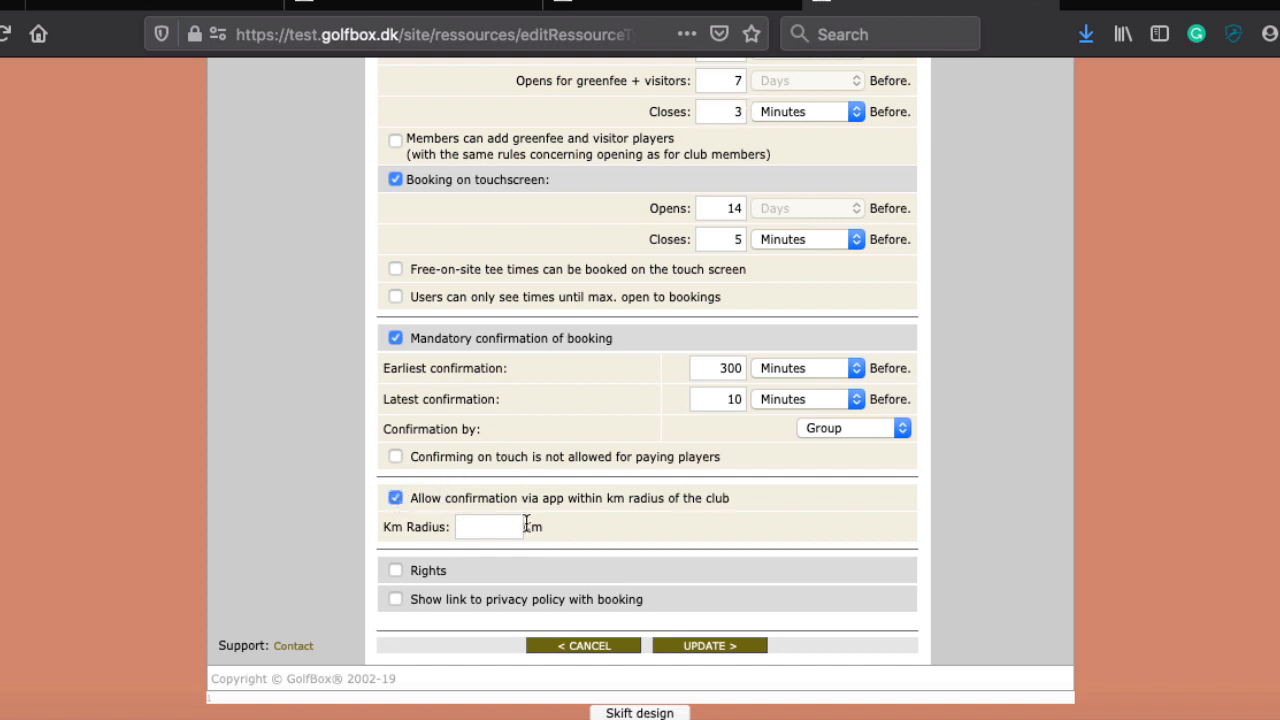
{"action": "left_click", "coordinate": [479, 536]}
{"action": "type", "text": "1"}
{"action": "scroll", "coordinate": [404, 487], "scroll_direction": "up", "scroll_amount": 1}
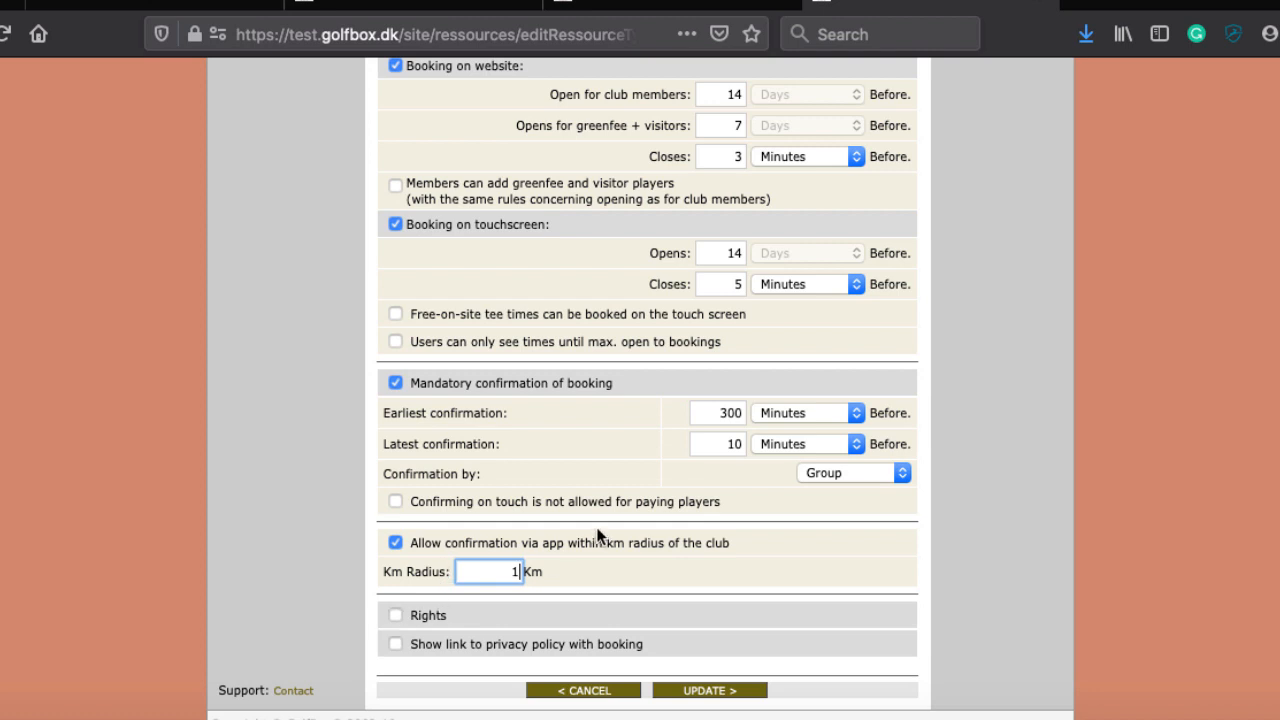
{"action": "scroll", "coordinate": [636, 520], "scroll_direction": "down", "scroll_amount": 1}
Step: Enable Rights and the privacy-policy link with booking, leaving both text fields blank
{"action": "left_click", "coordinate": [395, 570]}
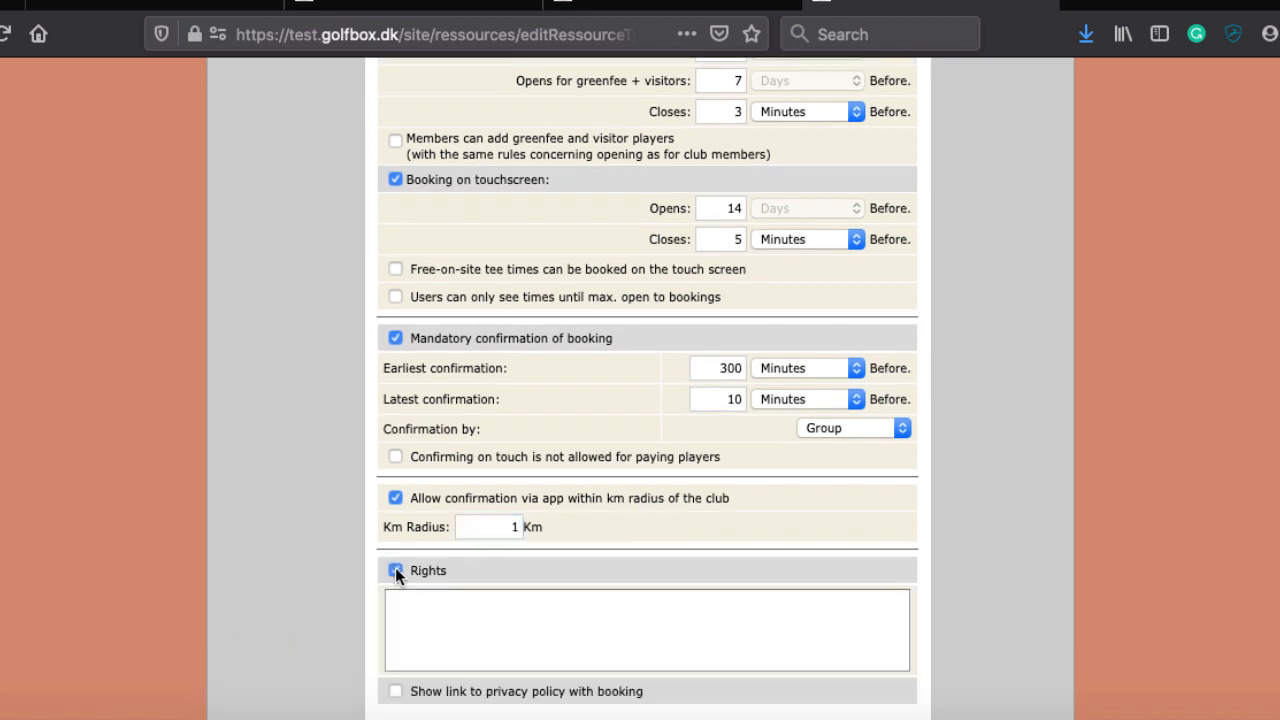
{"action": "left_click", "coordinate": [461, 612]}
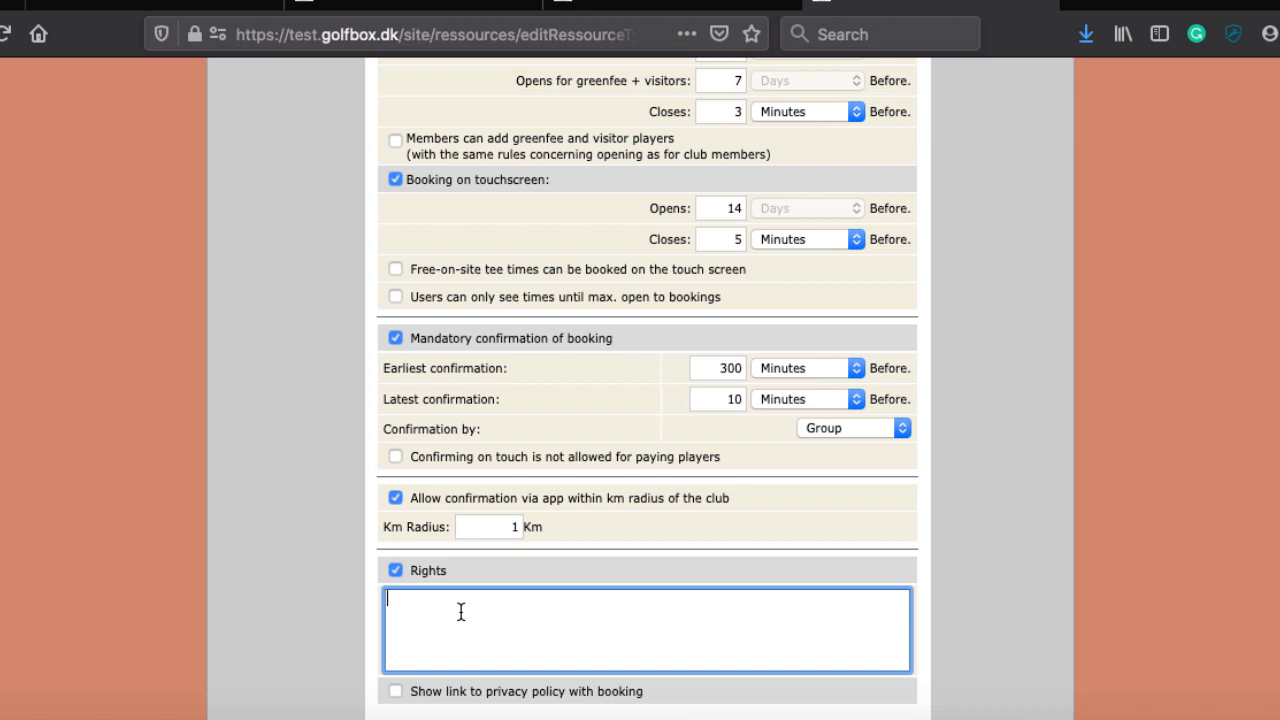
{"action": "scroll", "coordinate": [597, 601], "scroll_direction": "down", "scroll_amount": 1}
{"action": "scroll", "coordinate": [597, 601], "scroll_direction": "down", "scroll_amount": 3}
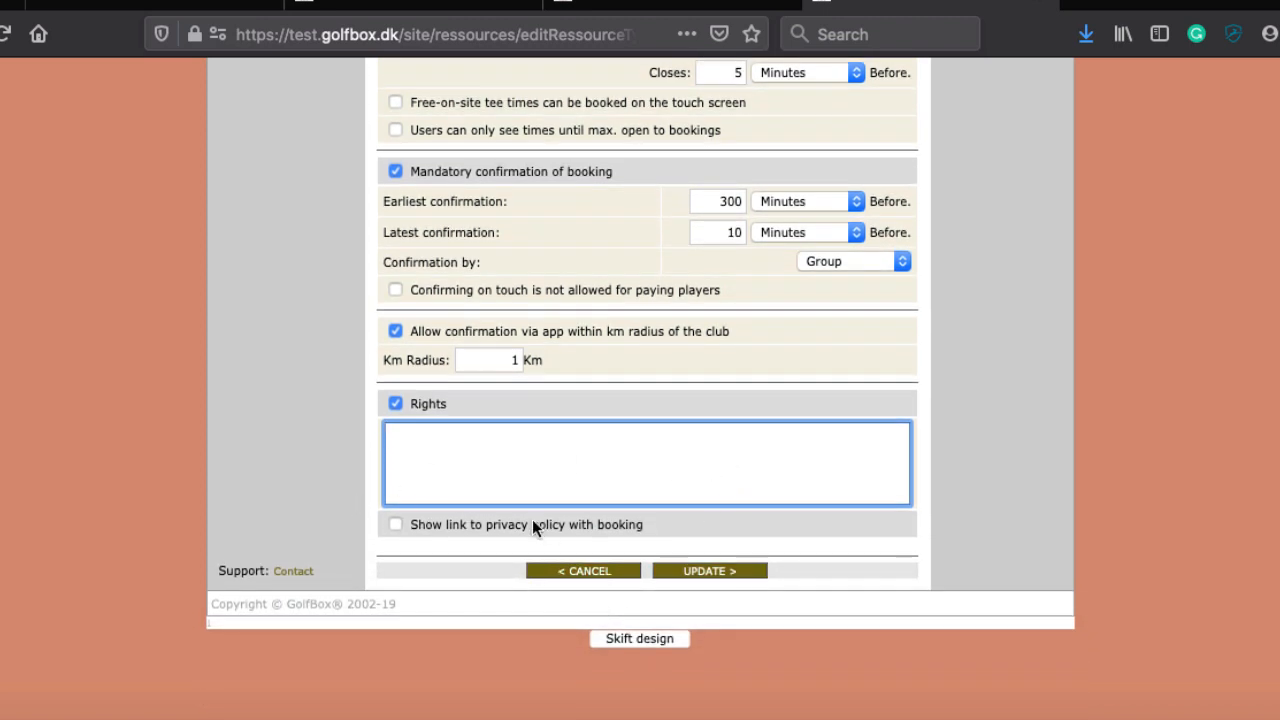
{"action": "left_click", "coordinate": [395, 524]}
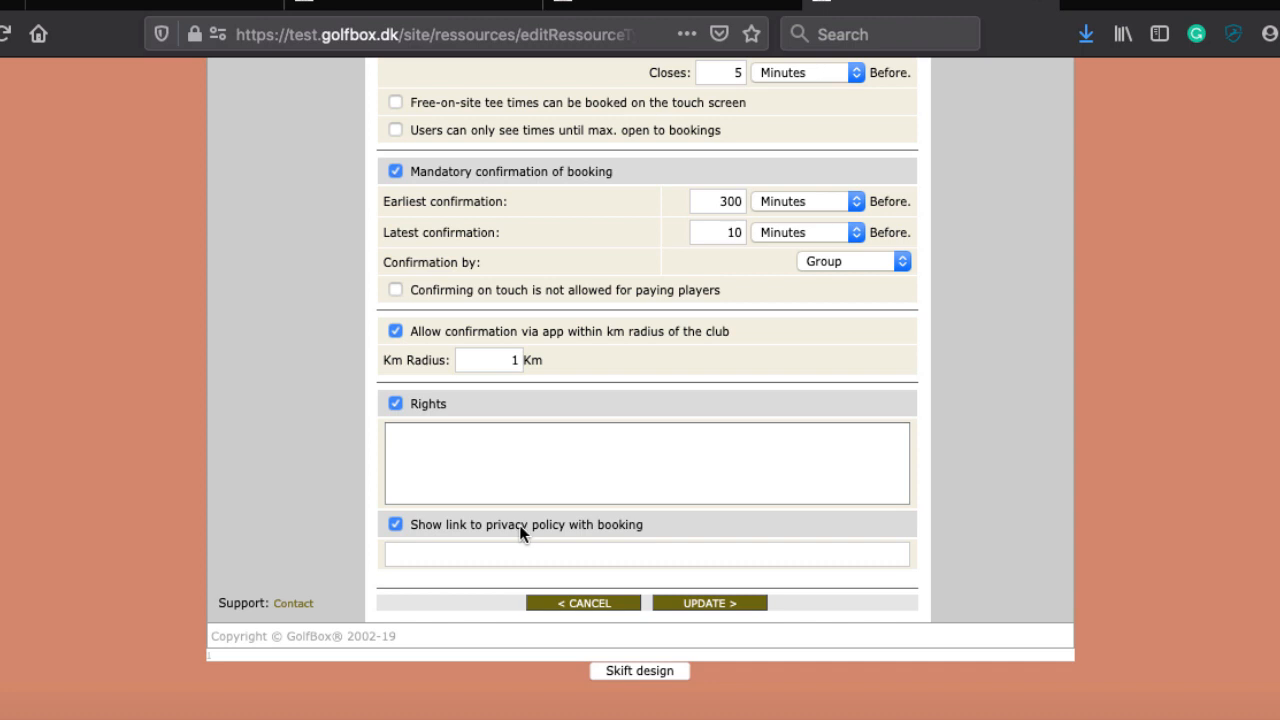
{"action": "left_click", "coordinate": [446, 555]}
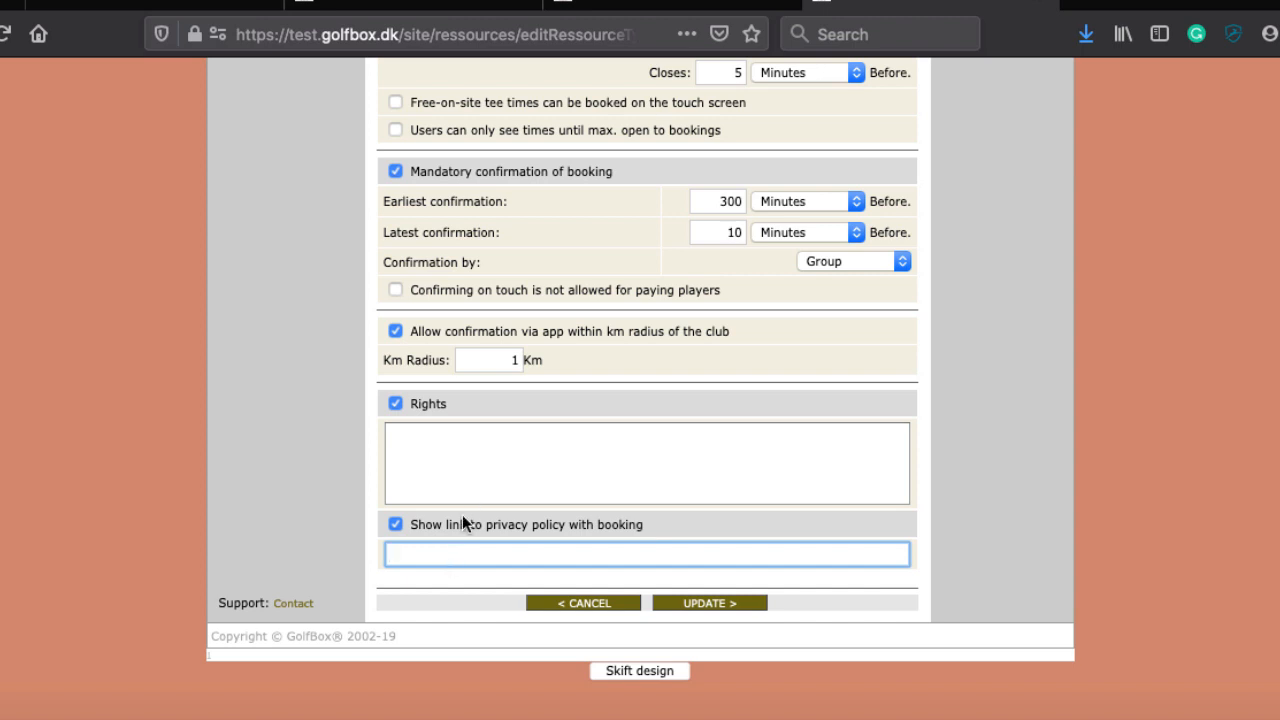
Step: Cancel the unsaved form and return to View Resources, keeping Golf Courses as the target group
{"action": "left_click", "coordinate": [577, 605]}
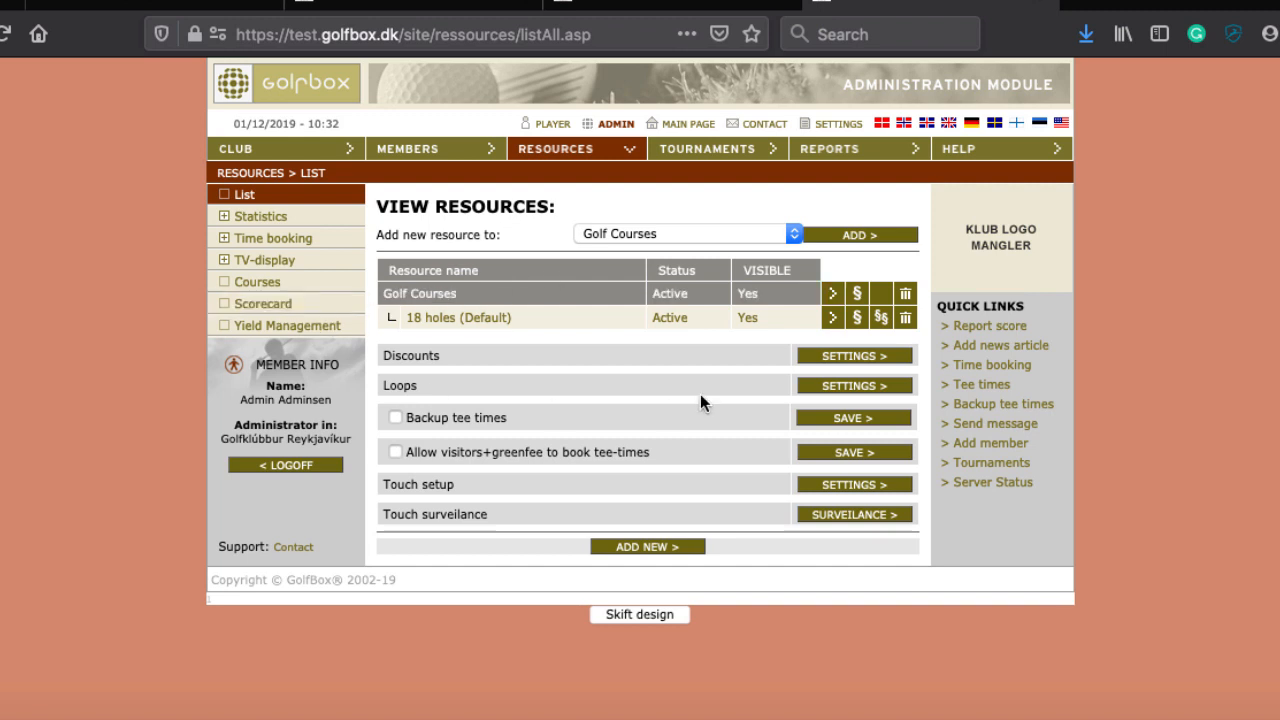
{"action": "left_click", "coordinate": [677, 236]}
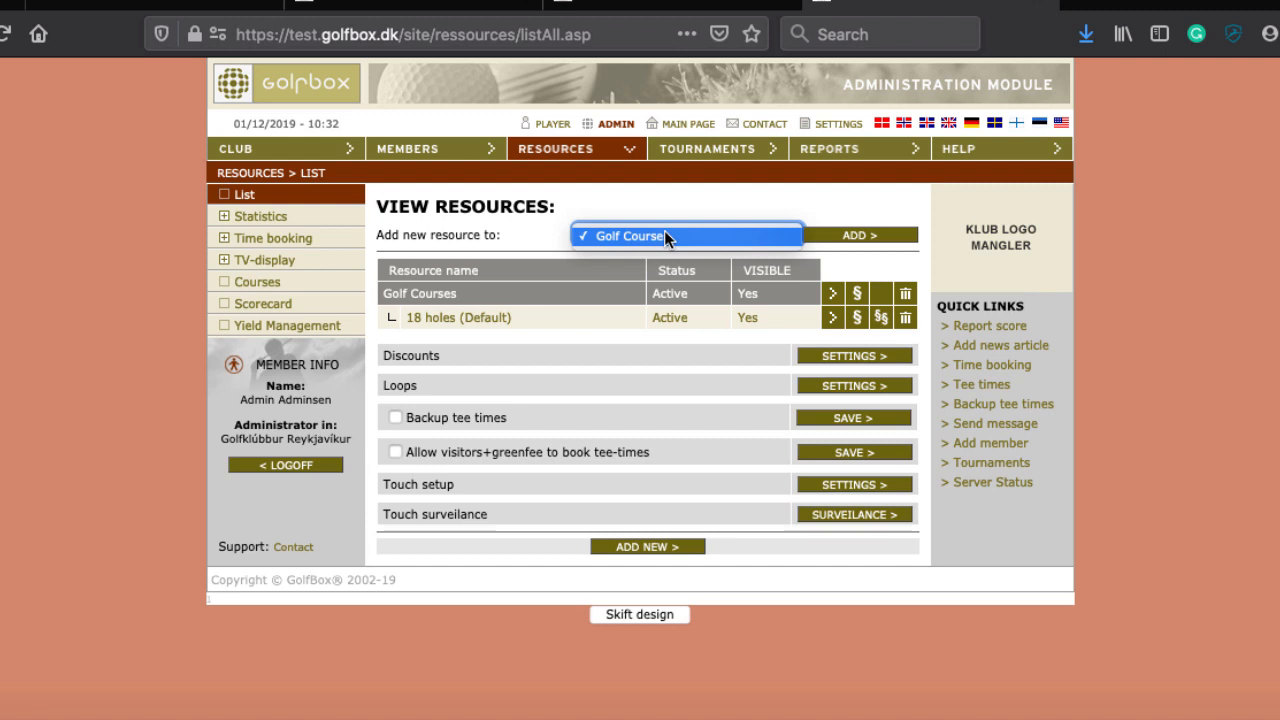
{"action": "left_click", "coordinate": [665, 237]}
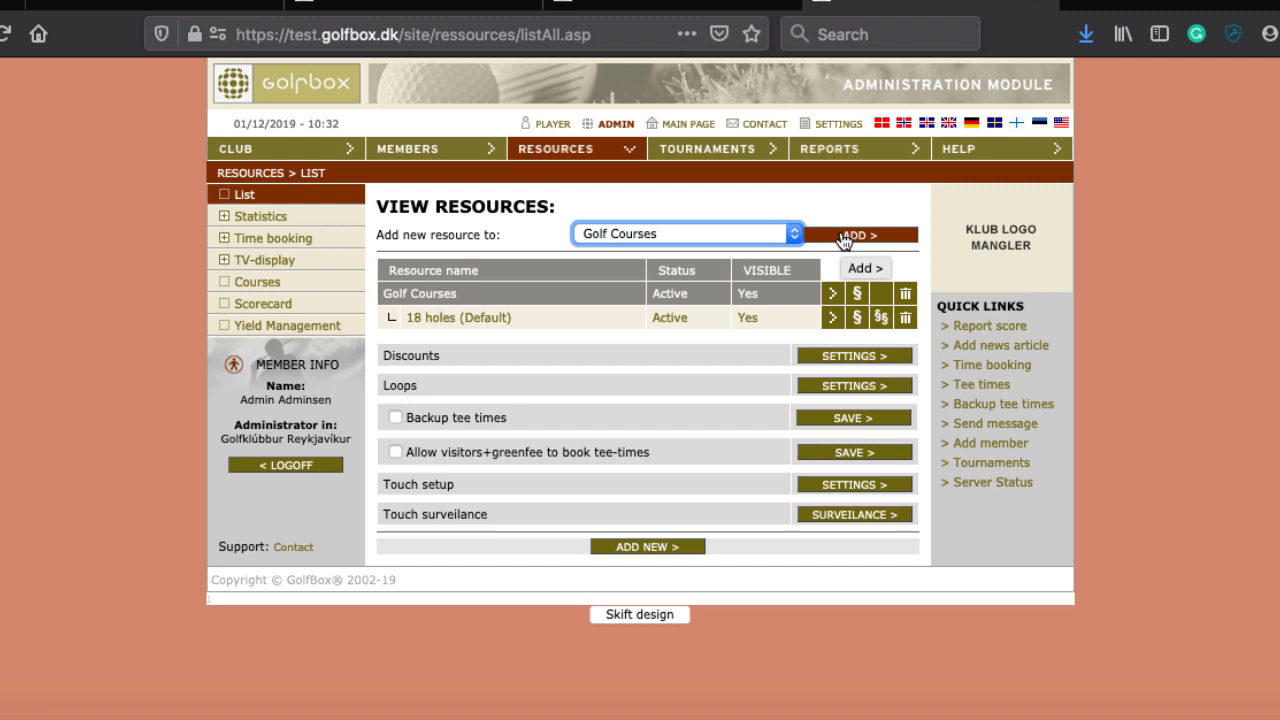
Step: Open the '18 holes (Default)' course resource in the Edit Resource page
{"action": "left_click", "coordinate": [572, 321]}
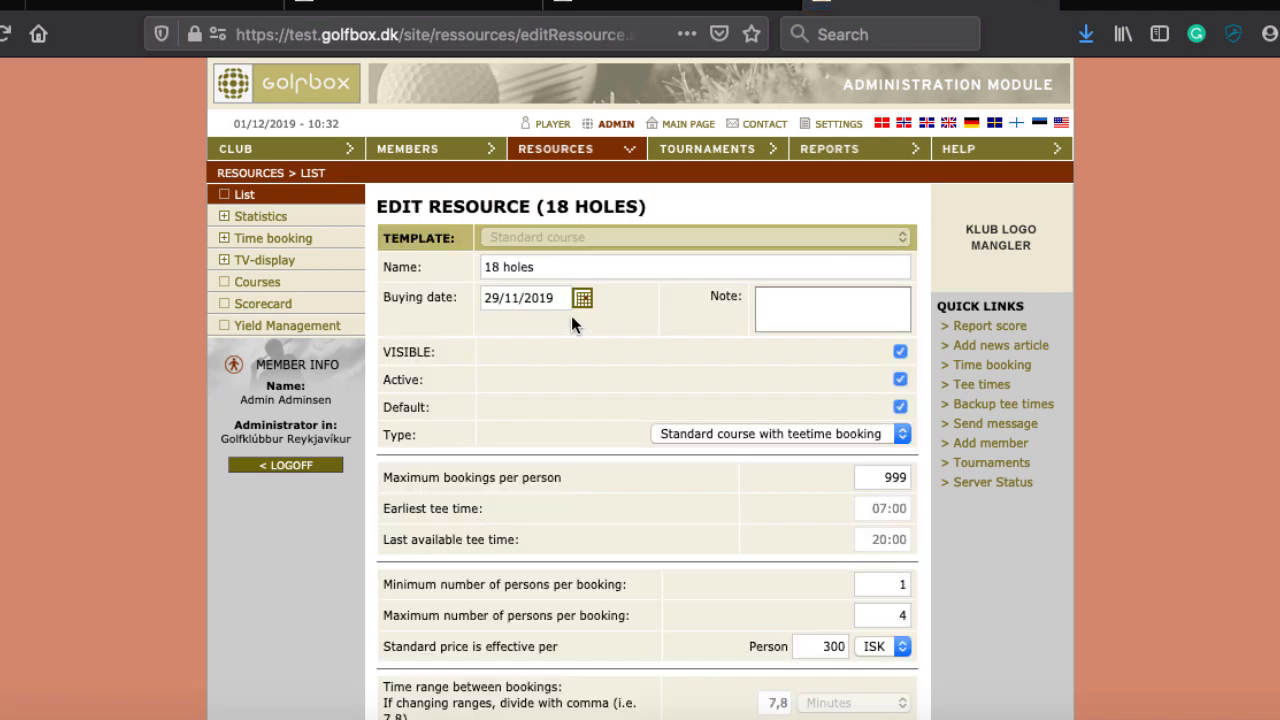
{"action": "scroll", "coordinate": [572, 317], "scroll_direction": "down", "scroll_amount": 1}
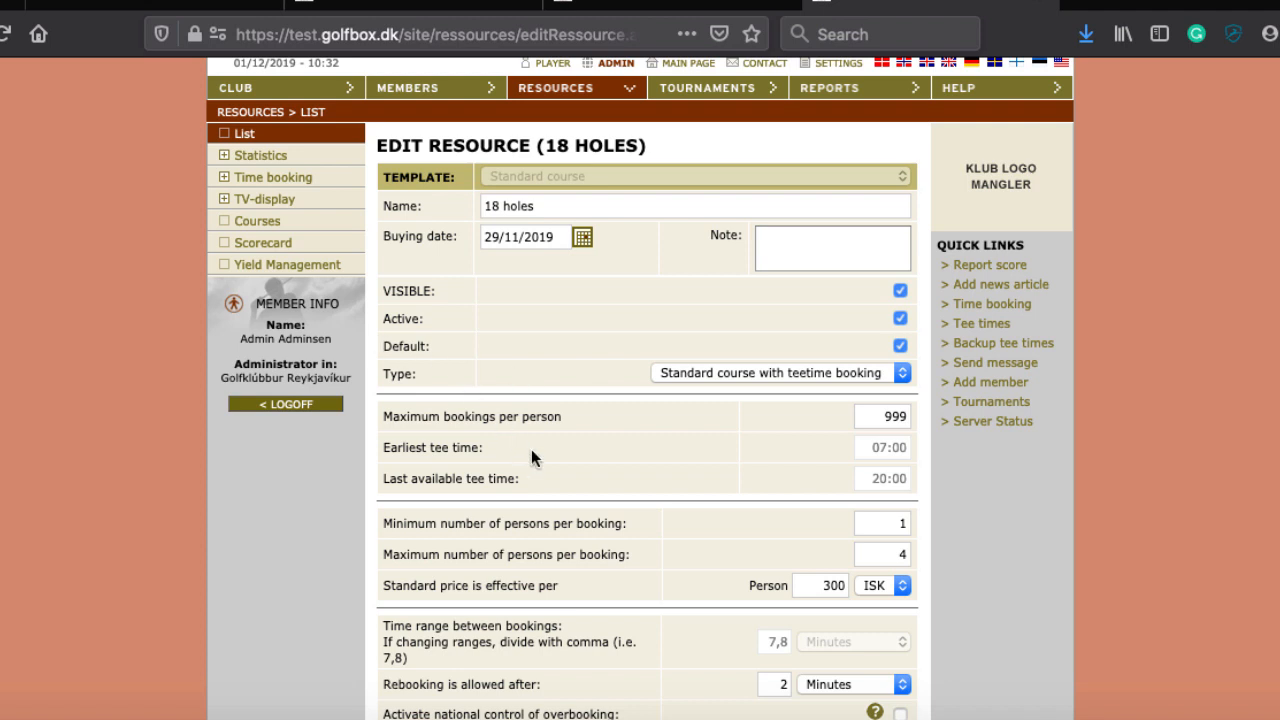
Step: Enter 10 over the 999 in Maximum bookings per person
{"action": "scroll", "coordinate": [531, 449], "scroll_direction": "down", "scroll_amount": 4}
{"action": "left_click", "coordinate": [895, 224]}
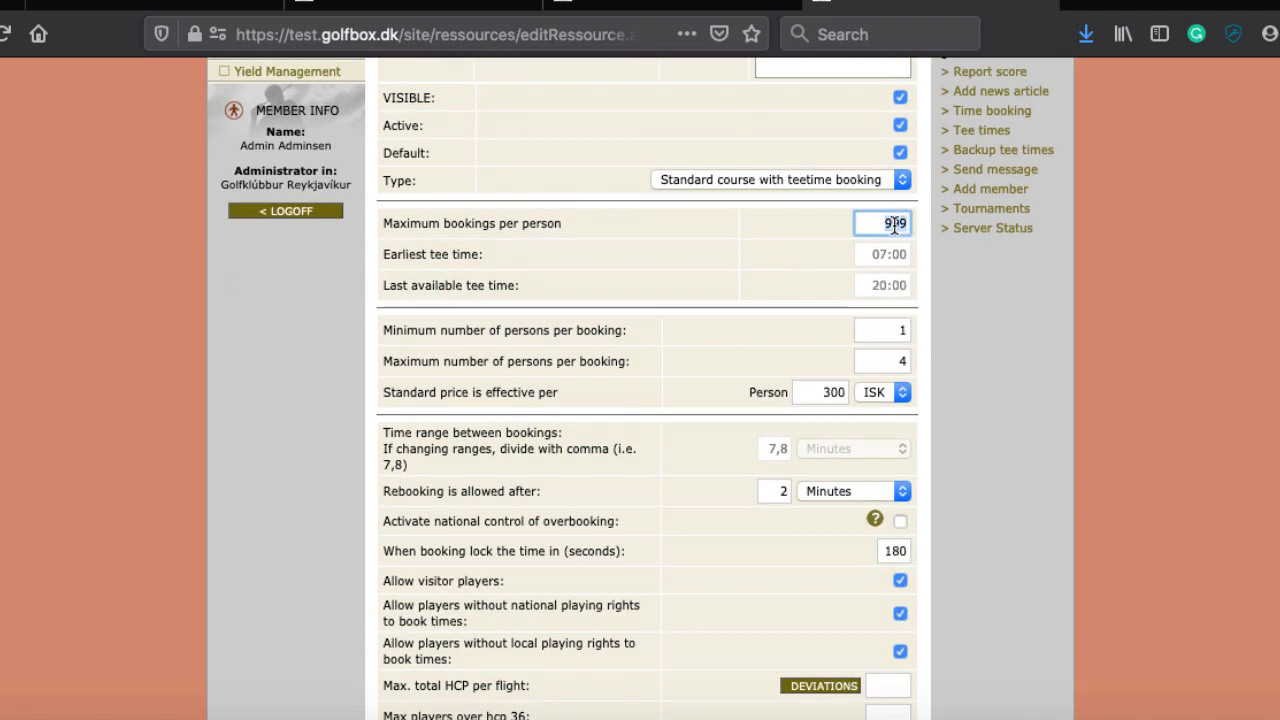
{"action": "type", "text": "10"}
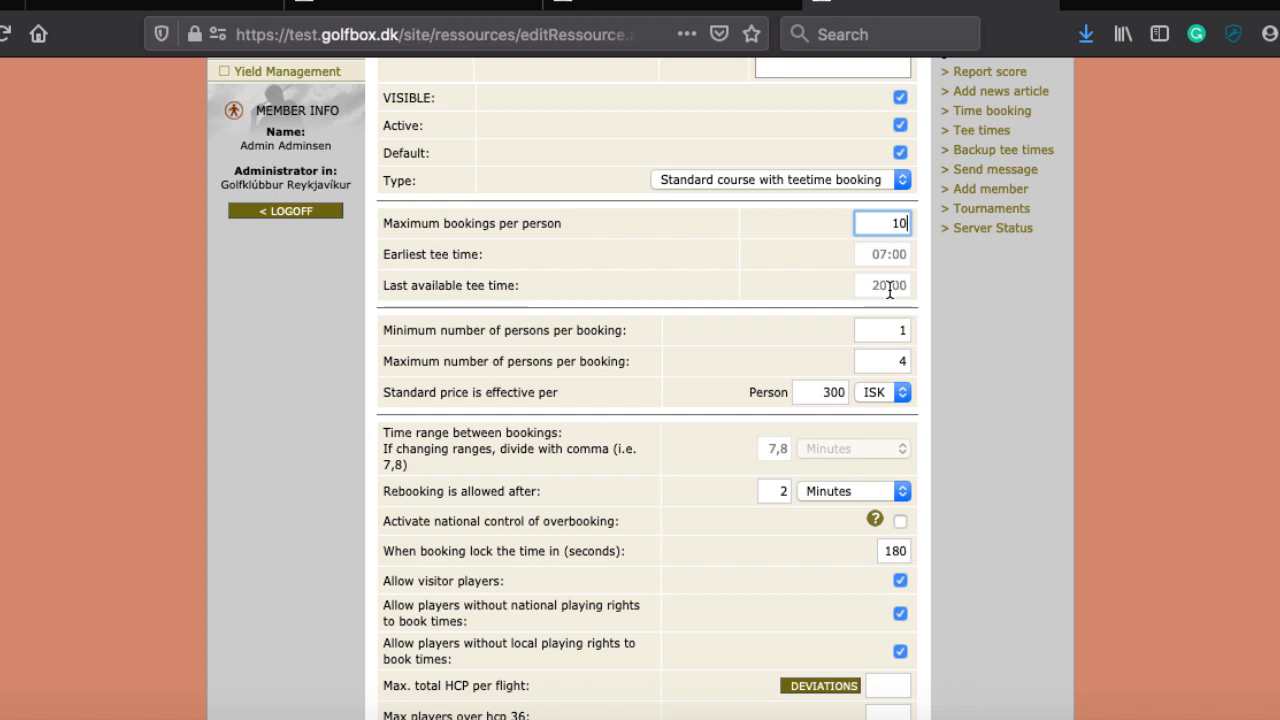
Step: Activate national control of overbooking for the 18 holes resource
{"action": "scroll", "coordinate": [695, 342], "scroll_direction": "down", "scroll_amount": 3}
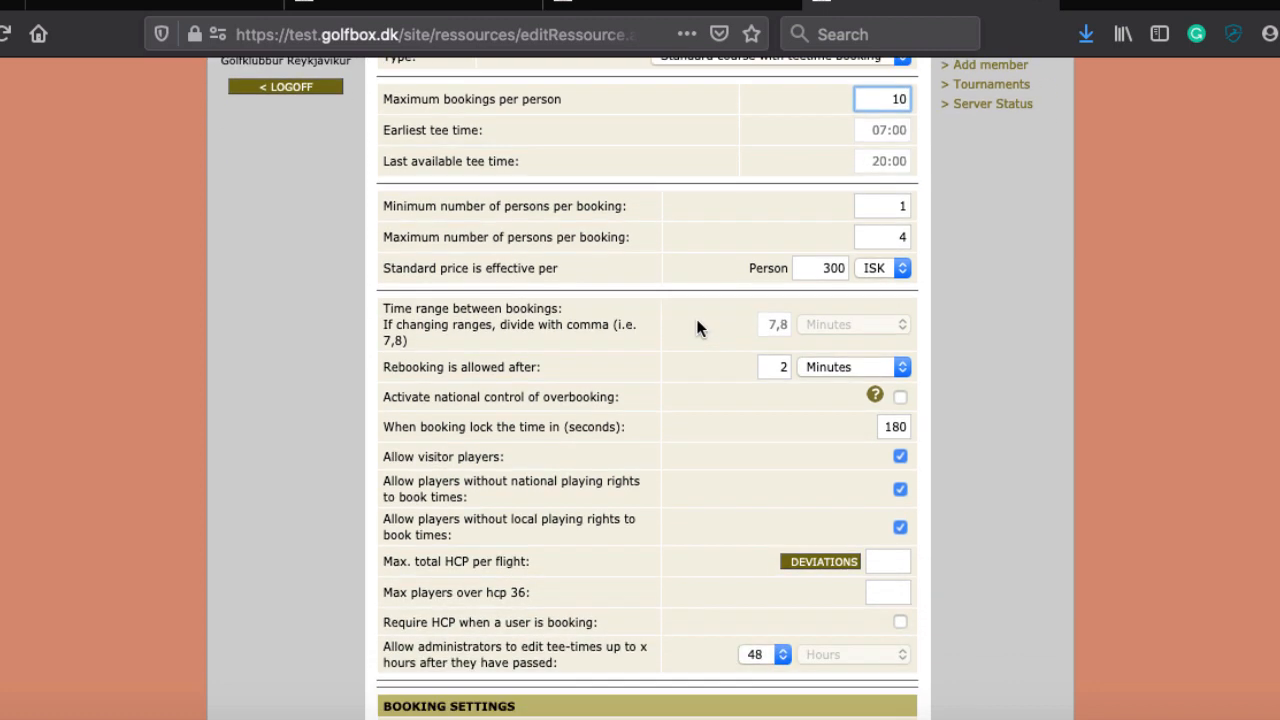
{"action": "scroll", "coordinate": [697, 321], "scroll_direction": "down", "scroll_amount": 1}
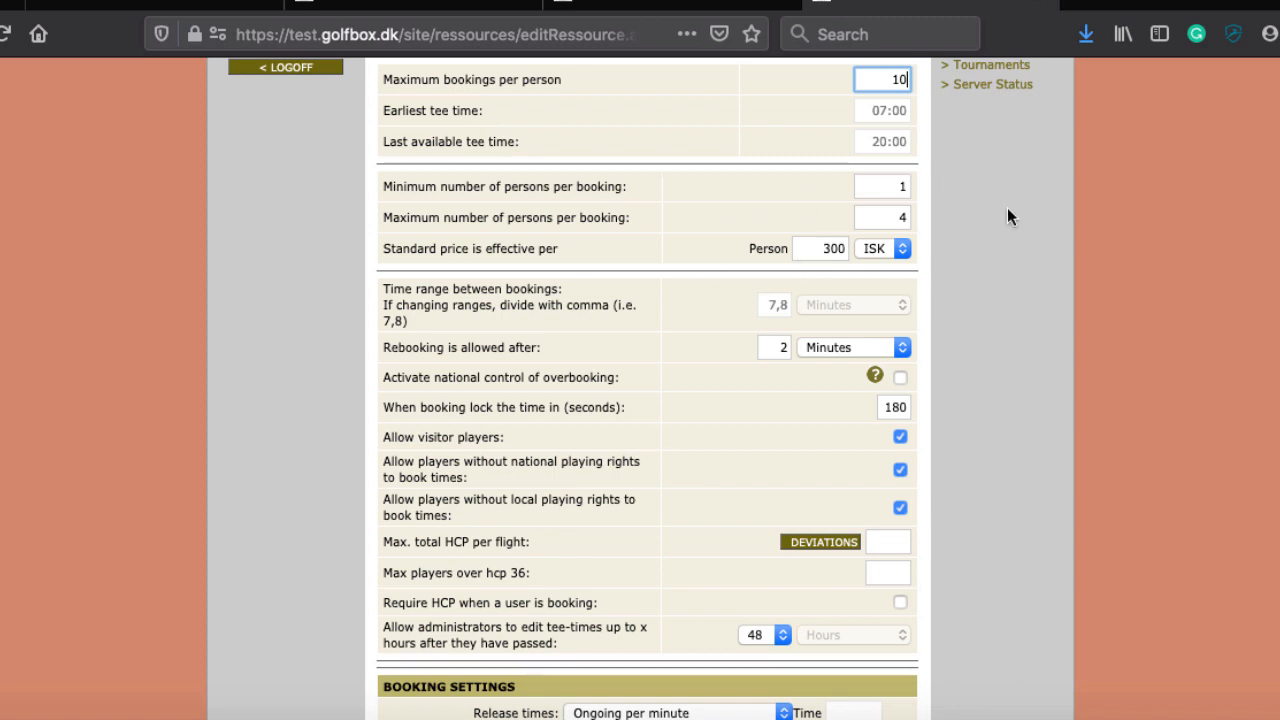
{"action": "scroll", "coordinate": [593, 462], "scroll_direction": "down", "scroll_amount": 5}
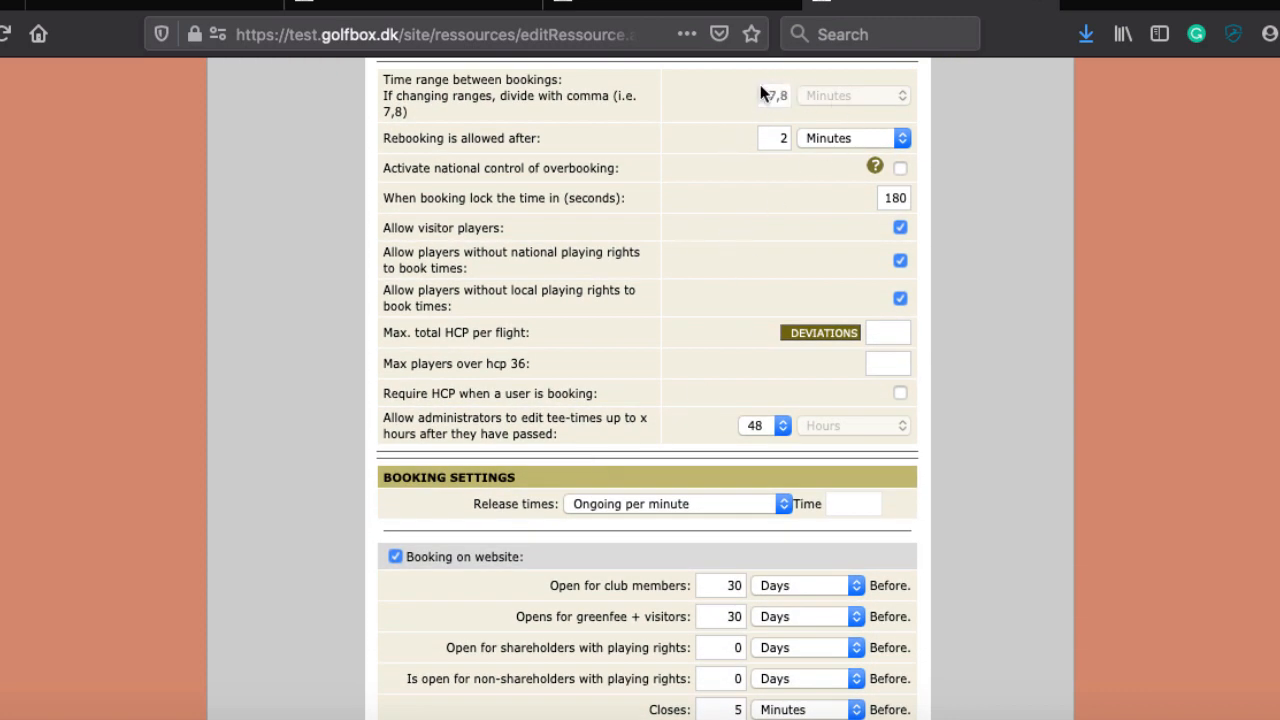
{"action": "scroll", "coordinate": [700, 145], "scroll_direction": "up", "scroll_amount": 1}
{"action": "scroll", "coordinate": [690, 153], "scroll_direction": "up", "scroll_amount": 1}
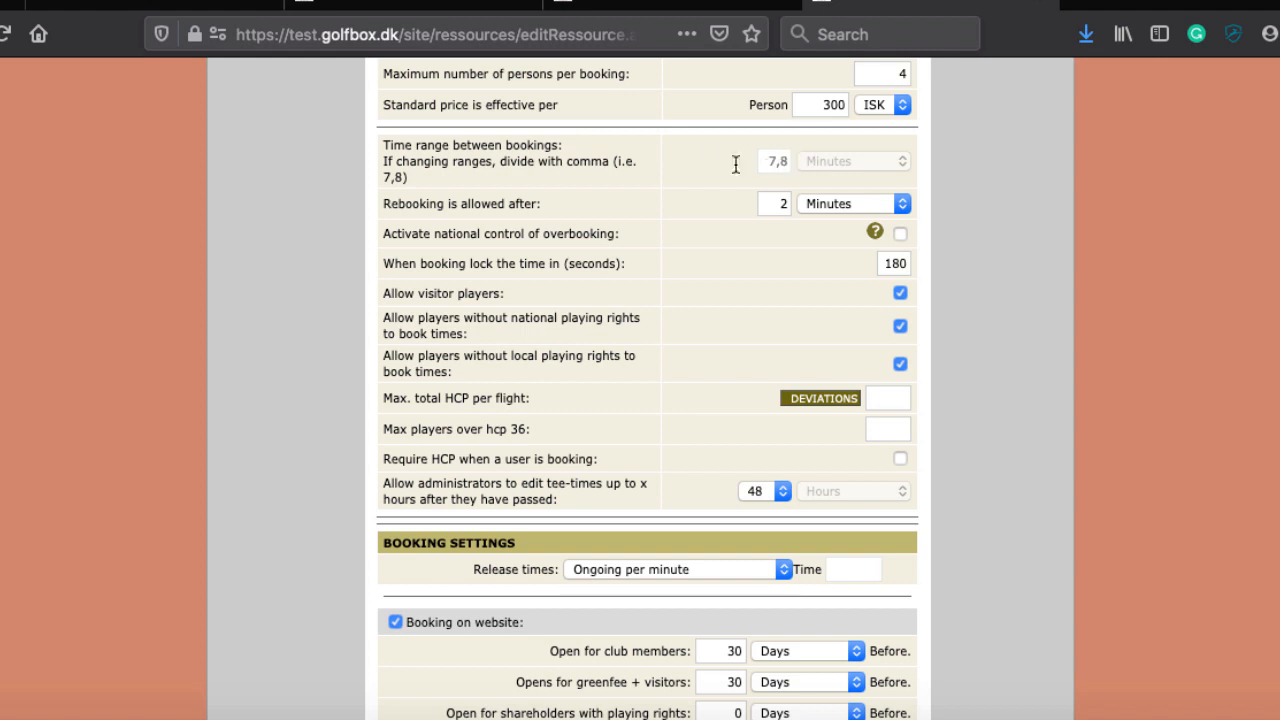
{"action": "scroll", "coordinate": [615, 380], "scroll_direction": "down", "scroll_amount": 3}
{"action": "scroll", "coordinate": [694, 232], "scroll_direction": "up", "scroll_amount": 3}
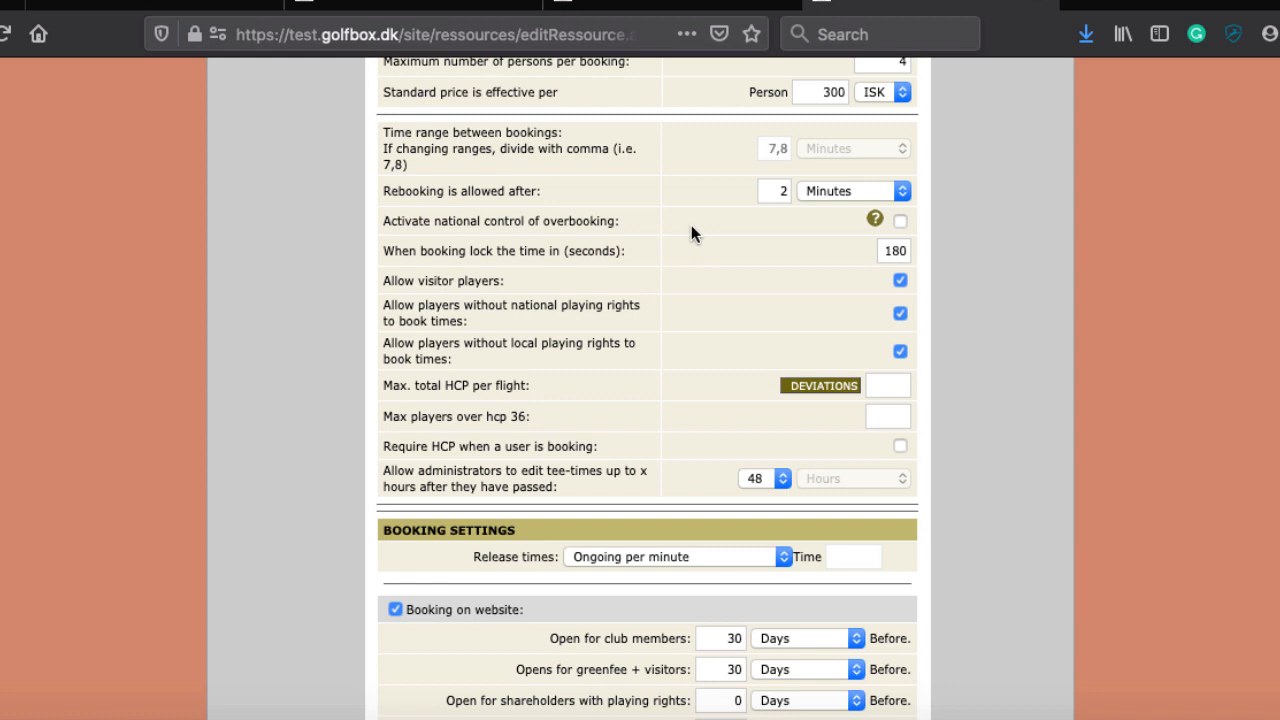
{"action": "scroll", "coordinate": [691, 234], "scroll_direction": "down", "scroll_amount": 1}
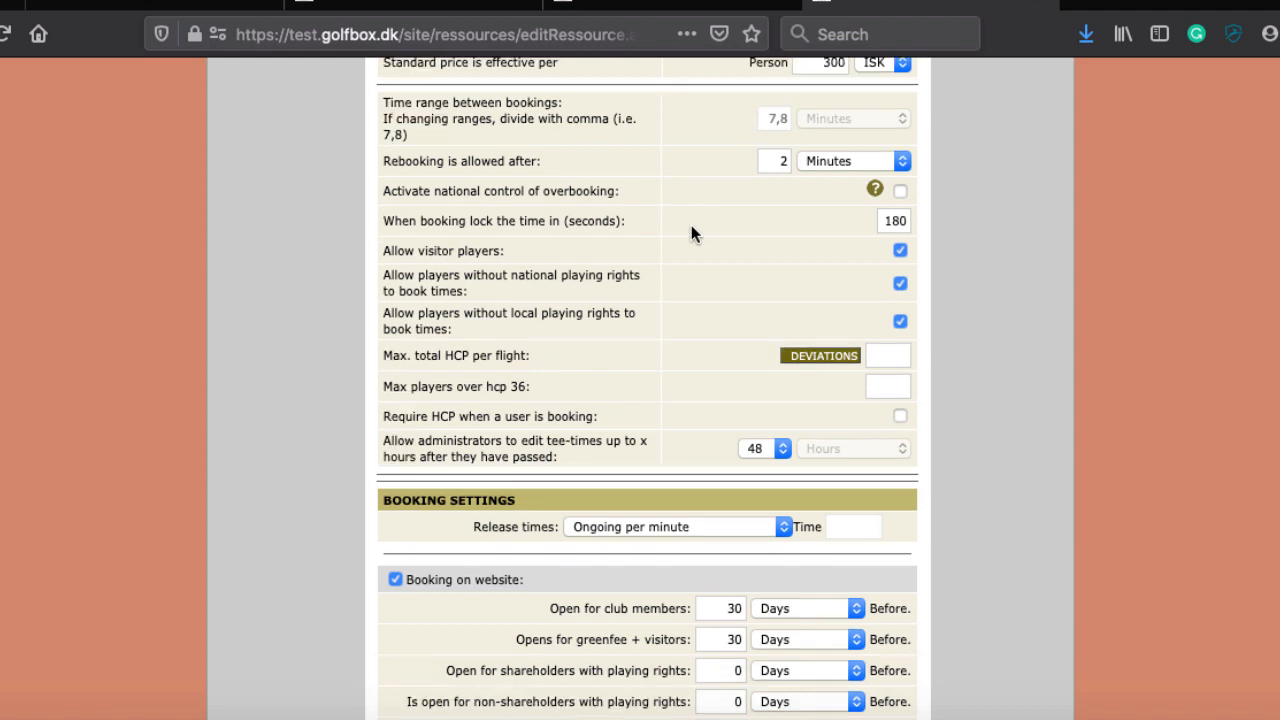
{"action": "scroll", "coordinate": [691, 233], "scroll_direction": "down", "scroll_amount": 3}
{"action": "left_click", "coordinate": [900, 103]}
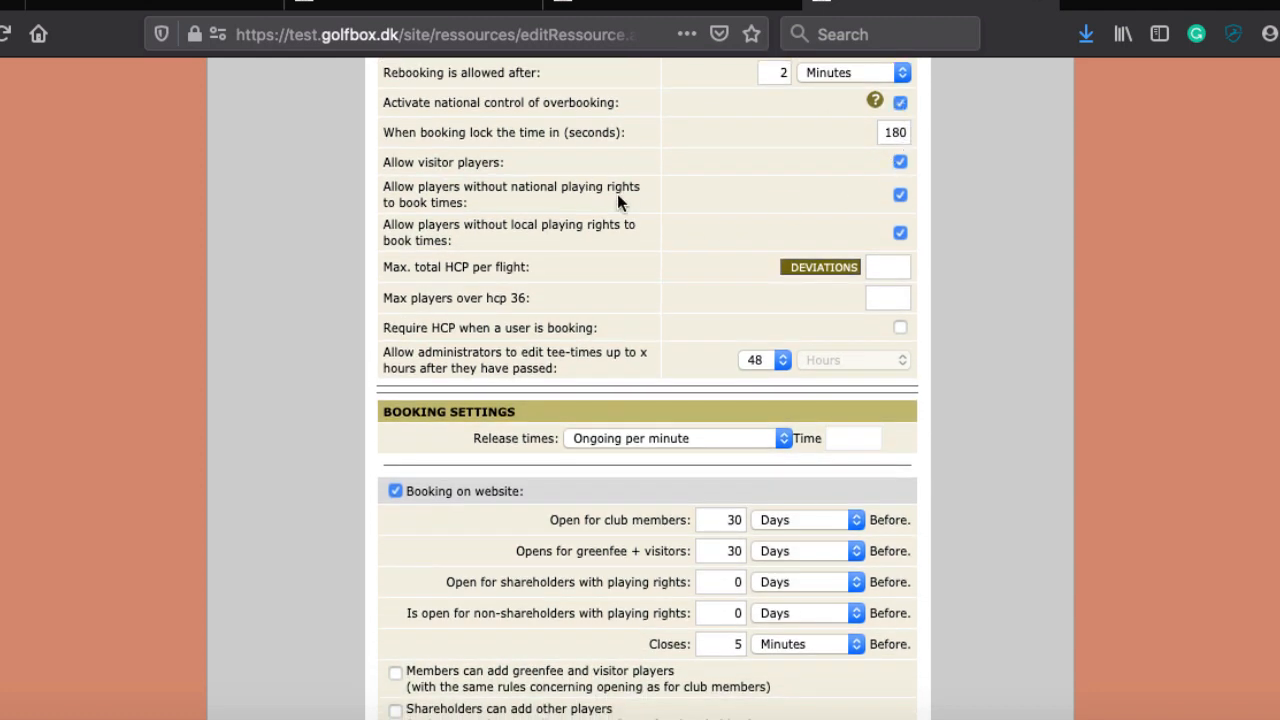
Step: Change the lock time from 180 to 300 seconds
{"action": "scroll", "coordinate": [624, 194], "scroll_direction": "down", "scroll_amount": 1}
{"action": "scroll", "coordinate": [716, 164], "scroll_direction": "up", "scroll_amount": 1}
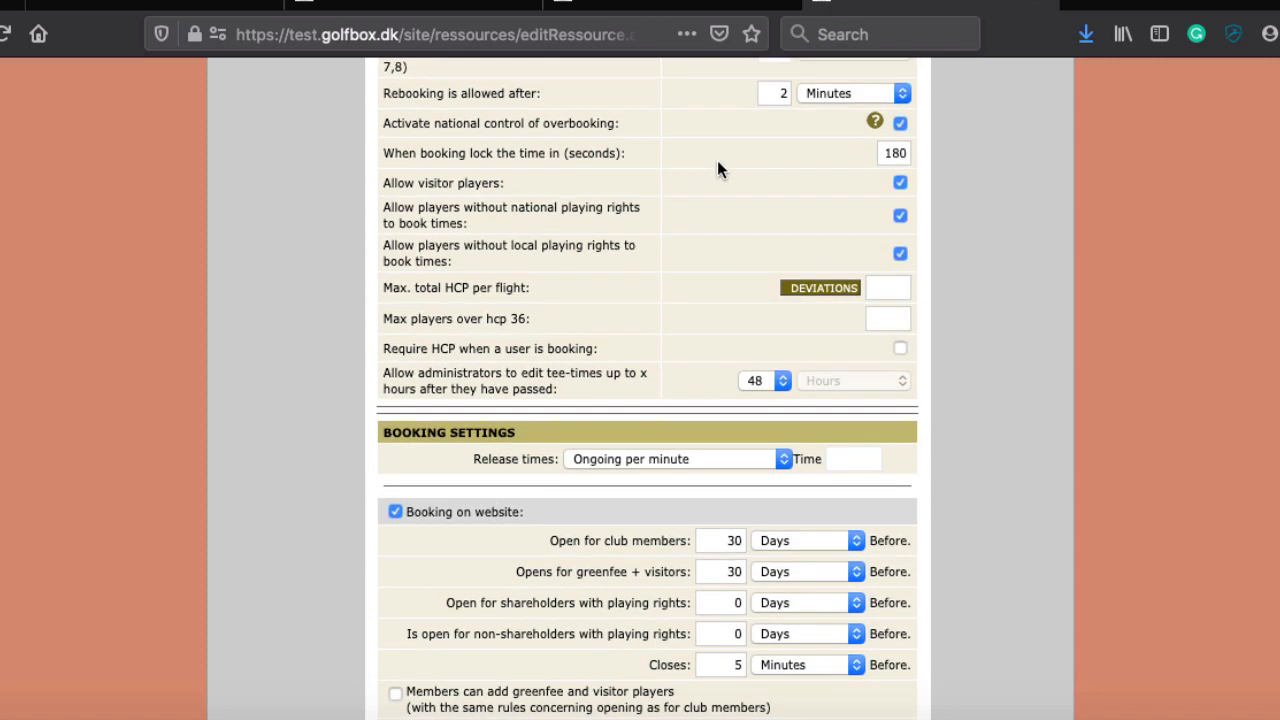
{"action": "double_click", "coordinate": [900, 156]}
{"action": "type", "text": "300"}
Step: Tick 'Onlinepayment is possible: Portal' to enable online payment
{"action": "scroll", "coordinate": [443, 434], "scroll_direction": "down", "scroll_amount": 10}
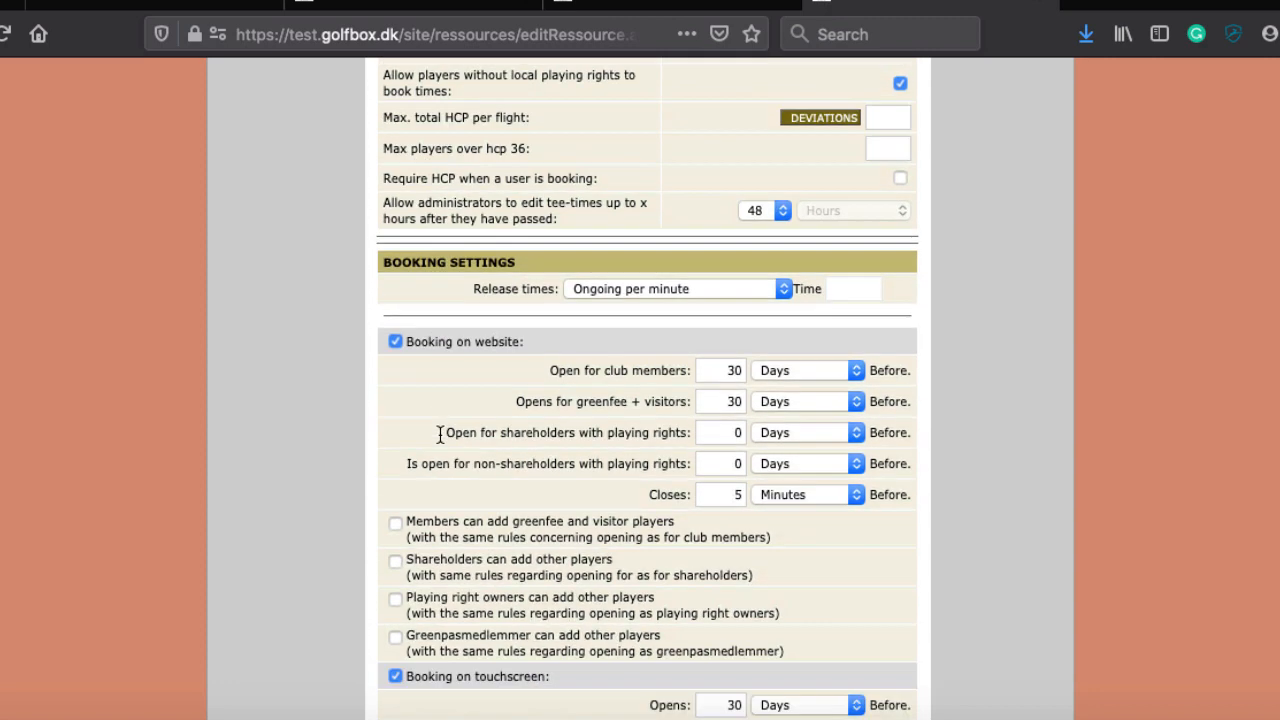
{"action": "scroll", "coordinate": [508, 276], "scroll_direction": "down", "scroll_amount": 14}
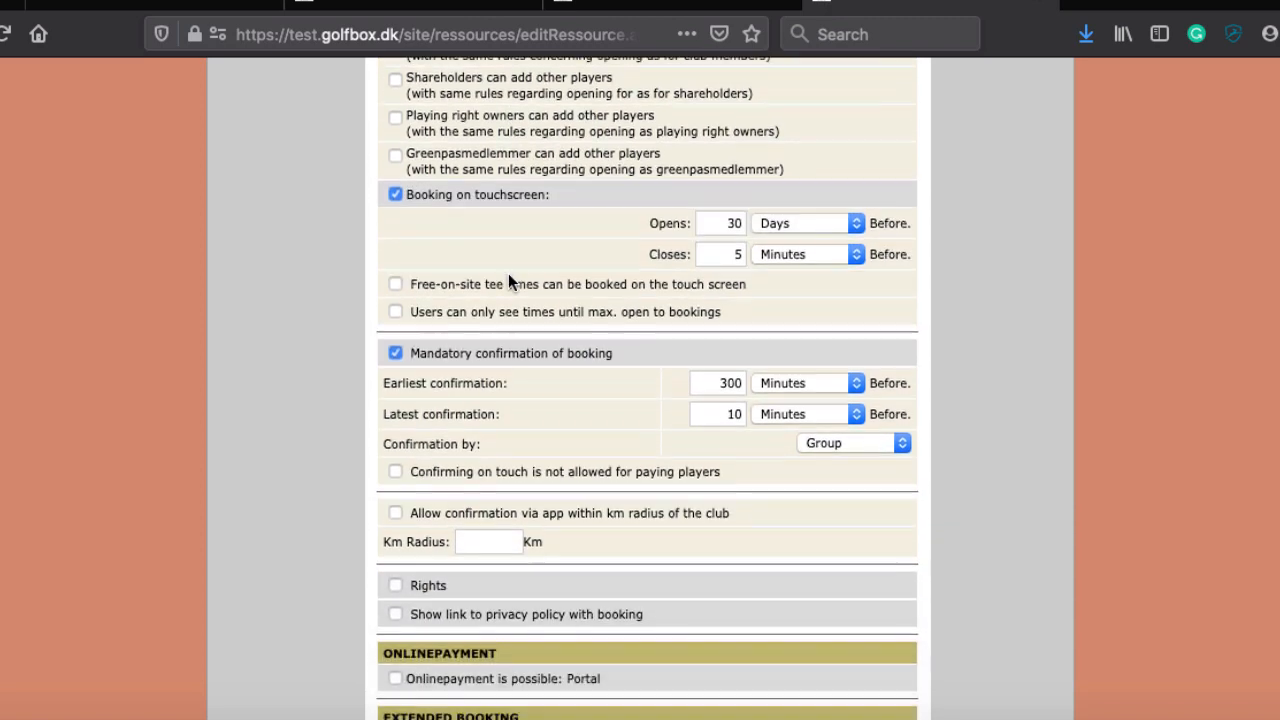
{"action": "scroll", "coordinate": [508, 273], "scroll_direction": "down", "scroll_amount": 3}
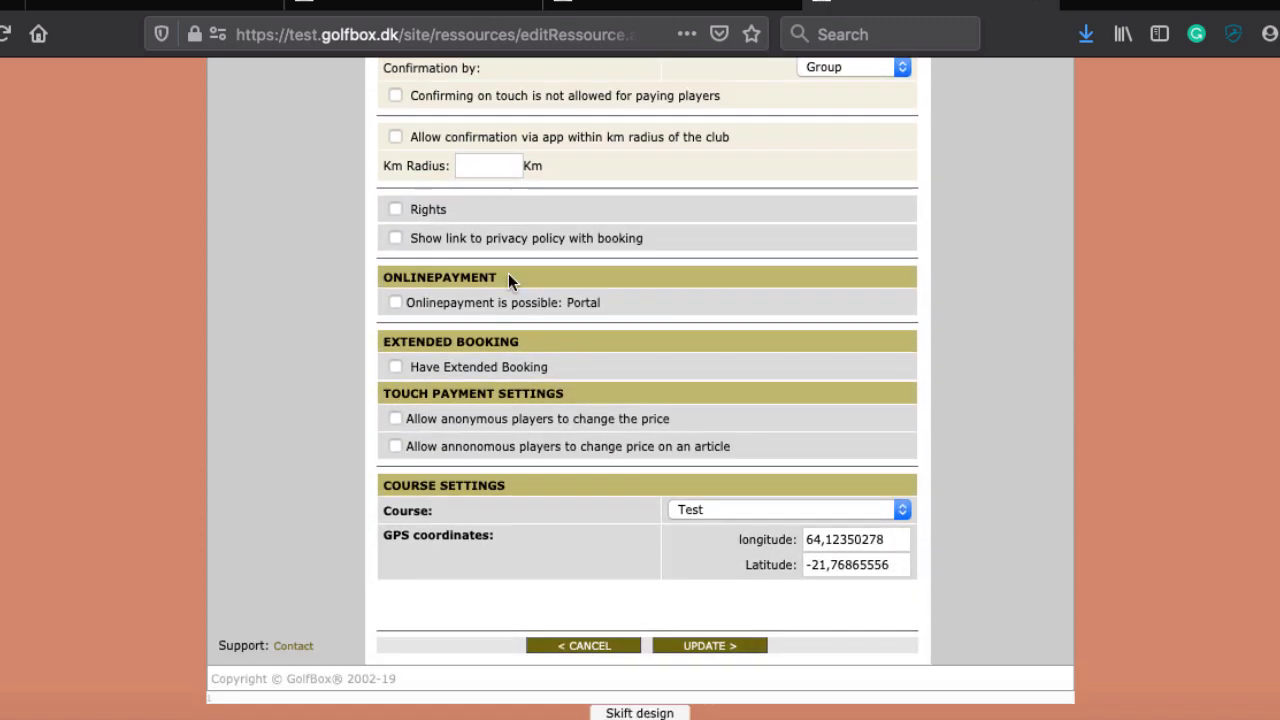
{"action": "scroll", "coordinate": [471, 213], "scroll_direction": "up", "scroll_amount": 4}
{"action": "scroll", "coordinate": [471, 213], "scroll_direction": "up", "scroll_amount": 3}
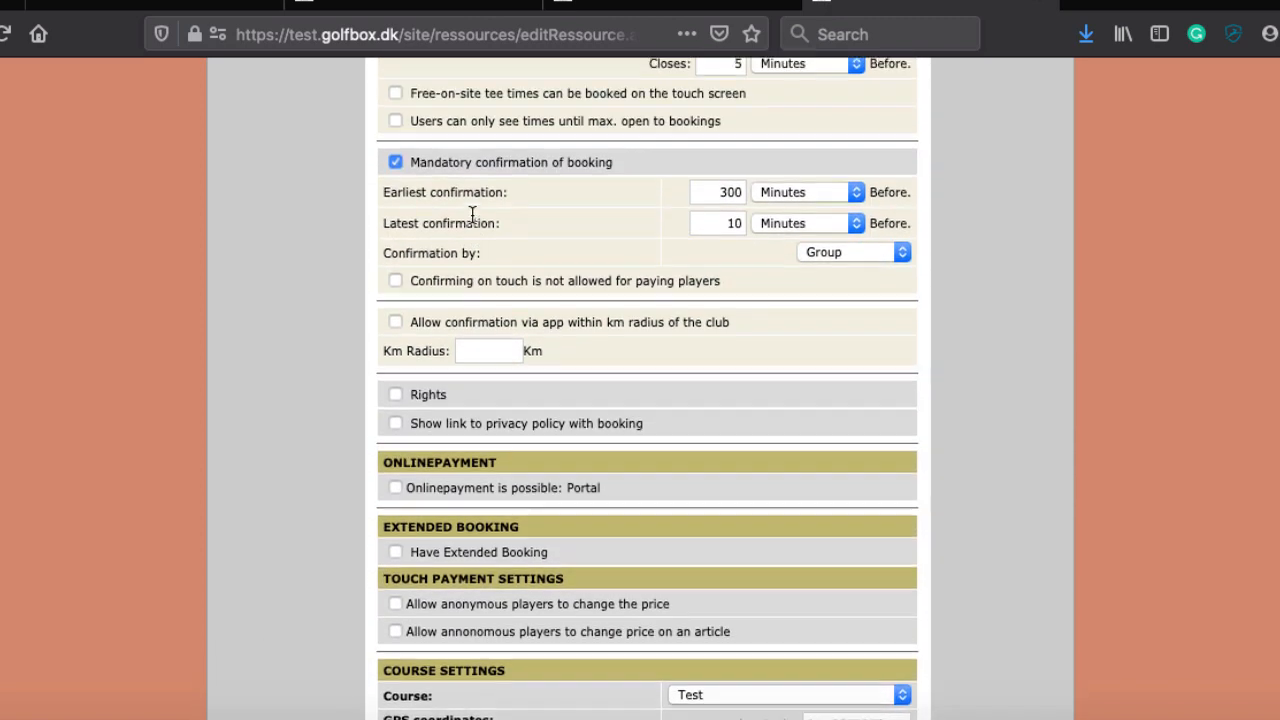
{"action": "scroll", "coordinate": [564, 438], "scroll_direction": "down", "scroll_amount": 2}
{"action": "scroll", "coordinate": [564, 438], "scroll_direction": "down", "scroll_amount": 1}
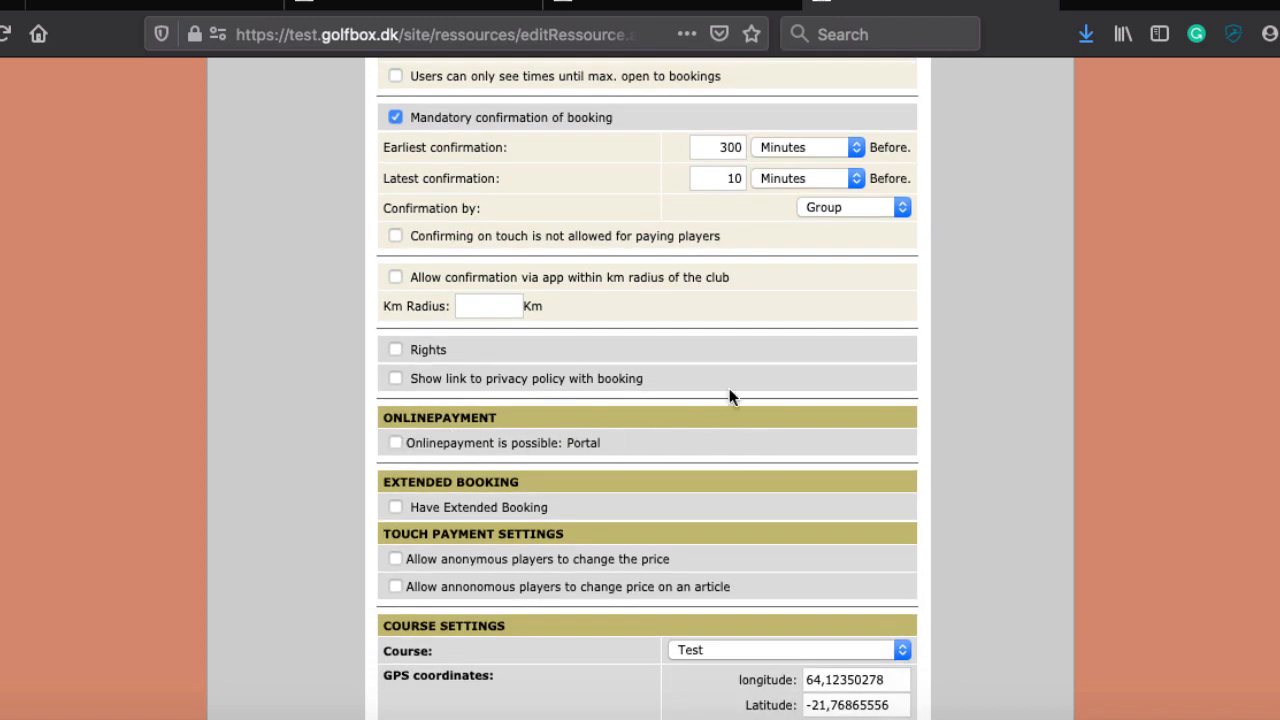
{"action": "scroll", "coordinate": [729, 390], "scroll_direction": "up", "scroll_amount": 1}
{"action": "scroll", "coordinate": [729, 390], "scroll_direction": "down", "scroll_amount": 3}
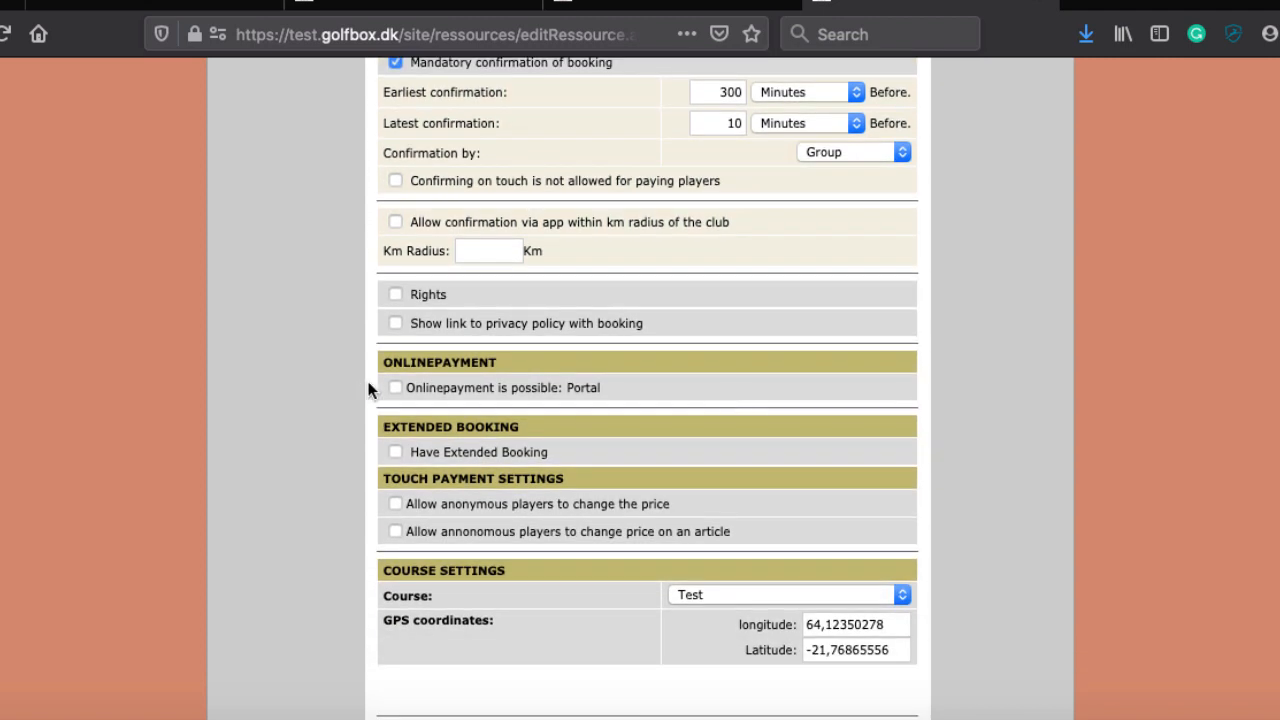
{"action": "left_click", "coordinate": [395, 388]}
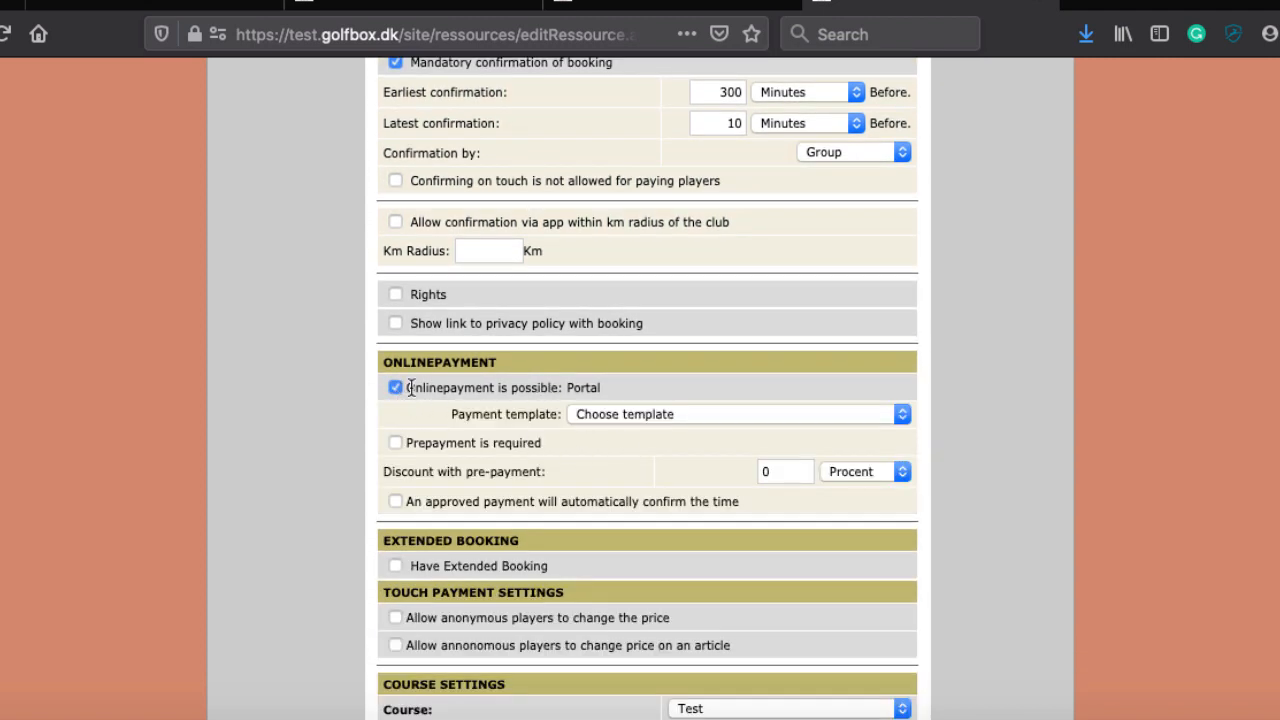
{"action": "left_click", "coordinate": [676, 414]}
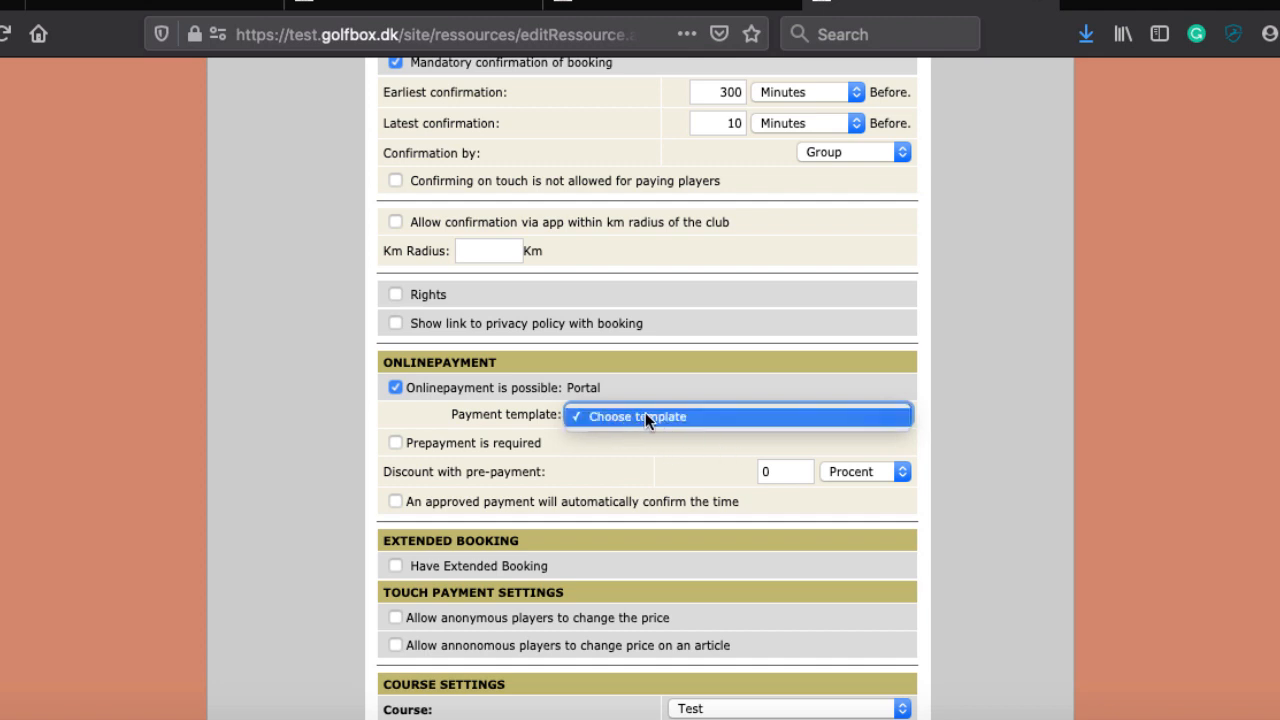
{"action": "left_click", "coordinate": [572, 456]}
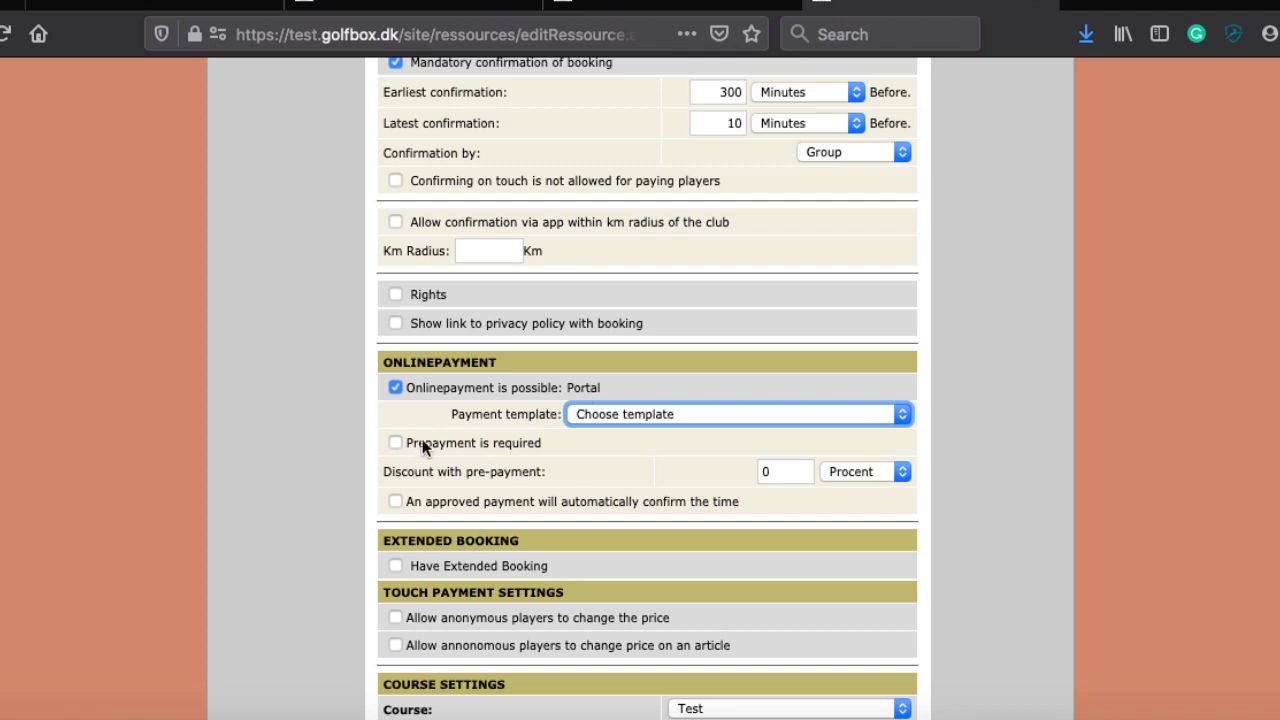
{"action": "left_click", "coordinate": [394, 442]}
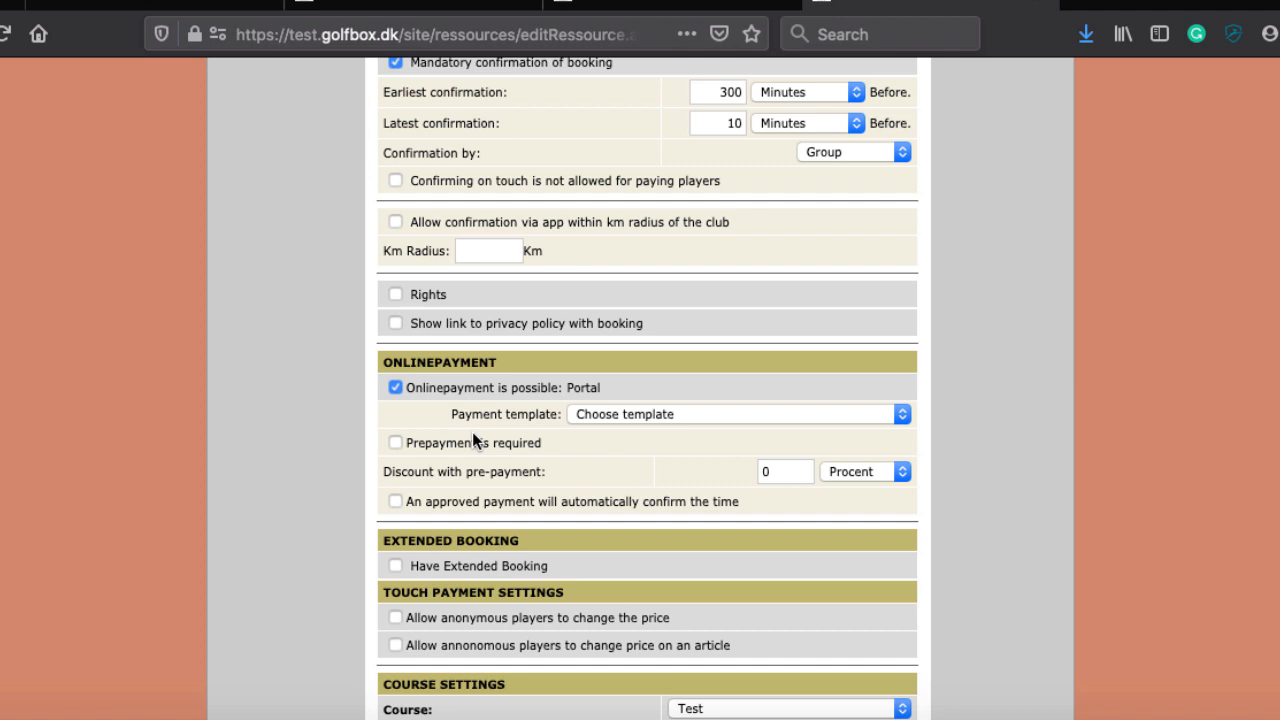
{"action": "scroll", "coordinate": [465, 433], "scroll_direction": "down", "scroll_amount": 2}
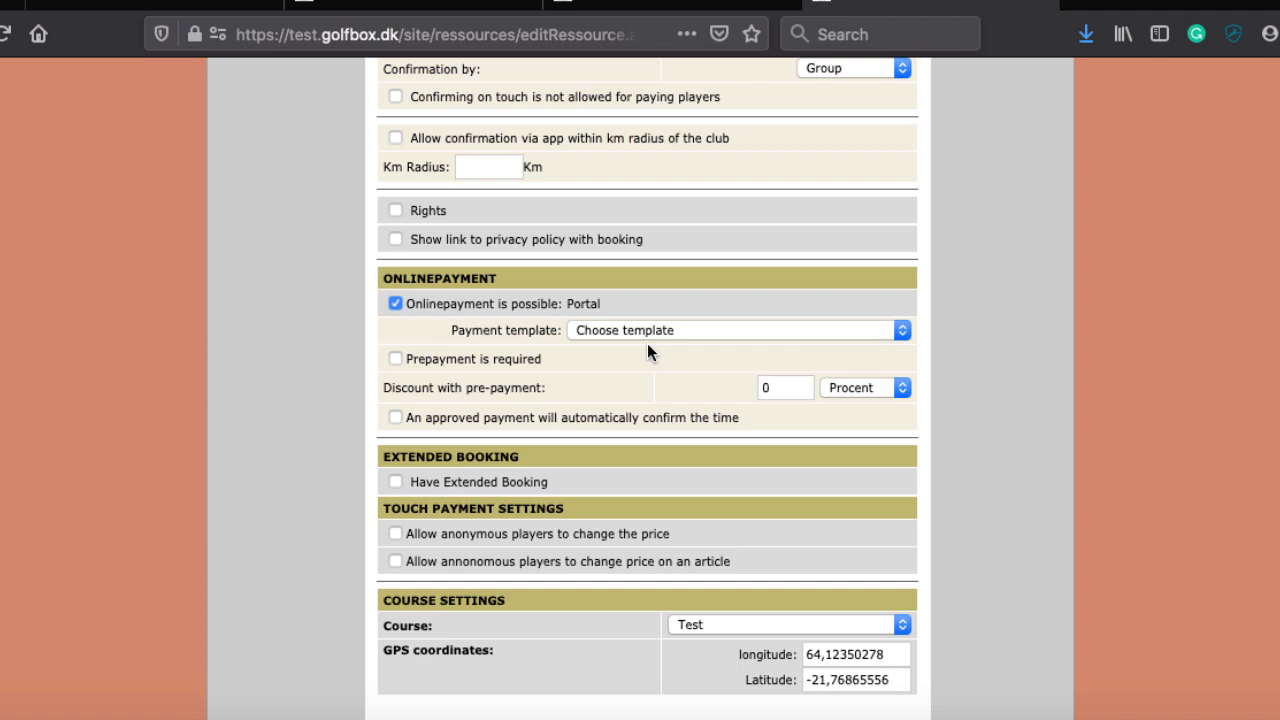
Step: Require prepayment for Portal payments, leaving Discount with pre-payment at 0
{"action": "scroll", "coordinate": [647, 343], "scroll_direction": "down", "scroll_amount": 2}
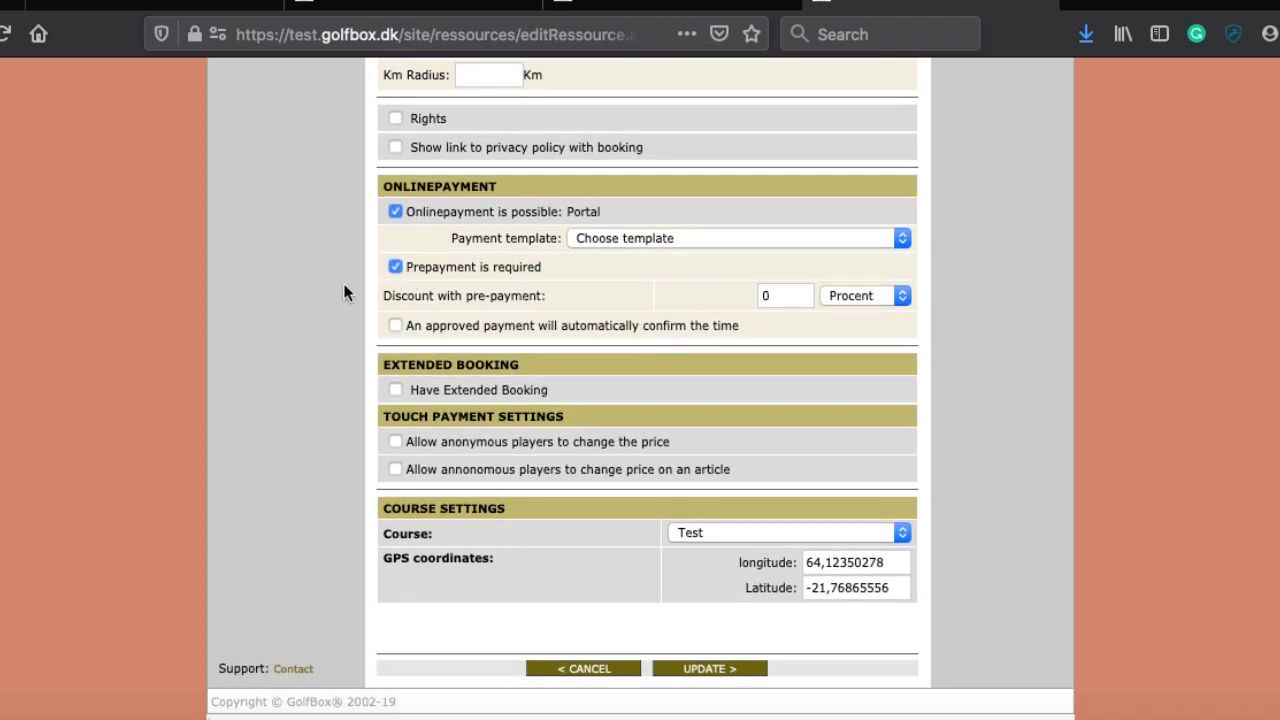
{"action": "left_click", "coordinate": [792, 296]}
{"action": "scroll", "coordinate": [440, 304], "scroll_direction": "down", "scroll_amount": 1}
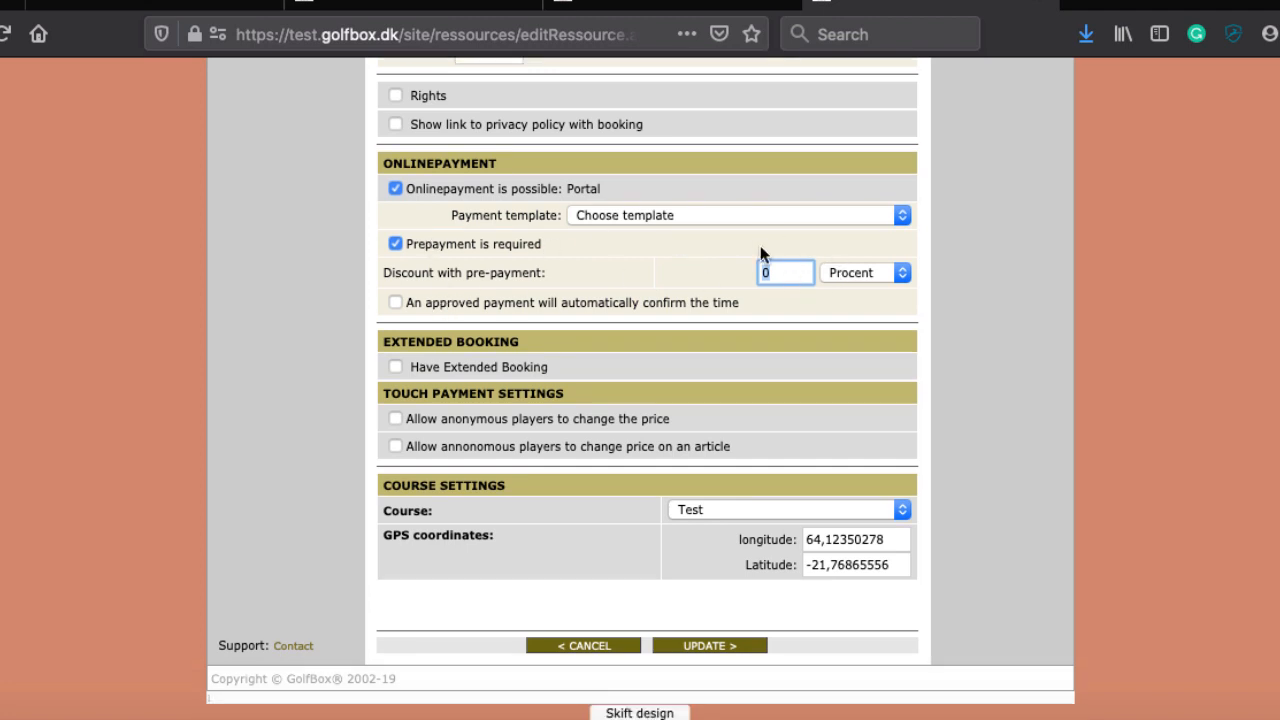
{"action": "scroll", "coordinate": [447, 262], "scroll_direction": "up", "scroll_amount": 2}
{"action": "scroll", "coordinate": [447, 262], "scroll_direction": "down", "scroll_amount": 2}
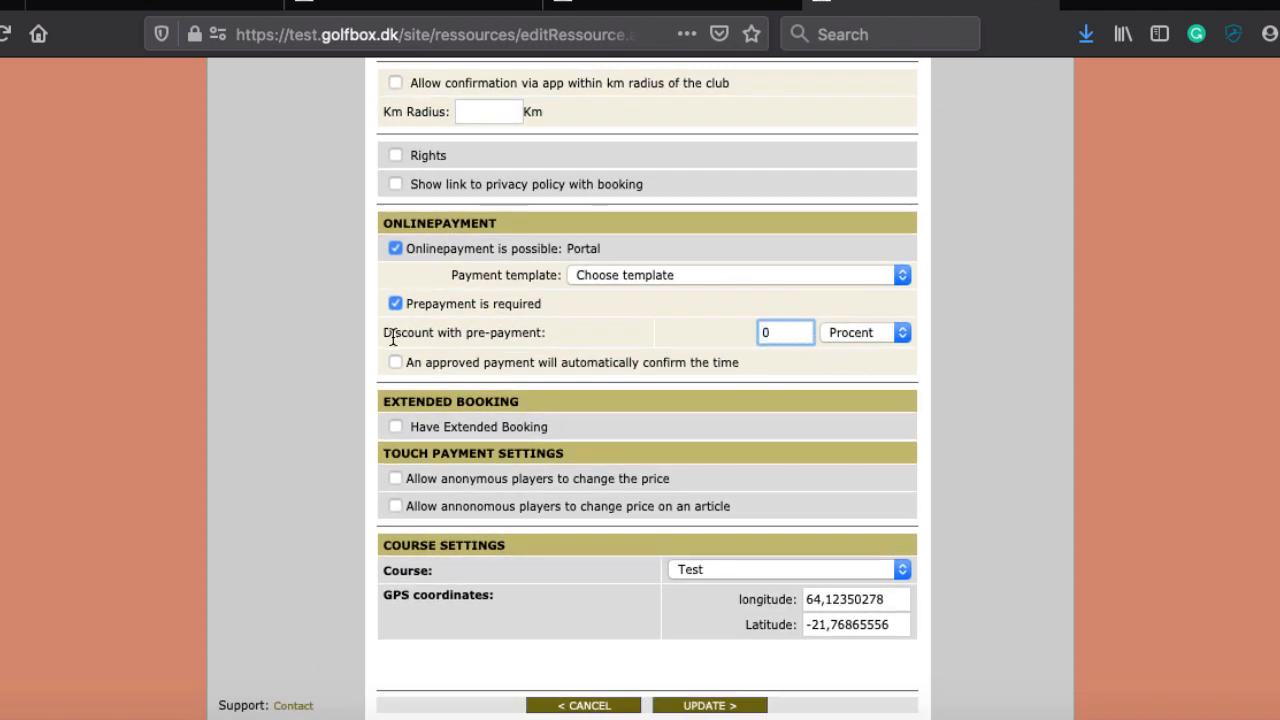
{"action": "left_click", "coordinate": [612, 292]}
{"action": "scroll", "coordinate": [598, 318], "scroll_direction": "down", "scroll_amount": 2}
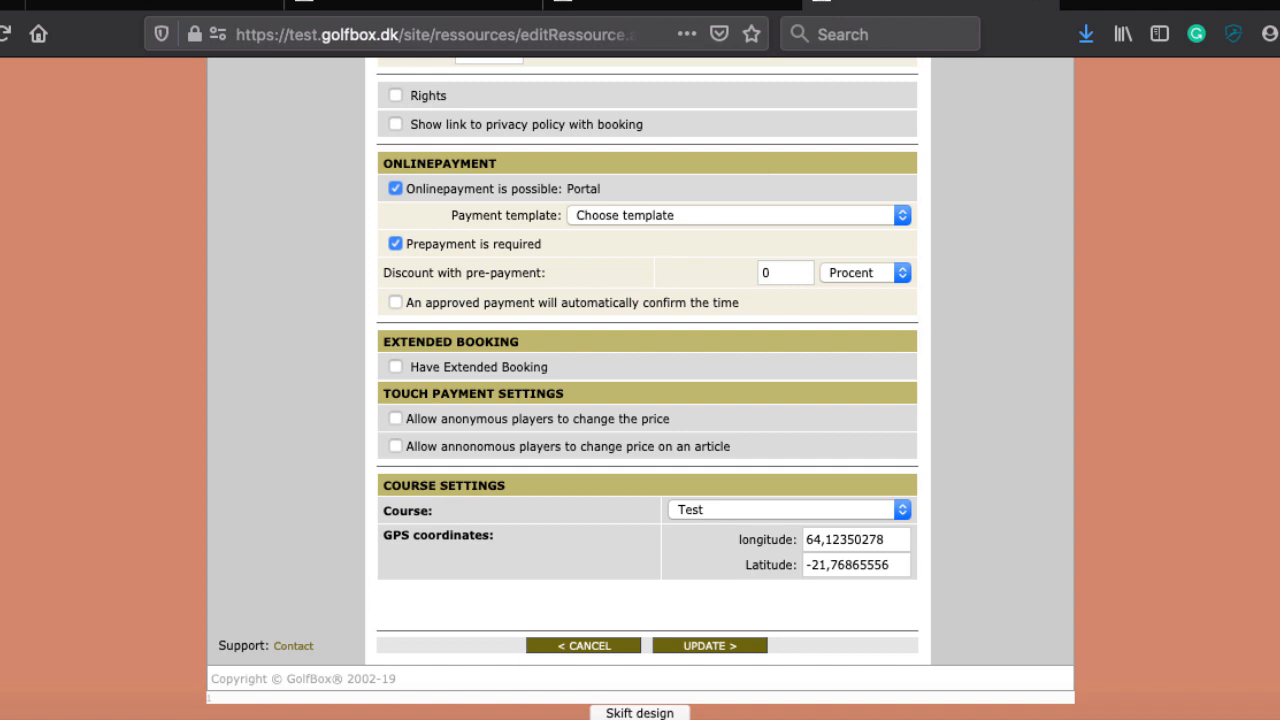
{"action": "scroll", "coordinate": [983, 174], "scroll_direction": "up", "scroll_amount": 2}
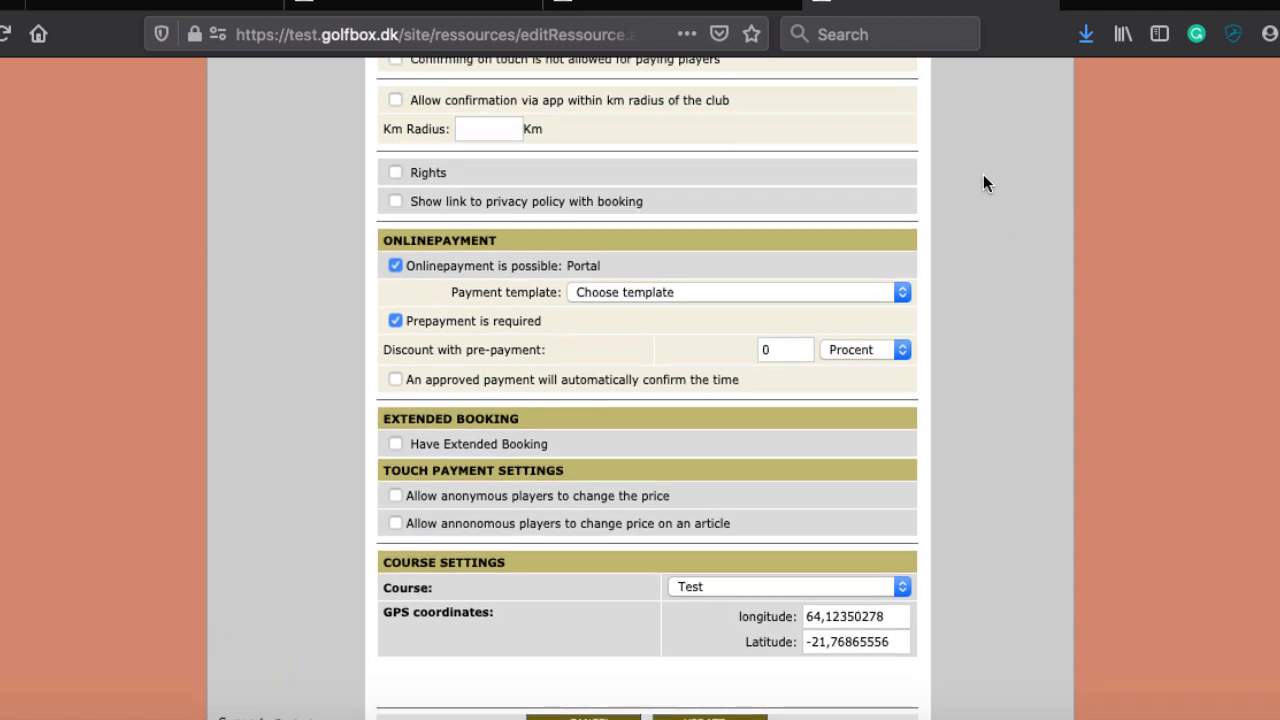
Step: Keep 'Choose template' as payment template and make approved payments auto-confirm the time
{"action": "left_click", "coordinate": [647, 300]}
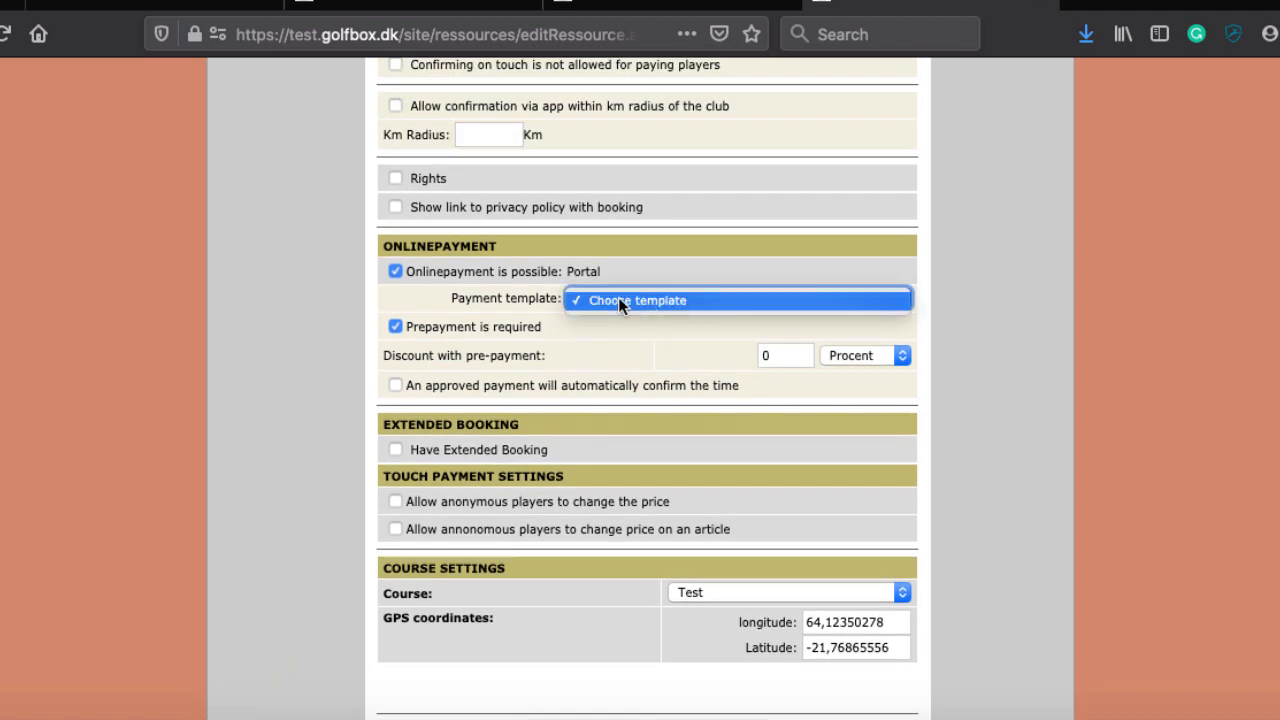
{"action": "left_click", "coordinate": [618, 299]}
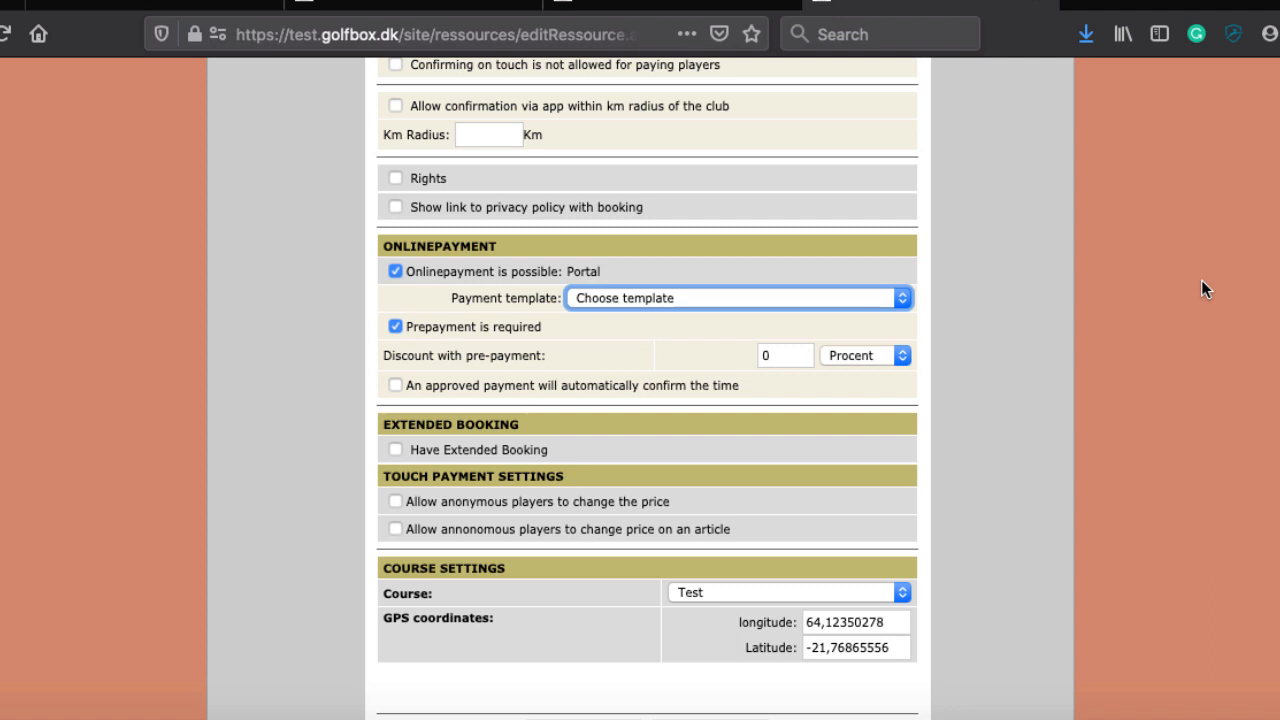
{"action": "scroll", "coordinate": [1201, 288], "scroll_direction": "down", "scroll_amount": 2}
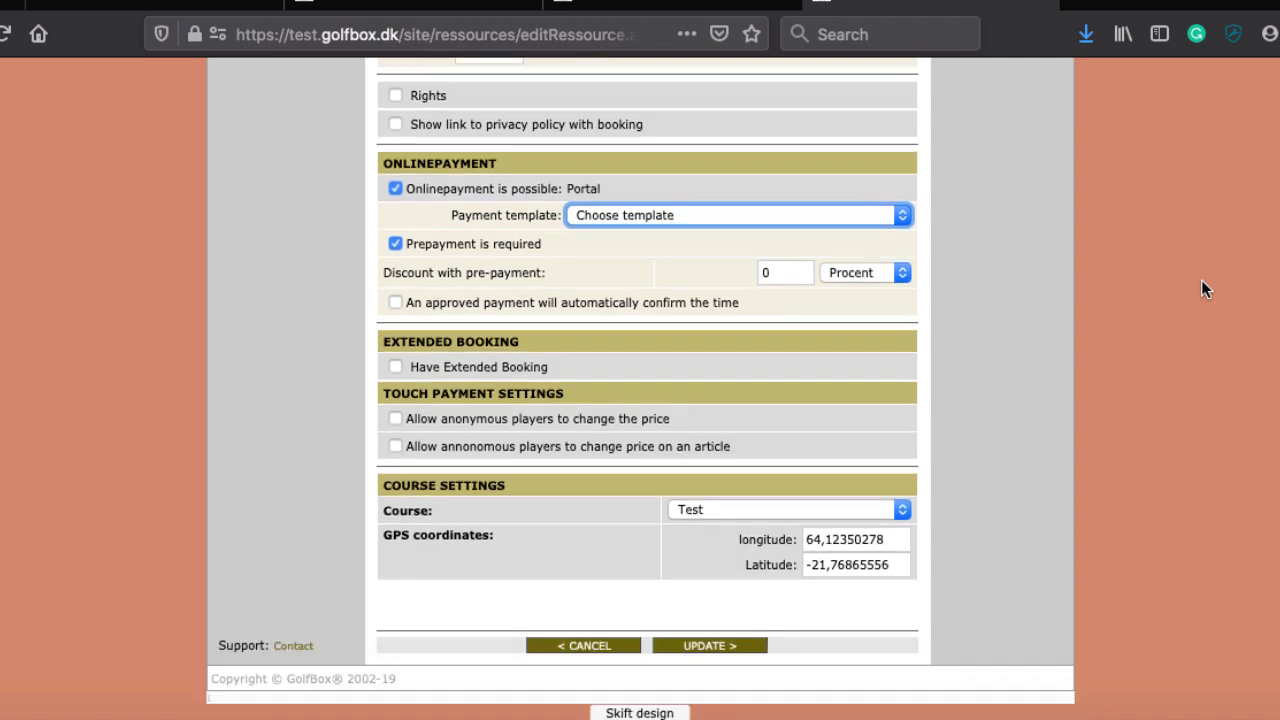
{"action": "scroll", "coordinate": [563, 269], "scroll_direction": "up", "scroll_amount": 1}
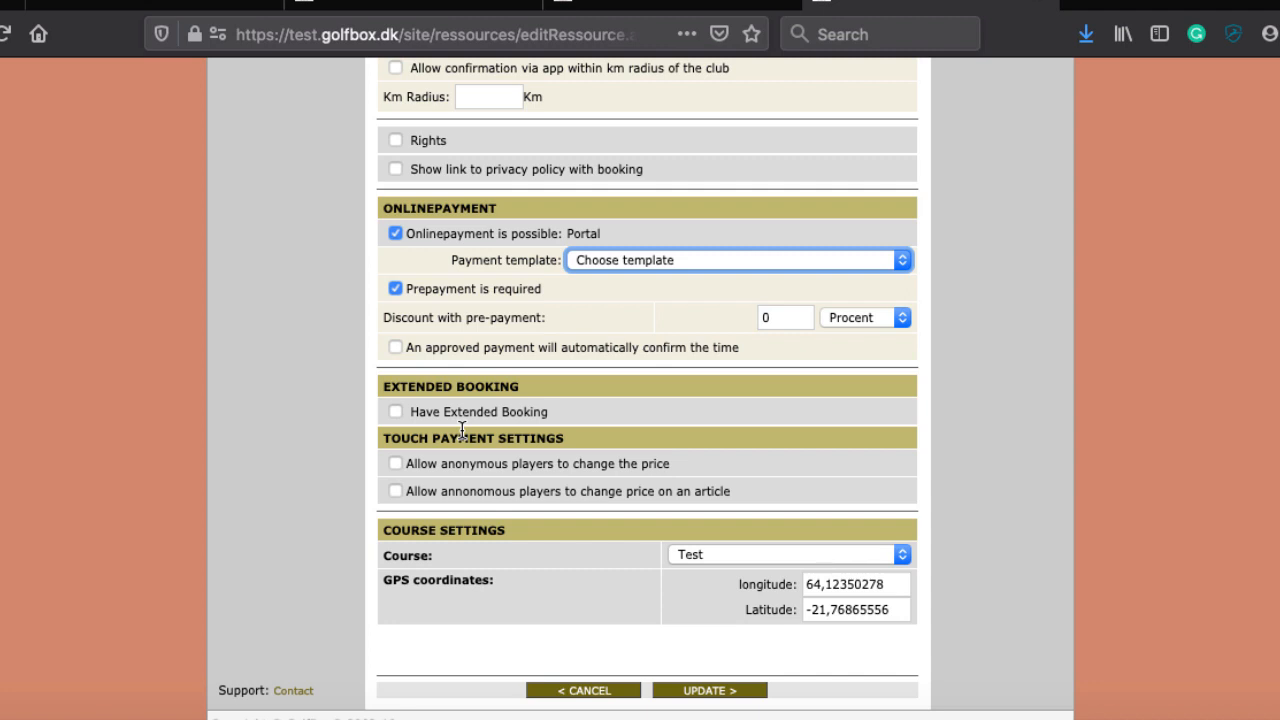
{"action": "left_click", "coordinate": [617, 343]}
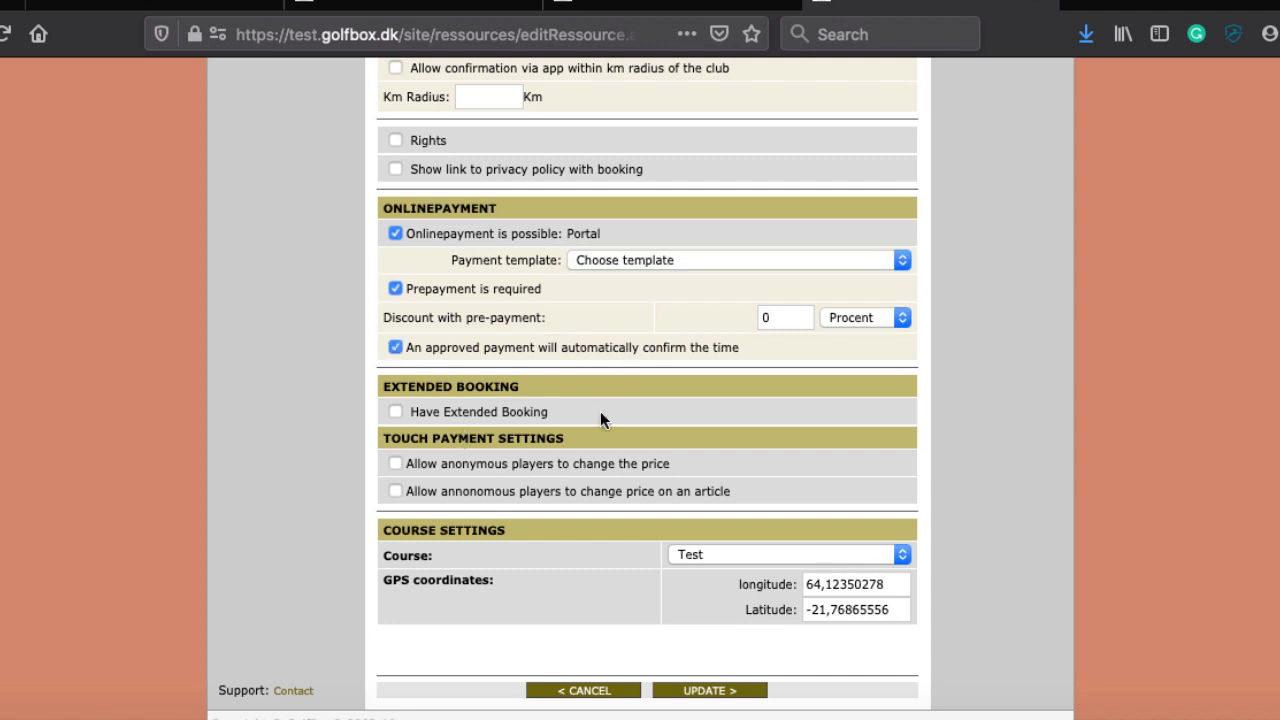
Step: Bring up the 'Questions and actions' document in Microsoft Word
{"action": "key", "text": "super+Tab"}
{"action": "key", "text": "super+Tab"}
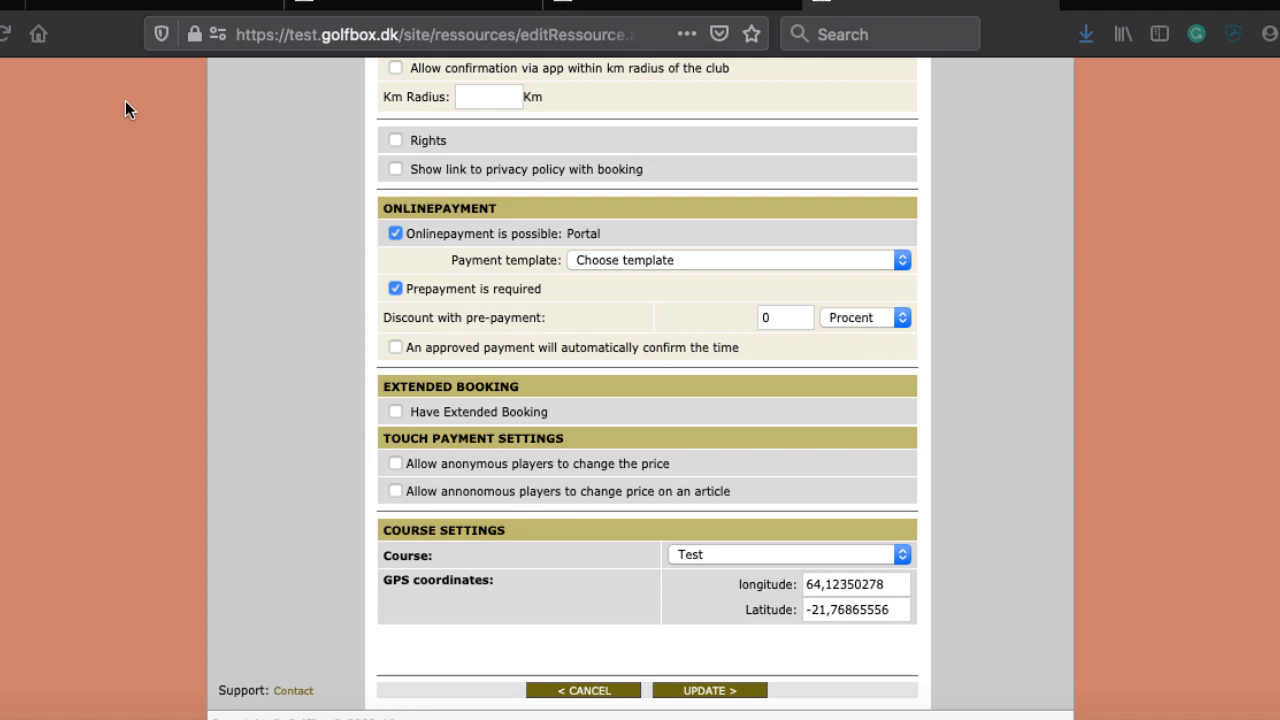
{"action": "key", "text": "super+Tab"}
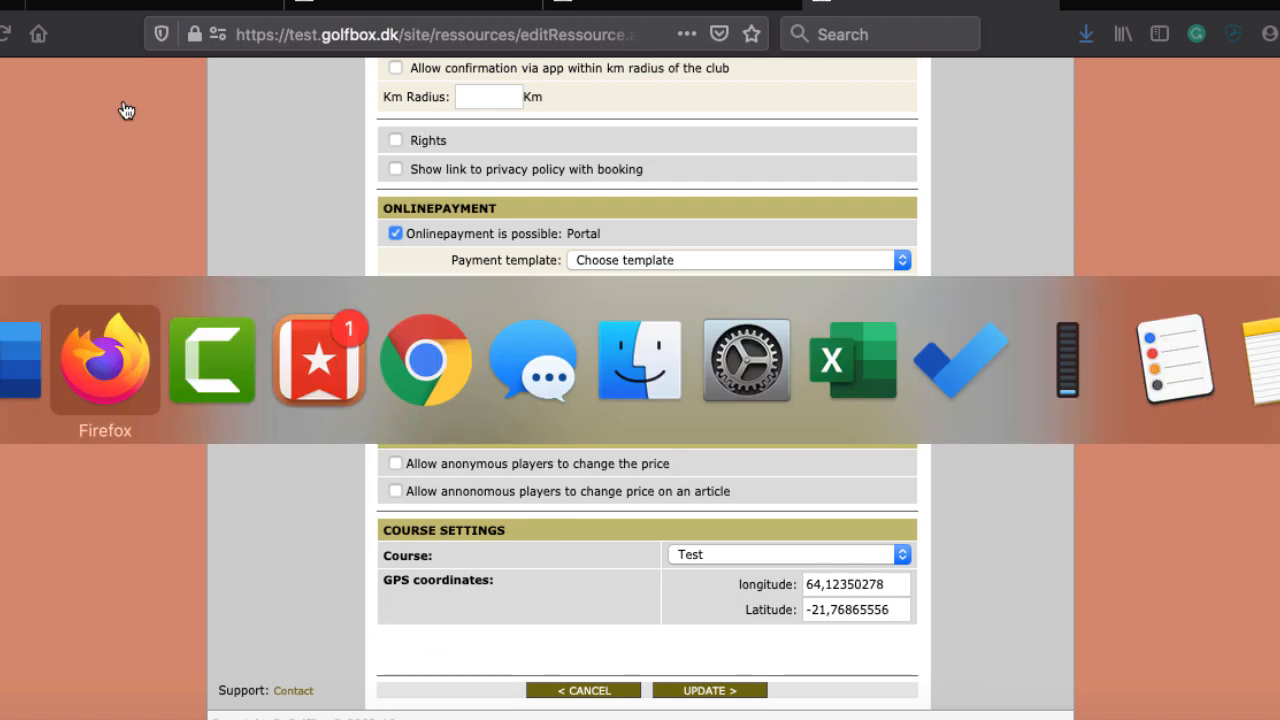
{"action": "key", "text": "super+shift+Tab"}
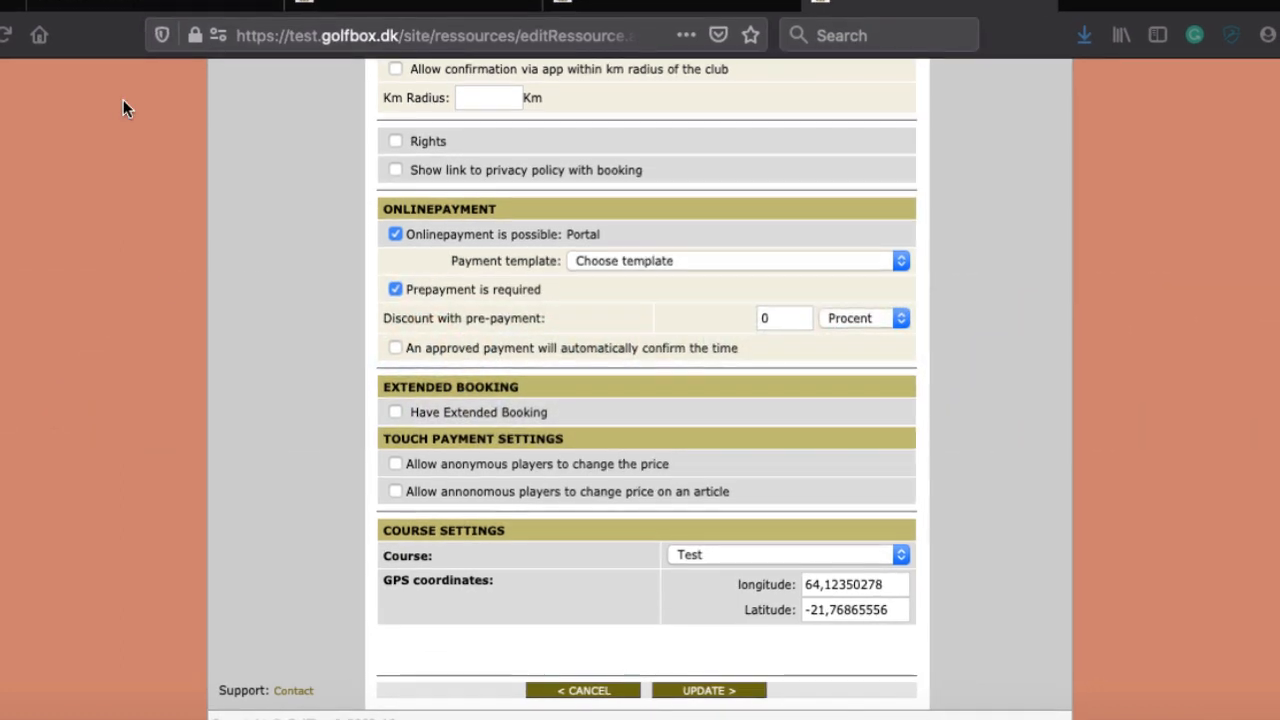
{"action": "right_click", "coordinate": [432, 702]}
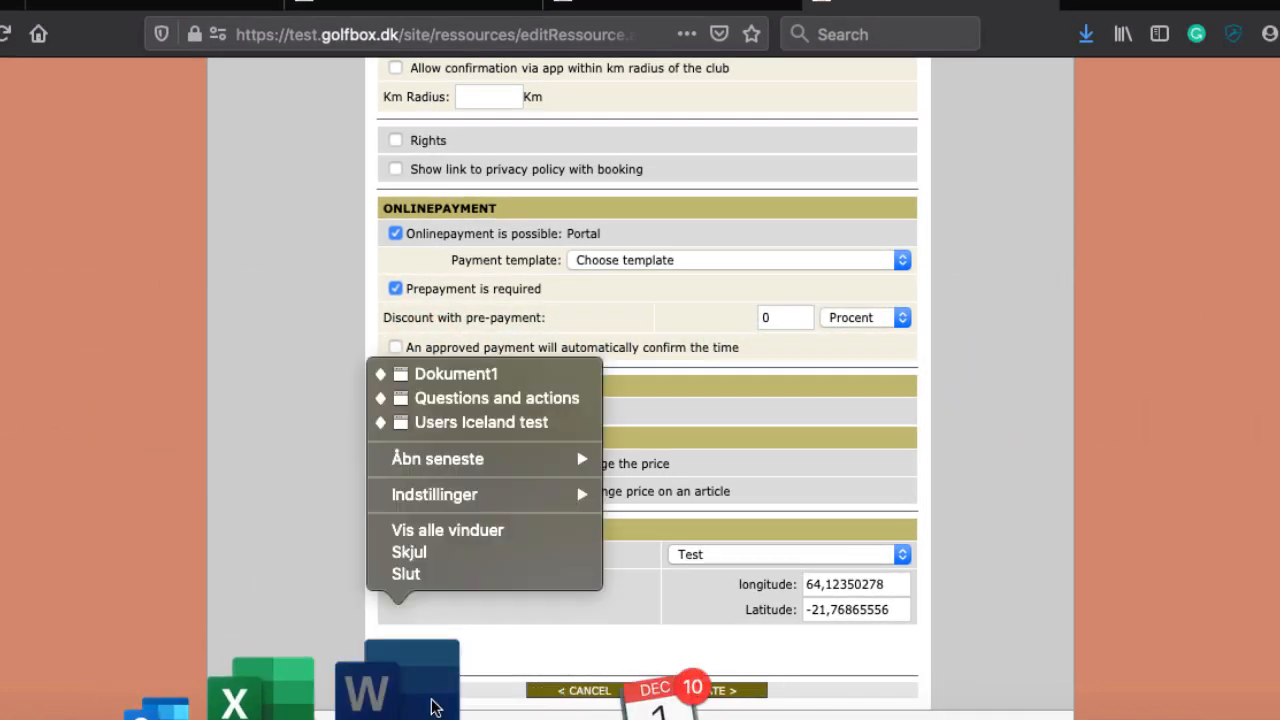
{"action": "left_click", "coordinate": [506, 398]}
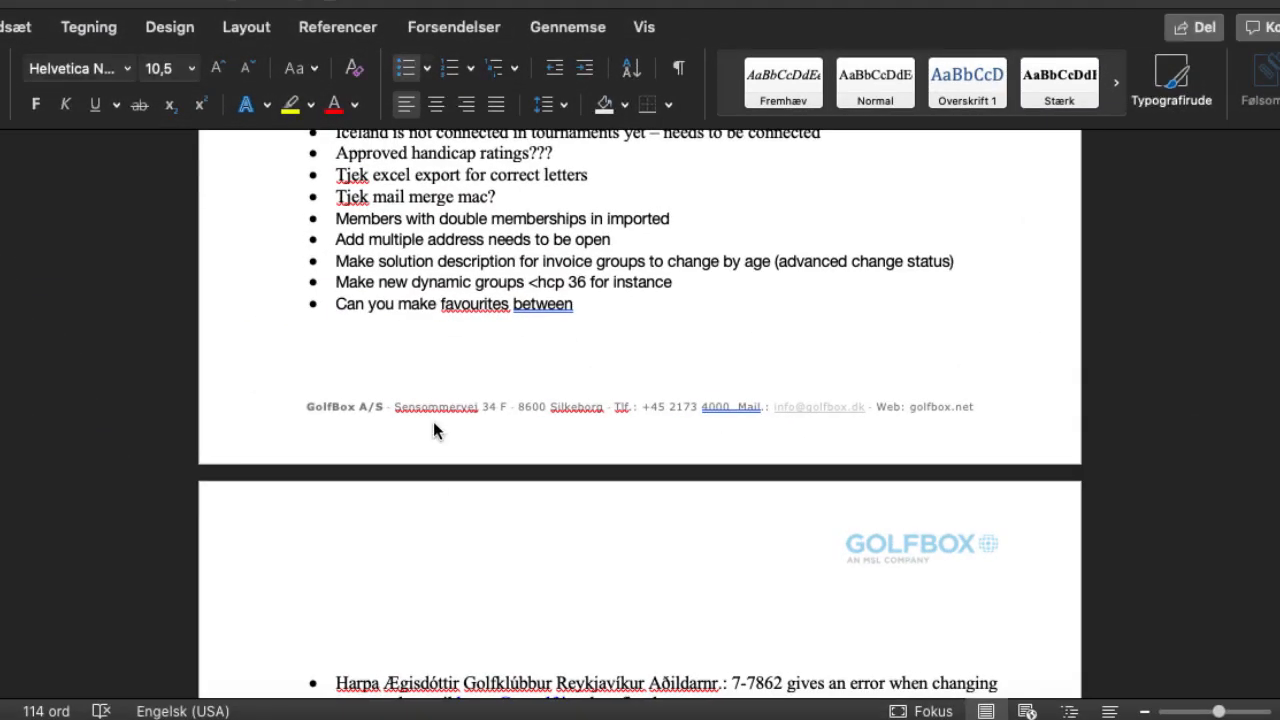
{"action": "scroll", "coordinate": [433, 421], "scroll_direction": "down", "scroll_amount": 10}
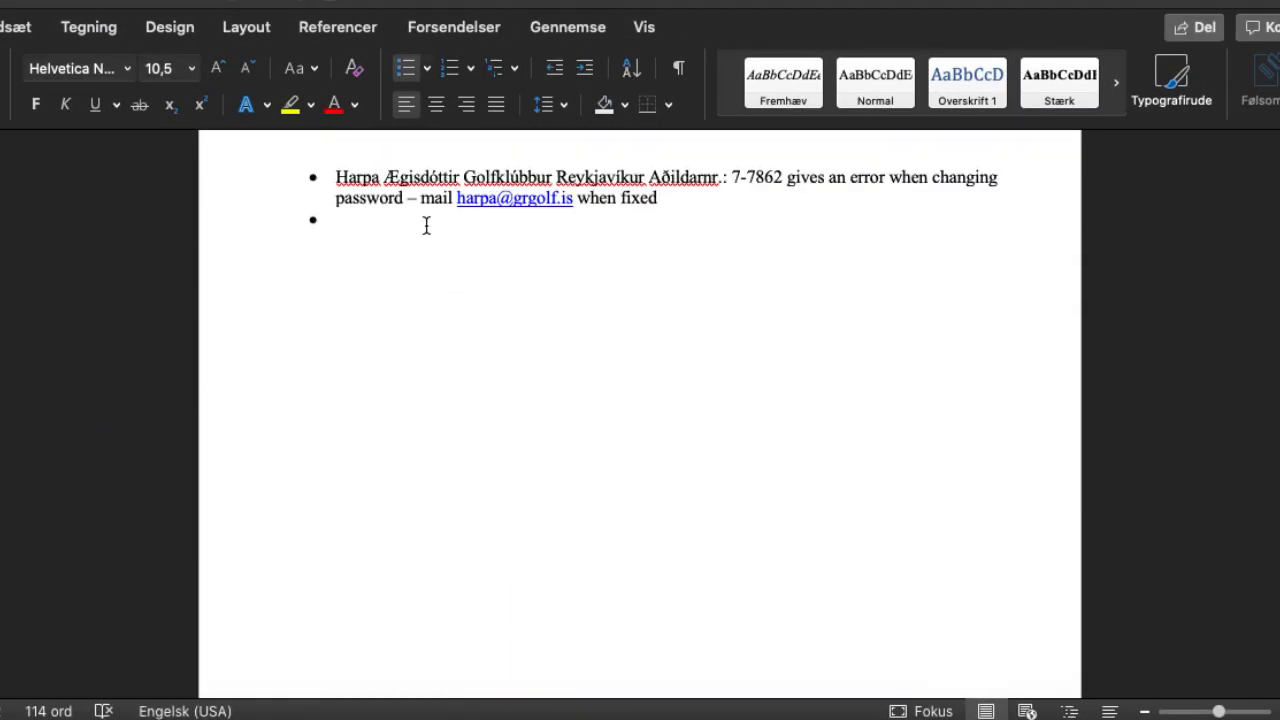
Step: Add the bullet 'Automatic refund on teetimes?' and start a new bullet
{"action": "left_click", "coordinate": [370, 220]}
{"action": "type", "text": "Auto"}
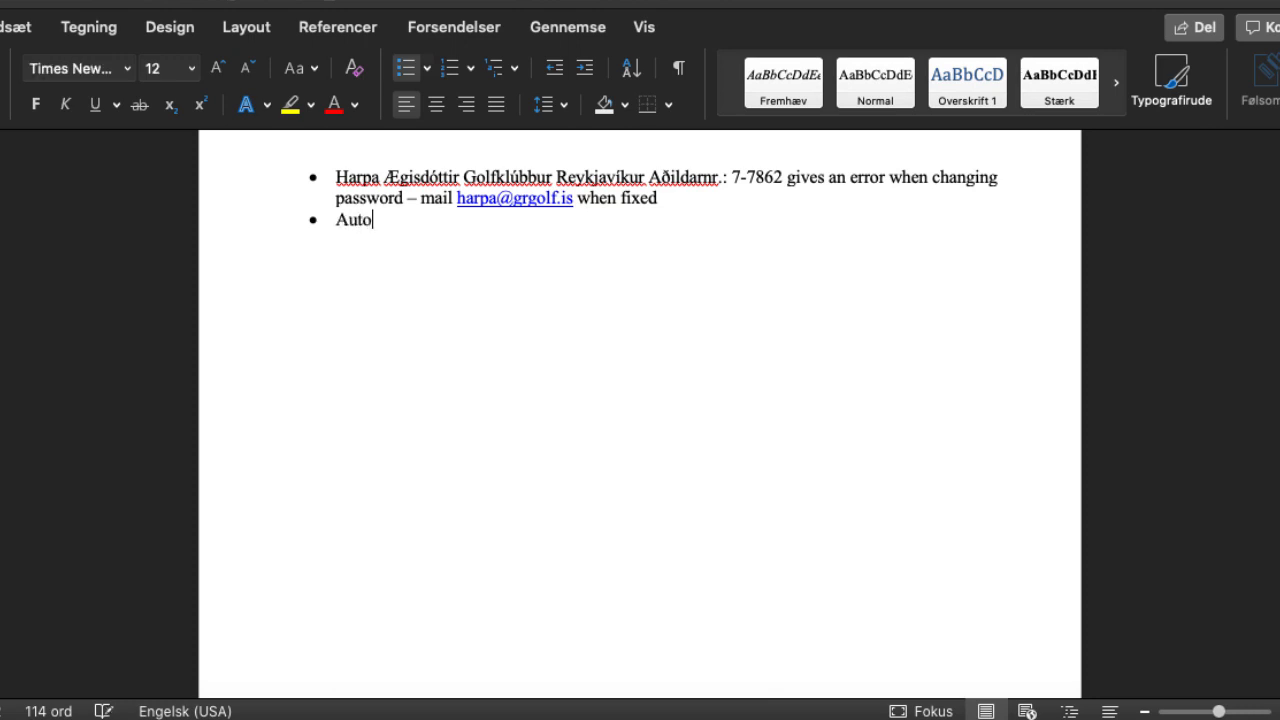
{"action": "type", "text": "matic refun"}
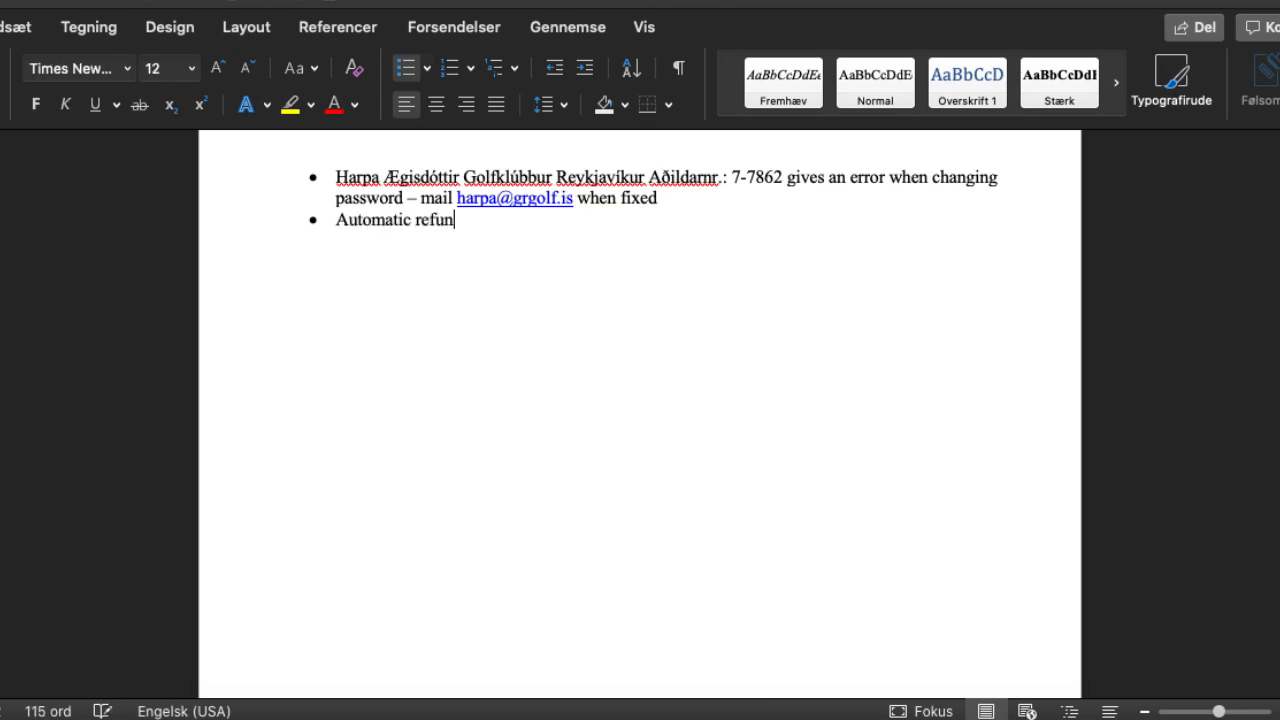
{"action": "type", "text": "d on tee"}
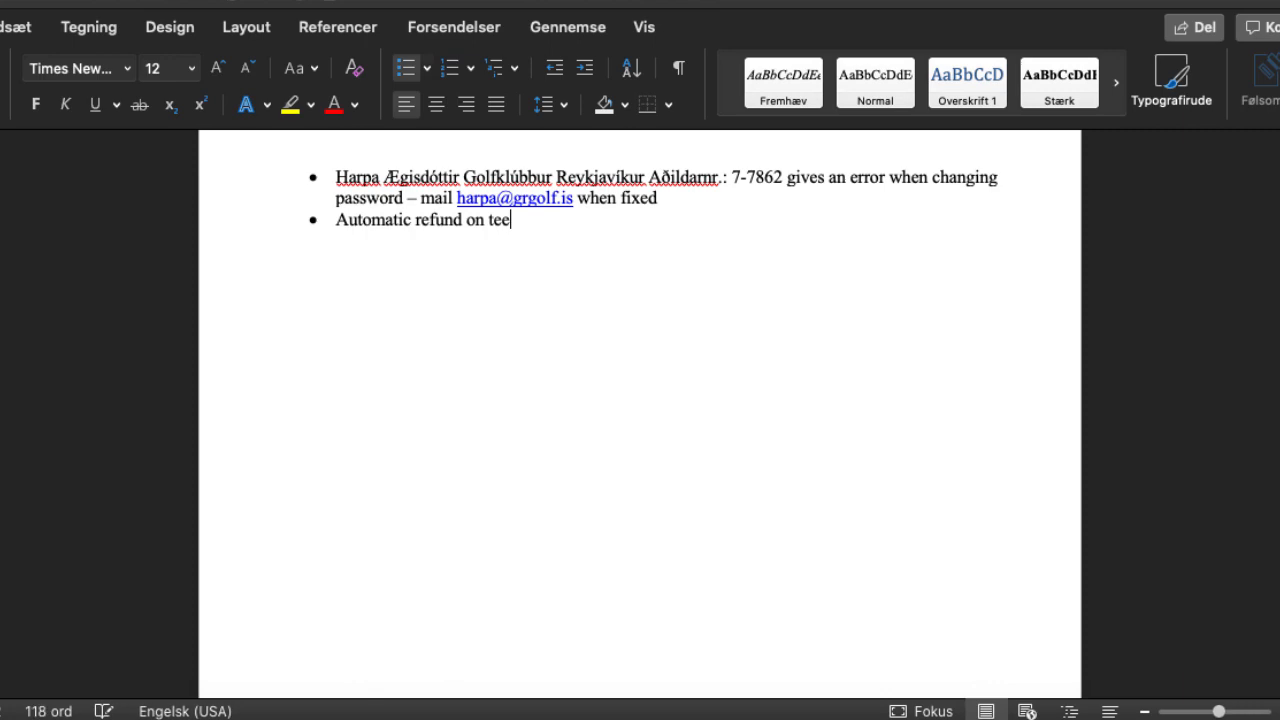
{"action": "type", "text": "times?"}
{"action": "key", "text": "Return"}
Step: Return to the GolfBox 18 holes edit page and scroll through its confirmation and payment settings
{"action": "key", "text": "super+Tab"}
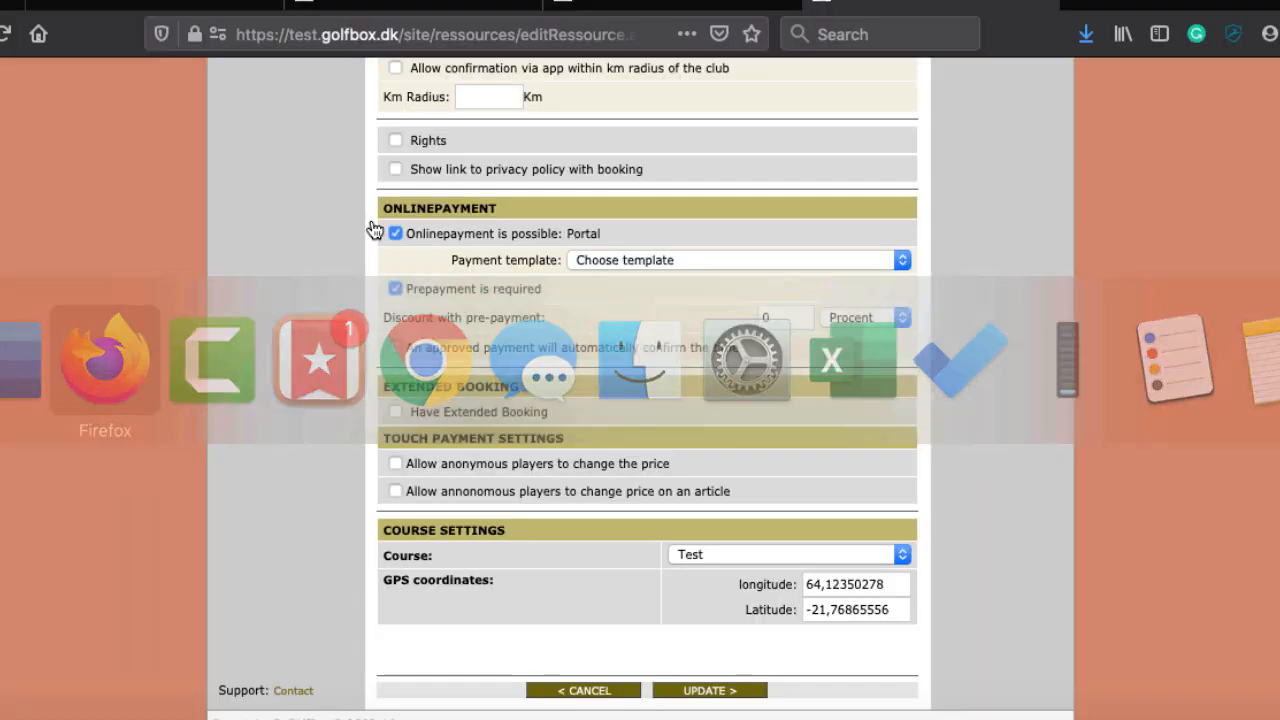
{"action": "scroll", "coordinate": [423, 349], "scroll_direction": "up", "scroll_amount": 2}
{"action": "scroll", "coordinate": [423, 349], "scroll_direction": "down", "scroll_amount": 2}
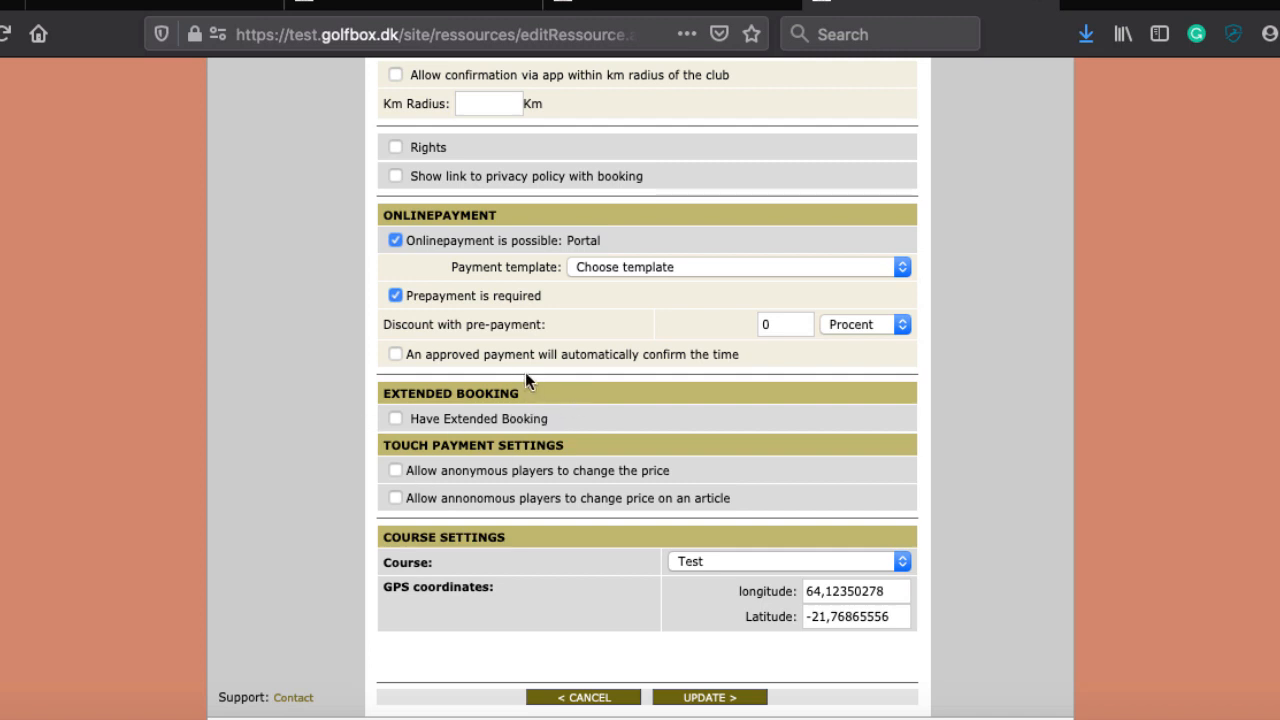
{"action": "scroll", "coordinate": [552, 360], "scroll_direction": "up", "scroll_amount": 5}
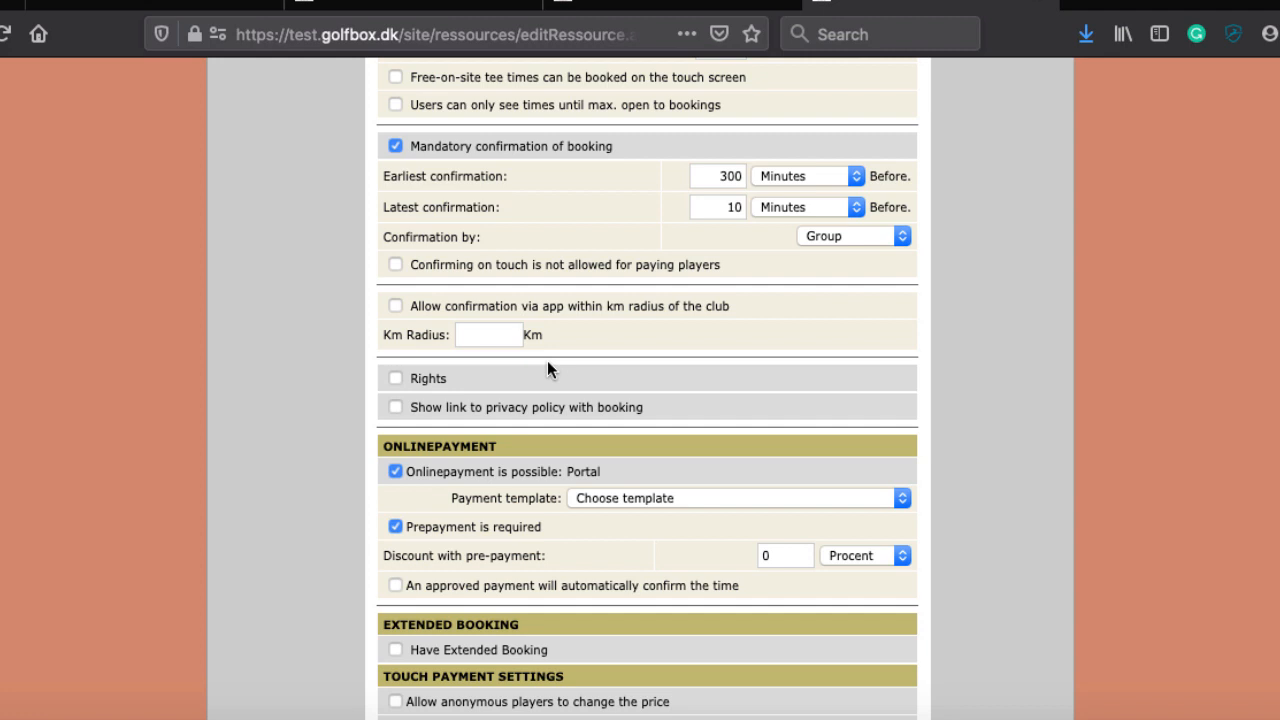
{"action": "scroll", "coordinate": [468, 642], "scroll_direction": "down", "scroll_amount": 2}
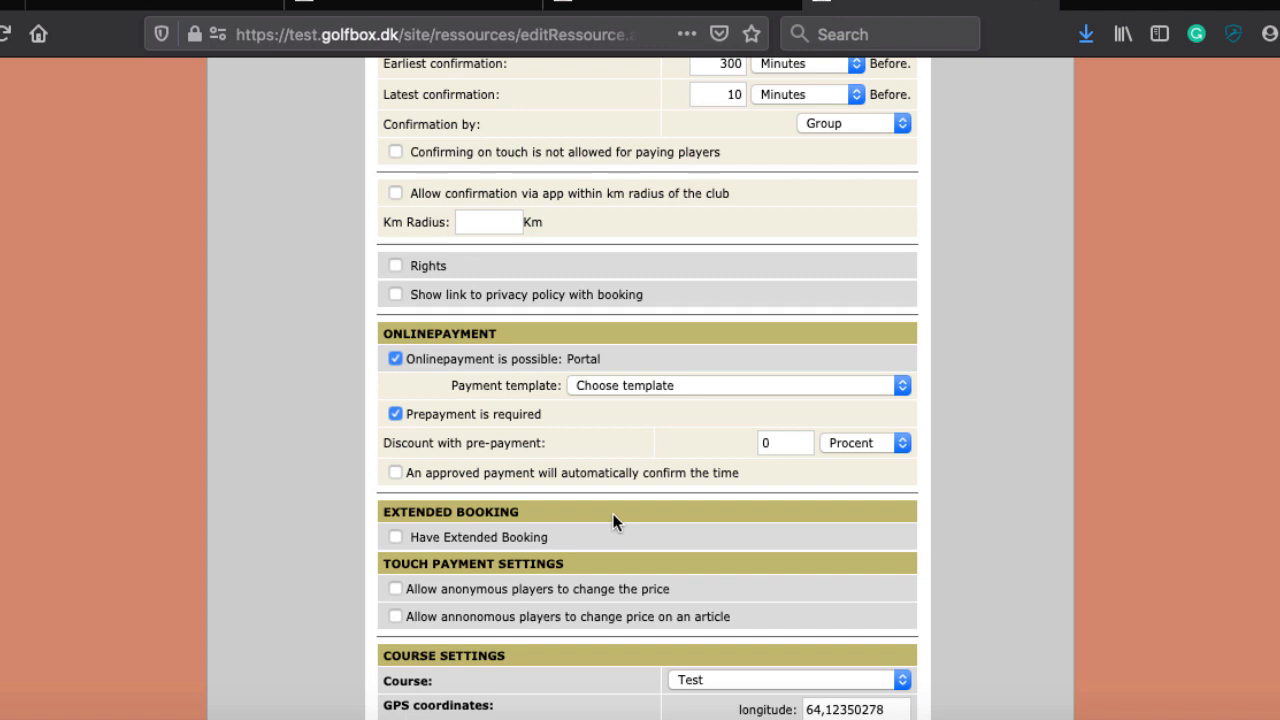
Step: Enable Have Extended Booking for 18 holes, leaving Force extras and administrators-only off
{"action": "left_click", "coordinate": [396, 538]}
{"action": "scroll", "coordinate": [552, 542], "scroll_direction": "down", "scroll_amount": 1}
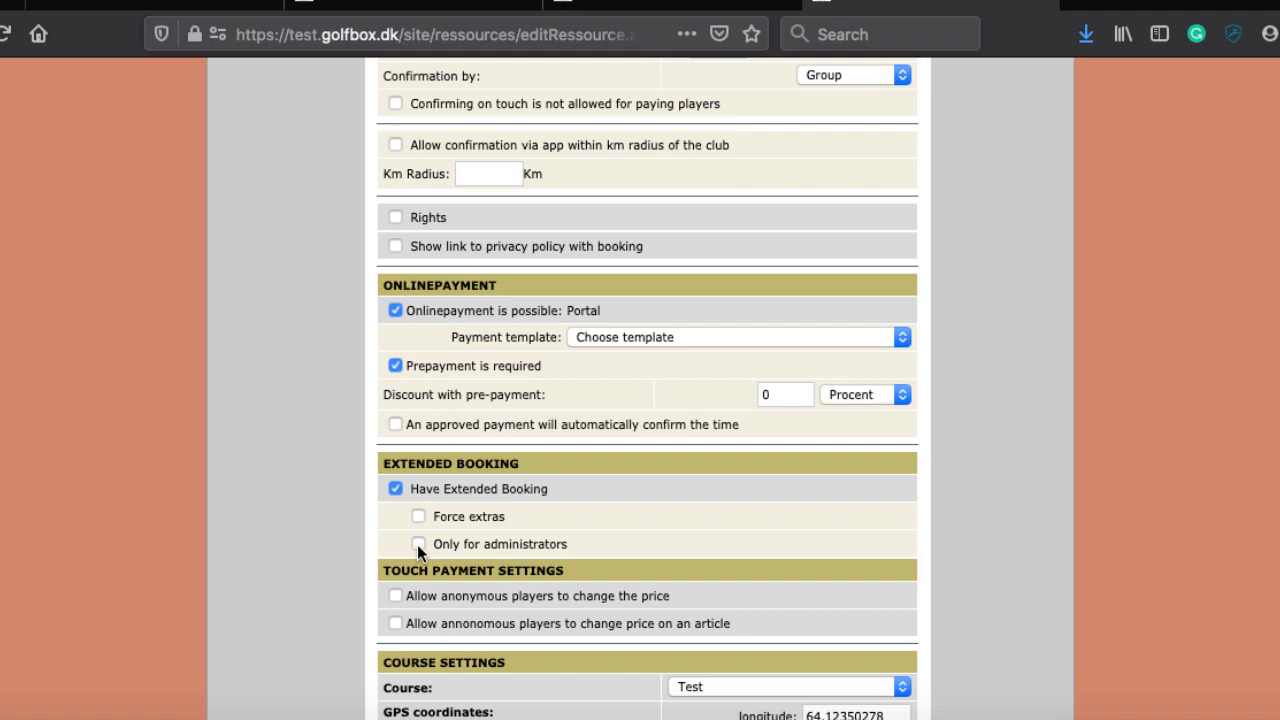
{"action": "scroll", "coordinate": [489, 527], "scroll_direction": "down", "scroll_amount": 5}
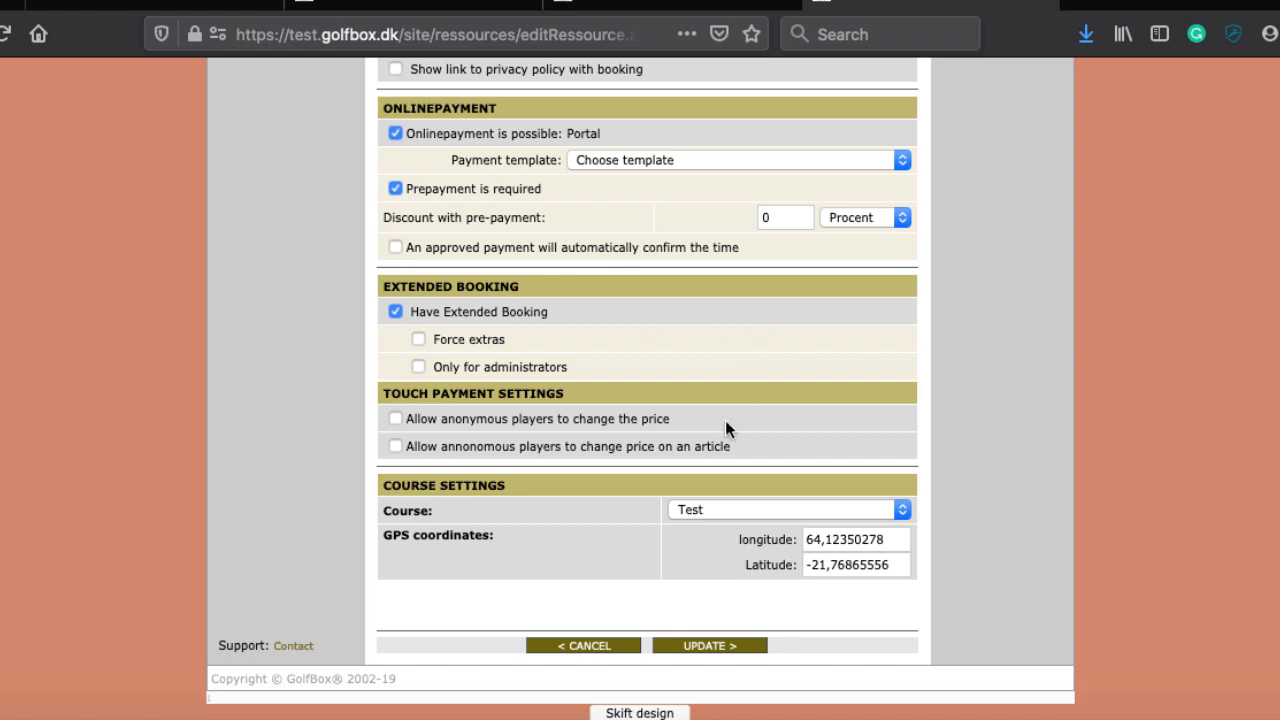
{"action": "left_click", "coordinate": [393, 417]}
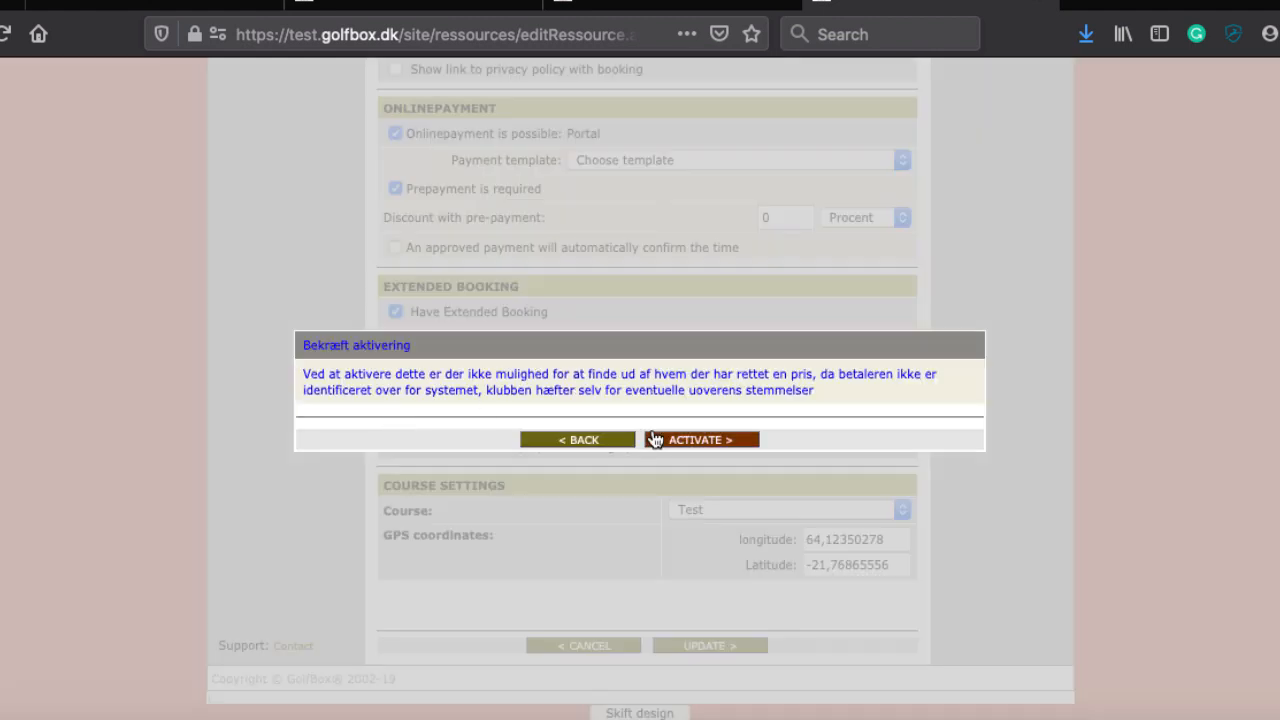
{"action": "left_click", "coordinate": [585, 442]}
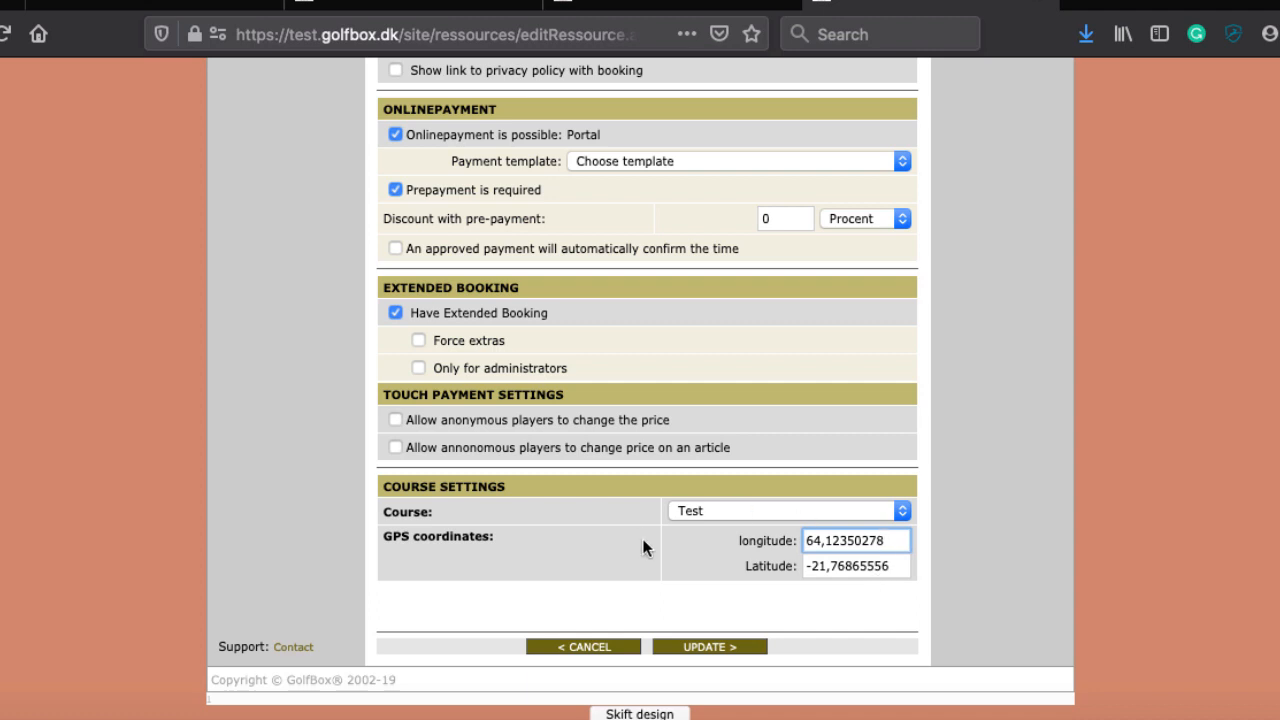
Step: Check the Course choices, keep Test, and return to the View Resources list showing 18 holes
{"action": "scroll", "coordinate": [645, 548], "scroll_direction": "down", "scroll_amount": 1}
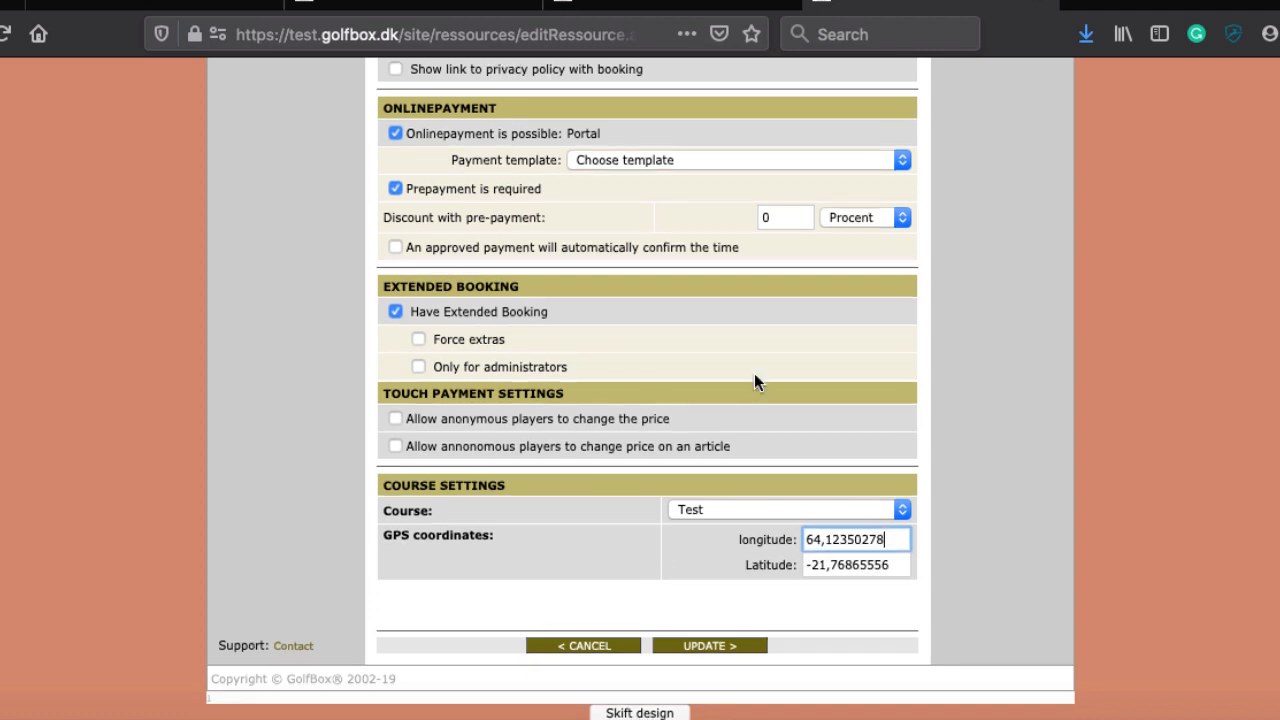
{"action": "scroll", "coordinate": [587, 483], "scroll_direction": "up", "scroll_amount": 1}
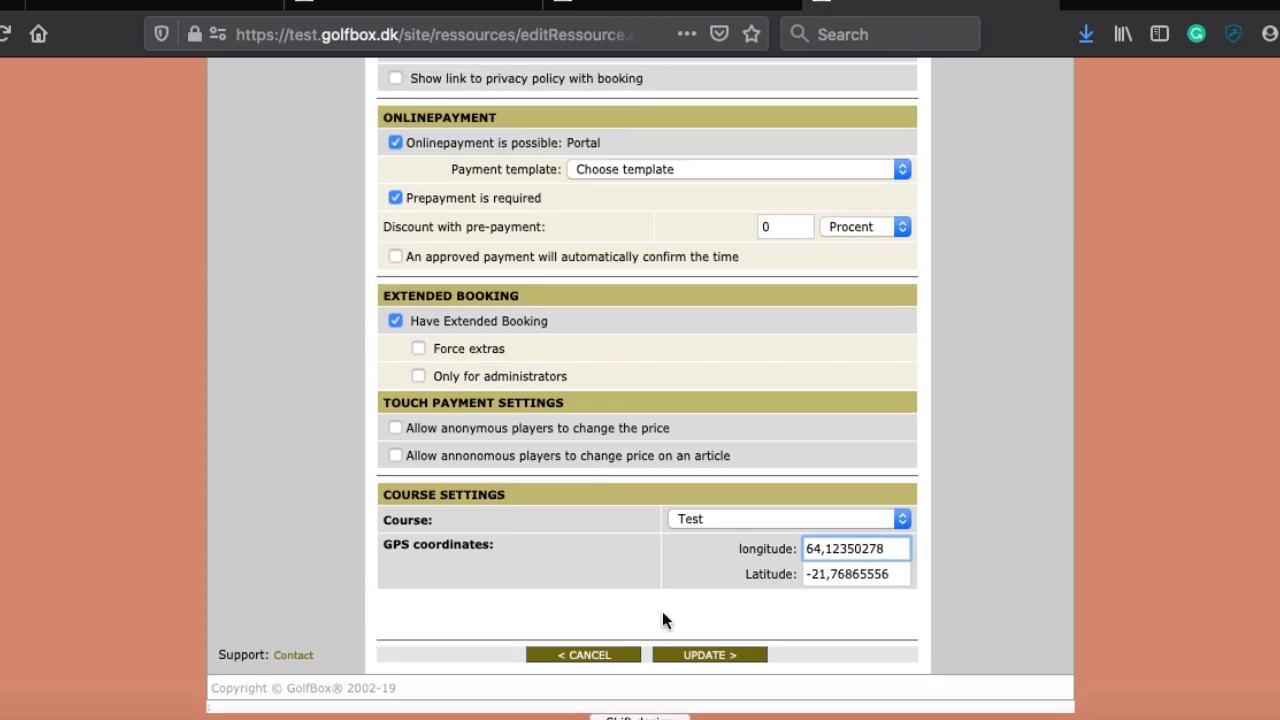
{"action": "scroll", "coordinate": [898, 509], "scroll_direction": "up", "scroll_amount": 4}
{"action": "scroll", "coordinate": [775, 503], "scroll_direction": "down", "scroll_amount": 4}
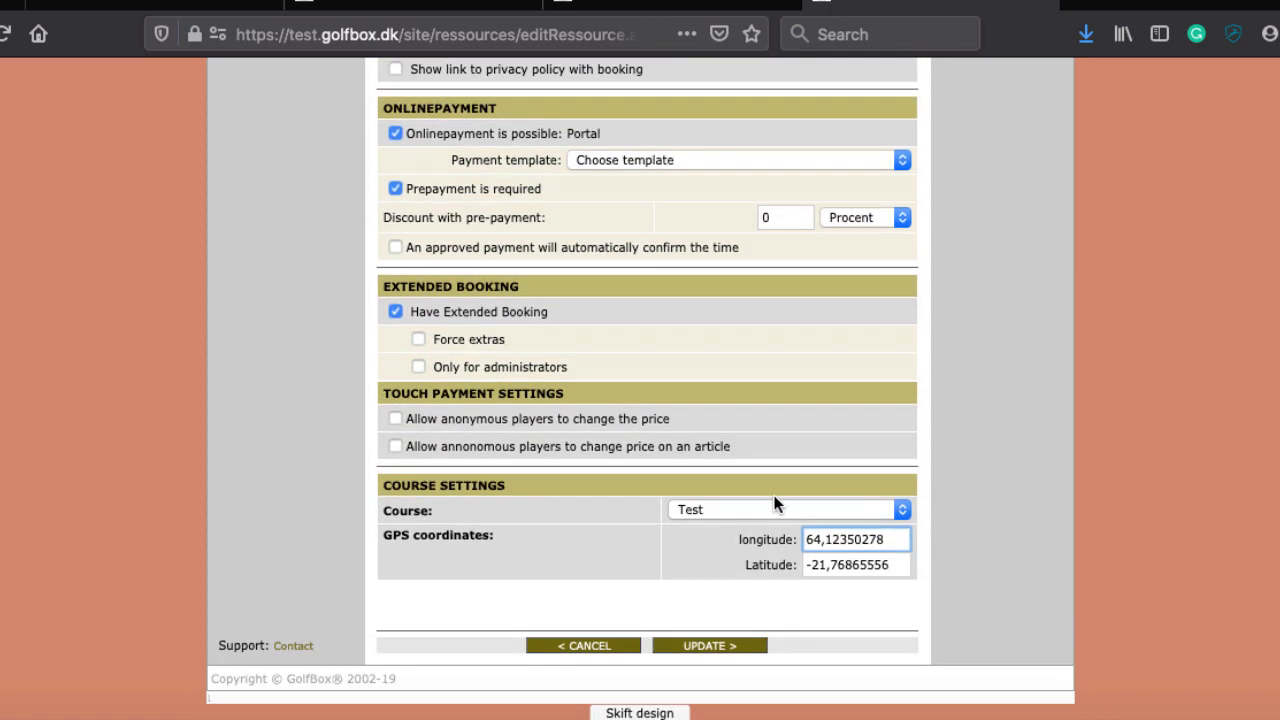
{"action": "left_click", "coordinate": [705, 512]}
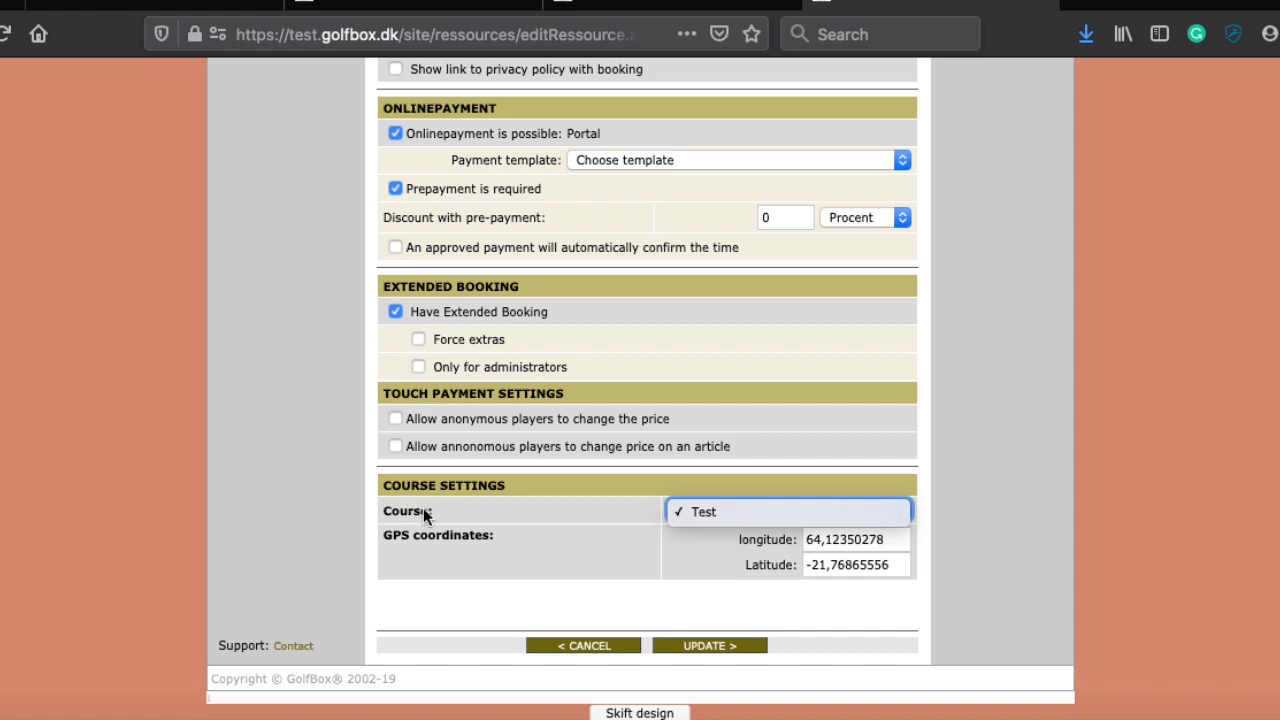
{"action": "left_click", "coordinate": [604, 502]}
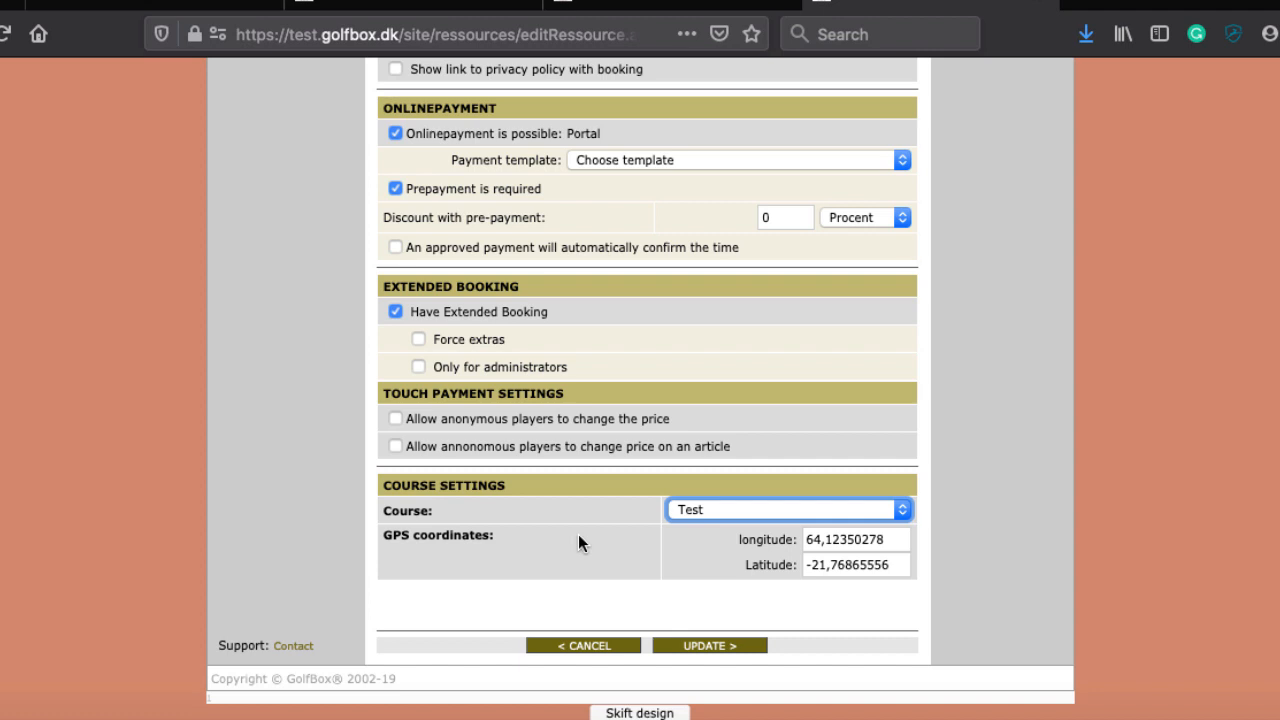
{"action": "right_click", "coordinate": [579, 535]}
{"action": "left_click", "coordinate": [482, 581]}
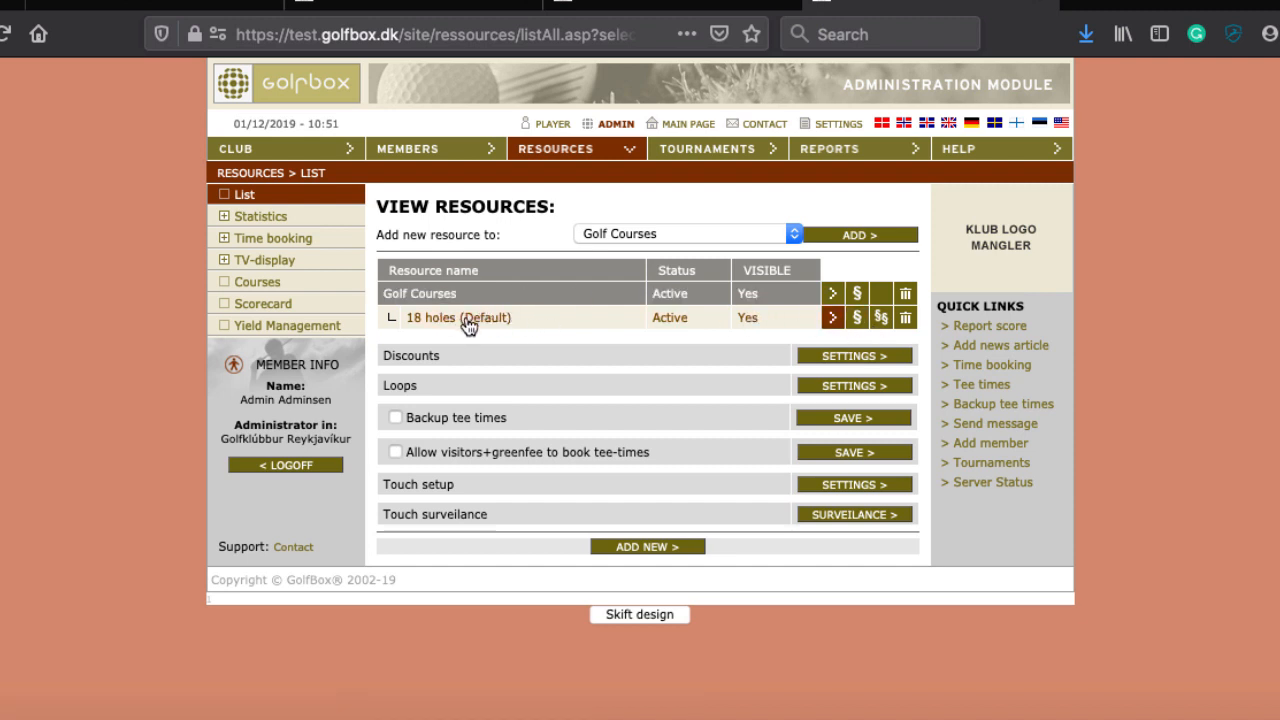
Step: Open the 18 holes rule list, edit the 'Allow all' rule, and set its Status to Active
{"action": "left_click", "coordinate": [857, 322]}
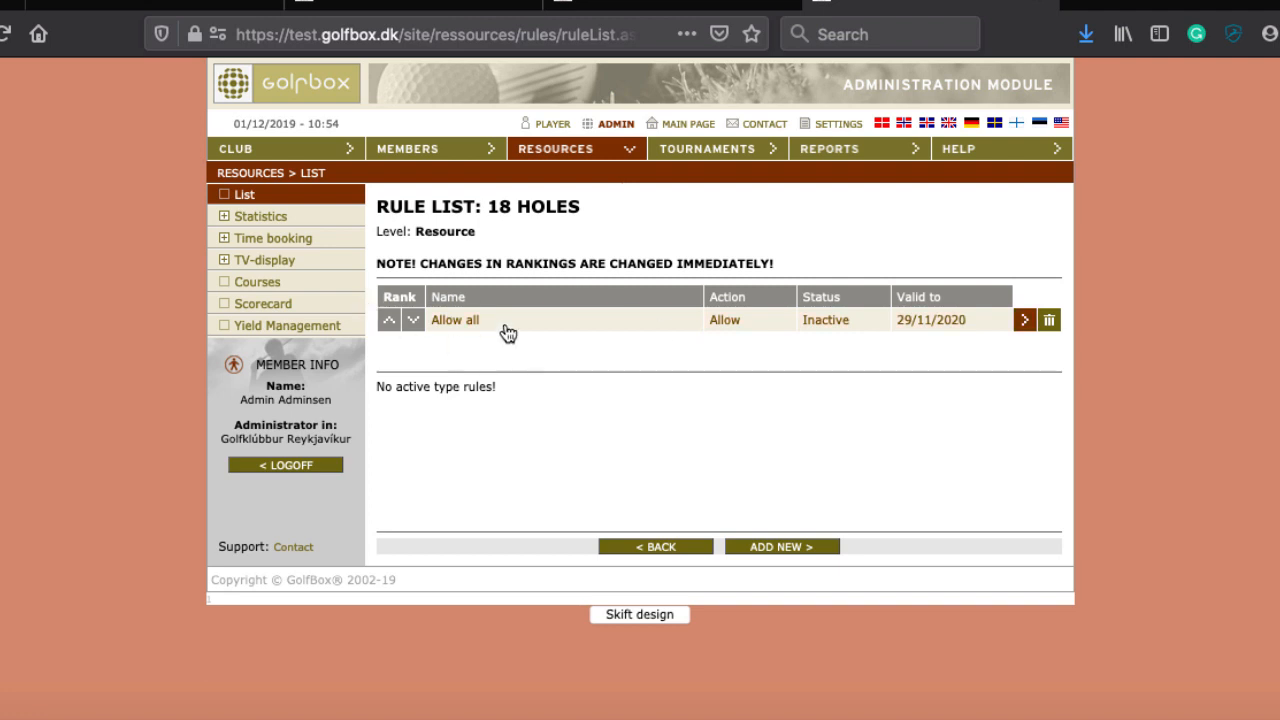
{"action": "left_click", "coordinate": [557, 331]}
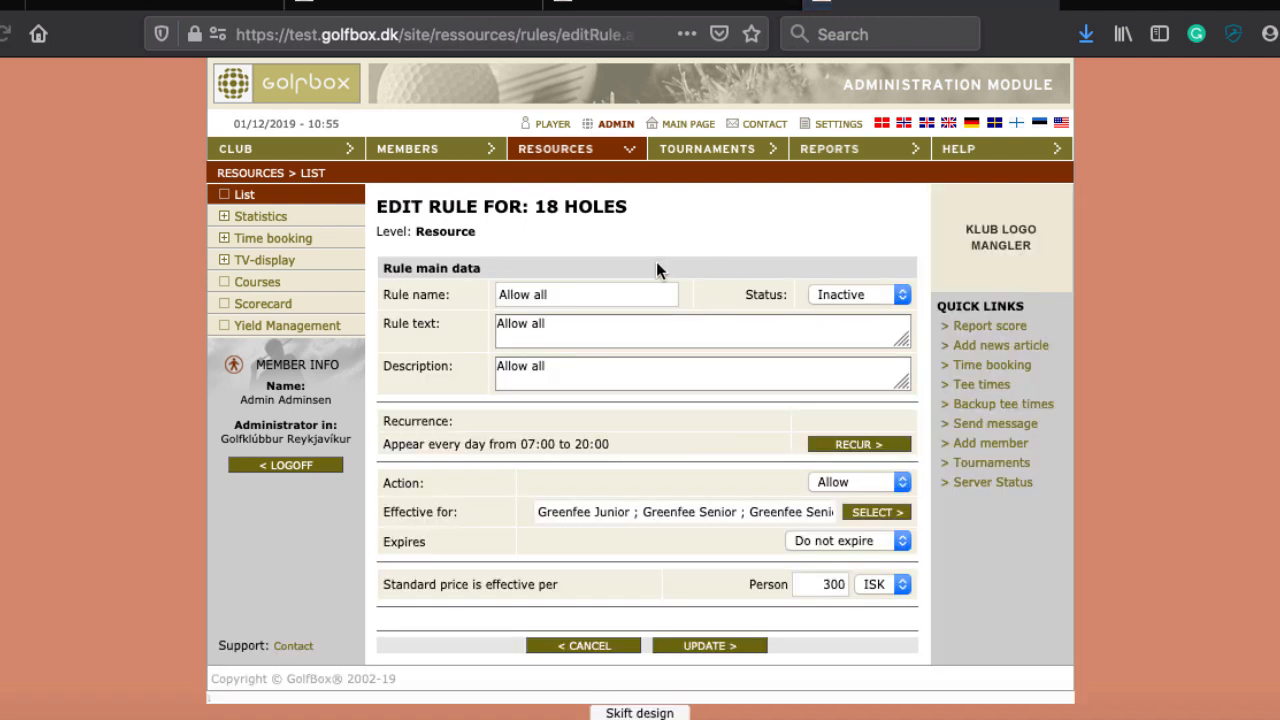
{"action": "left_click", "coordinate": [845, 294]}
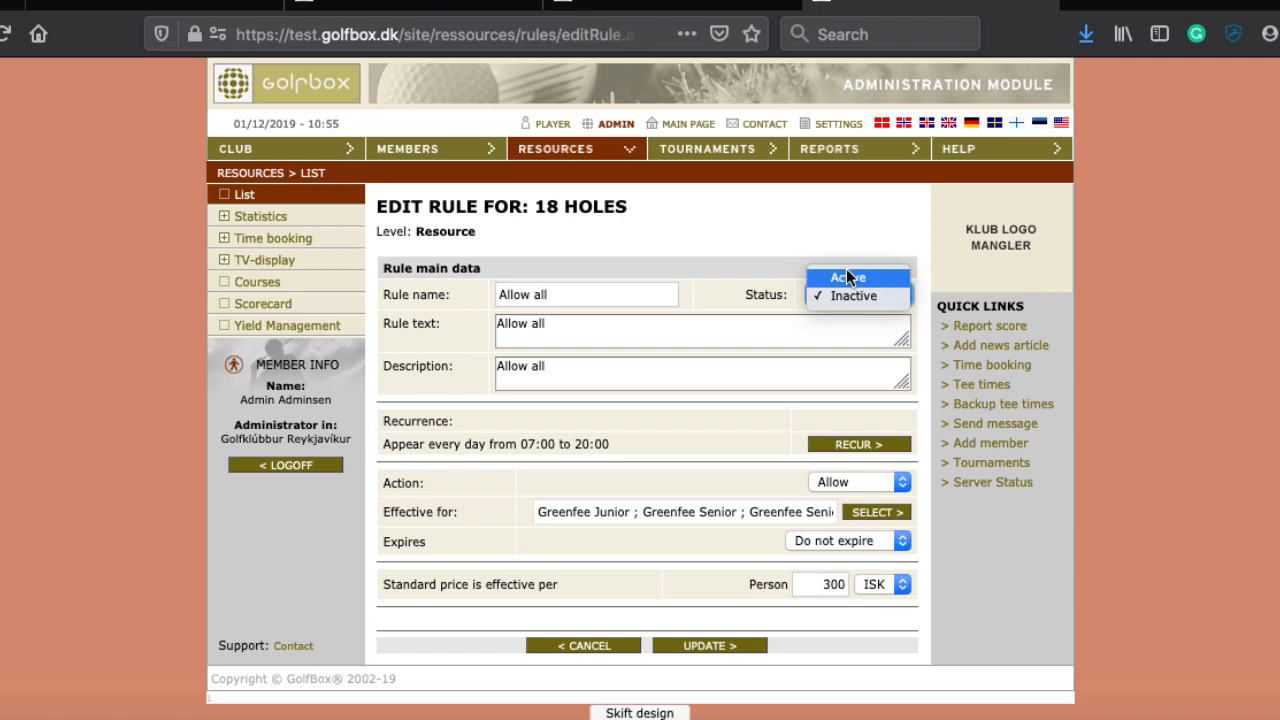
{"action": "left_click", "coordinate": [847, 277]}
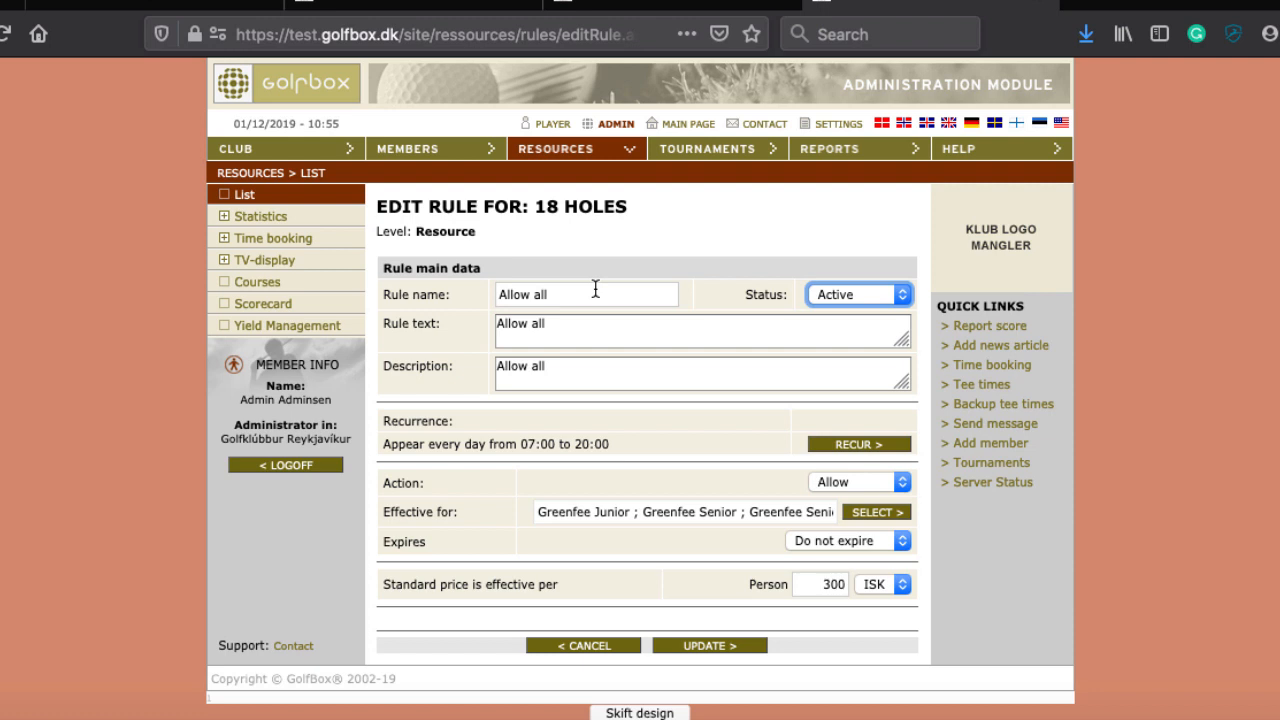
Step: Change the 'Allow all' daily recurrence end date to 31/12/2020 and save the recurrence
{"action": "left_click", "coordinate": [838, 445]}
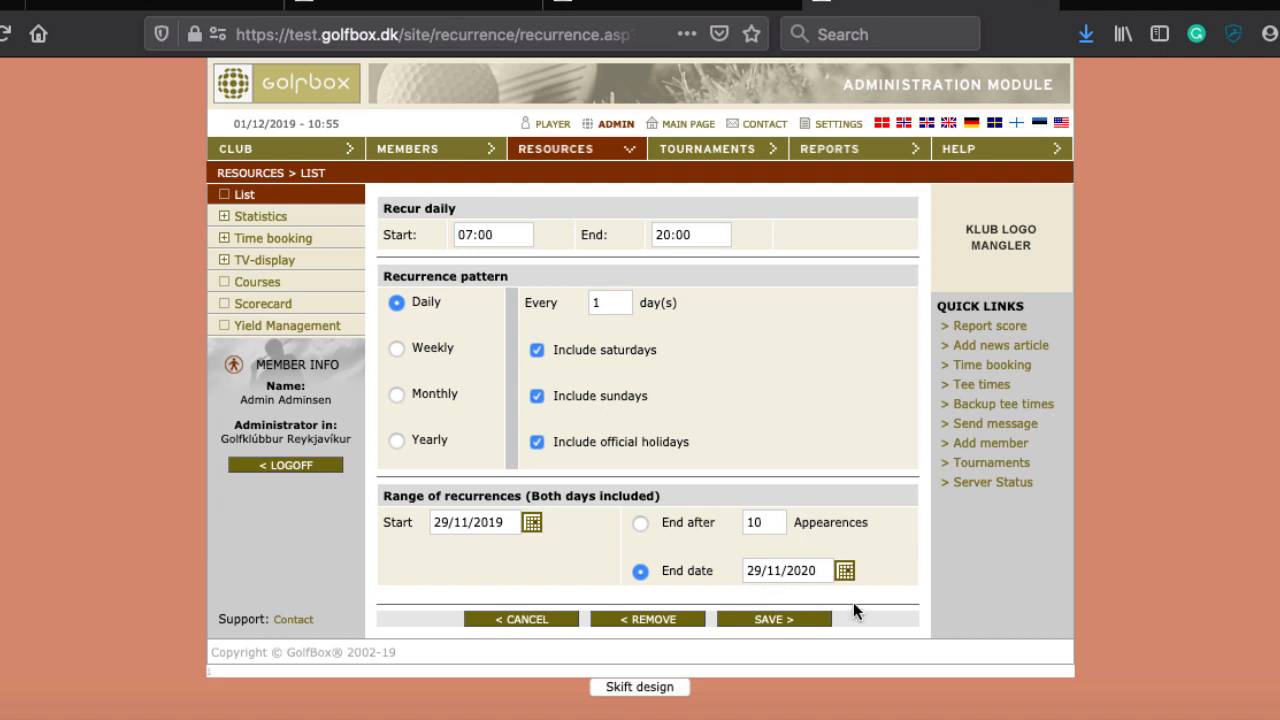
{"action": "left_click", "coordinate": [845, 570]}
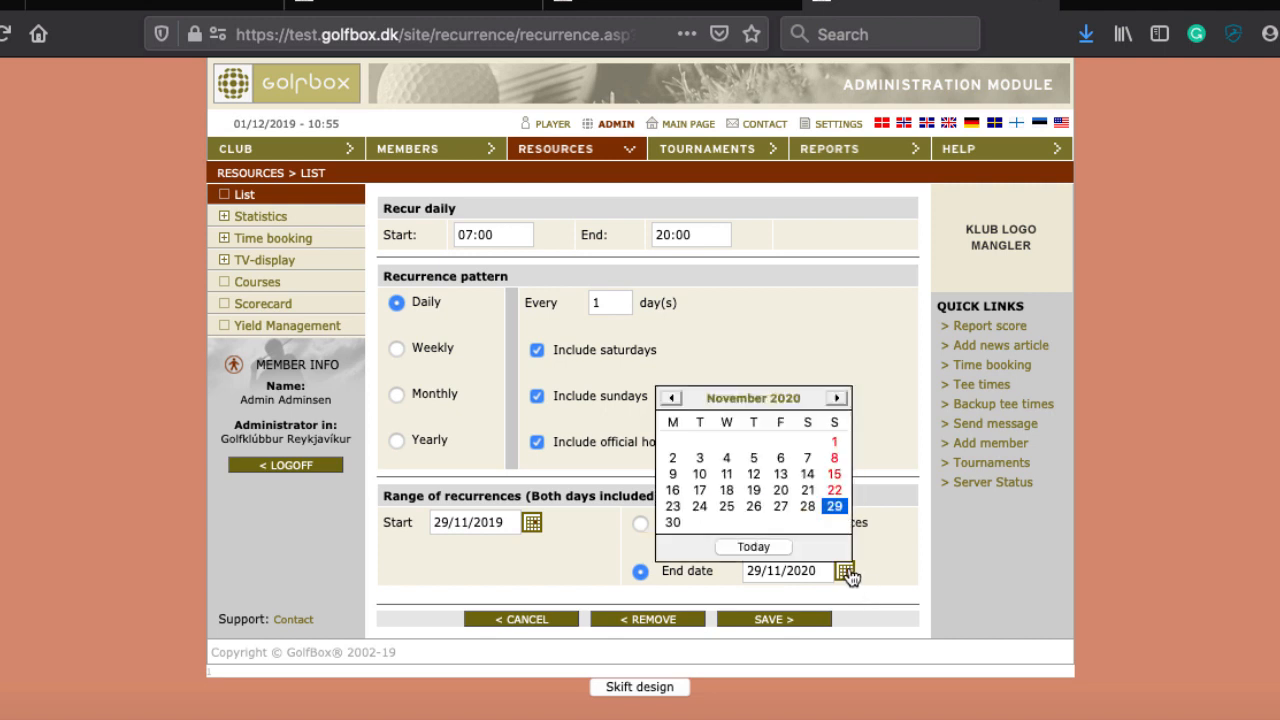
{"action": "left_click", "coordinate": [835, 398]}
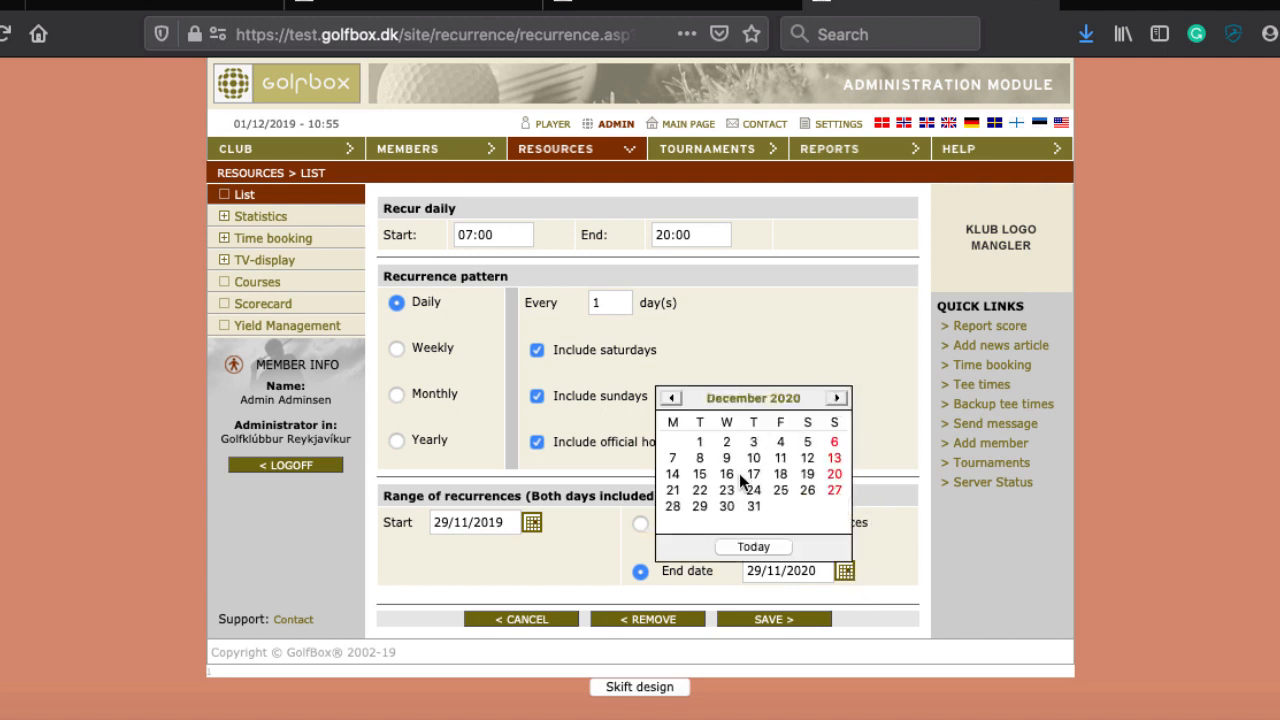
{"action": "left_click", "coordinate": [752, 507]}
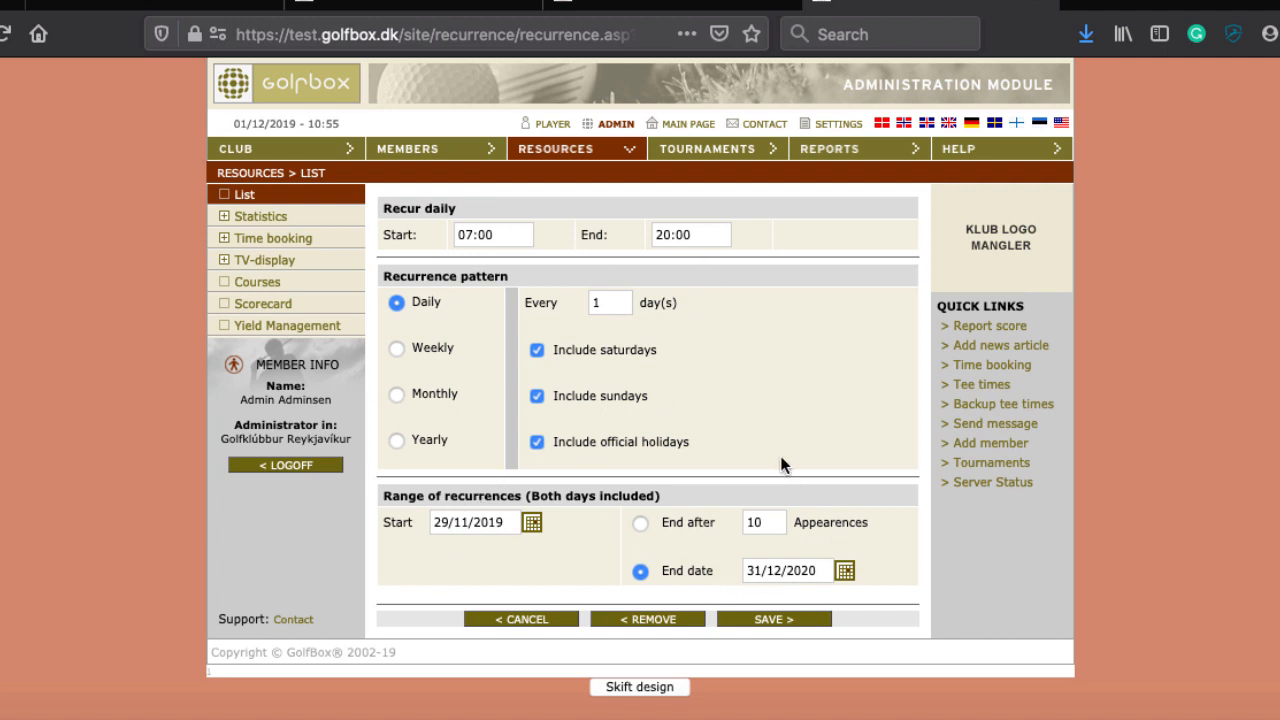
{"action": "left_click", "coordinate": [768, 621]}
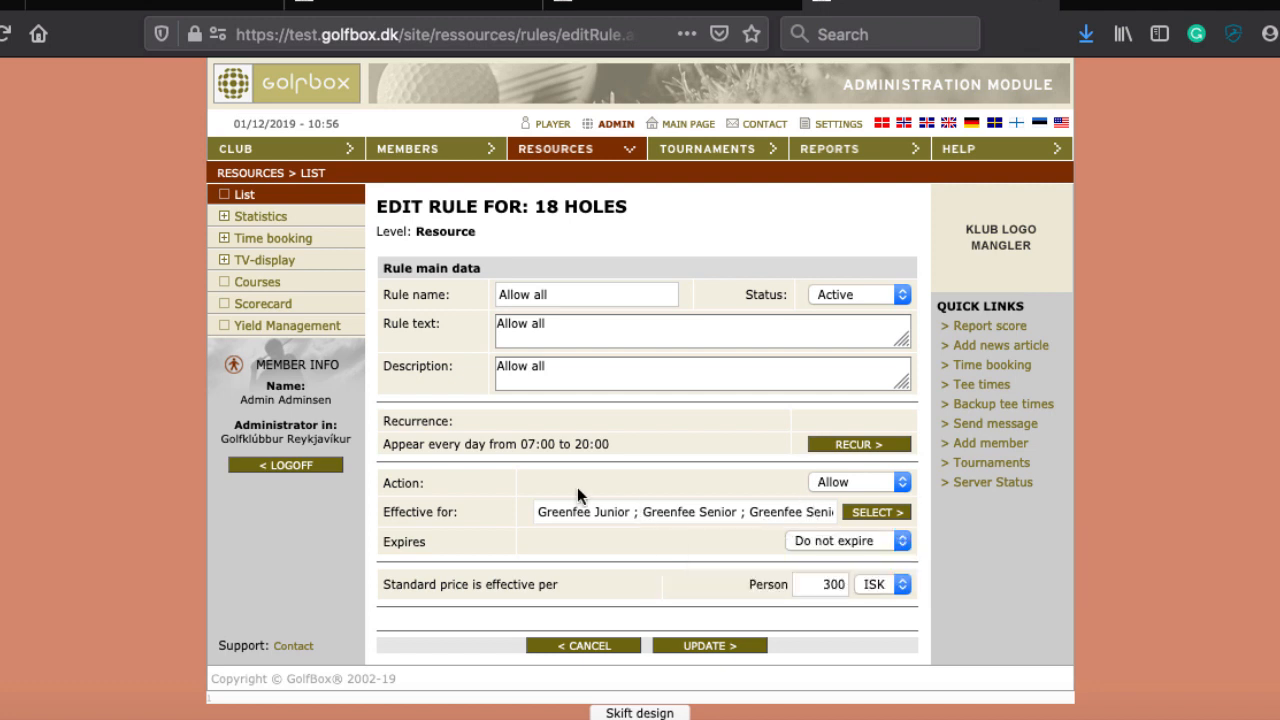
Step: Keep the rule's Action as Allow and open the Effective for group selector
{"action": "left_click", "coordinate": [861, 481]}
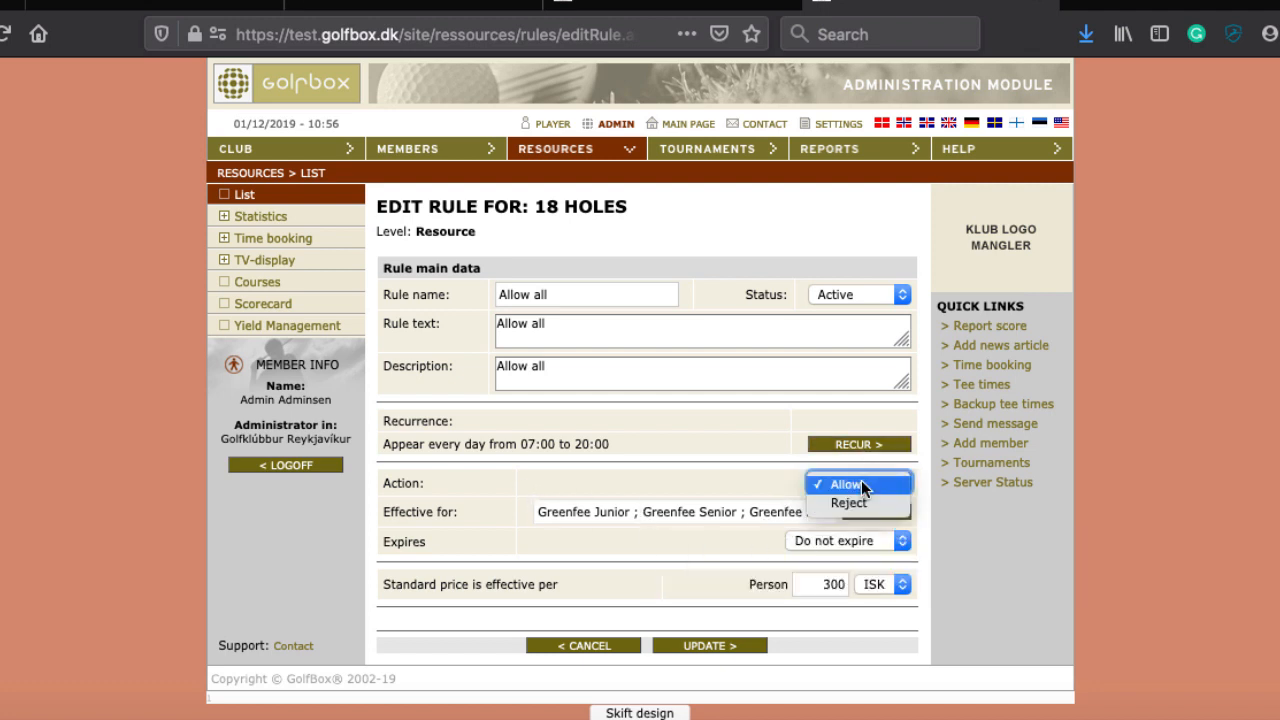
{"action": "left_click", "coordinate": [861, 481]}
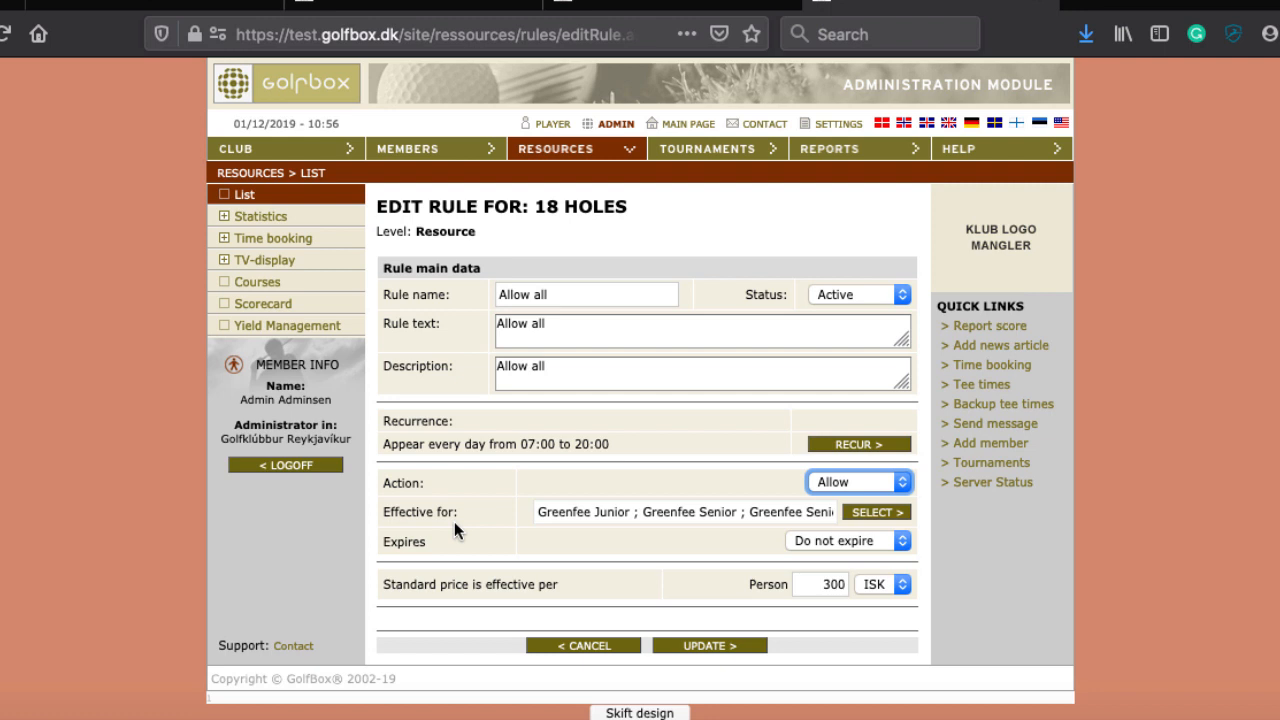
{"action": "left_click", "coordinate": [861, 516]}
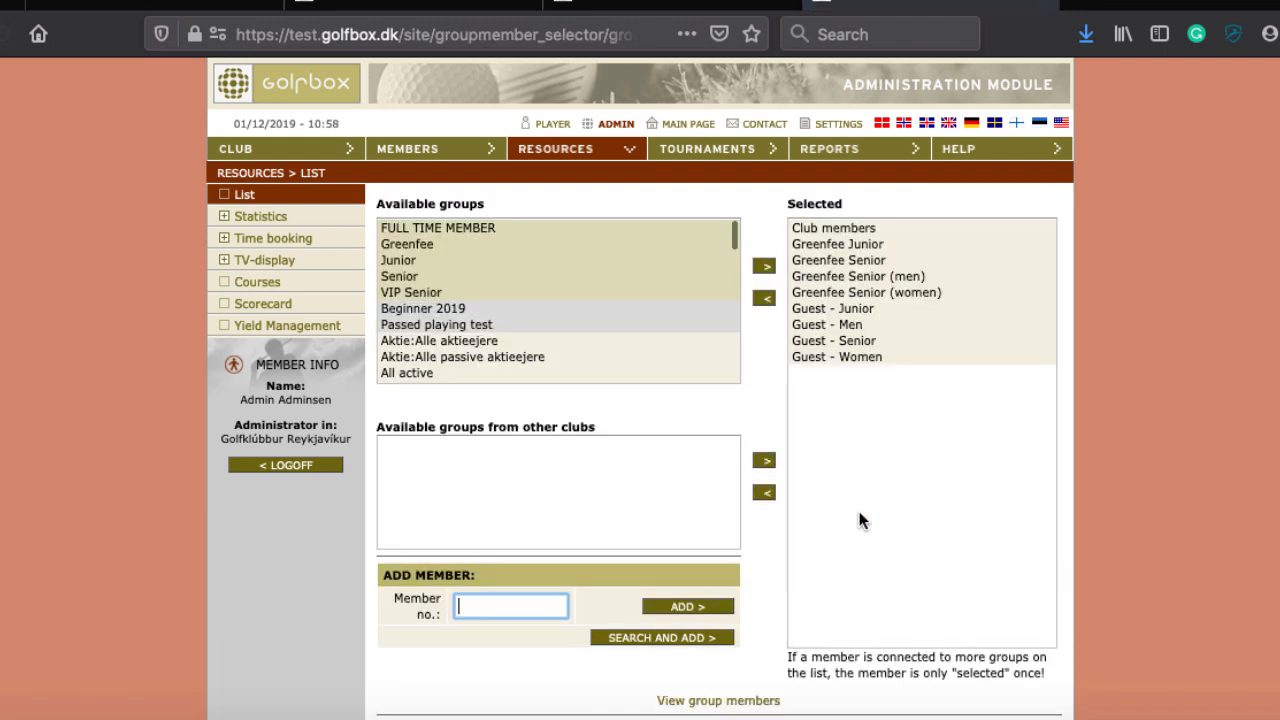
Step: Remove Greenfee Senior (men) from the rule's selected groups
{"action": "left_click", "coordinate": [408, 291]}
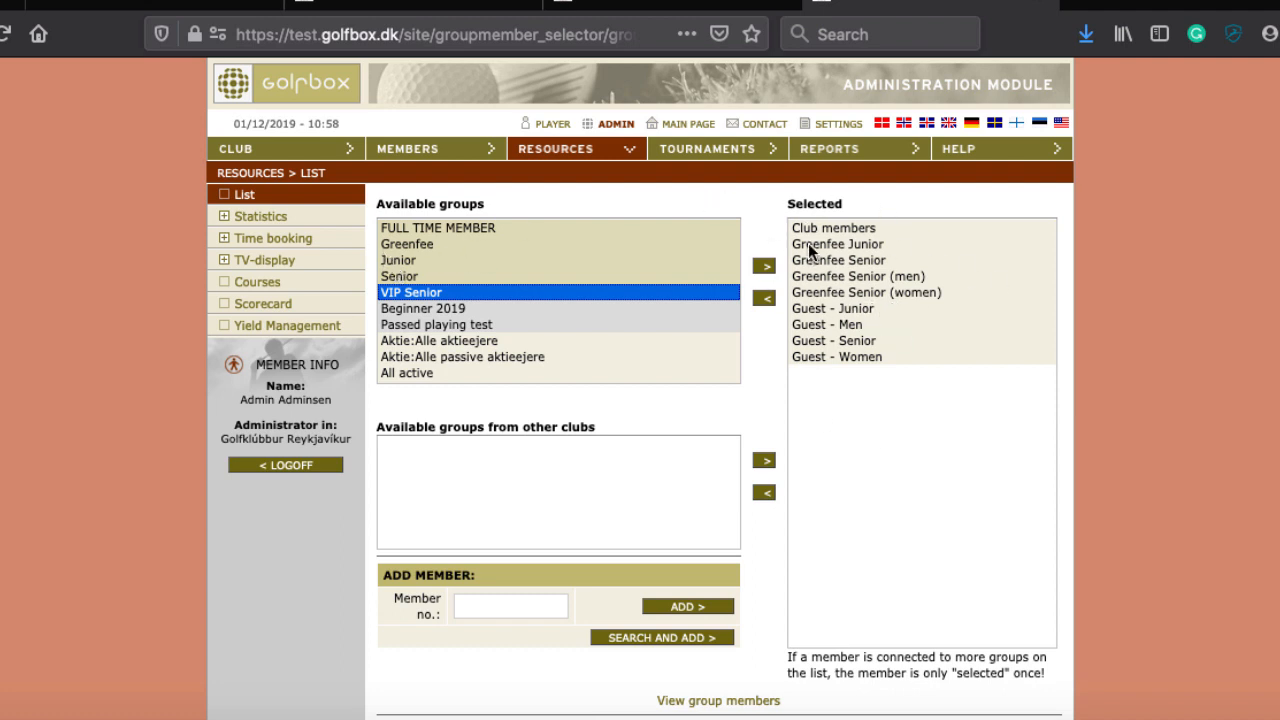
{"action": "left_click", "coordinate": [886, 244]}
{"action": "left_click", "coordinate": [857, 261]}
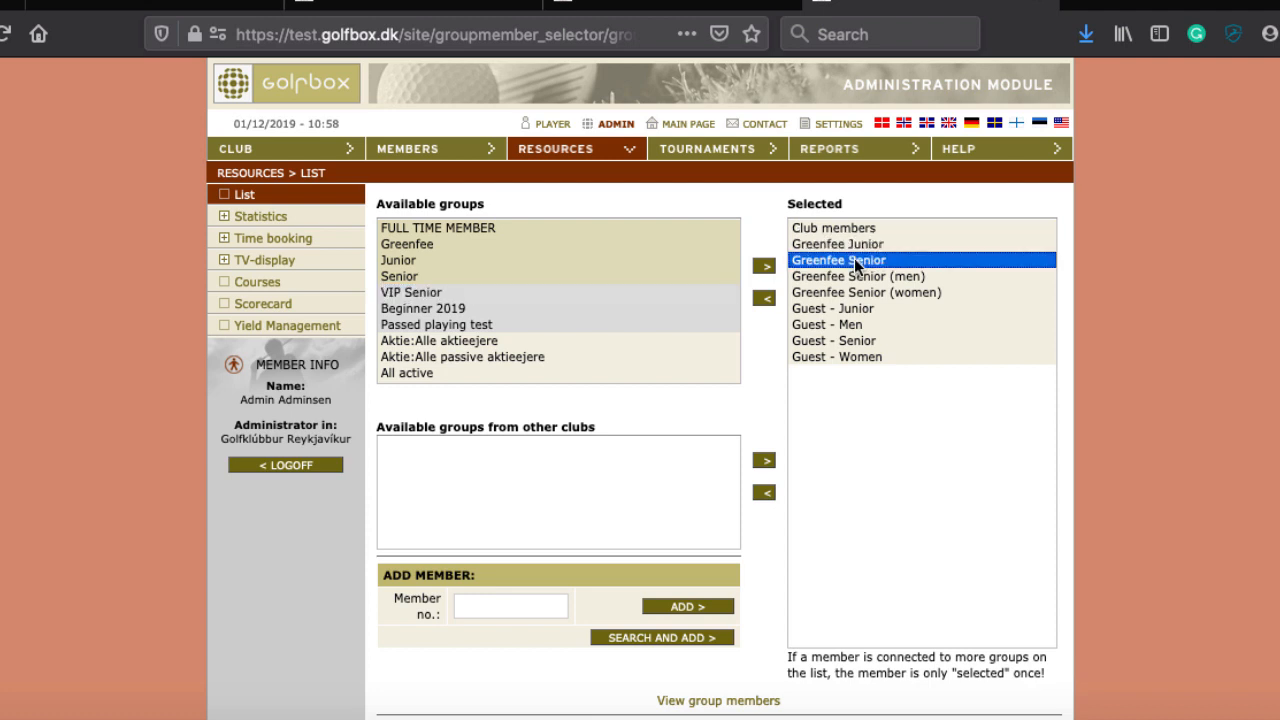
{"action": "left_click", "coordinate": [848, 277]}
{"action": "left_click", "coordinate": [840, 288], "text": "shift"}
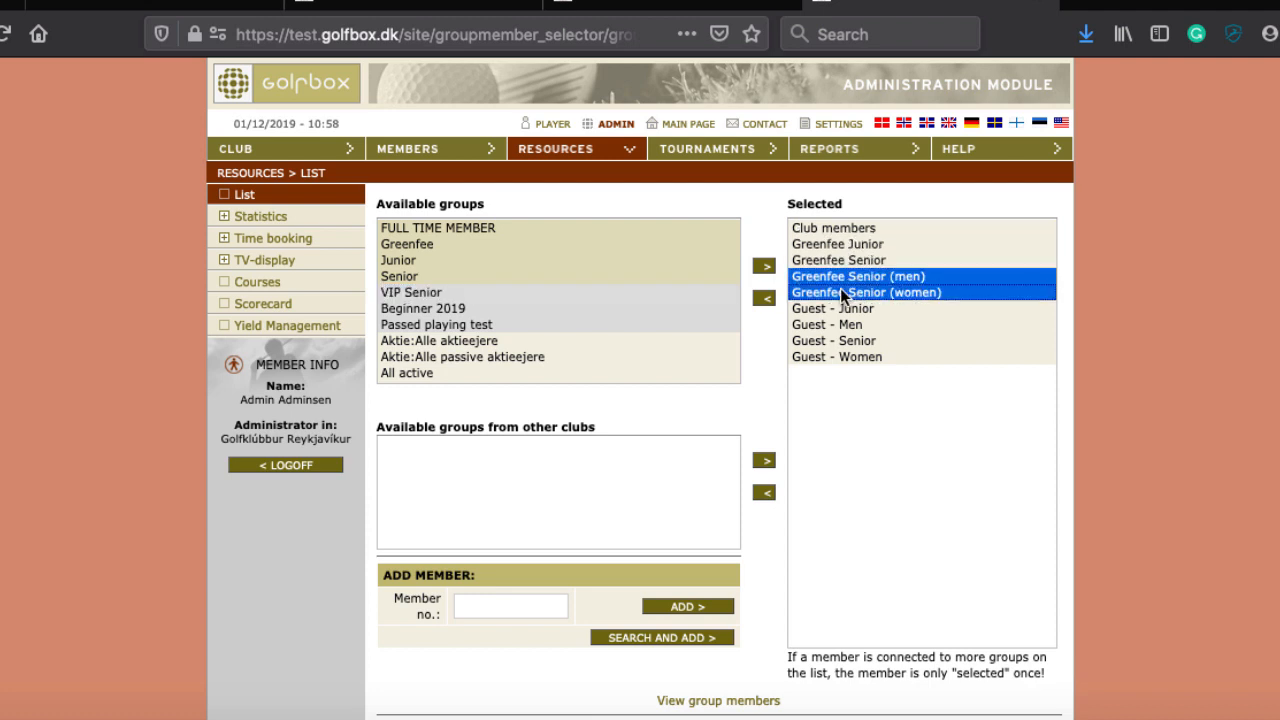
{"action": "left_click", "coordinate": [763, 299]}
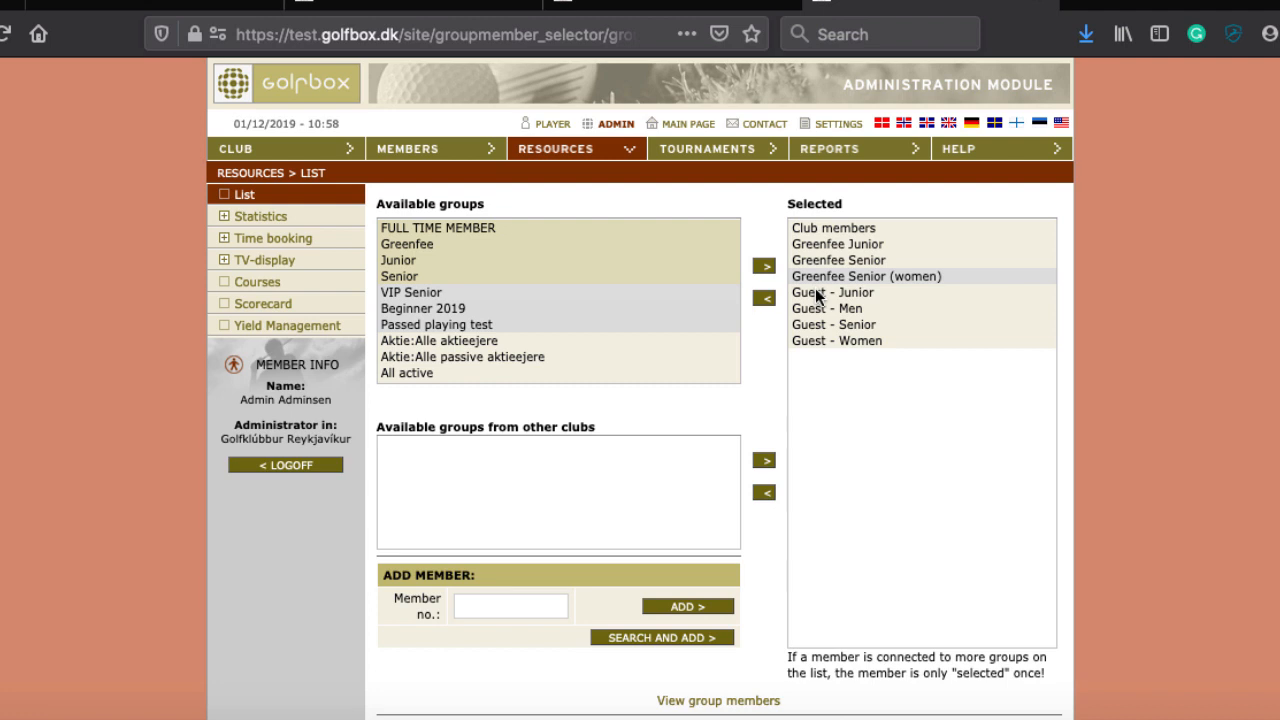
Step: Remove Guest - Men from the selected groups
{"action": "left_click", "coordinate": [819, 324]}
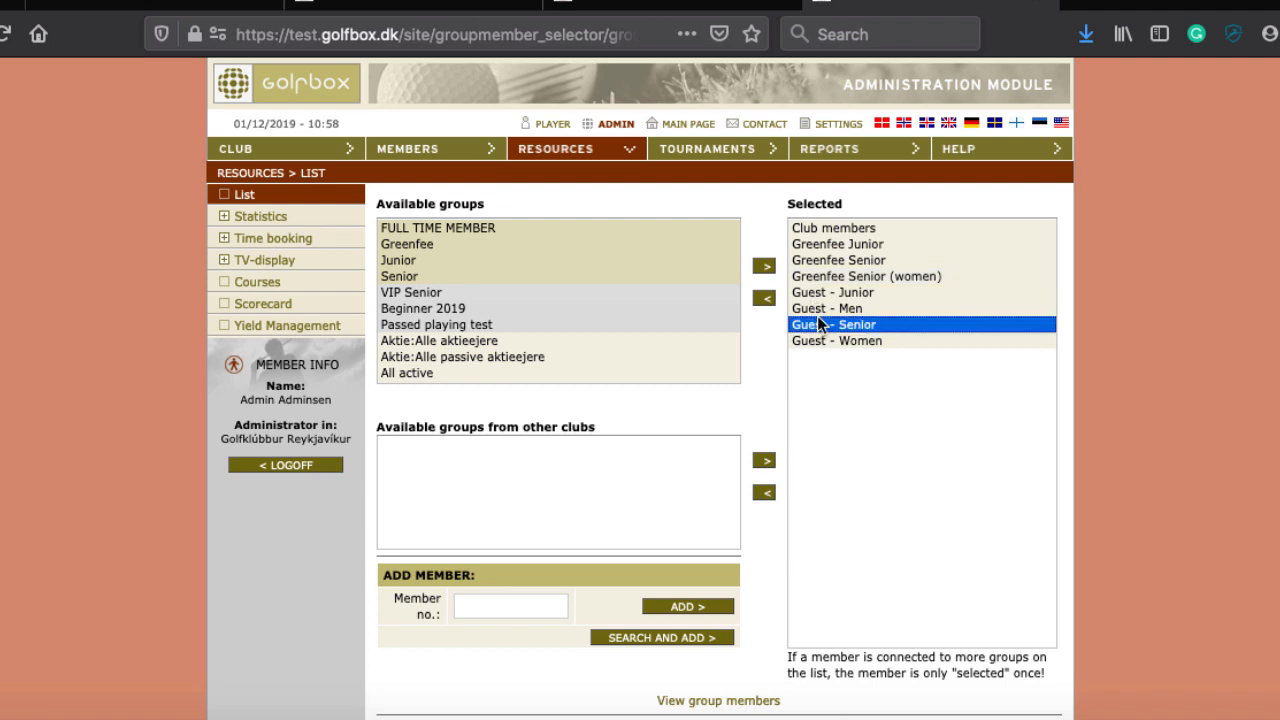
{"action": "left_click", "coordinate": [819, 309]}
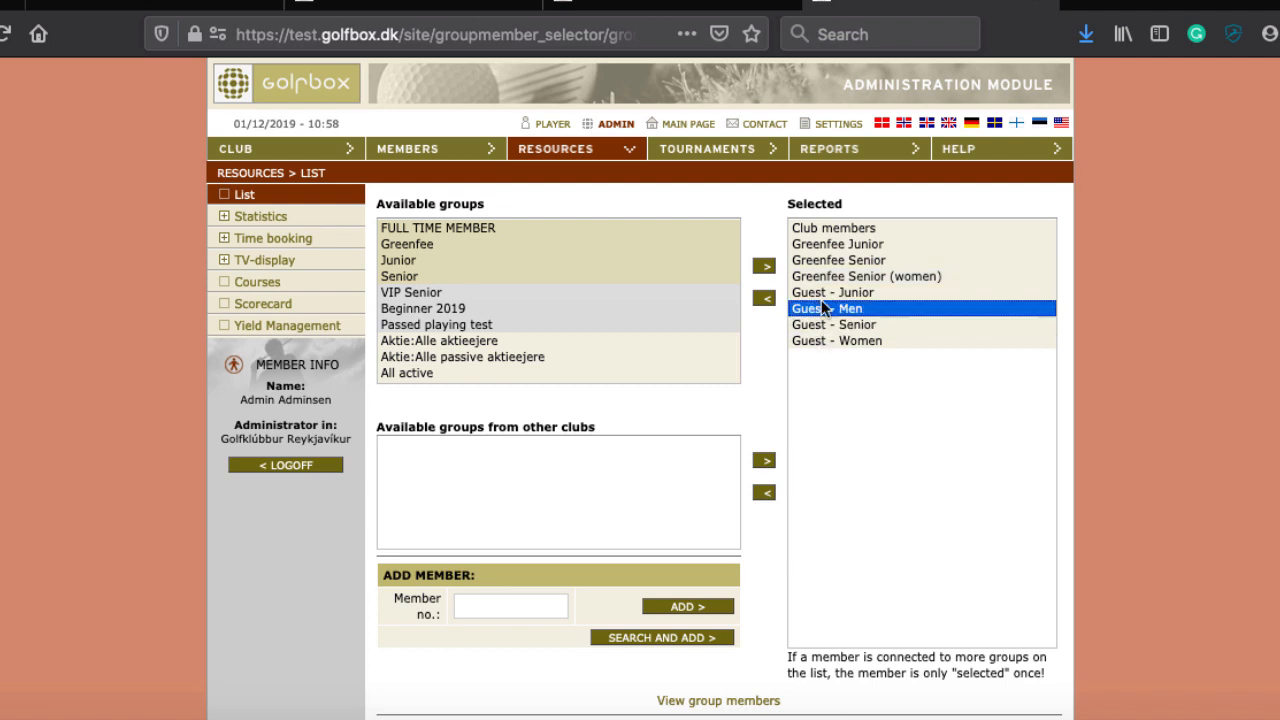
{"action": "left_click", "coordinate": [821, 340], "text": "shift"}
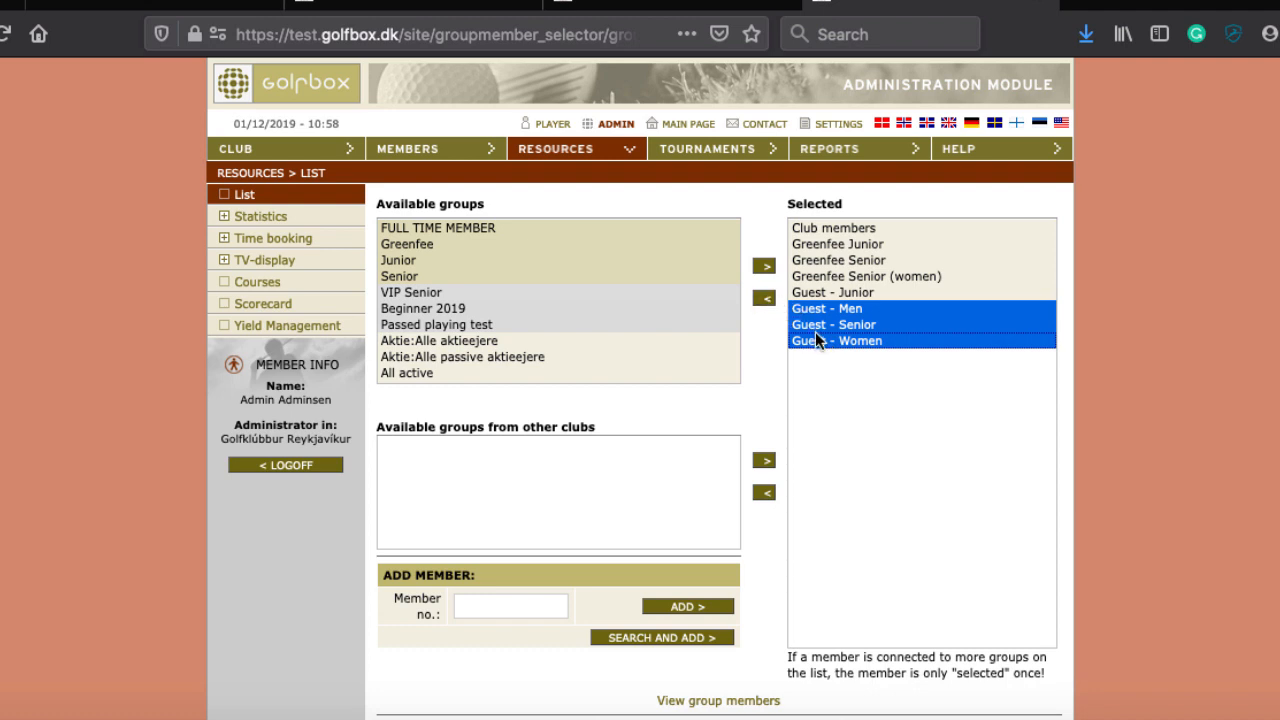
{"action": "left_click", "coordinate": [815, 336]}
{"action": "left_click", "coordinate": [813, 308], "text": "super"}
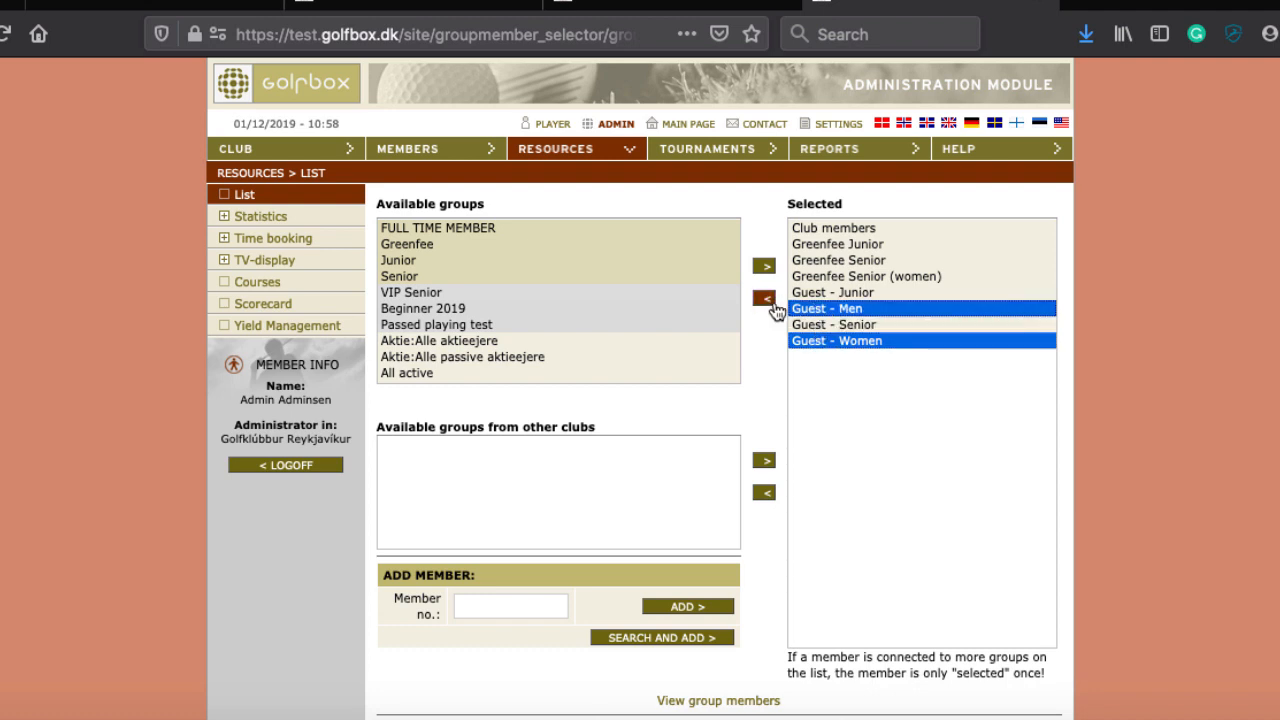
{"action": "left_click", "coordinate": [765, 299]}
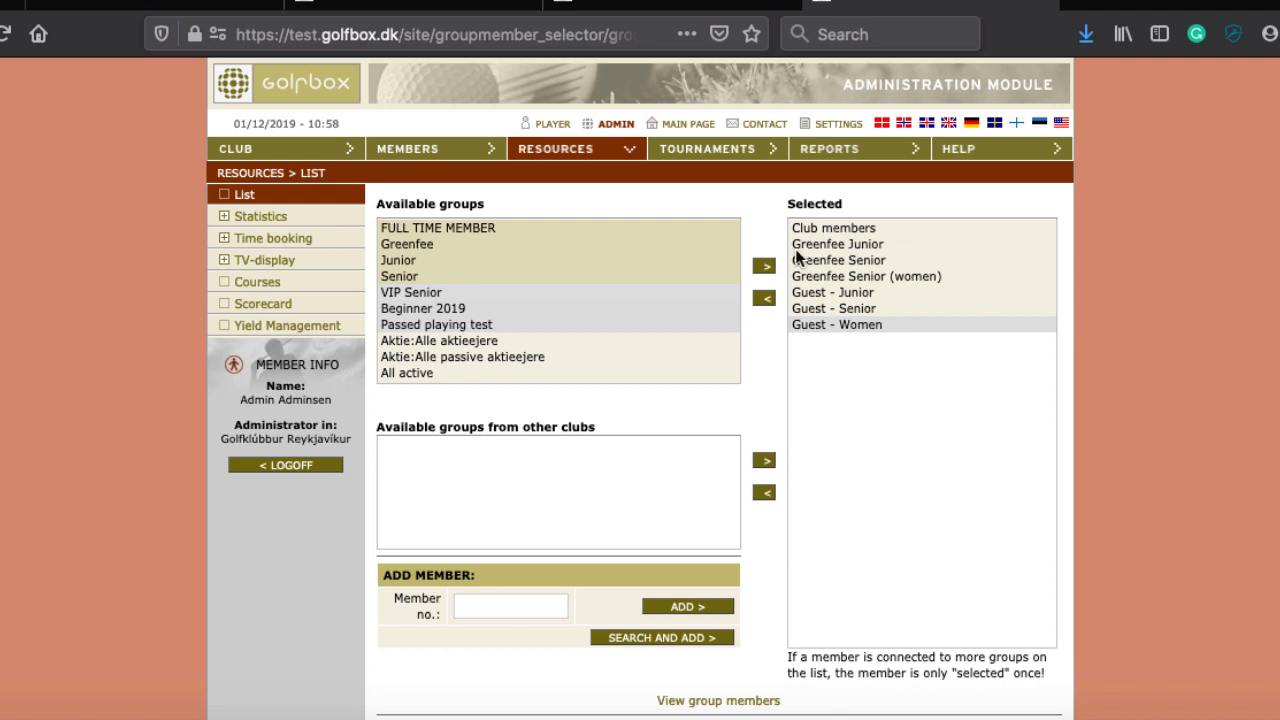
Step: Remove Greenfee Senior (women) and Guest - Women from the selected groups
{"action": "left_click", "coordinate": [810, 277]}
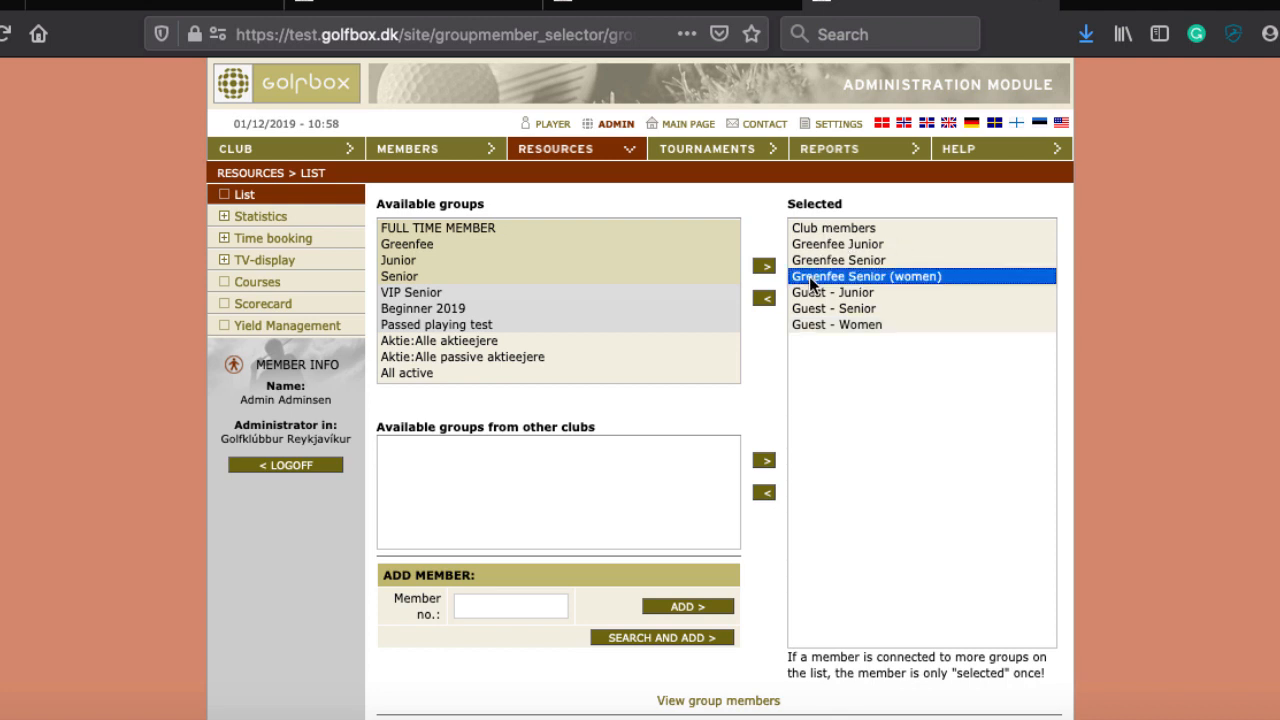
{"action": "left_click", "coordinate": [764, 299]}
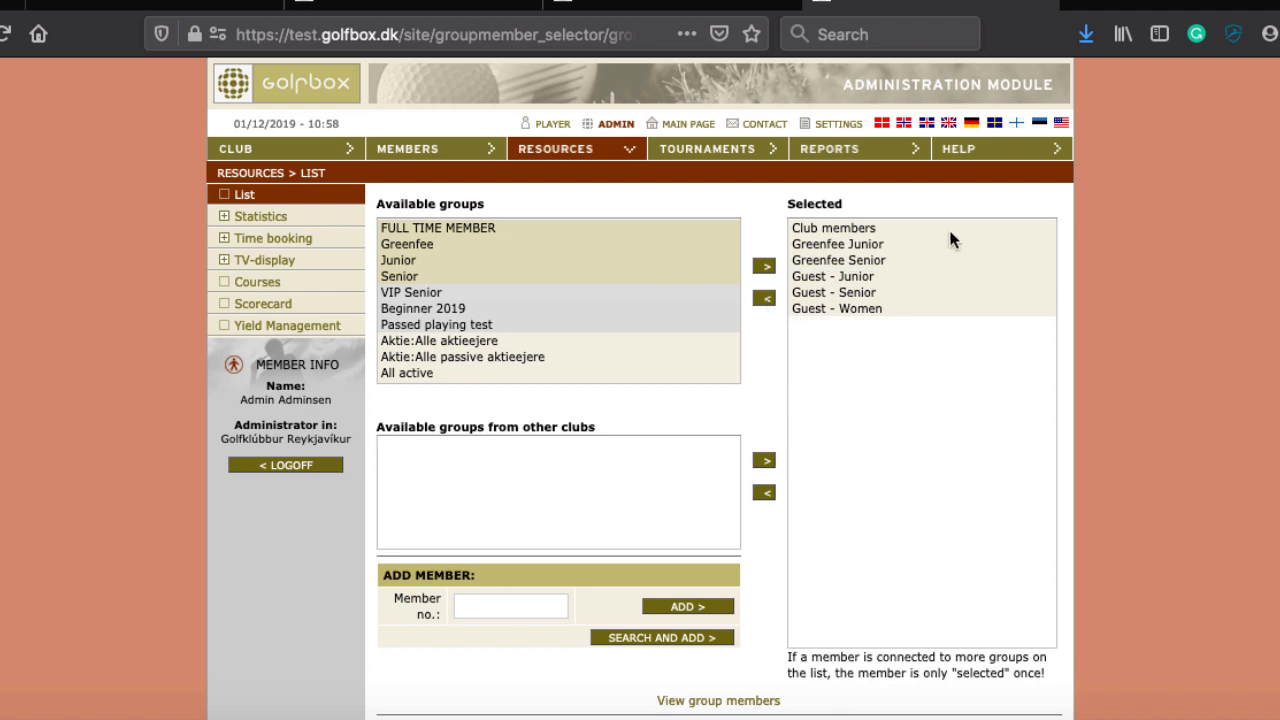
{"action": "left_click", "coordinate": [860, 297]}
{"action": "left_click", "coordinate": [855, 308]}
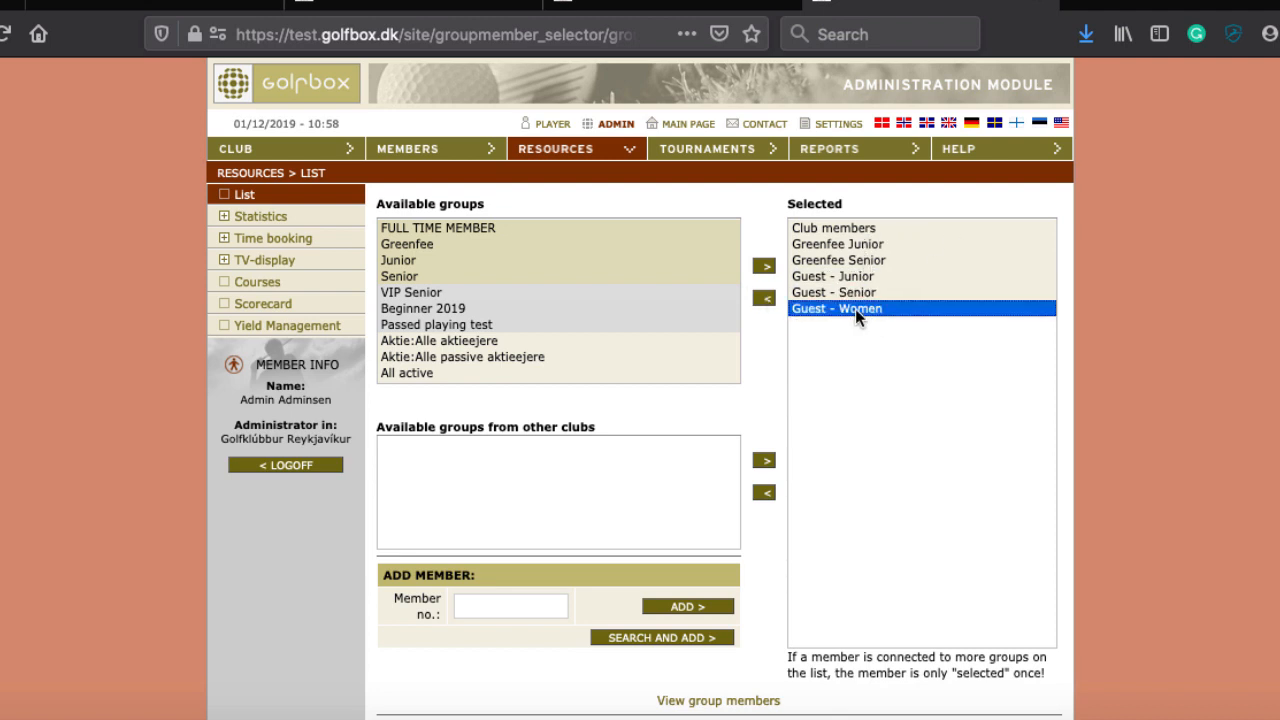
{"action": "left_click", "coordinate": [766, 298]}
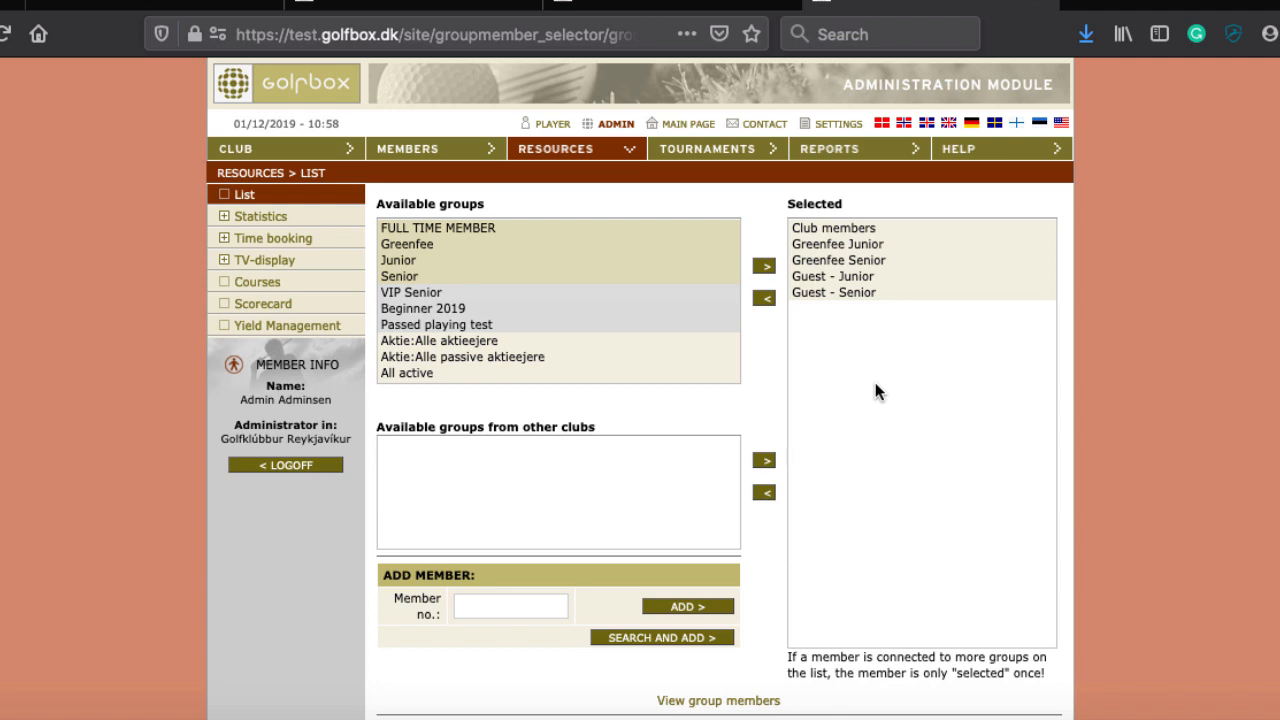
Step: Review the remaining groups, including Club members and Greenfee Junior, and confirm with OK
{"action": "left_click", "coordinate": [820, 260]}
{"action": "left_click", "coordinate": [825, 244]}
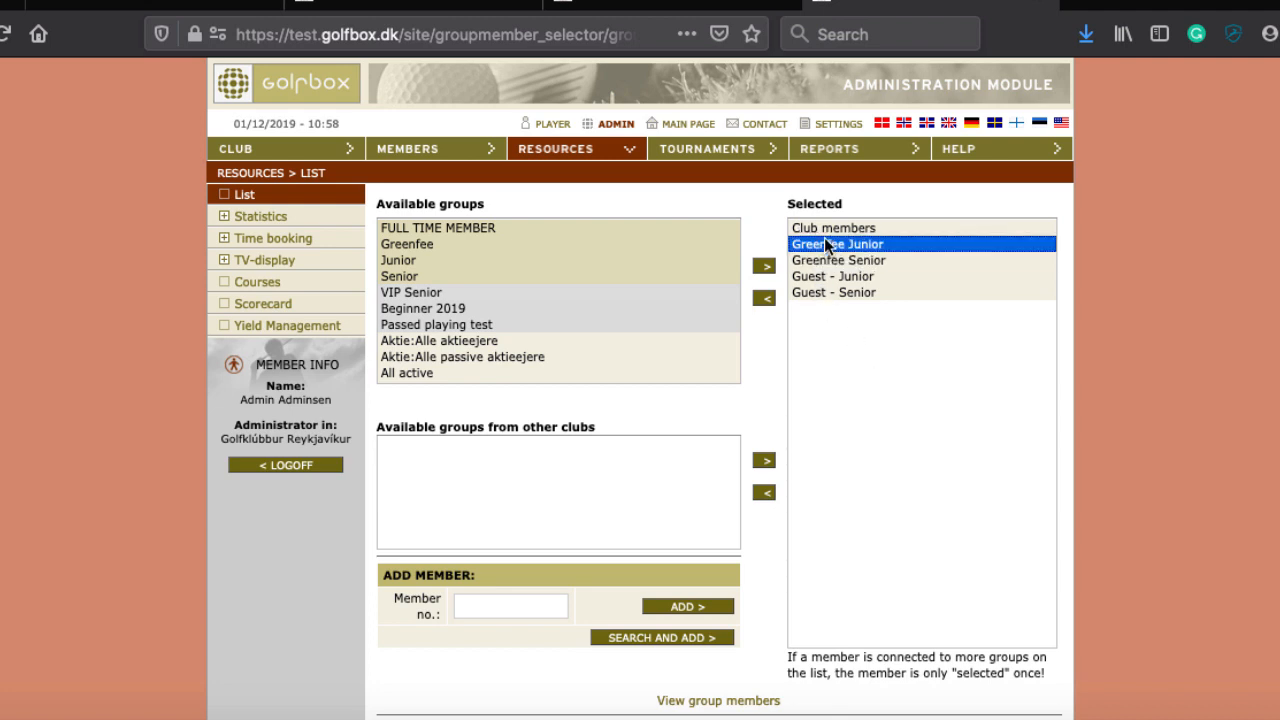
{"action": "left_click", "coordinate": [815, 260]}
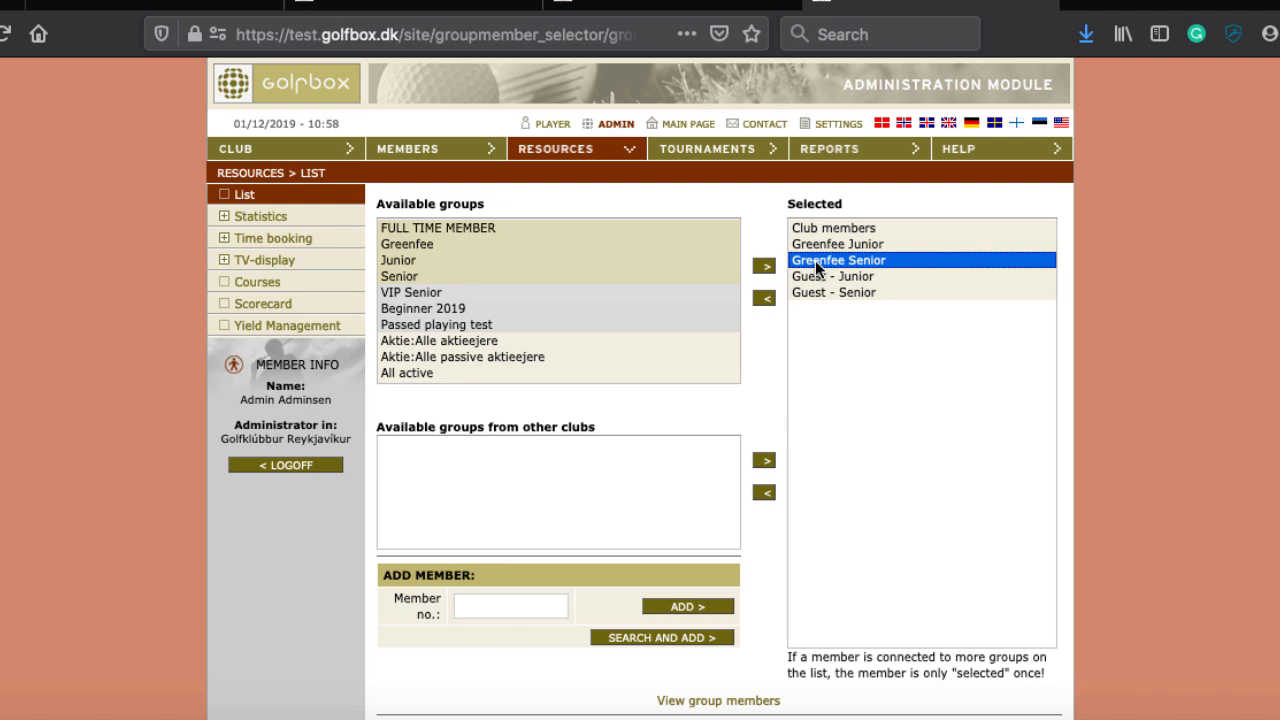
{"action": "left_click", "coordinate": [815, 276]}
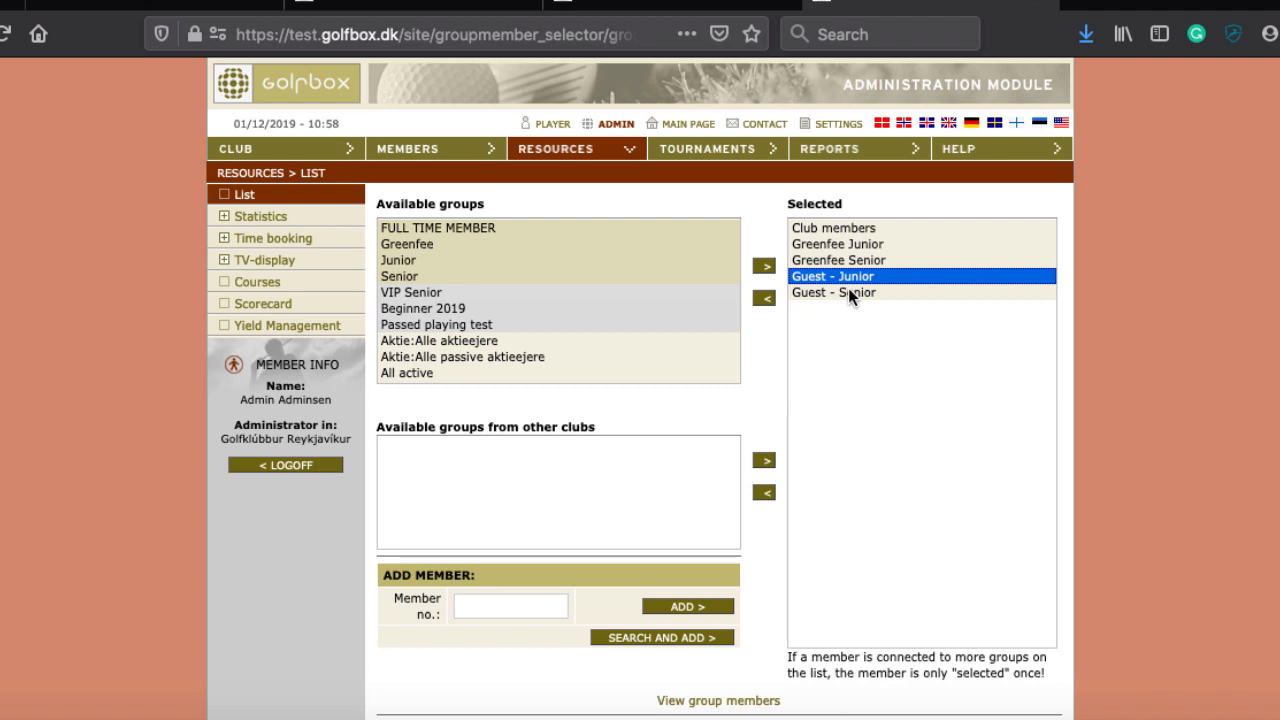
{"action": "left_click", "coordinate": [848, 290]}
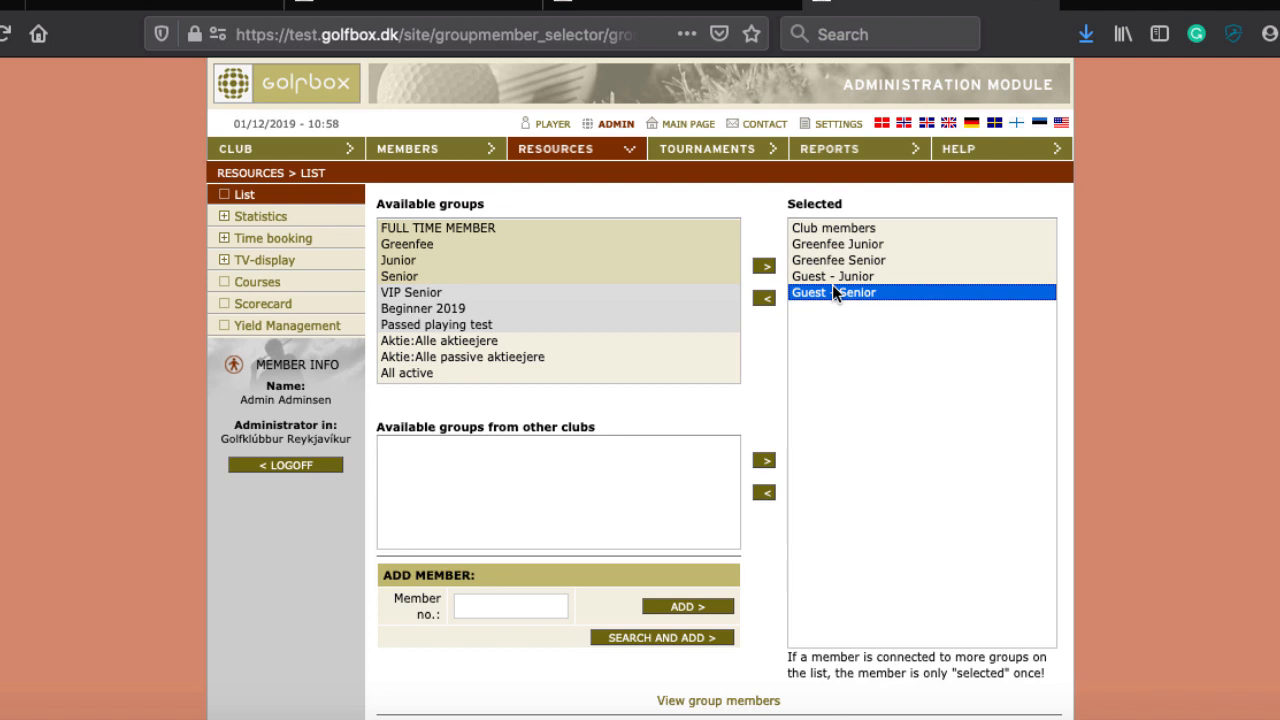
{"action": "scroll", "coordinate": [717, 368], "scroll_direction": "down", "scroll_amount": 3}
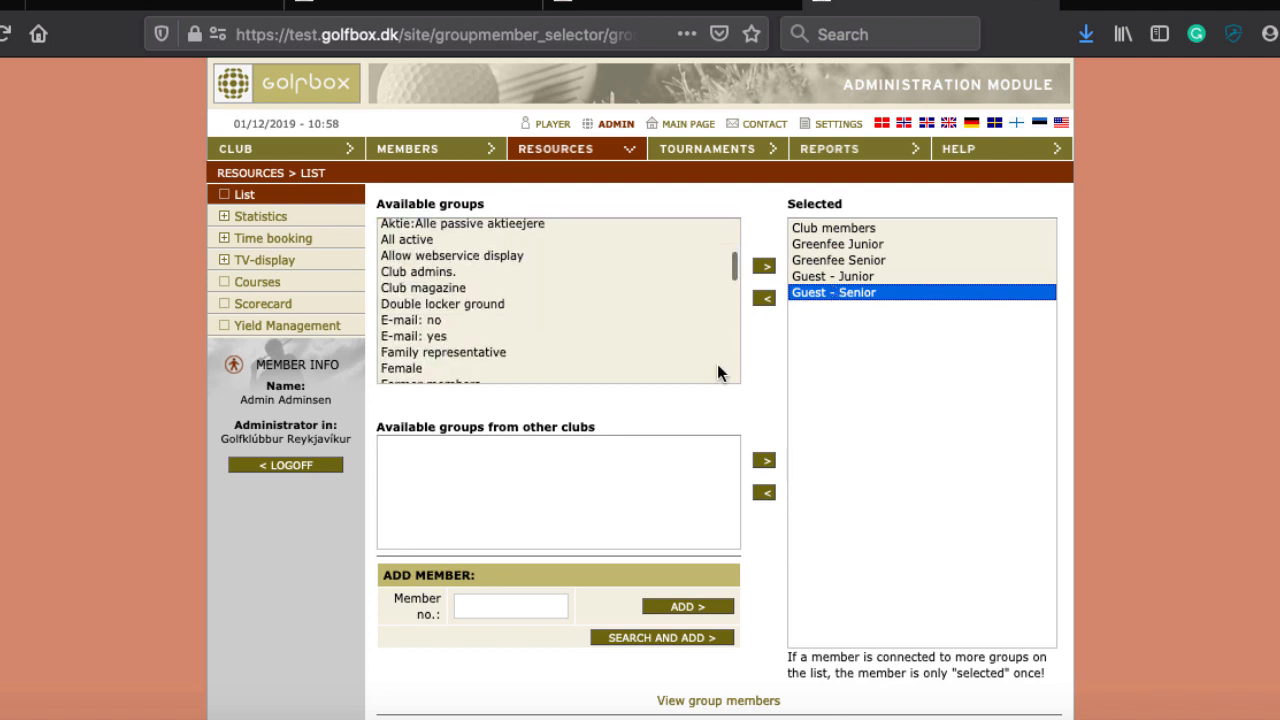
{"action": "scroll", "coordinate": [936, 406], "scroll_direction": "down", "scroll_amount": 1}
{"action": "scroll", "coordinate": [507, 207], "scroll_direction": "up", "scroll_amount": 1}
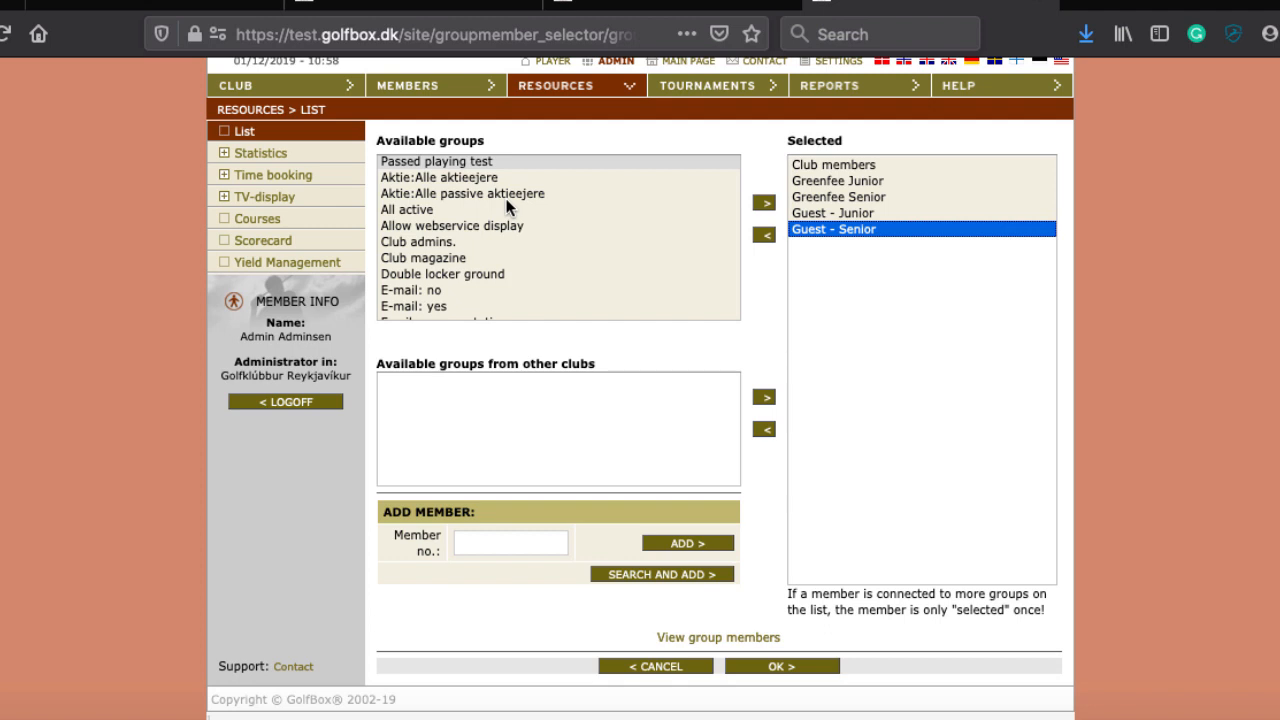
{"action": "scroll", "coordinate": [479, 207], "scroll_direction": "down", "scroll_amount": 2}
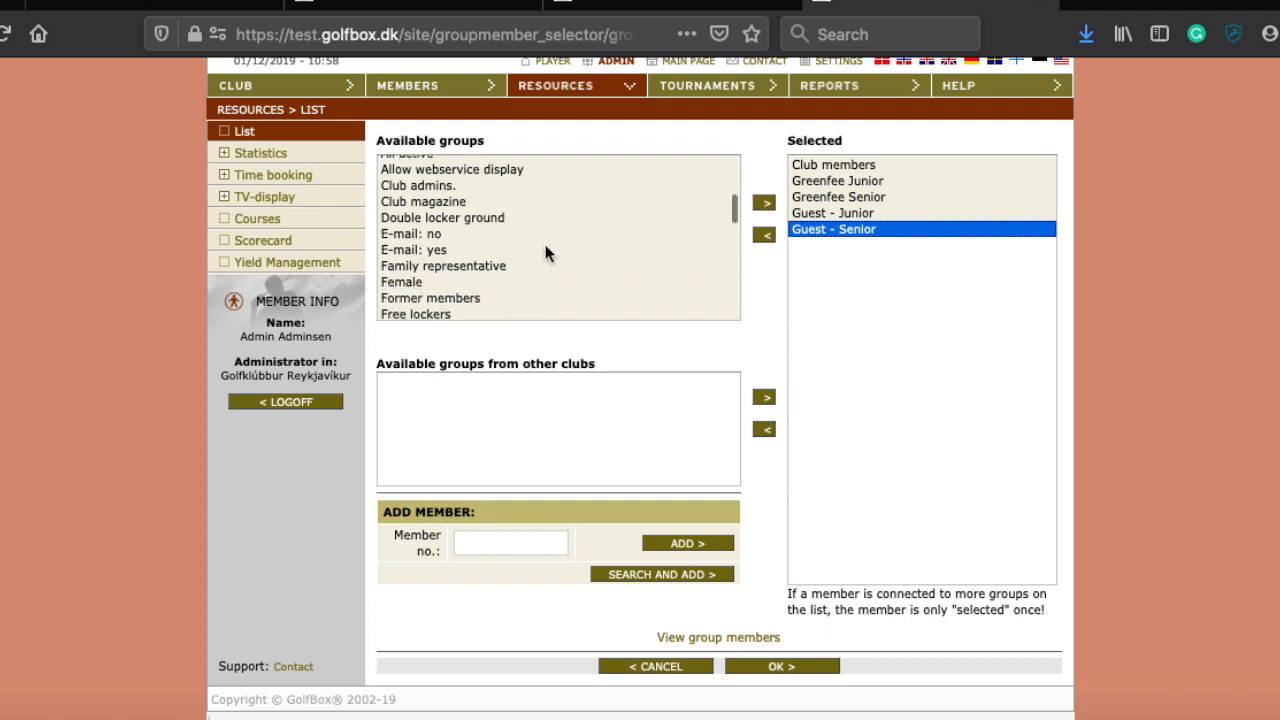
{"action": "scroll", "coordinate": [783, 296], "scroll_direction": "down", "scroll_amount": 1}
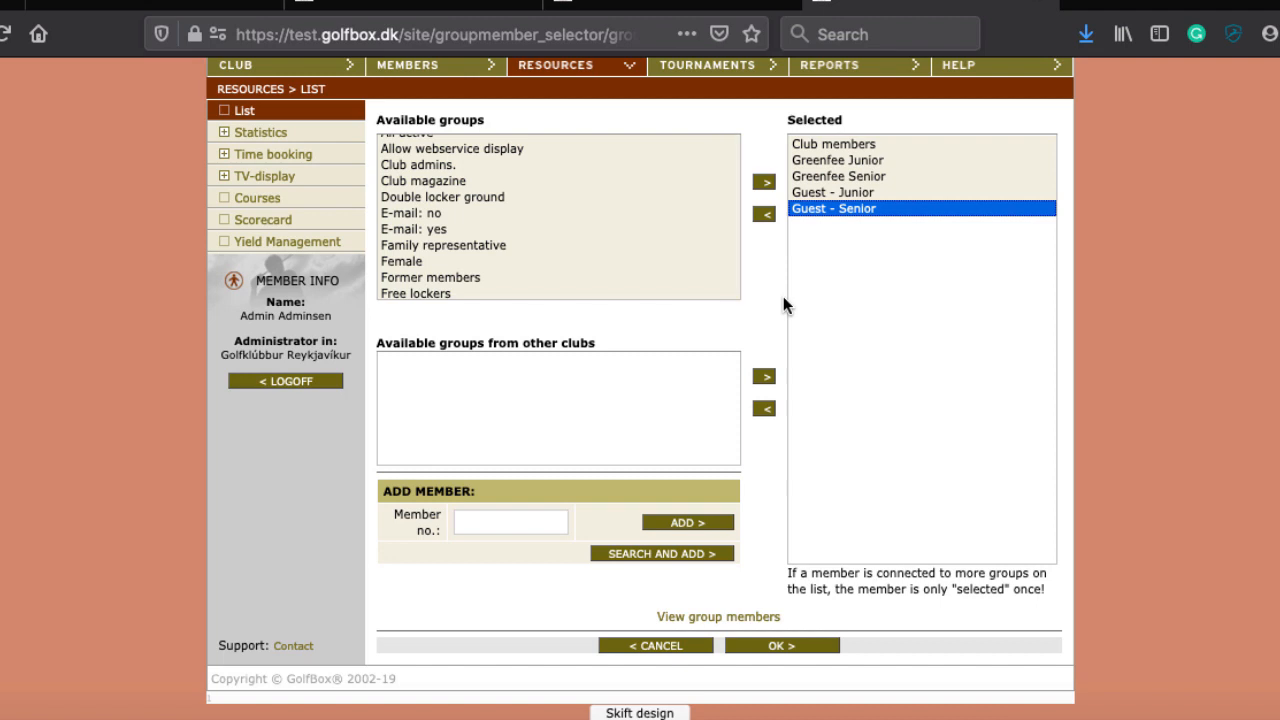
{"action": "left_click", "coordinate": [781, 647]}
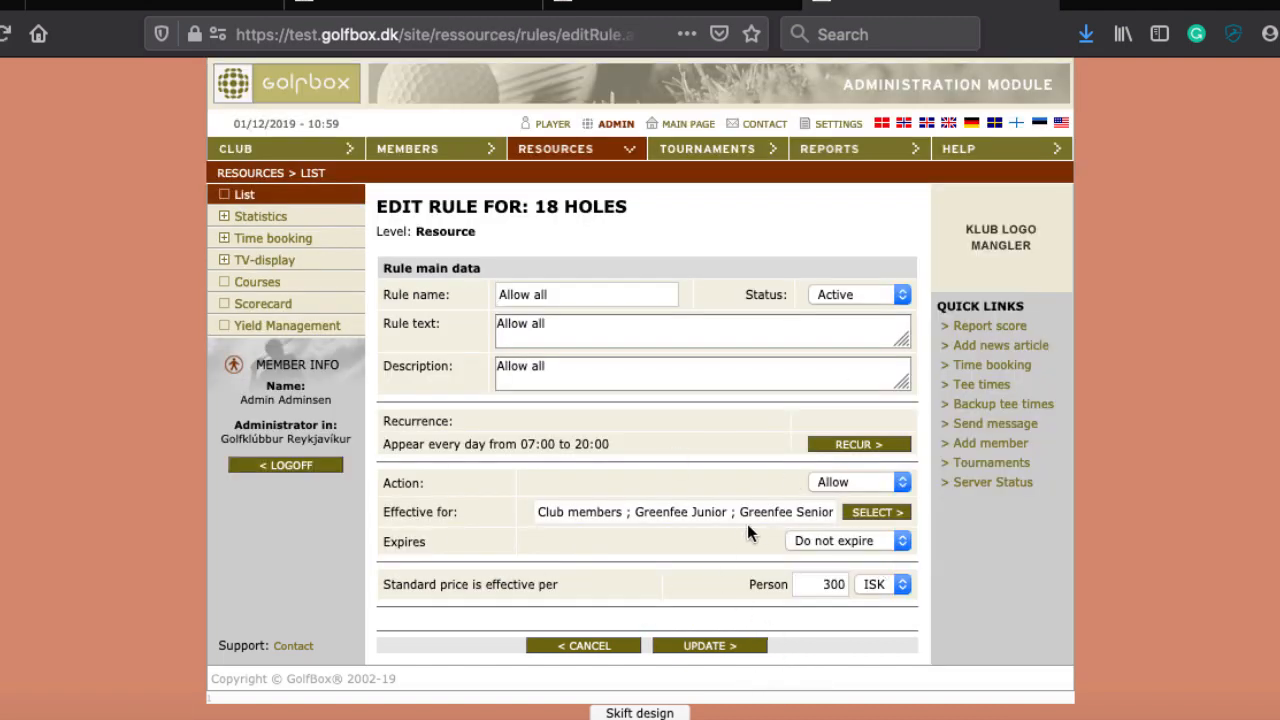
{"action": "left_click", "coordinate": [822, 546]}
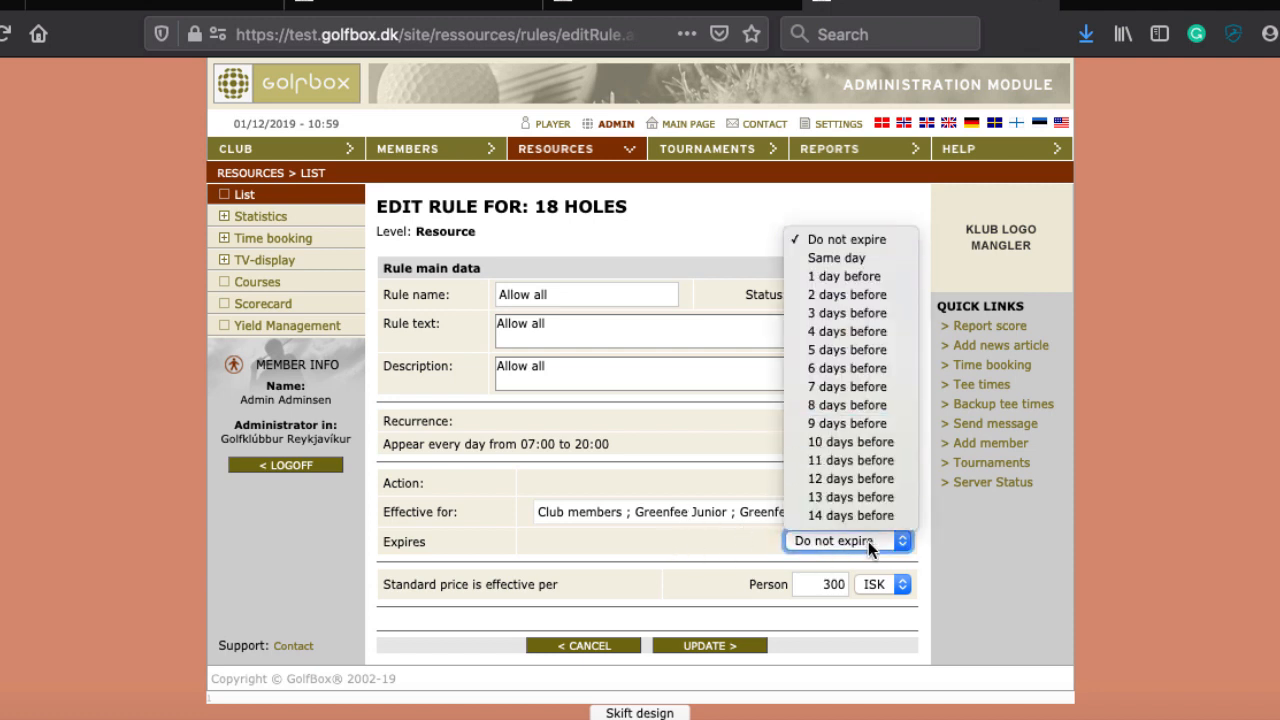
{"action": "left_click", "coordinate": [743, 543]}
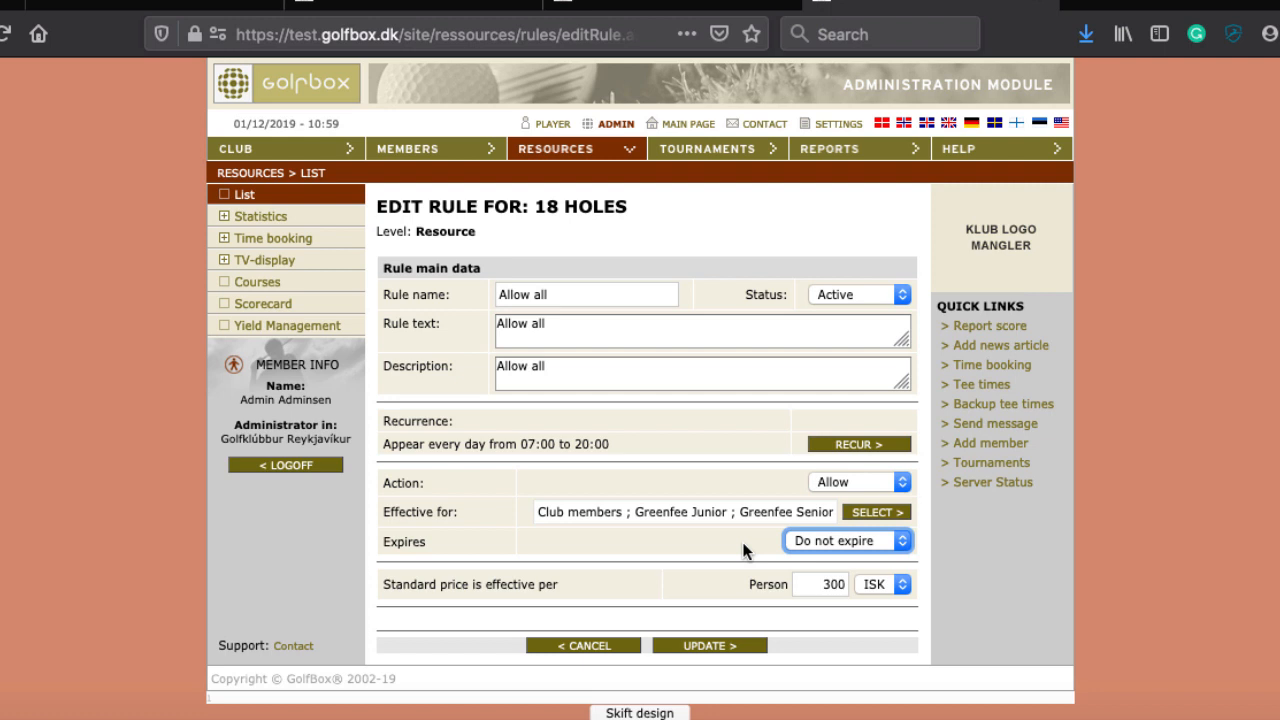
{"action": "left_click", "coordinate": [845, 484]}
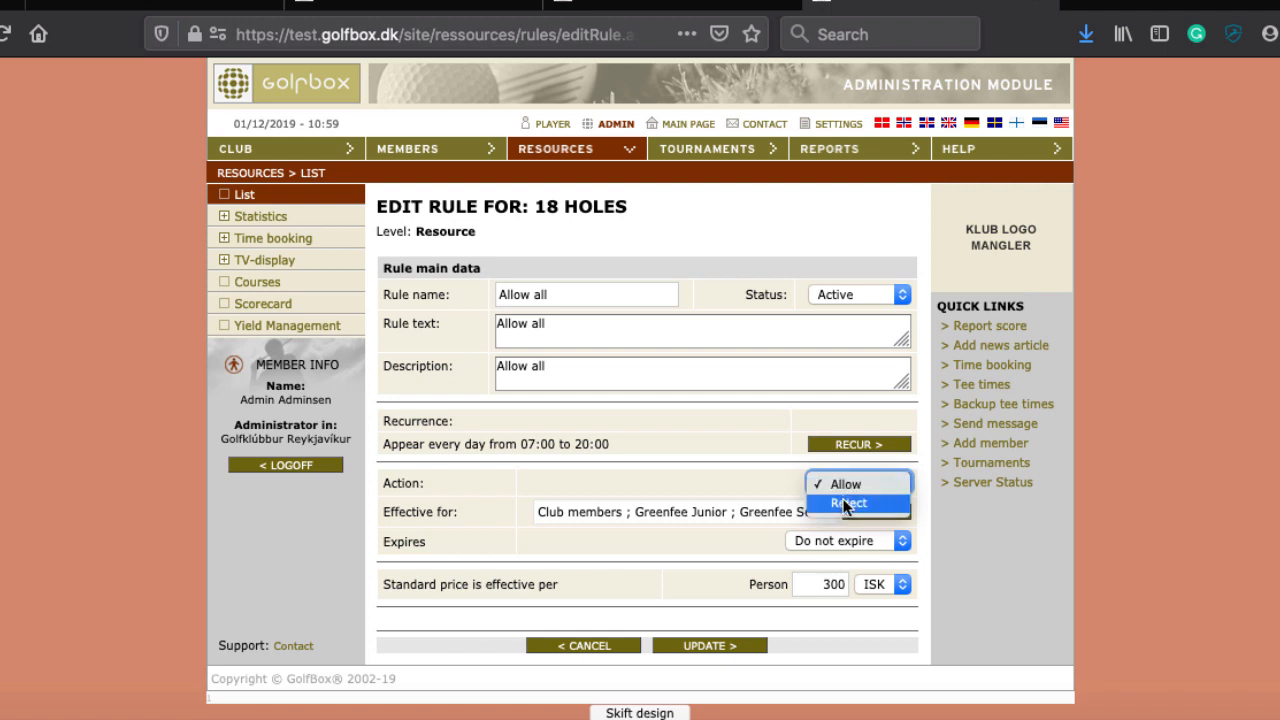
{"action": "left_click", "coordinate": [652, 566]}
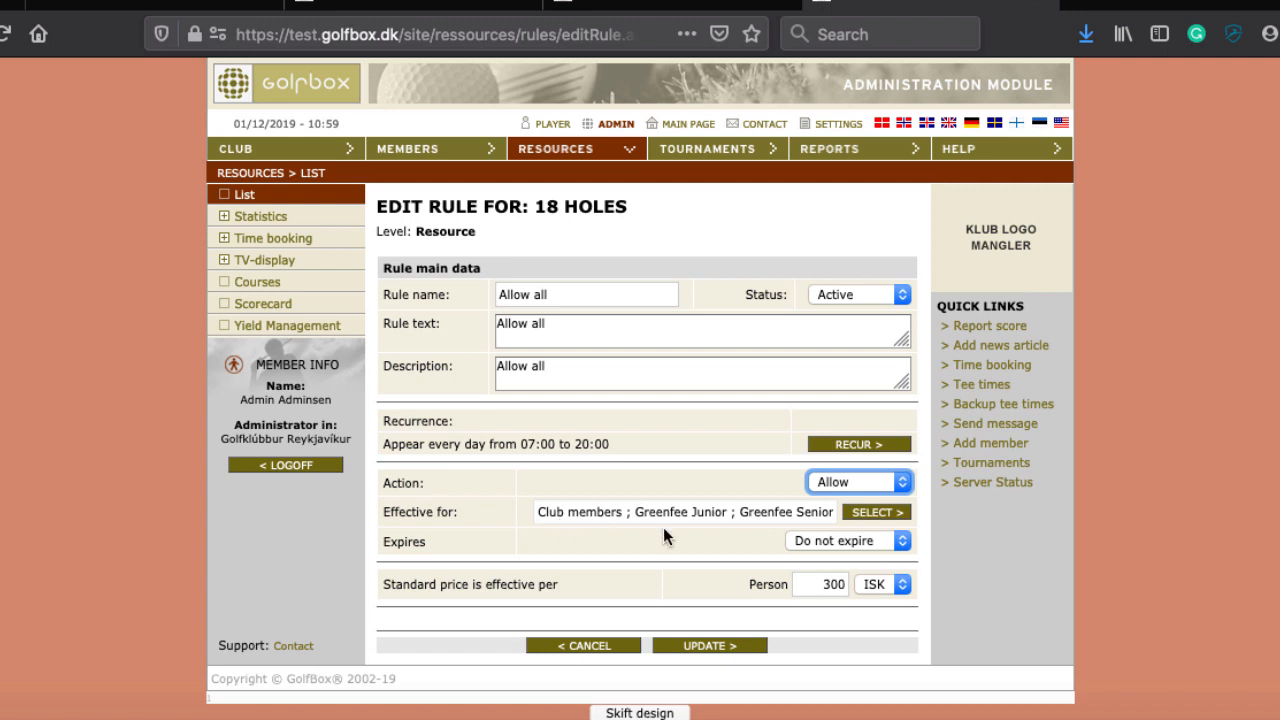
{"action": "left_click", "coordinate": [832, 540]}
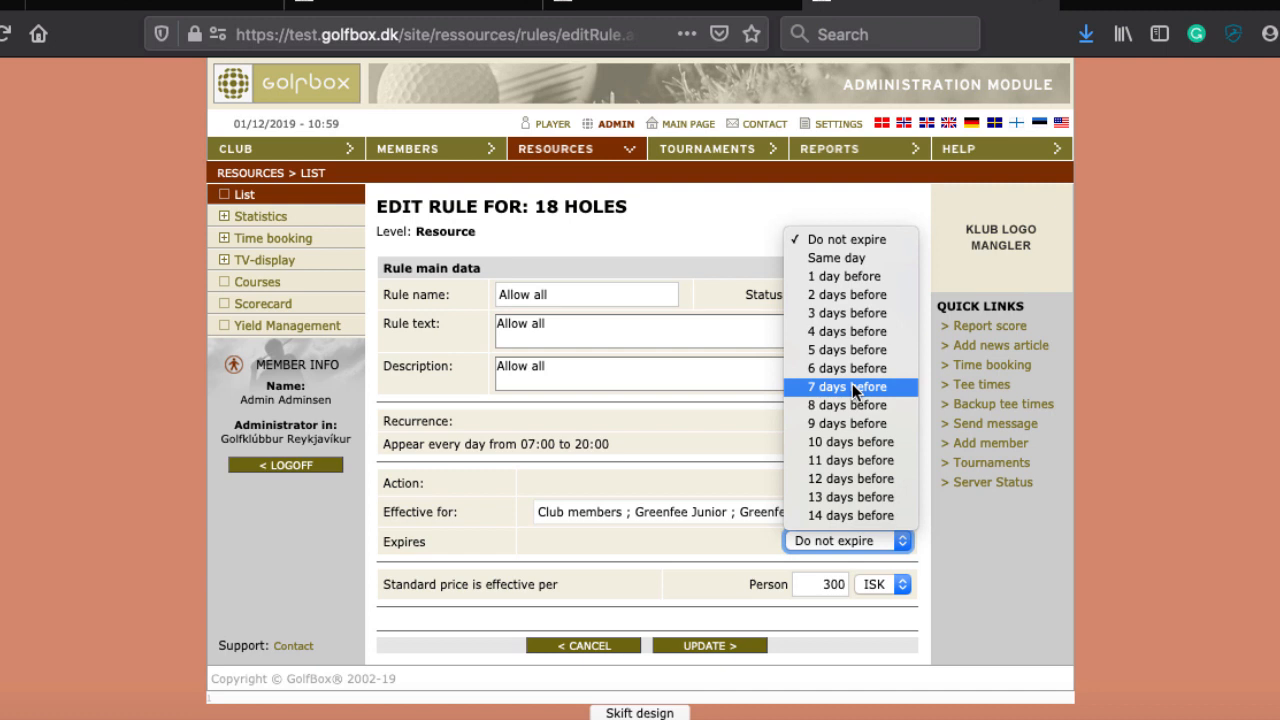
{"action": "left_click", "coordinate": [628, 416]}
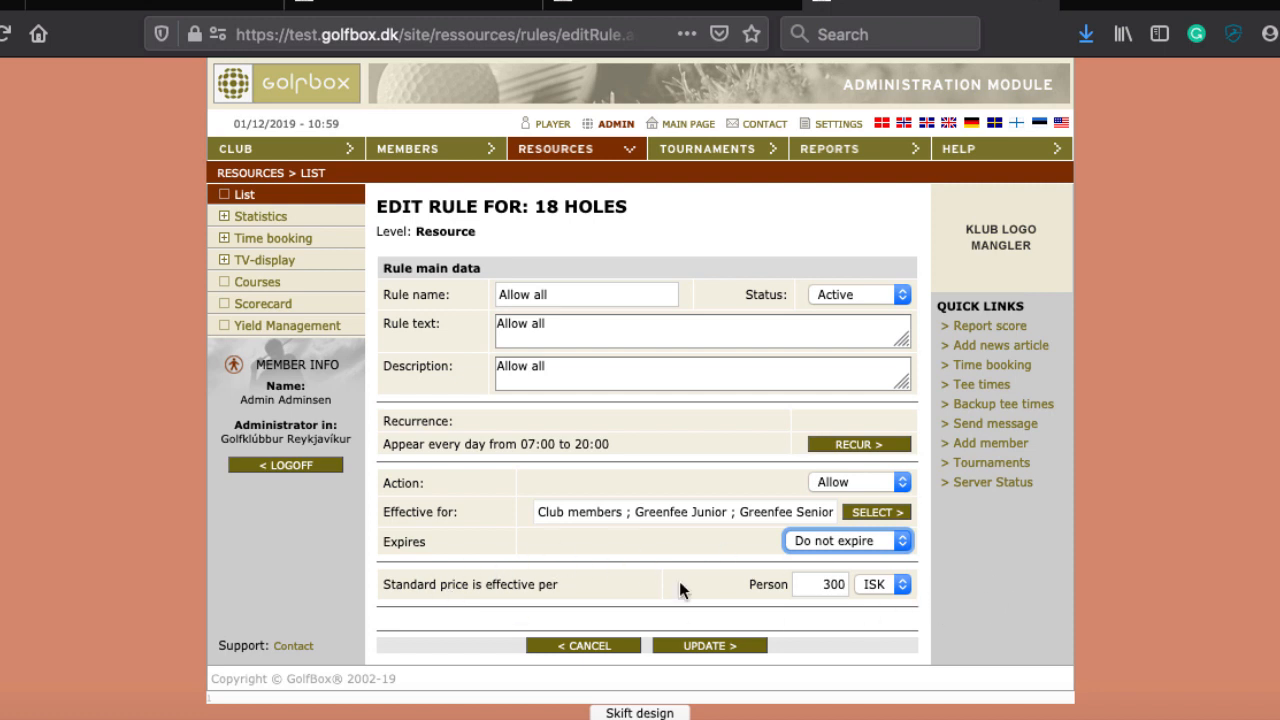
Step: Save the 'Allow all' rule and view the Helsingør Golf Club 18-hole time booking grid
{"action": "left_click", "coordinate": [728, 646]}
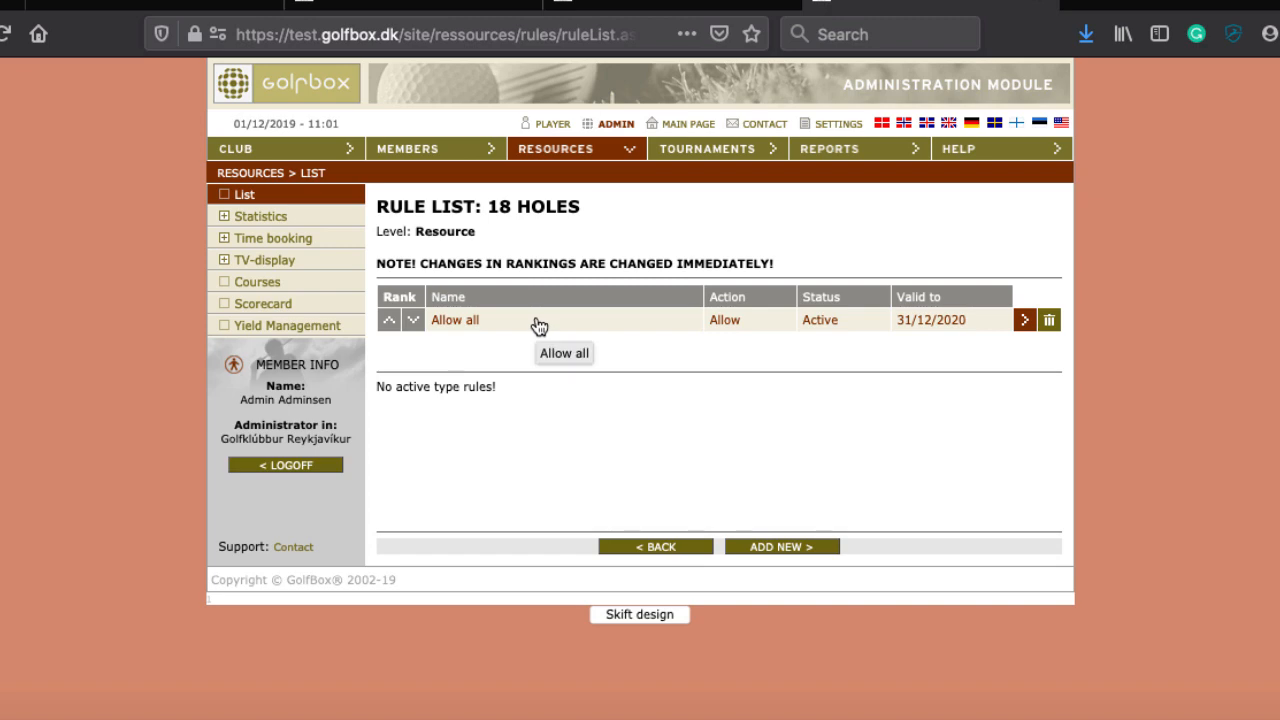
{"action": "left_click", "coordinate": [415, 3]}
{"action": "scroll", "coordinate": [700, 277], "scroll_direction": "down", "scroll_amount": 2}
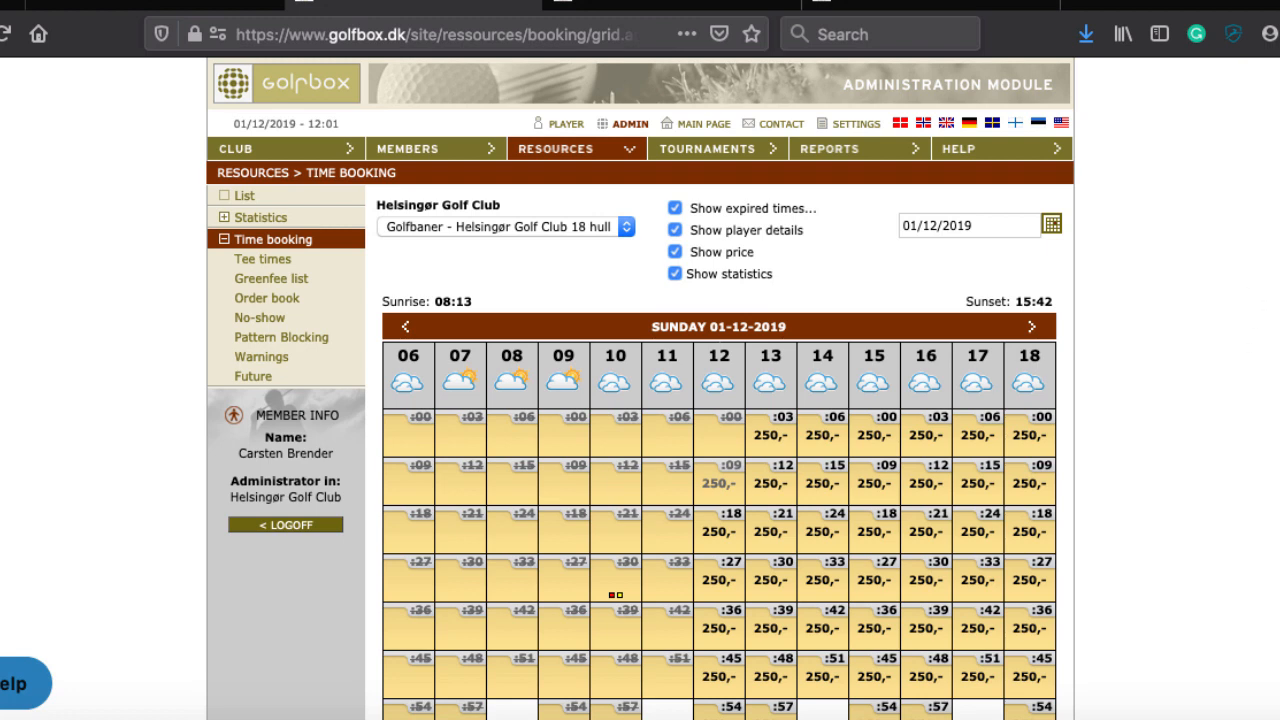
Step: Open the 18 huller rule list, view the 'Afvis gf hcp gæster hverdag/we' rule, and cancel
{"action": "left_click", "coordinate": [593, 149]}
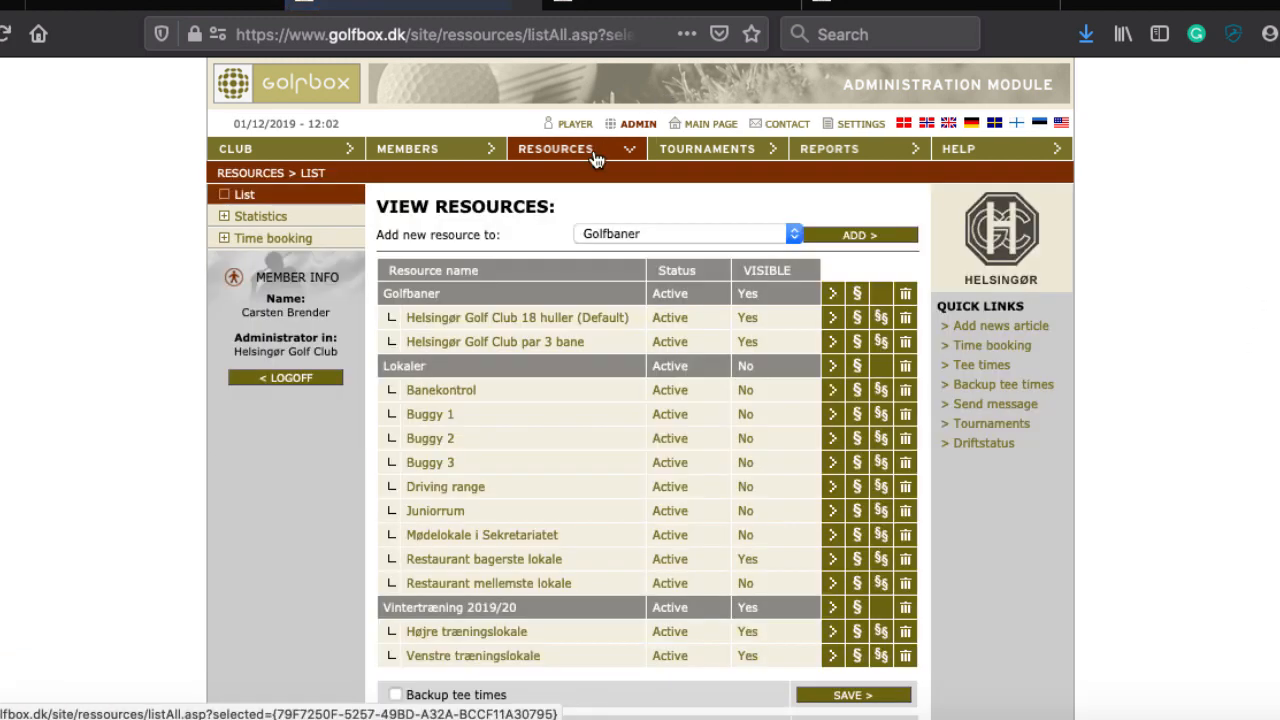
{"action": "left_click", "coordinate": [856, 320]}
{"action": "scroll", "coordinate": [1213, 395], "scroll_direction": "down", "scroll_amount": 1}
{"action": "scroll", "coordinate": [1213, 391], "scroll_direction": "down", "scroll_amount": 2}
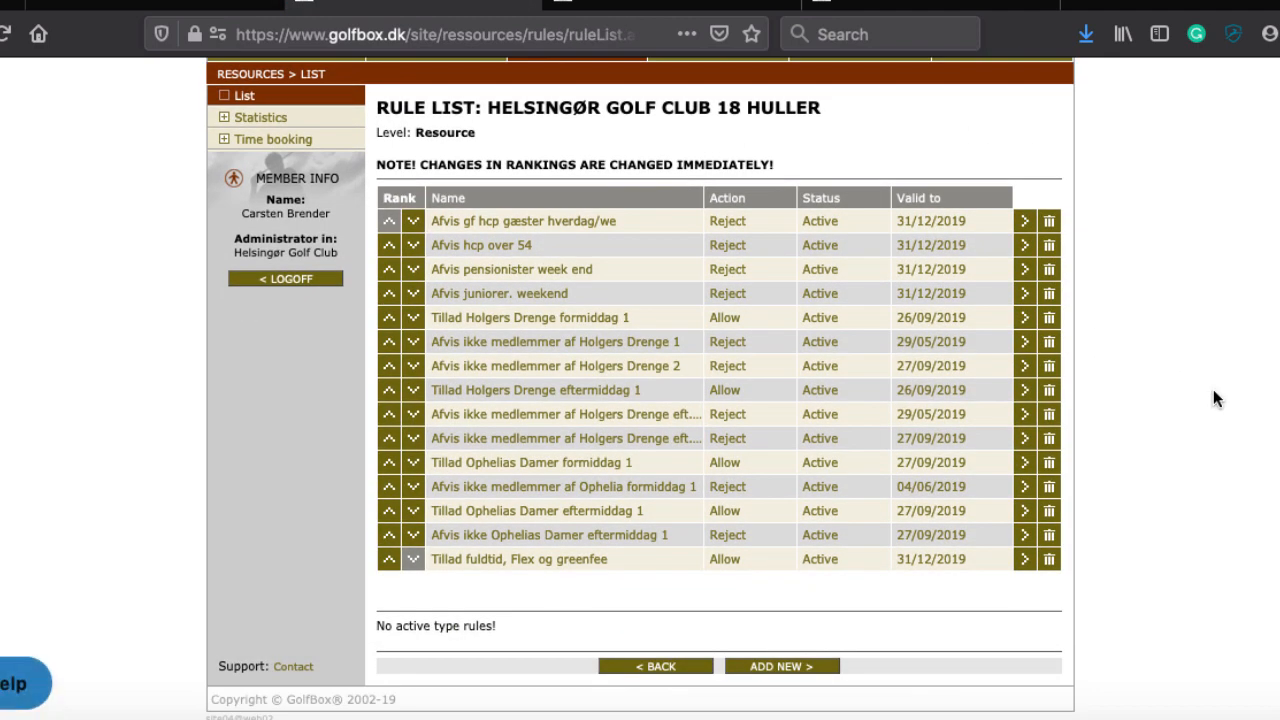
{"action": "left_click", "coordinate": [551, 224]}
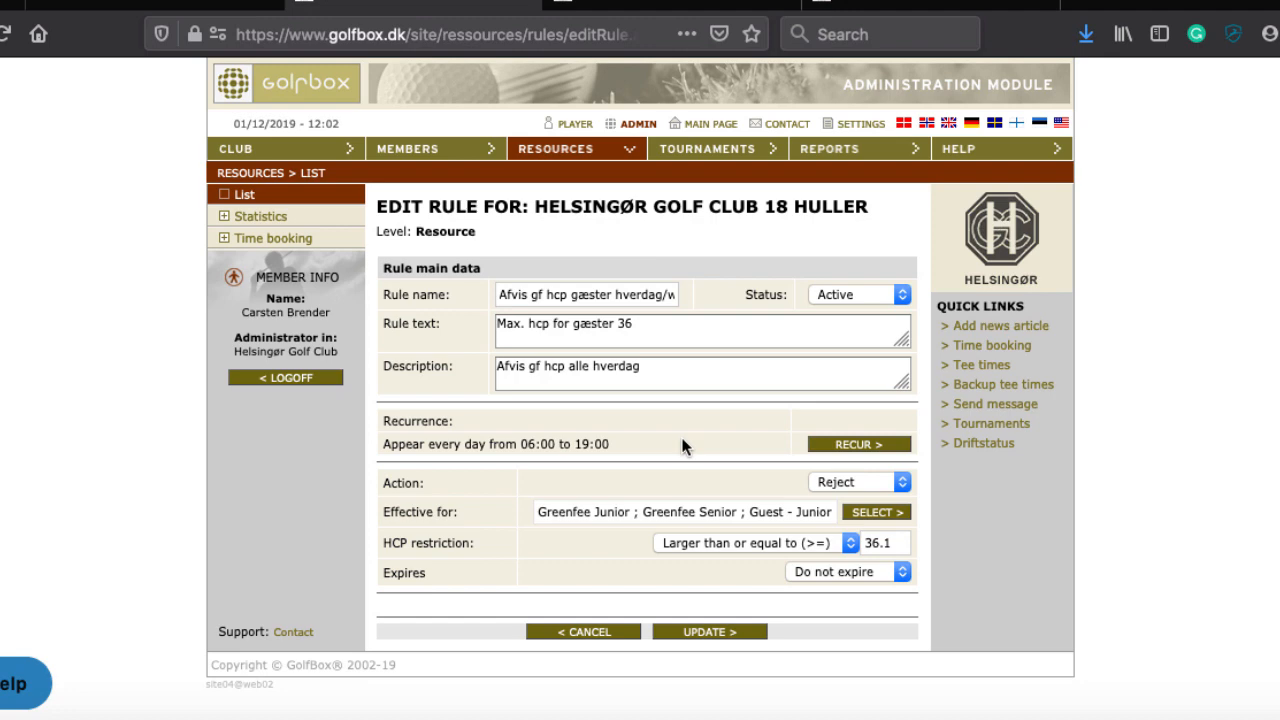
{"action": "left_click", "coordinate": [572, 627]}
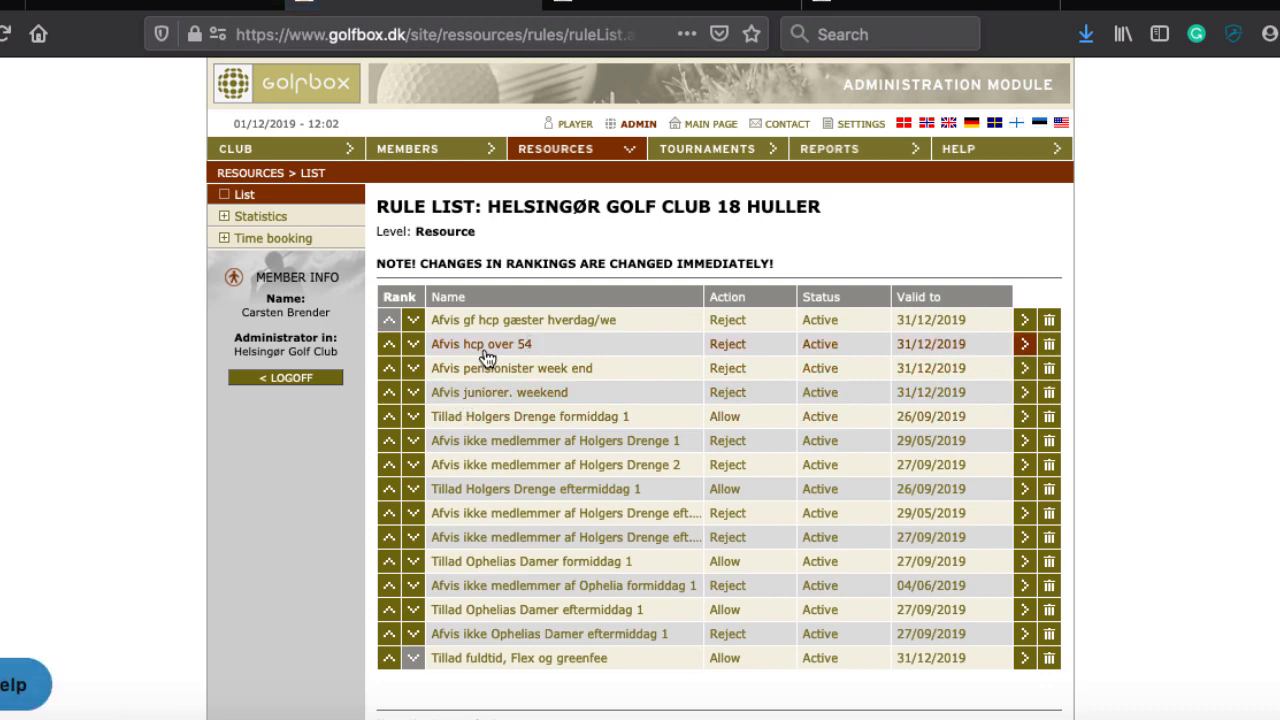
{"action": "left_click", "coordinate": [460, 348]}
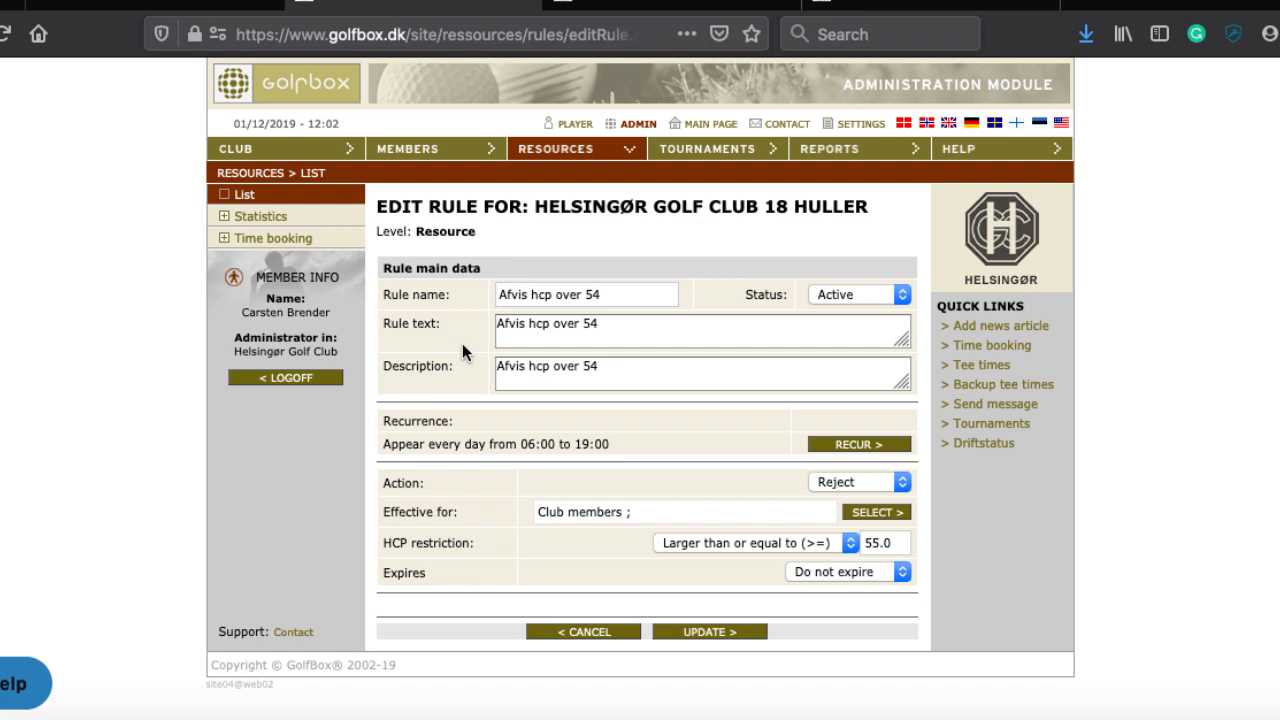
{"action": "left_click", "coordinate": [591, 636]}
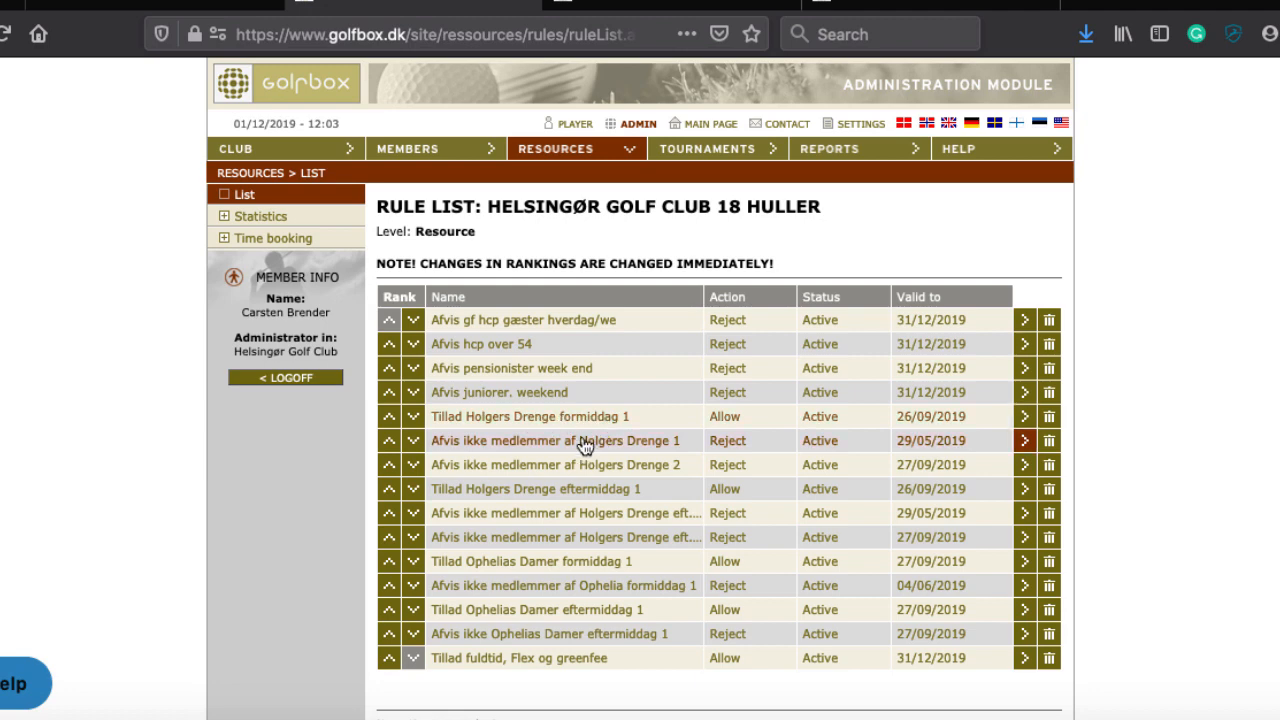
{"action": "left_click", "coordinate": [585, 444]}
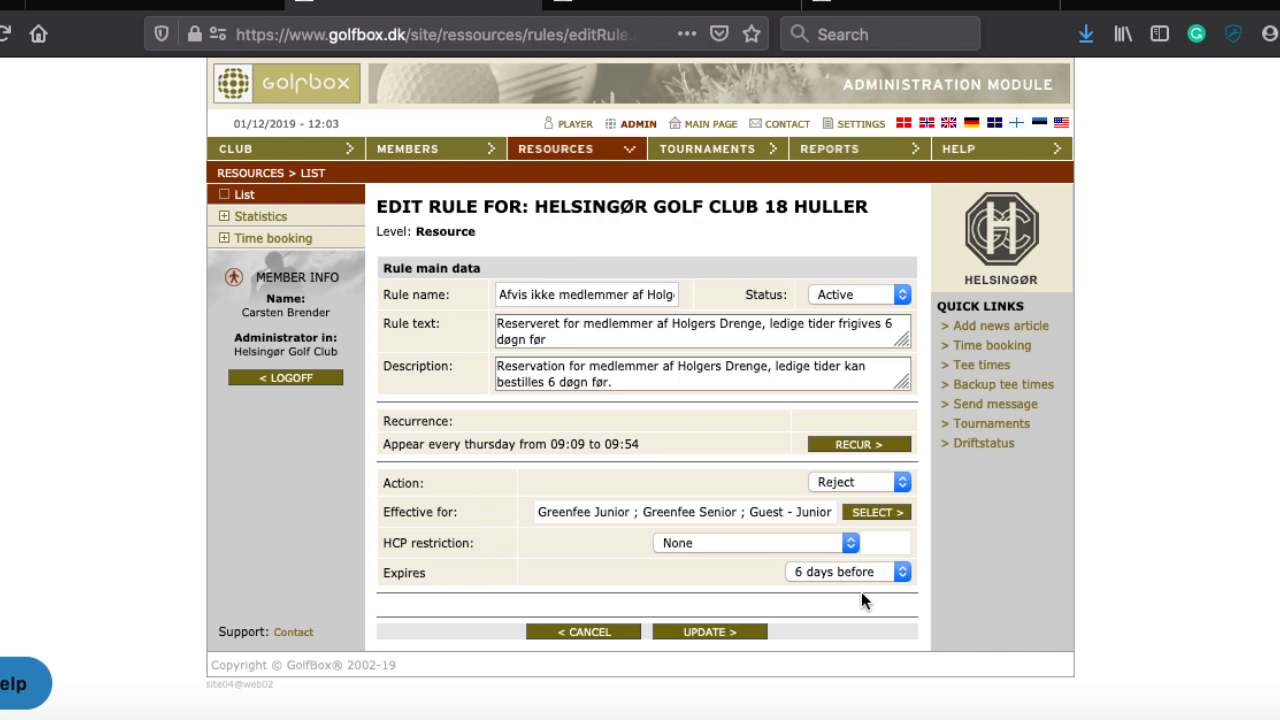
{"action": "left_click", "coordinate": [585, 634]}
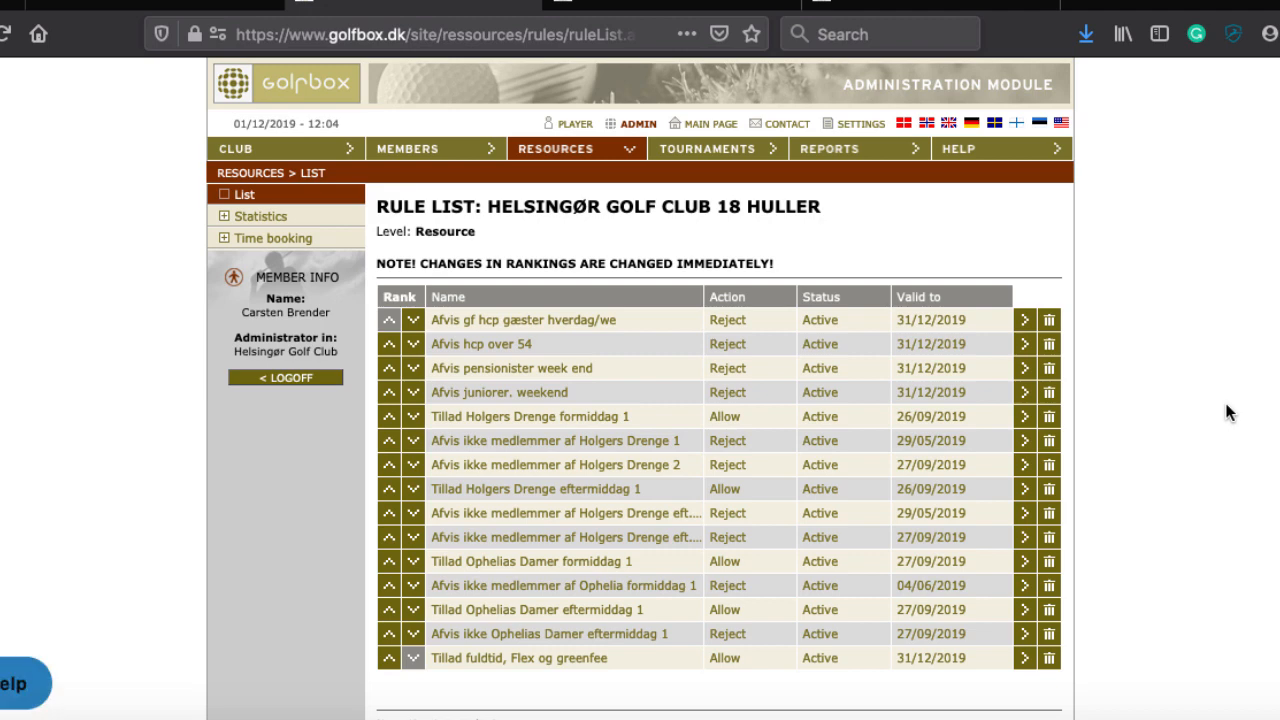
Step: Look through the 18 Holes rule list, then return to View Resources
{"action": "scroll", "coordinate": [1228, 410], "scroll_direction": "down", "scroll_amount": 2}
{"action": "scroll", "coordinate": [1228, 412], "scroll_direction": "down", "scroll_amount": 1}
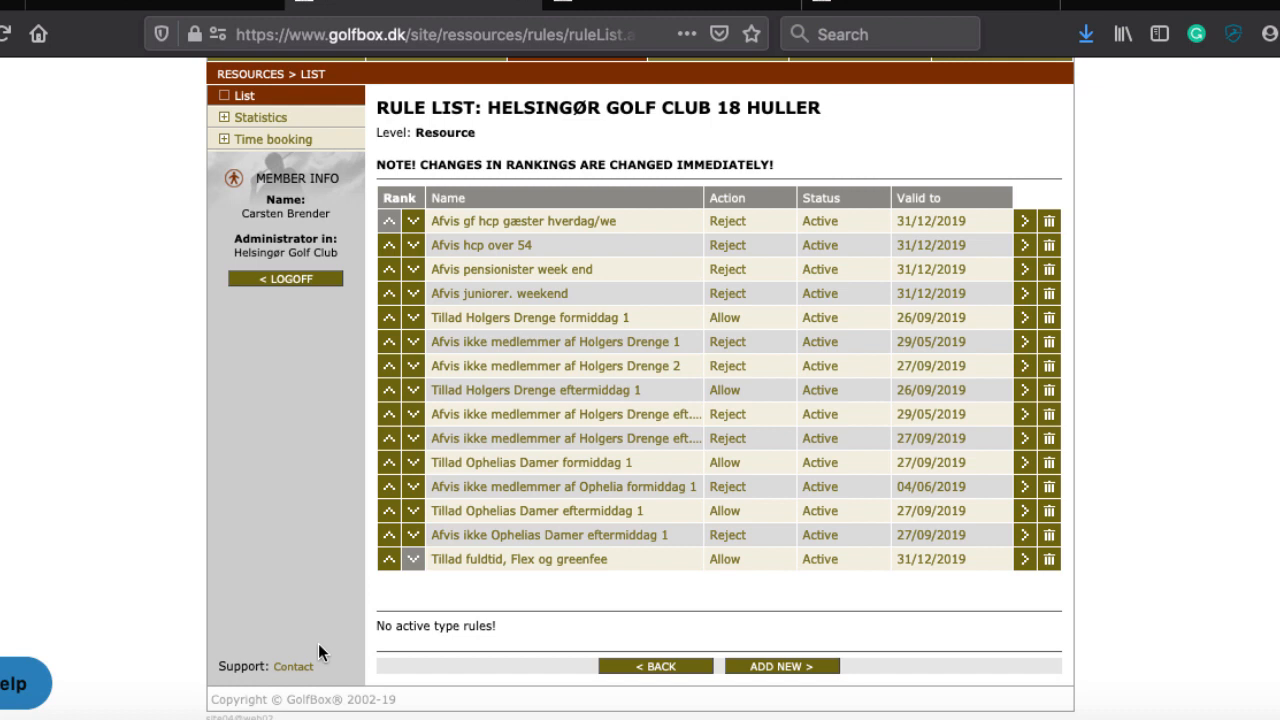
{"action": "scroll", "coordinate": [568, 222], "scroll_direction": "up", "scroll_amount": 2}
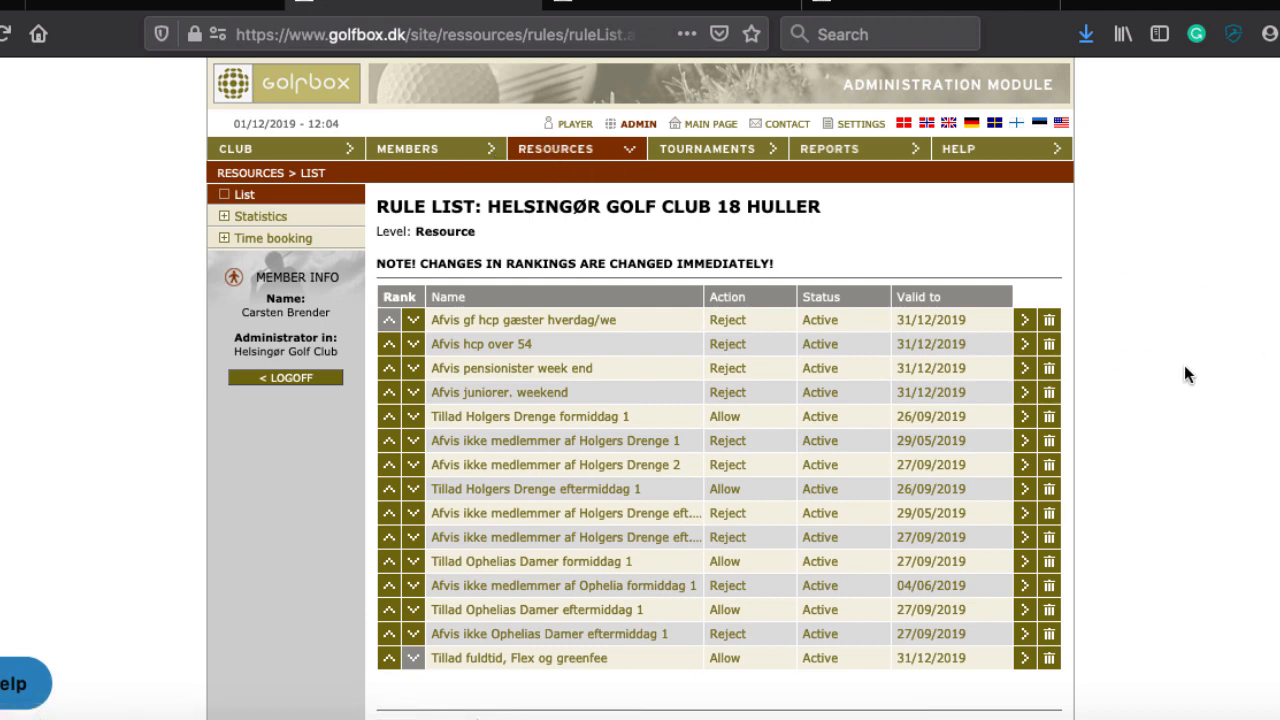
{"action": "scroll", "coordinate": [1186, 367], "scroll_direction": "down", "scroll_amount": 1}
{"action": "left_click", "coordinate": [586, 160]}
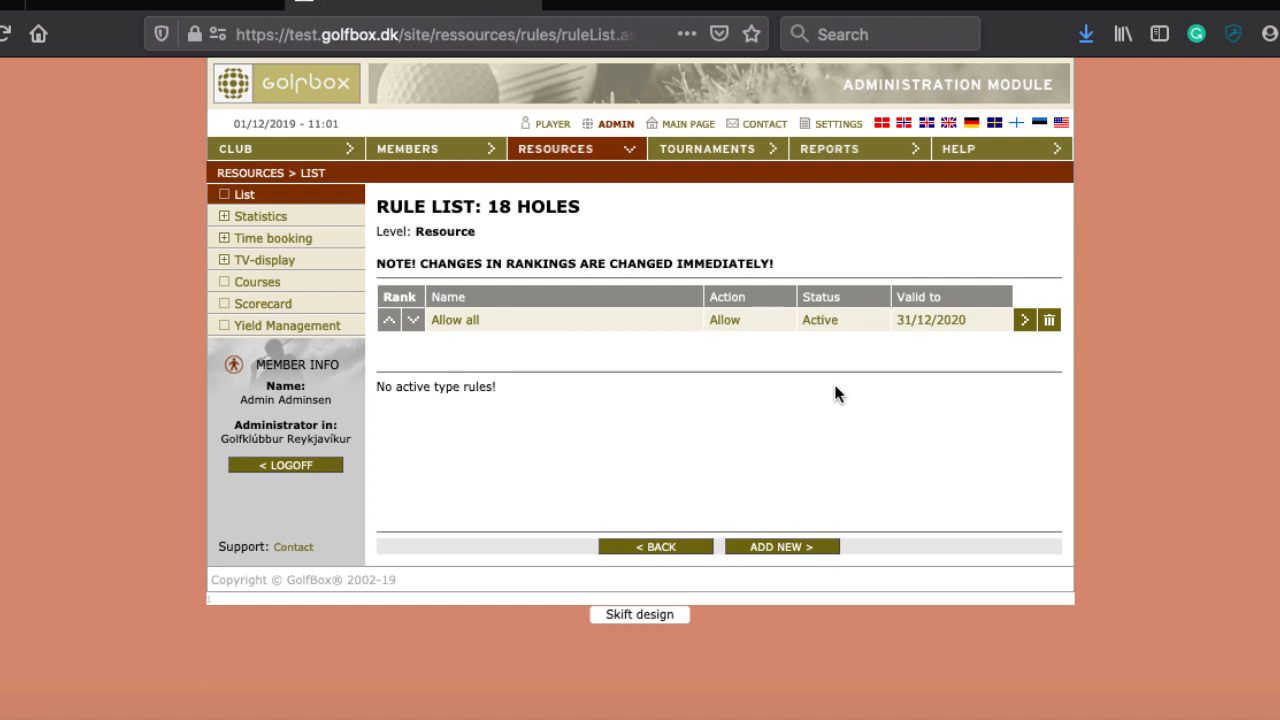
Step: Return from the 18 holes rule list to the View Resources list via the RESOURCES menu
{"action": "left_click", "coordinate": [560, 149]}
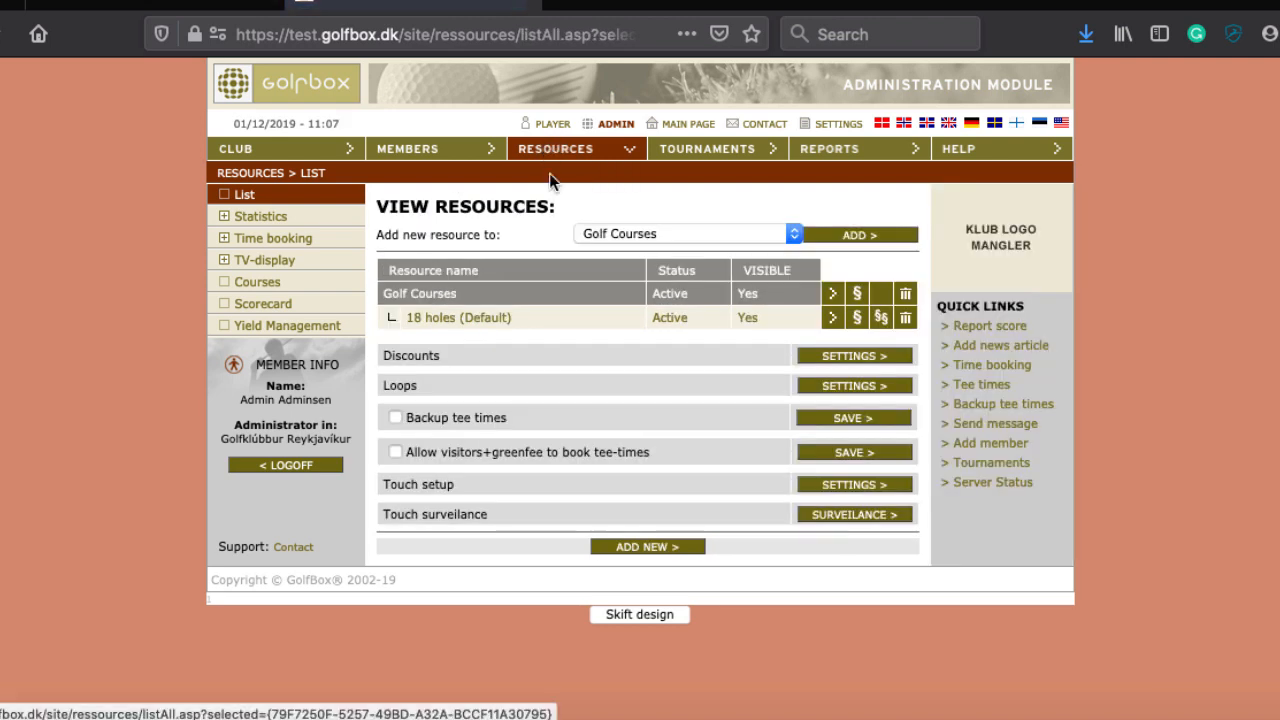
Step: Open Yield Management from the left-hand menu to see the 18 holes course's weekly status
{"action": "left_click", "coordinate": [272, 332]}
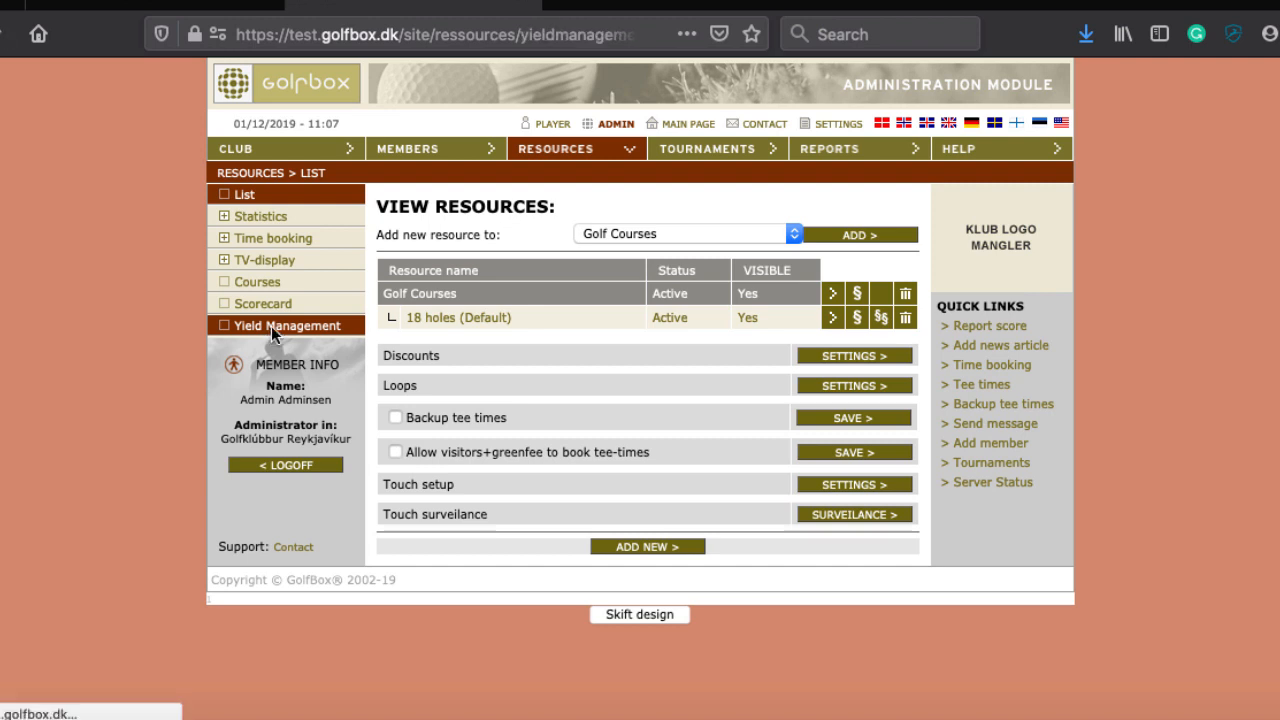
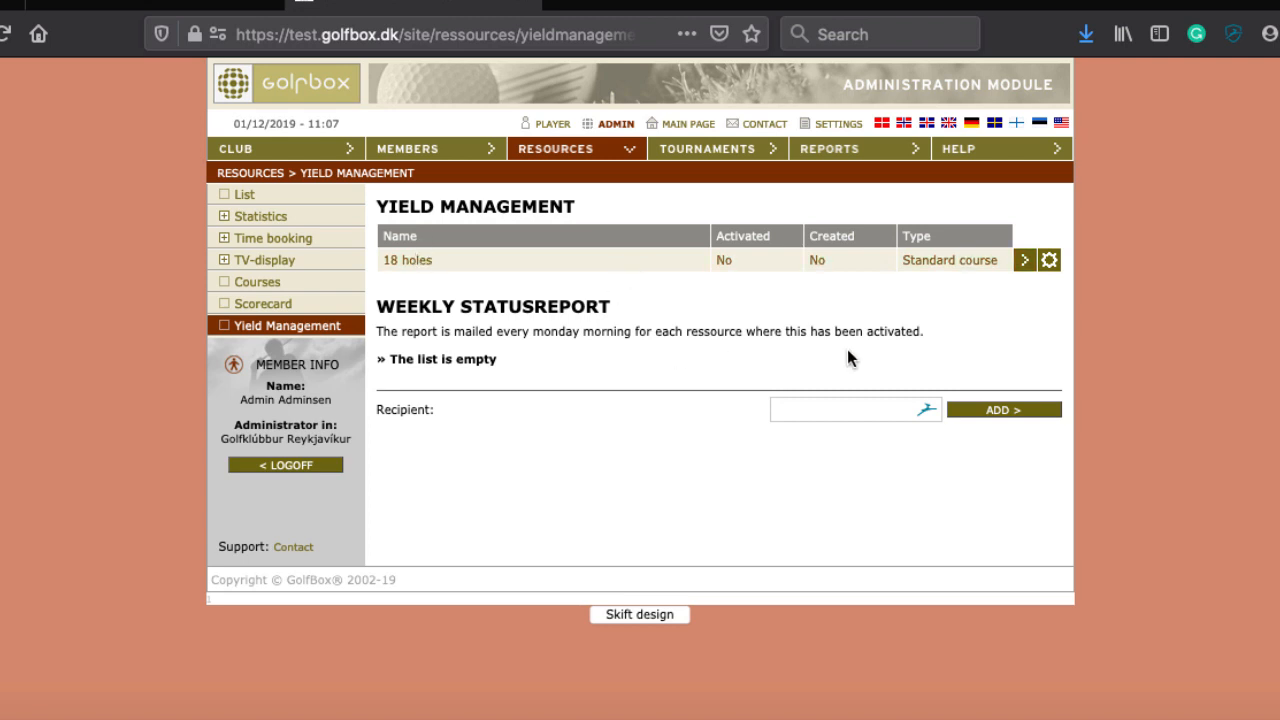
Step: Open the Seasons guide for the 18 holes row in Yield Management
{"action": "left_click", "coordinate": [474, 265]}
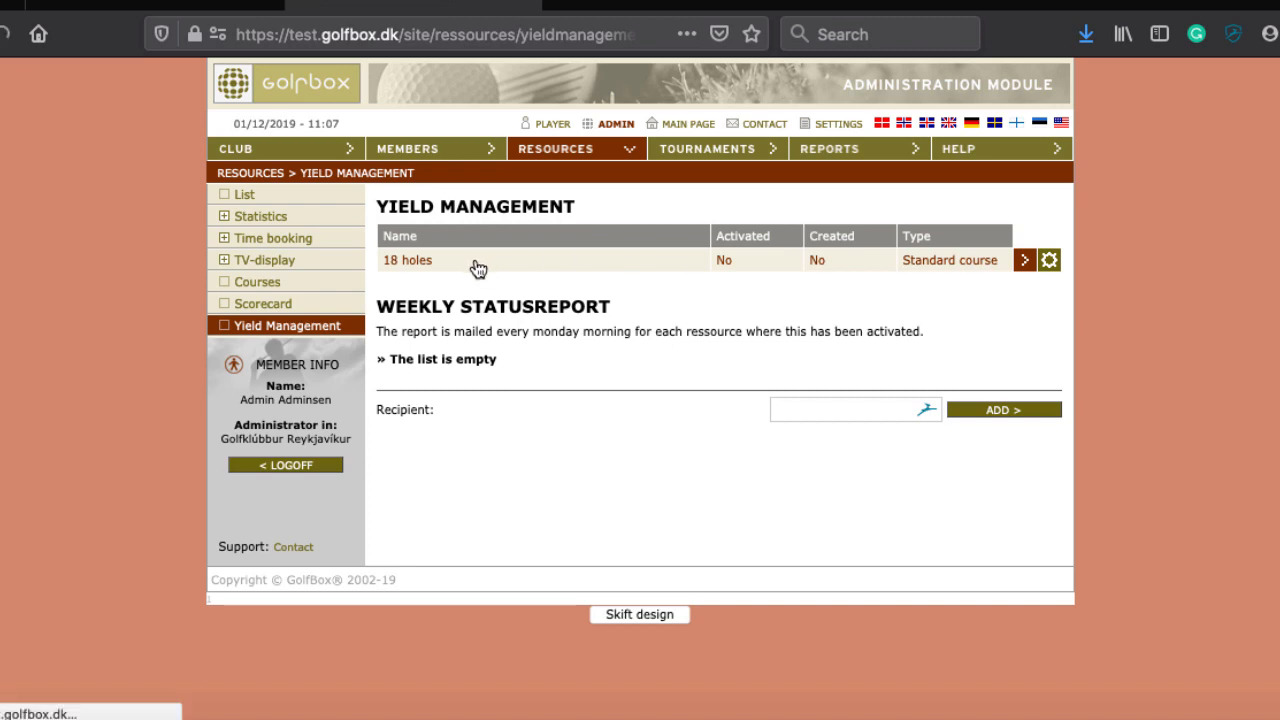
Step: Pick Middle in the Seasonchooser as the season to apply
{"action": "scroll", "coordinate": [479, 275], "scroll_direction": "down", "scroll_amount": 3}
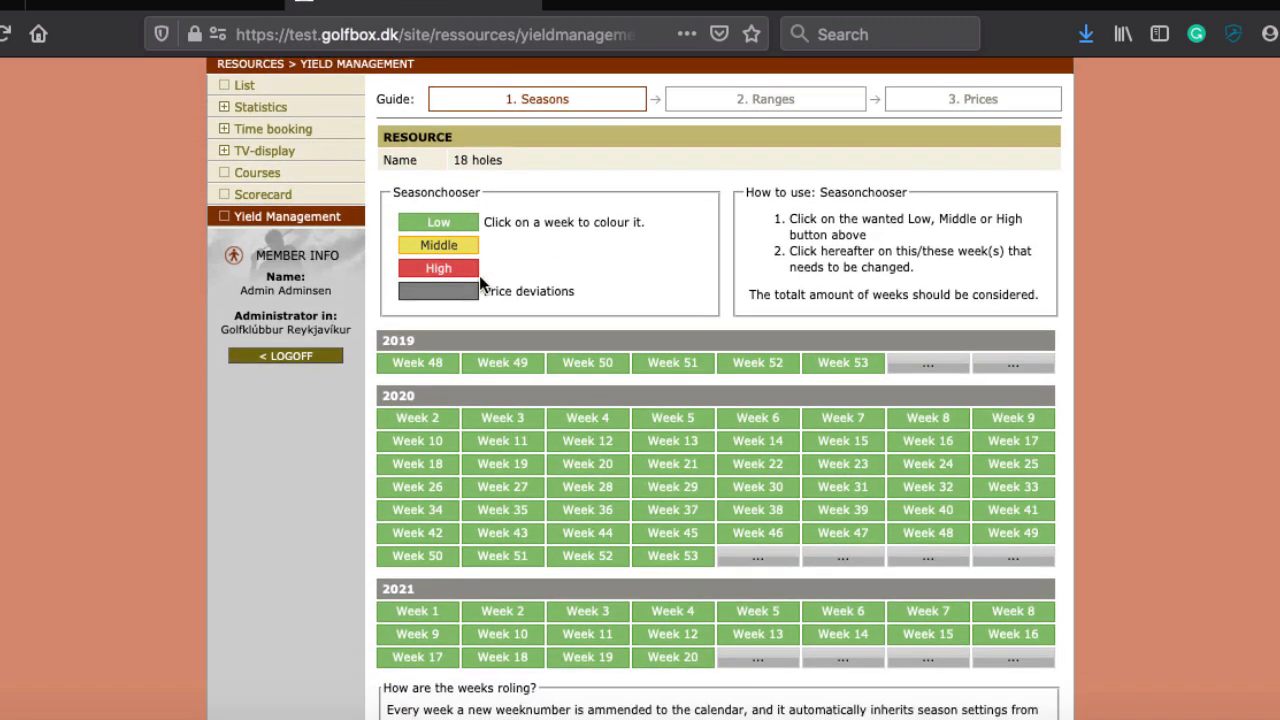
{"action": "scroll", "coordinate": [479, 275], "scroll_direction": "up", "scroll_amount": 3}
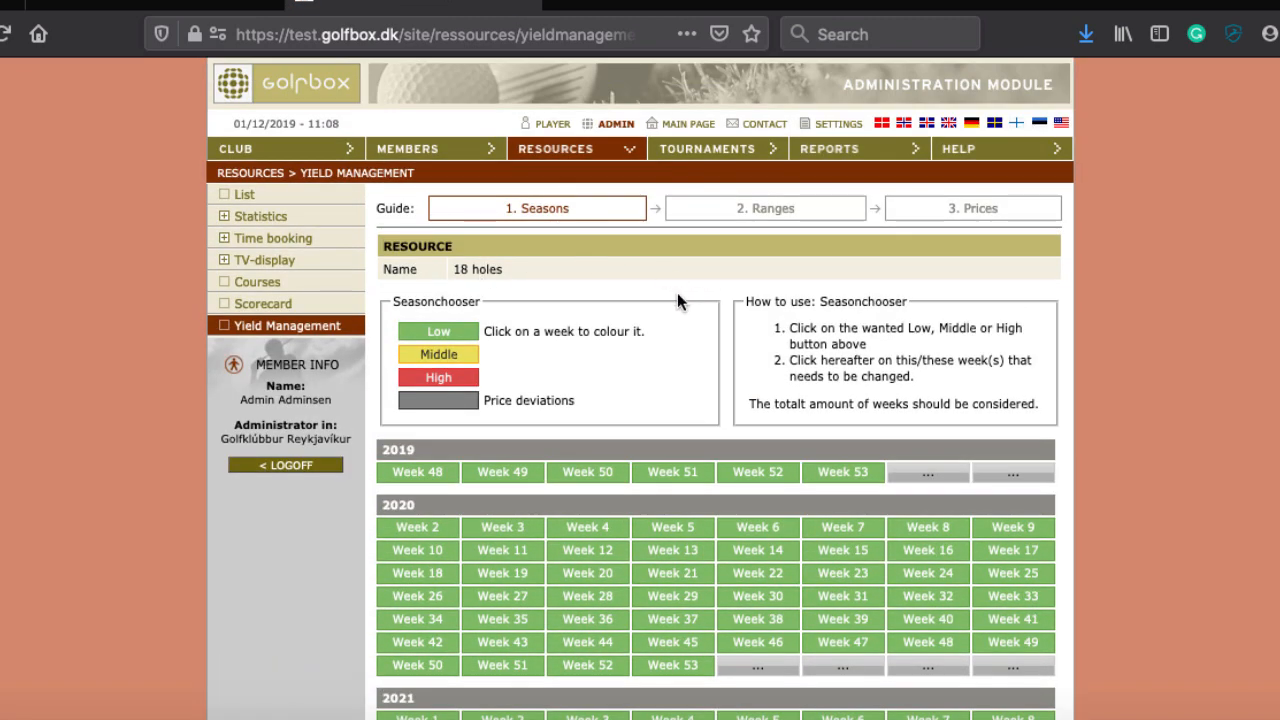
{"action": "scroll", "coordinate": [677, 292], "scroll_direction": "down", "scroll_amount": 1}
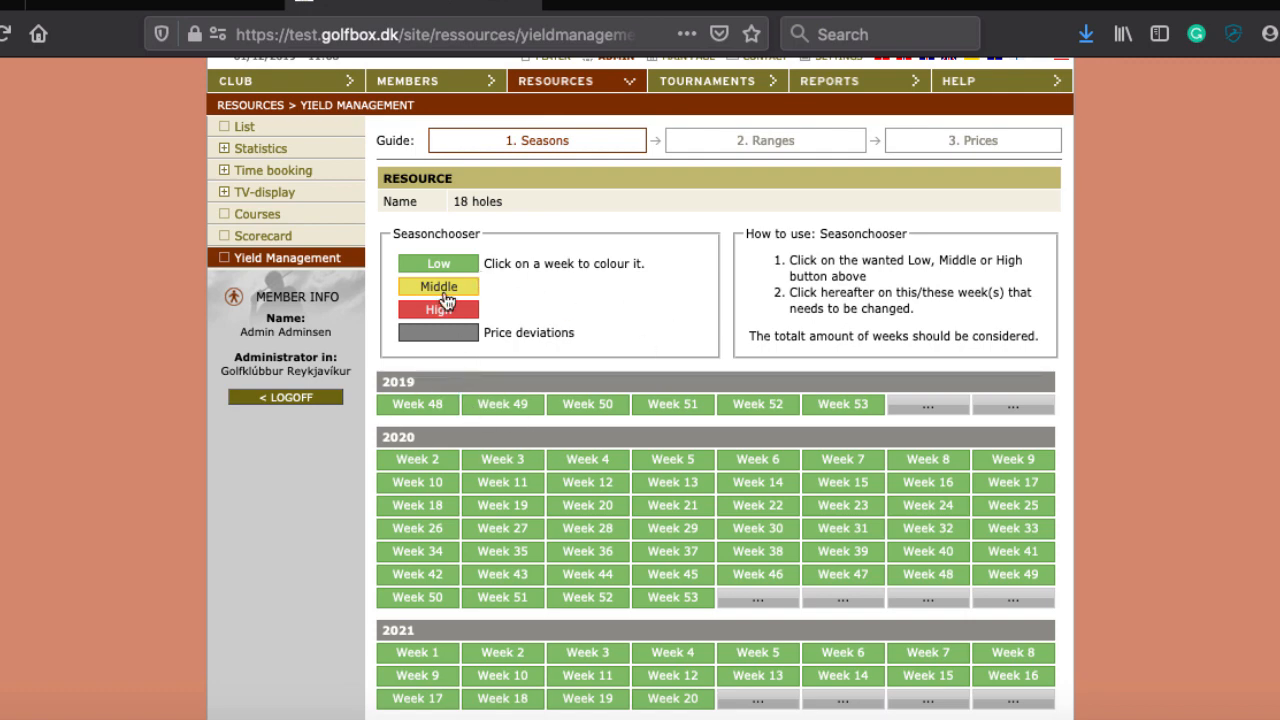
{"action": "scroll", "coordinate": [469, 439], "scroll_direction": "down", "scroll_amount": 3}
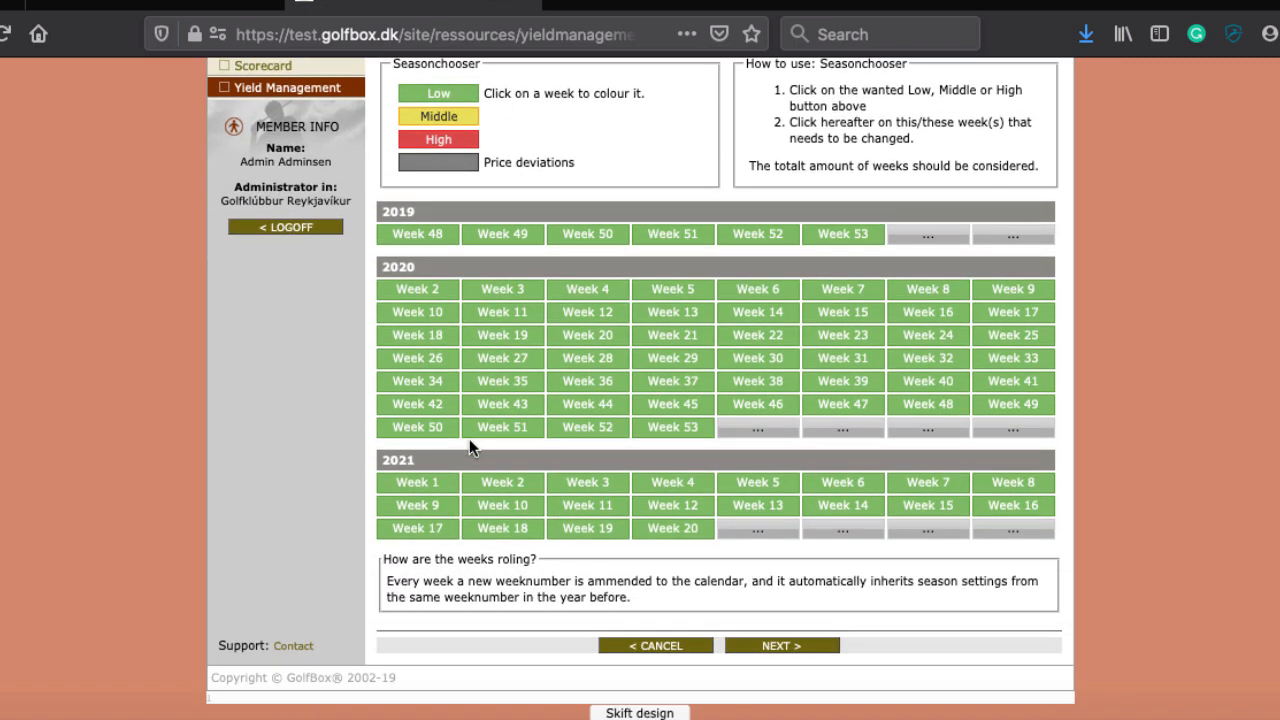
{"action": "left_click", "coordinate": [460, 121]}
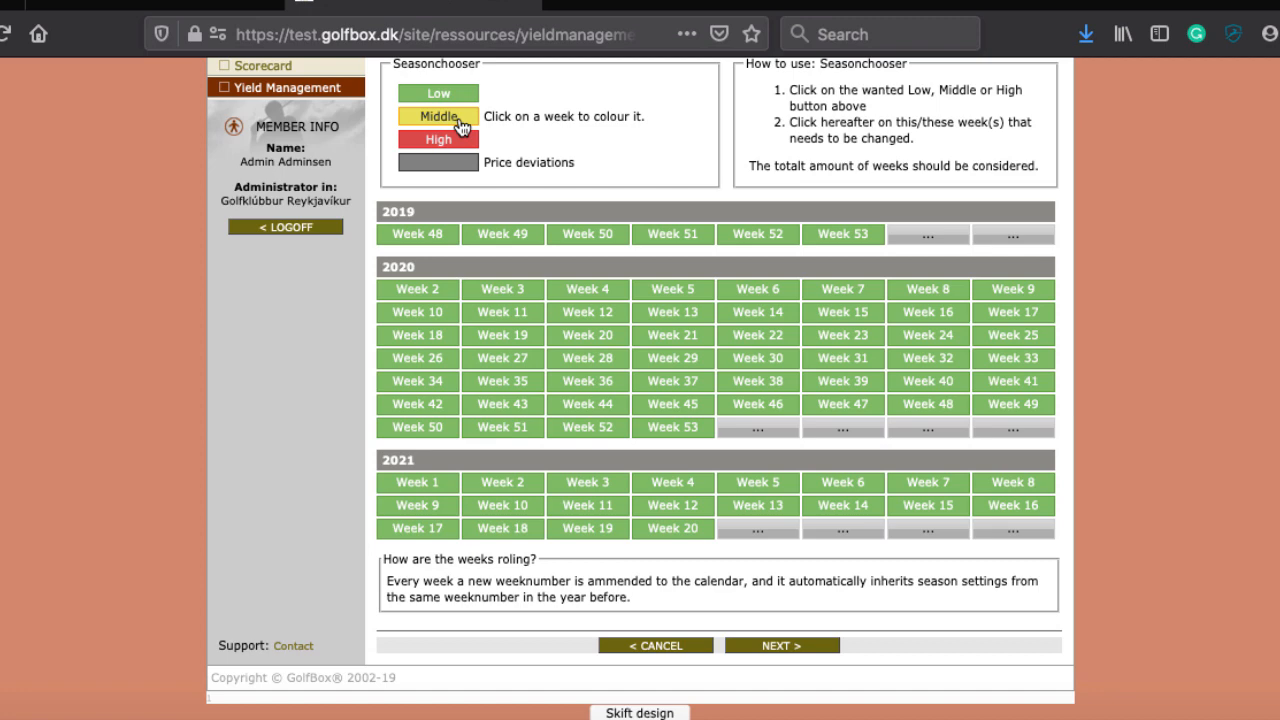
Step: Mark 2020 weeks 18–23 as Middle season
{"action": "left_click", "coordinate": [607, 339]}
{"action": "left_click", "coordinate": [686, 335]}
{"action": "left_click", "coordinate": [772, 336]}
{"action": "left_click", "coordinate": [851, 342]}
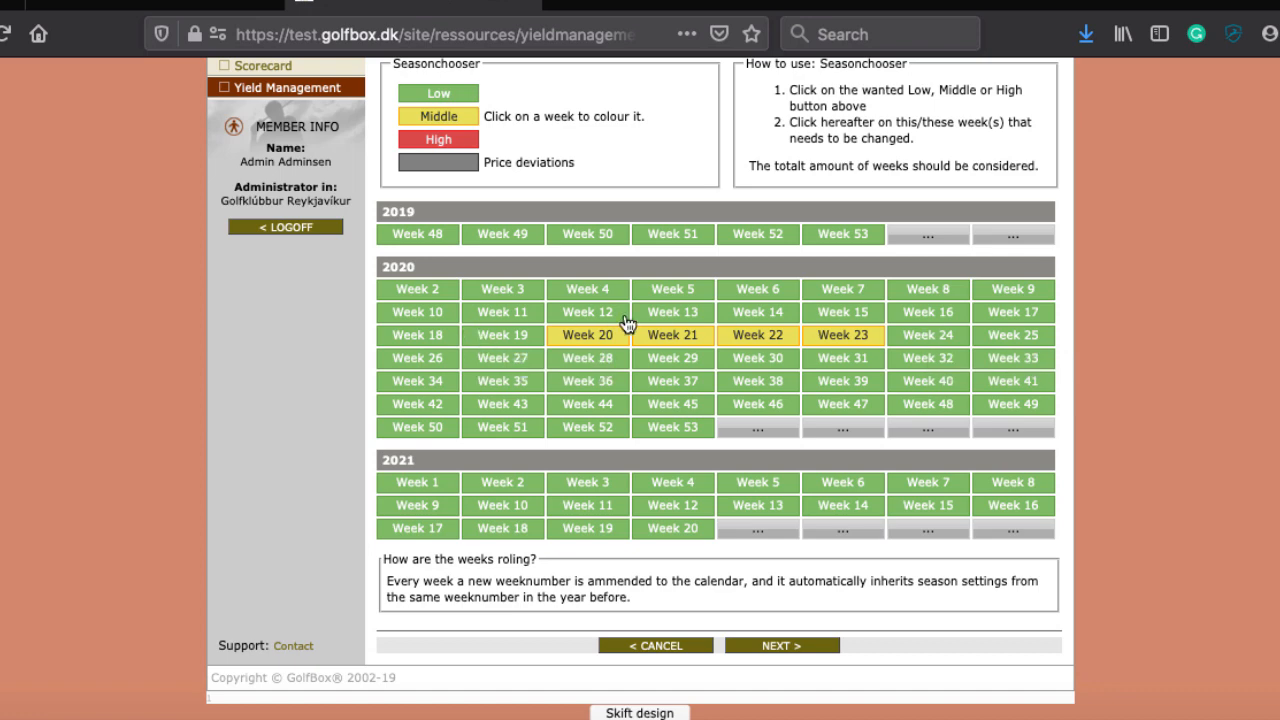
{"action": "left_click", "coordinate": [427, 346]}
{"action": "left_click", "coordinate": [490, 343]}
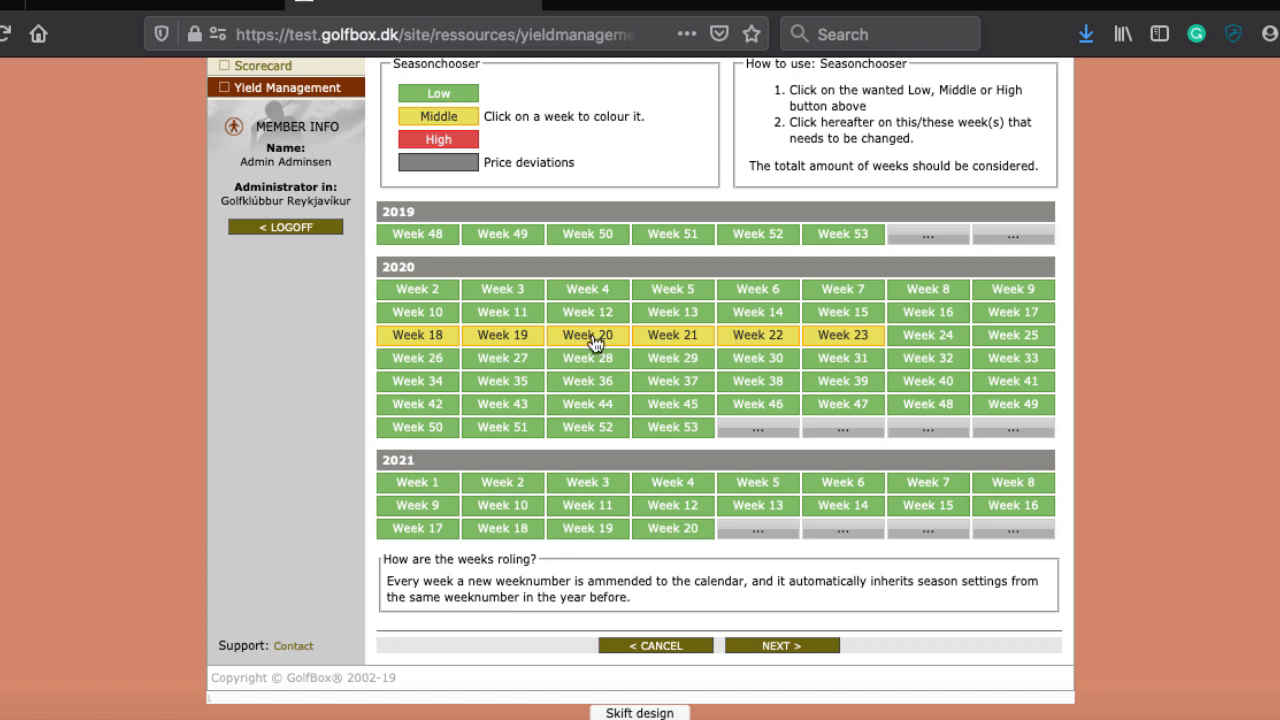
Step: Switch to High season and mark 2020 weeks 22–29 as High
{"action": "left_click", "coordinate": [455, 145]}
{"action": "left_click", "coordinate": [950, 336]}
{"action": "left_click", "coordinate": [785, 337]}
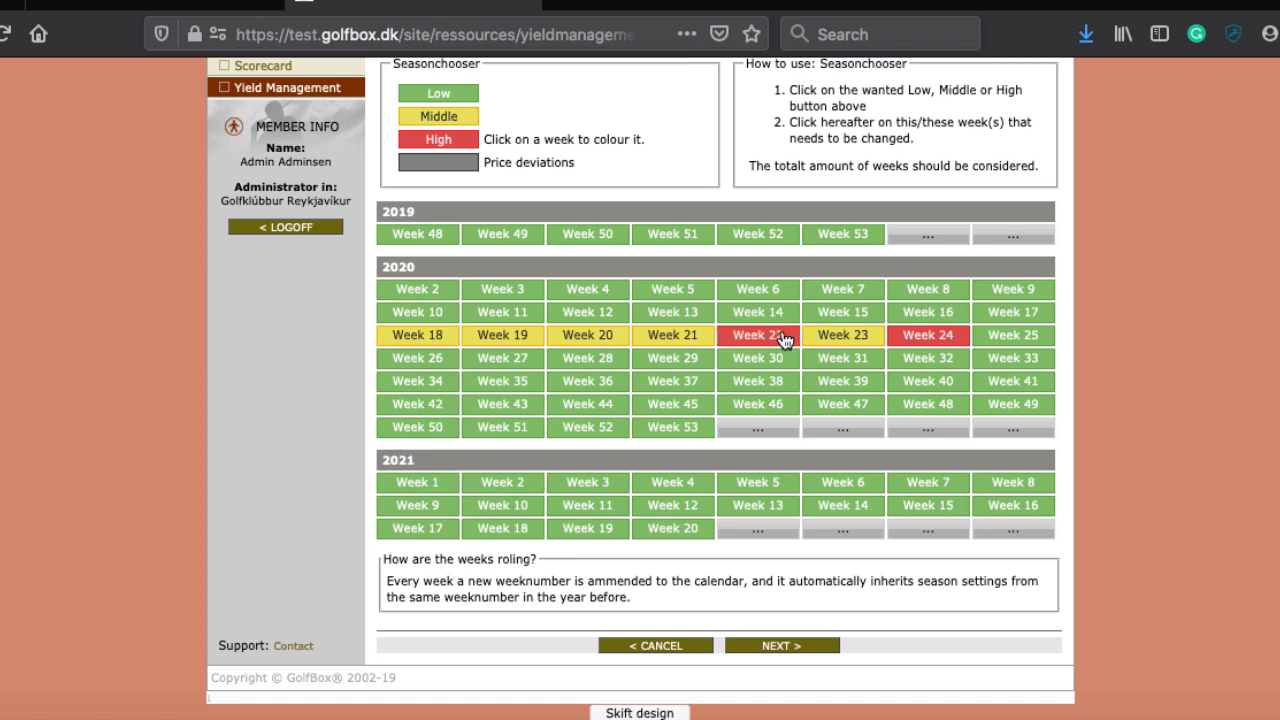
{"action": "left_click", "coordinate": [840, 337]}
{"action": "left_click", "coordinate": [1013, 340]}
{"action": "left_click", "coordinate": [435, 362]}
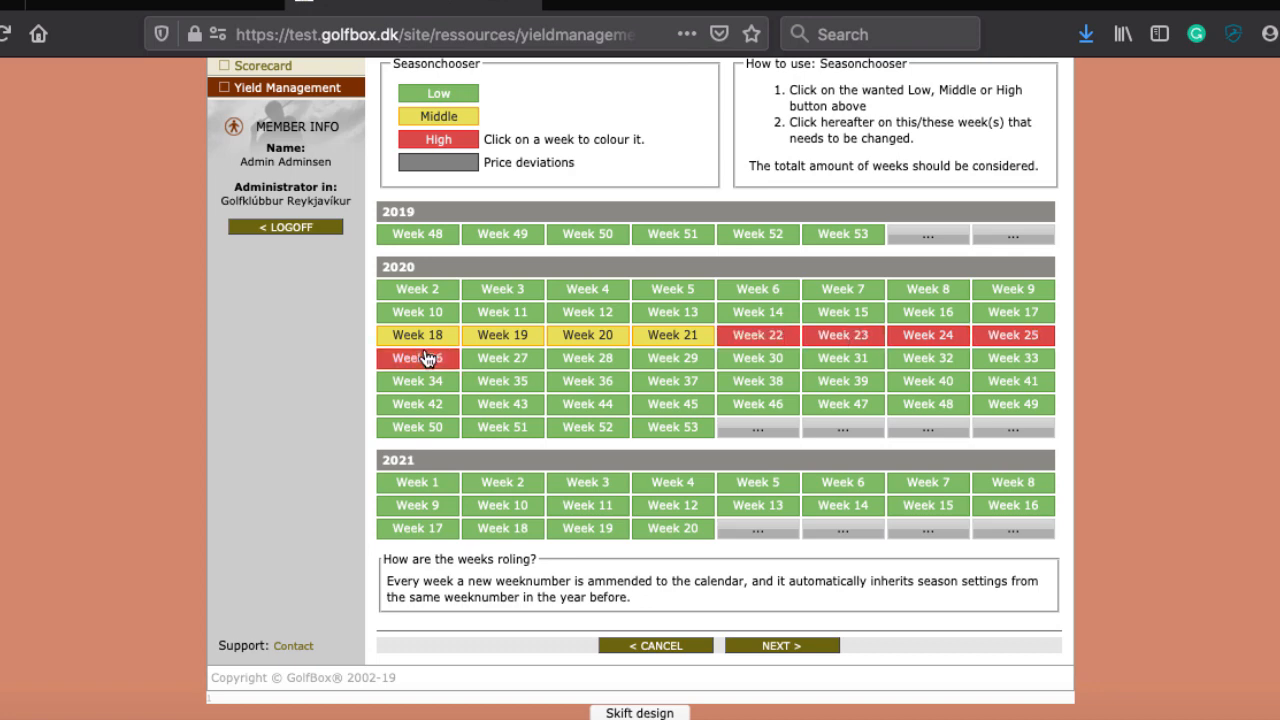
{"action": "left_click", "coordinate": [492, 362]}
{"action": "left_click", "coordinate": [594, 364]}
{"action": "left_click", "coordinate": [682, 370]}
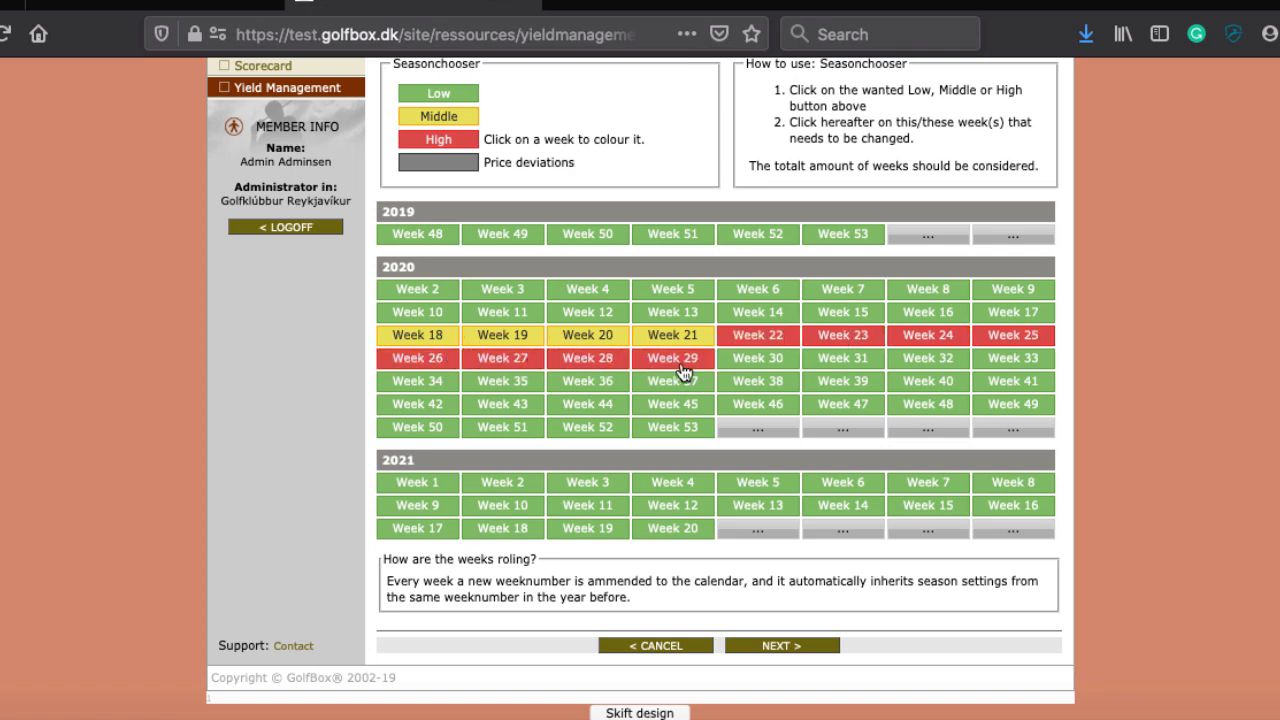
Step: Mark 2020 weeks 30–37 as High season as well
{"action": "left_click", "coordinate": [746, 365]}
{"action": "left_click", "coordinate": [866, 364]}
{"action": "left_click", "coordinate": [925, 362]}
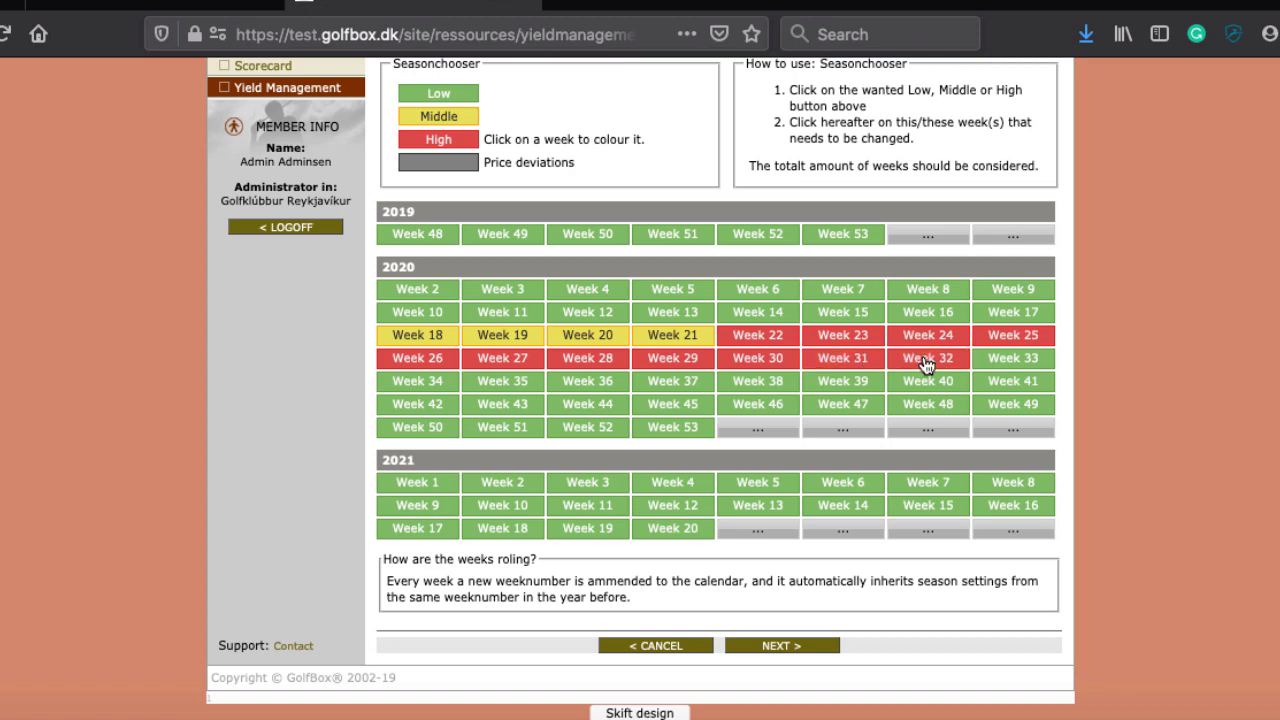
{"action": "left_click", "coordinate": [1018, 372]}
{"action": "left_click", "coordinate": [418, 388]}
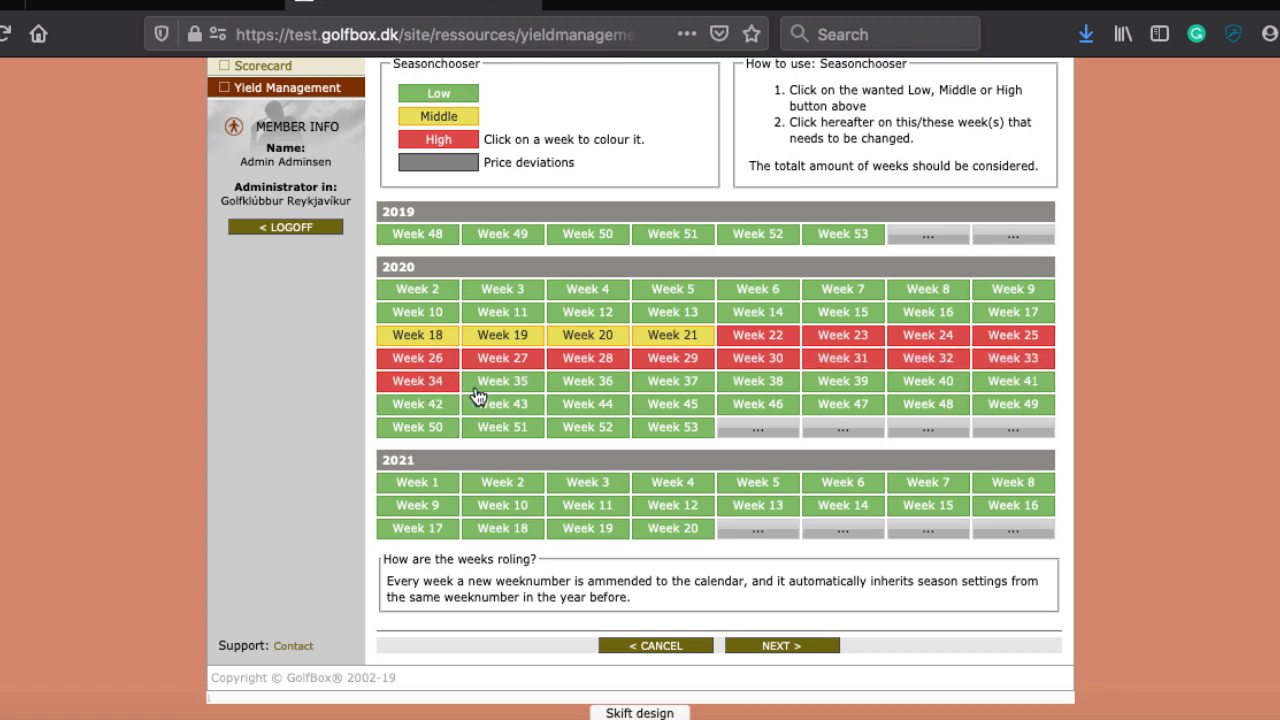
{"action": "left_click", "coordinate": [485, 392]}
{"action": "left_click", "coordinate": [598, 392]}
{"action": "left_click", "coordinate": [656, 390]}
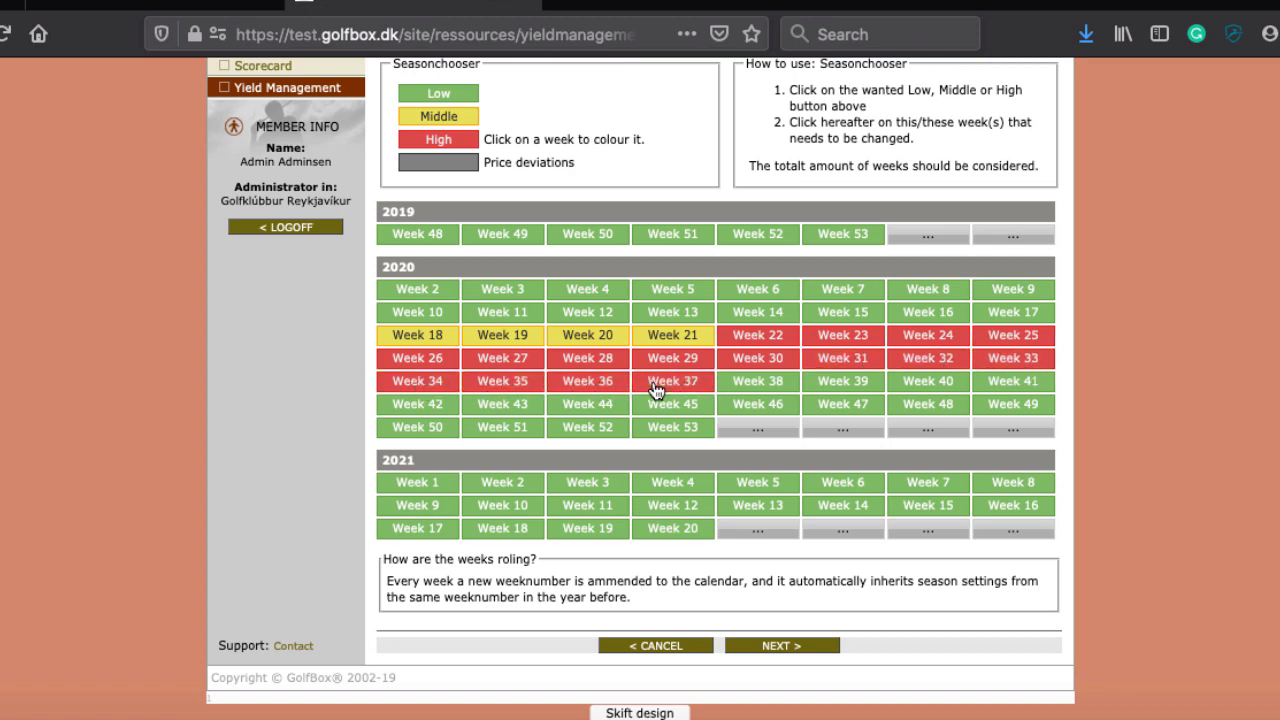
Step: Switch back to Middle and mark 2020 weeks 38–41 as Middle season
{"action": "scroll", "coordinate": [780, 375], "scroll_direction": "up", "scroll_amount": 1}
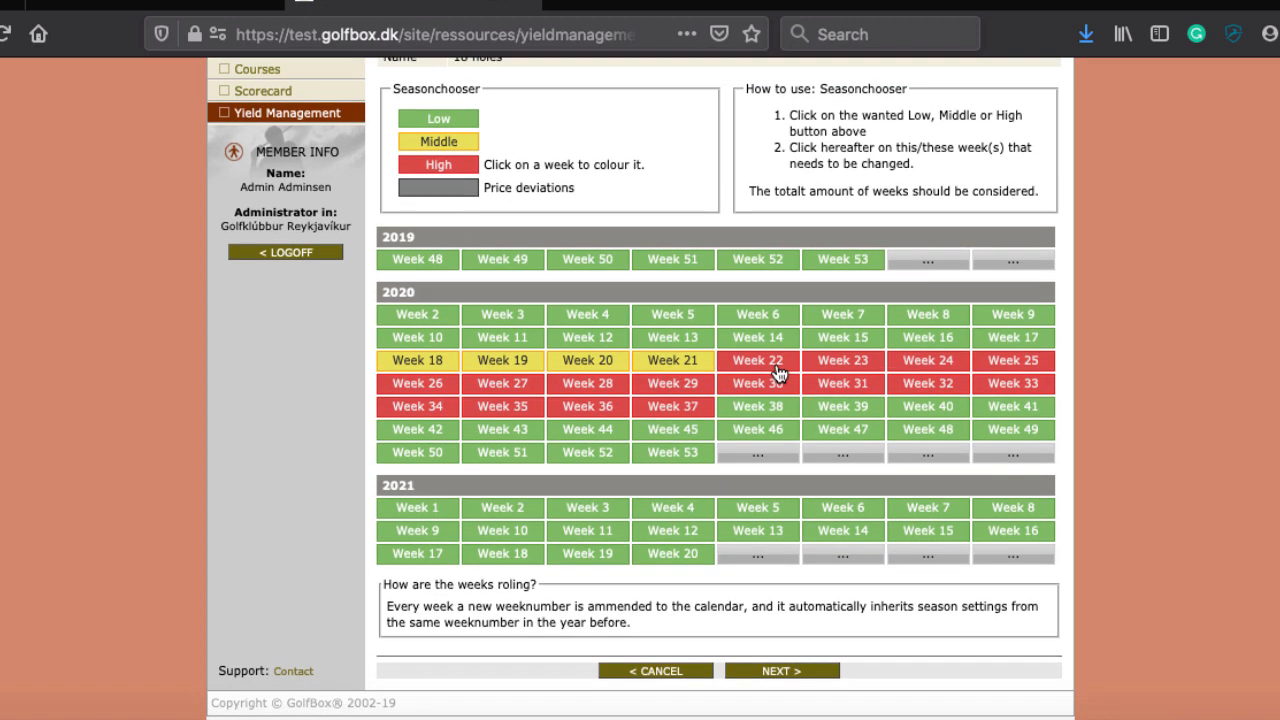
{"action": "left_click", "coordinate": [433, 141]}
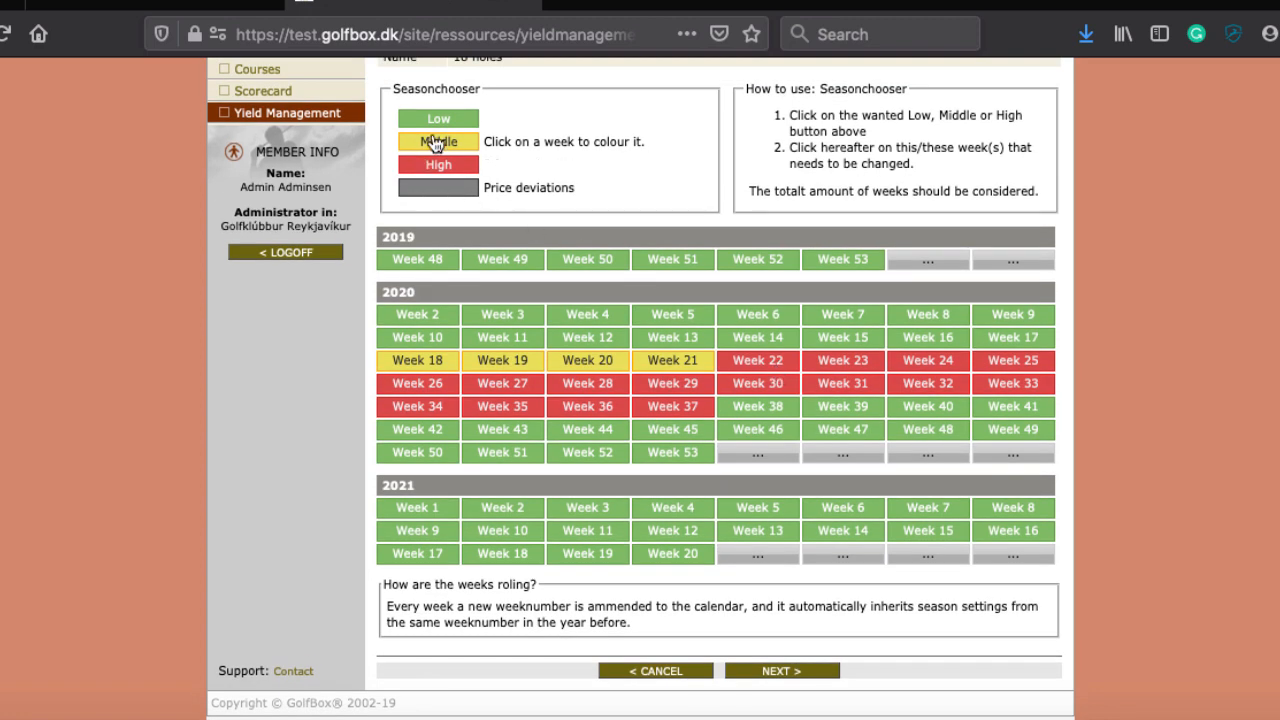
{"action": "left_click", "coordinate": [775, 410]}
{"action": "left_click", "coordinate": [890, 410]}
{"action": "left_click", "coordinate": [860, 410]}
{"action": "left_click", "coordinate": [985, 410]}
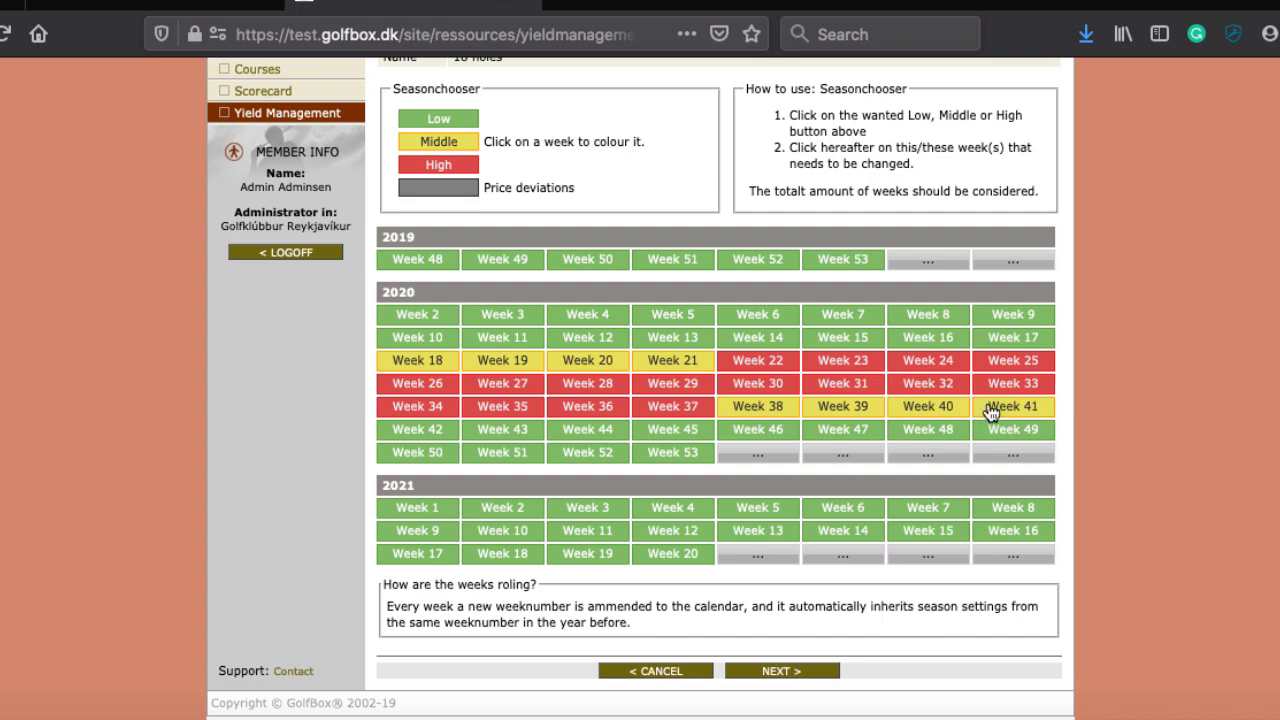
{"action": "scroll", "coordinate": [809, 343], "scroll_direction": "down", "scroll_amount": 1}
{"action": "scroll", "coordinate": [809, 343], "scroll_direction": "up", "scroll_amount": 3}
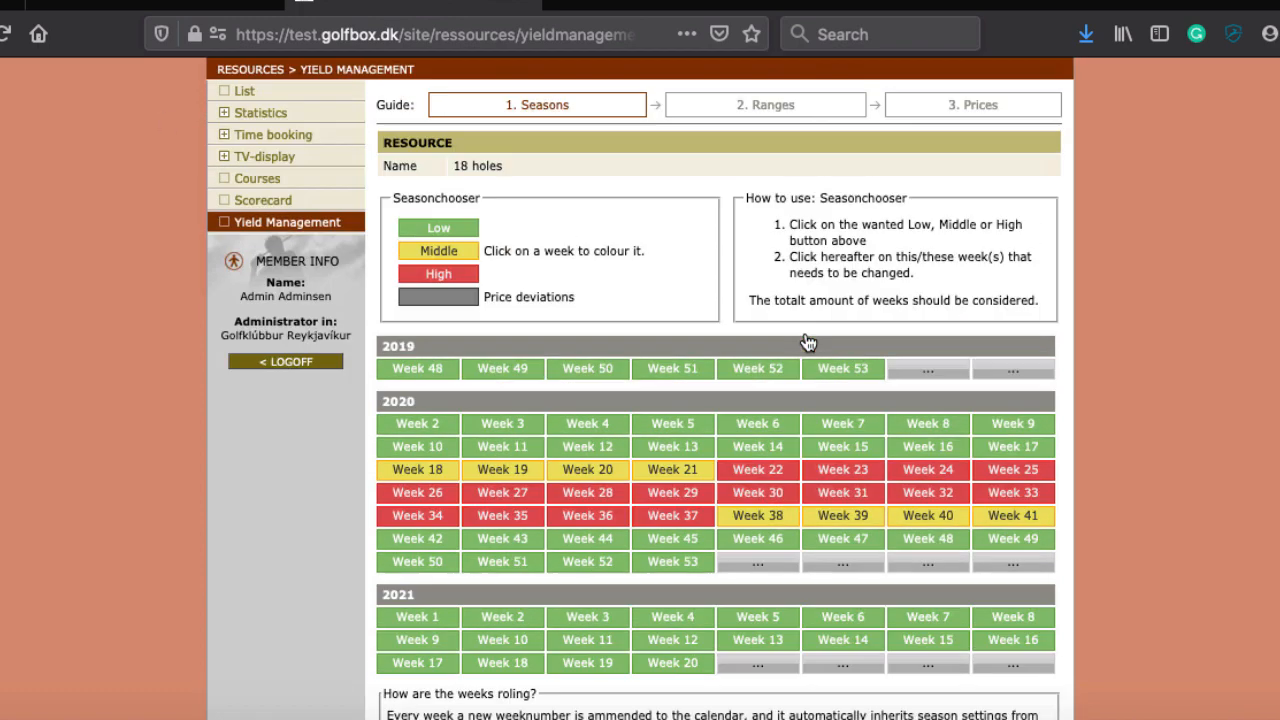
{"action": "scroll", "coordinate": [808, 340], "scroll_direction": "down", "scroll_amount": 3}
Step: Advance from the Seasons page to the 2. Ranges step
{"action": "left_click", "coordinate": [782, 646]}
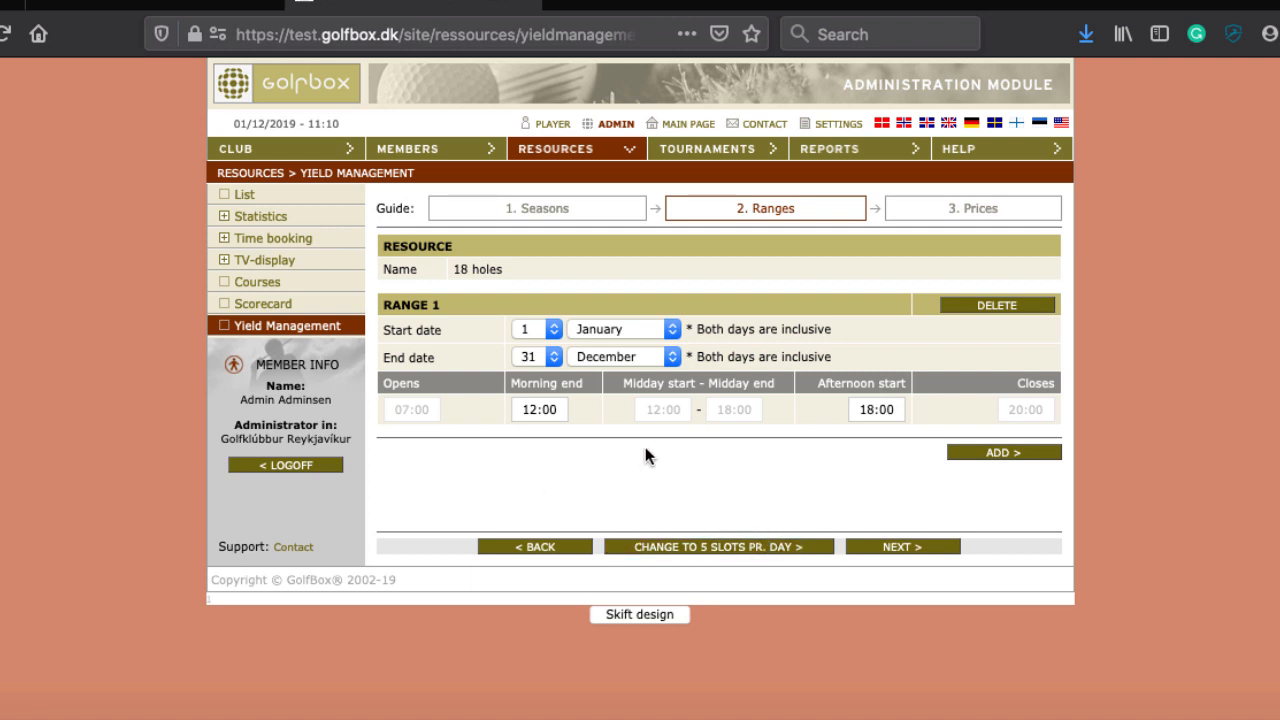
Step: Change Range 1 to 5 slots per day and confirm the change
{"action": "left_click", "coordinate": [730, 547]}
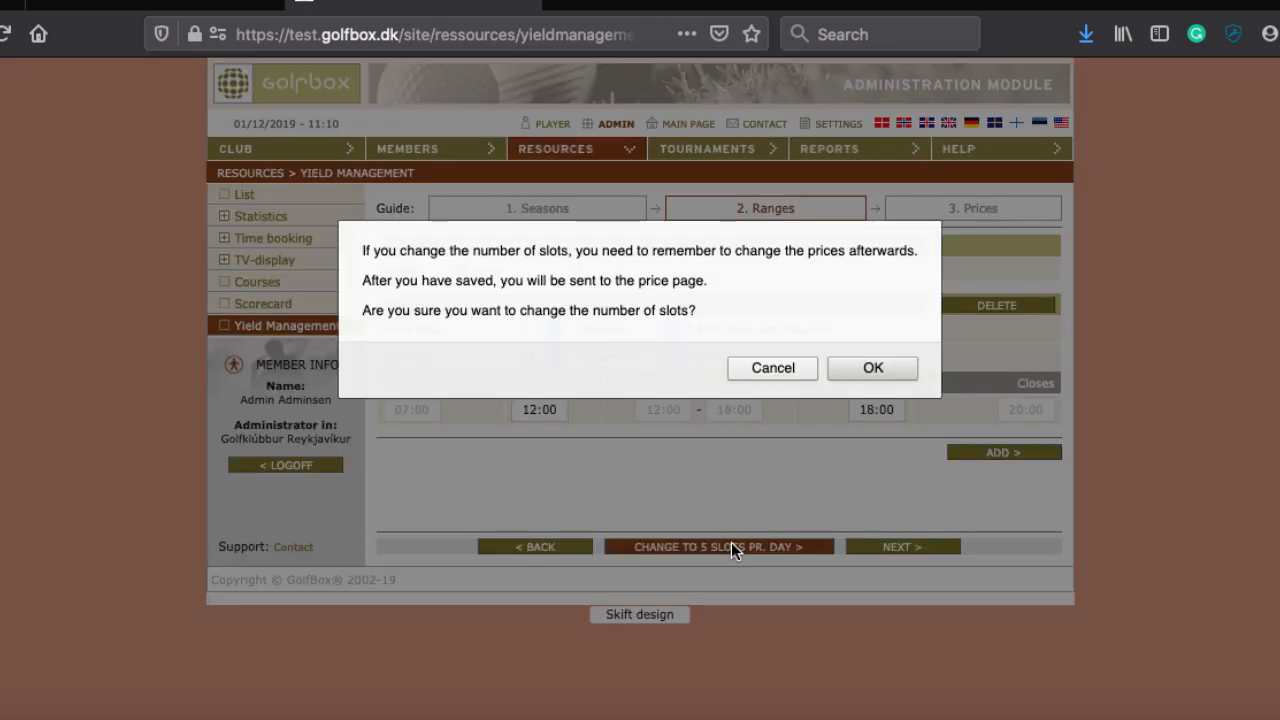
{"action": "left_click", "coordinate": [765, 370]}
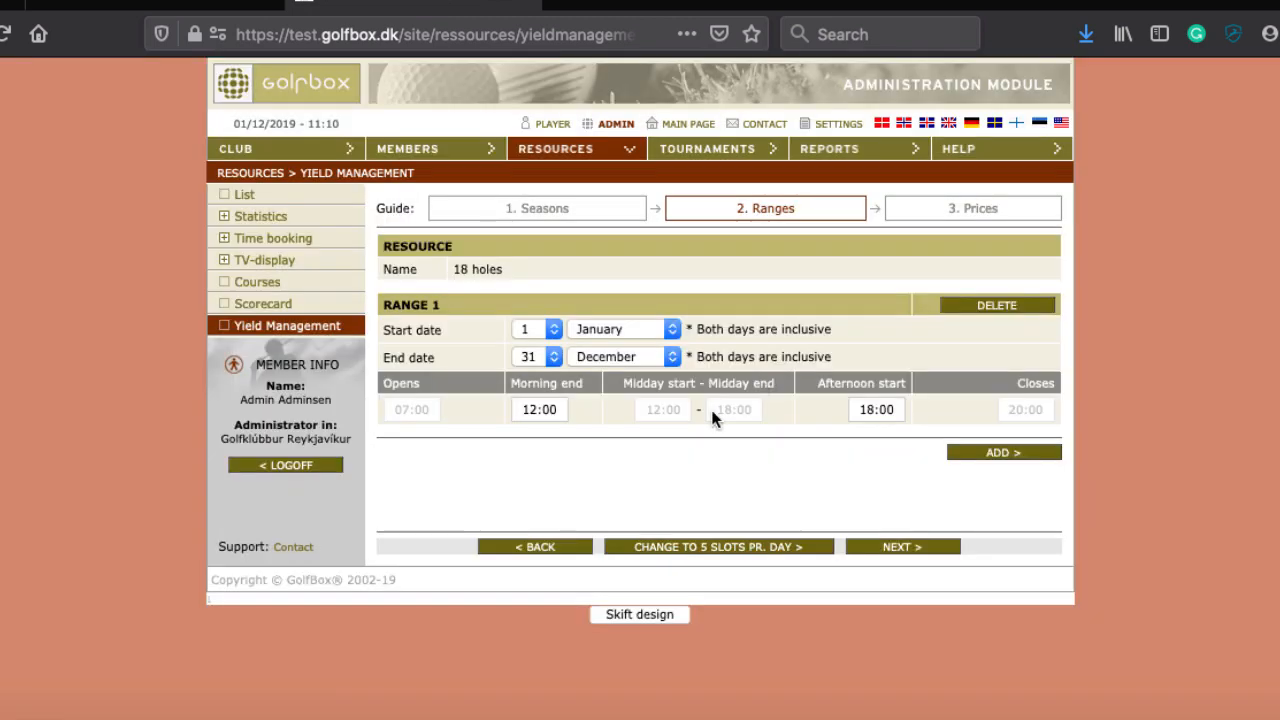
{"action": "left_click", "coordinate": [717, 548]}
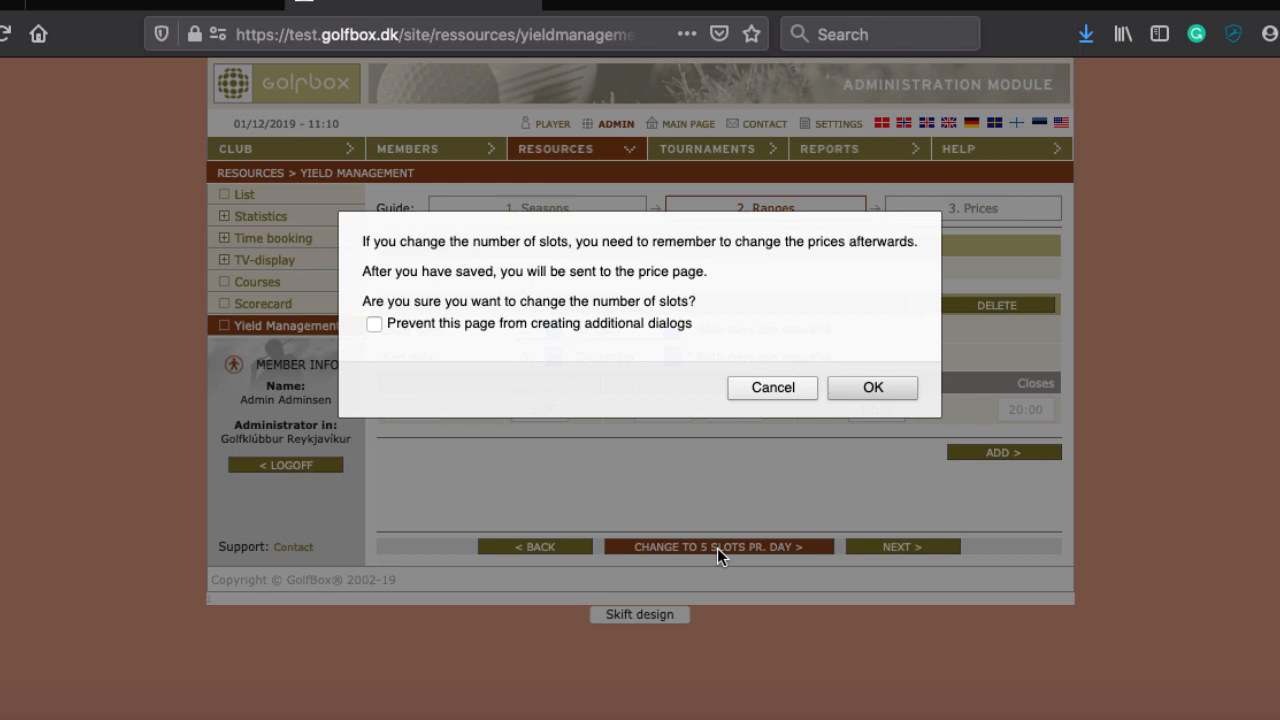
{"action": "left_click", "coordinate": [836, 390]}
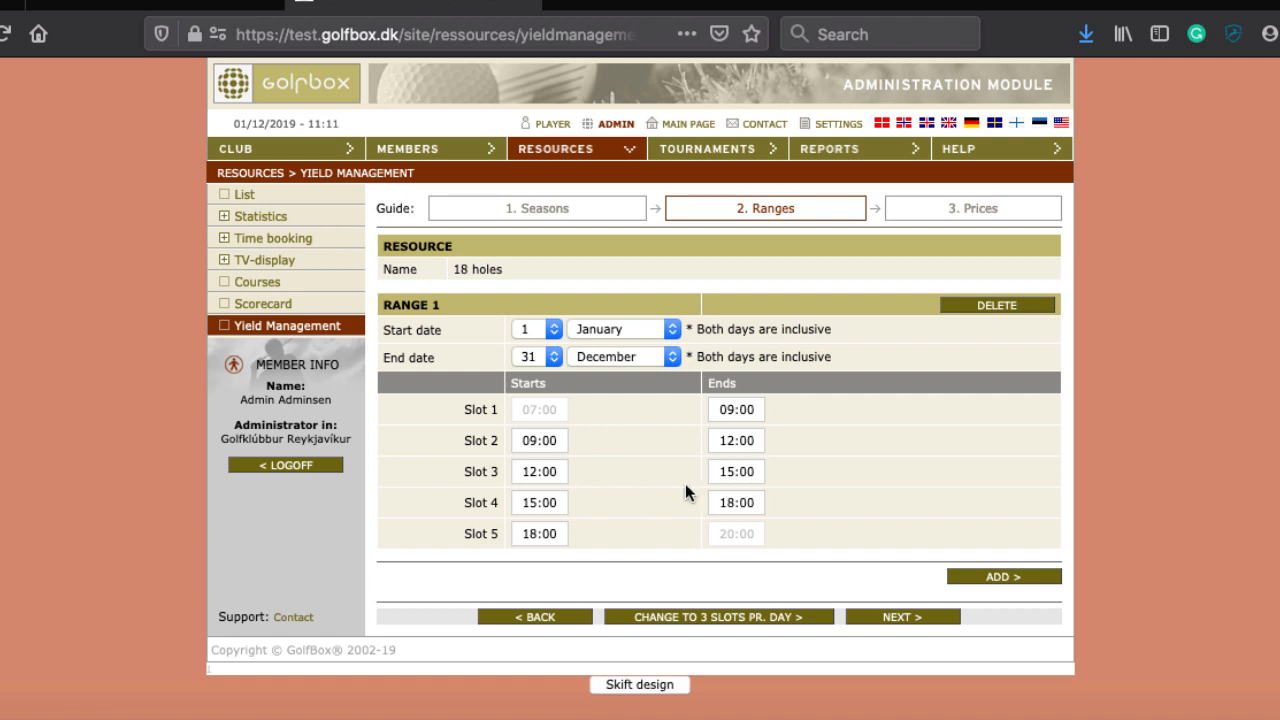
Step: Go to 3. Prices and submit the price settings from the Rack rate field
{"action": "left_click", "coordinate": [914, 617]}
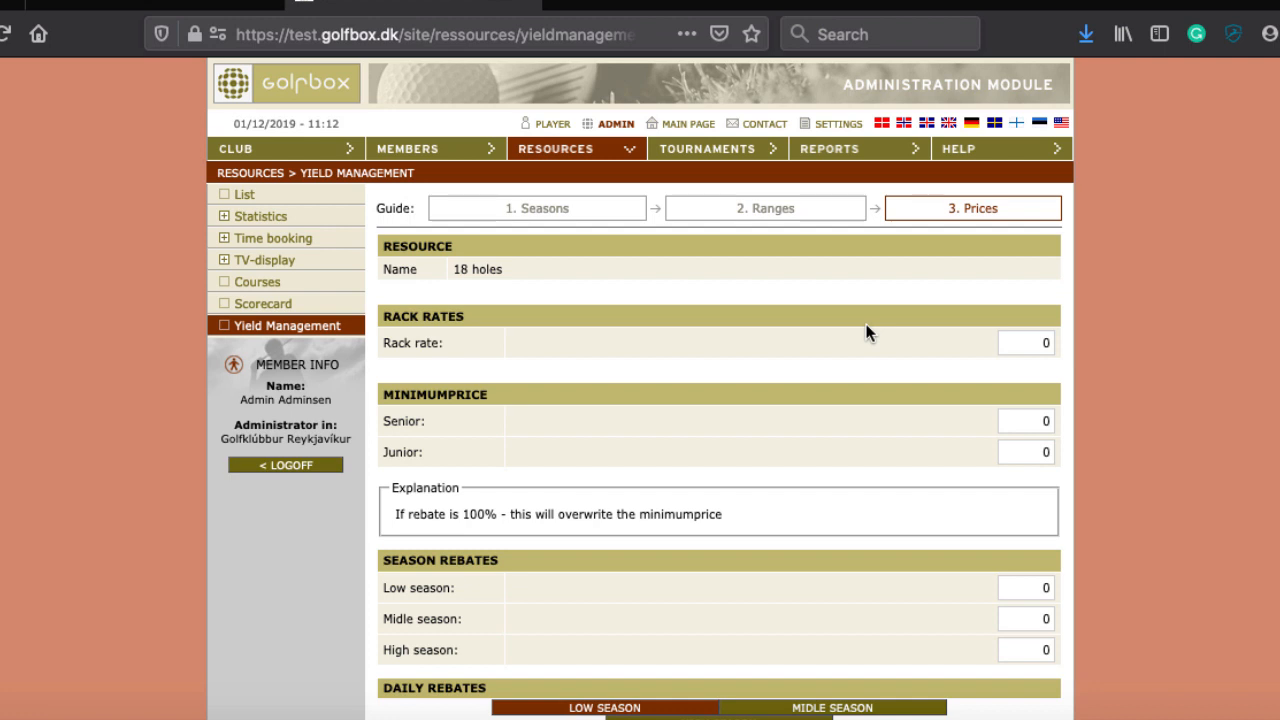
{"action": "scroll", "coordinate": [866, 325], "scroll_direction": "down", "scroll_amount": 1}
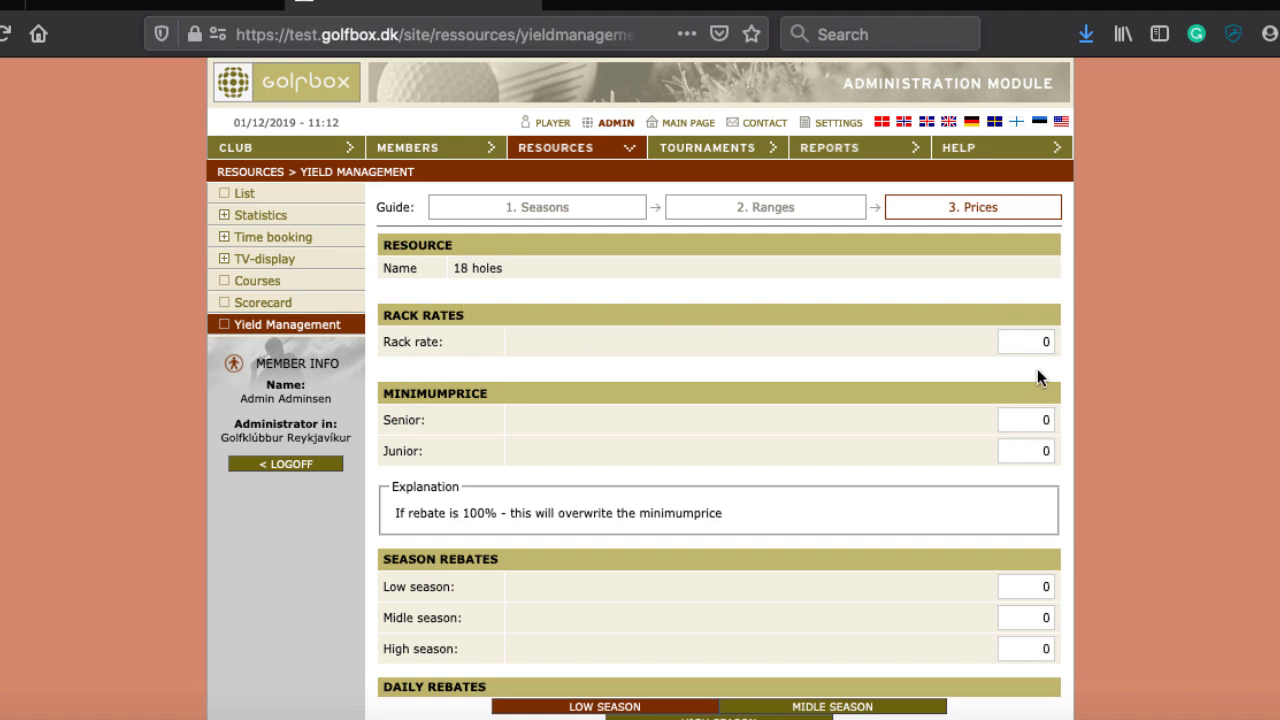
{"action": "left_click", "coordinate": [1044, 342]}
{"action": "key", "text": "Return"}
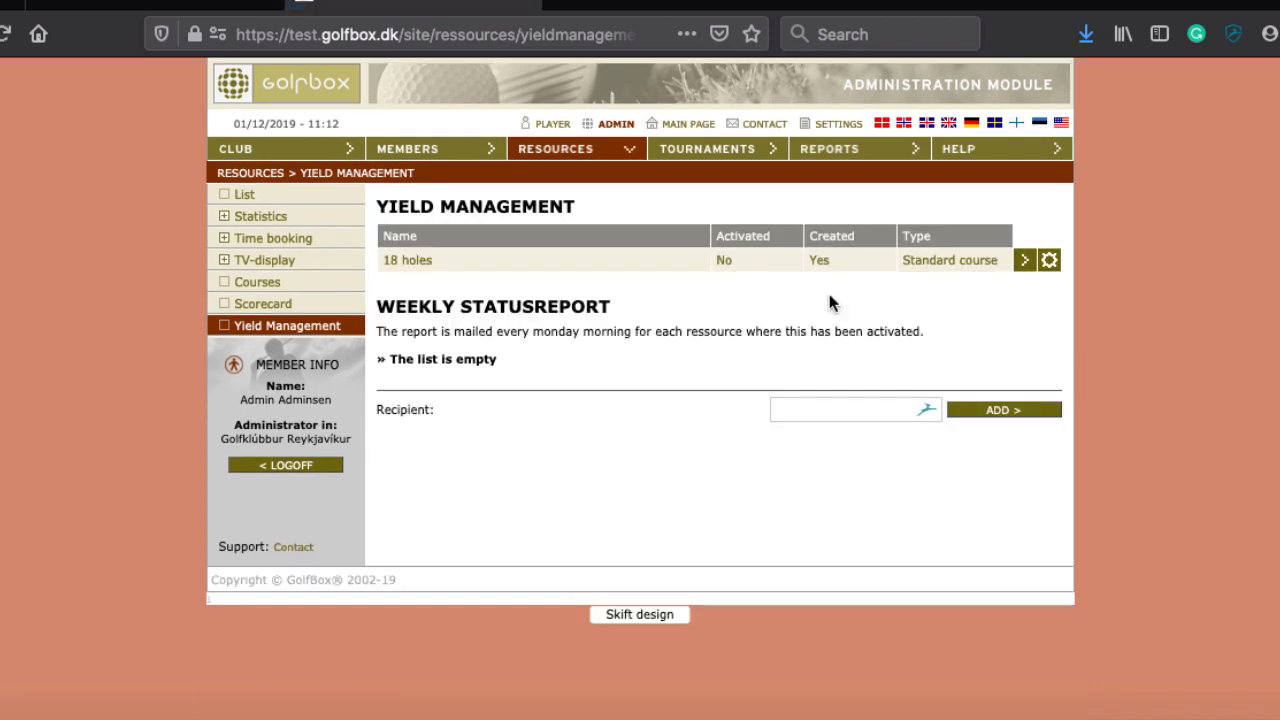
Step: Reopen the 18 holes yield settings and save the season week colours
{"action": "left_click", "coordinate": [830, 266]}
{"action": "scroll", "coordinate": [641, 442], "scroll_direction": "down", "scroll_amount": 5}
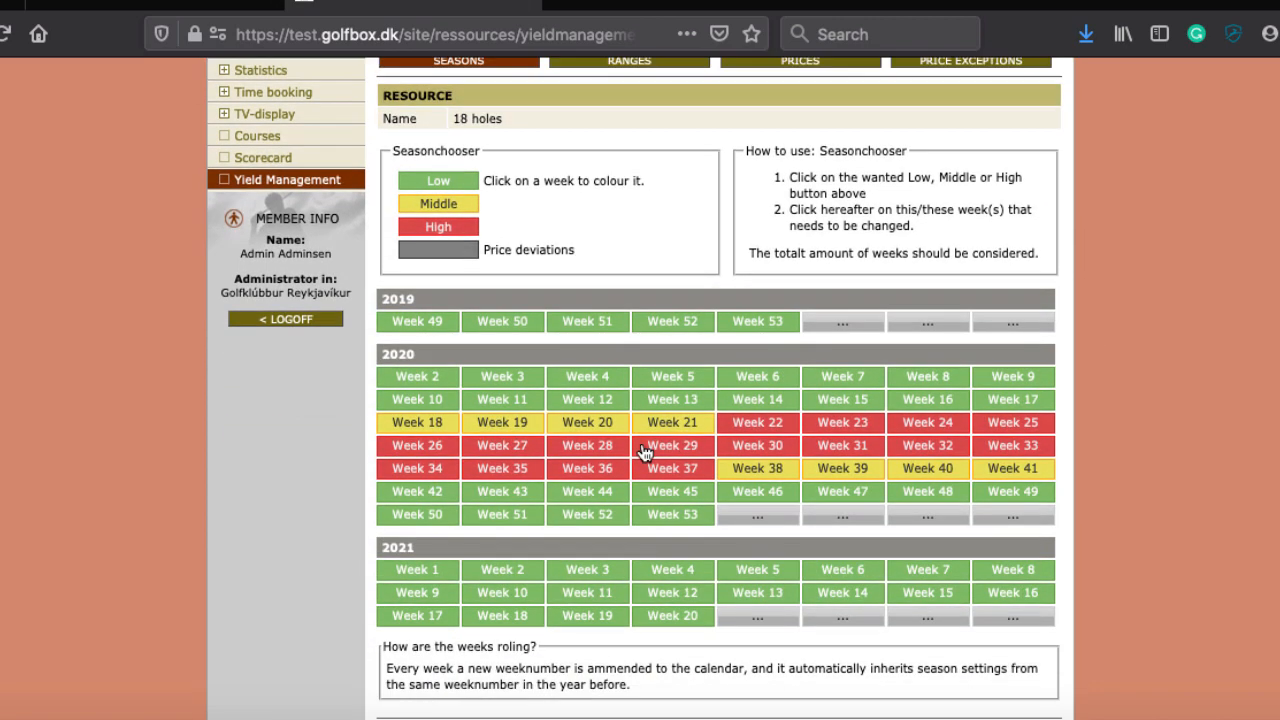
{"action": "left_click", "coordinate": [768, 648]}
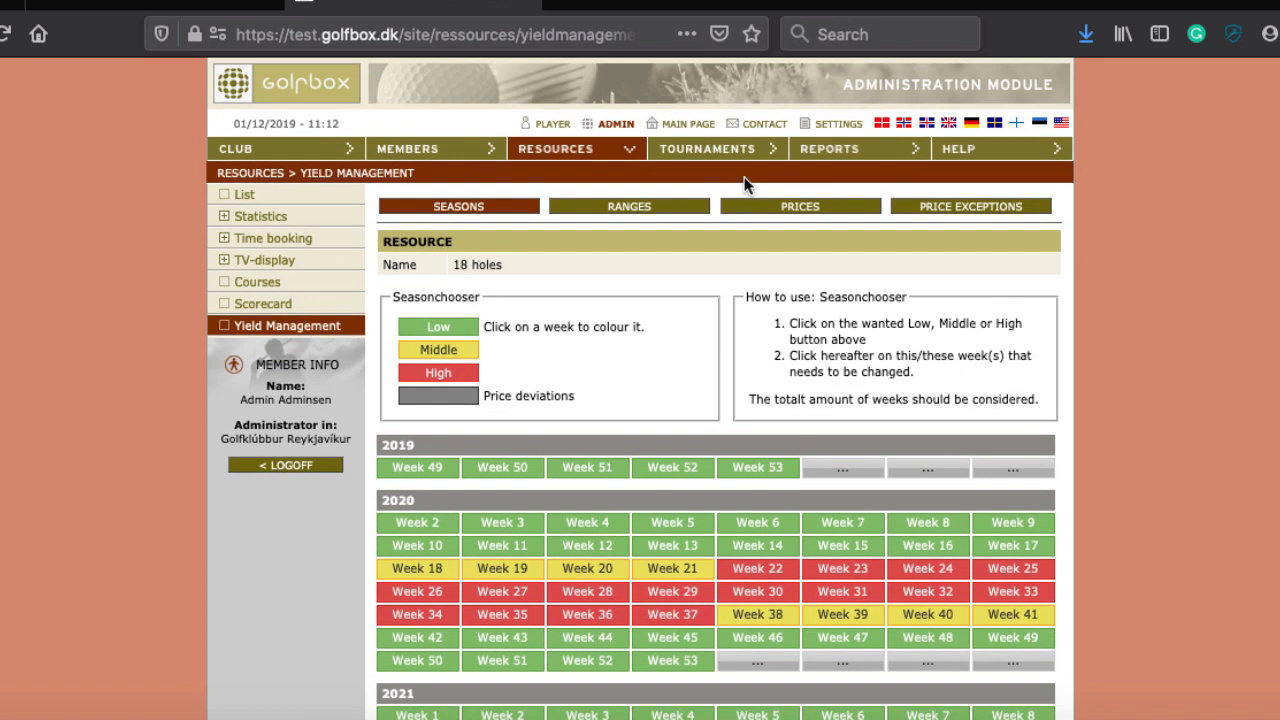
Step: Open the 18 holes prices and select the Rack rate field
{"action": "left_click", "coordinate": [780, 207]}
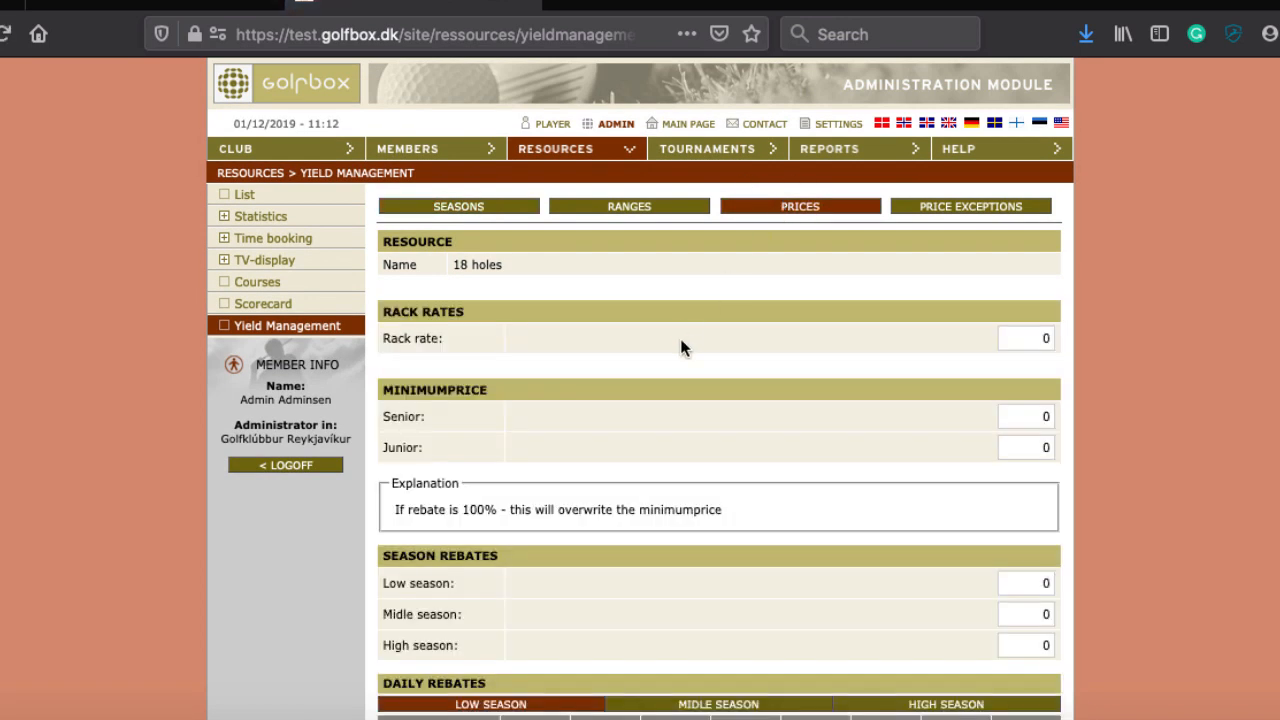
{"action": "scroll", "coordinate": [1023, 182], "scroll_direction": "down", "scroll_amount": 5}
{"action": "left_click", "coordinate": [1044, 108]}
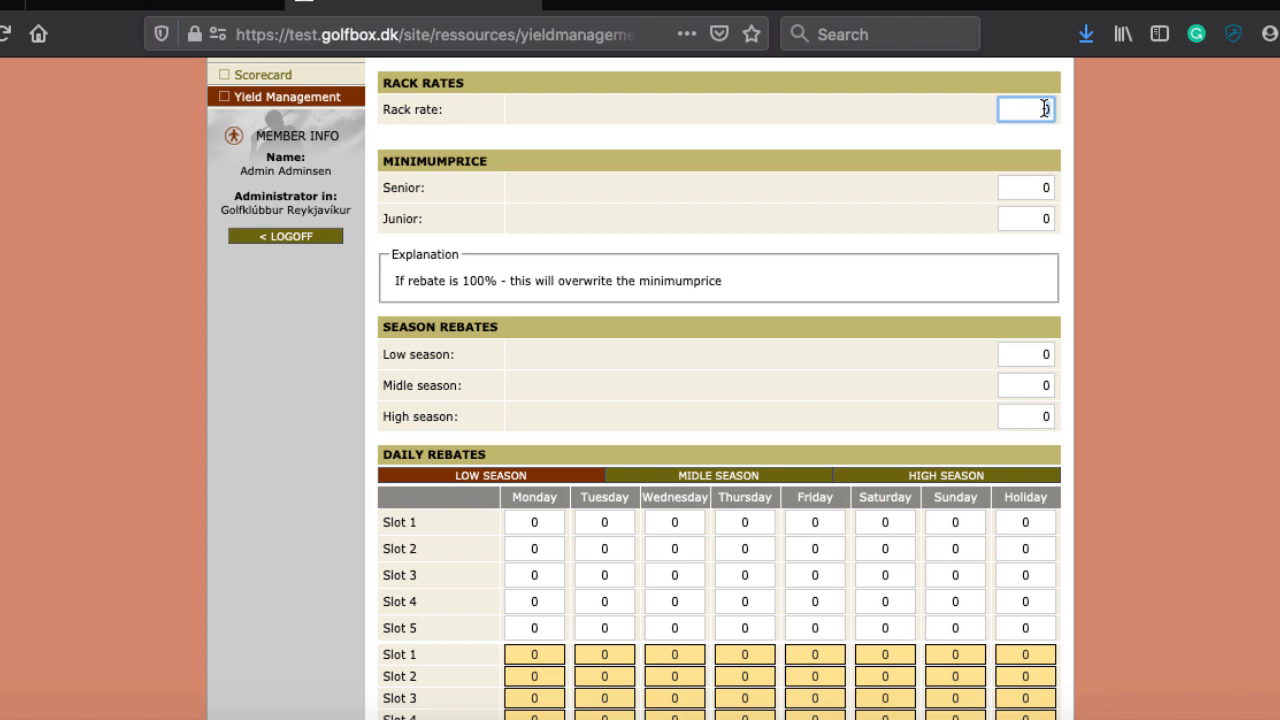
{"action": "scroll", "coordinate": [1044, 108], "scroll_direction": "up", "scroll_amount": 3}
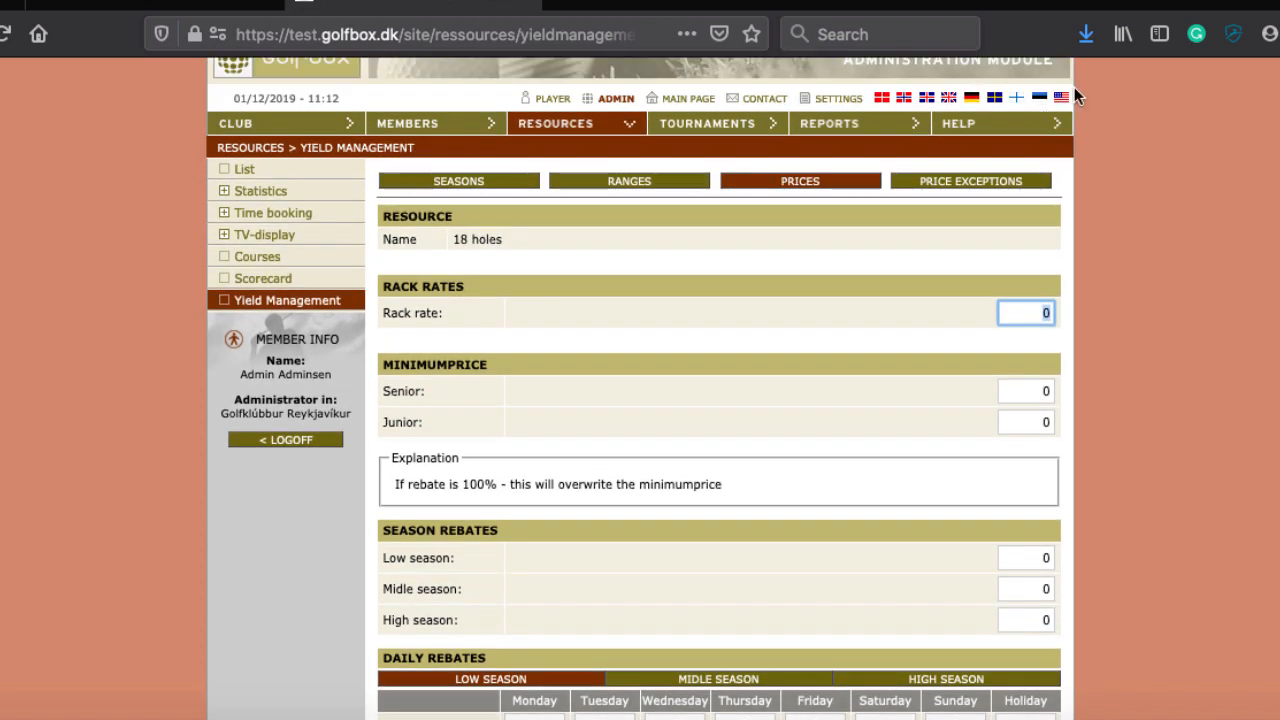
Step: Set Range 1's Slot 1 to end at 10:00 and save the range
{"action": "left_click", "coordinate": [633, 186]}
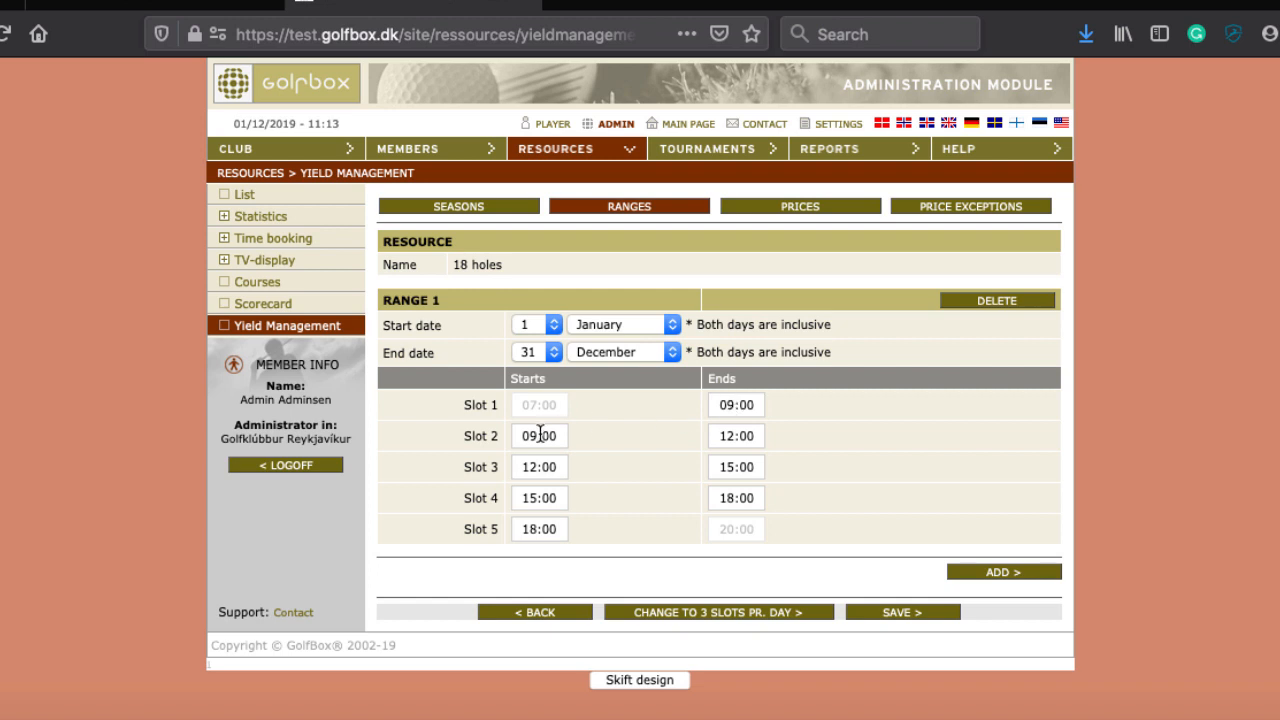
{"action": "left_click", "coordinate": [724, 405]}
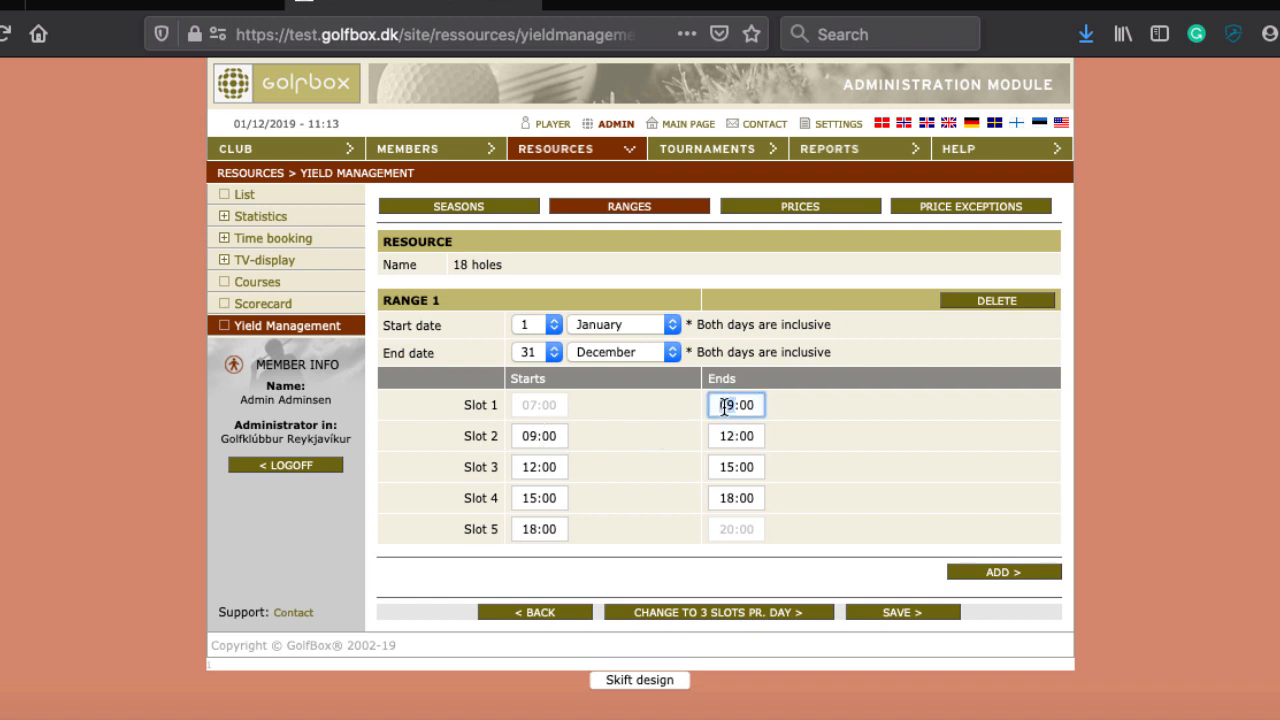
{"action": "type", "text": "10"}
{"action": "key", "text": "Tab"}
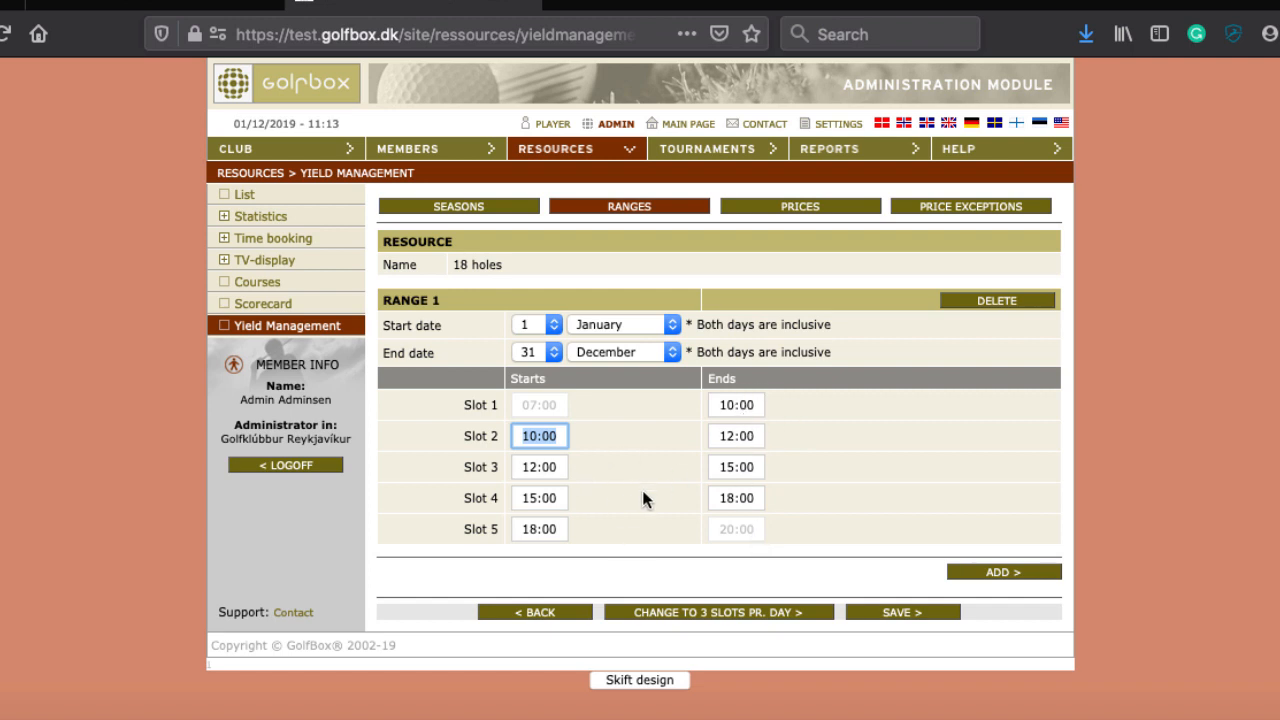
{"action": "left_click", "coordinate": [893, 612]}
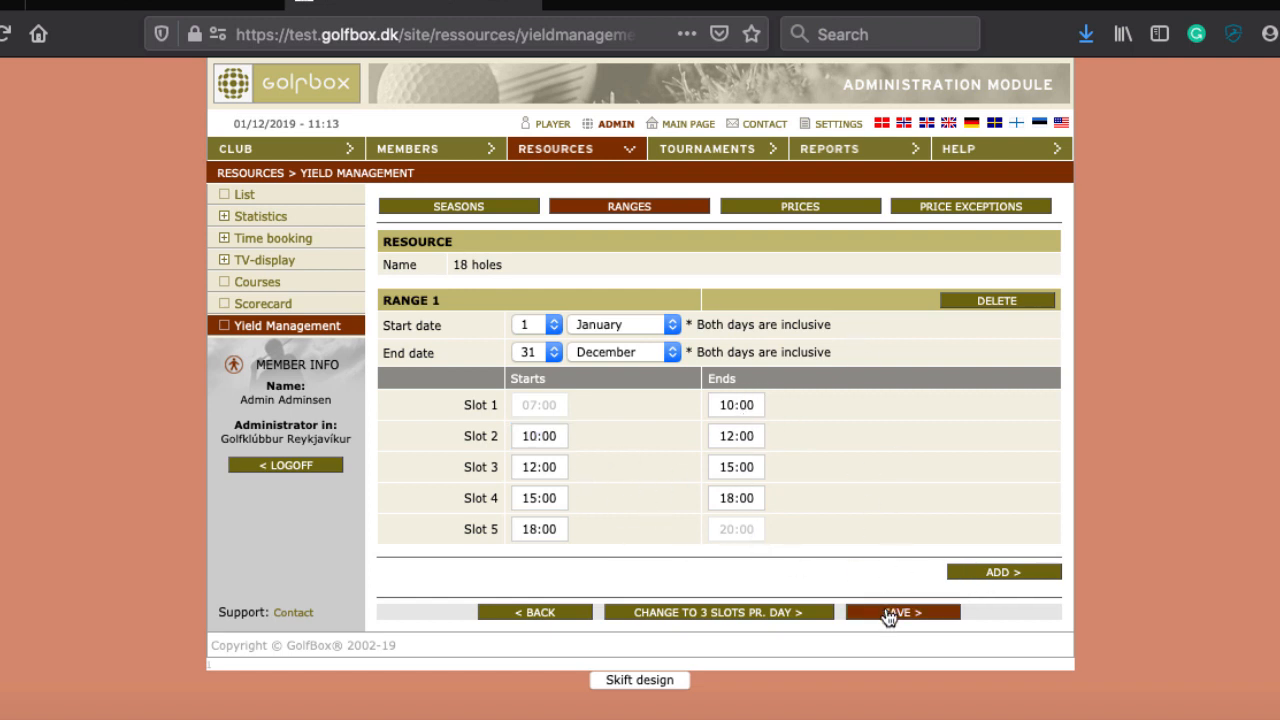
{"action": "left_click", "coordinate": [804, 210]}
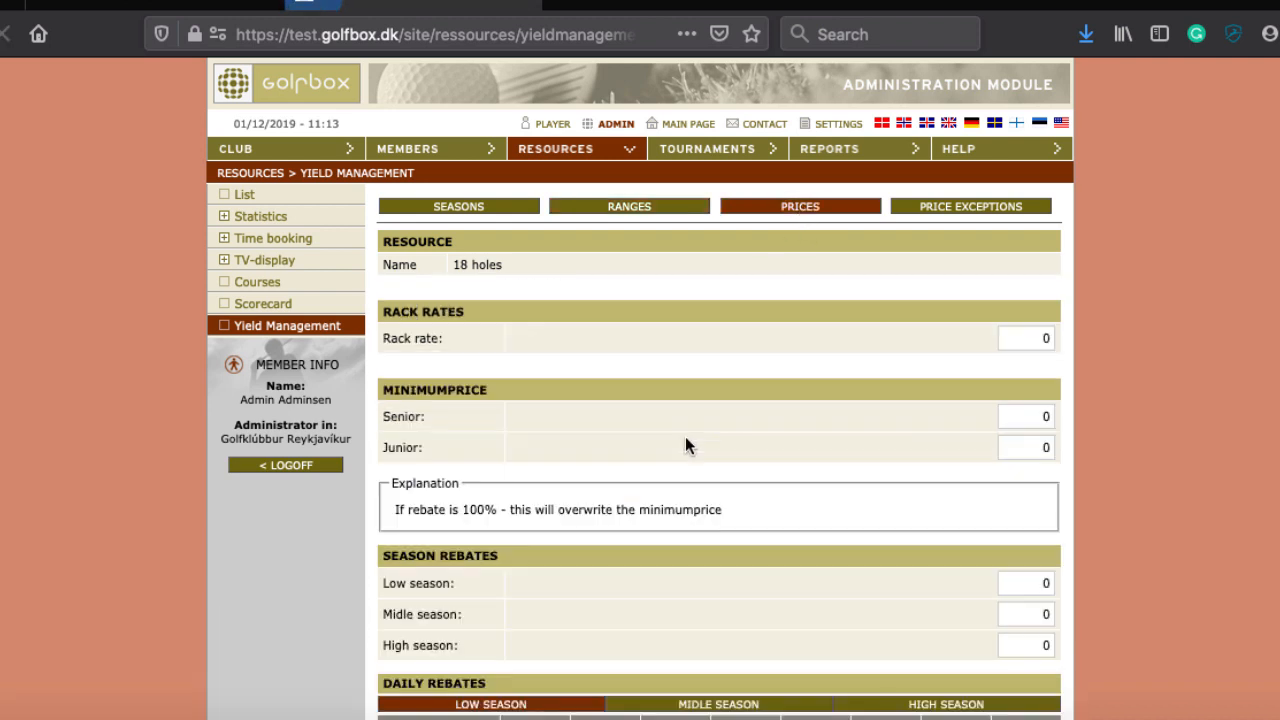
Step: Set the 18 holes Rack rate to 10000
{"action": "double_click", "coordinate": [1040, 340]}
{"action": "type", "text": "10"}
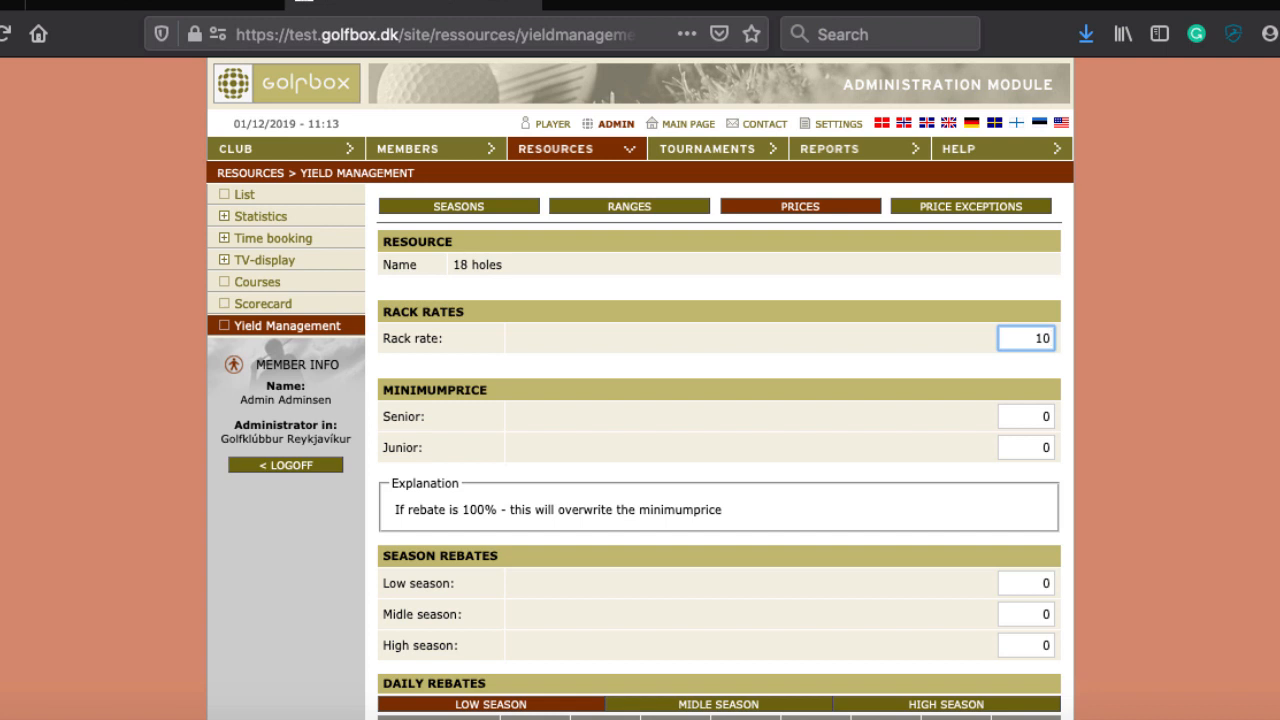
{"action": "type", "text": "000"}
{"action": "scroll", "coordinate": [720, 440], "scroll_direction": "down", "scroll_amount": 4}
Step: Set the minimum prices to 4000 for Senior and 2000 for Junior
{"action": "left_click", "coordinate": [1042, 217]}
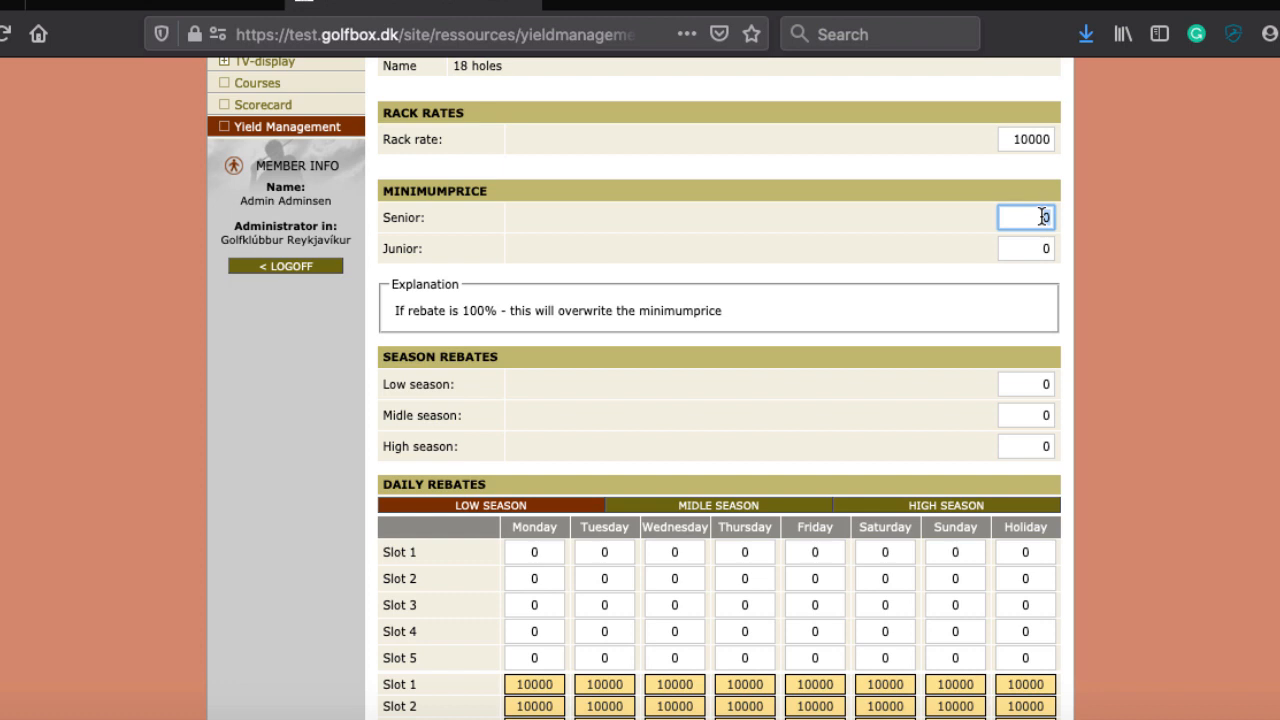
{"action": "type", "text": "5"}
{"action": "key", "text": "BackSpace"}
{"action": "type", "text": "4000"}
{"action": "double_click", "coordinate": [1022, 240]}
{"action": "type", "text": "4000"}
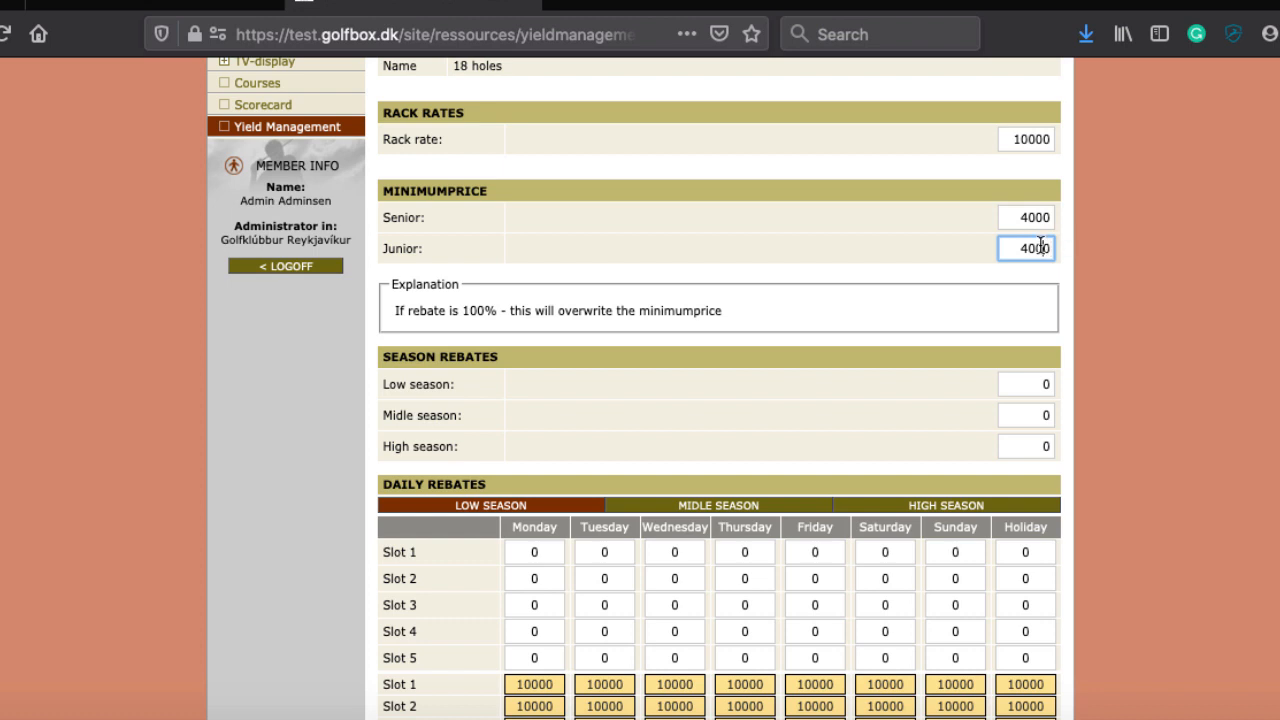
{"action": "double_click", "coordinate": [1040, 246]}
{"action": "type", "text": "2000"}
{"action": "scroll", "coordinate": [686, 320], "scroll_direction": "down", "scroll_amount": 3}
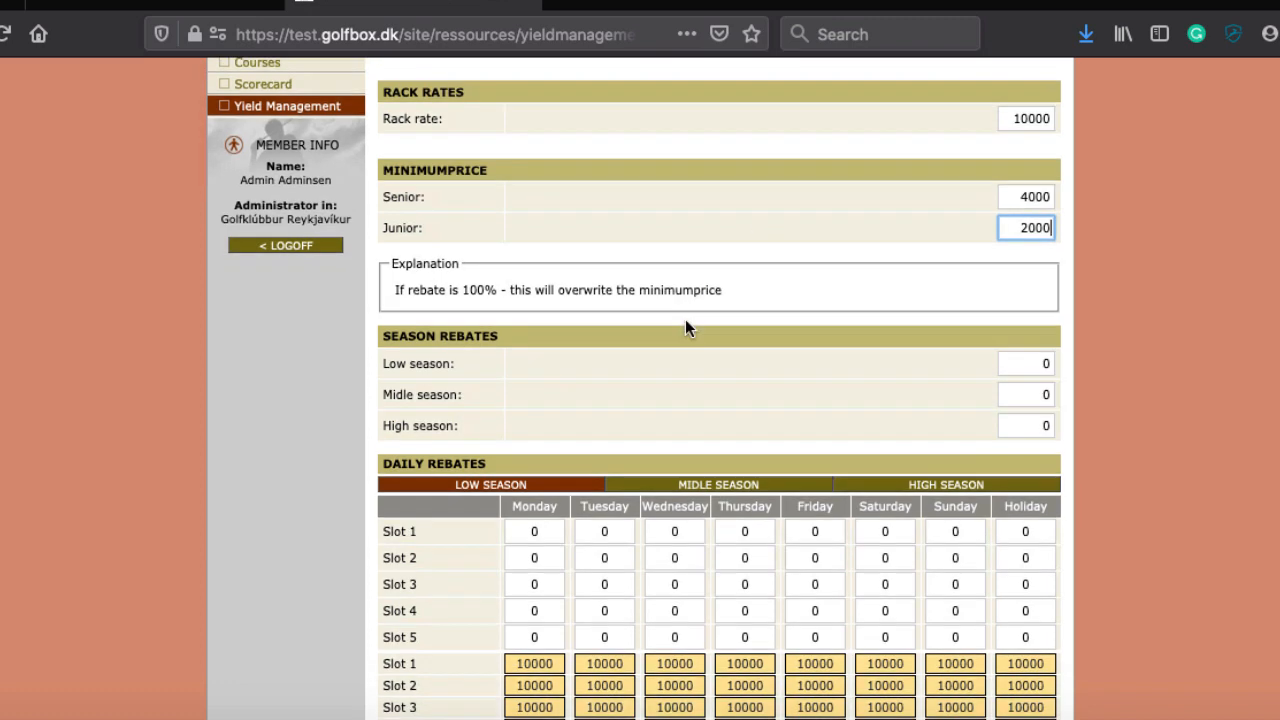
{"action": "scroll", "coordinate": [948, 190], "scroll_direction": "up", "scroll_amount": 1}
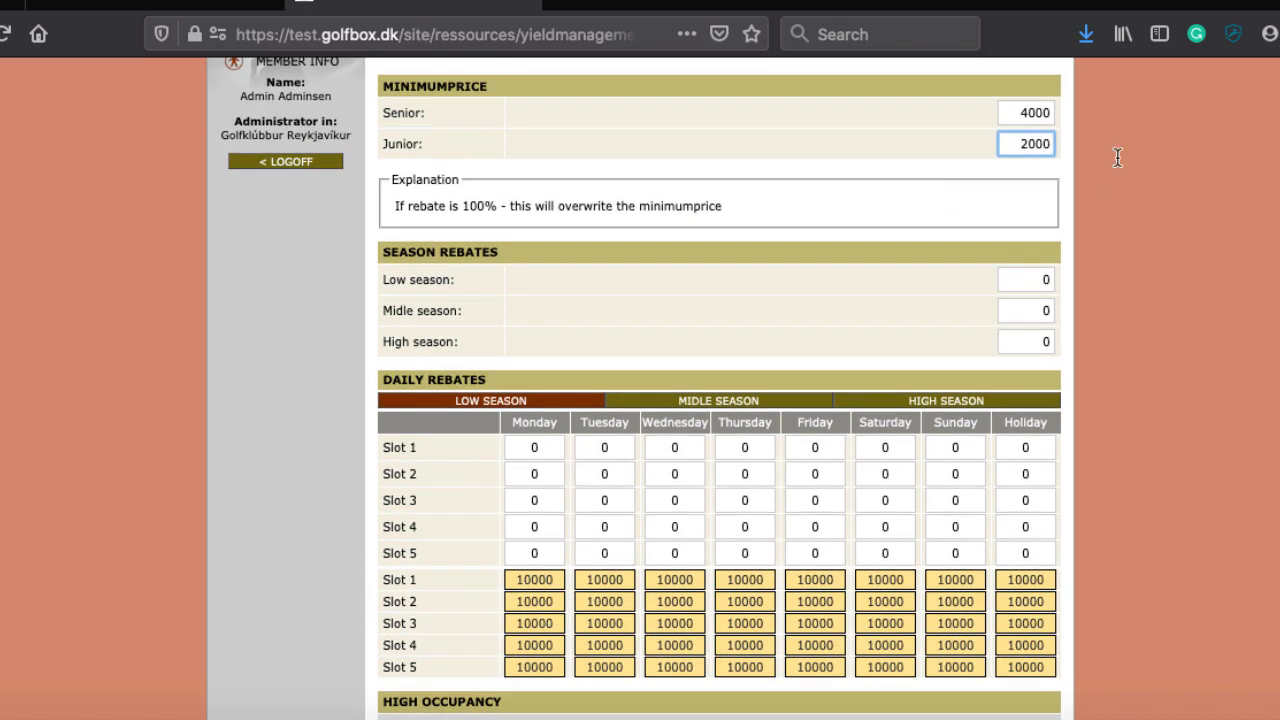
{"action": "scroll", "coordinate": [860, 360], "scroll_direction": "down", "scroll_amount": 1}
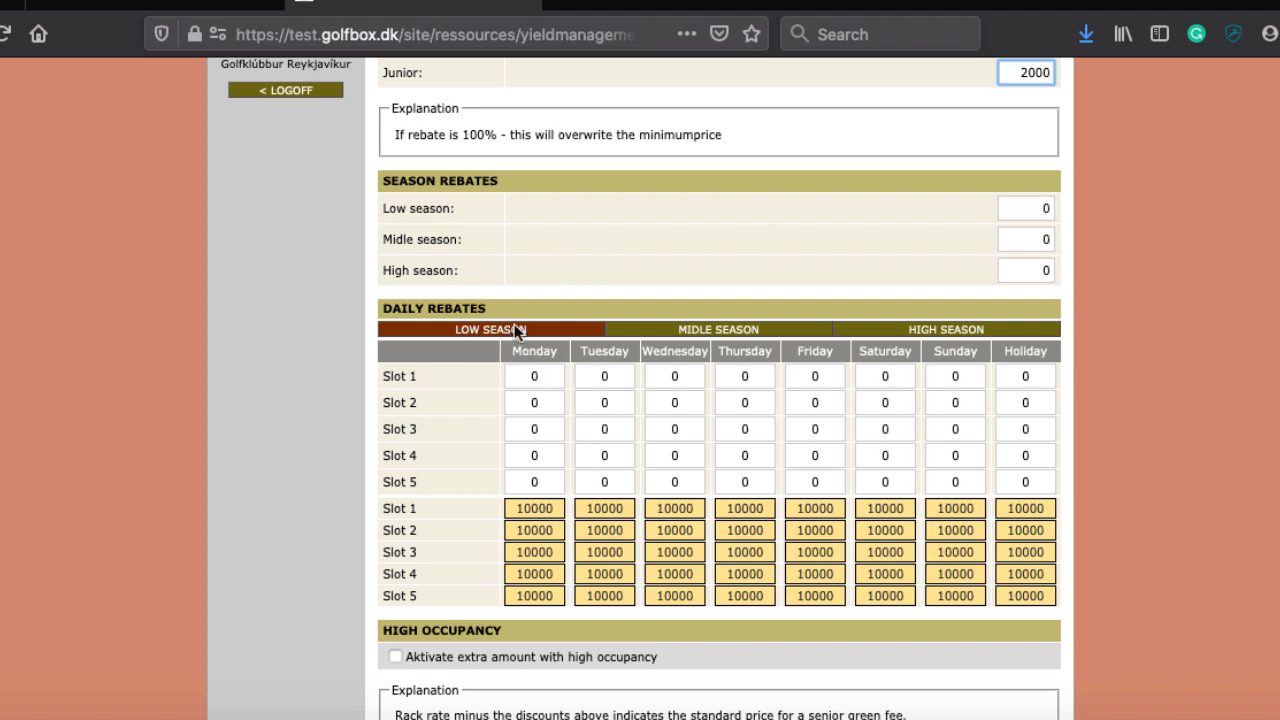
Step: Enter season rebates of 6000 for Low season and 4000 for Midle season
{"action": "left_click", "coordinate": [1043, 206]}
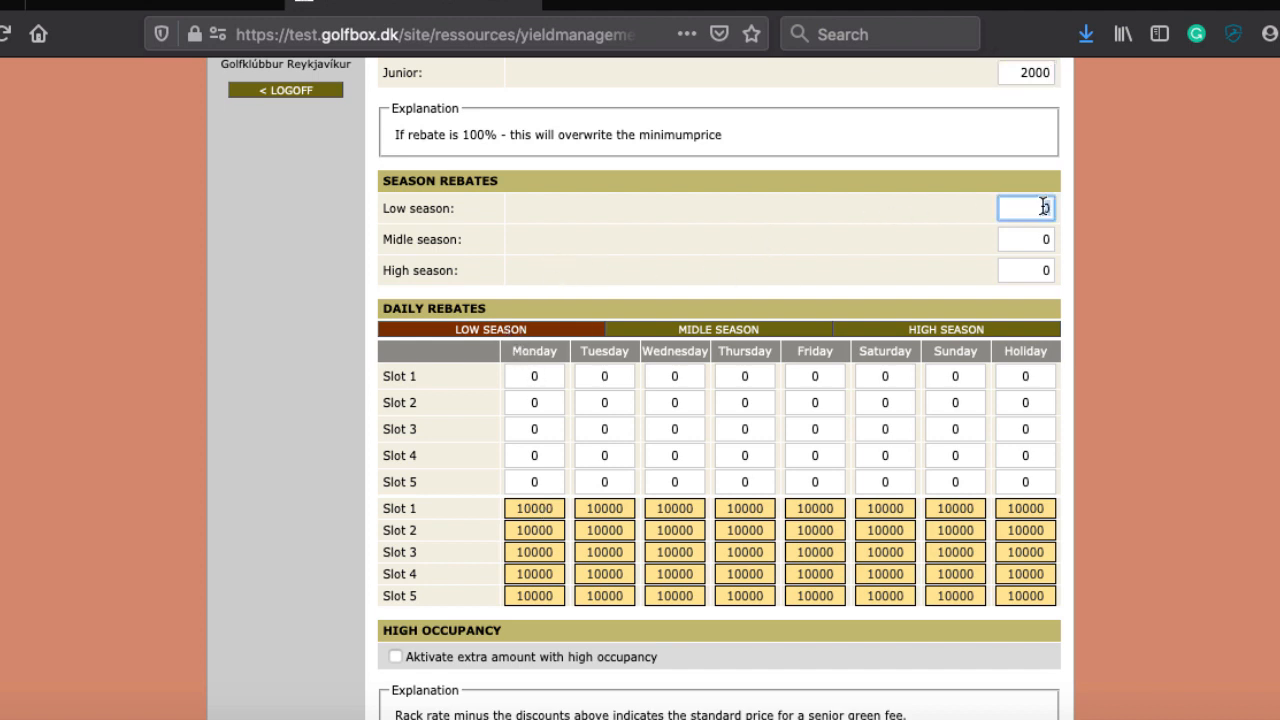
{"action": "key", "text": "BackSpace"}
{"action": "type", "text": "6000"}
{"action": "key", "text": "Tab"}
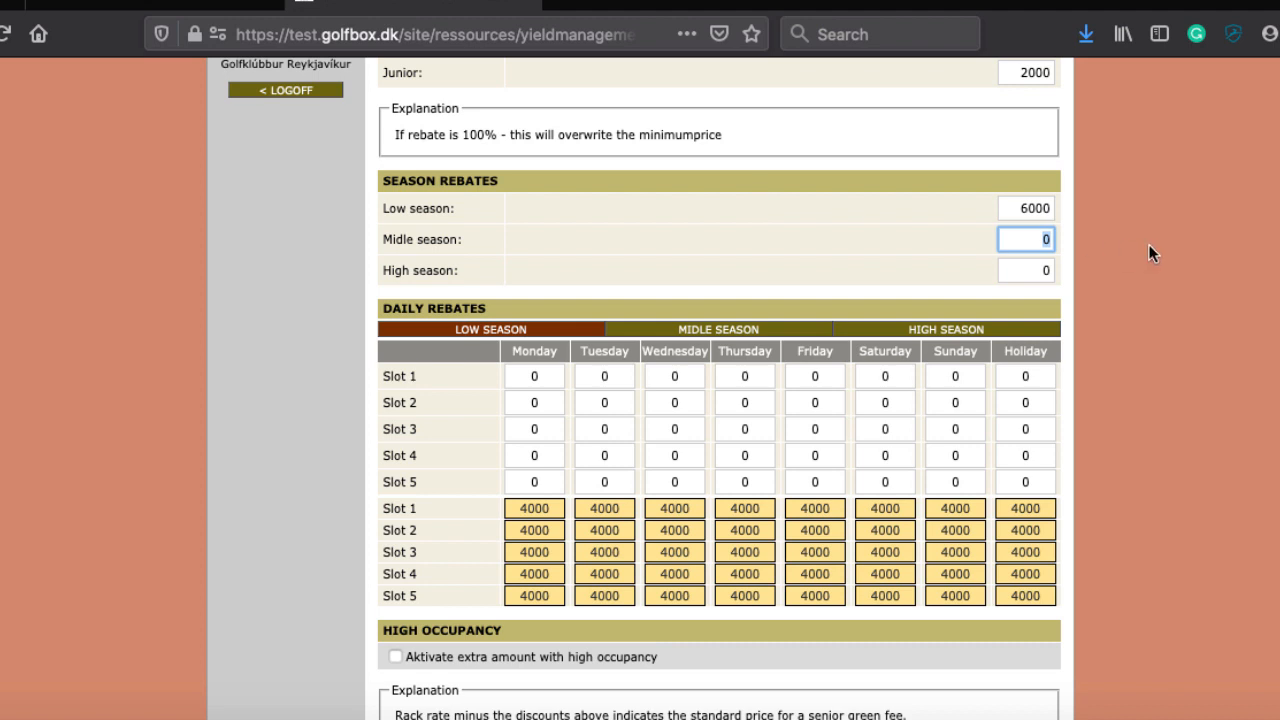
{"action": "type", "text": "4000"}
{"action": "key", "text": "Tab"}
Step: Show the Midle season daily rebate grid and select the High season rebate value
{"action": "left_click", "coordinate": [1037, 240]}
{"action": "left_click", "coordinate": [680, 338]}
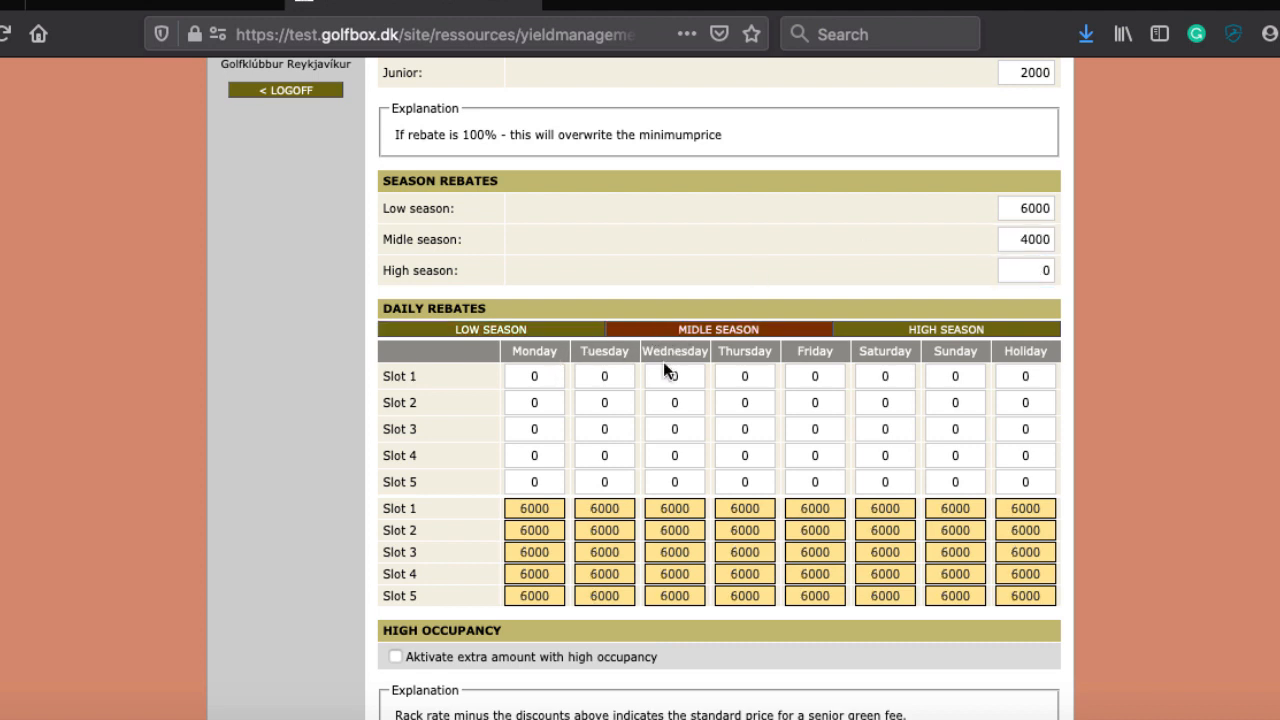
{"action": "left_click", "coordinate": [1047, 268]}
{"action": "double_click", "coordinate": [1047, 268]}
{"action": "scroll", "coordinate": [609, 204], "scroll_direction": "up", "scroll_amount": 2}
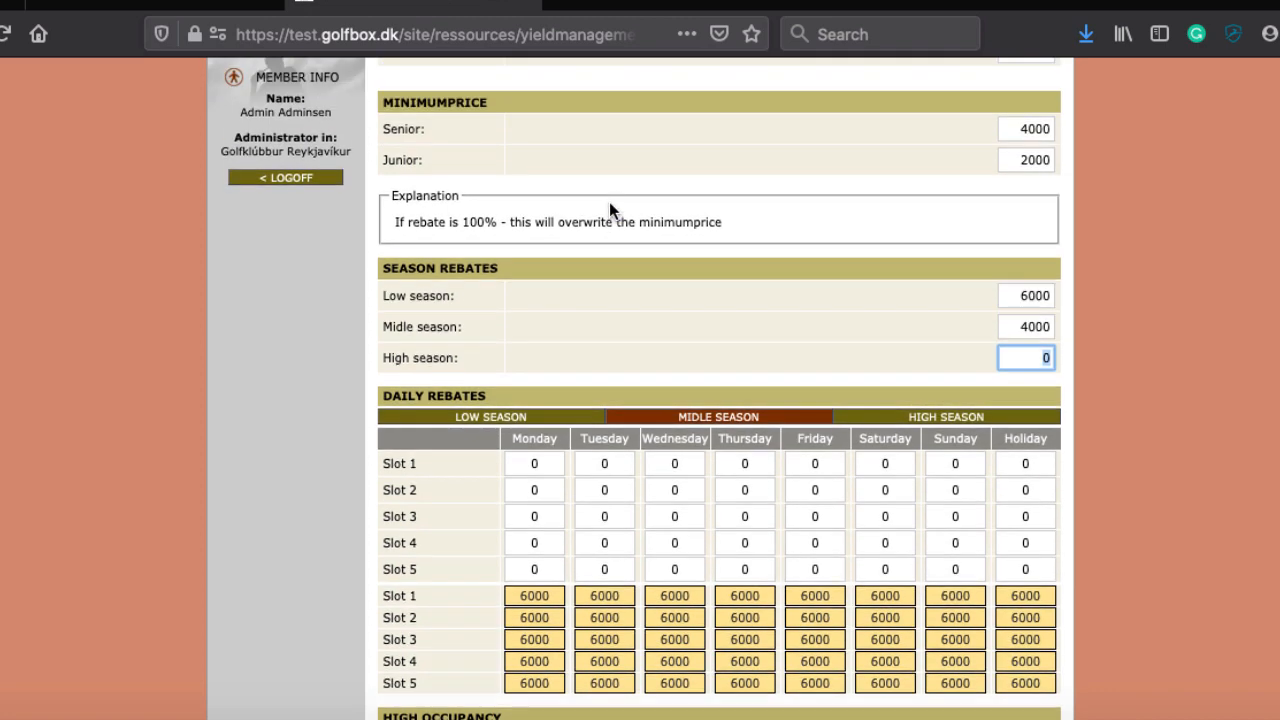
{"action": "scroll", "coordinate": [514, 640], "scroll_direction": "down", "scroll_amount": 4}
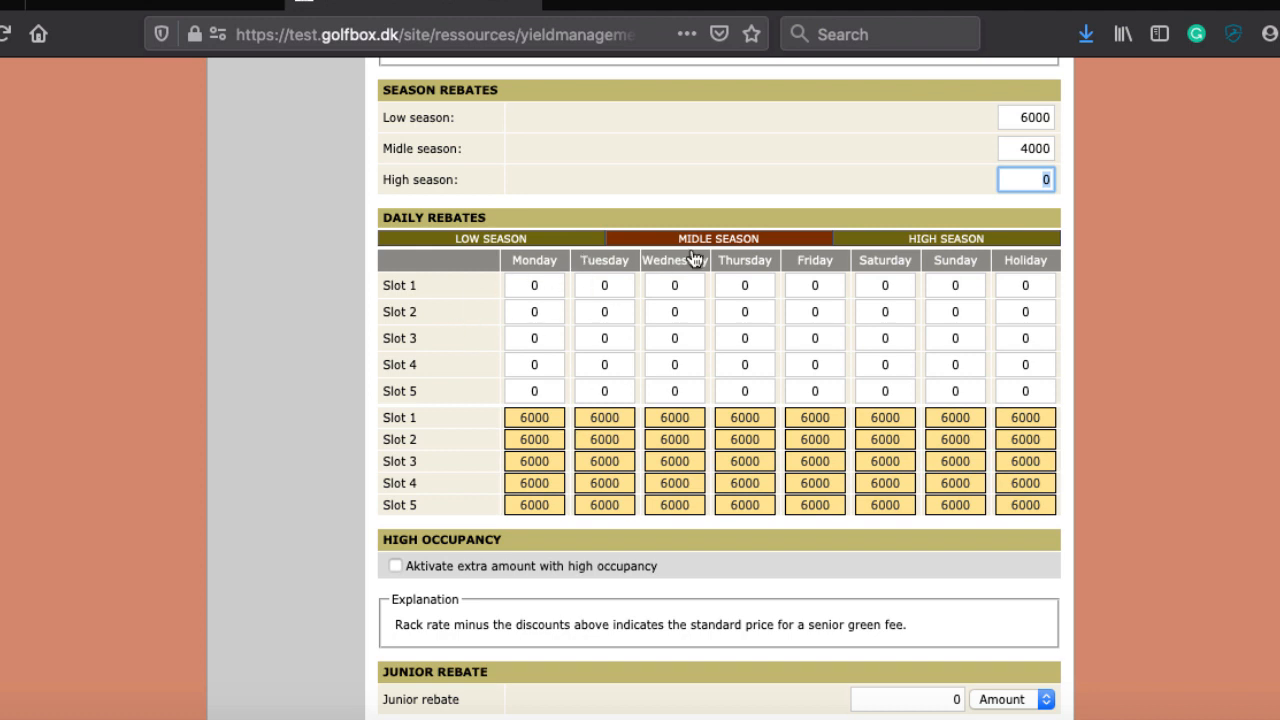
Step: In the High season daily rebate grid, set Monday's Slot 1 and Slot 5 rebates to 2000
{"action": "left_click", "coordinate": [900, 243]}
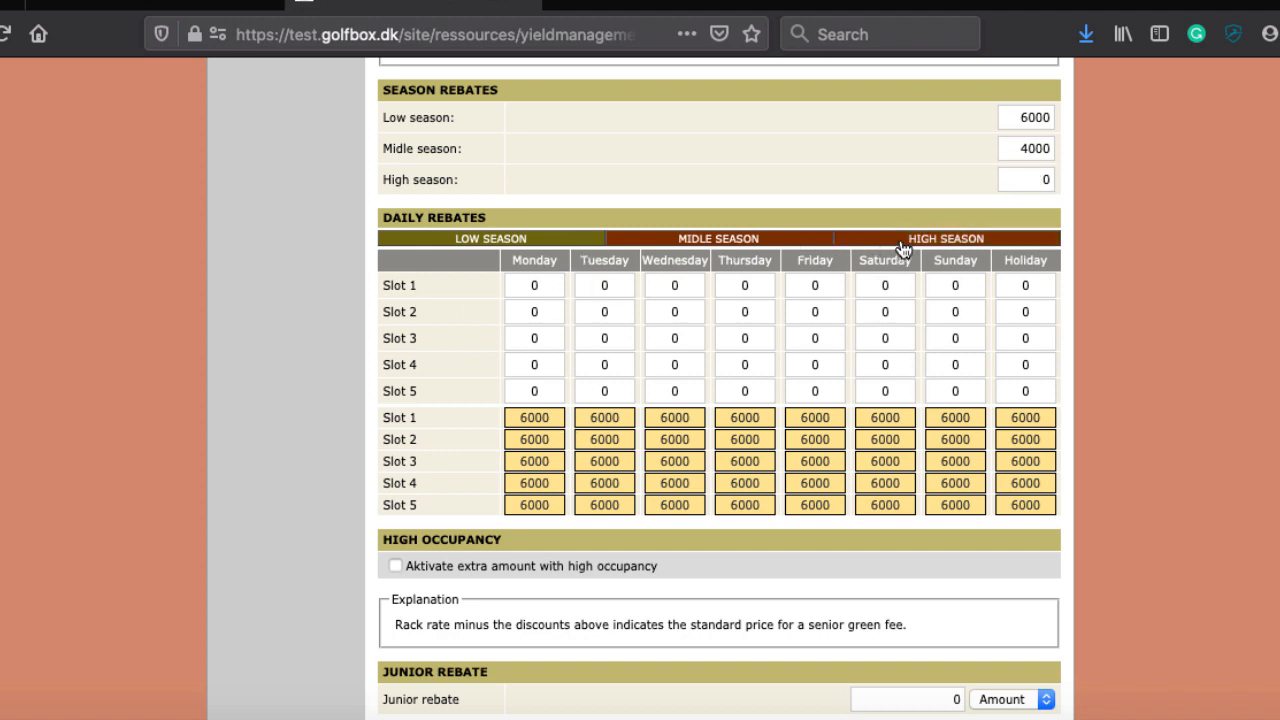
{"action": "left_click", "coordinate": [523, 276]}
{"action": "left_click_drag", "start_coordinate": [558, 283], "coordinate": [518, 282]}
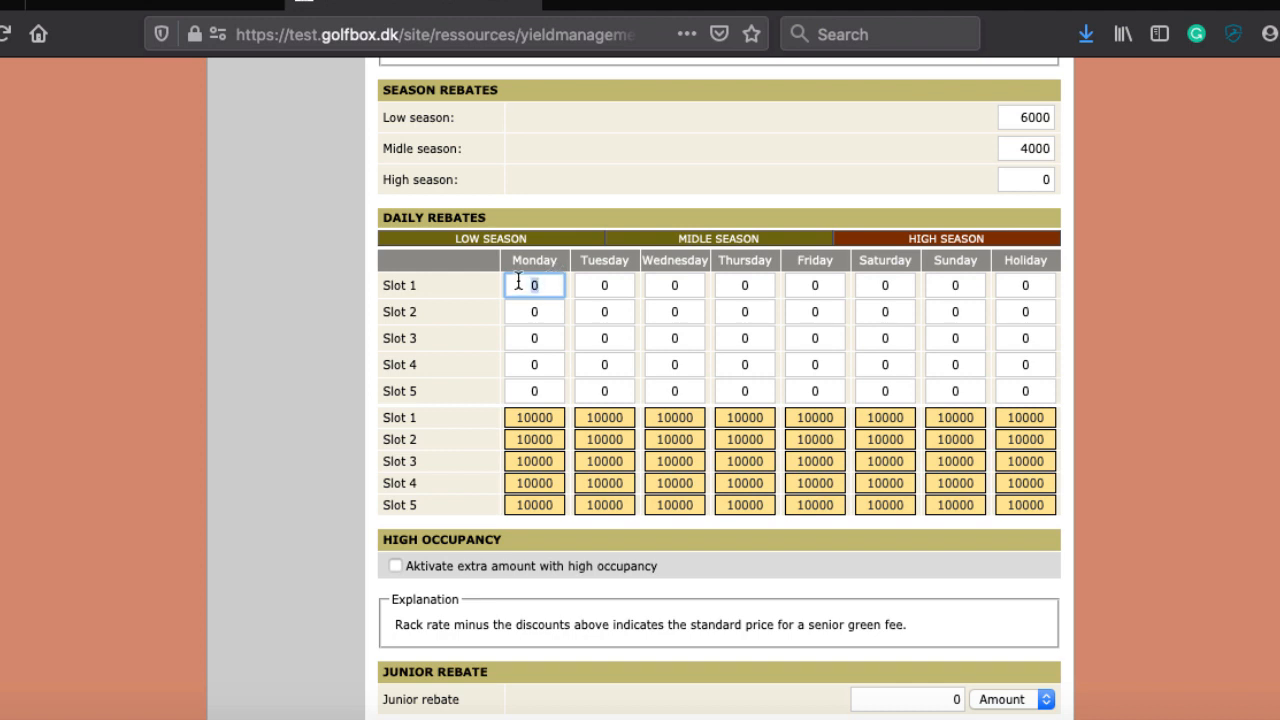
{"action": "type", "text": "1000"}
{"action": "key", "text": "BackSpace"}
{"action": "key", "text": "BackSpace"}
{"action": "key", "text": "BackSpace"}
{"action": "key", "text": "BackSpace"}
{"action": "type", "text": "2000"}
{"action": "key", "text": "Tab"}
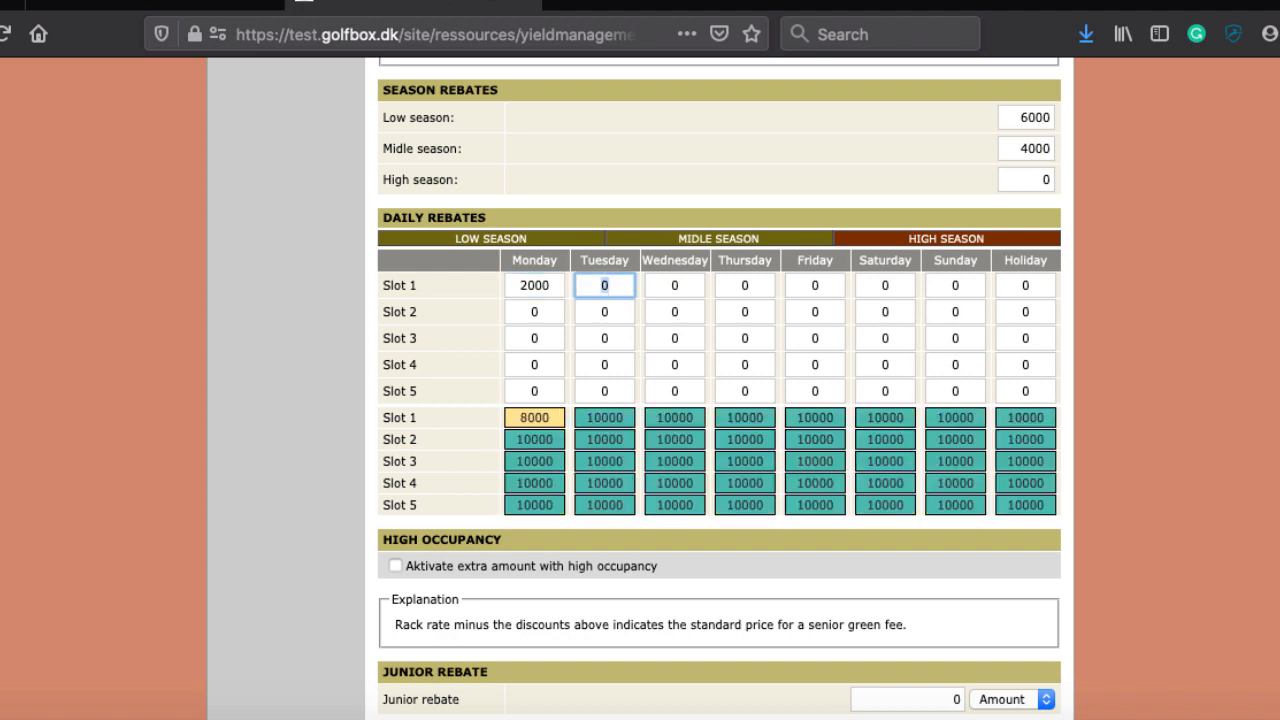
{"action": "left_click", "coordinate": [536, 393]}
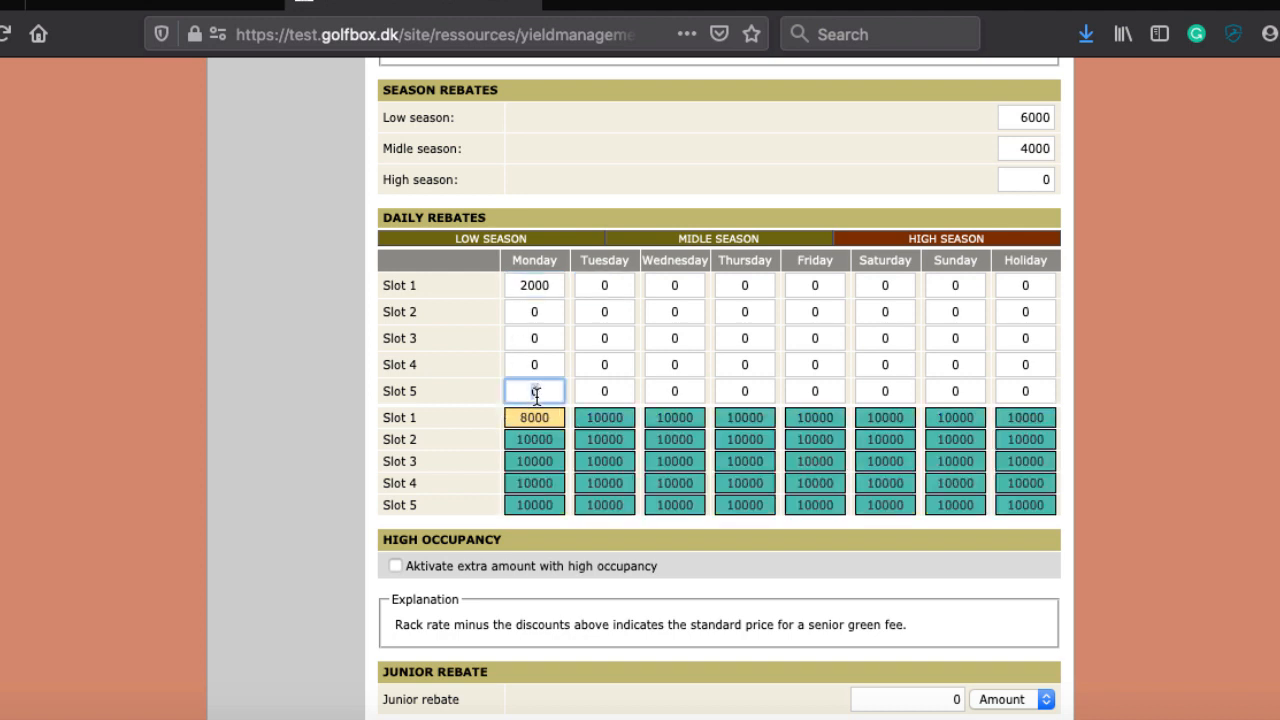
{"action": "type", "text": "2000"}
{"action": "key", "text": "Tab"}
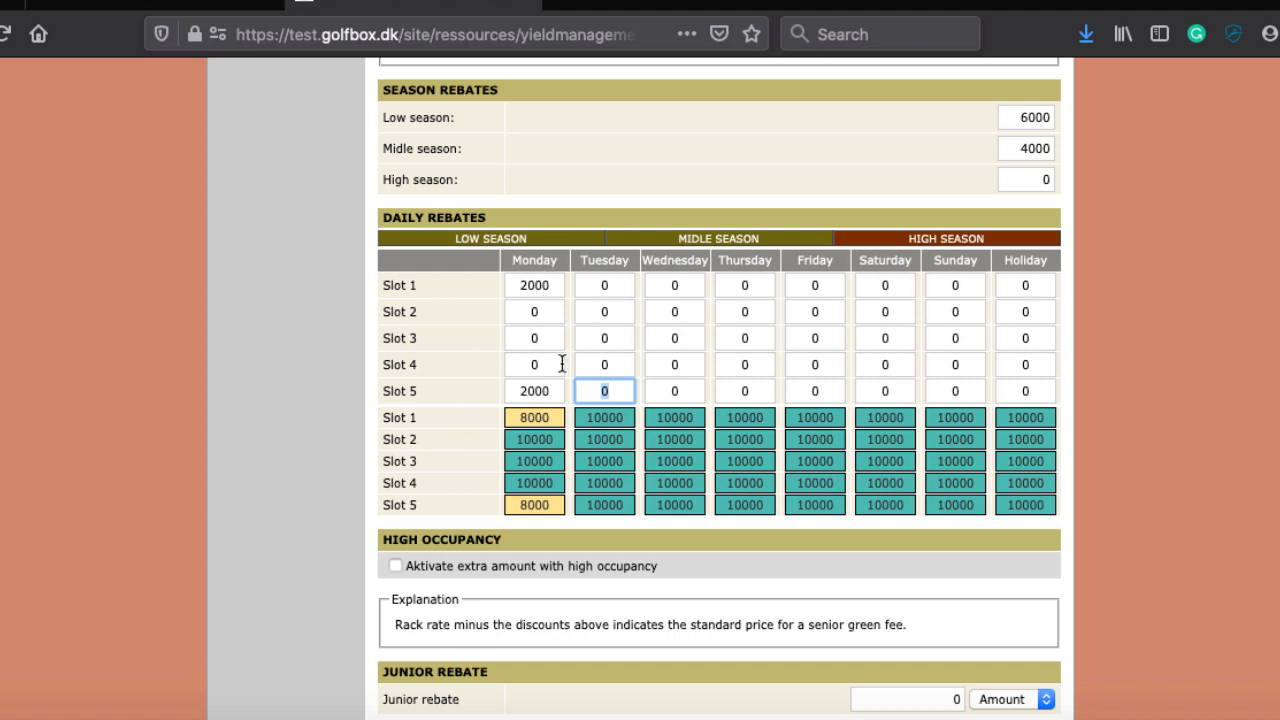
Step: Set Slot 1 rebates to 2000 for Tuesday through Friday, leaving Saturday unchanged
{"action": "left_click", "coordinate": [615, 284]}
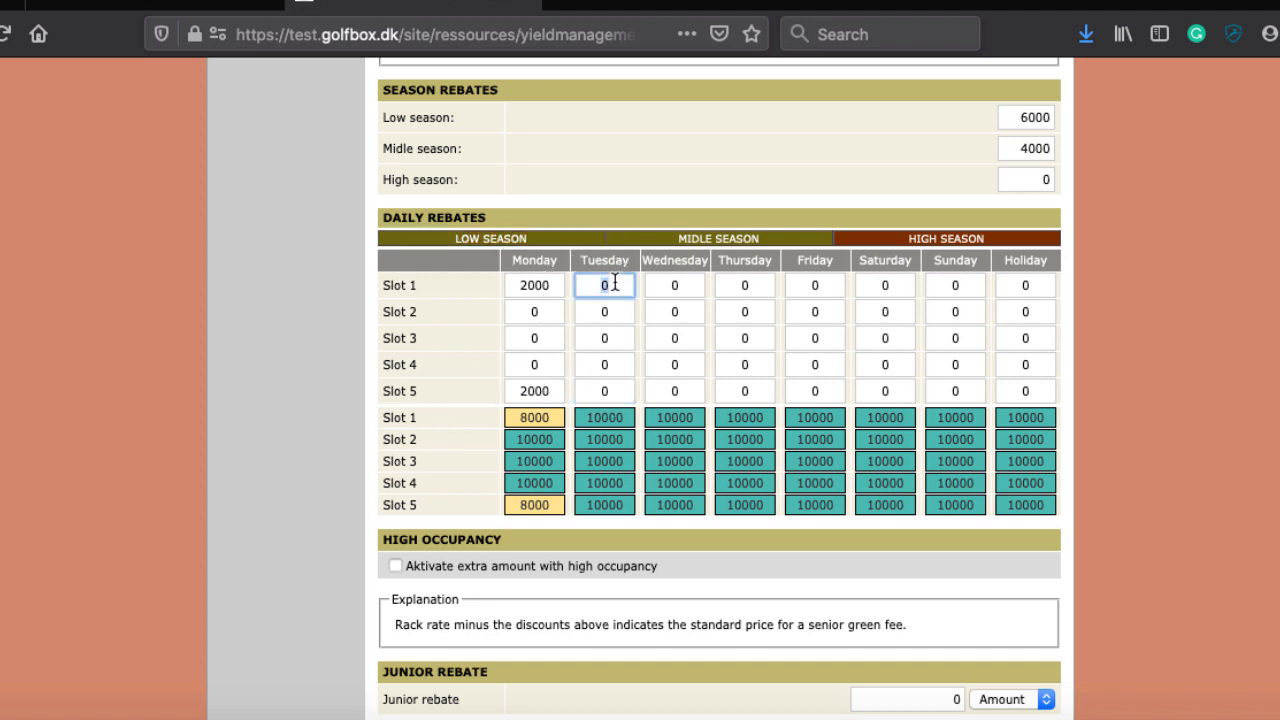
{"action": "type", "text": "2000"}
{"action": "key", "text": "Tab"}
{"action": "type", "text": "200"}
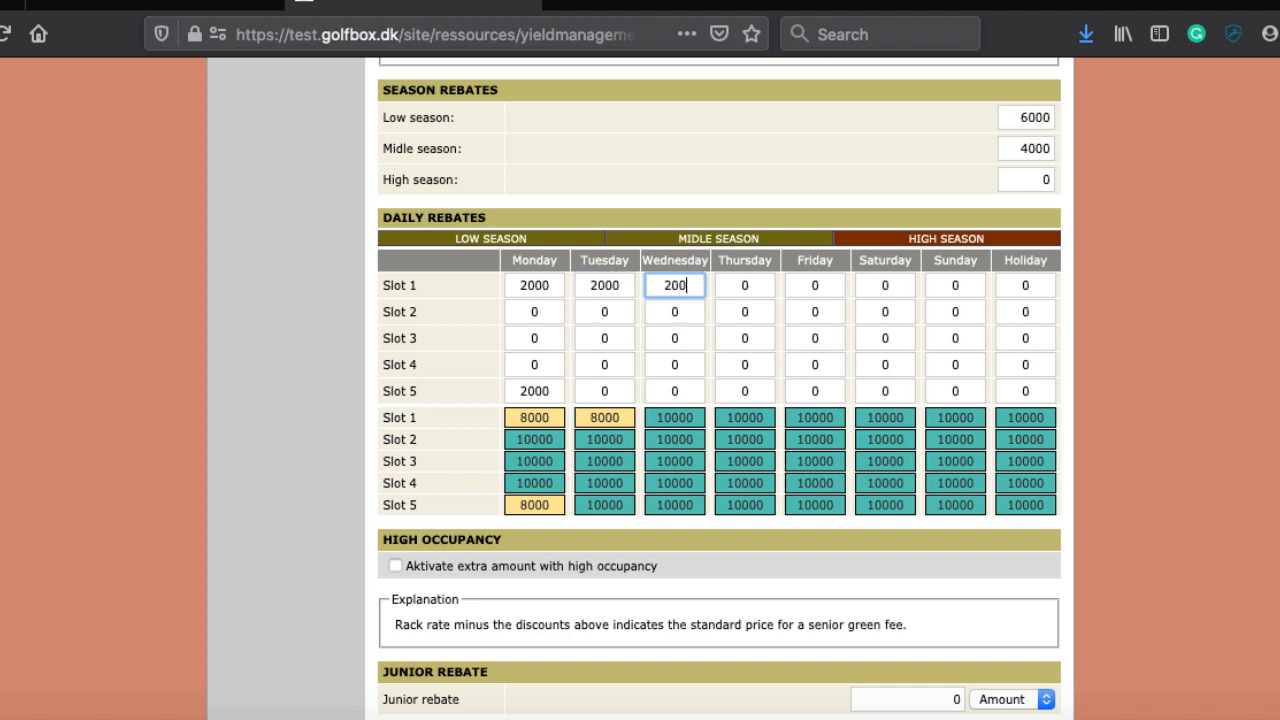
{"action": "type", "text": "0"}
{"action": "key", "text": "Tab"}
{"action": "type", "text": "200"}
{"action": "key", "text": "Tab"}
{"action": "key", "text": "shift+Tab"}
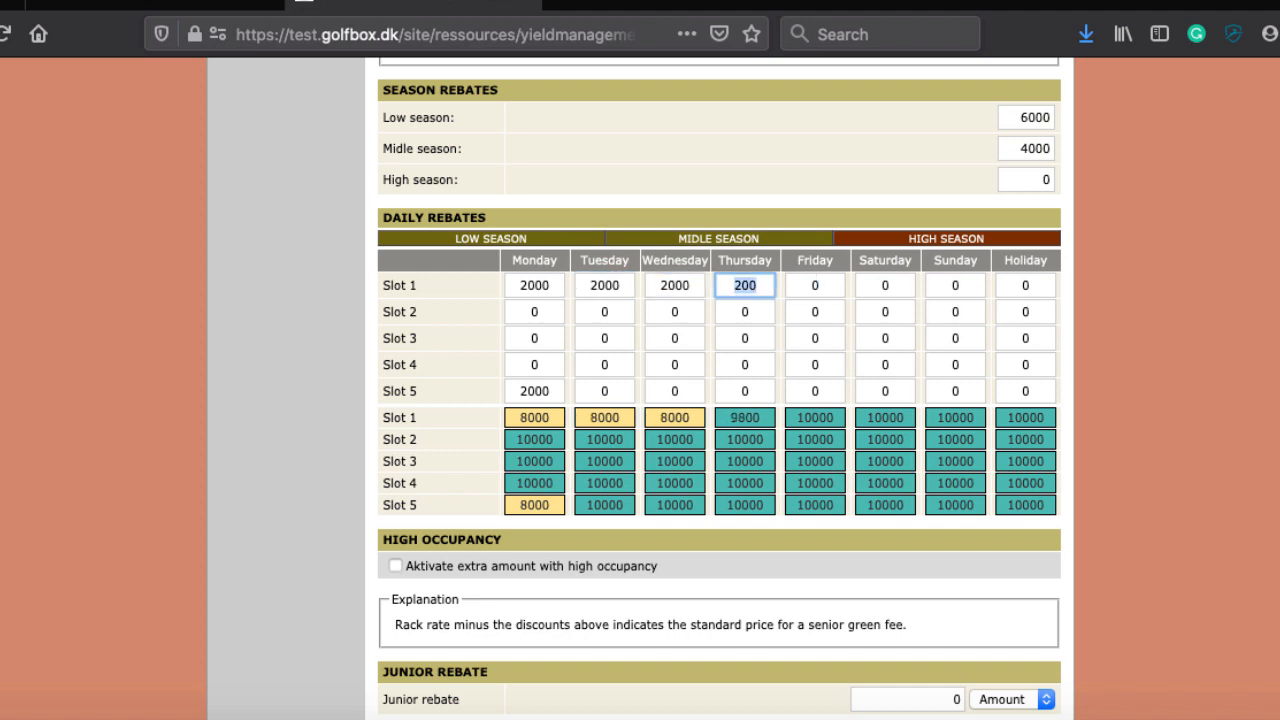
{"action": "key", "text": "End"}
{"action": "type", "text": "0"}
{"action": "key", "text": "Tab"}
{"action": "type", "text": "2000"}
{"action": "key", "text": "Tab"}
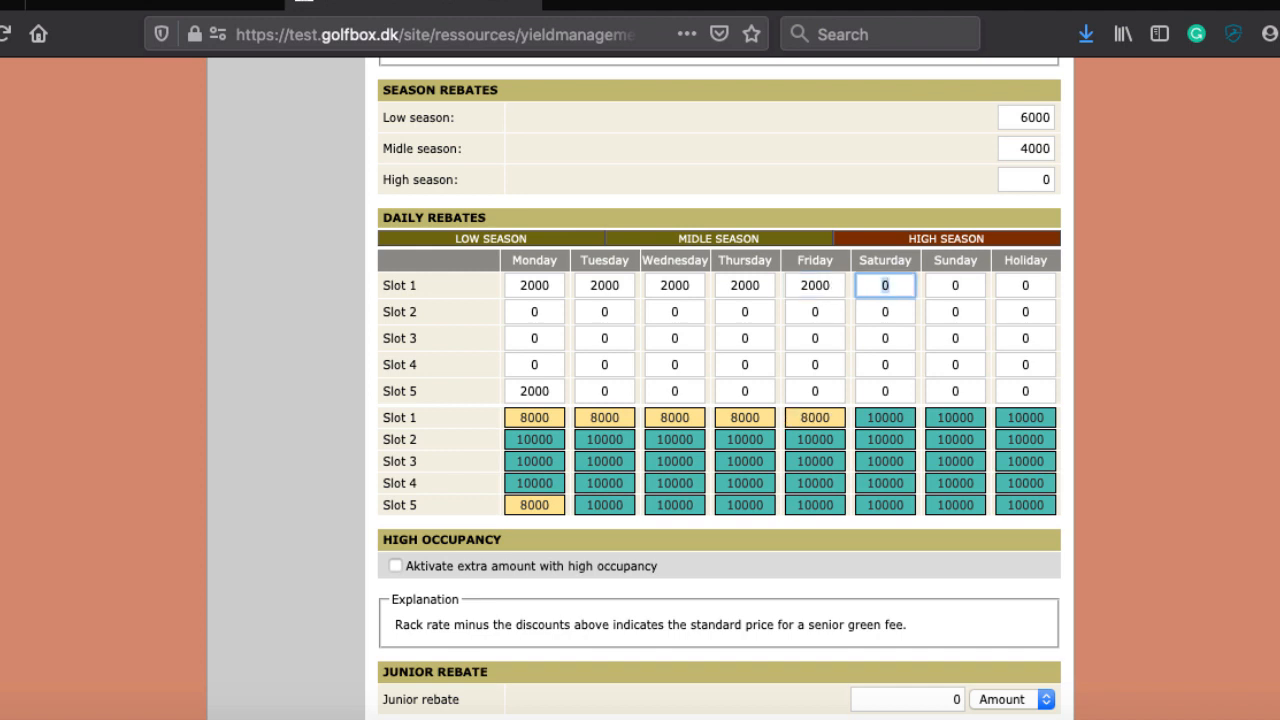
{"action": "key", "text": "Tab"}
{"action": "key", "text": "Tab"}
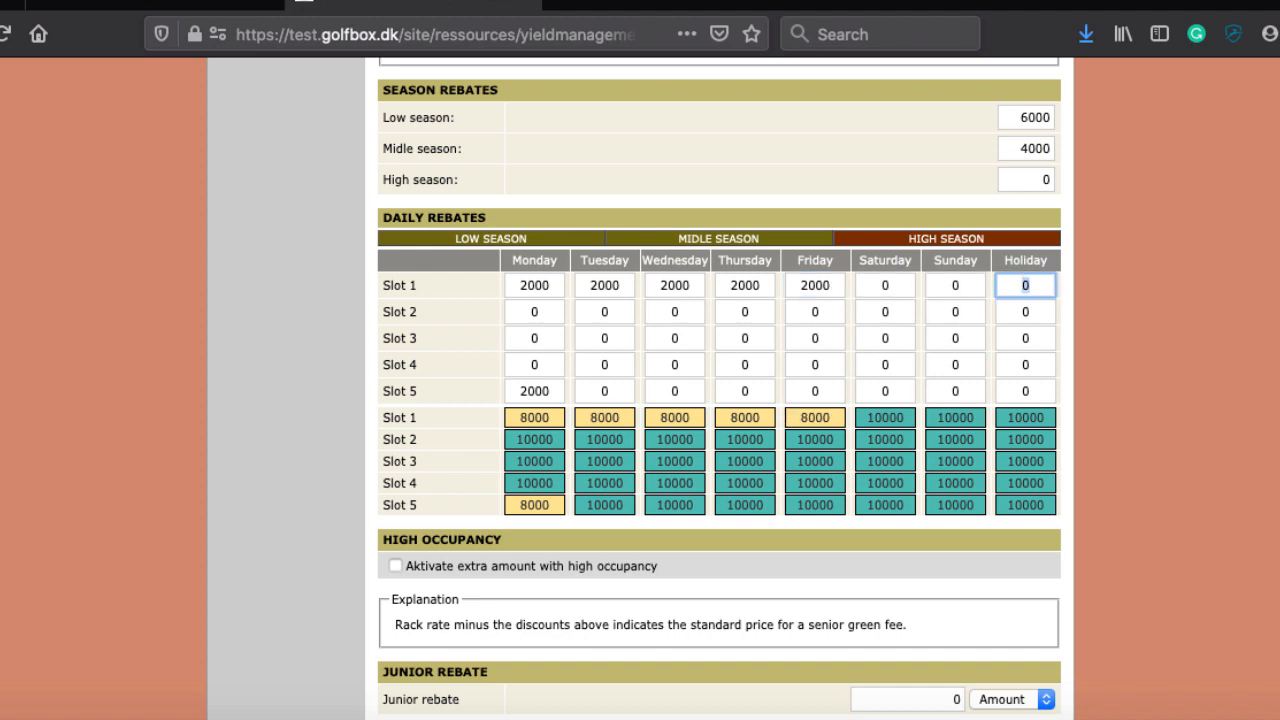
{"action": "key", "text": "Tab"}
{"action": "key", "text": "Tab"}
{"action": "key", "text": "Tab"}
{"action": "key", "text": "Tab"}
{"action": "key", "text": "Tab"}
{"action": "key", "text": "Tab"}
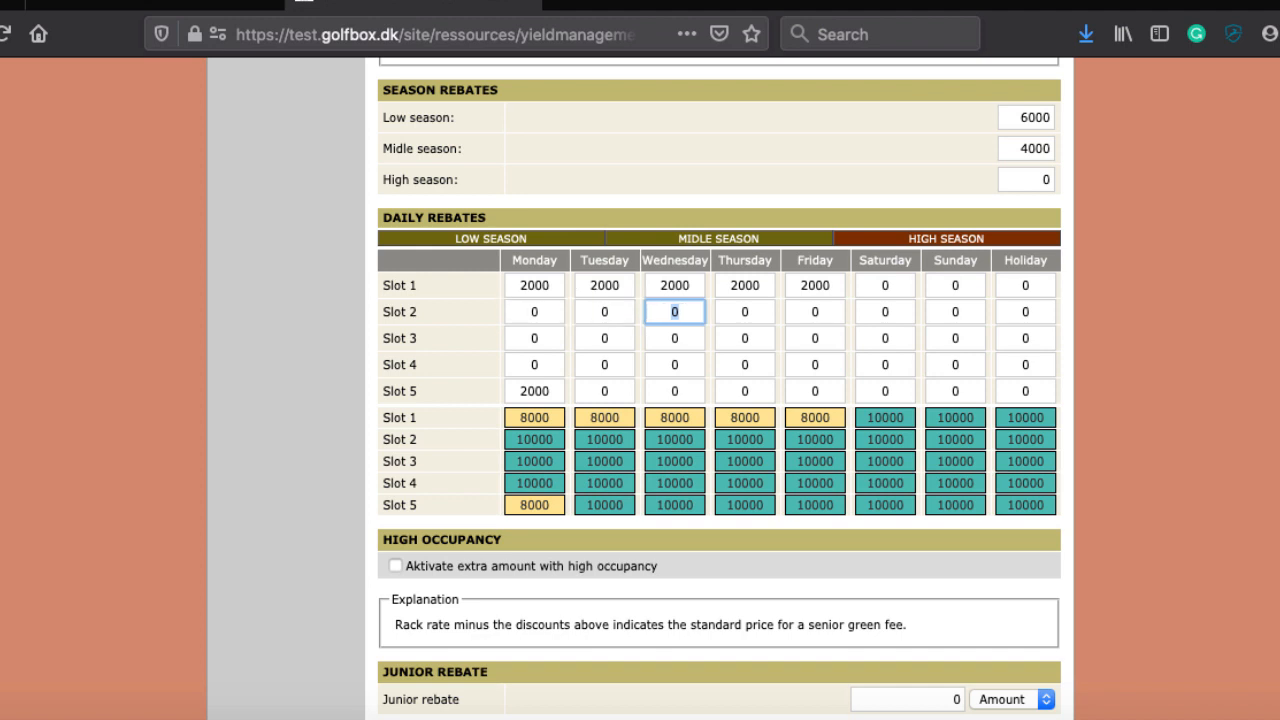
Step: Set Slot 5 rebates to 2000 for Tuesday through Friday, keeping Saturday at 0
{"action": "left_click", "coordinate": [615, 391]}
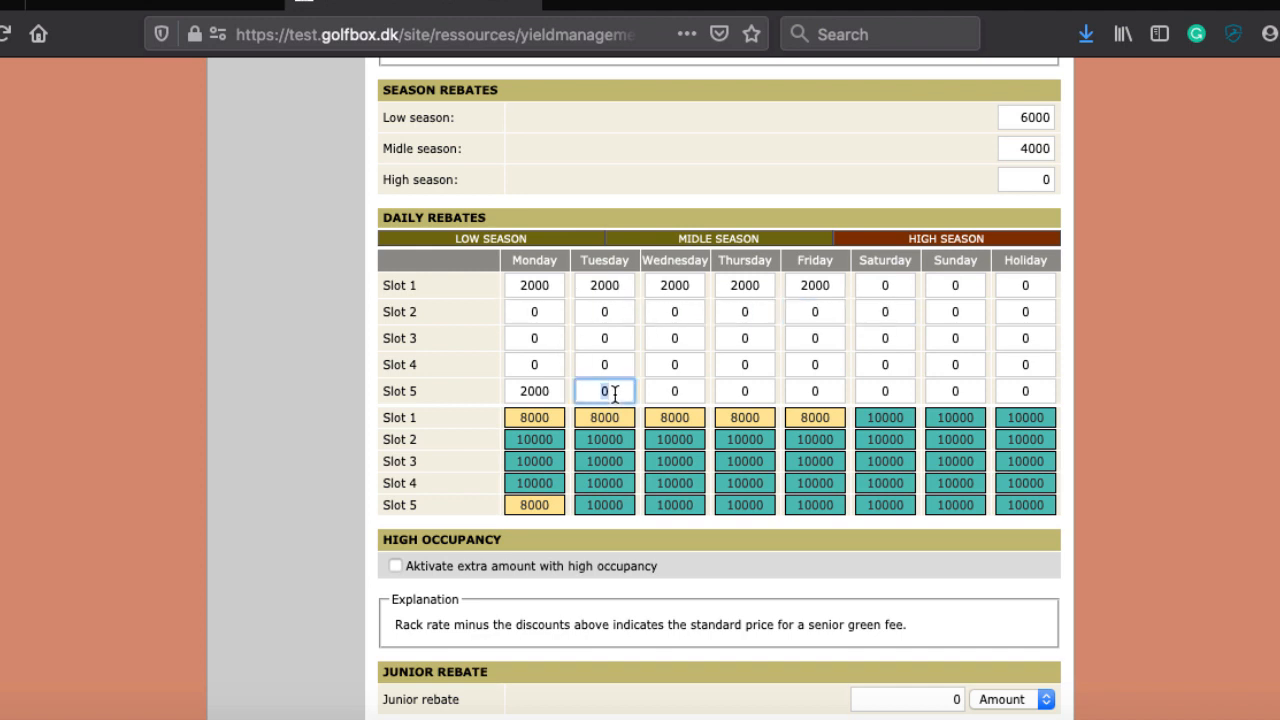
{"action": "key", "text": "BackSpace"}
{"action": "type", "text": "2000"}
{"action": "key", "text": "Tab"}
{"action": "type", "text": "220"}
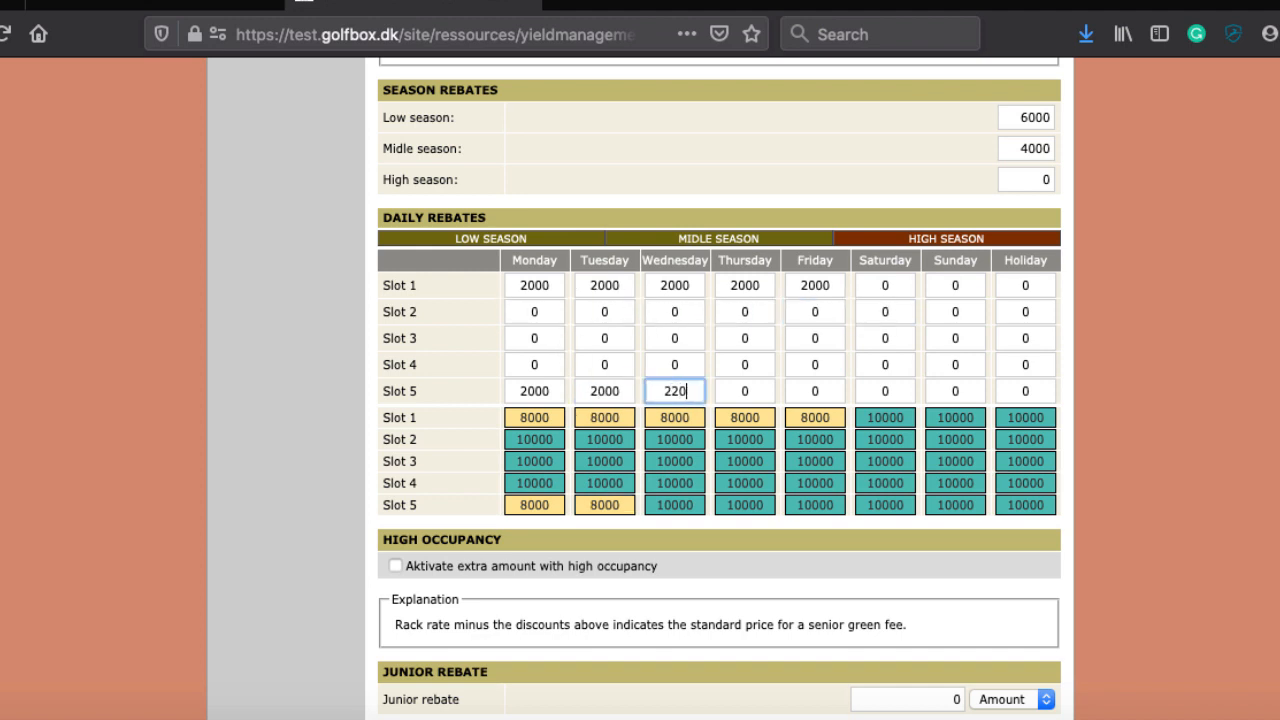
{"action": "key", "text": "BackSpace"}
{"action": "key", "text": "BackSpace"}
{"action": "type", "text": "000"}
{"action": "key", "text": "Tab"}
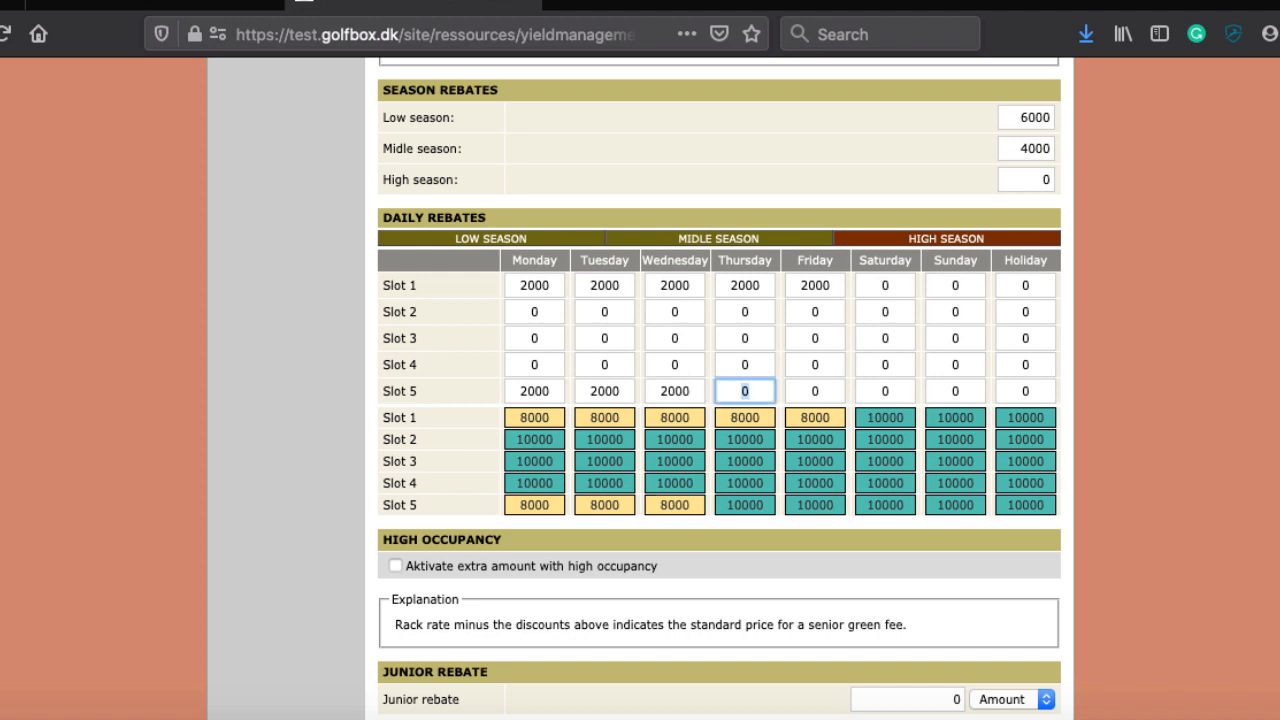
{"action": "type", "text": "2000"}
{"action": "key", "text": "Tab"}
{"action": "type", "text": "2000"}
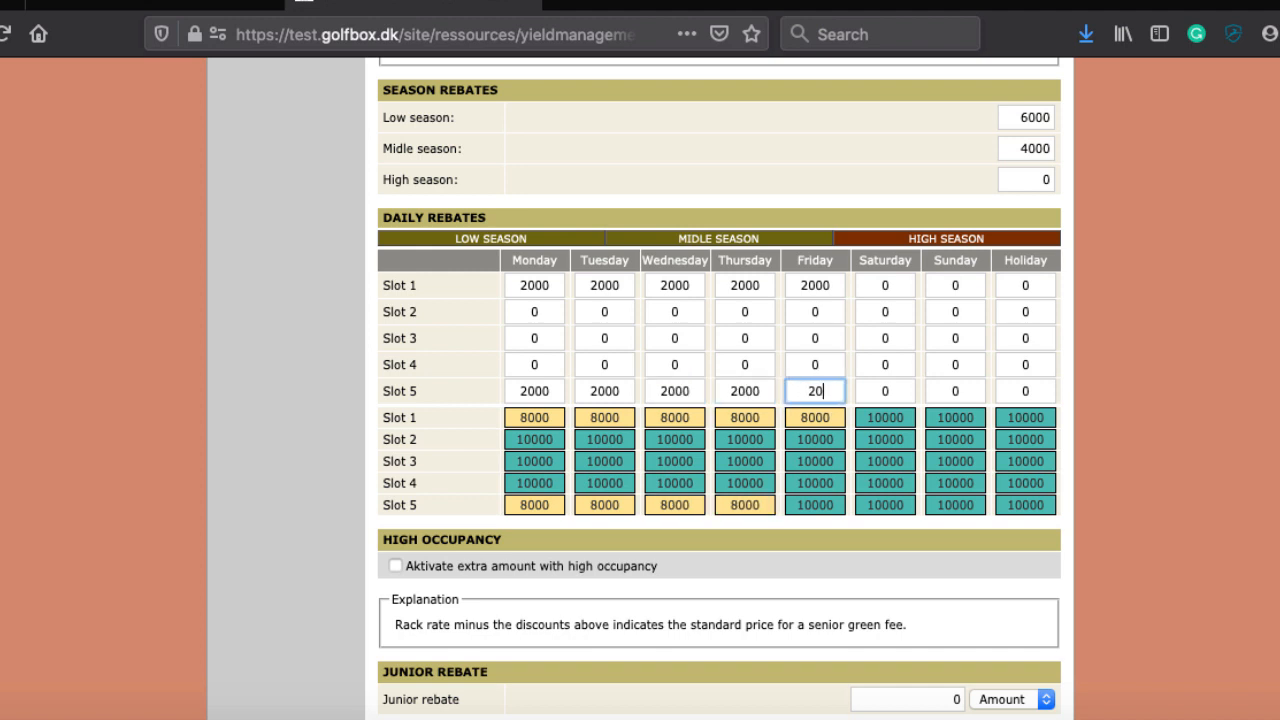
{"action": "key", "text": "Tab"}
{"action": "type", "text": "2"}
{"action": "key", "text": "BackSpace"}
{"action": "type", "text": "00"}
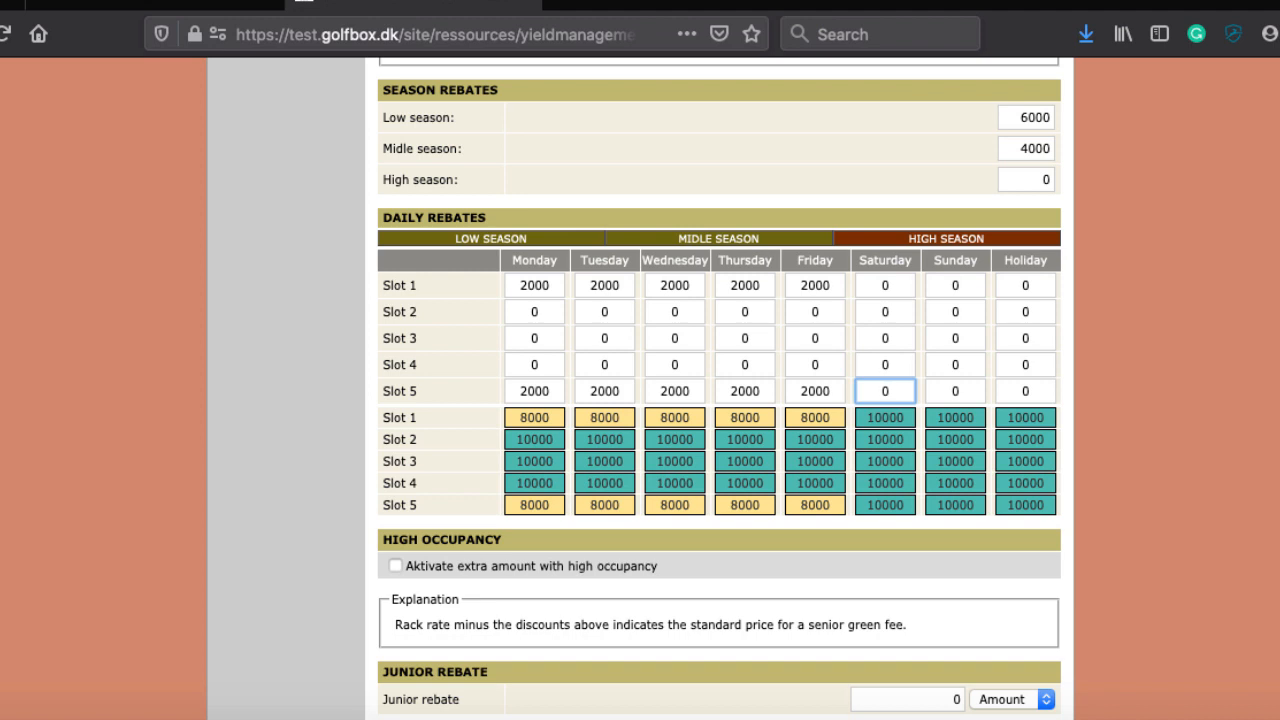
{"action": "key", "text": "Tab"}
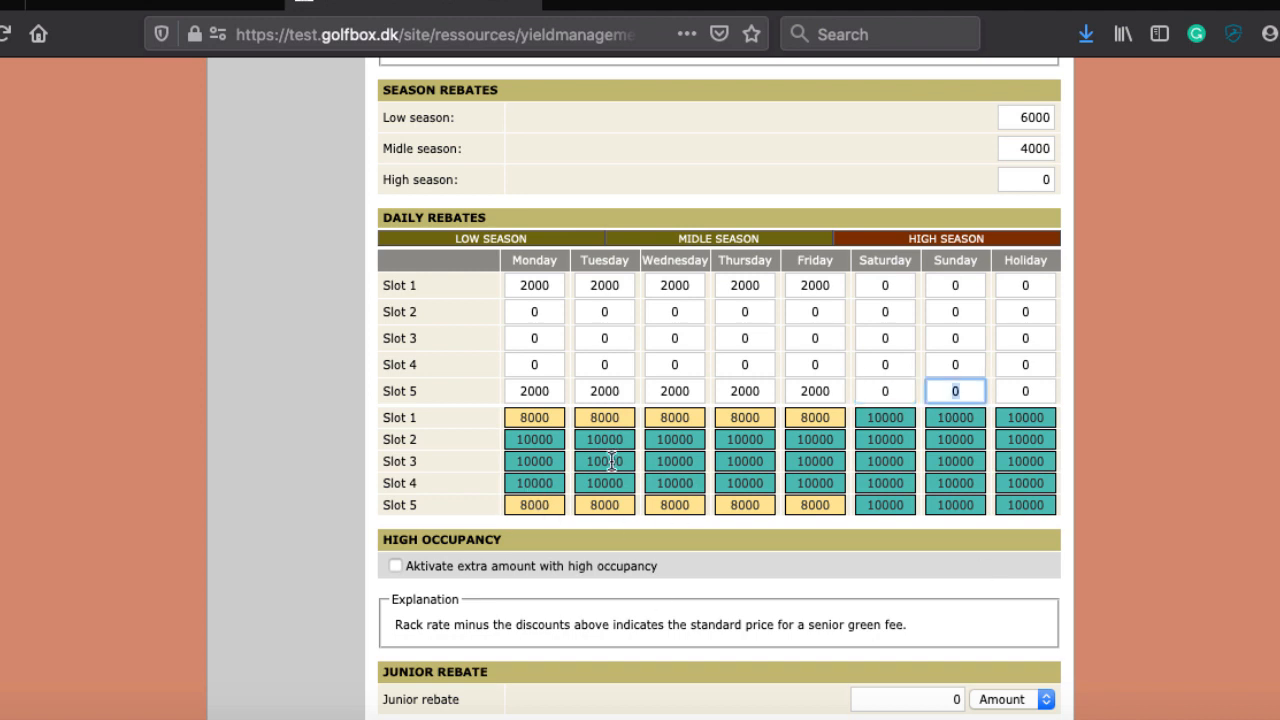
{"action": "left_click", "coordinate": [534, 340]}
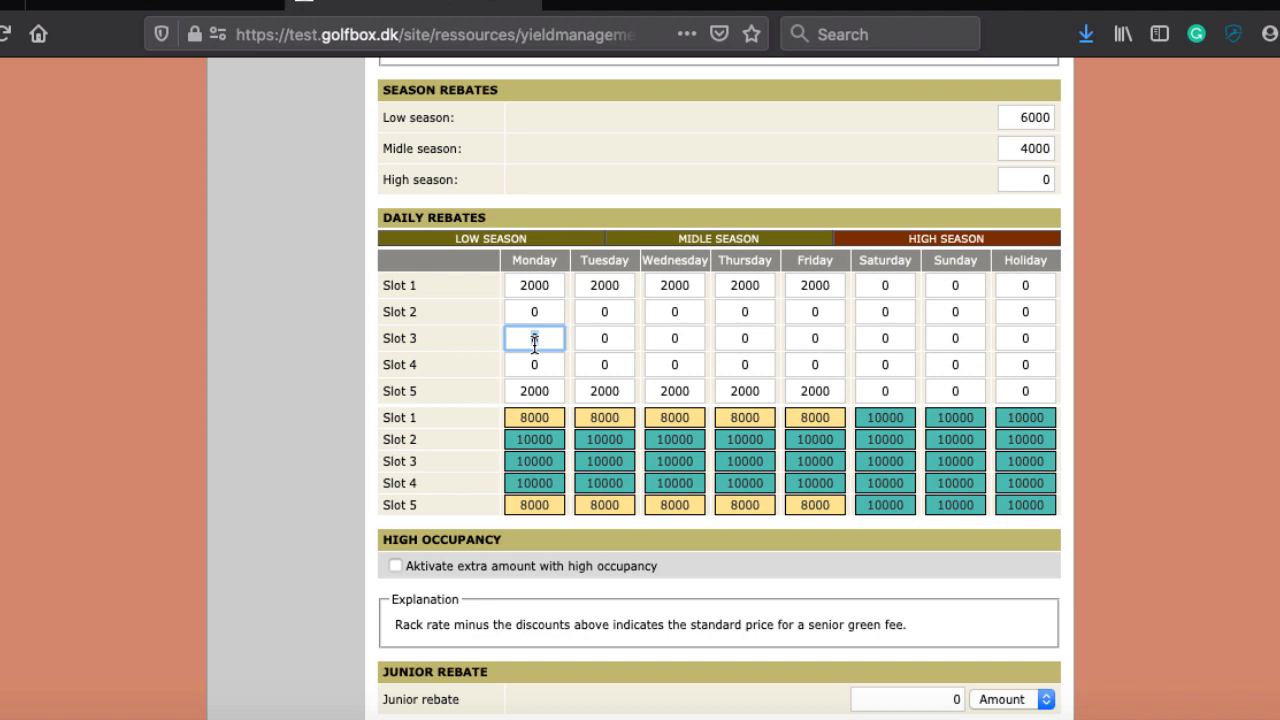
{"action": "scroll", "coordinate": [540, 350], "scroll_direction": "down", "scroll_amount": 5}
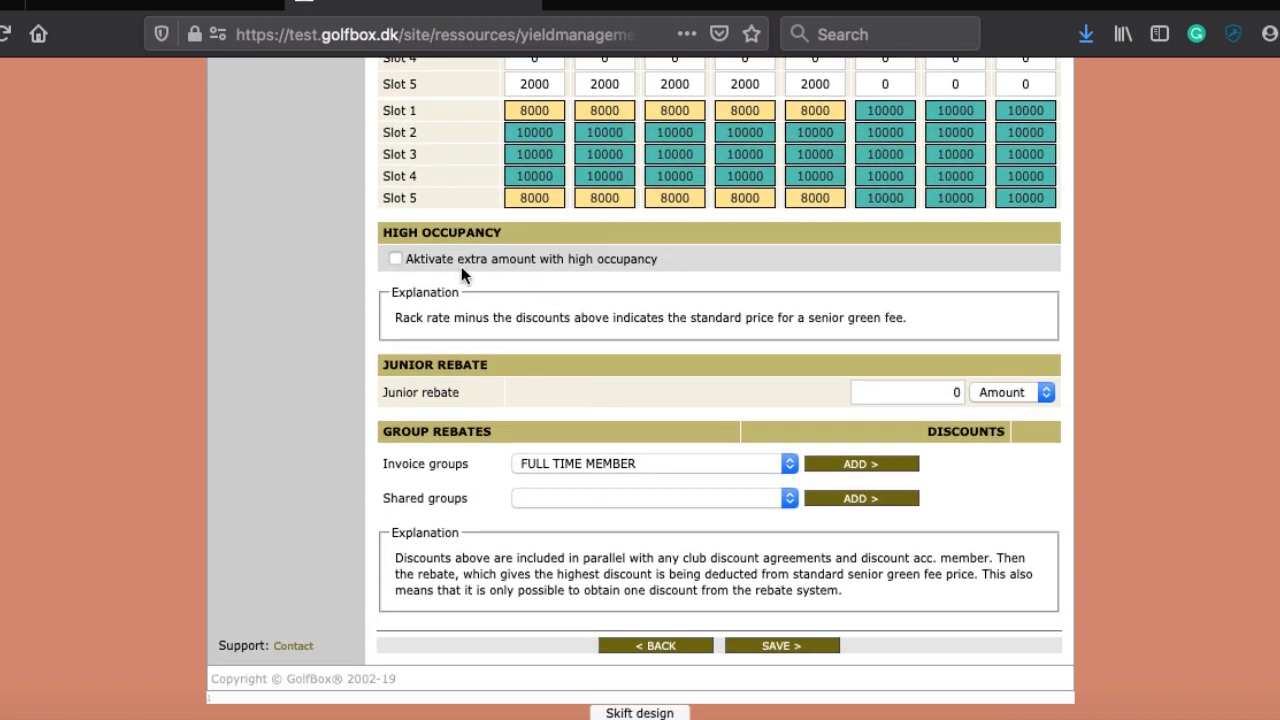
{"action": "scroll", "coordinate": [477, 268], "scroll_direction": "up", "scroll_amount": 5}
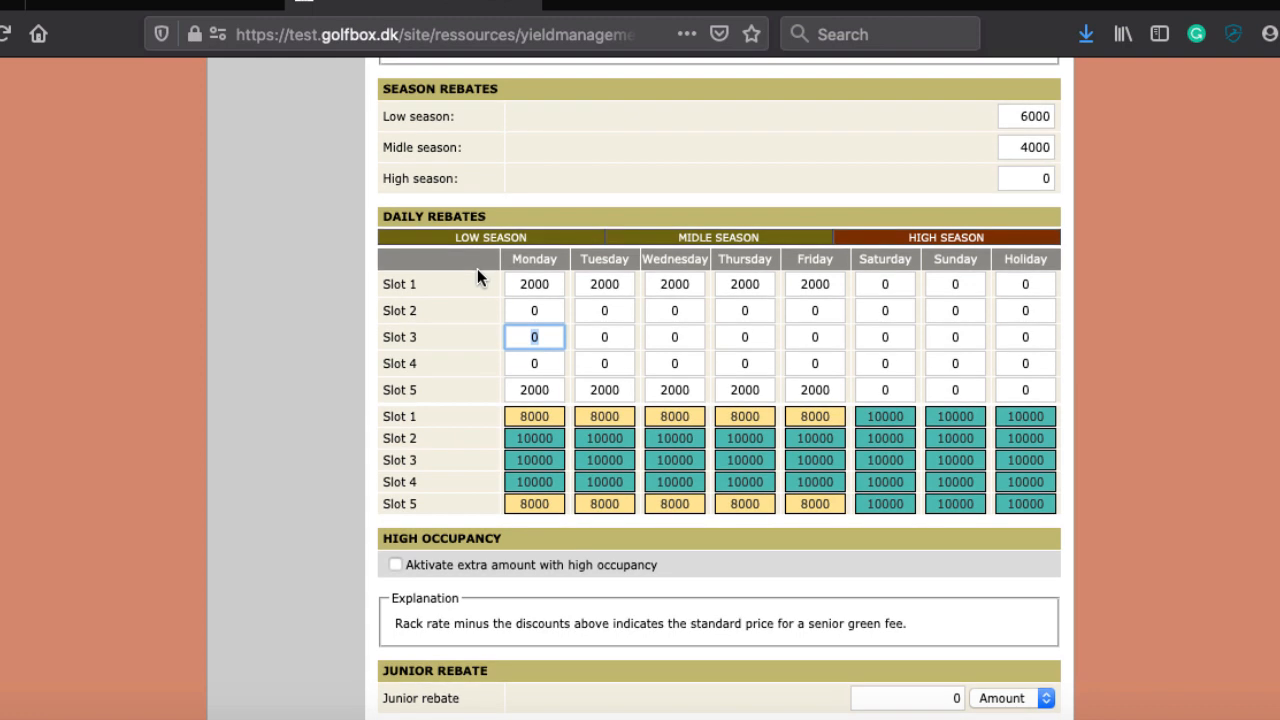
Step: Turn on the high-occupancy extra amount: 3 tee times after, 3 before, under 2 free spaces, raise 10
{"action": "left_click", "coordinate": [396, 565]}
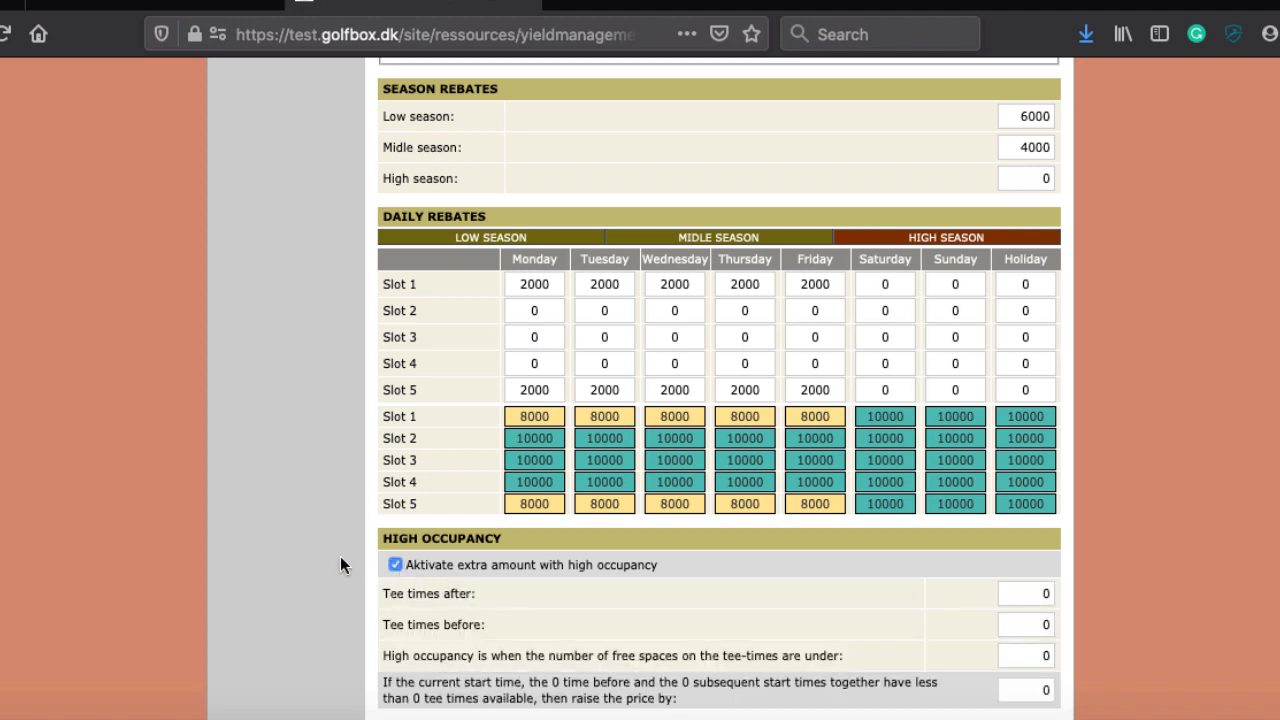
{"action": "scroll", "coordinate": [340, 556], "scroll_direction": "down", "scroll_amount": 3}
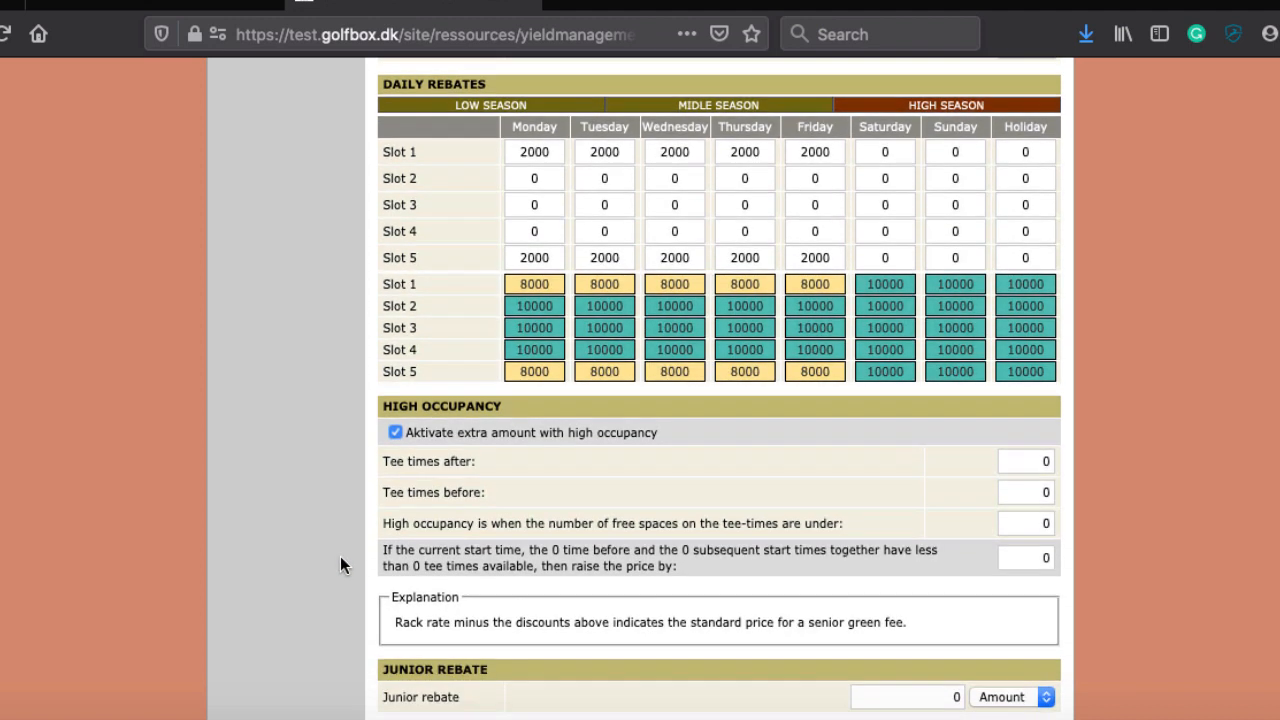
{"action": "left_click", "coordinate": [1023, 435]}
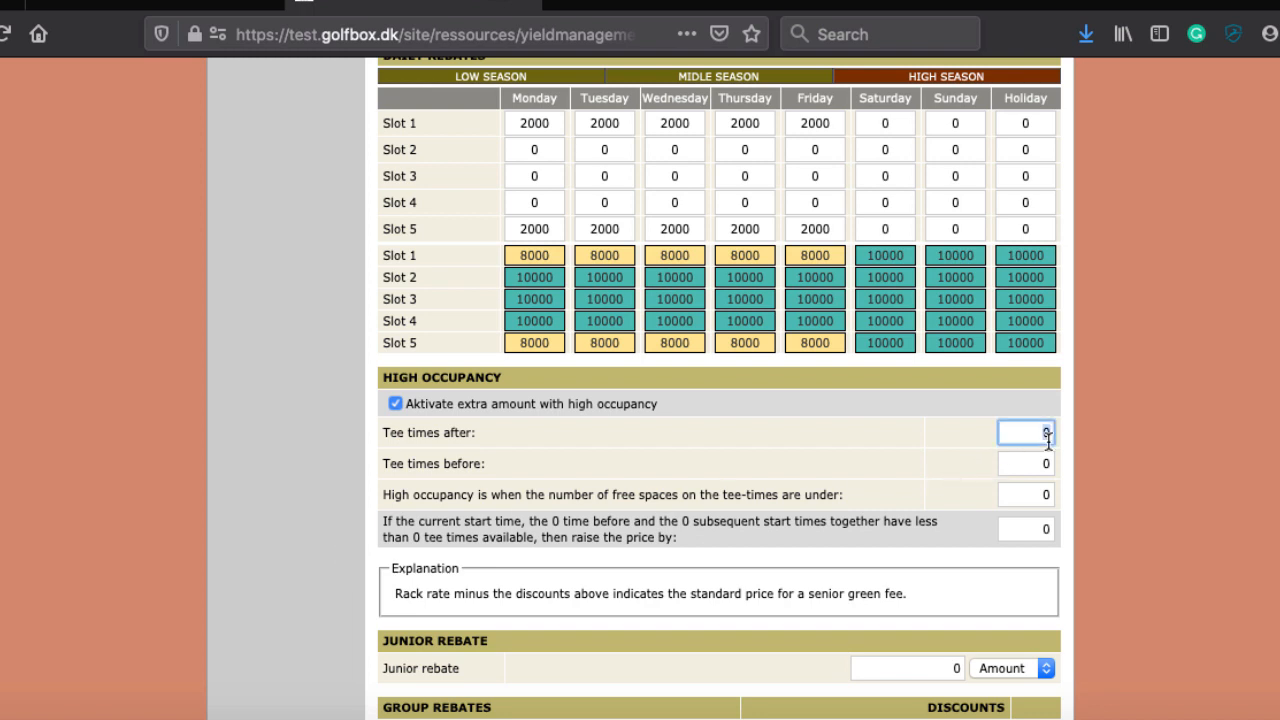
{"action": "type", "text": "3"}
{"action": "key", "text": "Tab"}
{"action": "type", "text": "3"}
{"action": "key", "text": "Tab"}
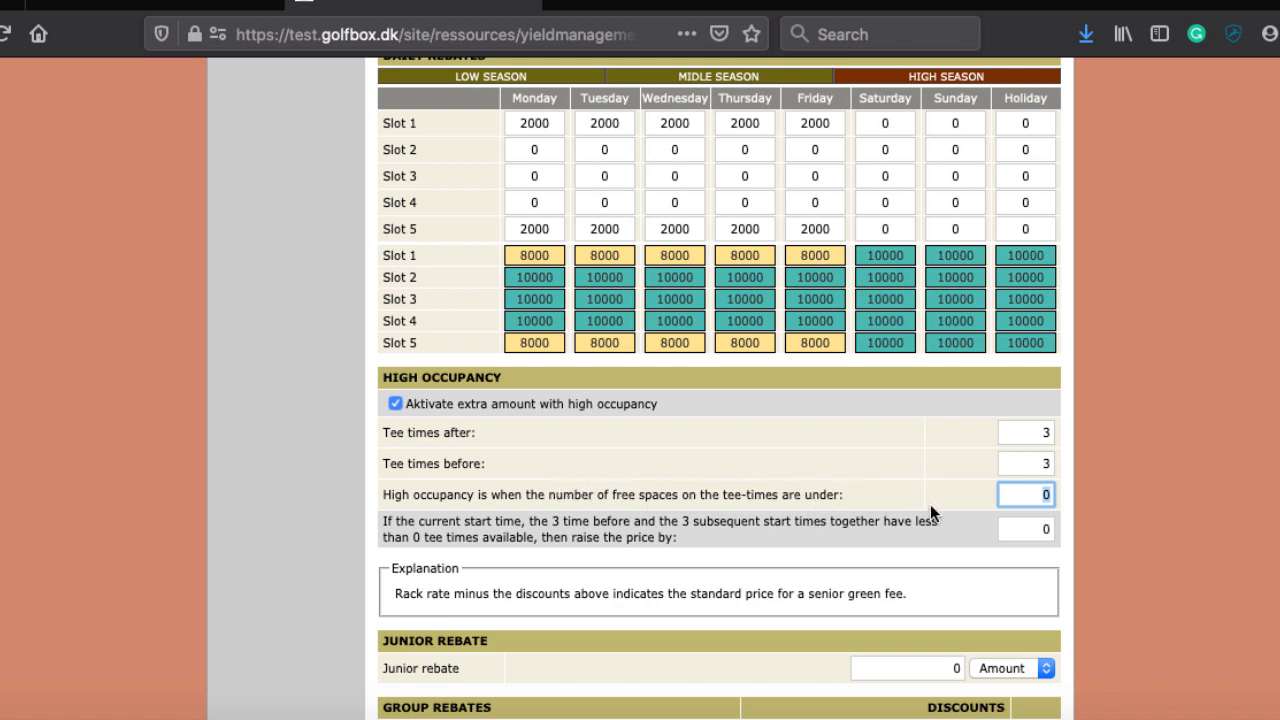
{"action": "type", "text": "2"}
{"action": "key", "text": "Tab"}
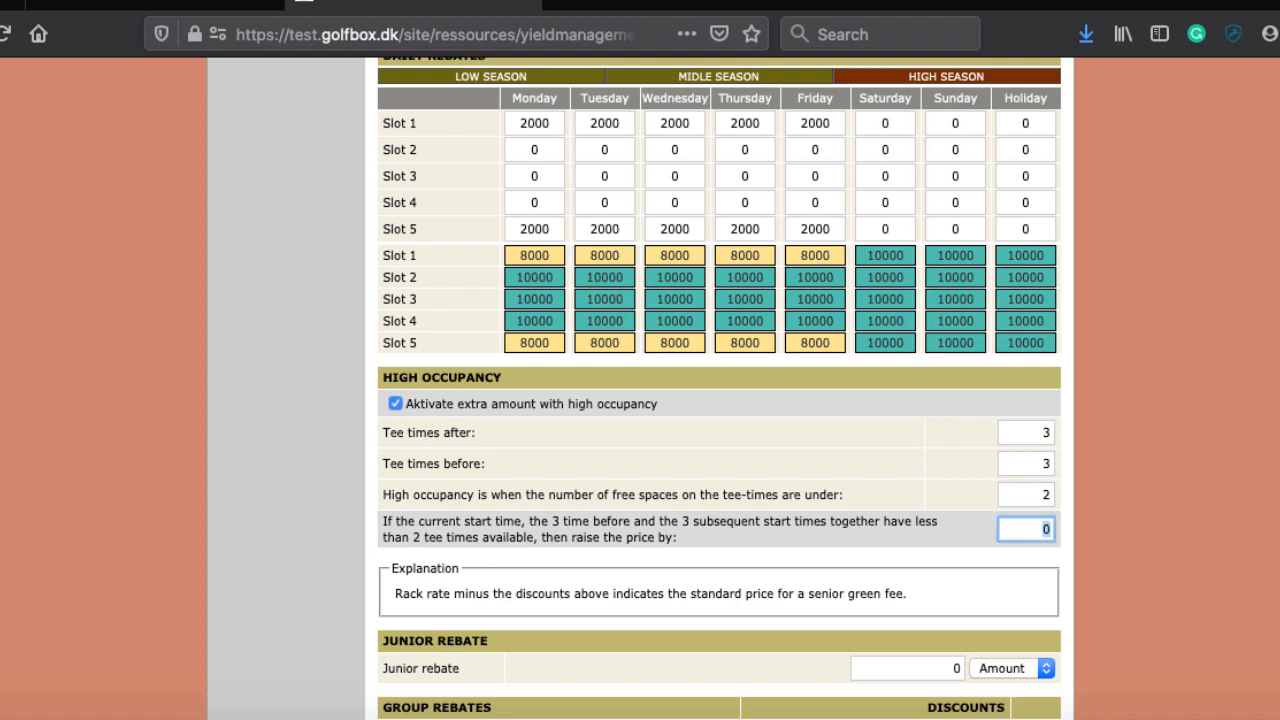
{"action": "type", "text": "10"}
{"action": "scroll", "coordinate": [799, 545], "scroll_direction": "down", "scroll_amount": 3}
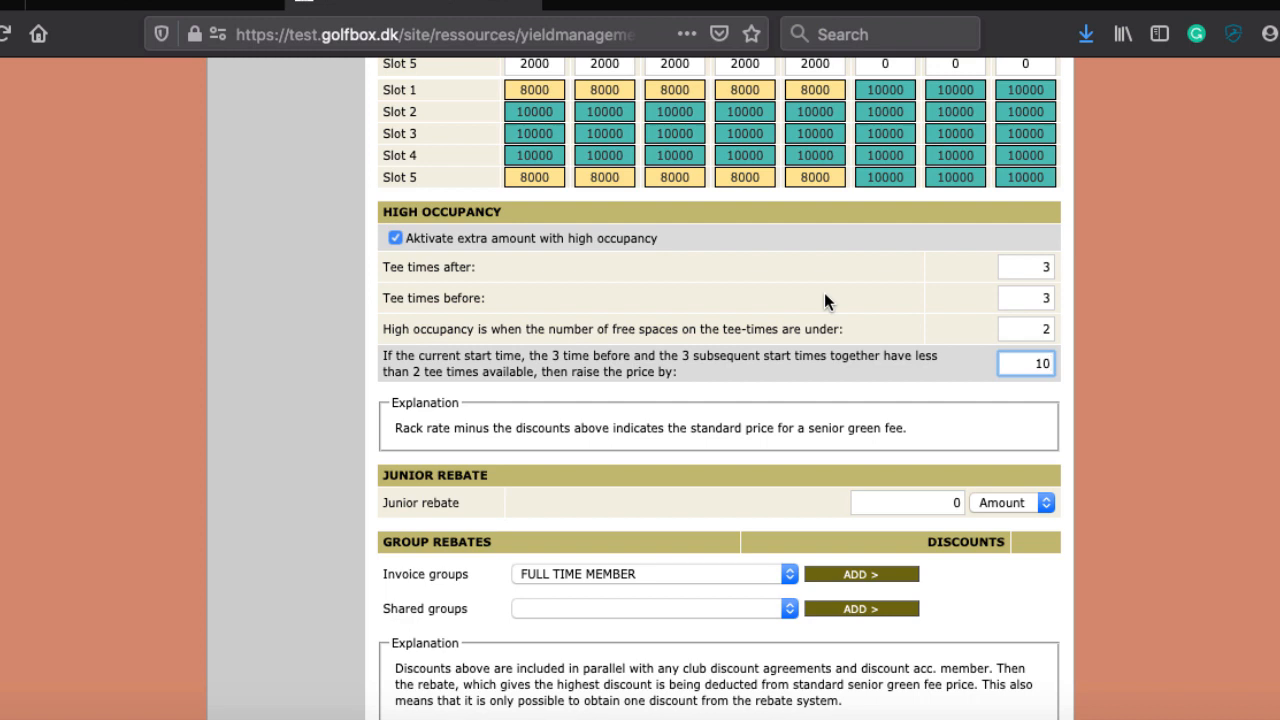
{"action": "left_click", "coordinate": [395, 254]}
{"action": "scroll", "coordinate": [616, 464], "scroll_direction": "down", "scroll_amount": 2}
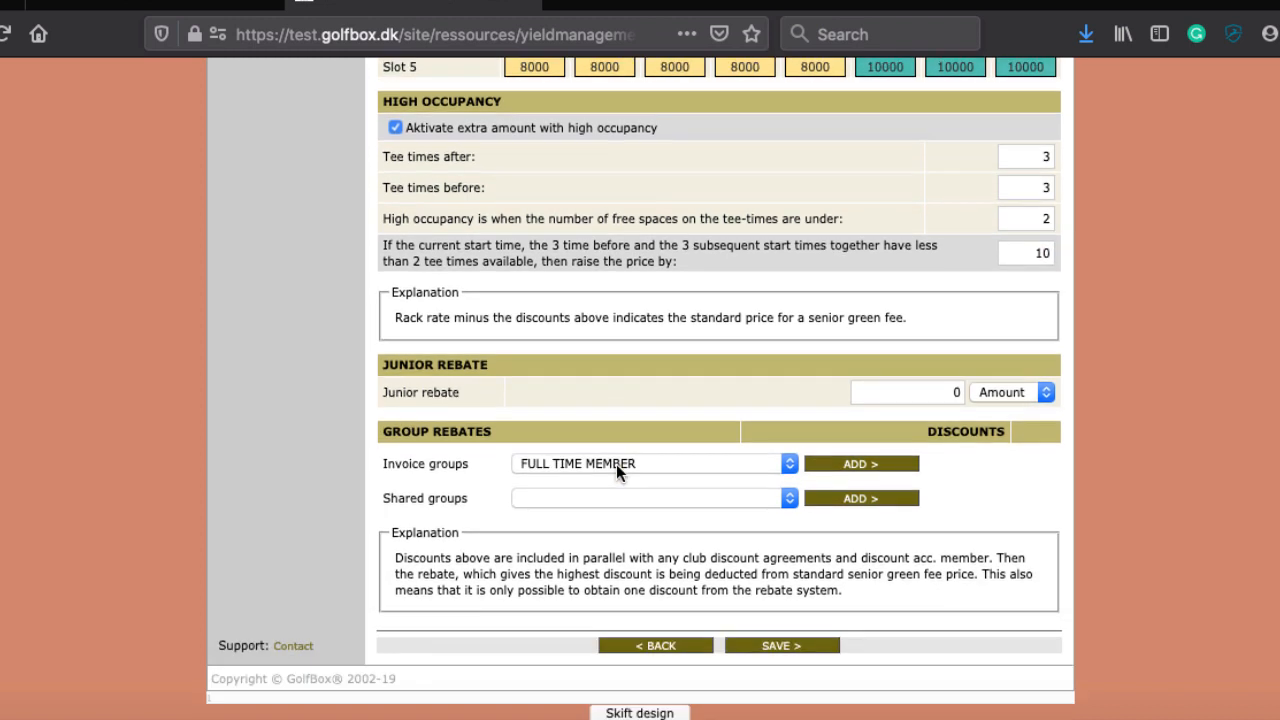
Step: Untick 'Aktivate extra amount with high occupancy' to turn the surcharge off
{"action": "left_click", "coordinate": [396, 126]}
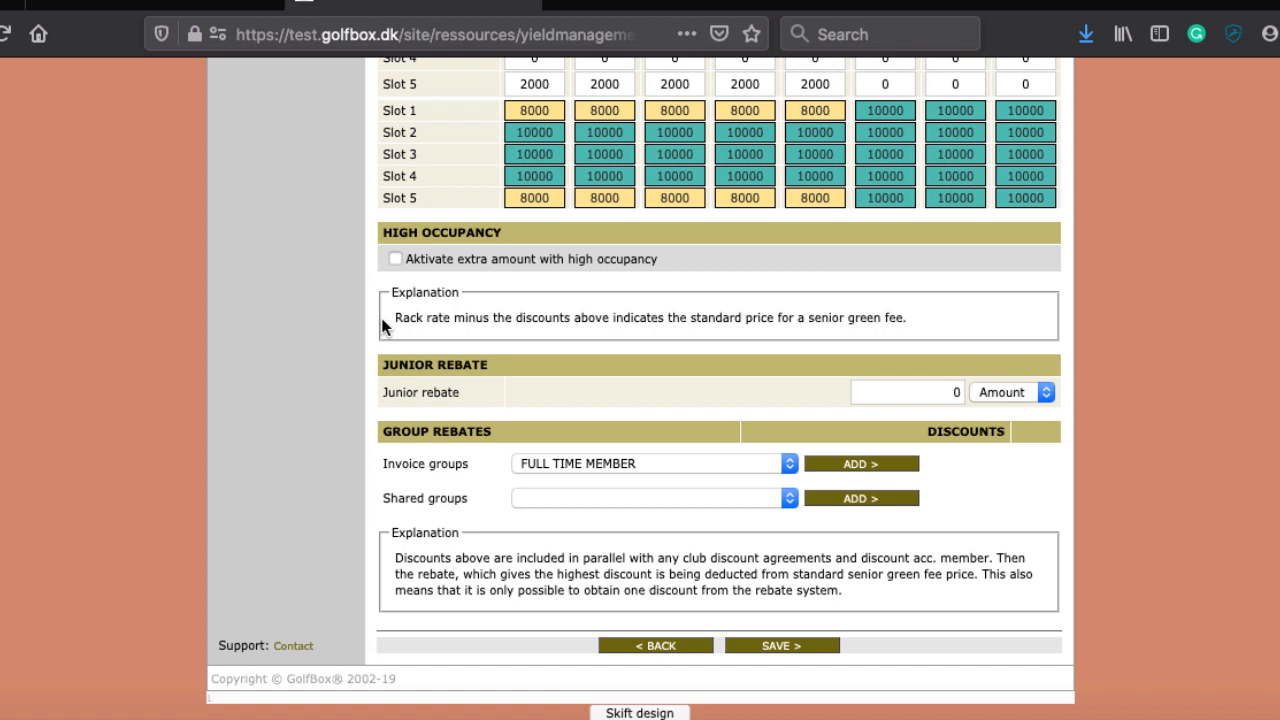
Step: Add a Greenfee invoice-group rebate for All days, set to 33 Percent
{"action": "left_click", "coordinate": [586, 464]}
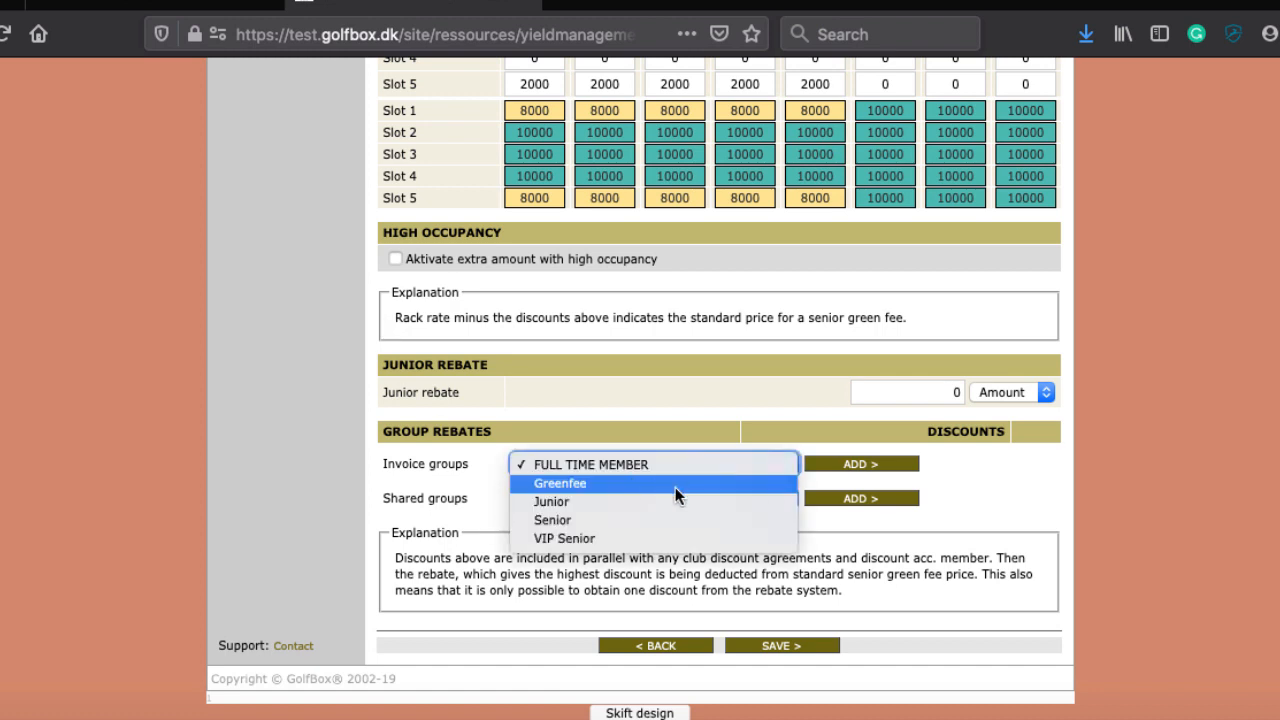
{"action": "left_click", "coordinate": [572, 483]}
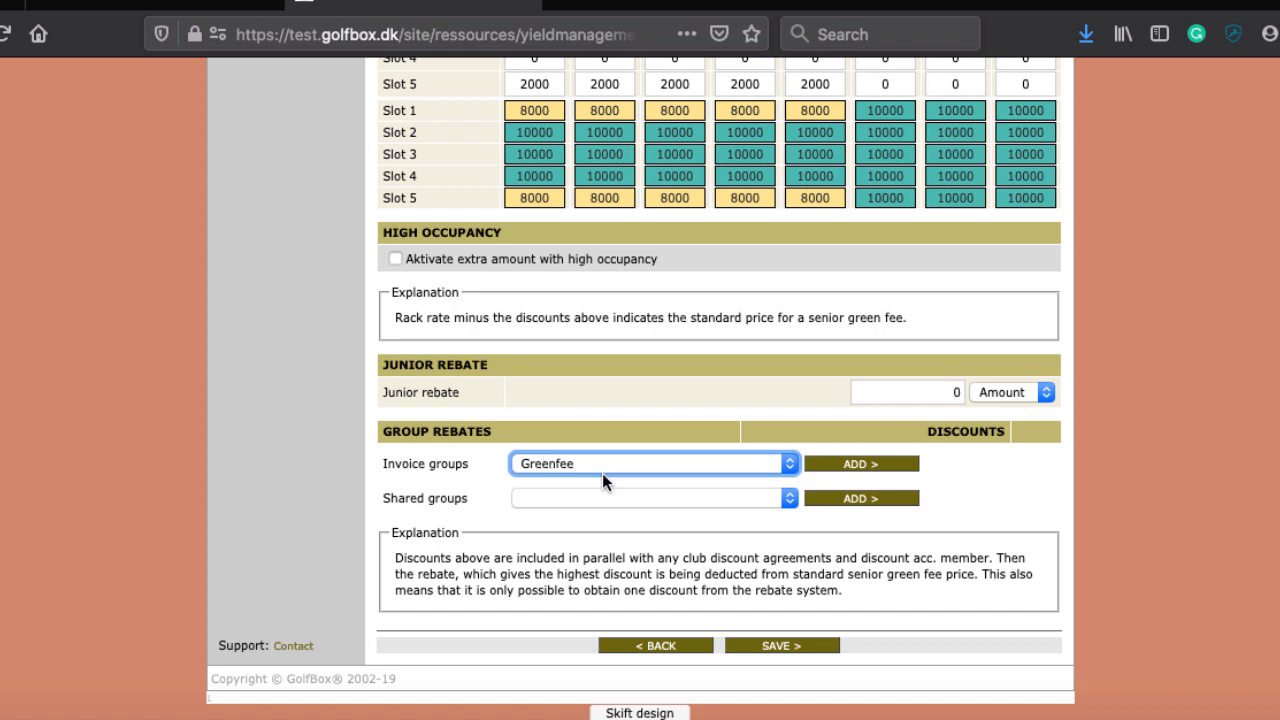
{"action": "left_click", "coordinate": [858, 464]}
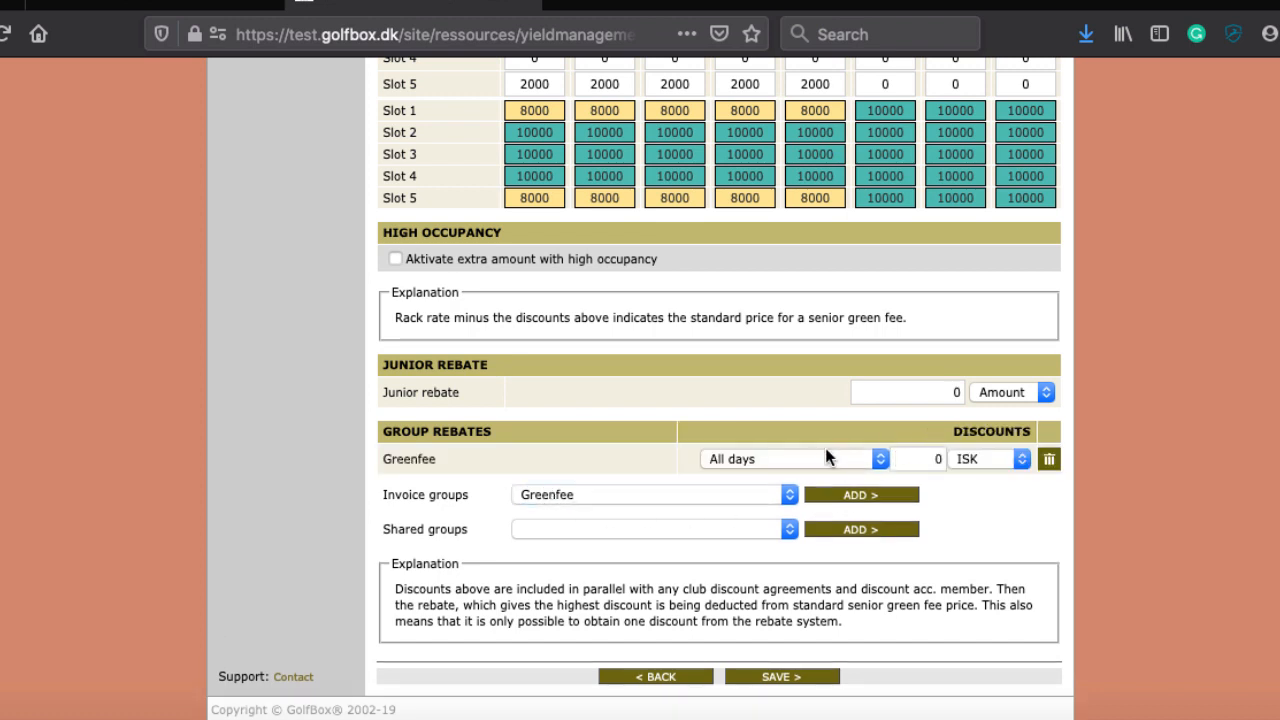
{"action": "left_click", "coordinate": [826, 458]}
{"action": "left_click", "coordinate": [794, 455]}
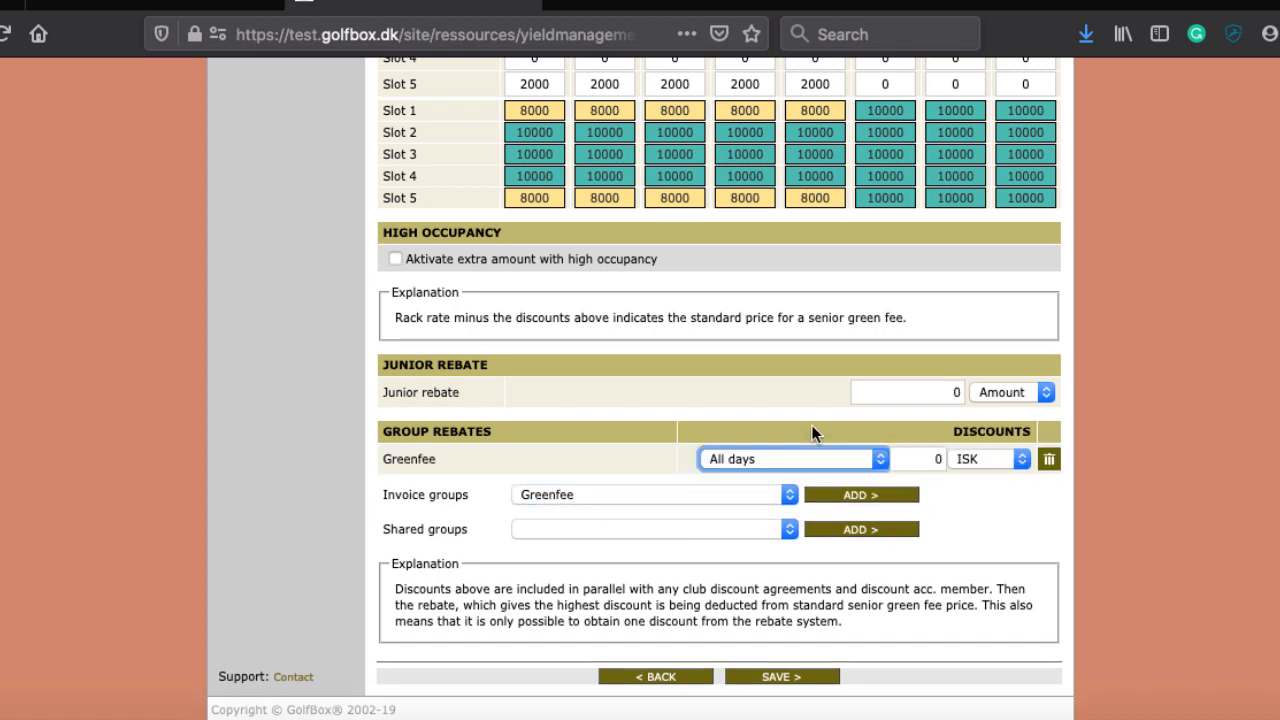
{"action": "left_click", "coordinate": [990, 460]}
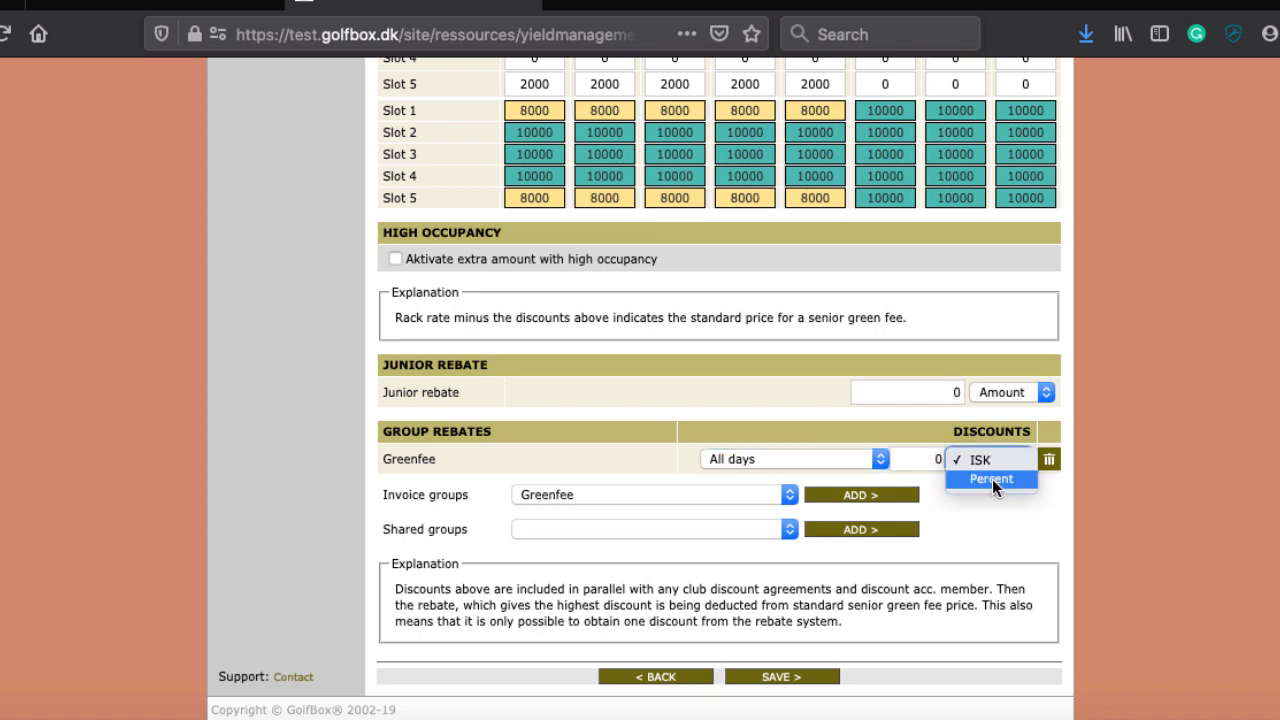
{"action": "left_click", "coordinate": [992, 479]}
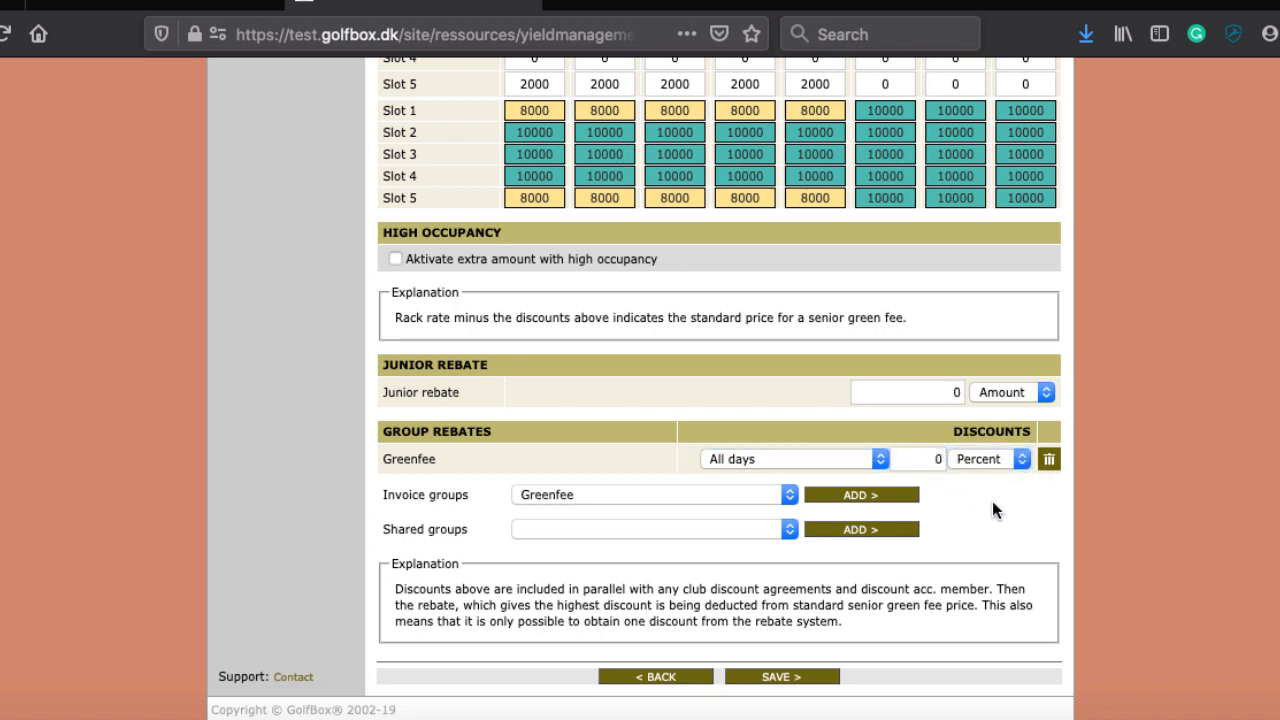
{"action": "left_click", "coordinate": [918, 458]}
{"action": "key", "text": "Delete"}
{"action": "type", "text": "33"}
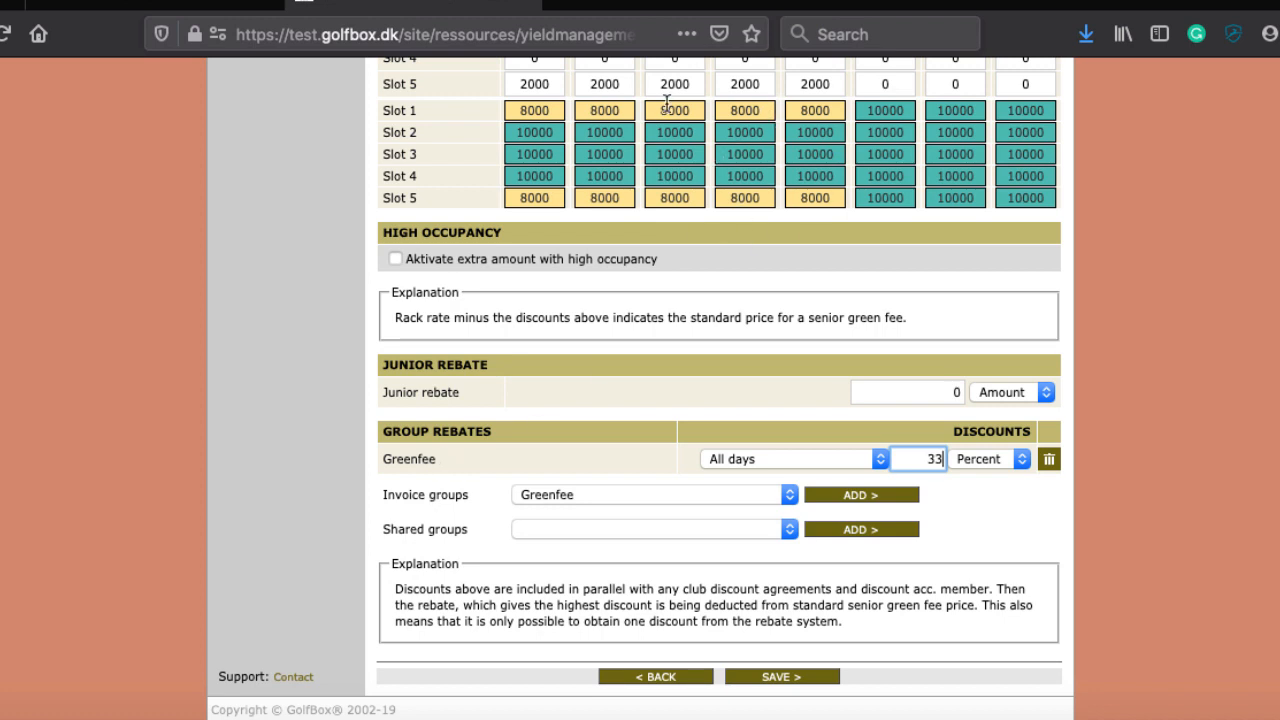
{"action": "scroll", "coordinate": [733, 326], "scroll_direction": "up", "scroll_amount": 3}
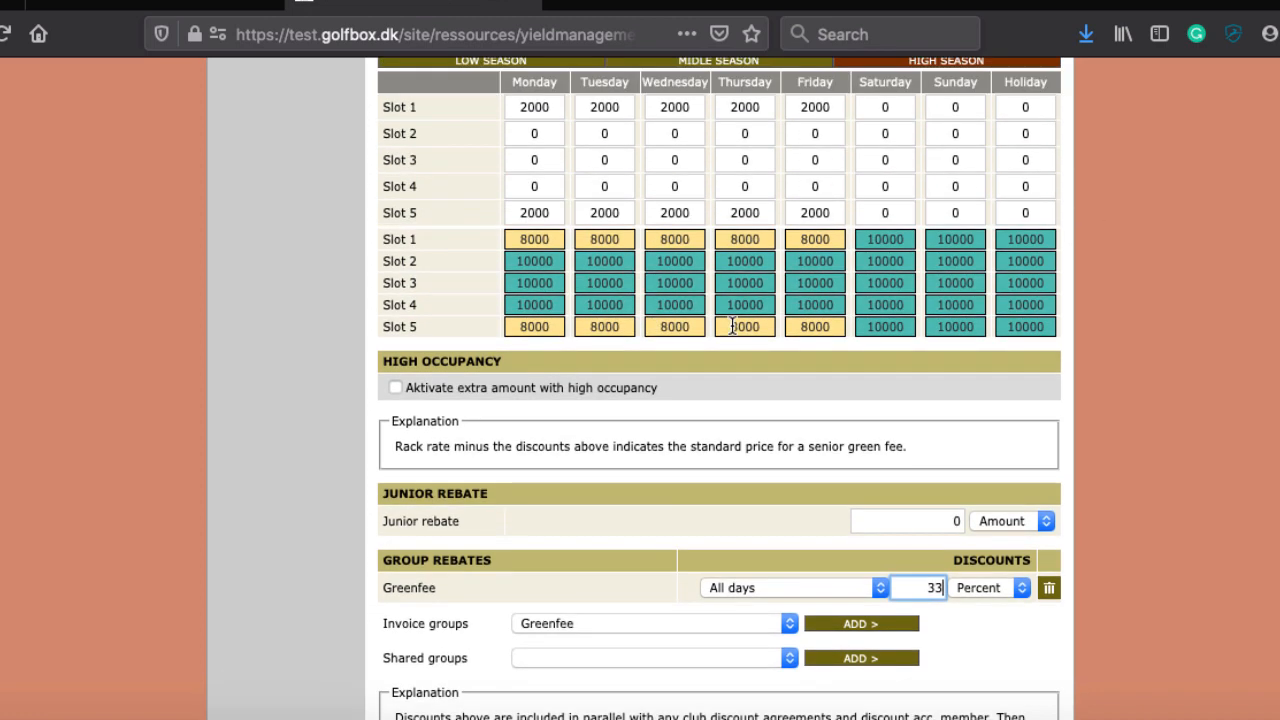
{"action": "scroll", "coordinate": [733, 326], "scroll_direction": "down", "scroll_amount": 3}
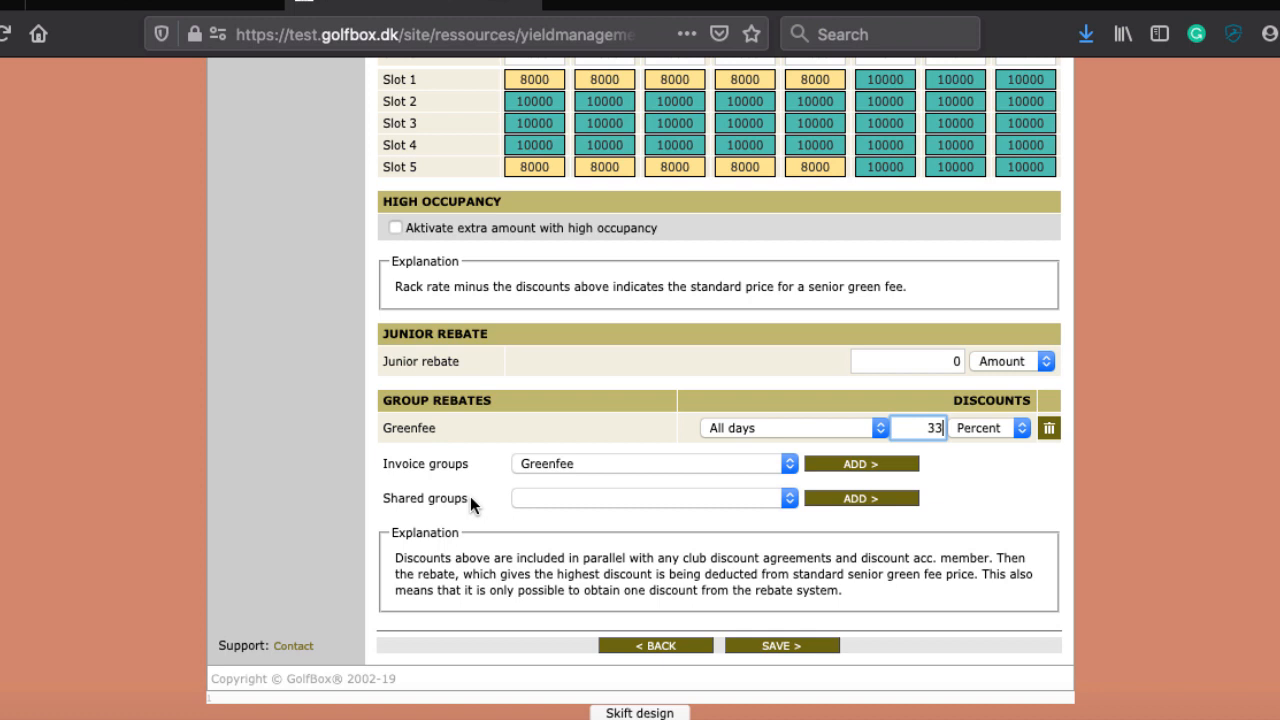
{"action": "left_click", "coordinate": [540, 497]}
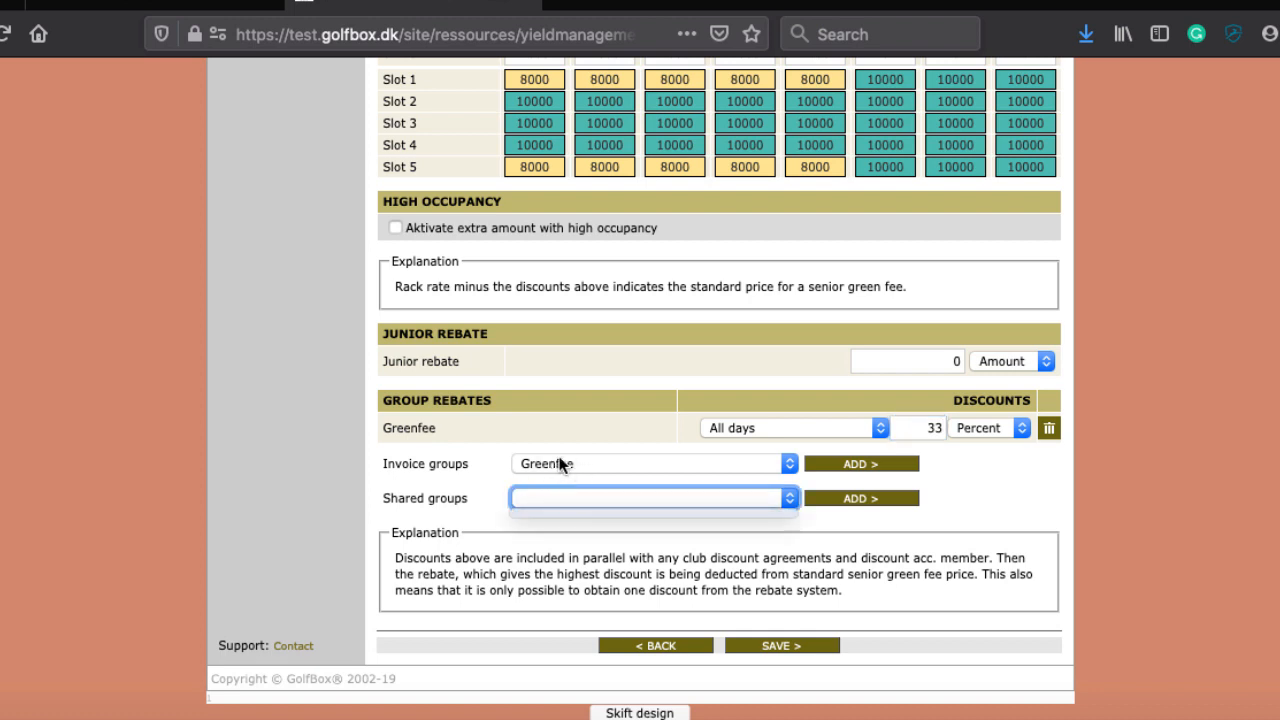
{"action": "left_click", "coordinate": [538, 497]}
{"action": "left_click", "coordinate": [537, 497]}
{"action": "left_click", "coordinate": [440, 503]}
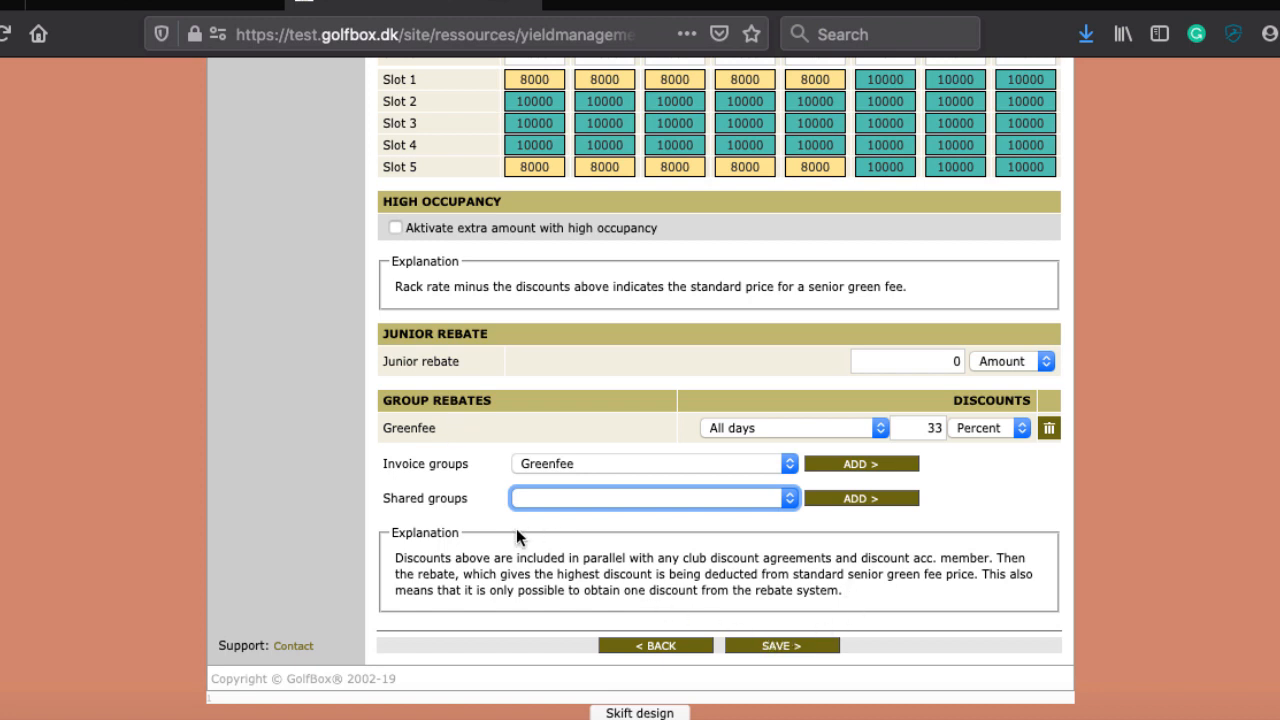
{"action": "left_click", "coordinate": [783, 648]}
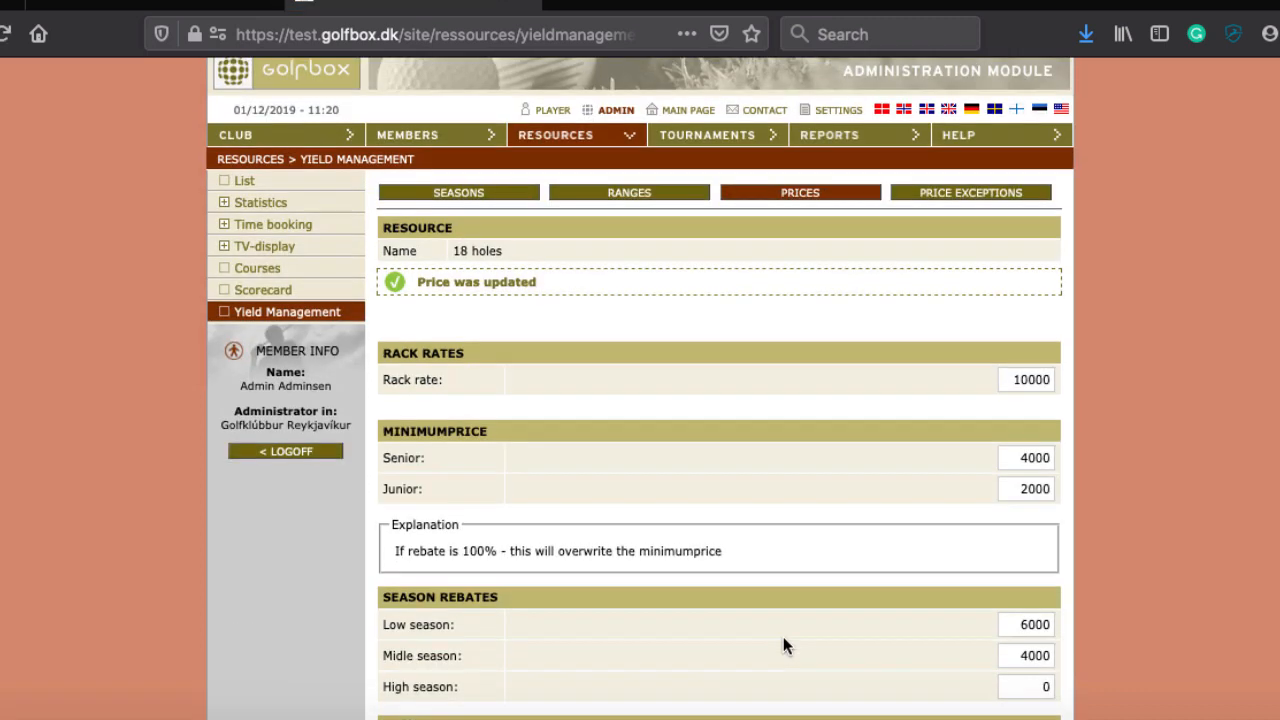
{"action": "scroll", "coordinate": [783, 640], "scroll_direction": "down", "scroll_amount": 4}
{"action": "scroll", "coordinate": [784, 638], "scroll_direction": "down", "scroll_amount": 4}
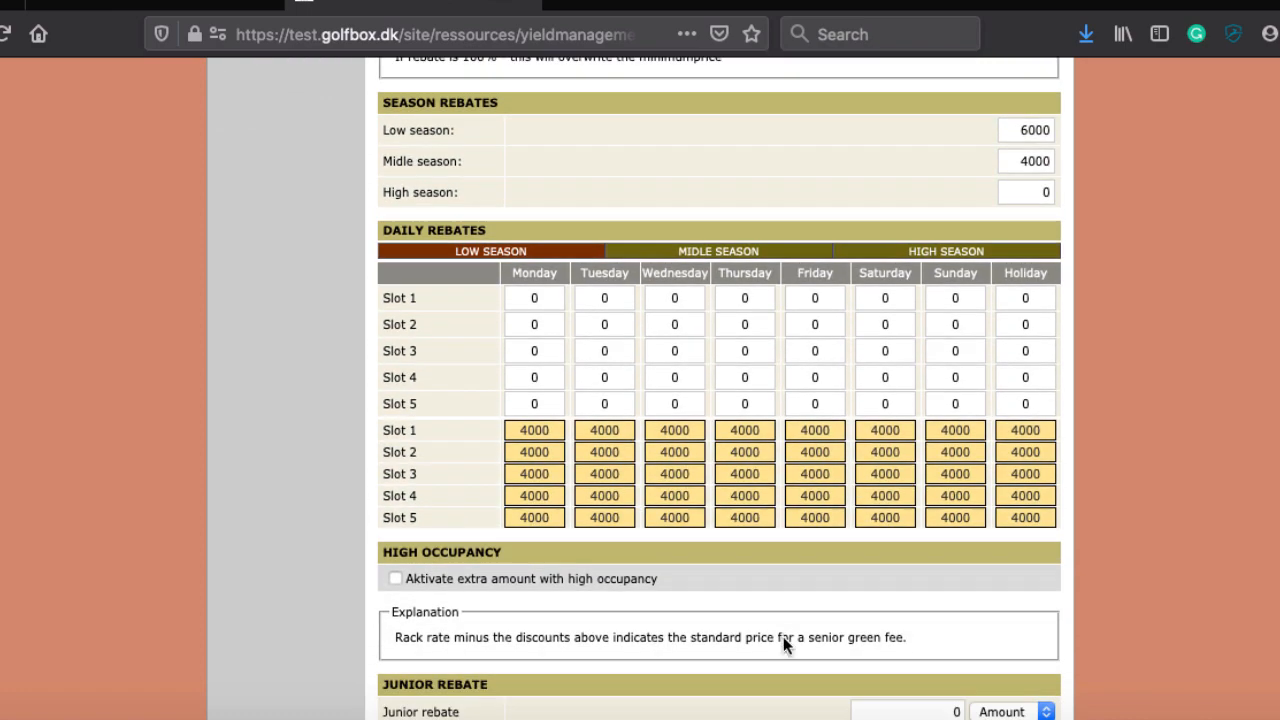
{"action": "scroll", "coordinate": [783, 636], "scroll_direction": "up", "scroll_amount": 10}
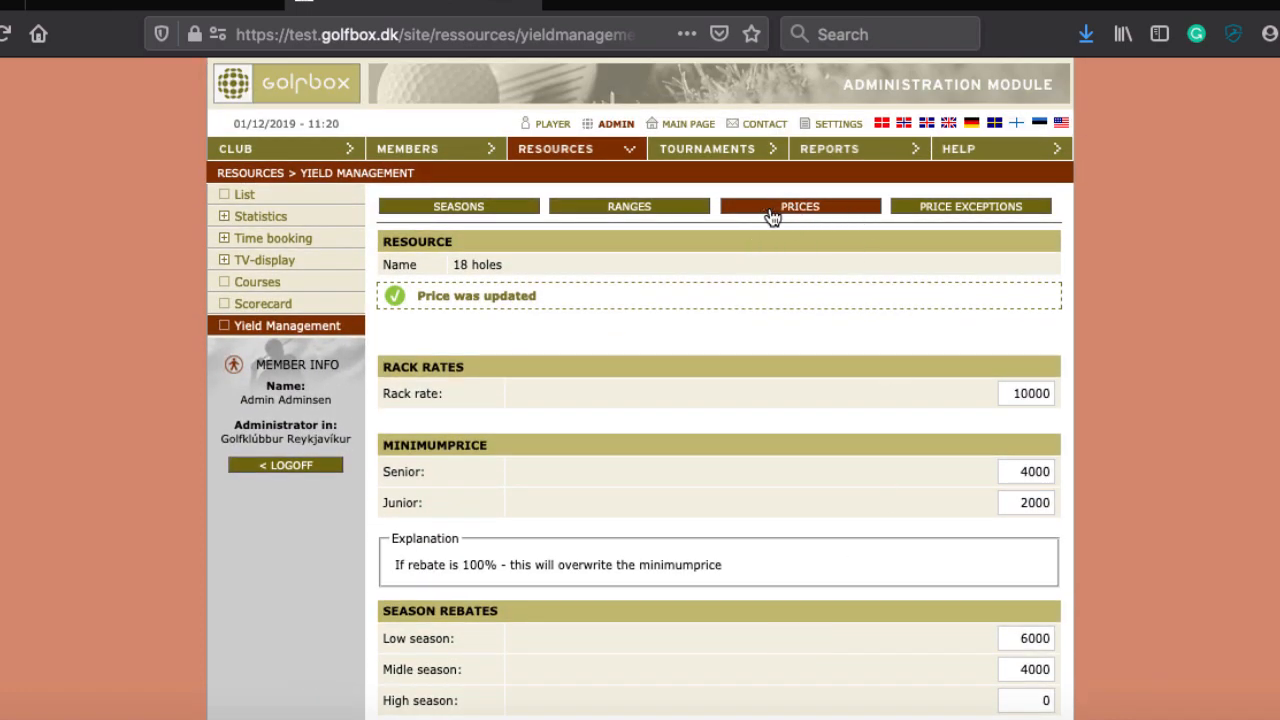
{"action": "scroll", "coordinate": [894, 408], "scroll_direction": "down", "scroll_amount": 1}
{"action": "scroll", "coordinate": [895, 401], "scroll_direction": "up", "scroll_amount": 1}
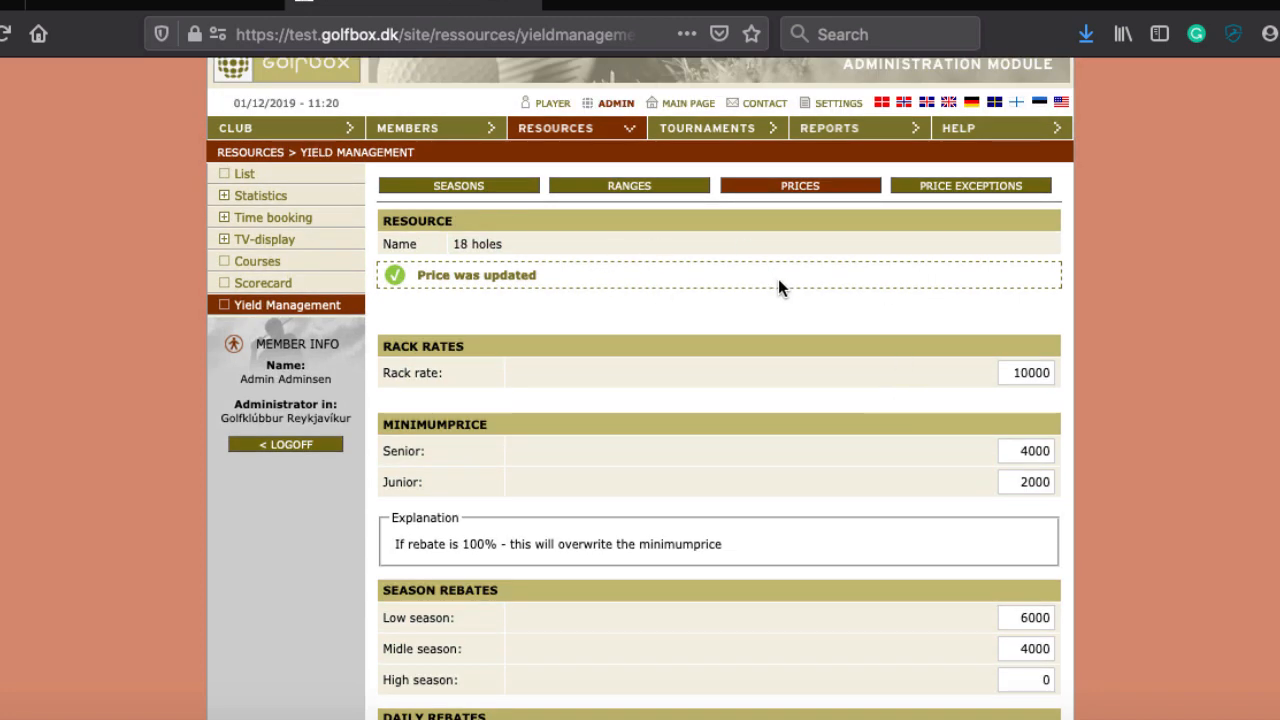
Step: Create a new 18 holes price exception and set its week to Week 20, 2020
{"action": "left_click", "coordinate": [981, 190]}
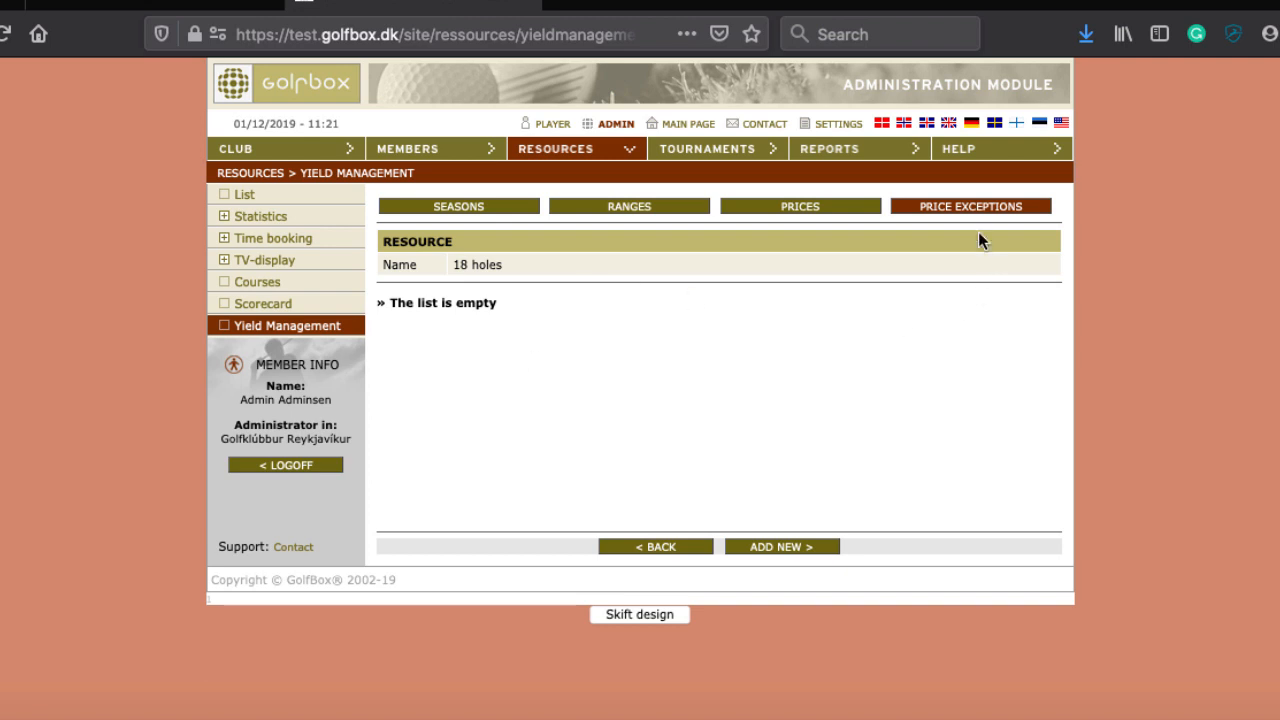
{"action": "left_click", "coordinate": [773, 550]}
{"action": "left_click", "coordinate": [952, 357]}
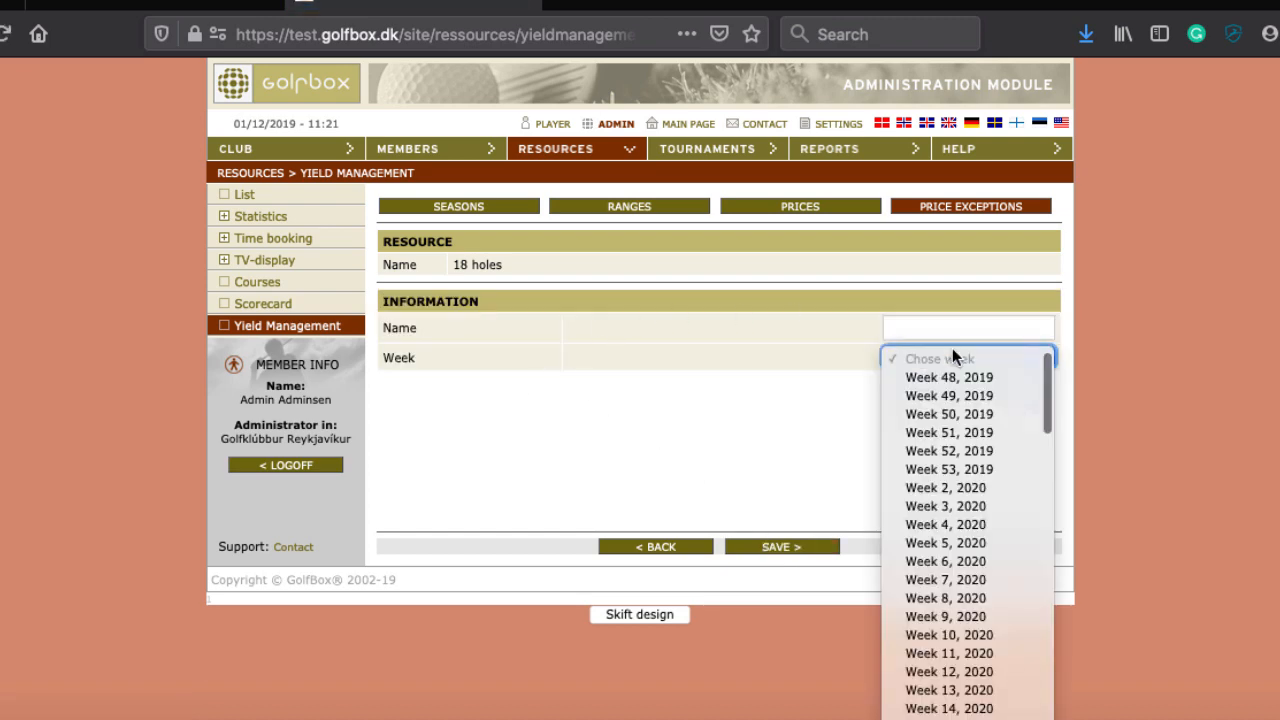
{"action": "scroll", "coordinate": [960, 590], "scroll_direction": "down", "scroll_amount": 5}
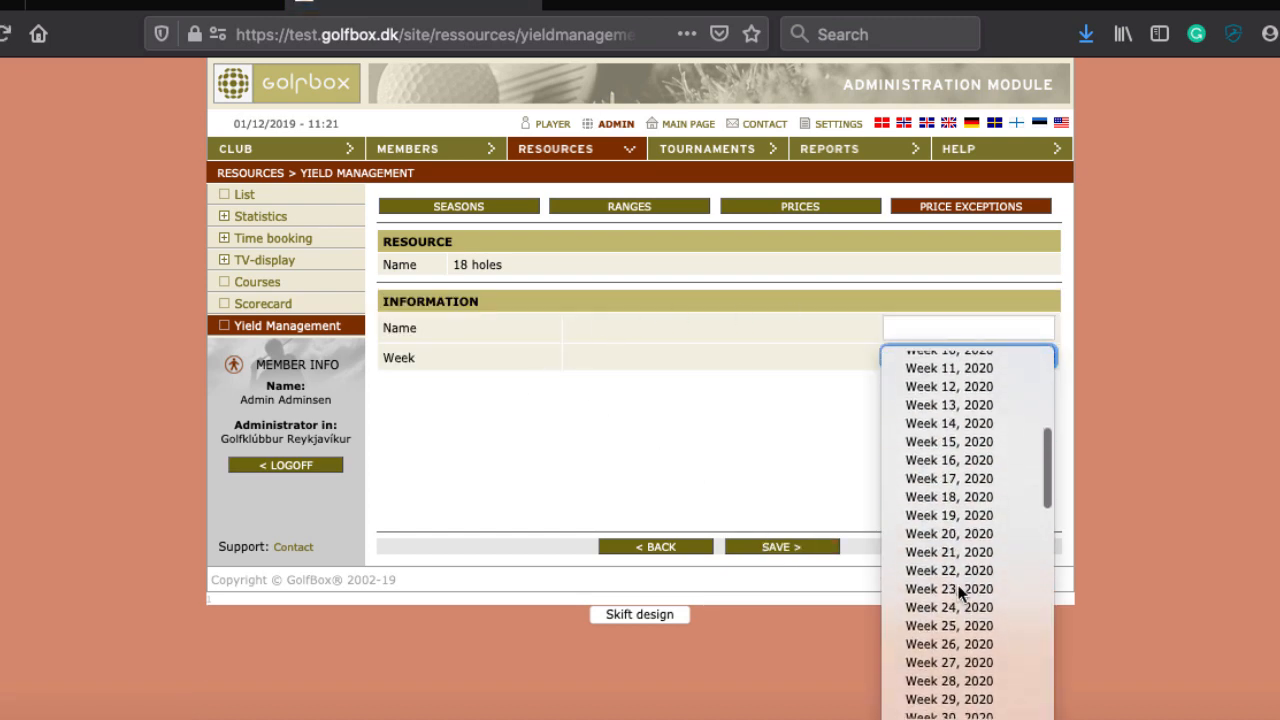
{"action": "left_click", "coordinate": [963, 533]}
{"action": "scroll", "coordinate": [782, 457], "scroll_direction": "down", "scroll_amount": 3}
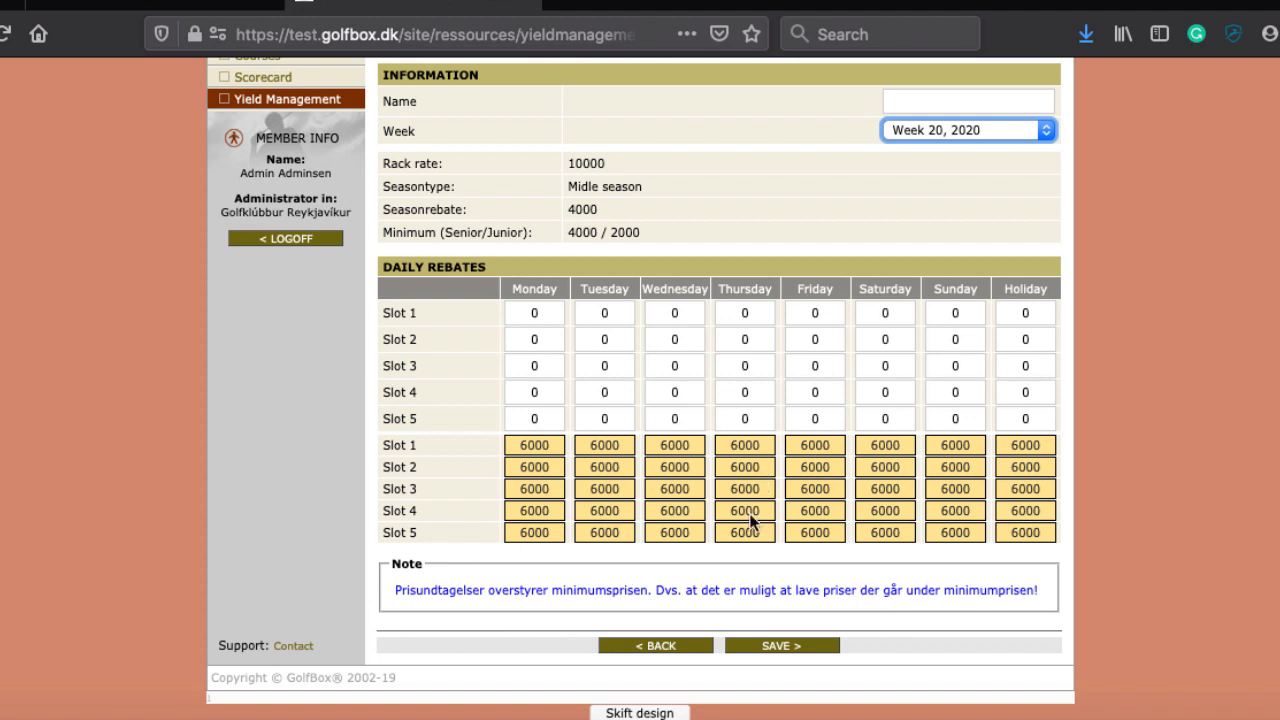
Step: Try a 9000 rebate on Thursday Slot 4 and dismiss the negative-amount warning
{"action": "left_click", "coordinate": [551, 313]}
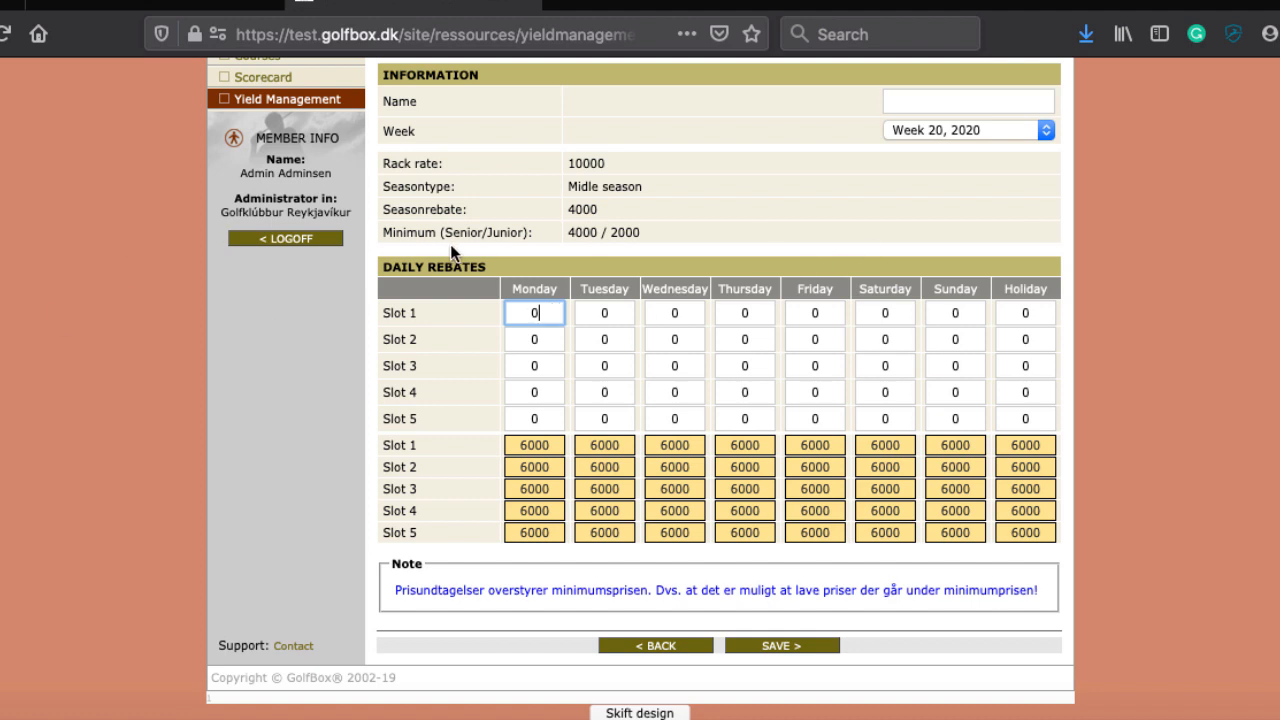
{"action": "scroll", "coordinate": [615, 210], "scroll_direction": "up", "scroll_amount": 5}
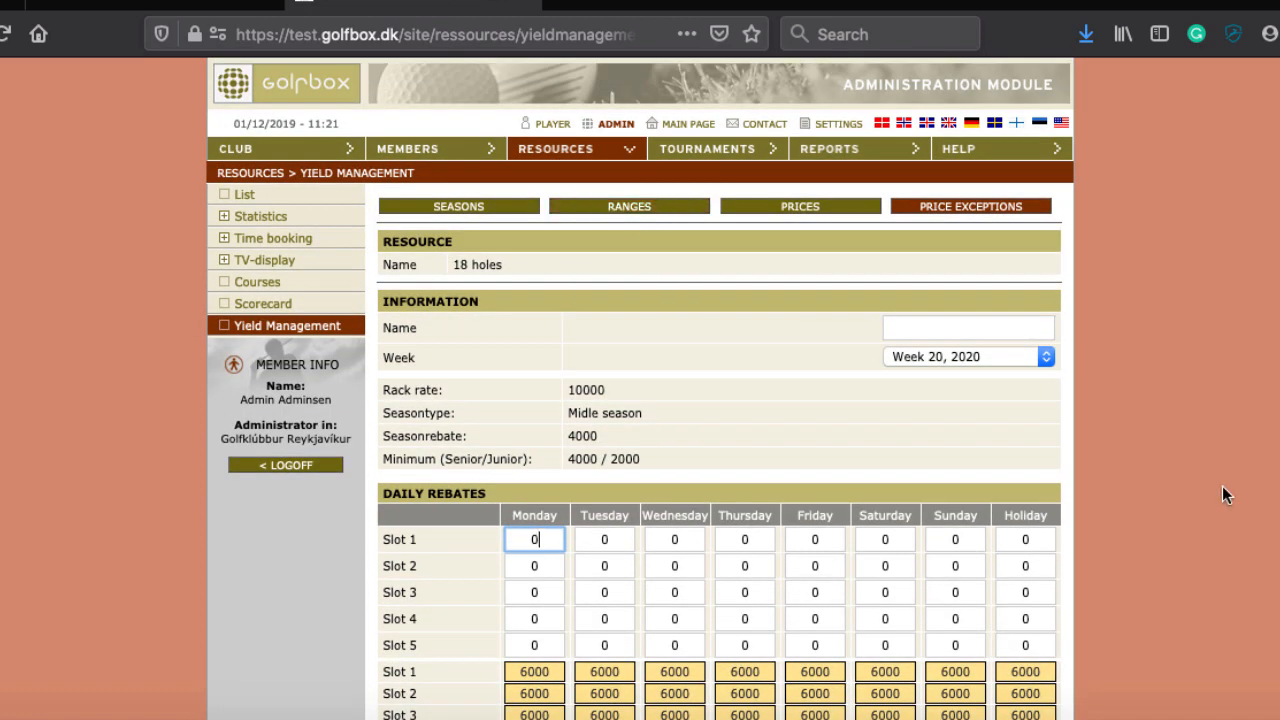
{"action": "left_click_drag", "start_coordinate": [730, 620], "coordinate": [764, 621]}
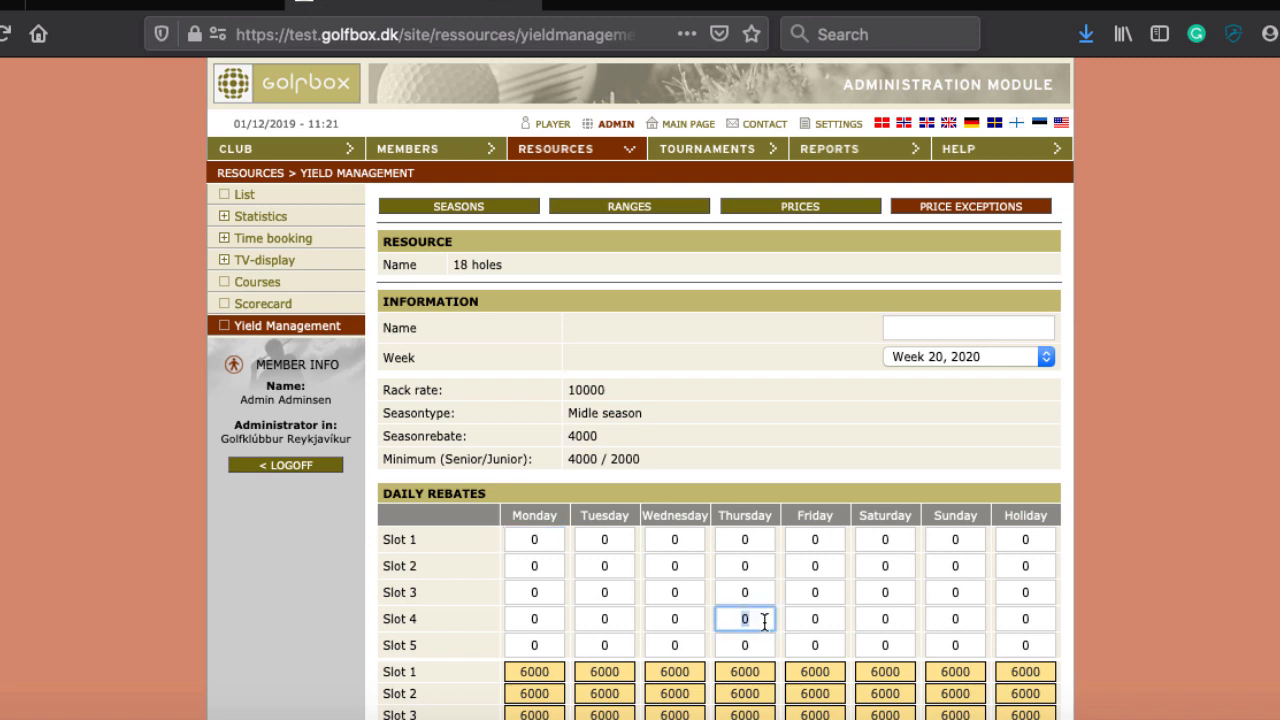
{"action": "type", "text": "9000"}
{"action": "key", "text": "Tab"}
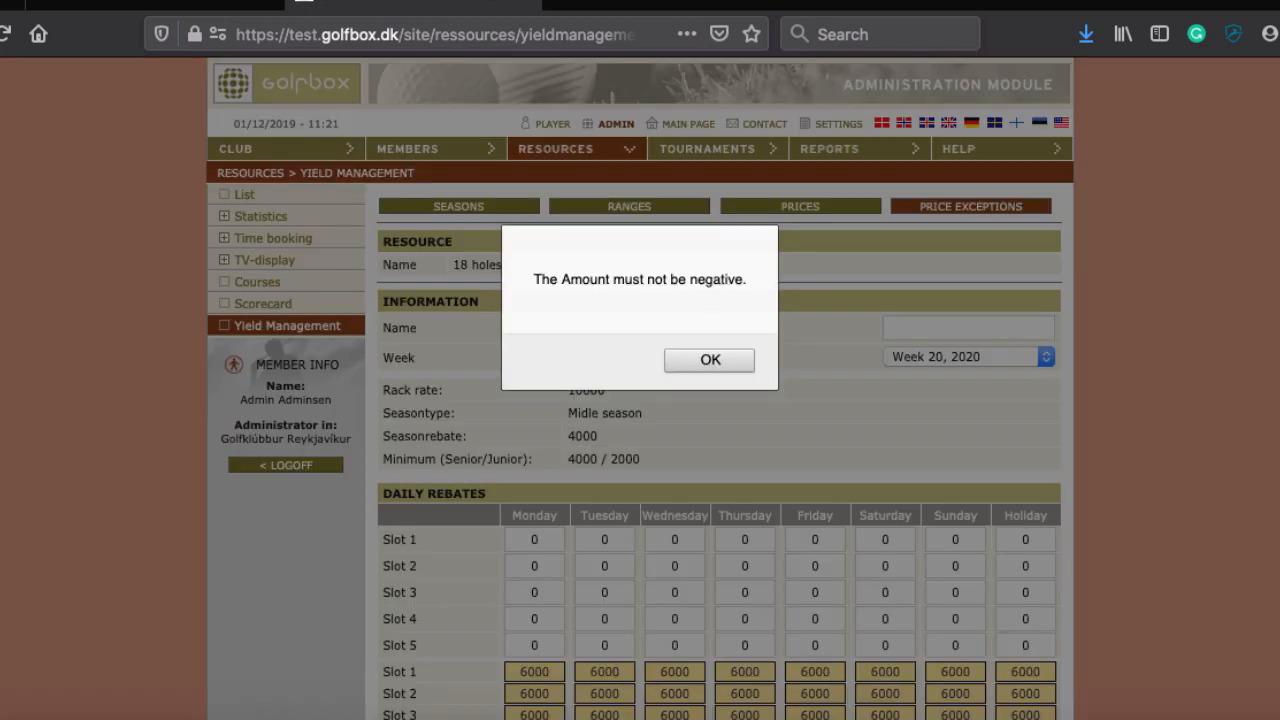
{"action": "left_click", "coordinate": [710, 360]}
Step: Enter 5000 rebates for Friday Slot 4 and Friday Slot 5
{"action": "scroll", "coordinate": [778, 487], "scroll_direction": "down", "scroll_amount": 4}
{"action": "scroll", "coordinate": [714, 400], "scroll_direction": "up", "scroll_amount": 4}
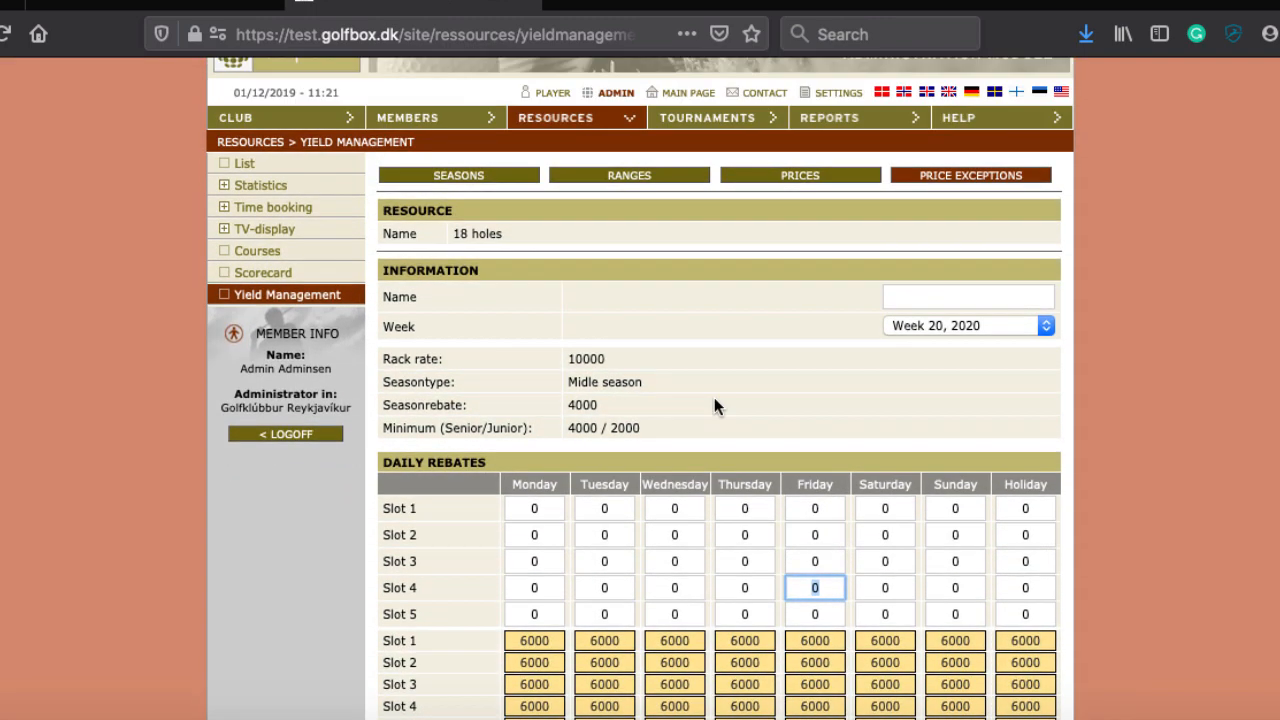
{"action": "scroll", "coordinate": [716, 397], "scroll_direction": "down", "scroll_amount": 3}
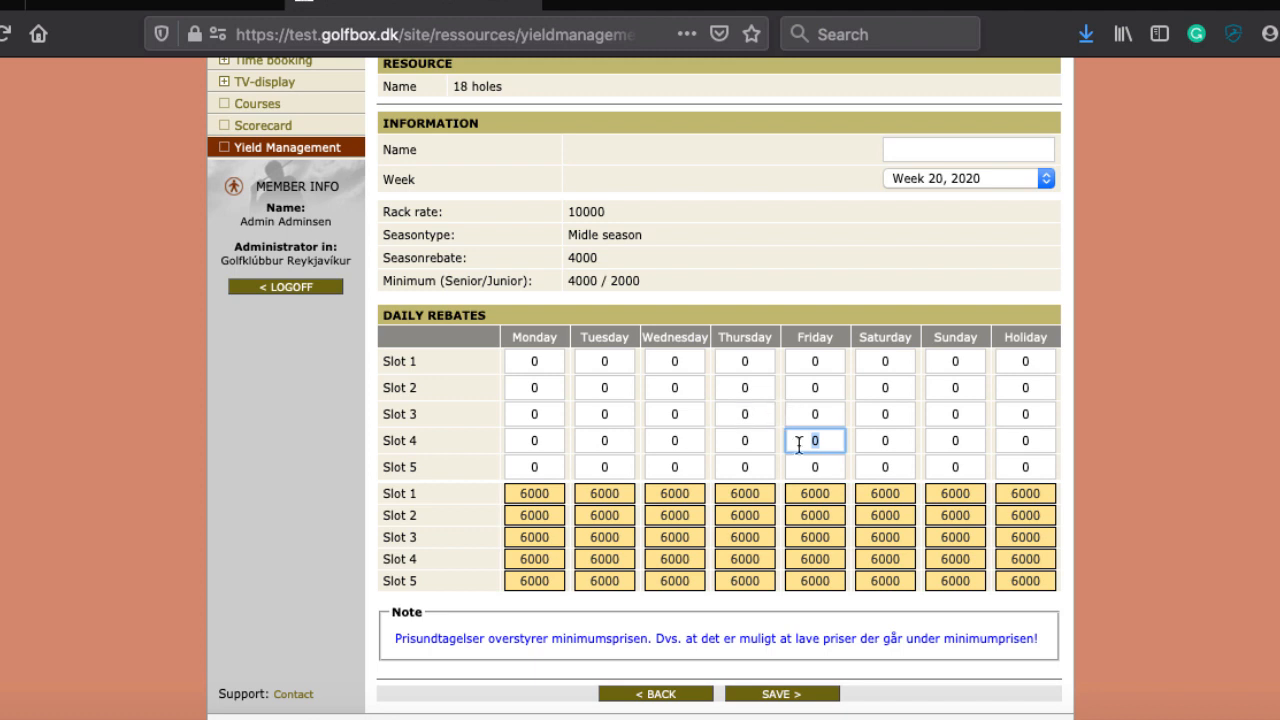
{"action": "type", "text": "5000"}
{"action": "key", "text": "Tab"}
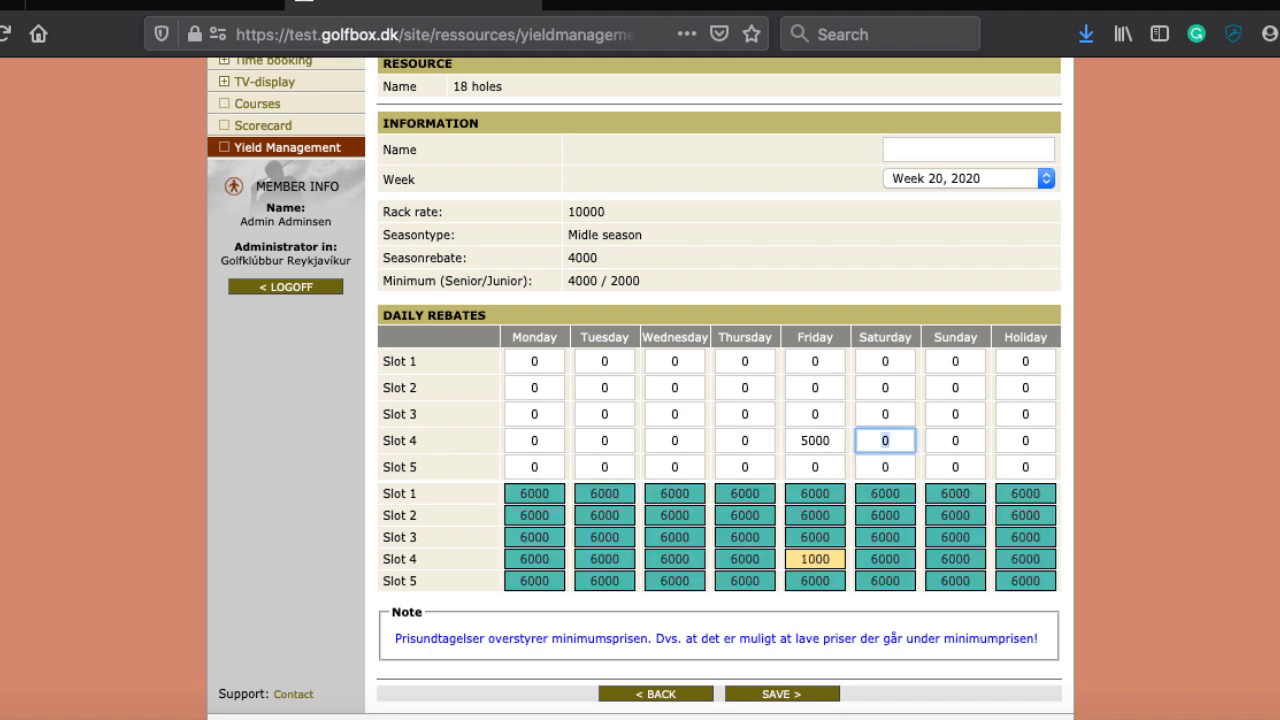
{"action": "left_click", "coordinate": [822, 468]}
{"action": "type", "text": "5000"}
{"action": "key", "text": "Tab"}
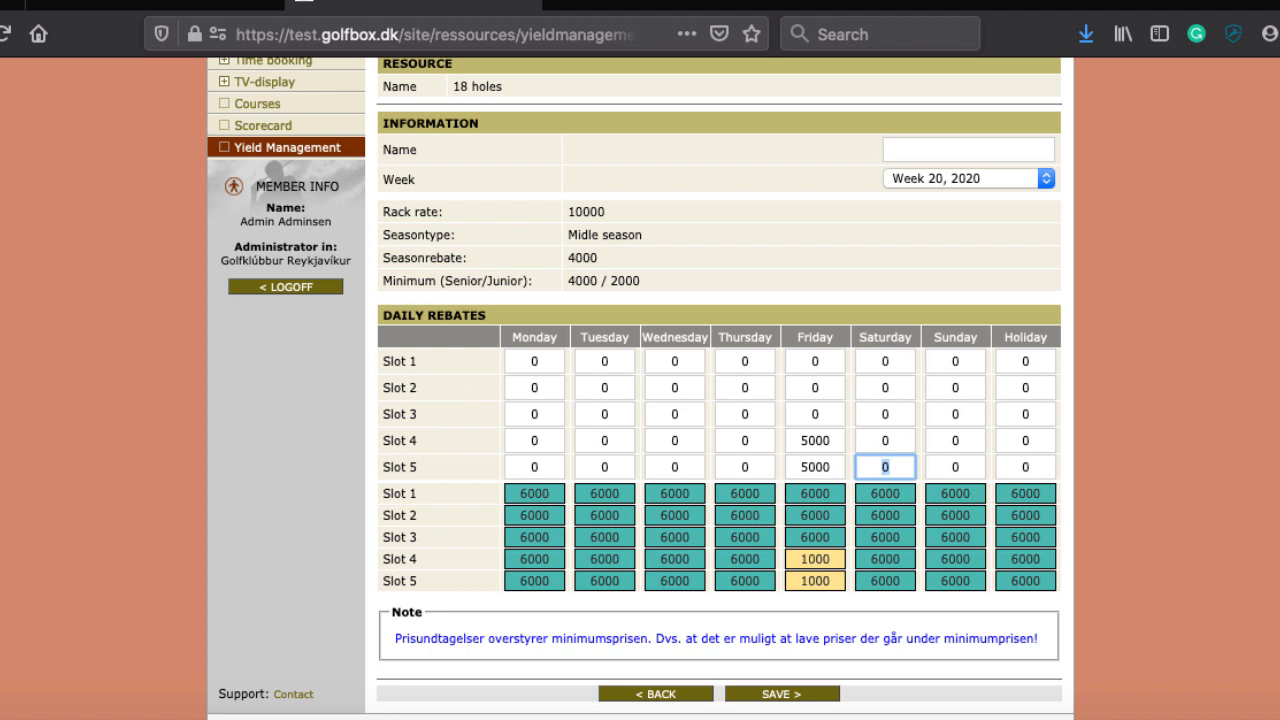
{"action": "left_click", "coordinate": [1121, 286]}
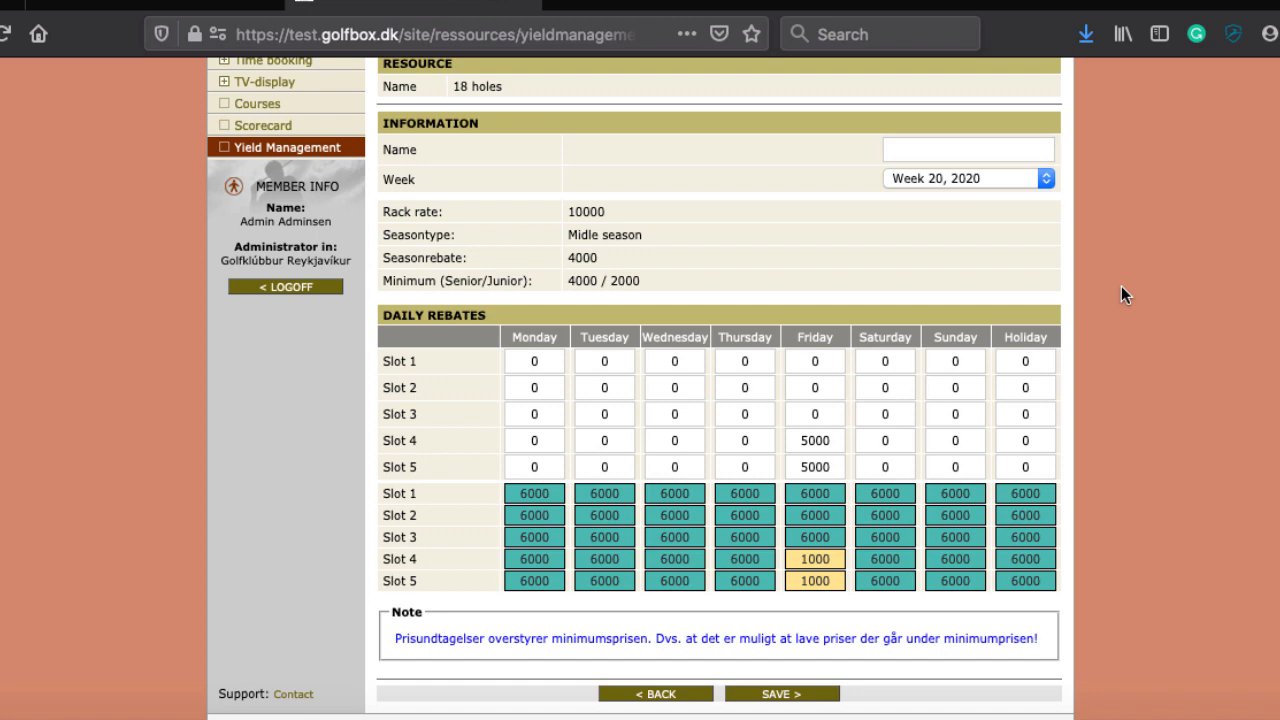
Step: Switch to Word and clear the word 'membership' from the last bullet
{"action": "key", "text": "super+Tab"}
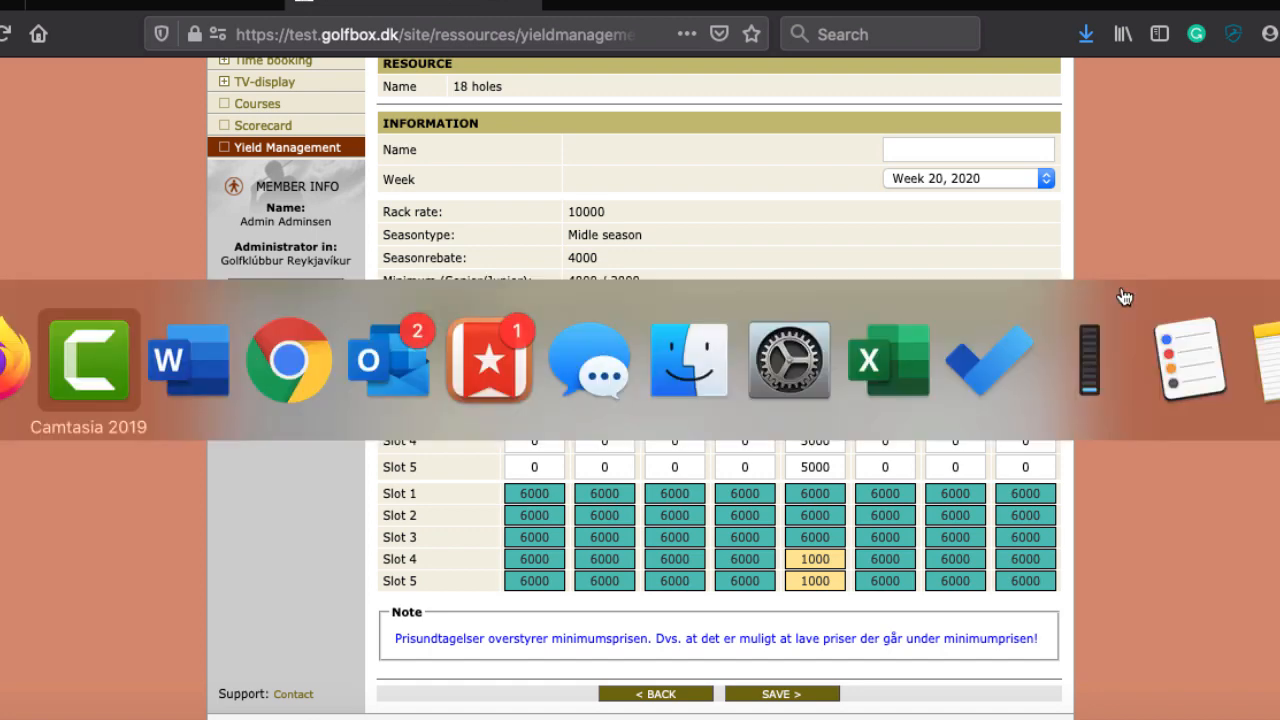
{"action": "key", "text": "super+Tab"}
{"action": "type", "text": "member"}
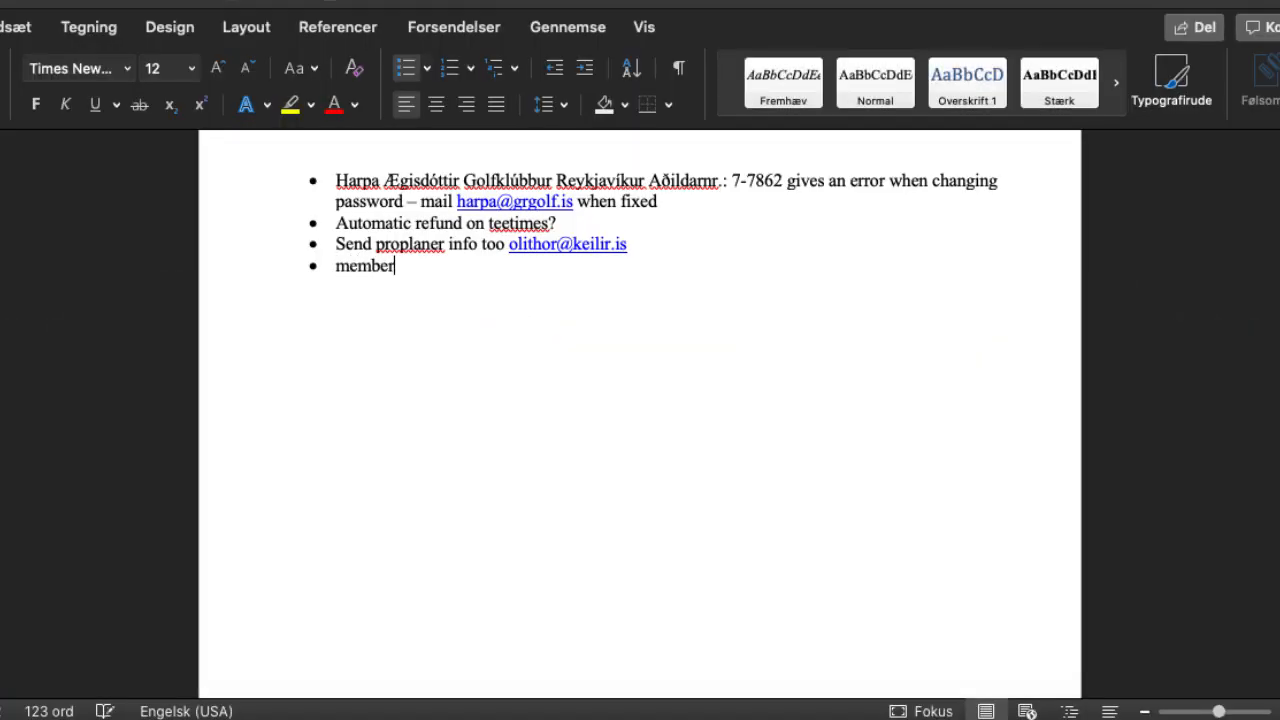
{"action": "type", "text": "ship"}
{"action": "key", "text": "BackSpace"}
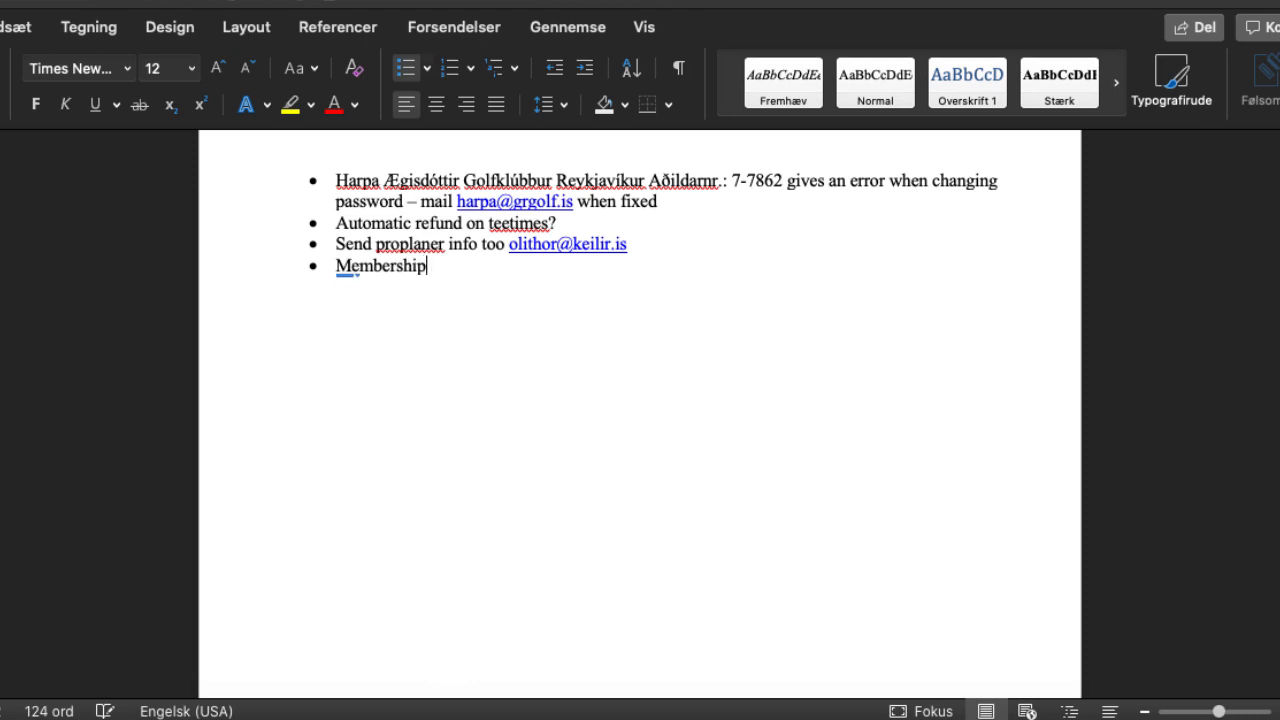
{"action": "key", "text": "BackSpace"}
{"action": "key", "text": "BackSpace"}
{"action": "key", "text": "BackSpace"}
{"action": "key", "text": "BackSpace"}
{"action": "key", "text": "BackSpace"}
{"action": "key", "text": "BackSpace"}
{"action": "key", "text": "BackSpace"}
{"action": "key", "text": "BackSpace"}
{"action": "key", "text": "BackSpace"}
{"action": "key", "text": "BackSpace"}
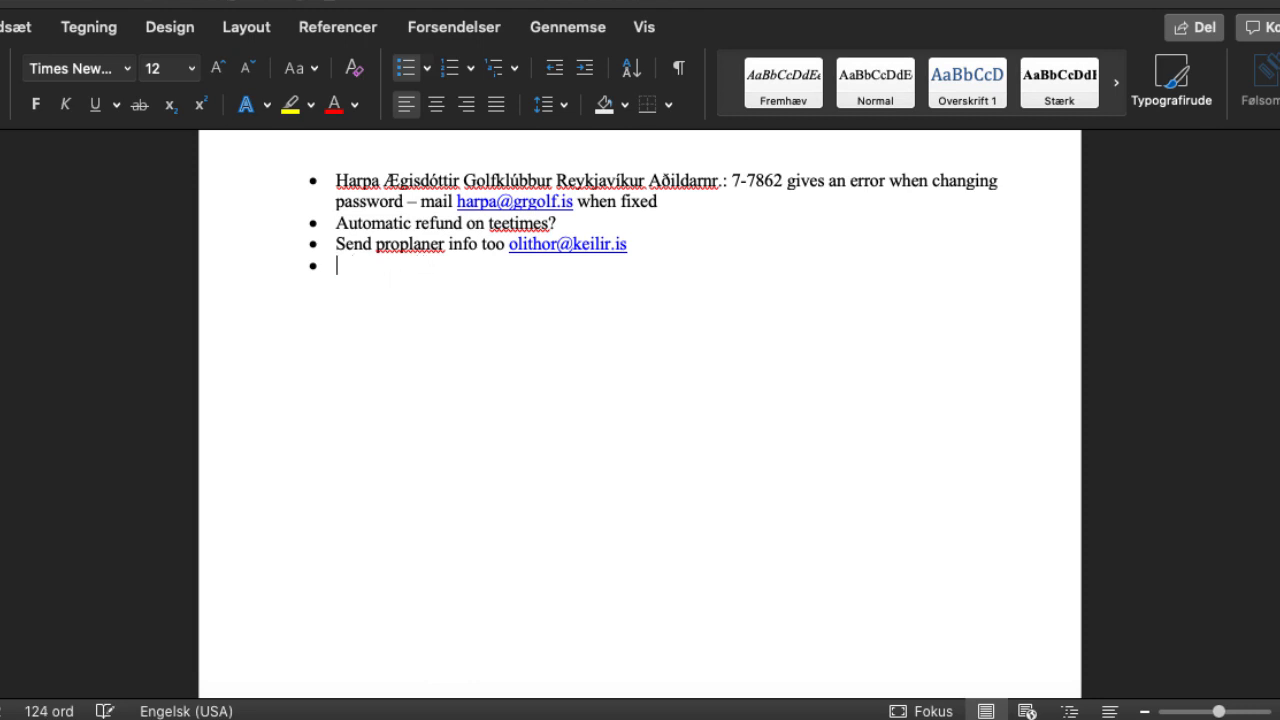
Step: Write the bullet 'Union golf cards - either fixed price or 50% (maybe golfmore?)' and add a new bullet
{"action": "type", "text": "Union golf cards"}
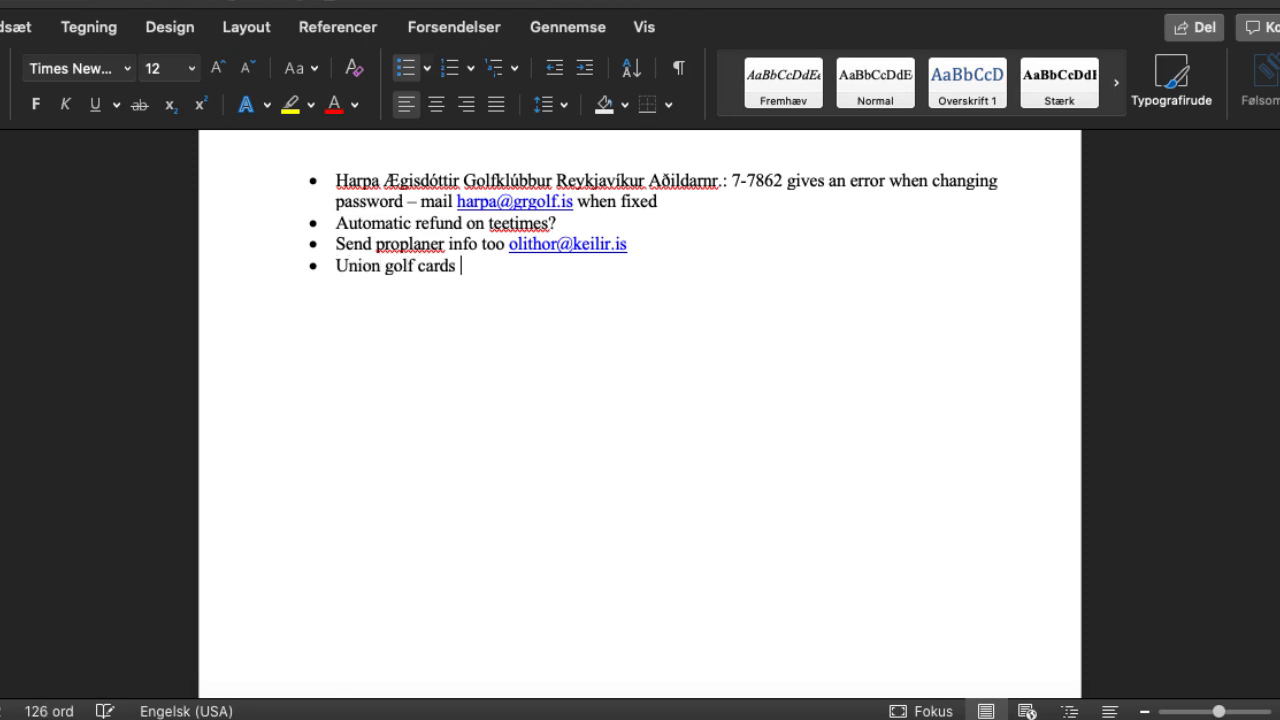
{"action": "type", "text": " - either"}
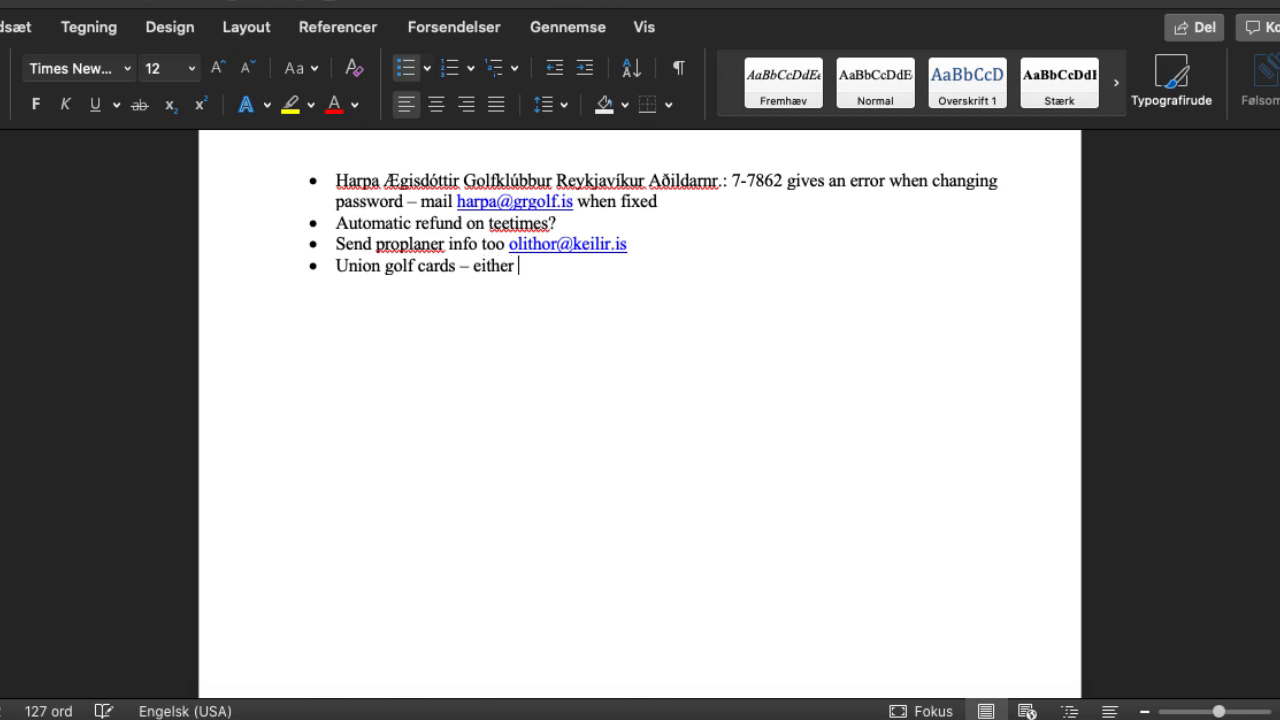
{"action": "key", "text": "BackSpace"}
{"action": "type", "text": "r fixed price or 5"}
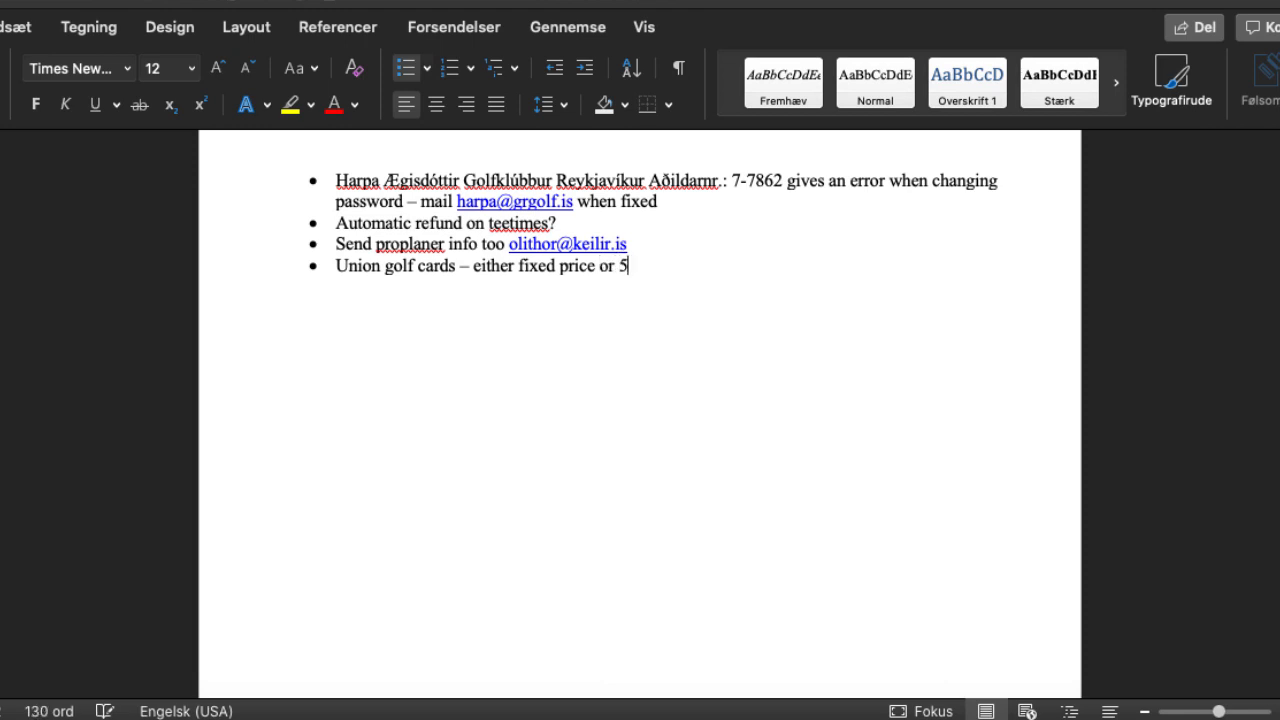
{"action": "type", "text": "0% ("}
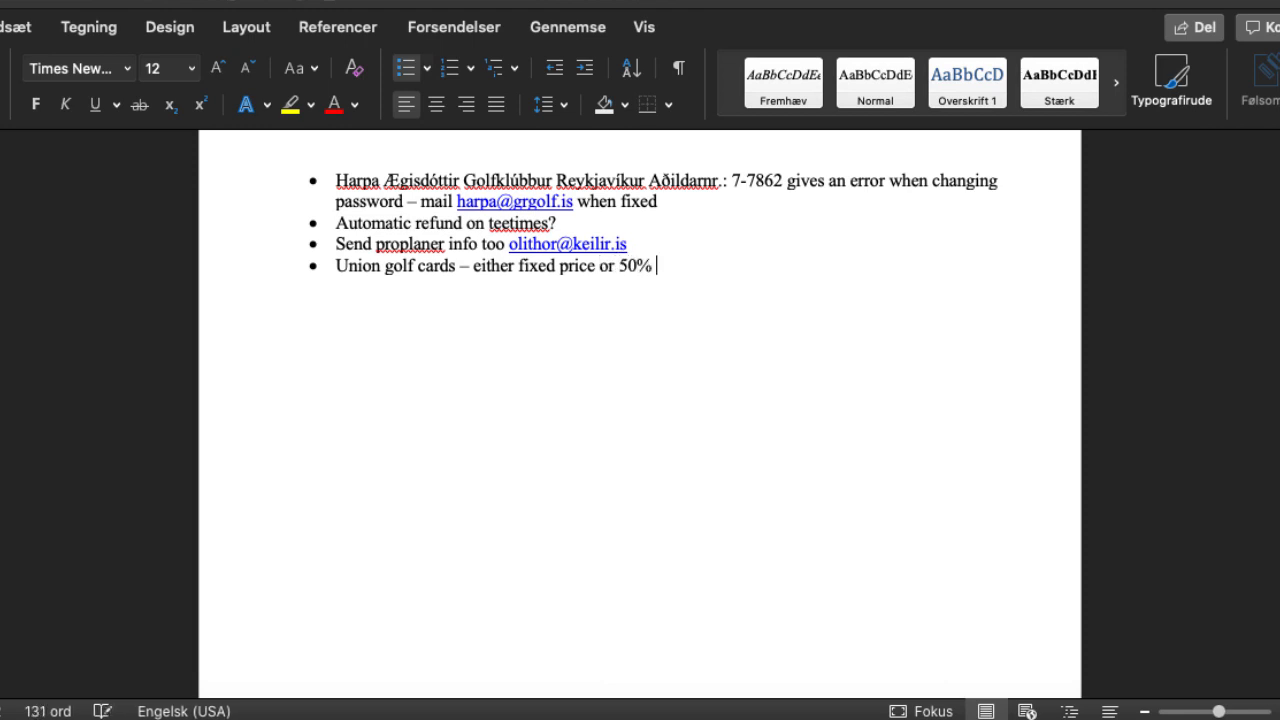
{"action": "key", "text": "BackSpace"}
{"action": "key", "text": "BackSpace"}
{"action": "type", "text": "("}
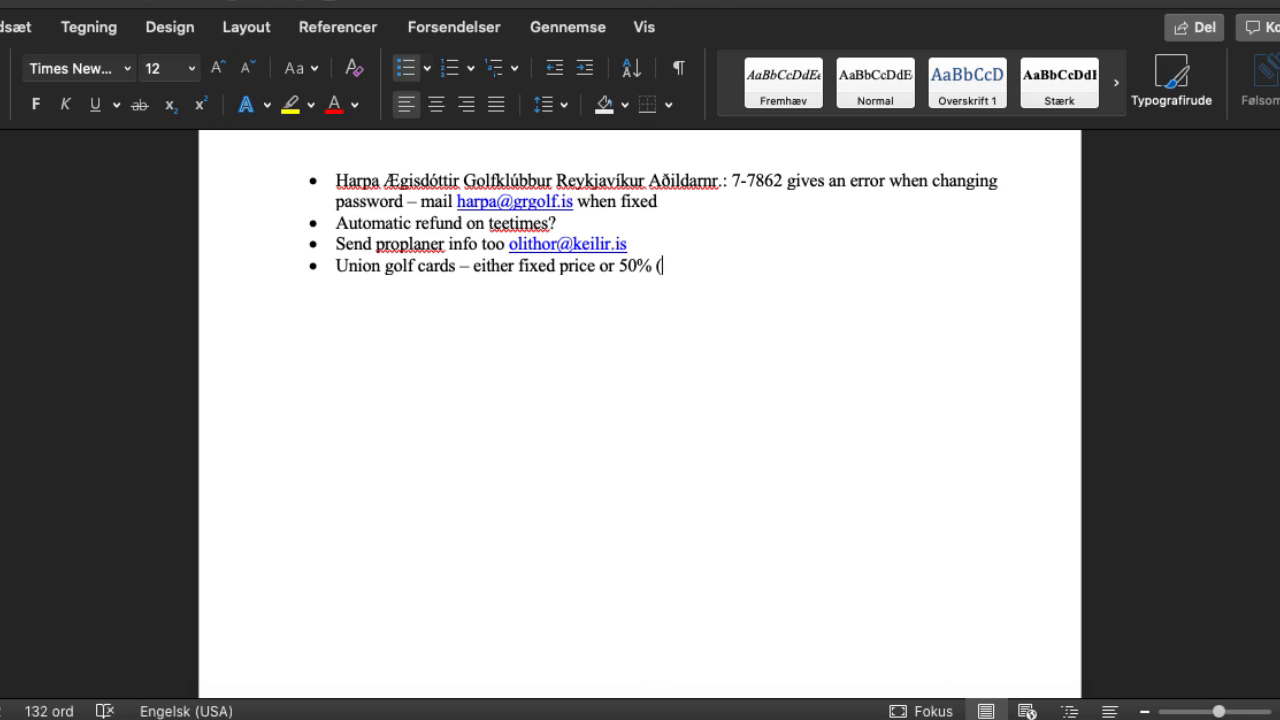
{"action": "type", "text": "maybe golfmore="}
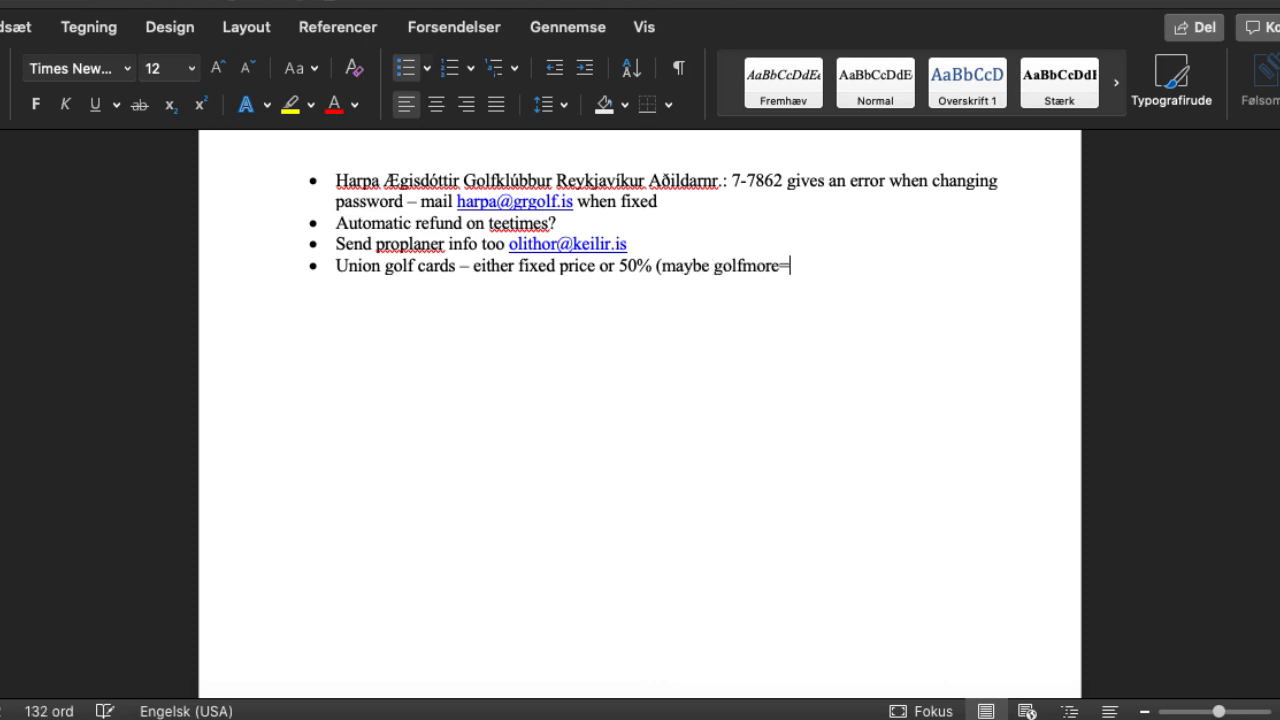
{"action": "key", "text": "BackSpace"}
{"action": "type", "text": "?="}
{"action": "key", "text": "BackSpace"}
{"action": "type", "text": ")"}
{"action": "key", "text": "Return"}
{"action": "key", "text": "super+Tab"}
{"action": "left_click", "coordinate": [170, 342]}
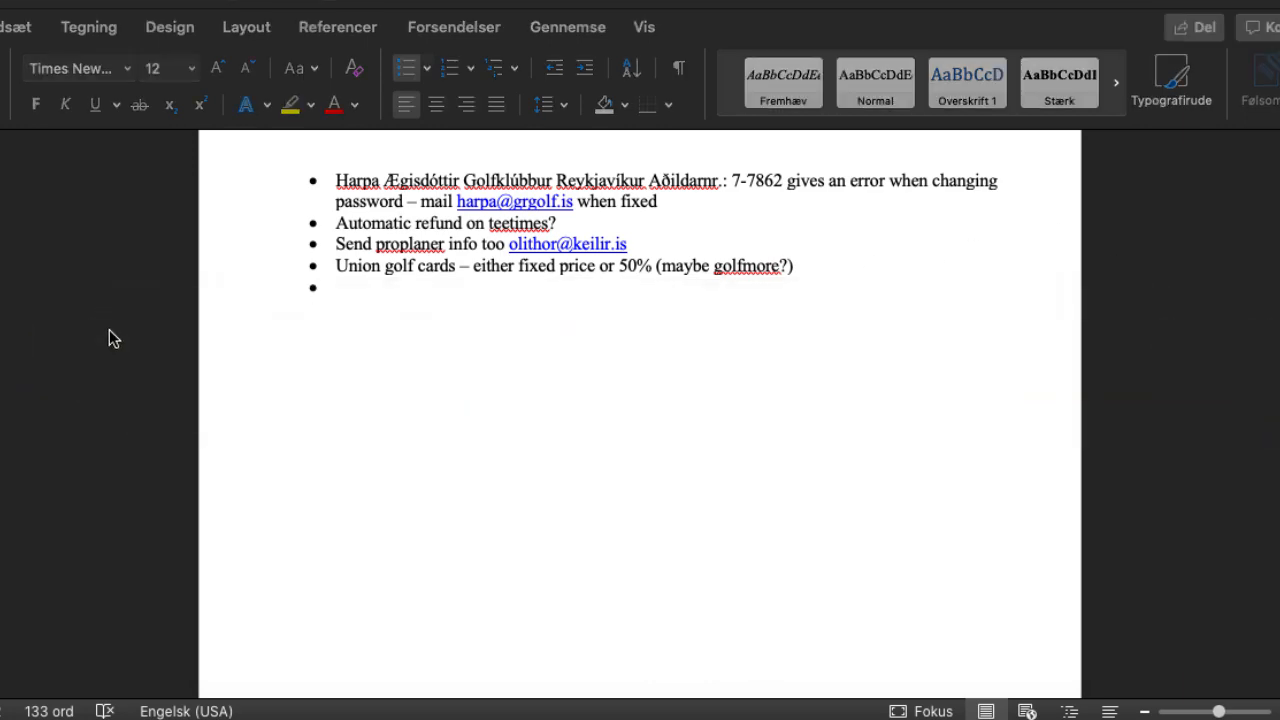
{"action": "key", "text": "super+Tab"}
{"action": "key", "text": "super+Tab"}
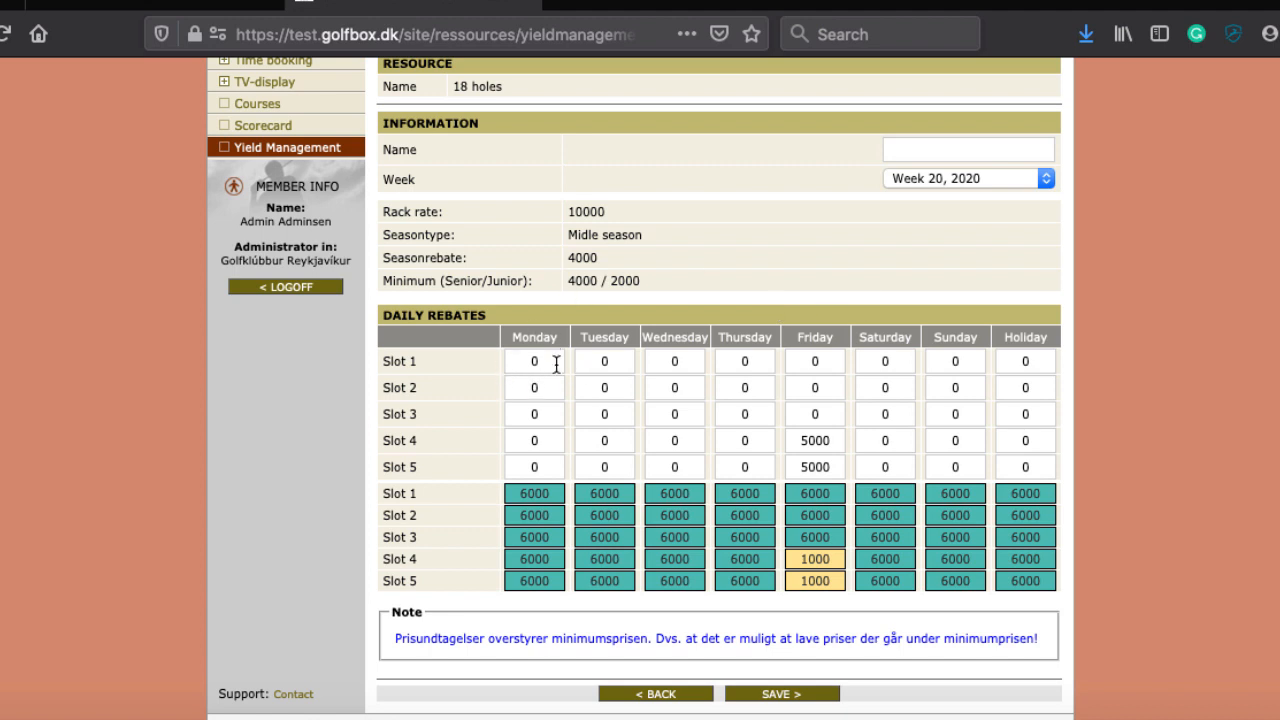
{"action": "scroll", "coordinate": [555, 363], "scroll_direction": "up", "scroll_amount": 3}
{"action": "scroll", "coordinate": [555, 370], "scroll_direction": "down", "scroll_amount": 3}
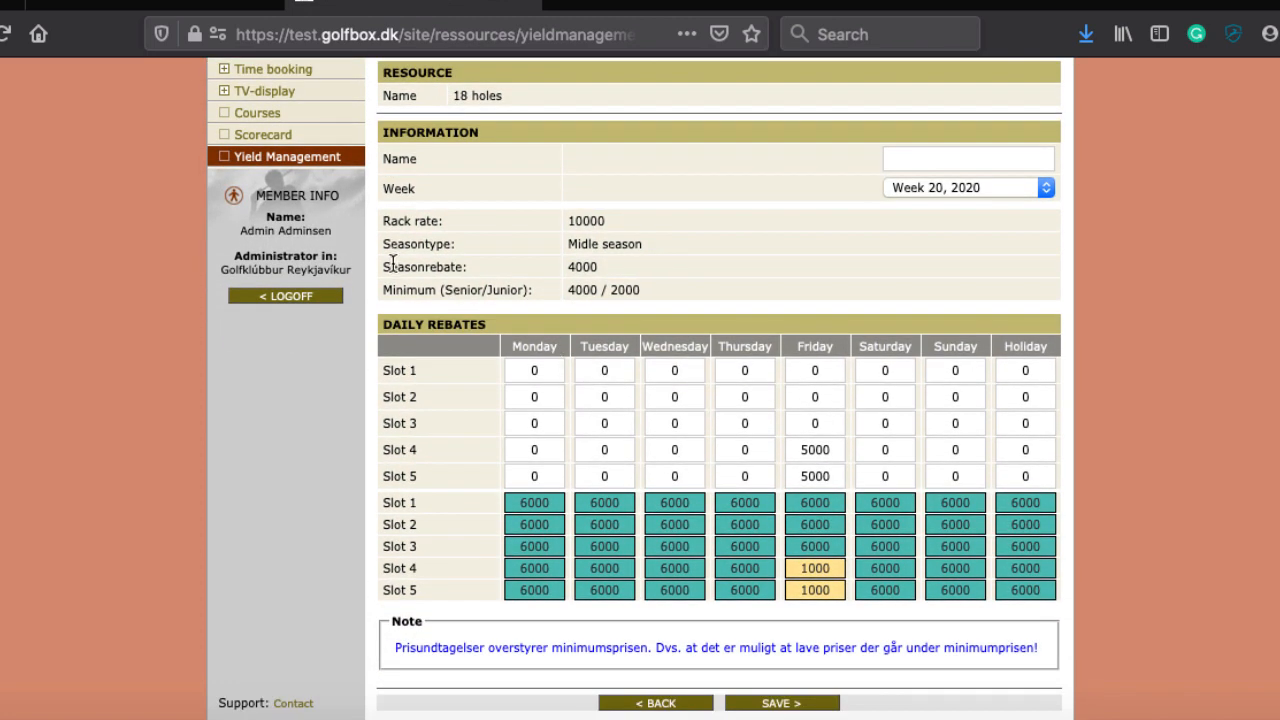
{"action": "scroll", "coordinate": [392, 262], "scroll_direction": "up", "scroll_amount": 3}
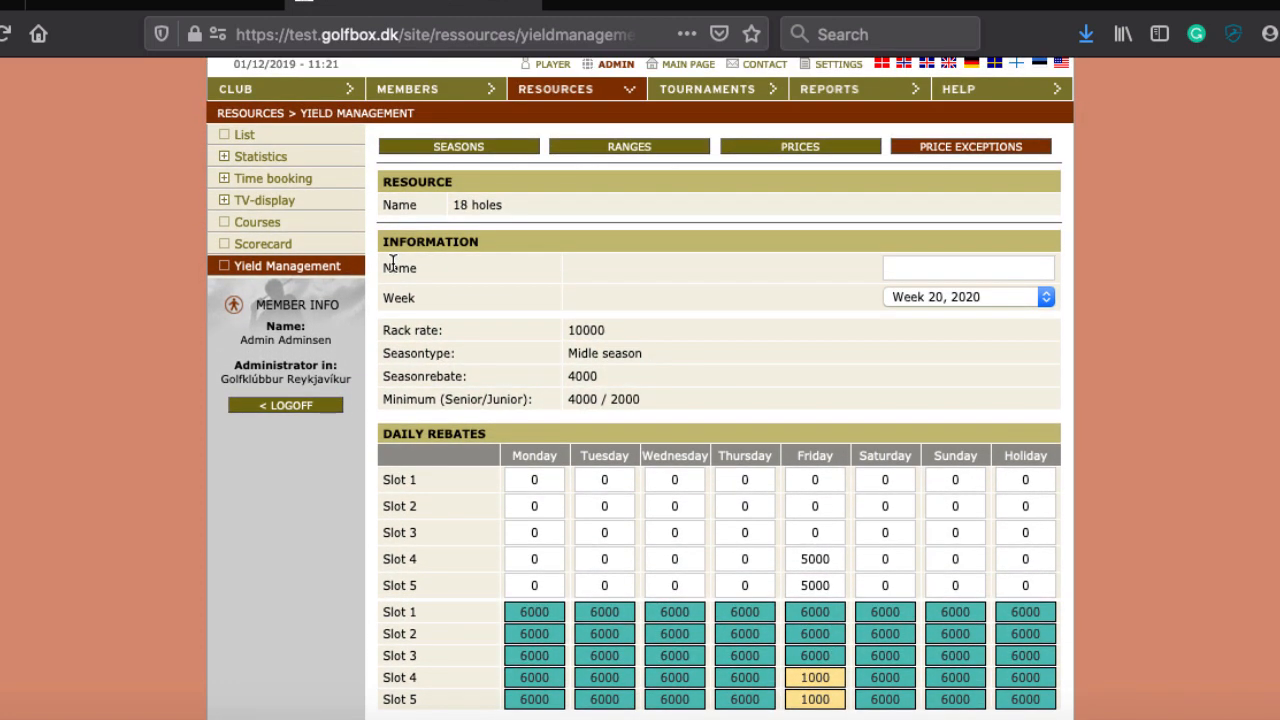
{"action": "scroll", "coordinate": [585, 349], "scroll_direction": "down", "scroll_amount": 2}
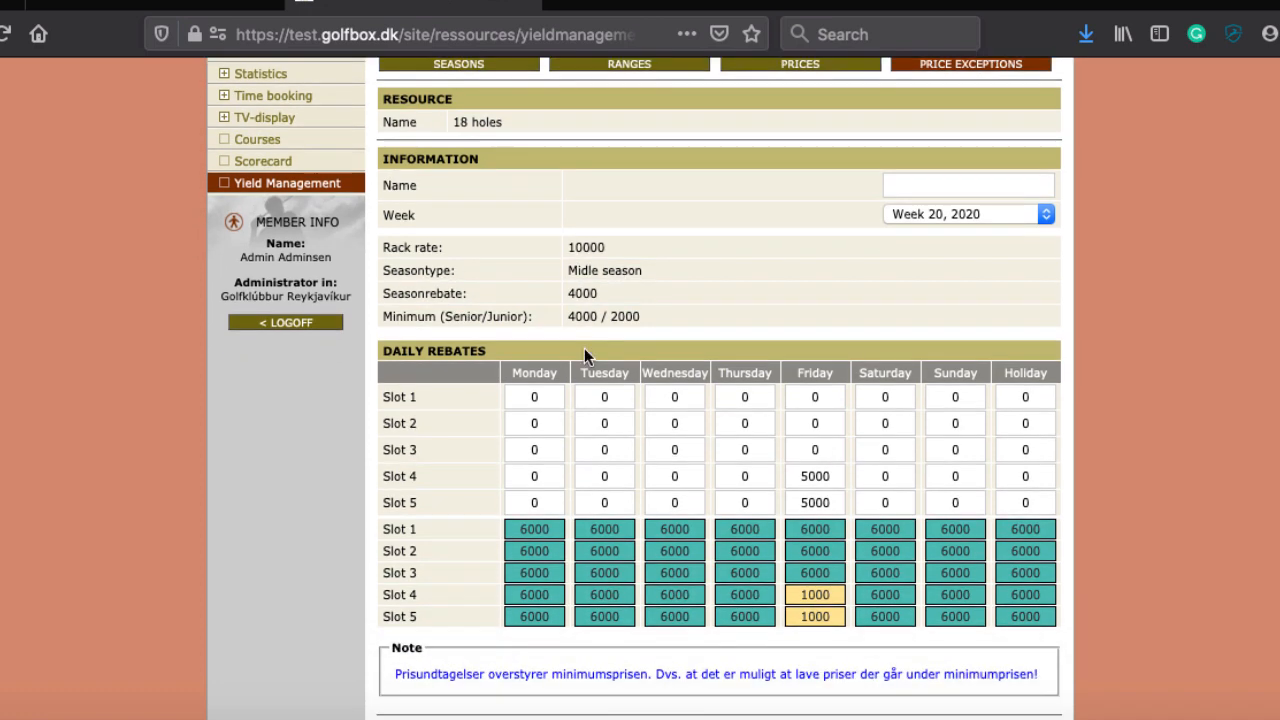
{"action": "scroll", "coordinate": [584, 348], "scroll_direction": "down", "scroll_amount": 2}
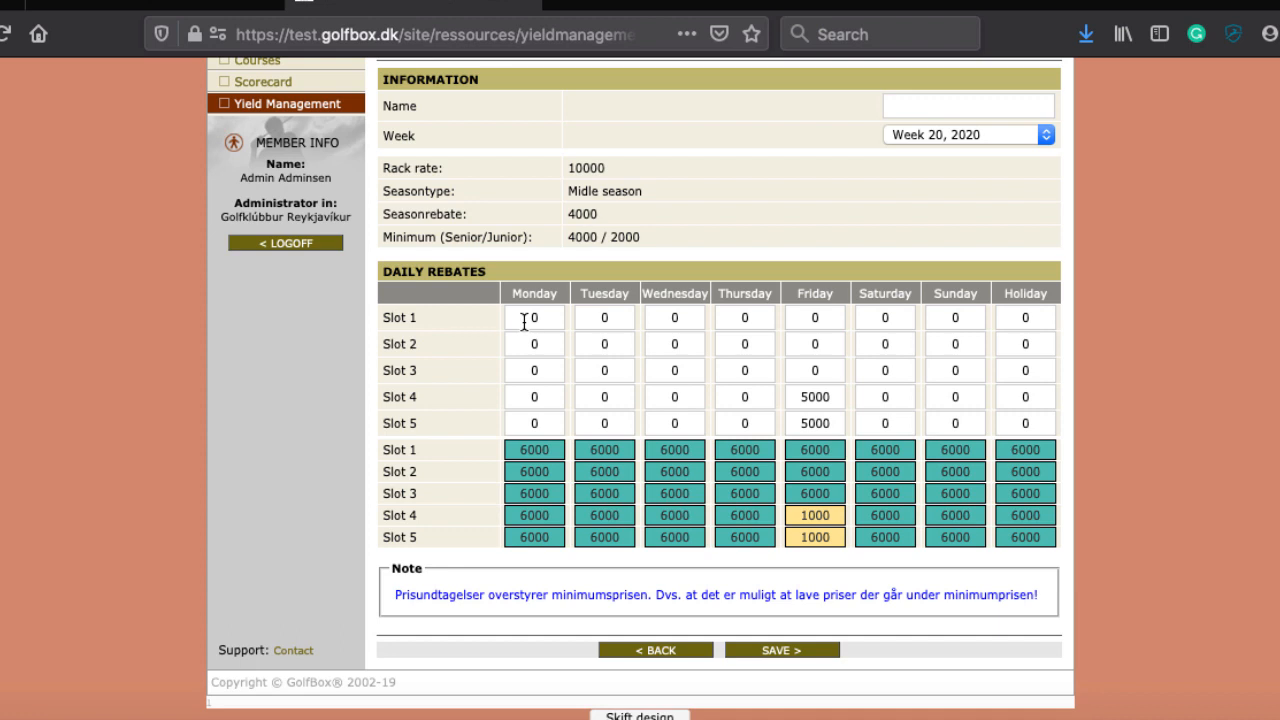
{"action": "scroll", "coordinate": [672, 330], "scroll_direction": "down", "scroll_amount": 1}
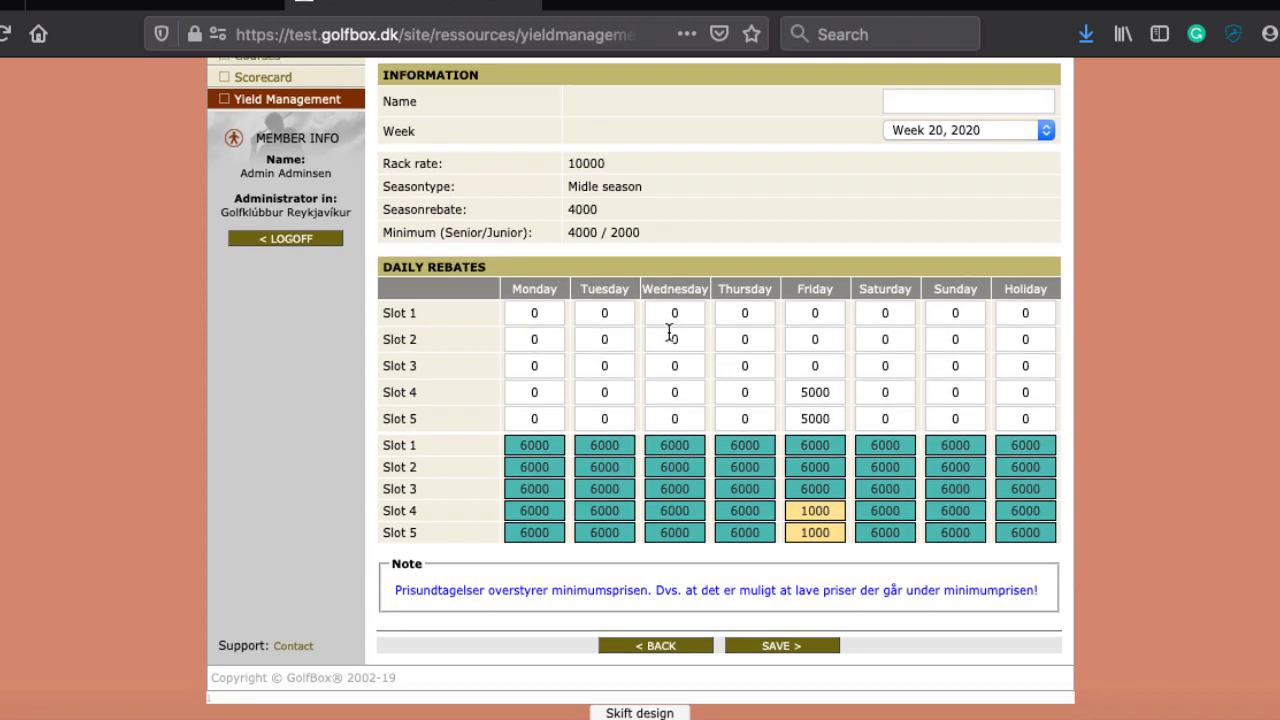
{"action": "key", "text": "super+Tab"}
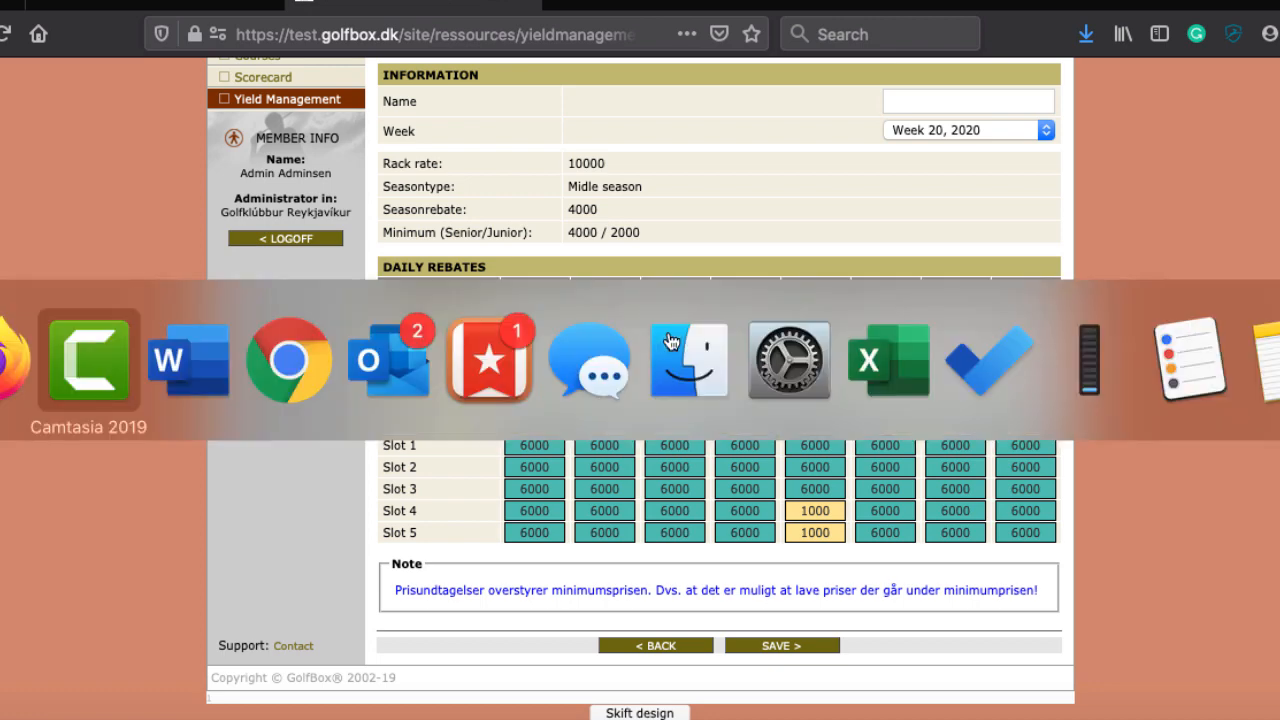
{"action": "key", "text": "super+Tab"}
{"action": "key", "text": "super+Tab"}
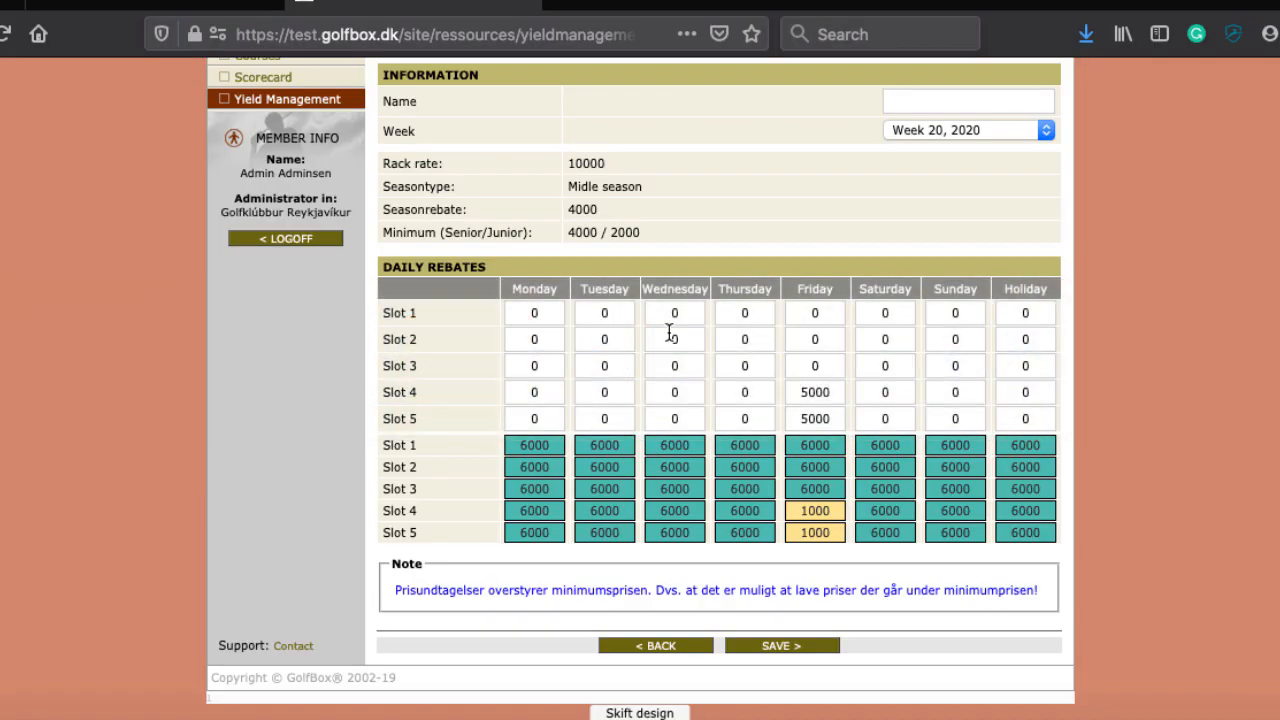
{"action": "scroll", "coordinate": [670, 333], "scroll_direction": "up", "scroll_amount": 5}
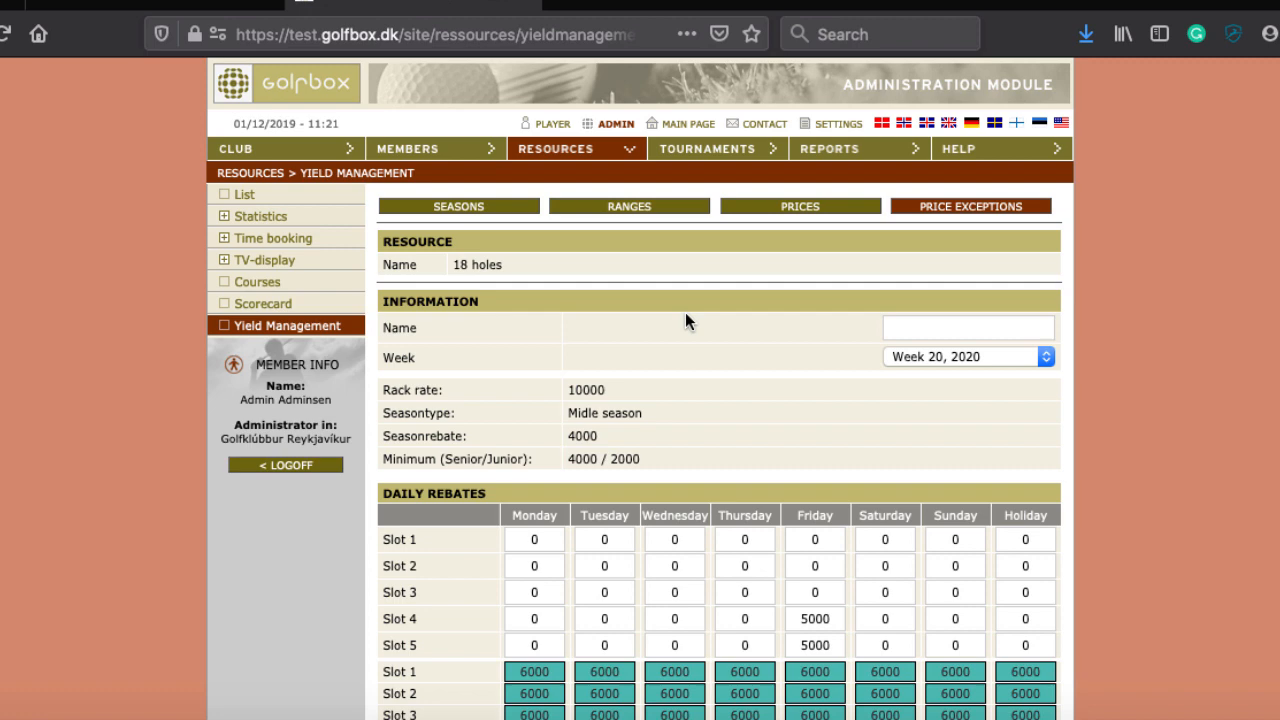
{"action": "scroll", "coordinate": [685, 320], "scroll_direction": "down", "scroll_amount": 5}
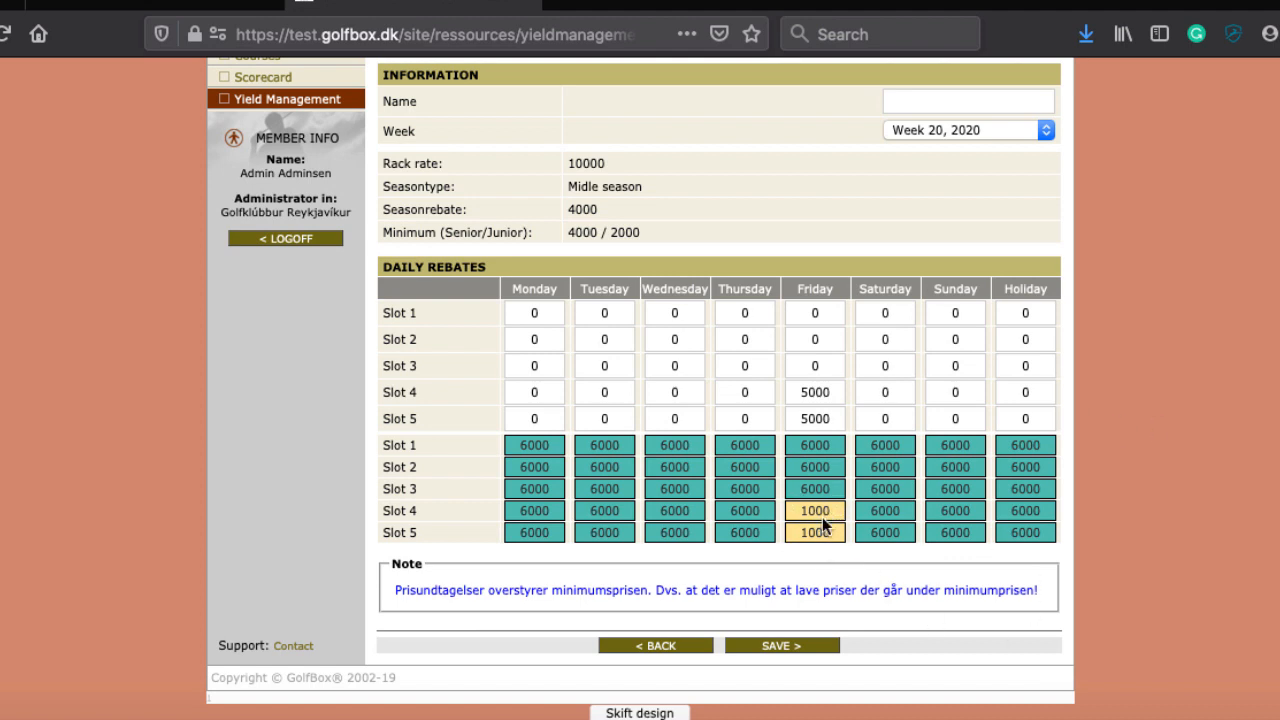
{"action": "scroll", "coordinate": [818, 535], "scroll_direction": "up", "scroll_amount": 1}
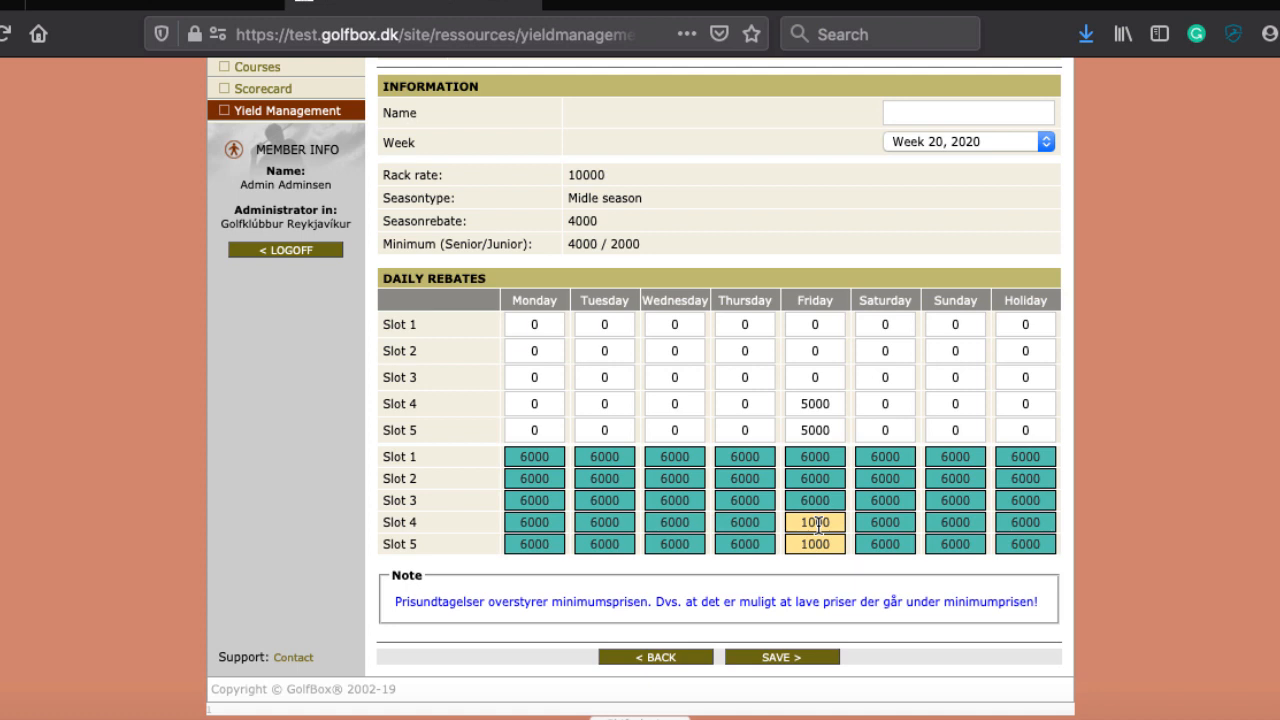
{"action": "scroll", "coordinate": [810, 335], "scroll_direction": "up", "scroll_amount": 1}
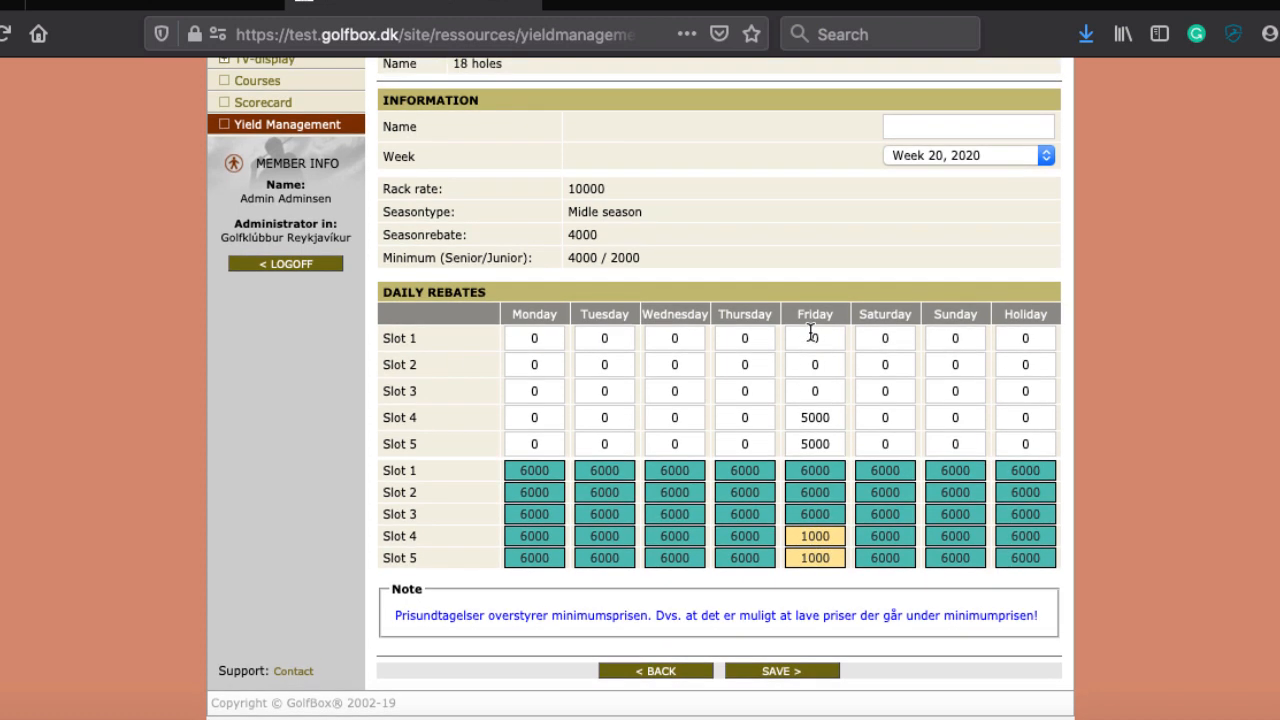
{"action": "scroll", "coordinate": [811, 335], "scroll_direction": "down", "scroll_amount": 2}
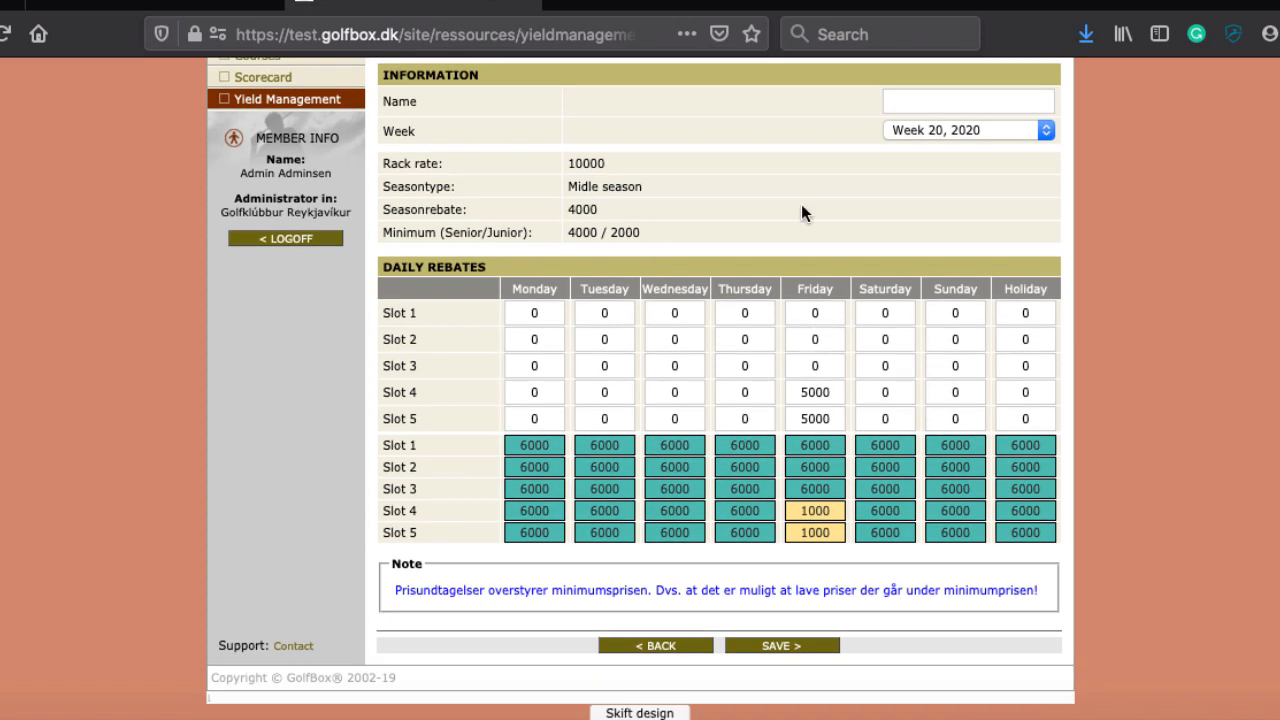
{"action": "scroll", "coordinate": [746, 190], "scroll_direction": "up", "scroll_amount": 5}
{"action": "scroll", "coordinate": [745, 191], "scroll_direction": "down", "scroll_amount": 3}
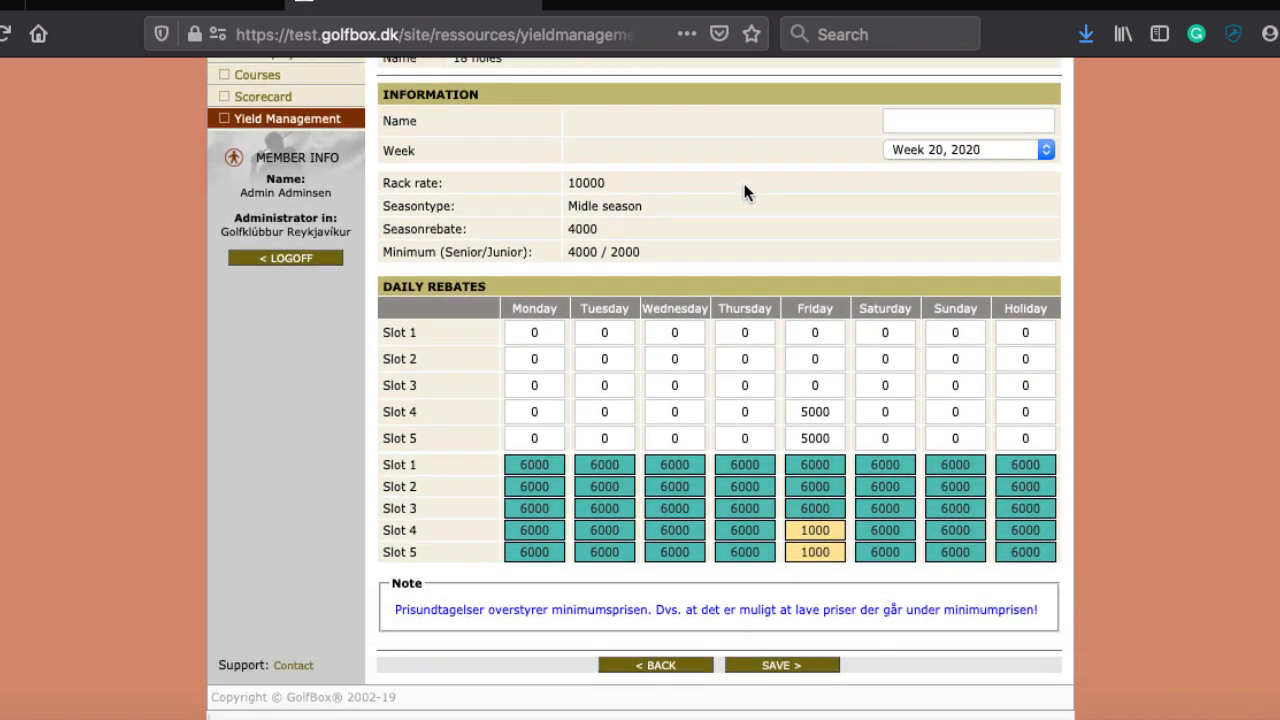
{"action": "scroll", "coordinate": [745, 191], "scroll_direction": "up", "scroll_amount": 4}
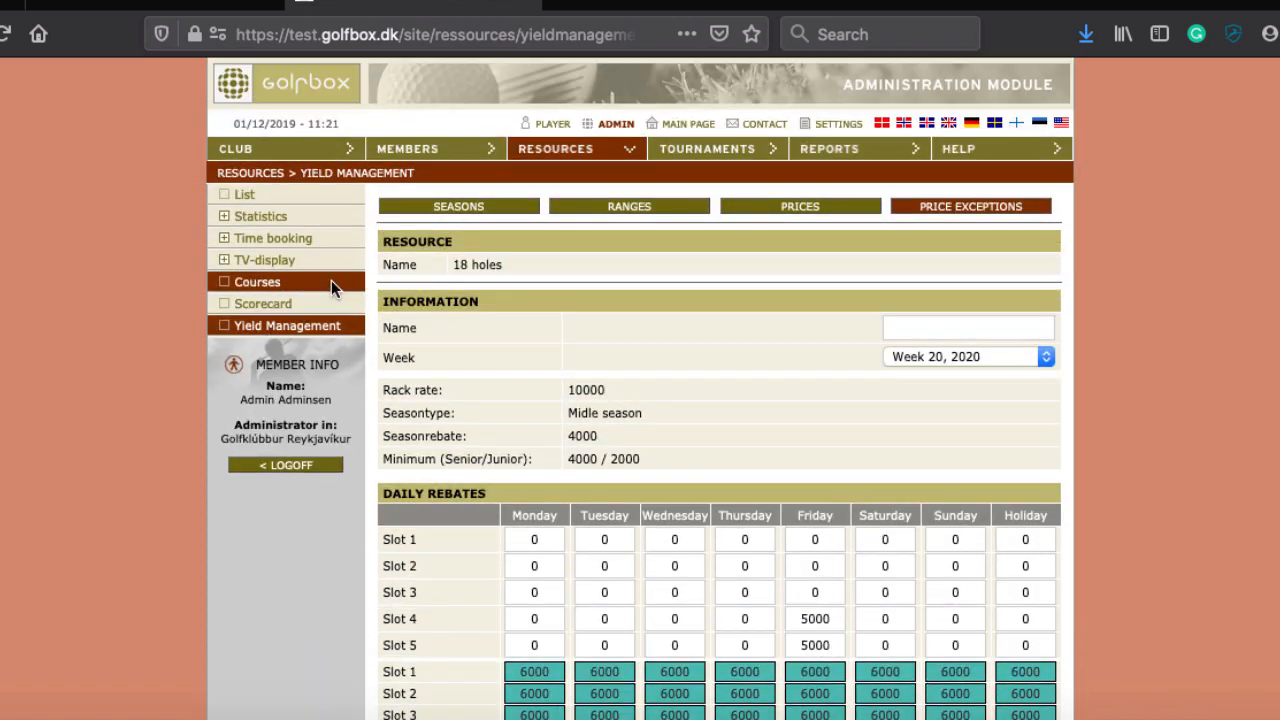
Step: Open Resources > List, view the 18 holes booking rules, then go back to the list
{"action": "left_click", "coordinate": [558, 150]}
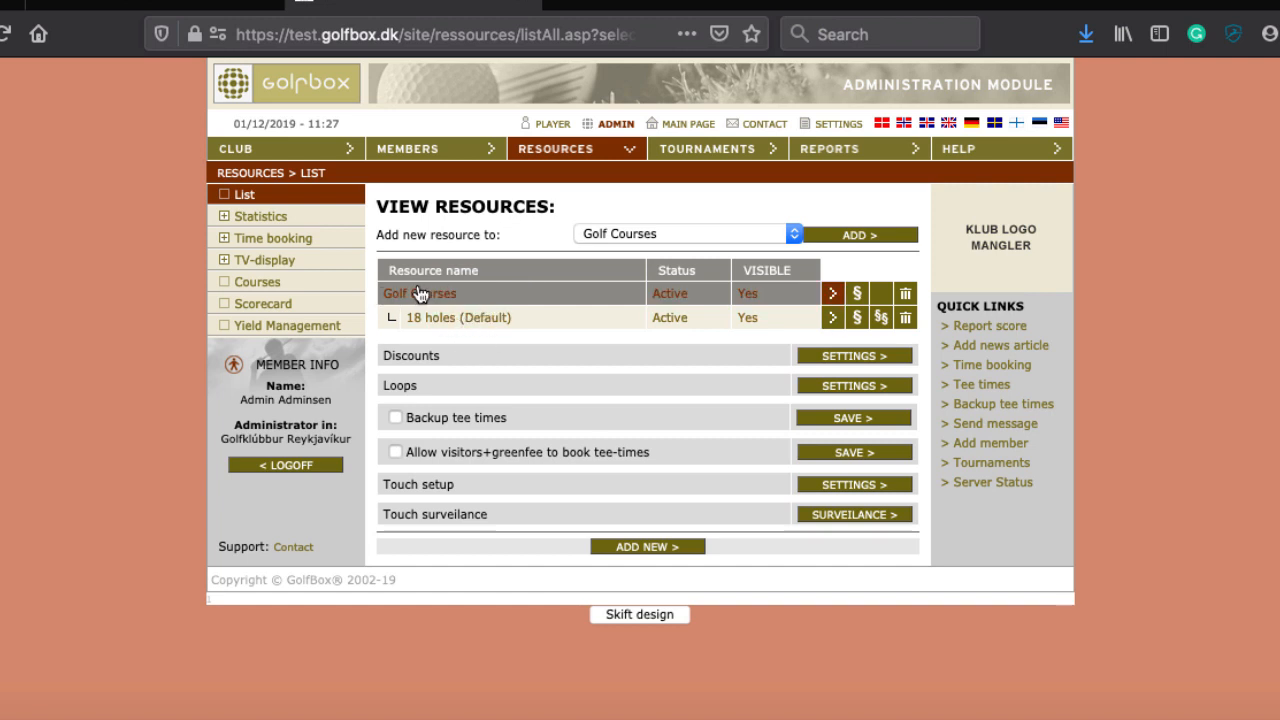
{"action": "left_click", "coordinate": [856, 318]}
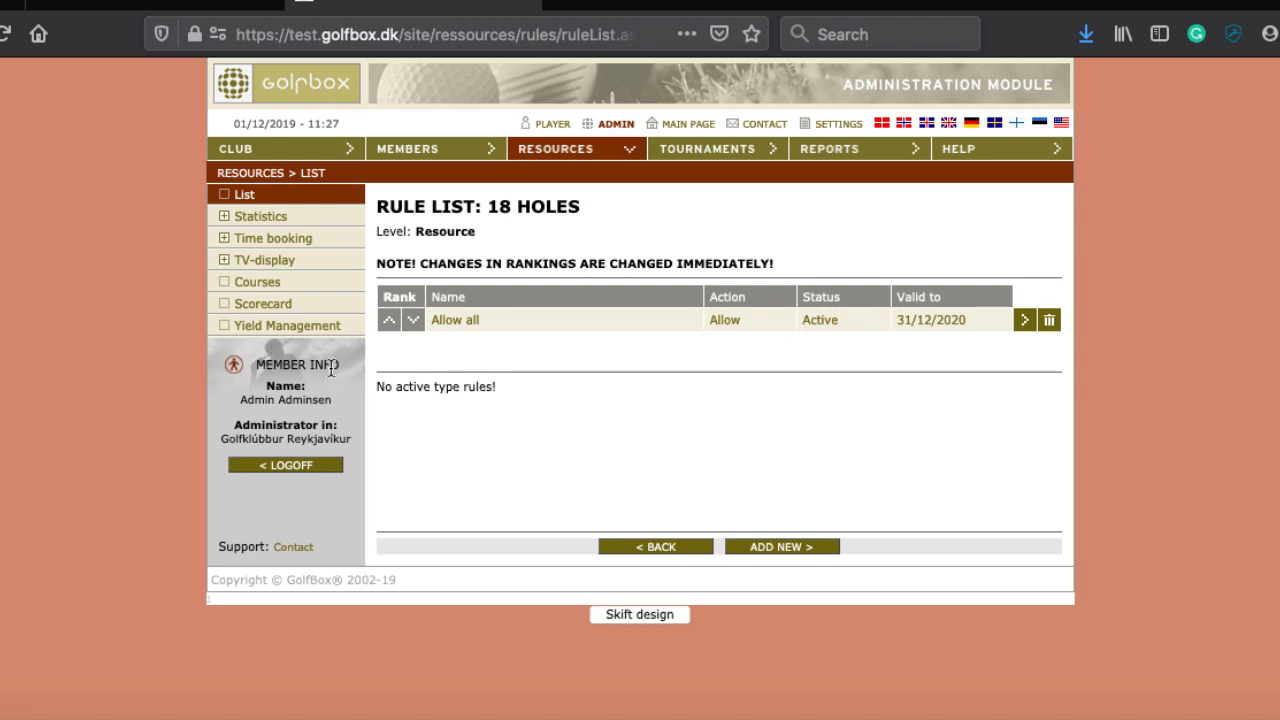
{"action": "left_click", "coordinate": [583, 152]}
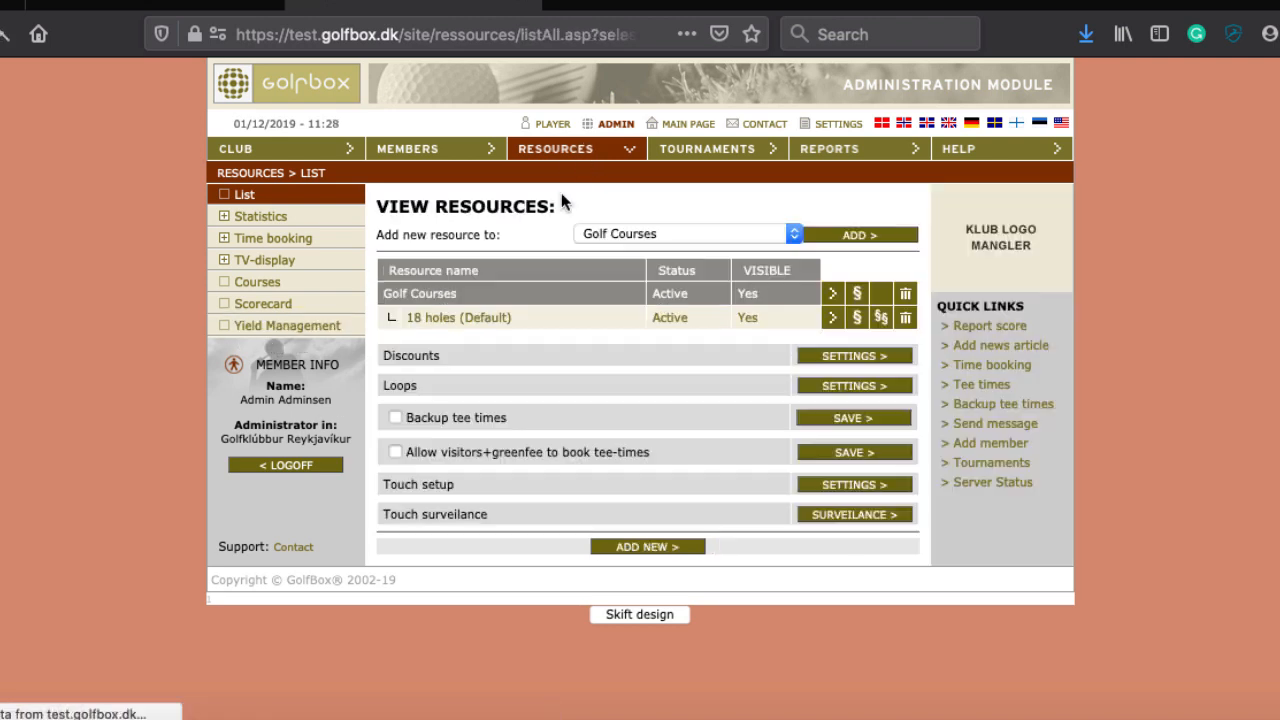
Step: Inspect the 14:07 tee time in the Time booking grid without booking, then open Yield Management
{"action": "left_click", "coordinate": [990, 366]}
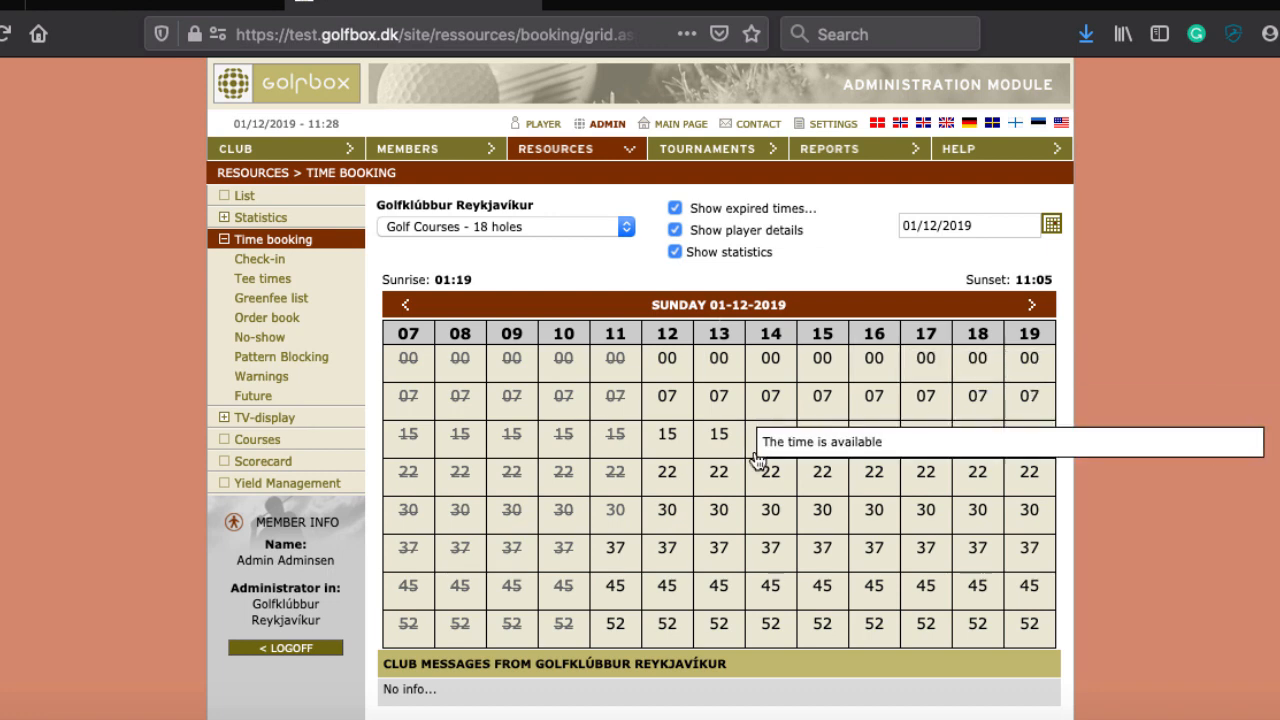
{"action": "left_click", "coordinate": [776, 408]}
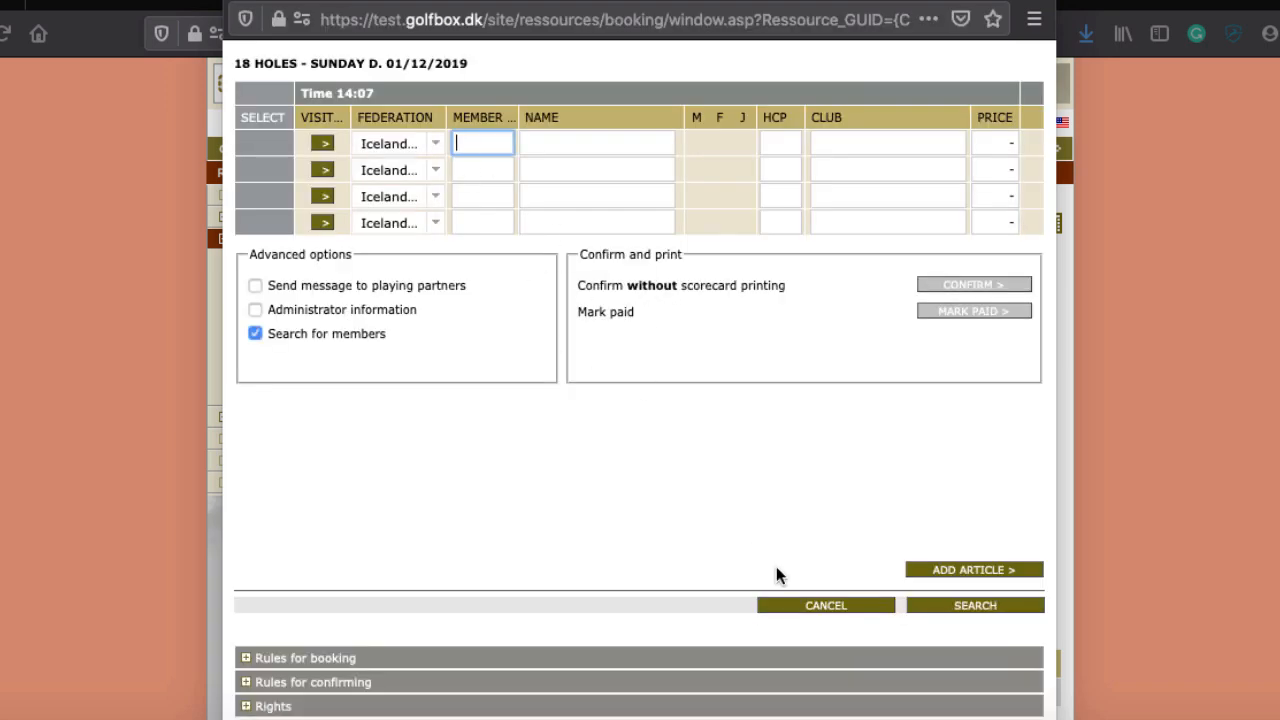
{"action": "left_click", "coordinate": [828, 605]}
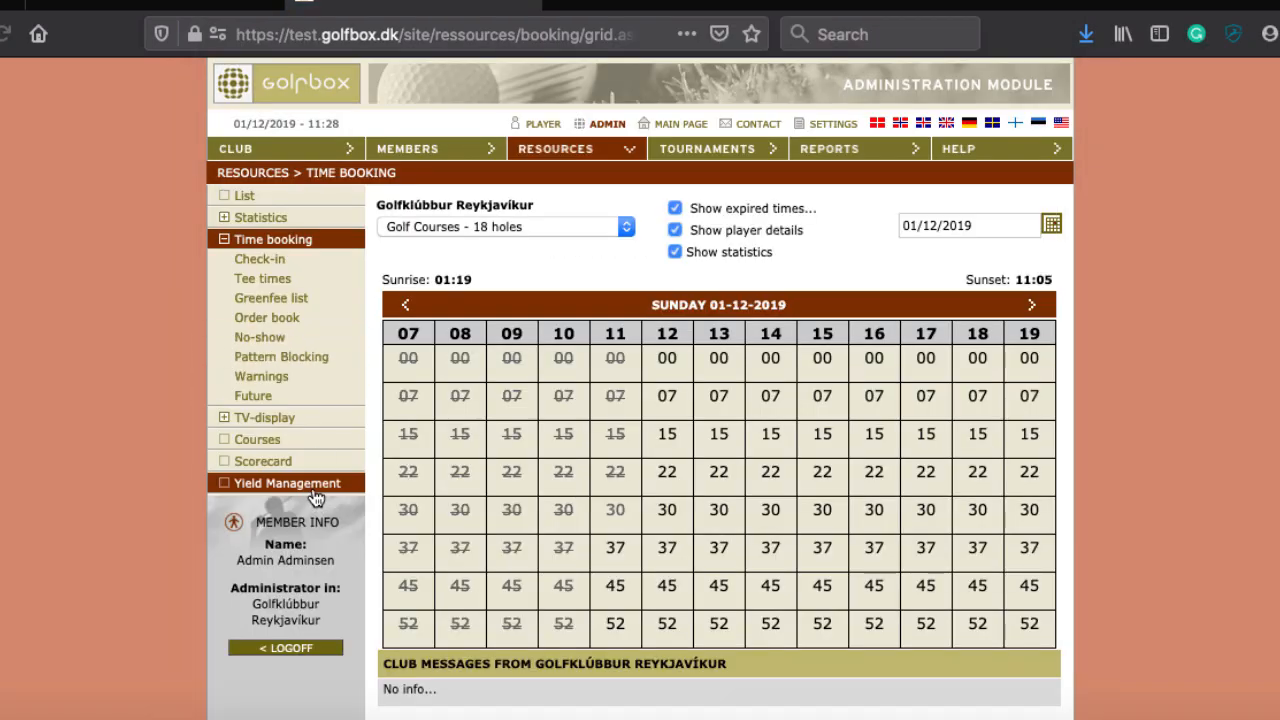
{"action": "left_click", "coordinate": [312, 486]}
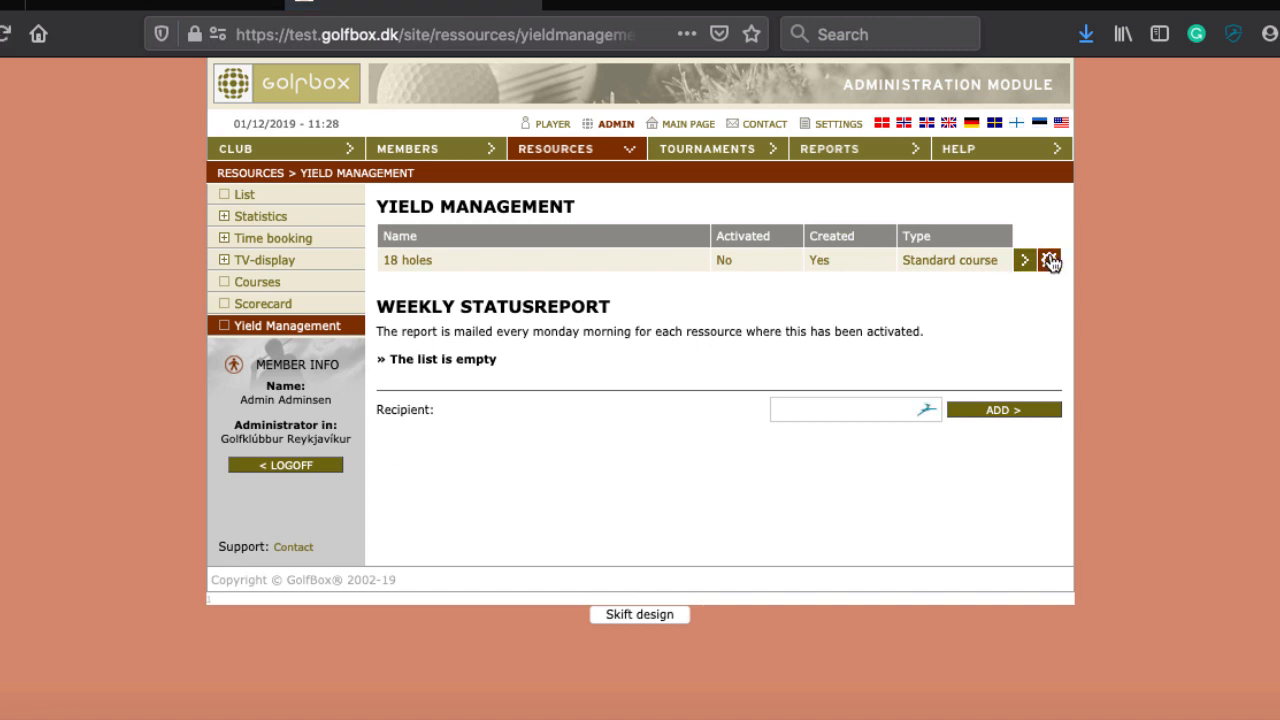
Step: Activate 18 holes yield management with weekly reports, save, and try sending the weekly report
{"action": "left_click", "coordinate": [1049, 261]}
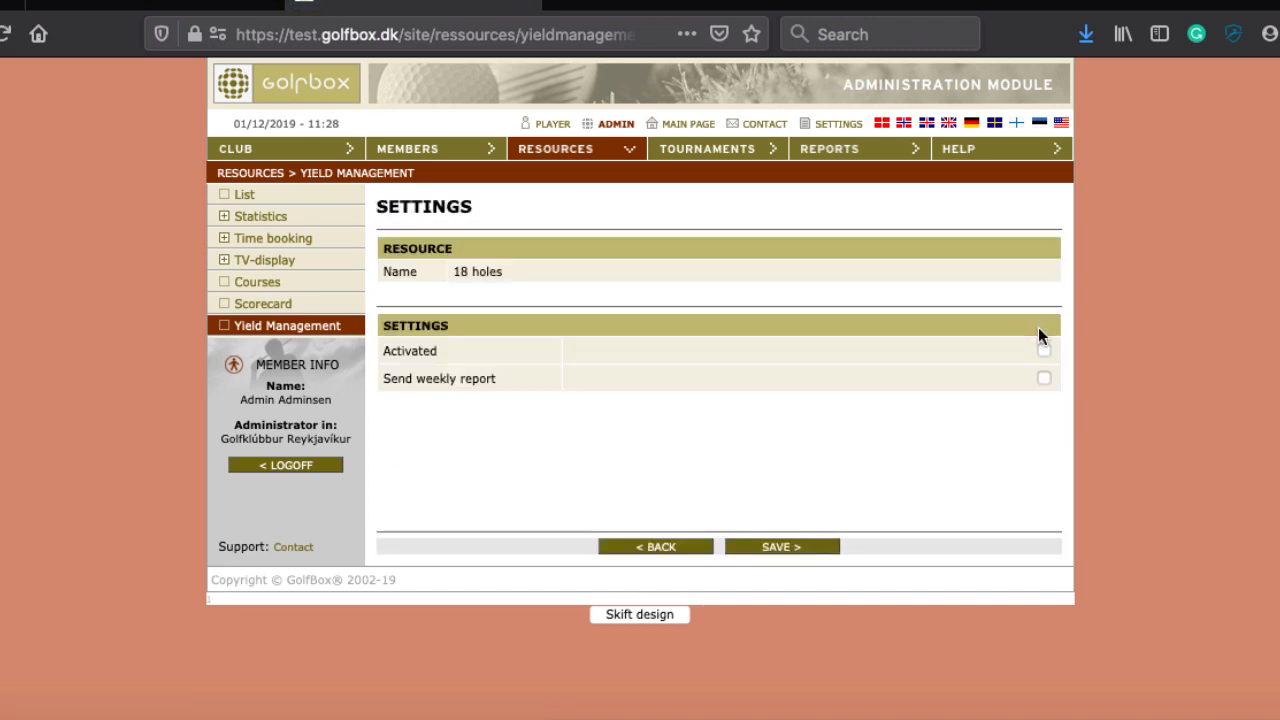
{"action": "left_click", "coordinate": [1043, 350]}
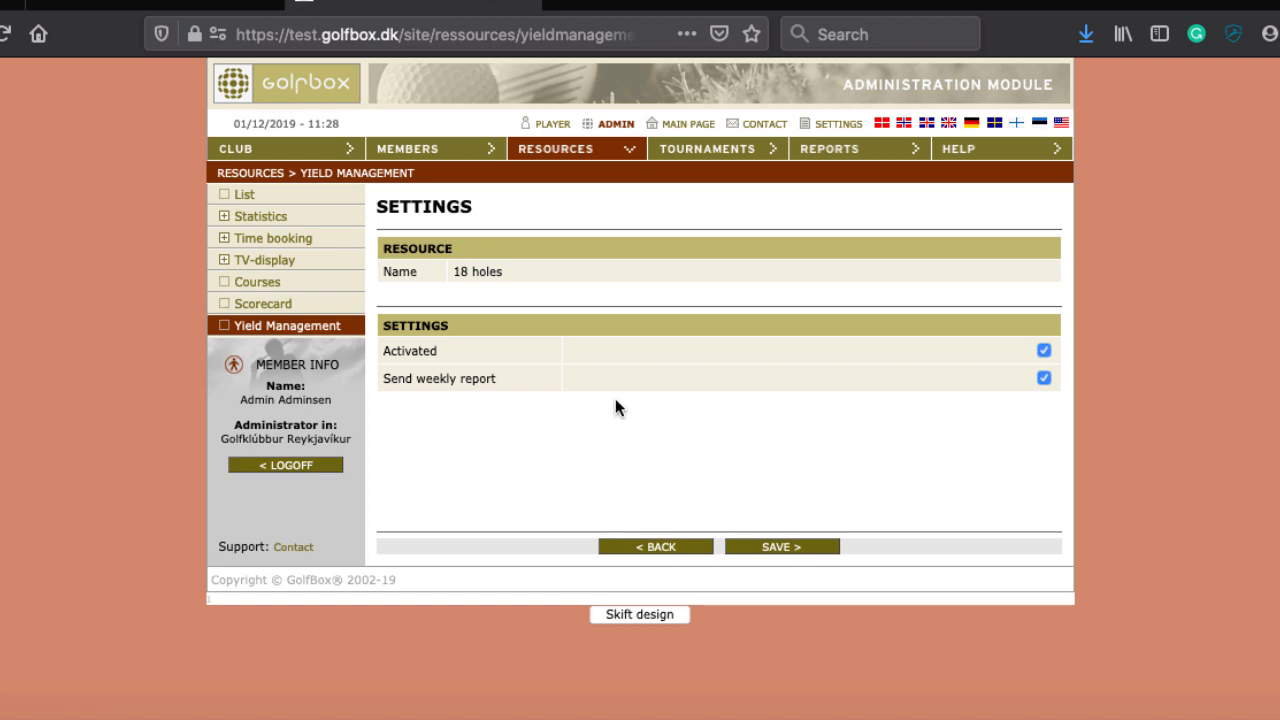
{"action": "left_click", "coordinate": [770, 546]}
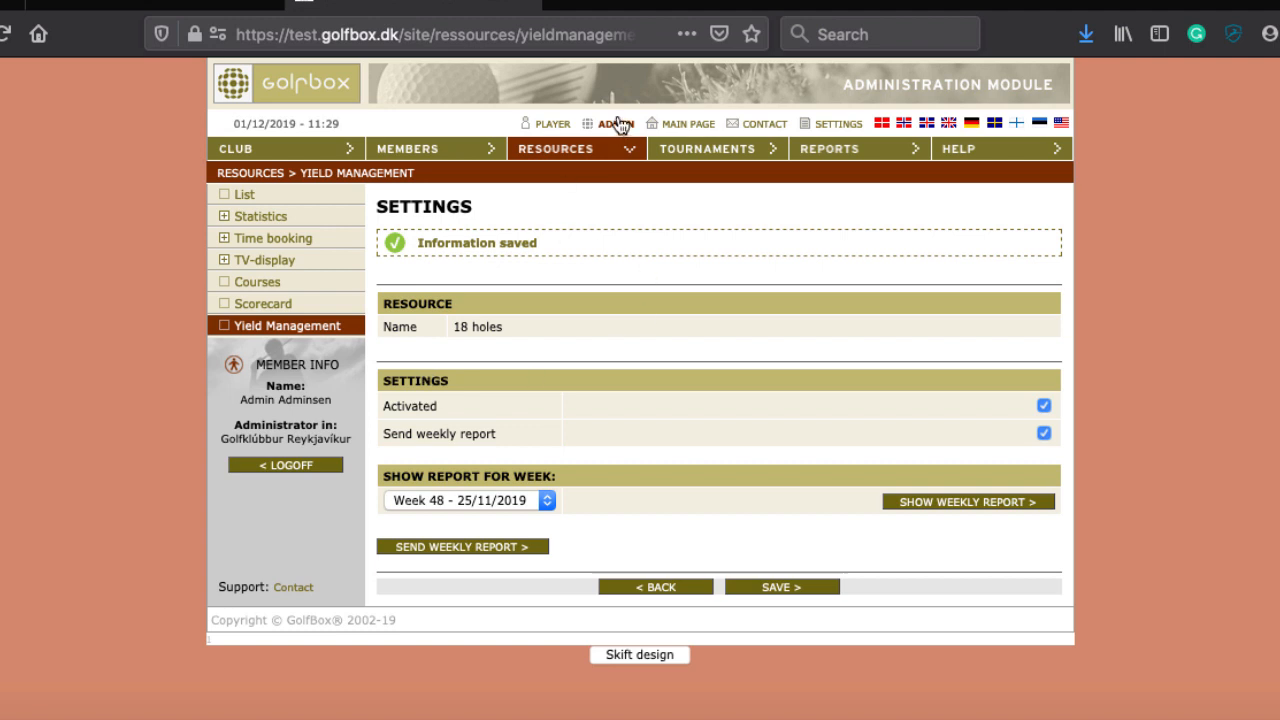
{"action": "left_click", "coordinate": [492, 550]}
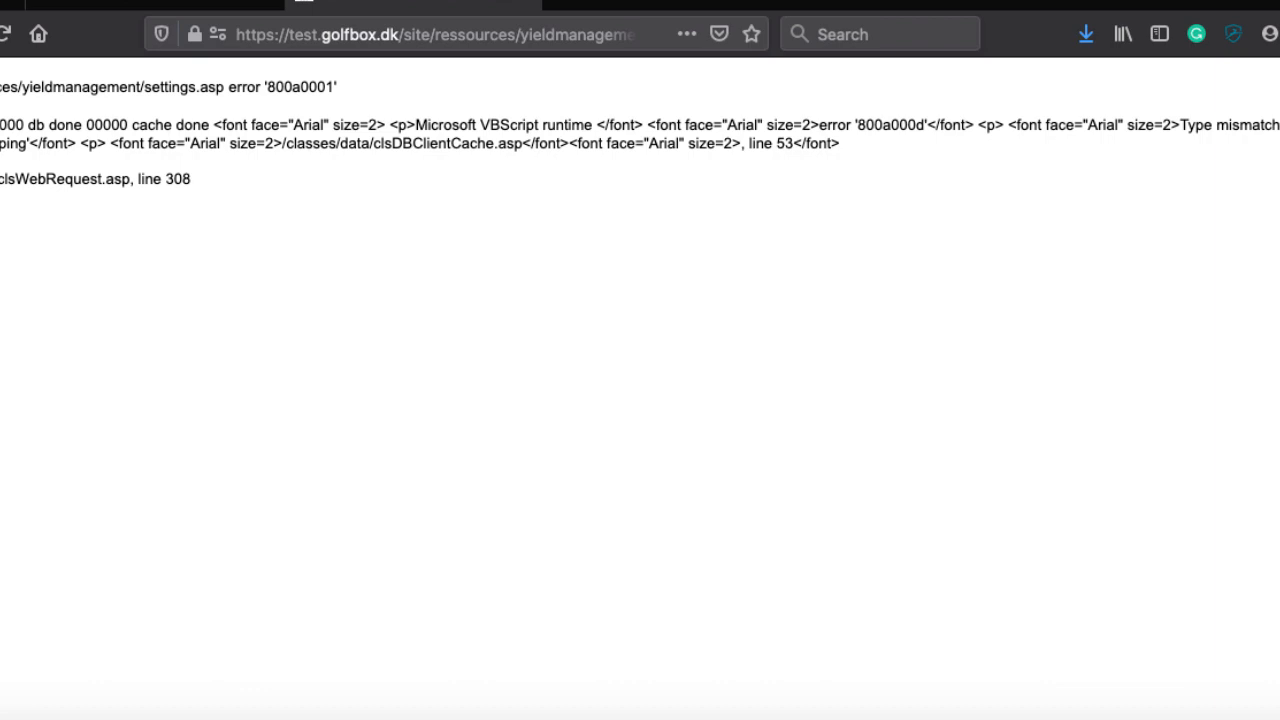
{"action": "key", "text": "super+Left"}
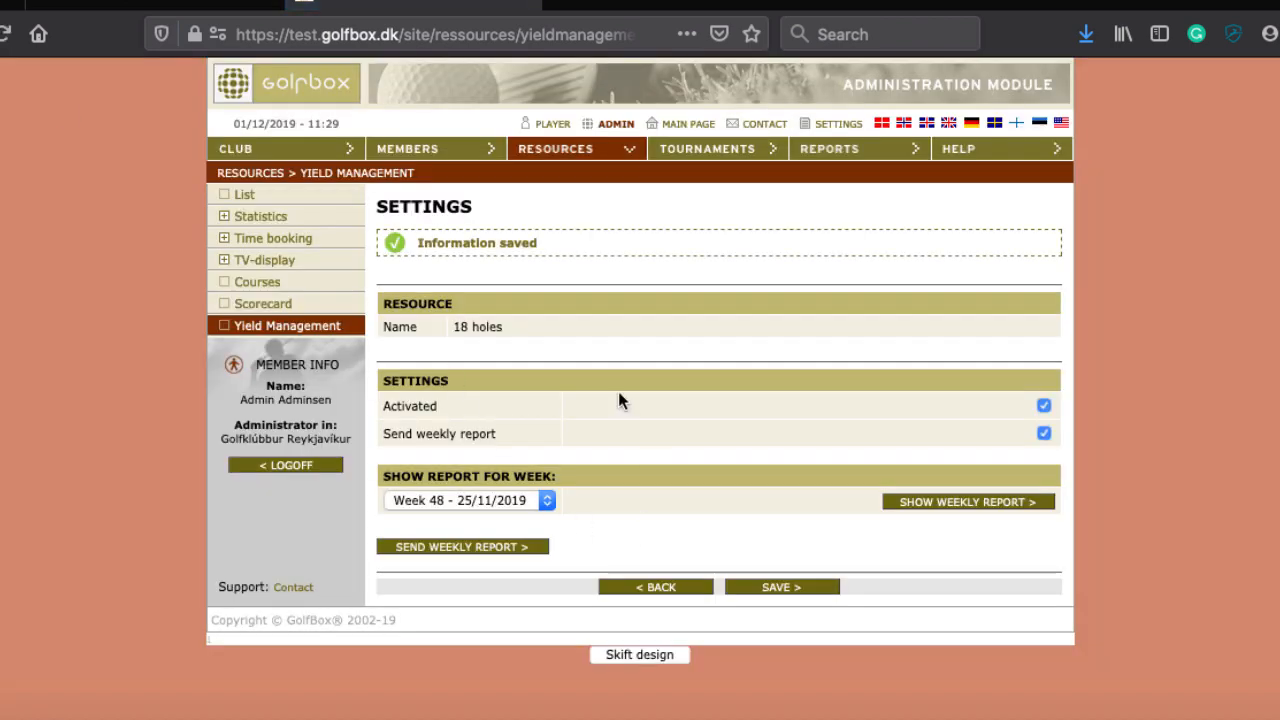
Step: Add a 'Yield weekly reports' bullet to the Word notes, then return to the GolfBox yield settings
{"action": "key", "text": "super+Tab"}
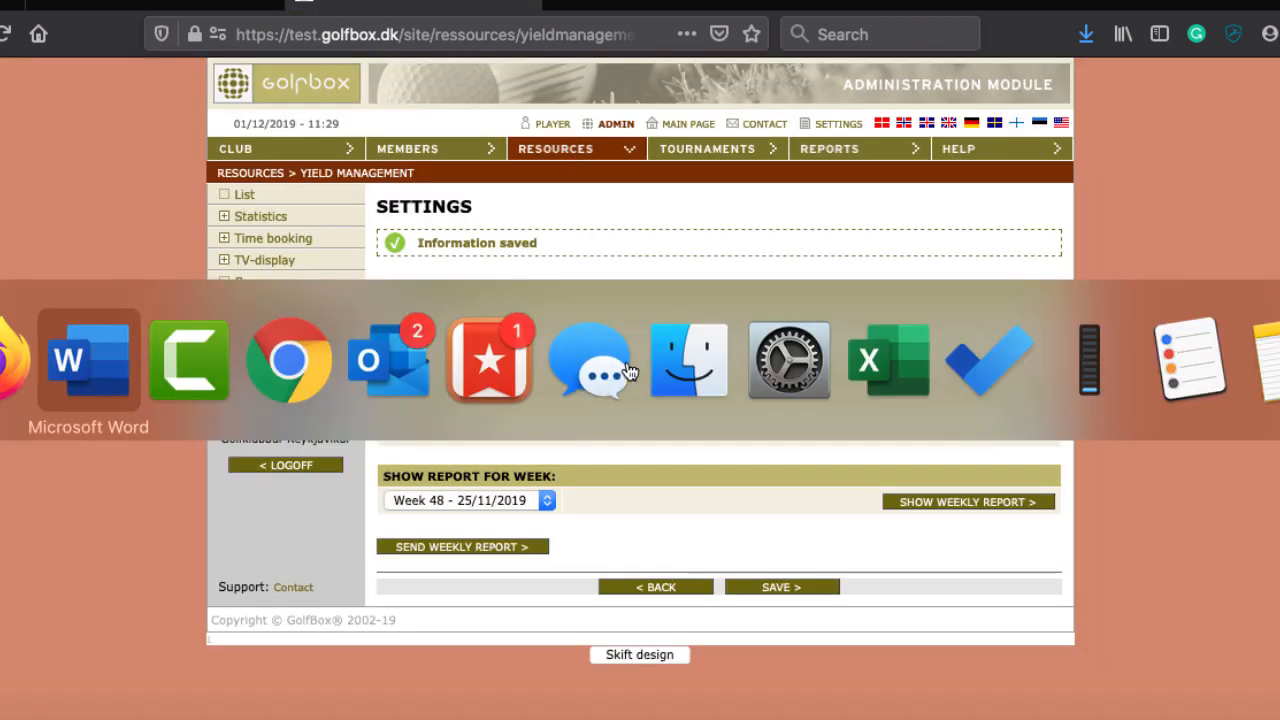
{"action": "type", "text": "U"}
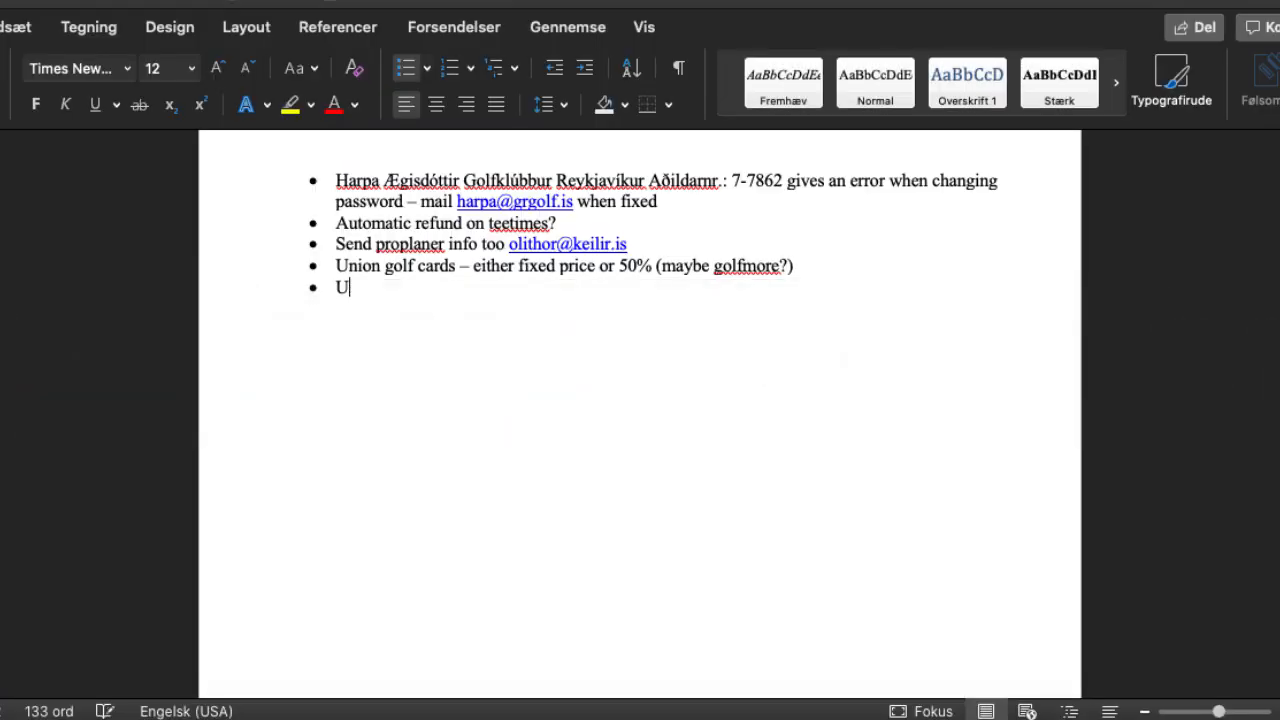
{"action": "key", "text": "BackSpace"}
{"action": "type", "text": "Yeild"}
{"action": "key", "text": "BackSpace"}
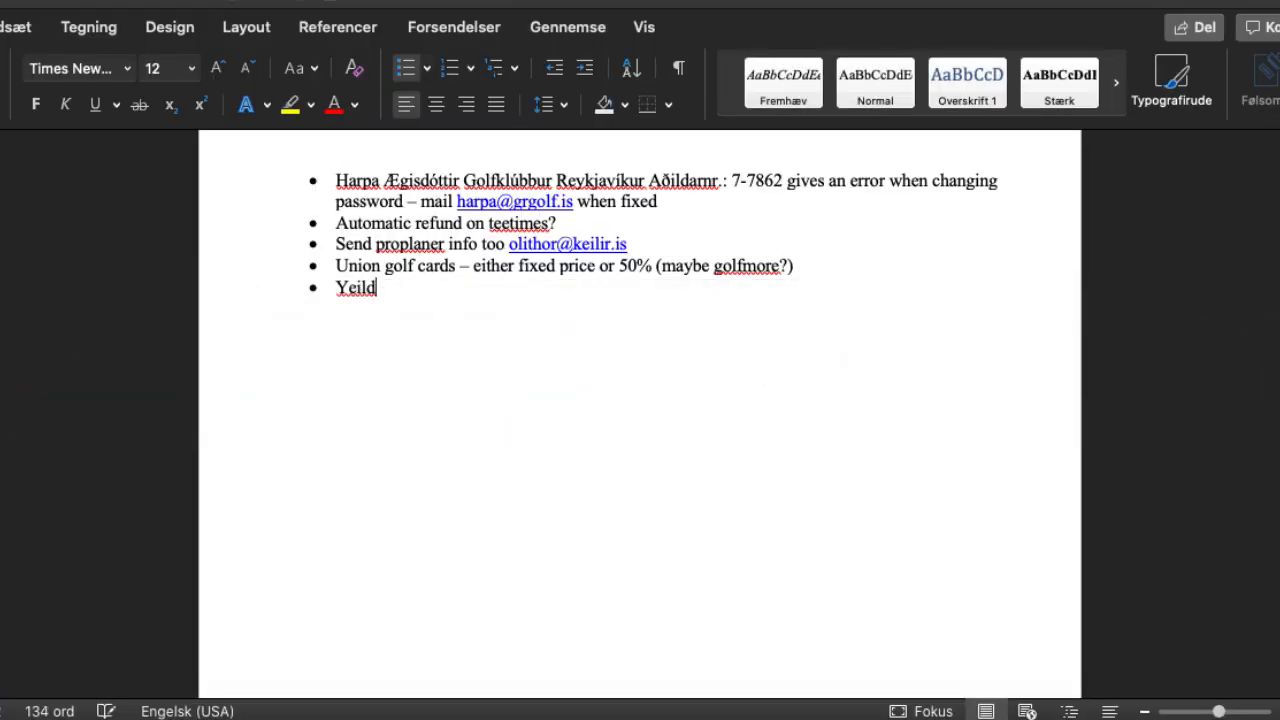
{"action": "key", "text": "BackSpace"}
{"action": "key", "text": "BackSpace"}
{"action": "key", "text": "BackSpace"}
{"action": "key", "text": "BackSpace"}
{"action": "type", "text": "iled"}
{"action": "key", "text": "BackSpace"}
{"action": "key", "text": "BackSpace"}
{"action": "key", "text": "BackSpace"}
{"action": "key", "text": "BackSpace"}
{"action": "type", "text": "eld weekly"}
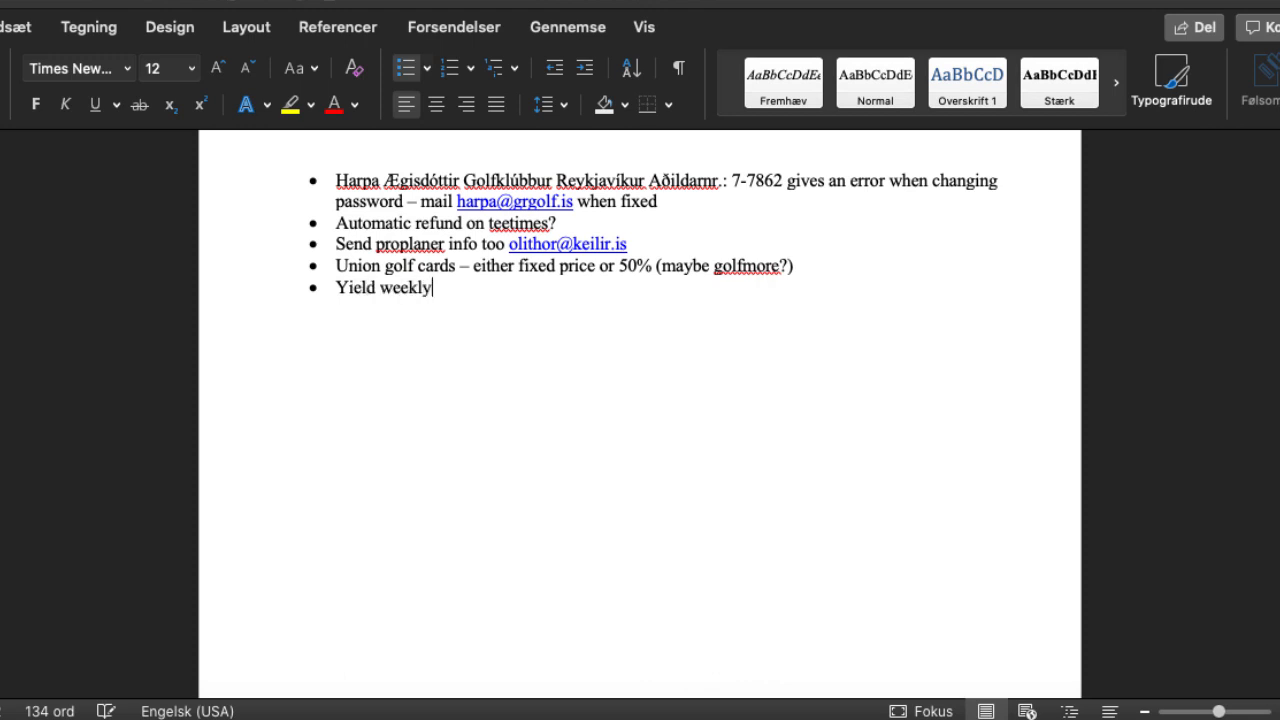
{"action": "type", "text": " reports"}
{"action": "key", "text": "super+Tab"}
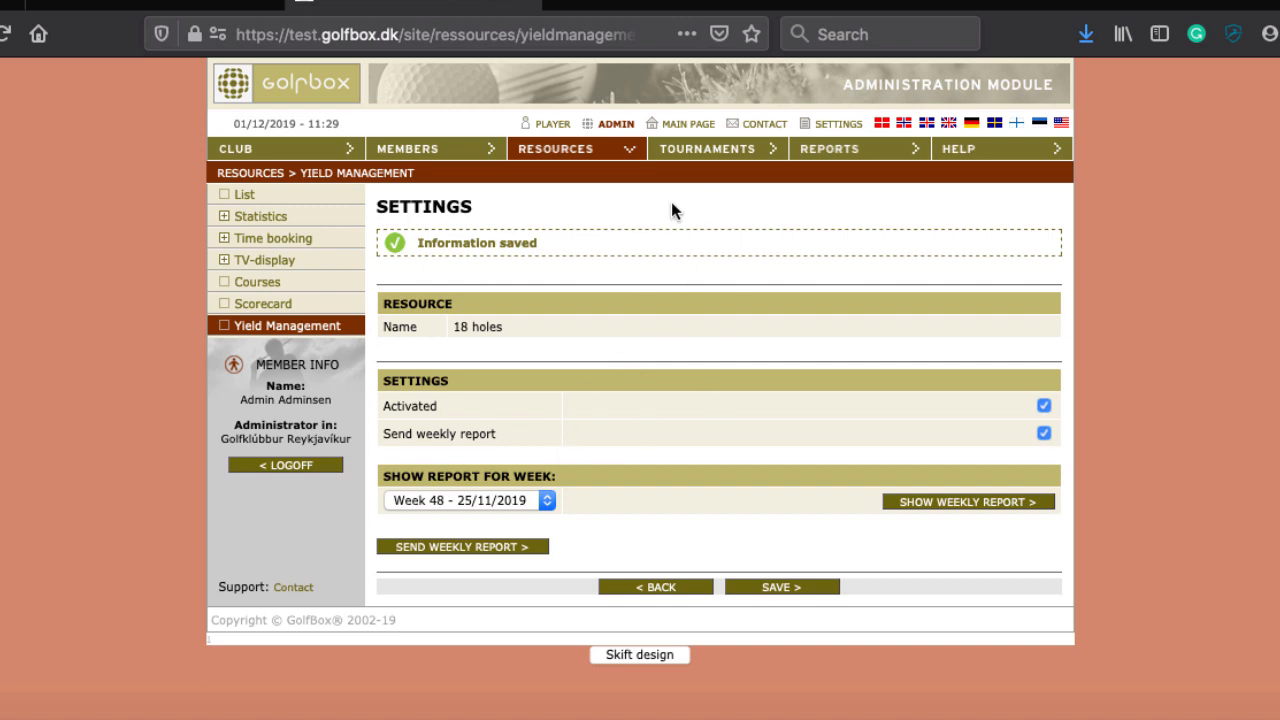
Step: Scroll through the 18 holes time-booking grid prices, then go back to View Resources
{"action": "left_click", "coordinate": [573, 150]}
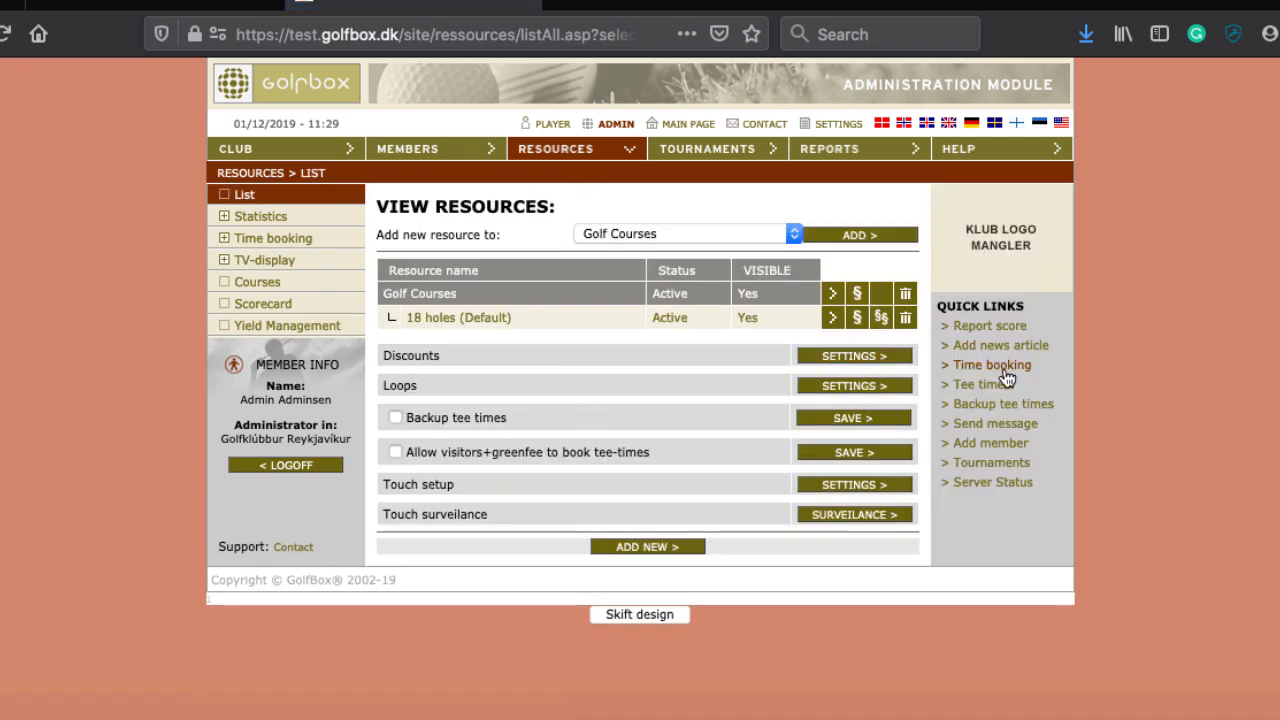
{"action": "left_click", "coordinate": [1000, 366]}
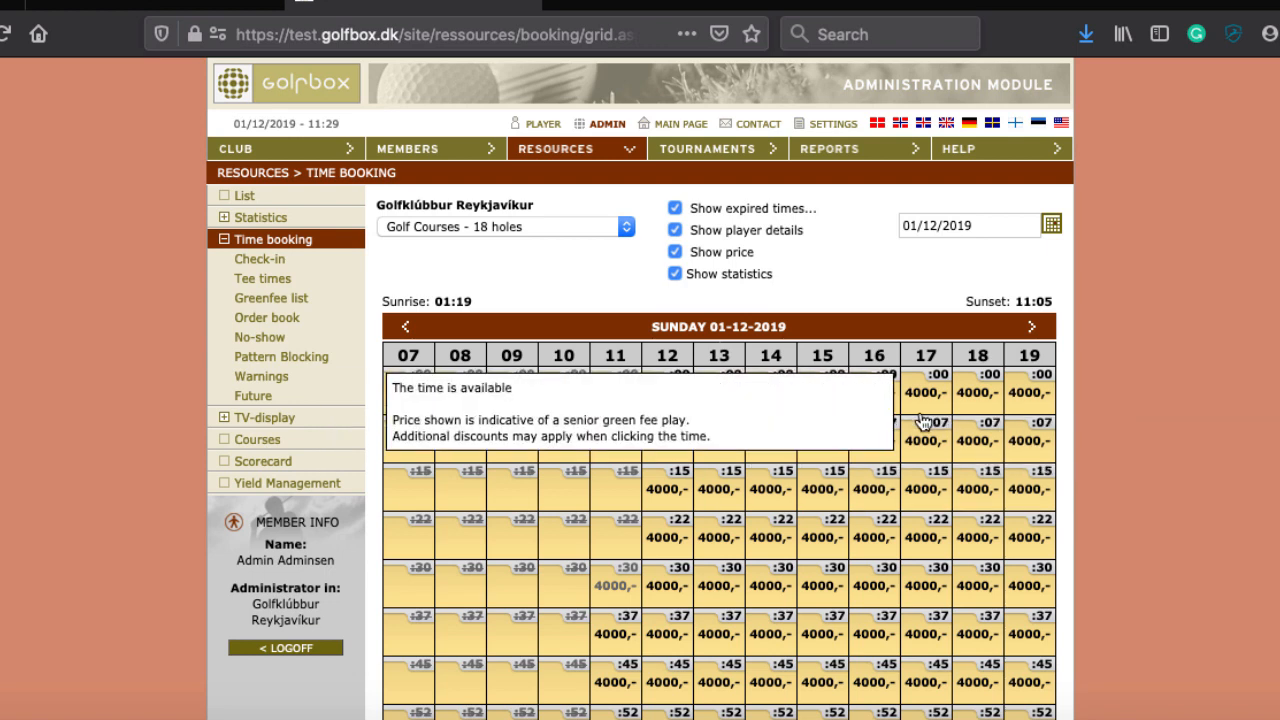
{"action": "scroll", "coordinate": [922, 422], "scroll_direction": "down", "scroll_amount": 3}
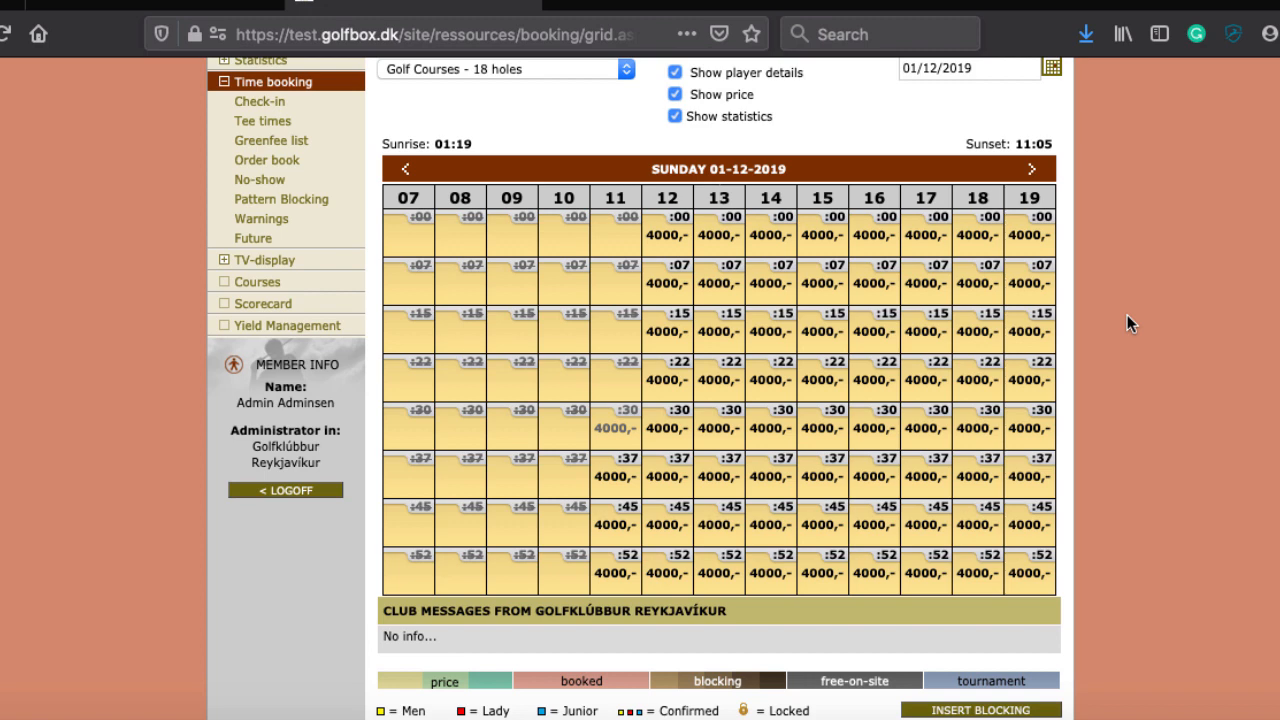
{"action": "scroll", "coordinate": [570, 120], "scroll_direction": "up", "scroll_amount": 3}
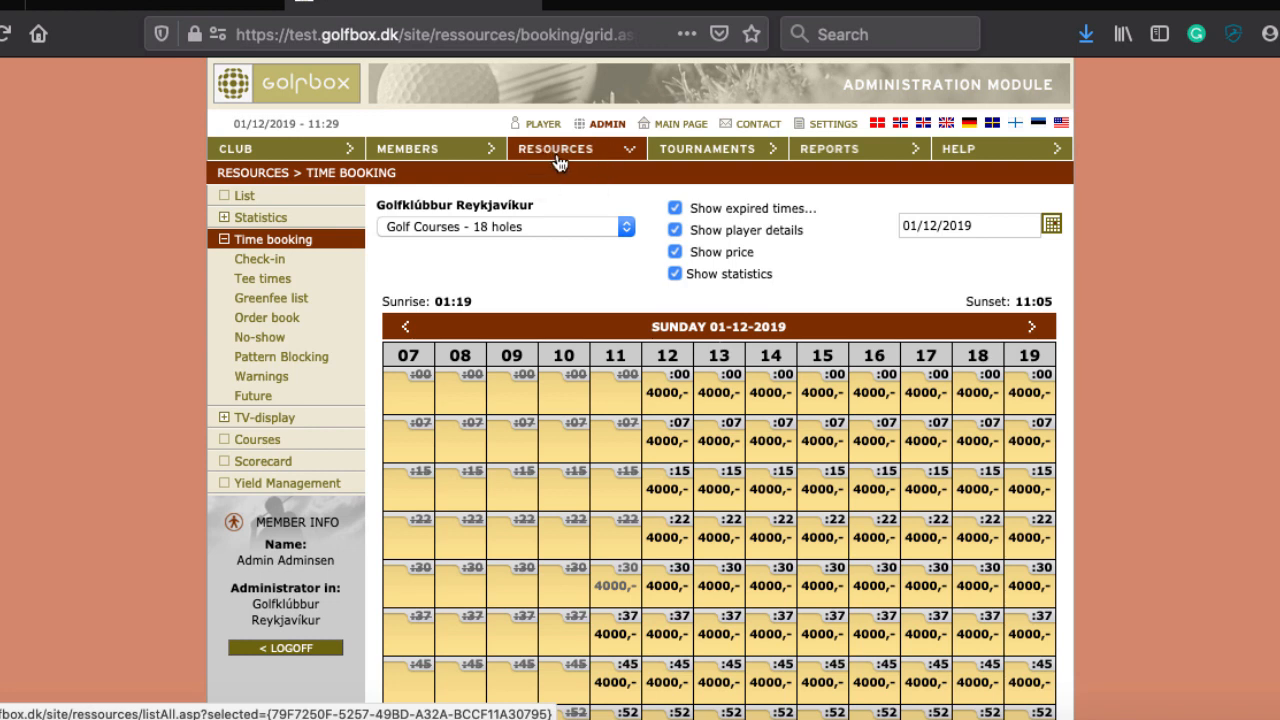
{"action": "left_click", "coordinate": [563, 157]}
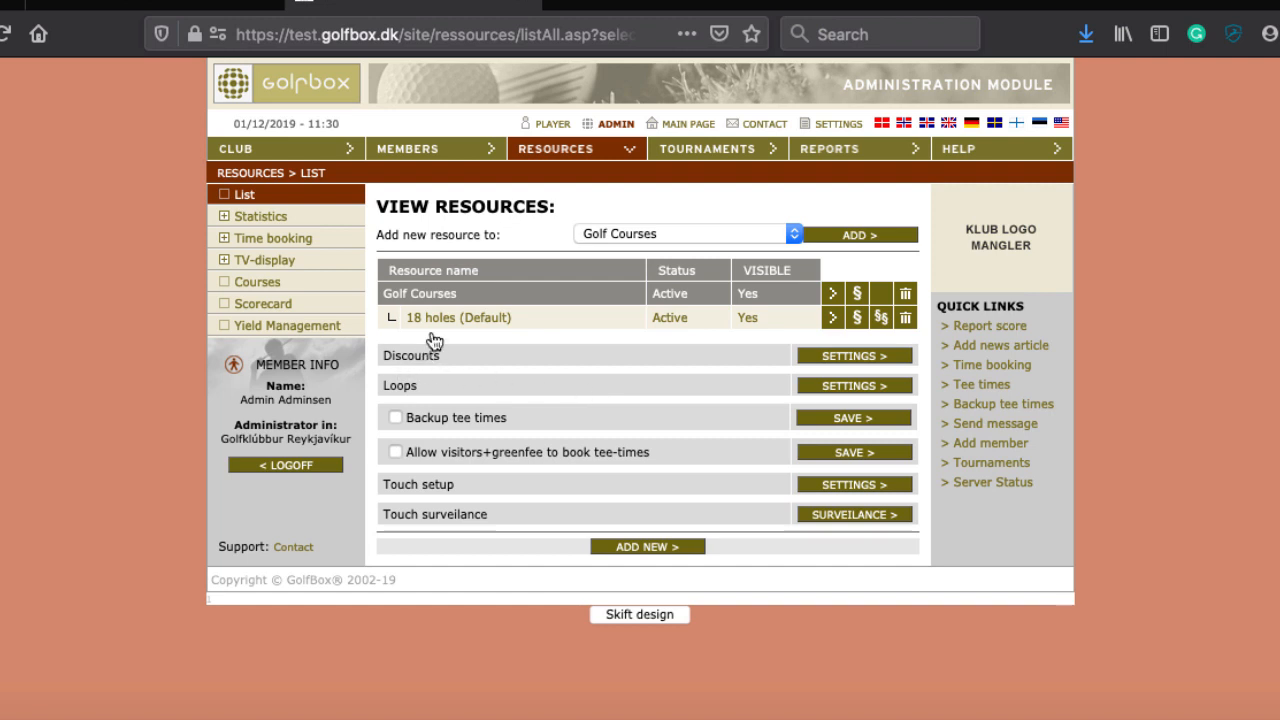
Step: Start a new club rebate agreement named '50 % friendly clubs'
{"action": "left_click", "coordinate": [846, 358]}
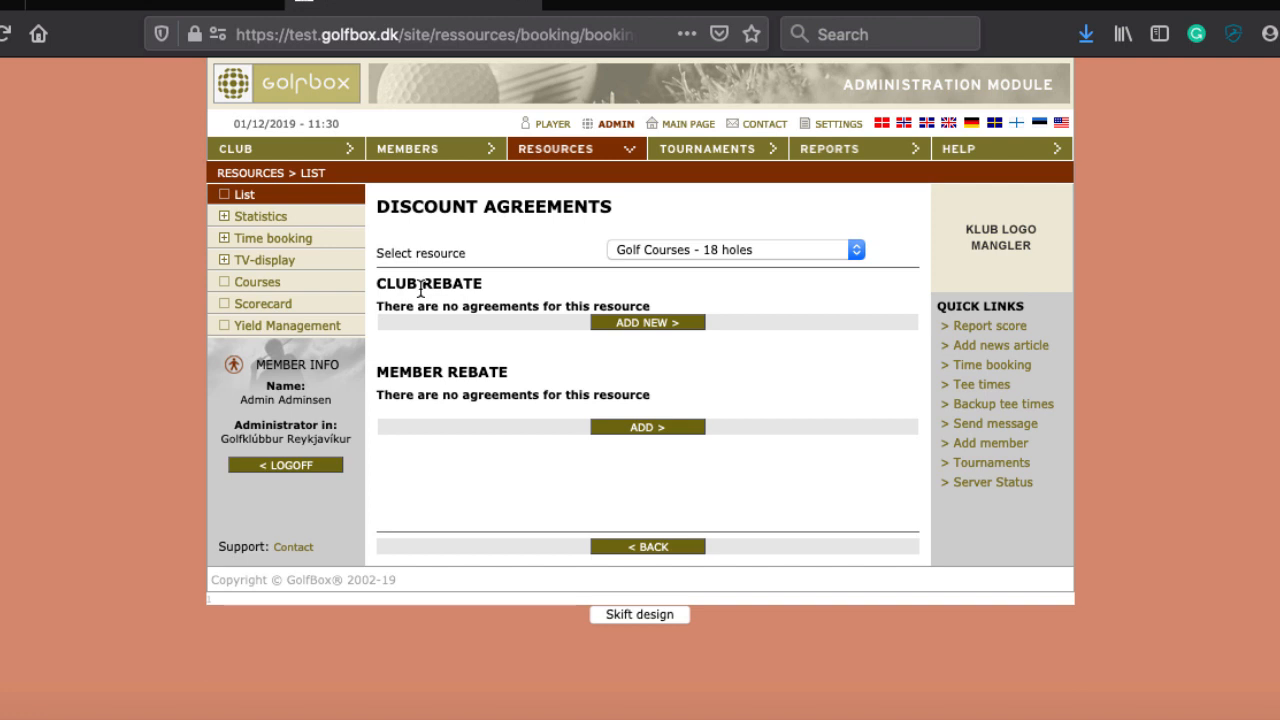
{"action": "left_click", "coordinate": [640, 320]}
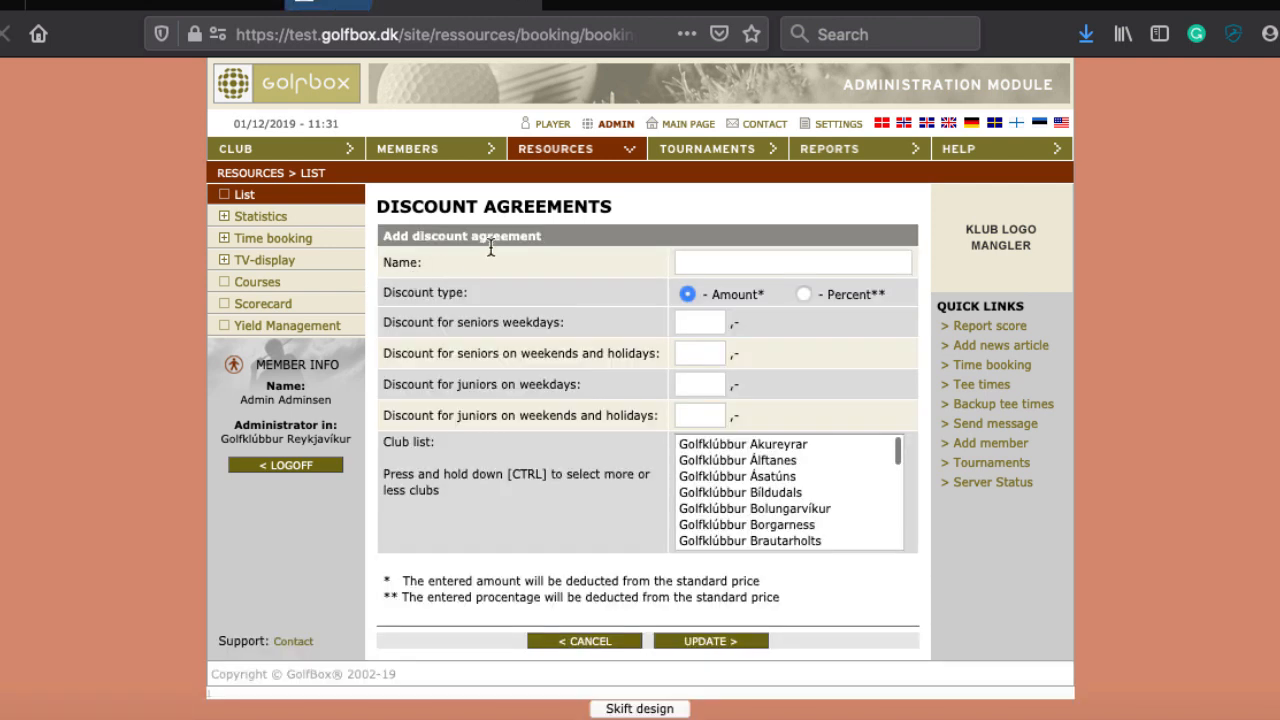
{"action": "left_click", "coordinate": [729, 263]}
{"action": "type", "text": "50"}
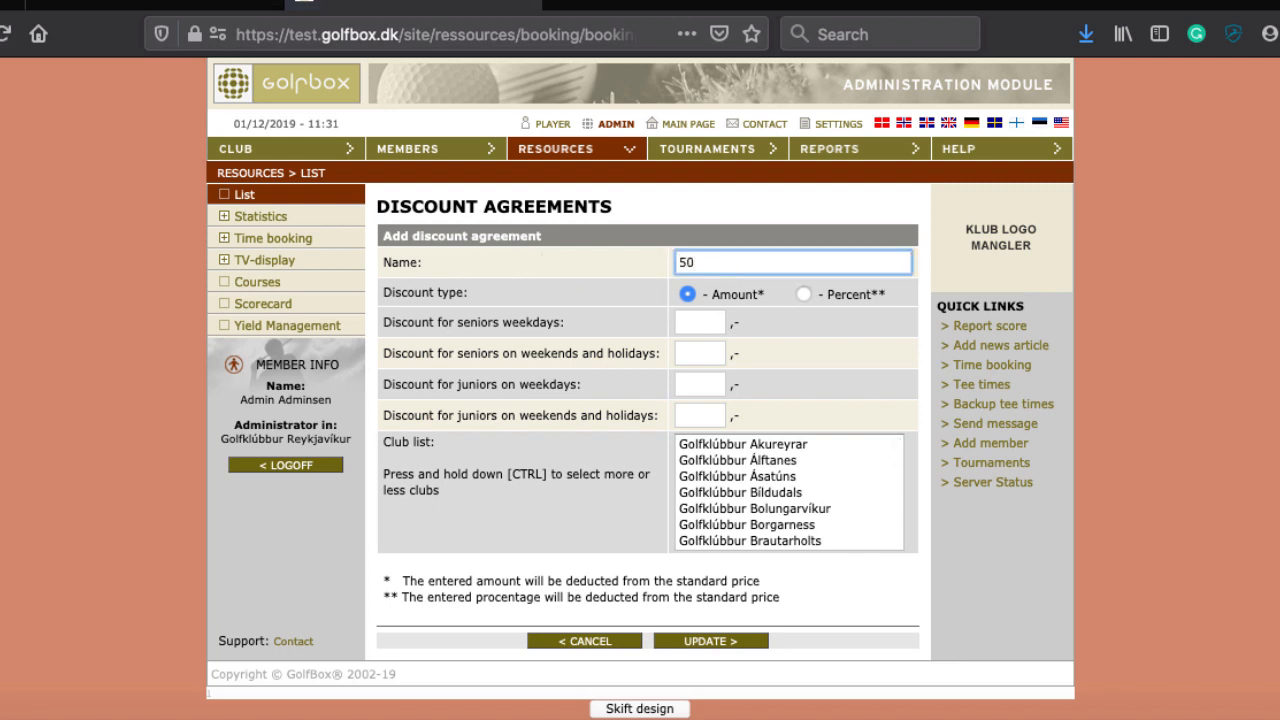
{"action": "type", "text": " % friendly clubs"}
Step: Set the rebate to Percent with 50 for seniors and juniors, weekdays and weekends
{"action": "left_click", "coordinate": [684, 325]}
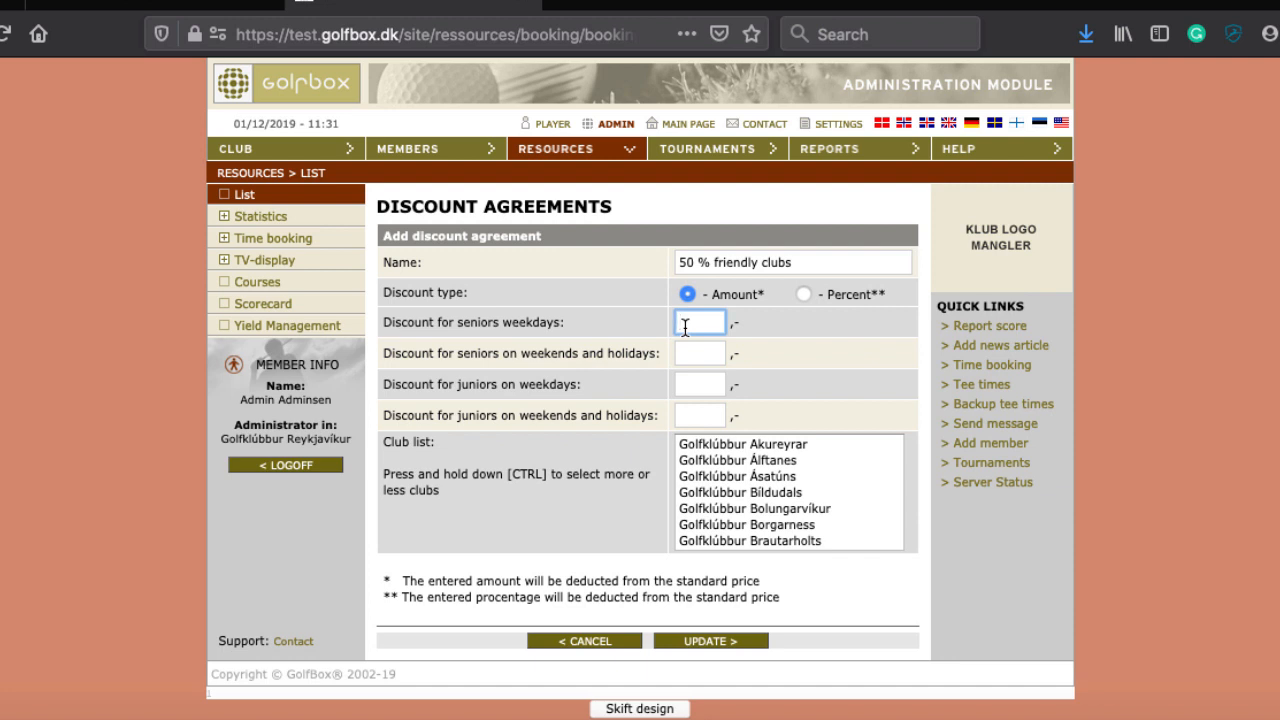
{"action": "left_click", "coordinate": [803, 294]}
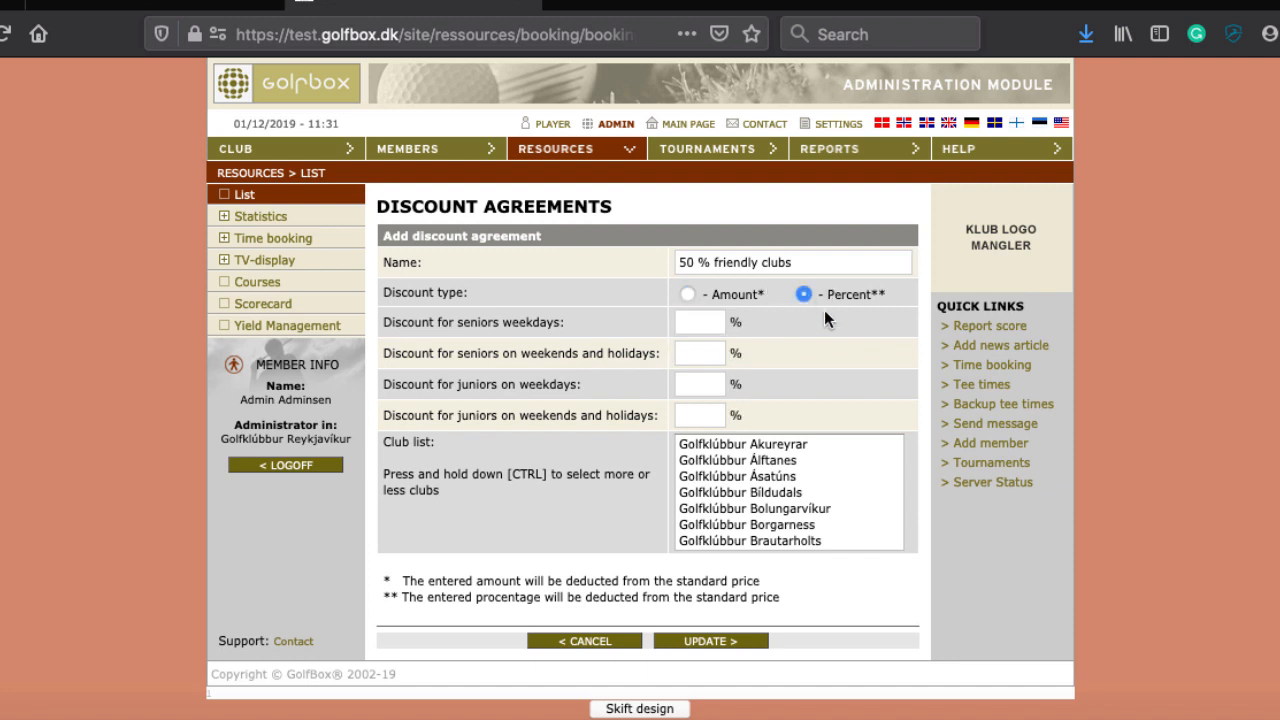
{"action": "left_click", "coordinate": [695, 322]}
{"action": "type", "text": "50"}
{"action": "key", "text": "Tab"}
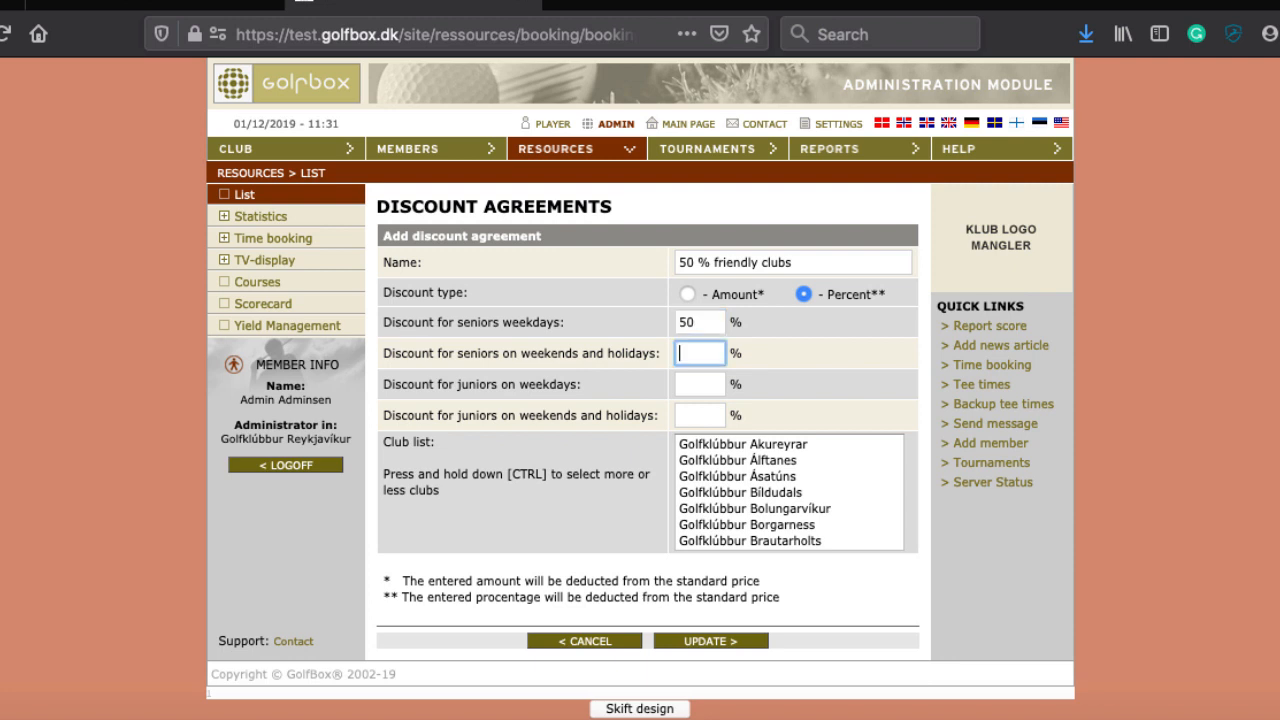
{"action": "type", "text": "50"}
{"action": "key", "text": "Tab"}
{"action": "type", "text": "50"}
{"action": "key", "text": "Tab"}
{"action": "type", "text": "50"}
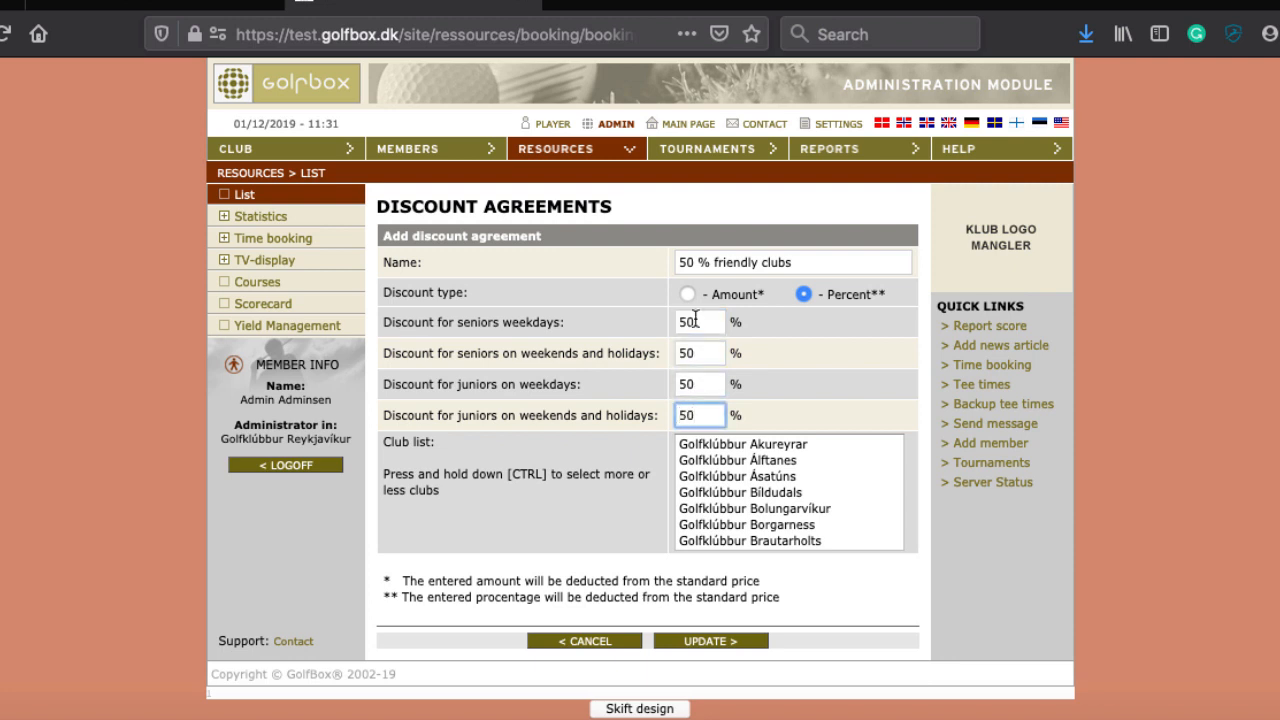
Step: Select the Ásatúns, Borgarness and Fjallabyggðar clubs, save the rebate, and reopen it to check
{"action": "scroll", "coordinate": [731, 496], "scroll_direction": "down", "scroll_amount": 5}
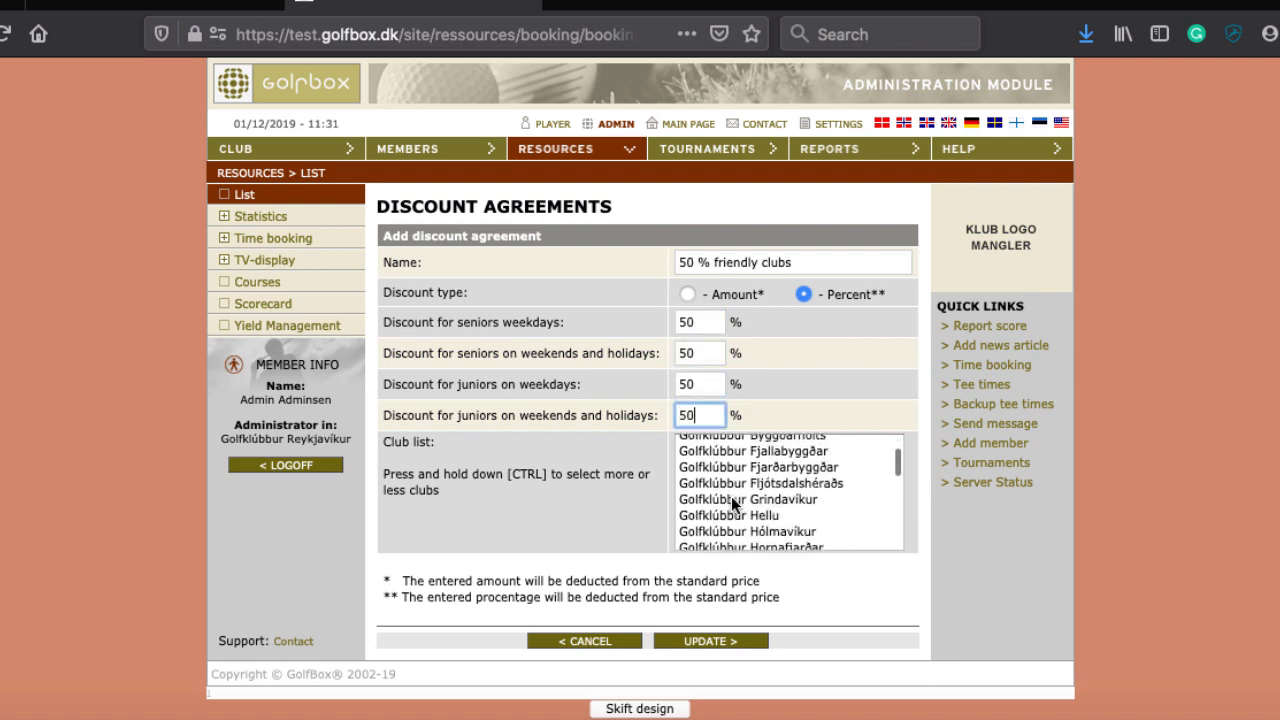
{"action": "scroll", "coordinate": [731, 500], "scroll_direction": "up", "scroll_amount": 4}
{"action": "scroll", "coordinate": [731, 496], "scroll_direction": "up", "scroll_amount": 1}
{"action": "left_click", "coordinate": [744, 476]}
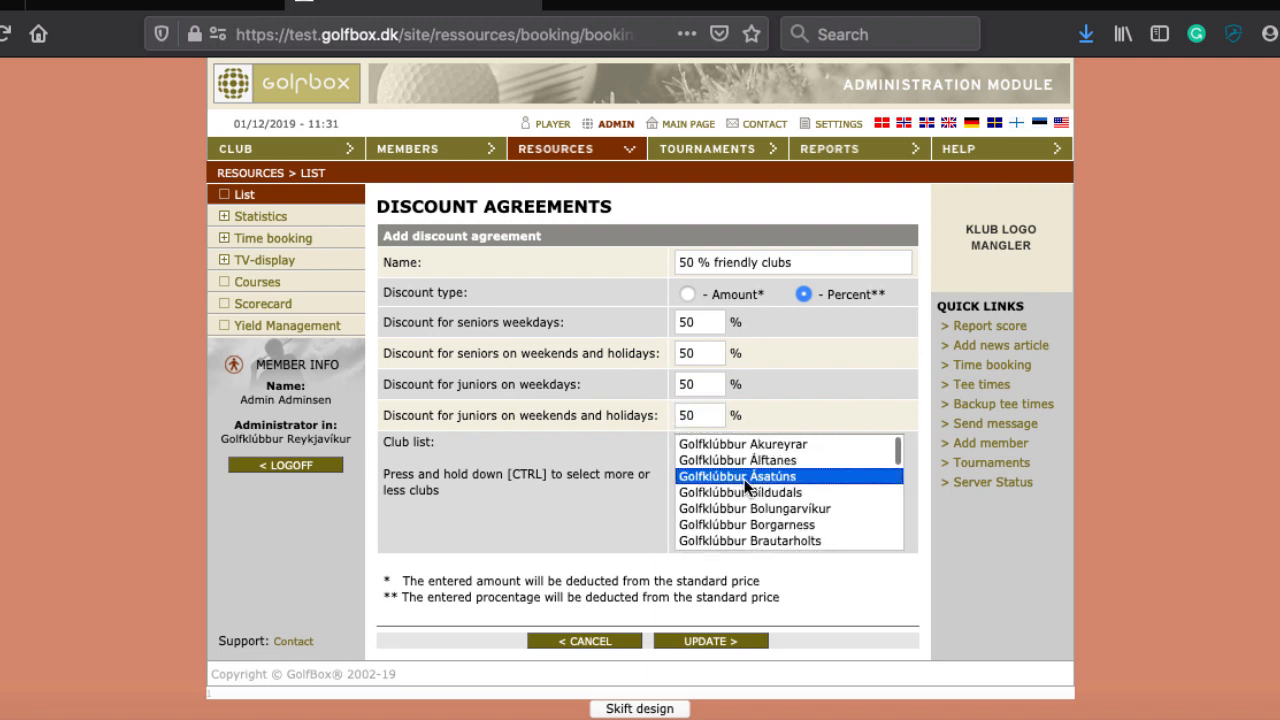
{"action": "left_click", "coordinate": [738, 524], "text": "ctrl"}
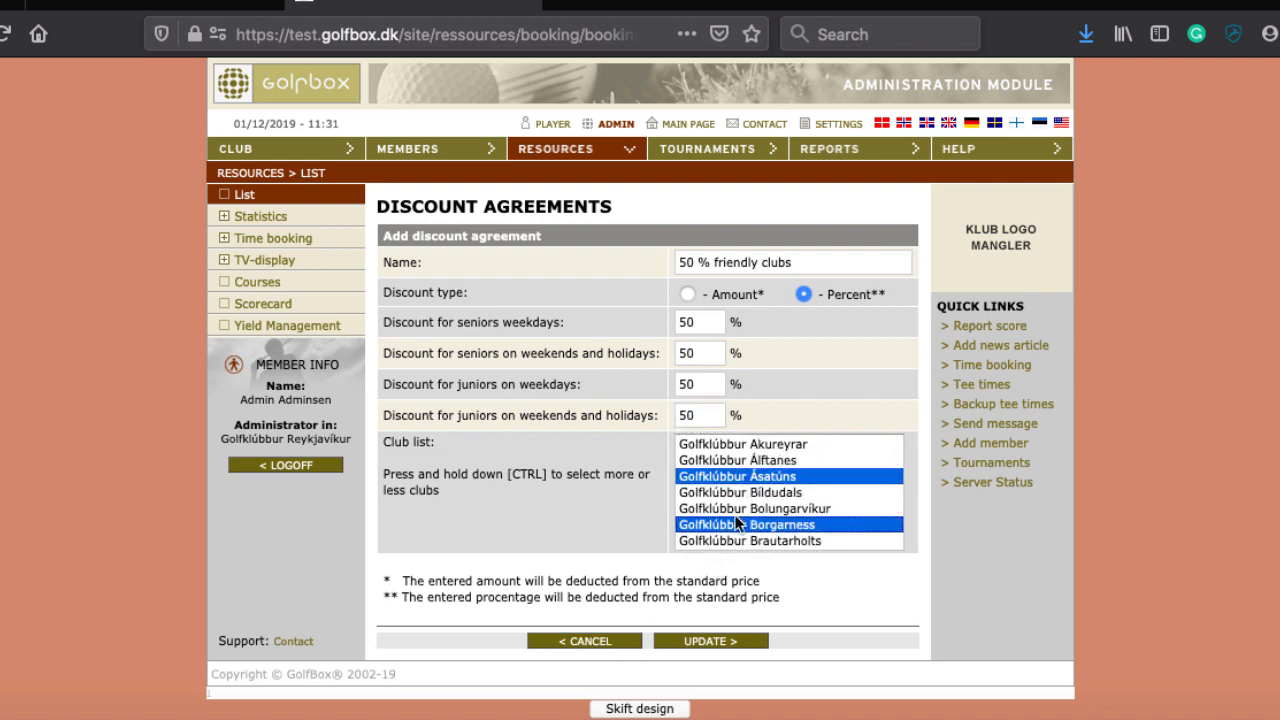
{"action": "scroll", "coordinate": [734, 514], "scroll_direction": "down", "scroll_amount": 2}
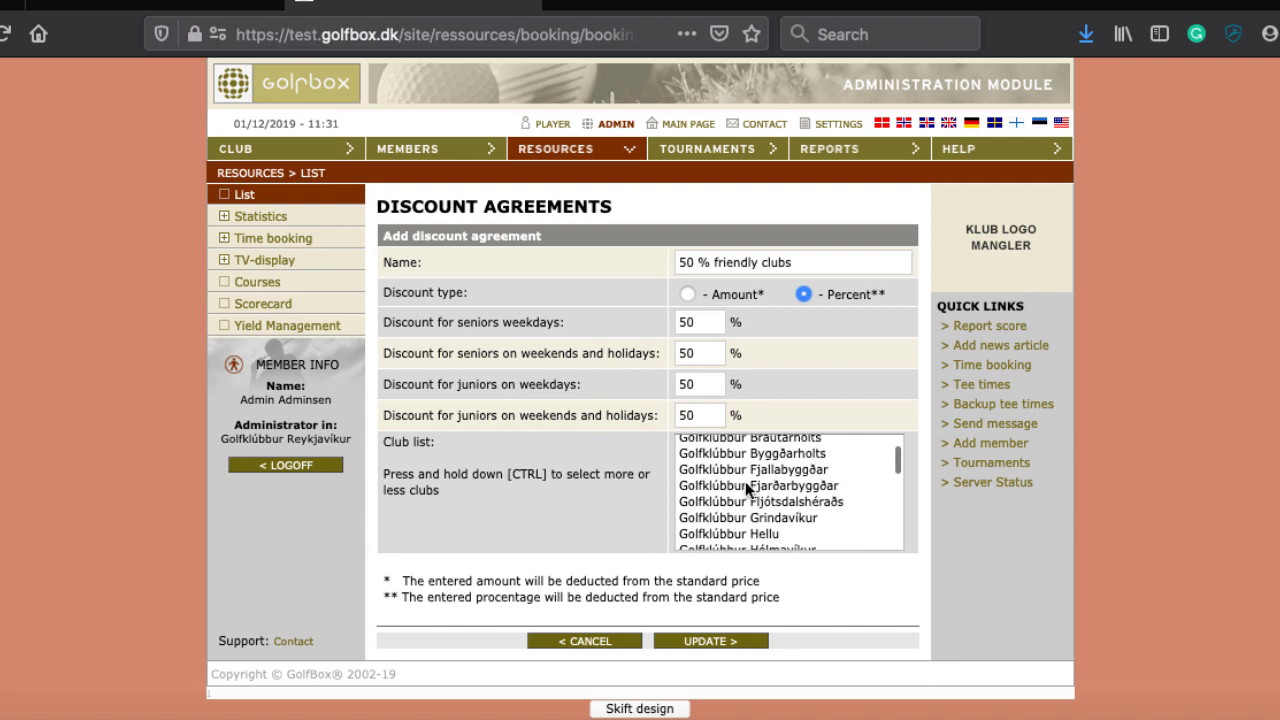
{"action": "left_click", "coordinate": [748, 471], "text": "ctrl"}
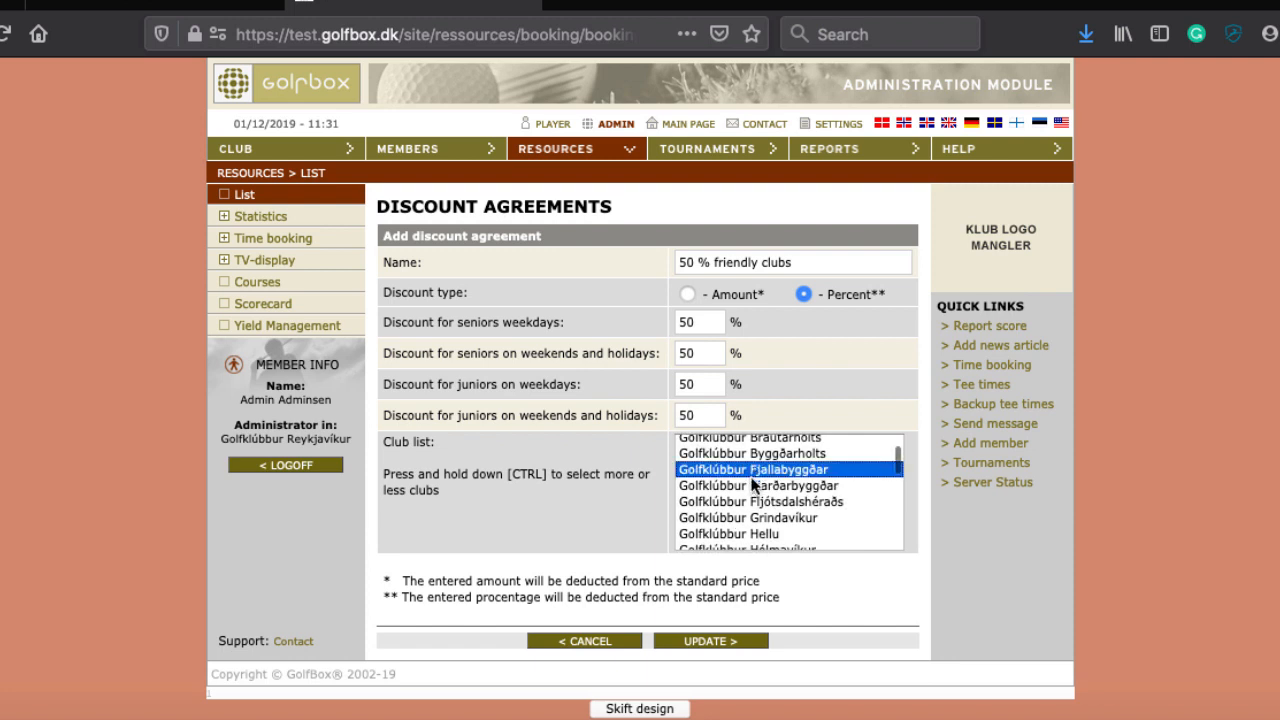
{"action": "left_click", "coordinate": [713, 641]}
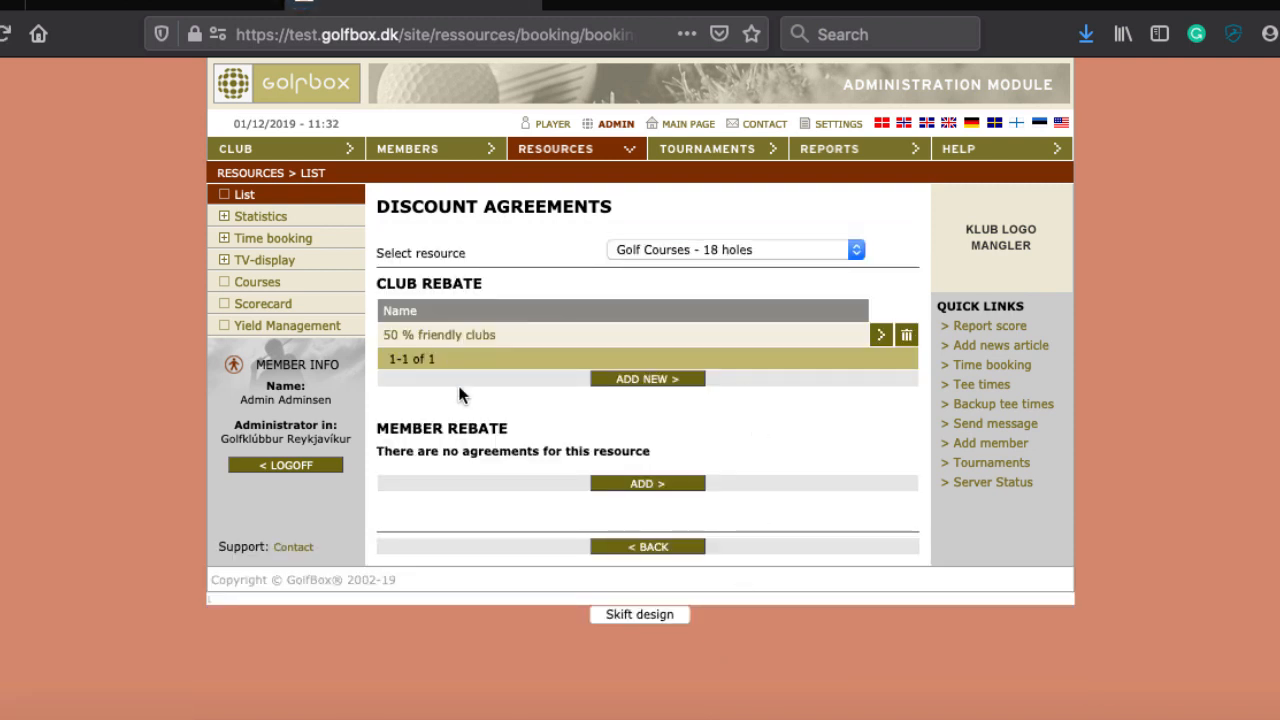
{"action": "left_click", "coordinate": [477, 332]}
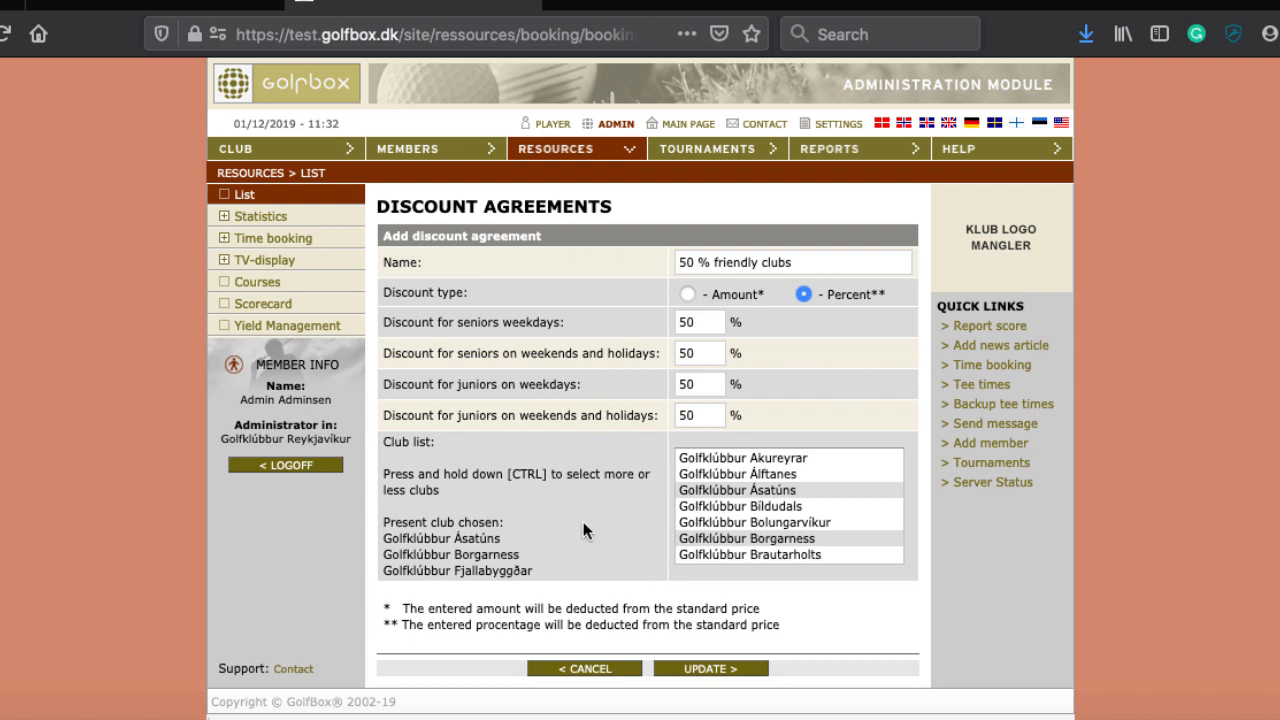
Step: Review the friendly clubs rebate's clubs, then start a new Member Rebate agreement from Discounts settings
{"action": "scroll", "coordinate": [585, 530], "scroll_direction": "down", "scroll_amount": 1}
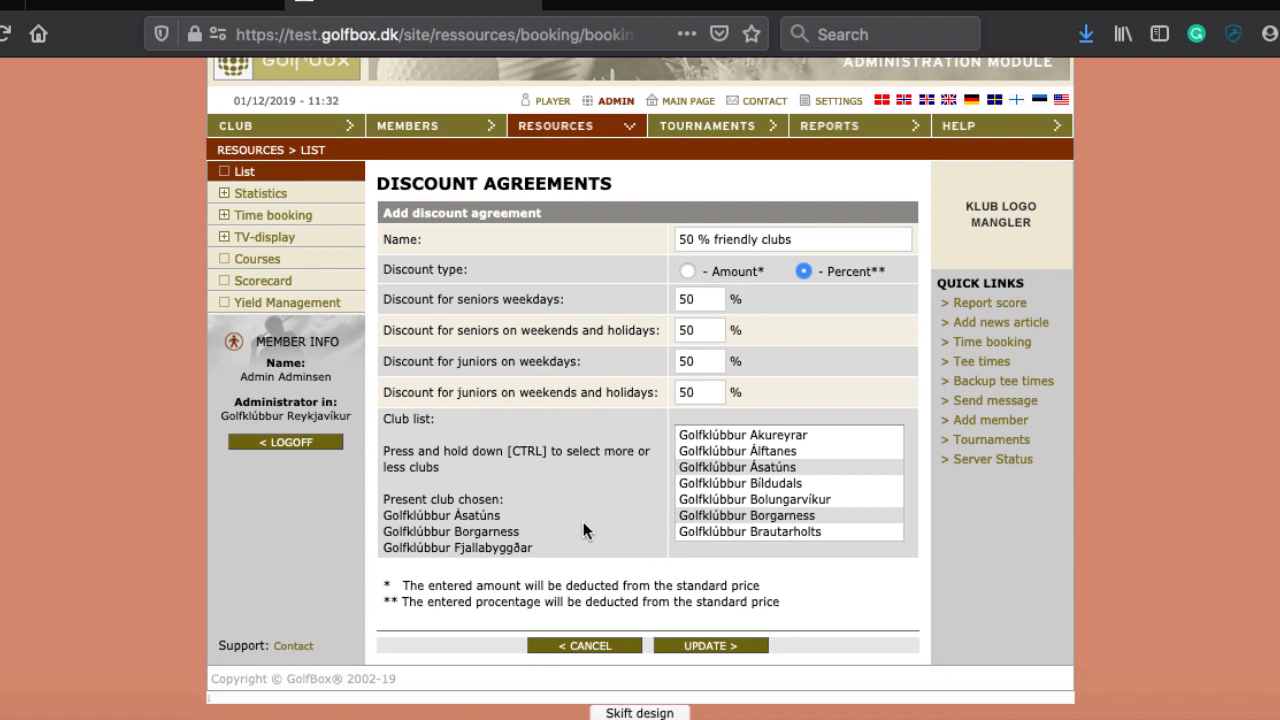
{"action": "left_click", "coordinate": [552, 126]}
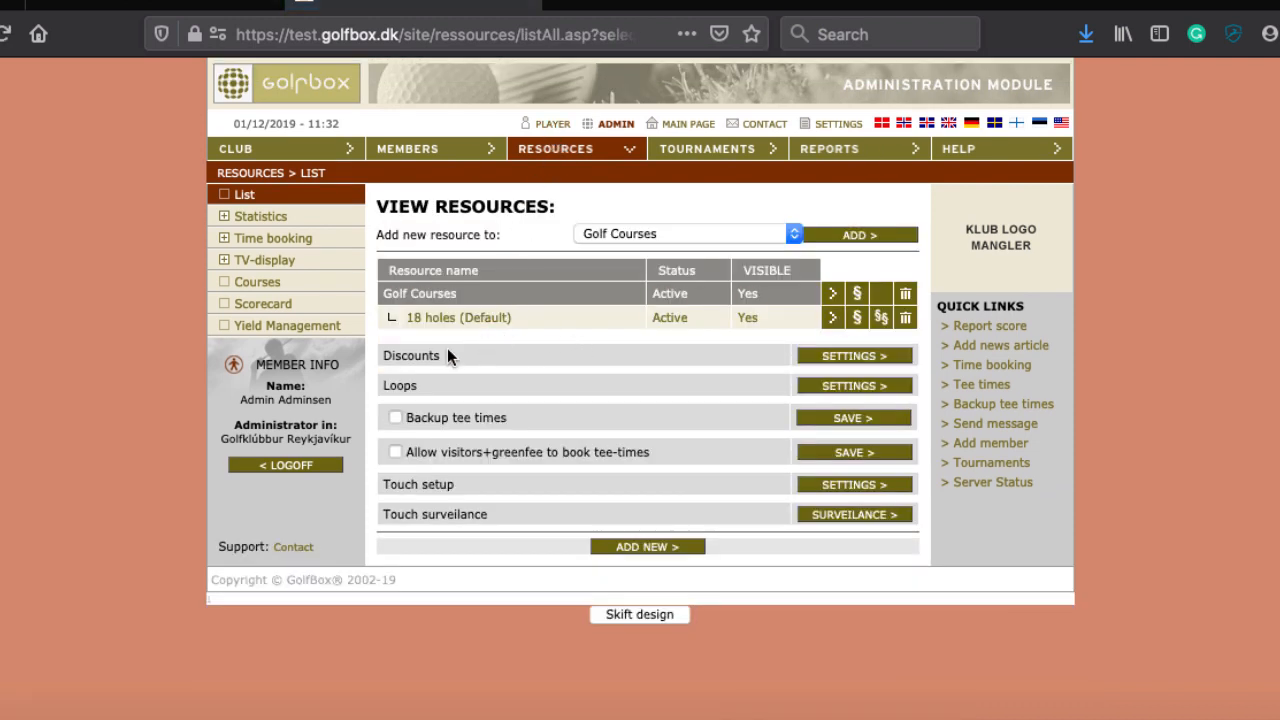
{"action": "left_click", "coordinate": [860, 355]}
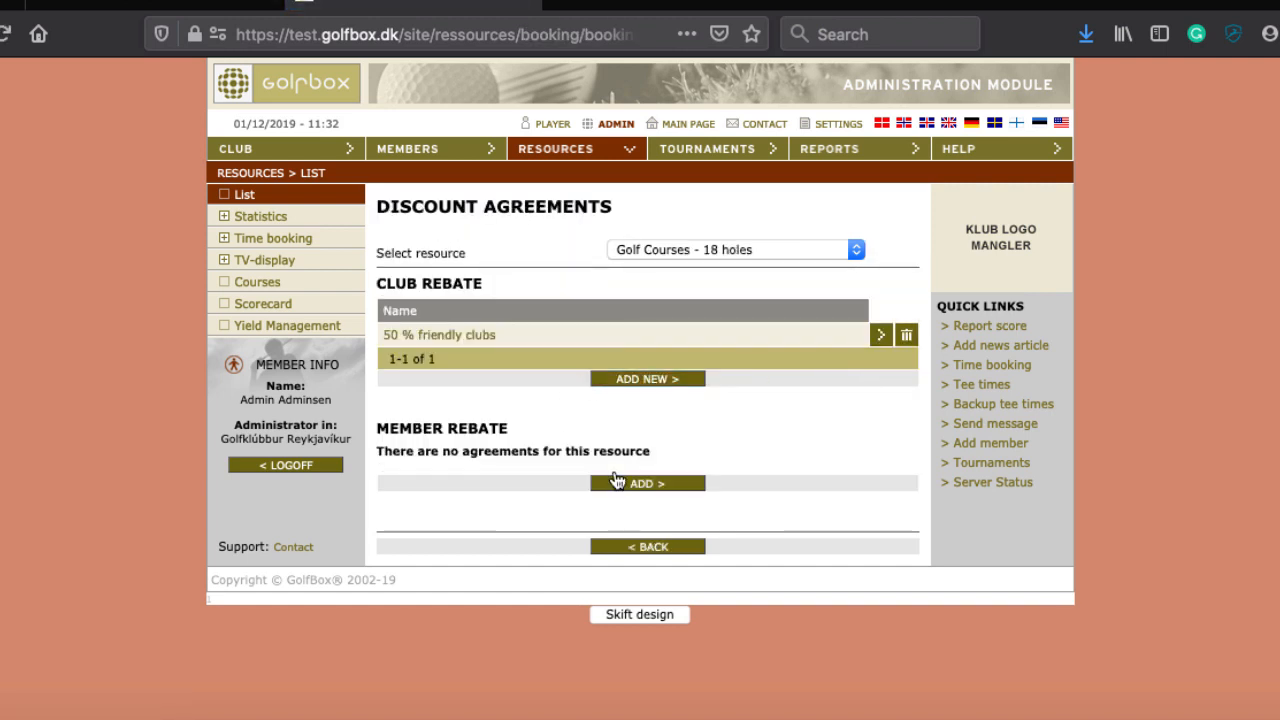
{"action": "left_click", "coordinate": [616, 485]}
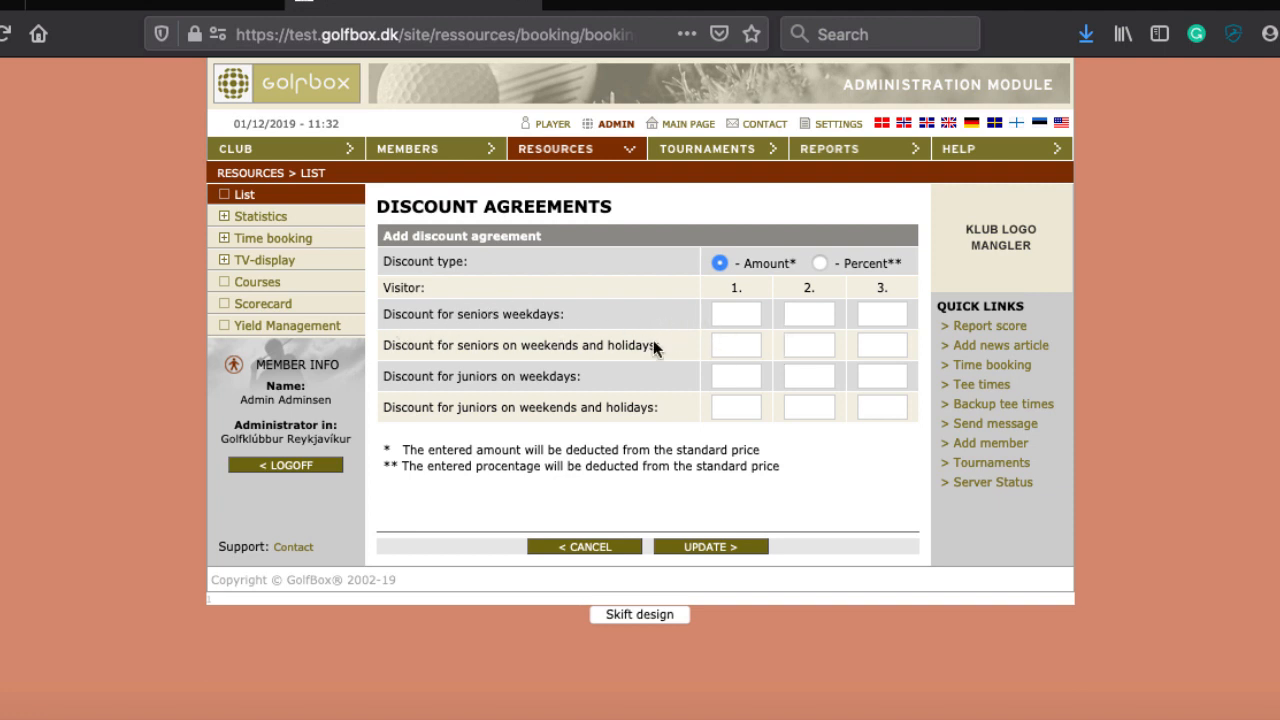
{"action": "left_click", "coordinate": [737, 306]}
Step: Make the member rebate percent-based, with seniors weekdays 50/0/0 and seniors weekends 50/0/0
{"action": "type", "text": "50"}
{"action": "key", "text": "Tab"}
{"action": "left_click", "coordinate": [826, 258]}
{"action": "left_click", "coordinate": [805, 314]}
{"action": "left_click", "coordinate": [819, 263]}
{"action": "left_click", "coordinate": [810, 314]}
{"action": "type", "text": "0"}
{"action": "key", "text": "Tab"}
{"action": "type", "text": "0"}
{"action": "key", "text": "Tab"}
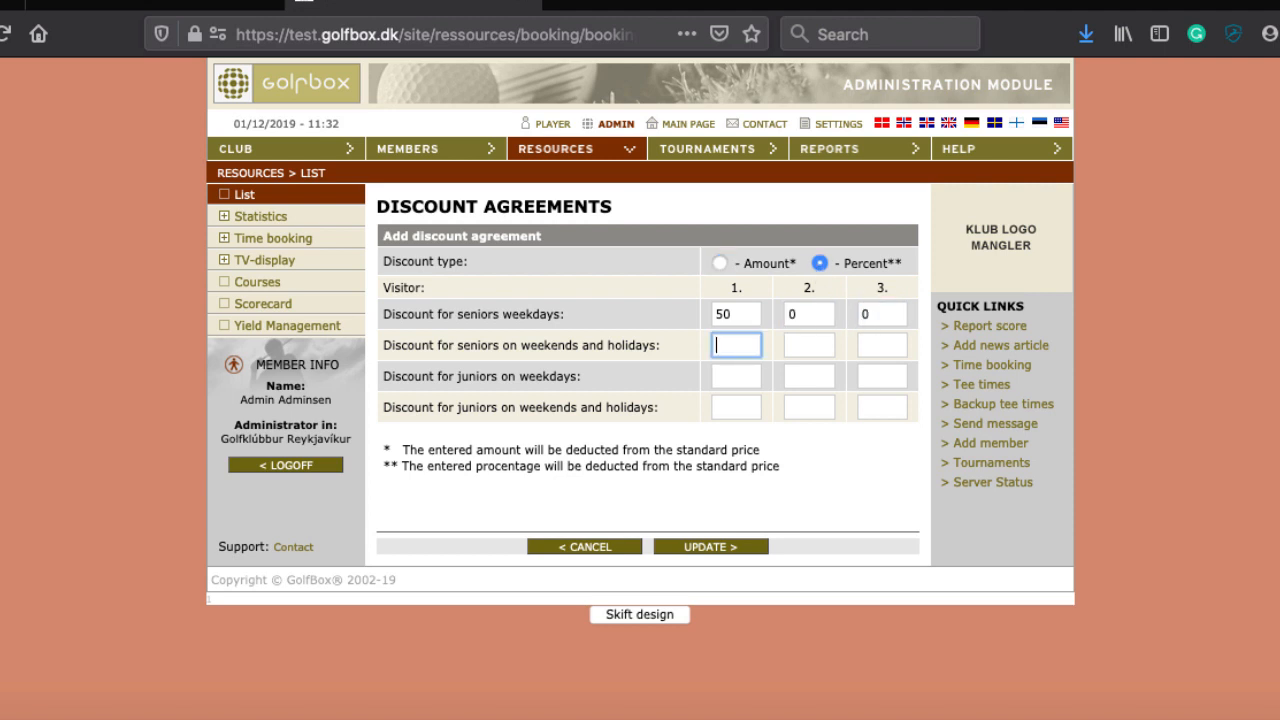
{"action": "type", "text": "50"}
{"action": "key", "text": "Tab"}
{"action": "type", "text": "0"}
{"action": "key", "text": "Tab"}
{"action": "type", "text": "0"}
Step: Raise seniors weekdays for visitors 2 and 3 to 50, and give visitor 1 juniors weekdays 100
{"action": "key", "text": "shift+Tab"}
{"action": "key", "text": "shift+Tab"}
{"action": "key", "text": "shift+Tab"}
{"action": "key", "text": "shift+Tab"}
{"action": "type", "text": "50"}
{"action": "key", "text": "Tab"}
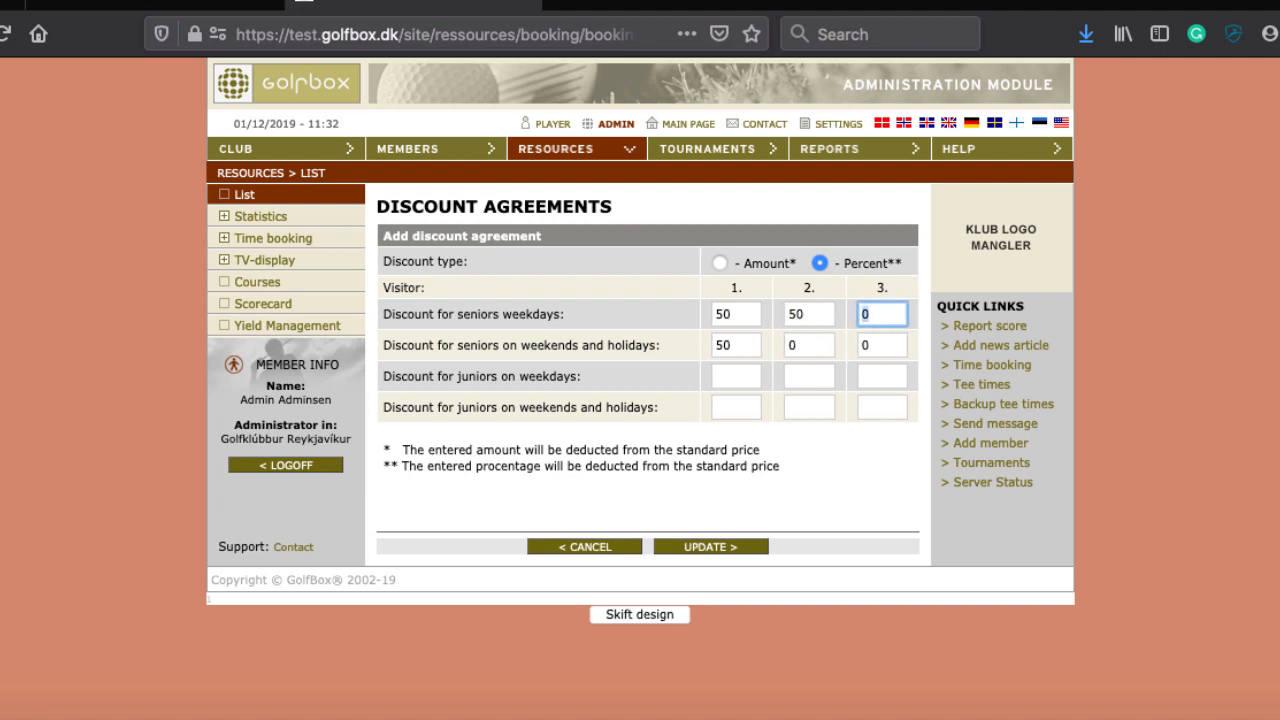
{"action": "type", "text": "50"}
{"action": "key", "text": "Tab"}
{"action": "key", "text": "Tab"}
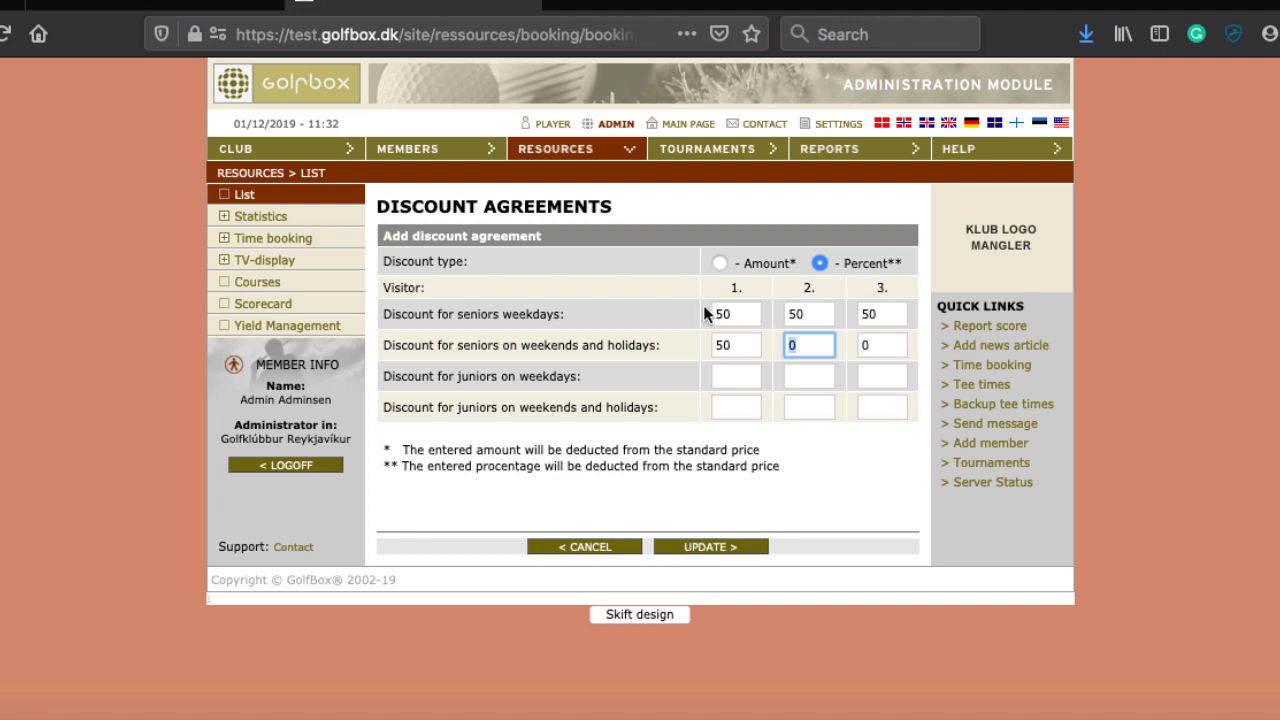
{"action": "left_click", "coordinate": [728, 374]}
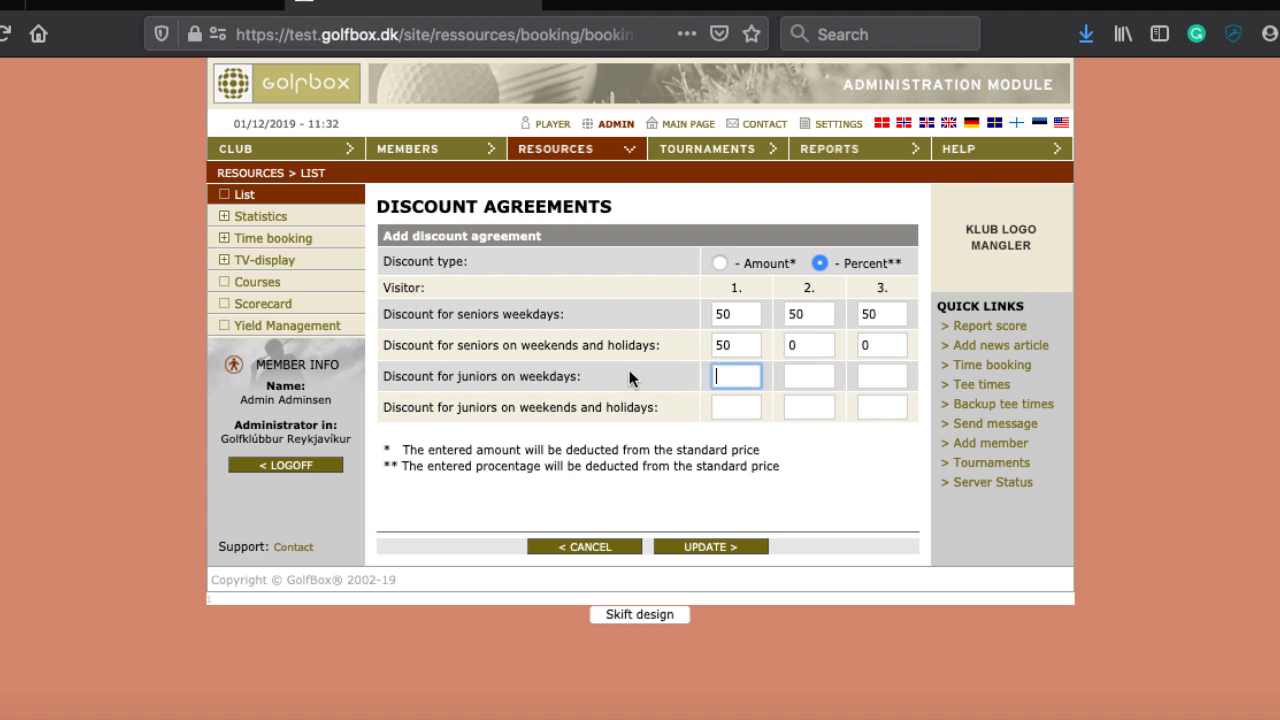
{"action": "type", "text": "100"}
{"action": "key", "text": "Tab"}
{"action": "left_click", "coordinate": [626, 383]}
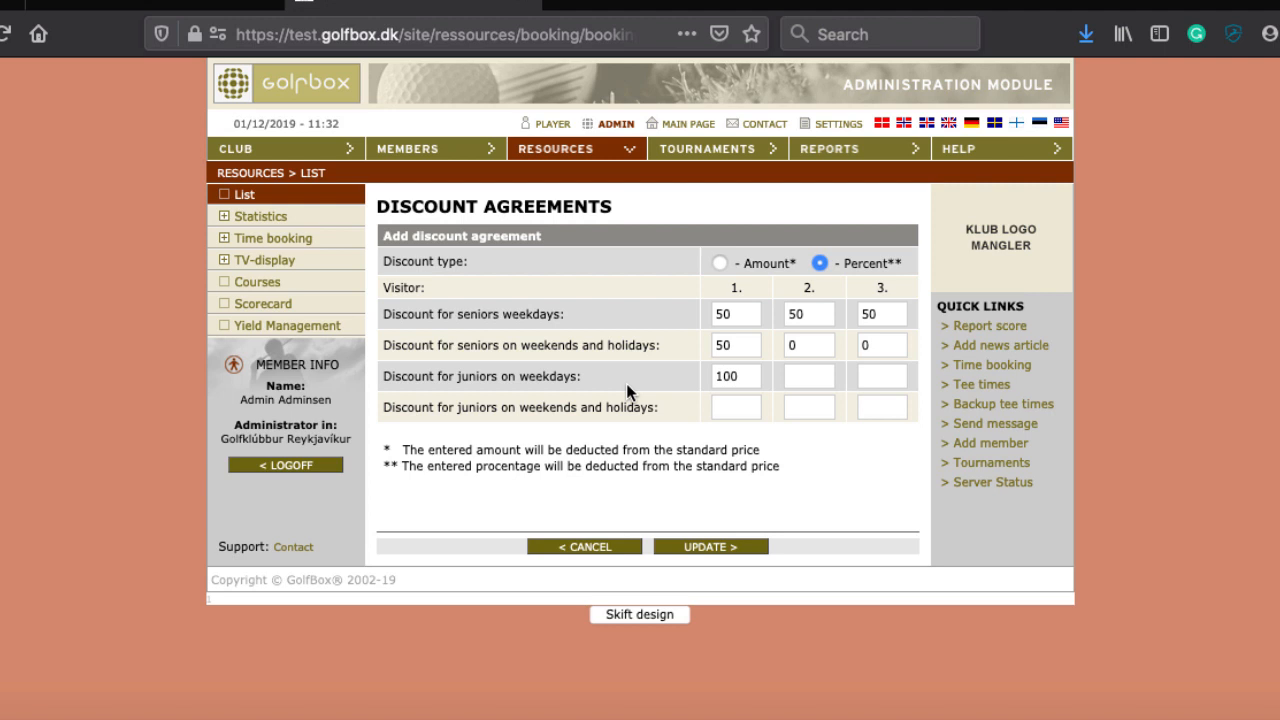
Step: Set juniors weekdays to 100 for visitors 2–3 and juniors weekends to 50 for all three, then save
{"action": "left_click", "coordinate": [796, 376]}
{"action": "type", "text": "100"}
{"action": "key", "text": "Tab"}
{"action": "type", "text": "100"}
{"action": "key", "text": "Tab"}
{"action": "type", "text": "50"}
{"action": "key", "text": "Tab"}
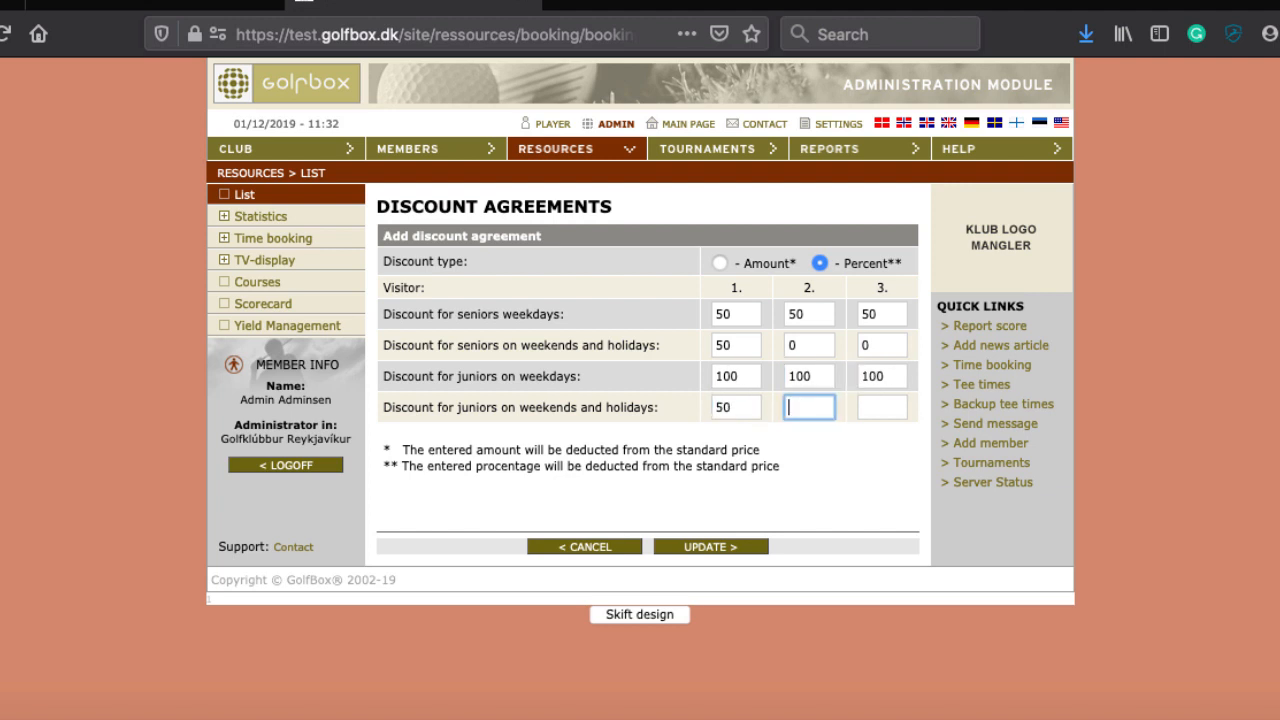
{"action": "type", "text": "50"}
{"action": "key", "text": "Tab"}
{"action": "type", "text": "50"}
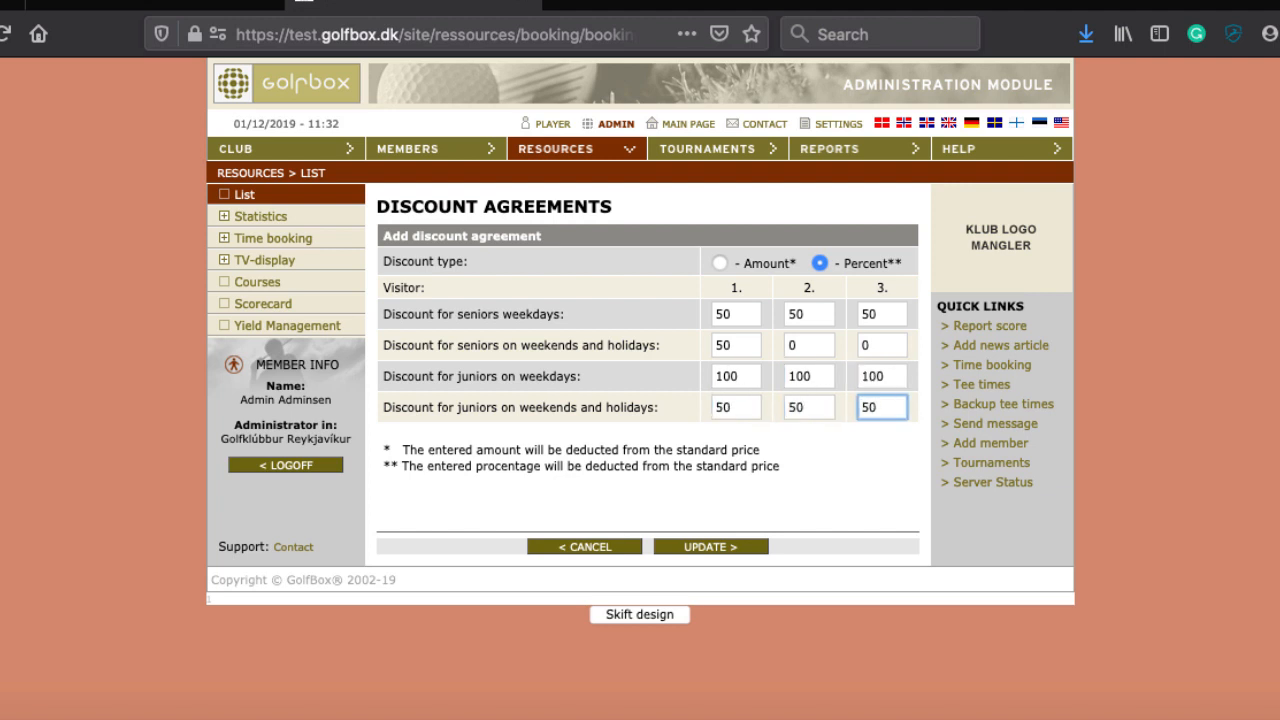
{"action": "left_click", "coordinate": [703, 547]}
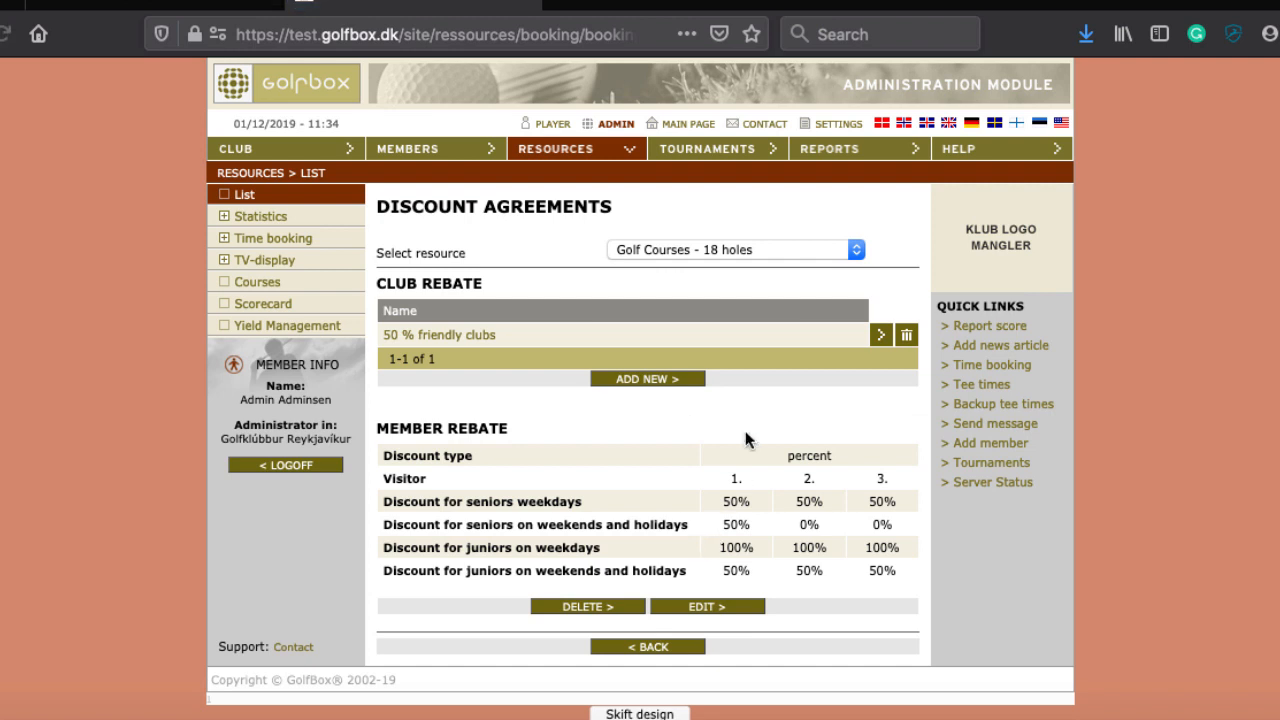
Step: Go to the Resources list and open the Time booking grid for the 18 holes course
{"action": "left_click", "coordinate": [566, 158]}
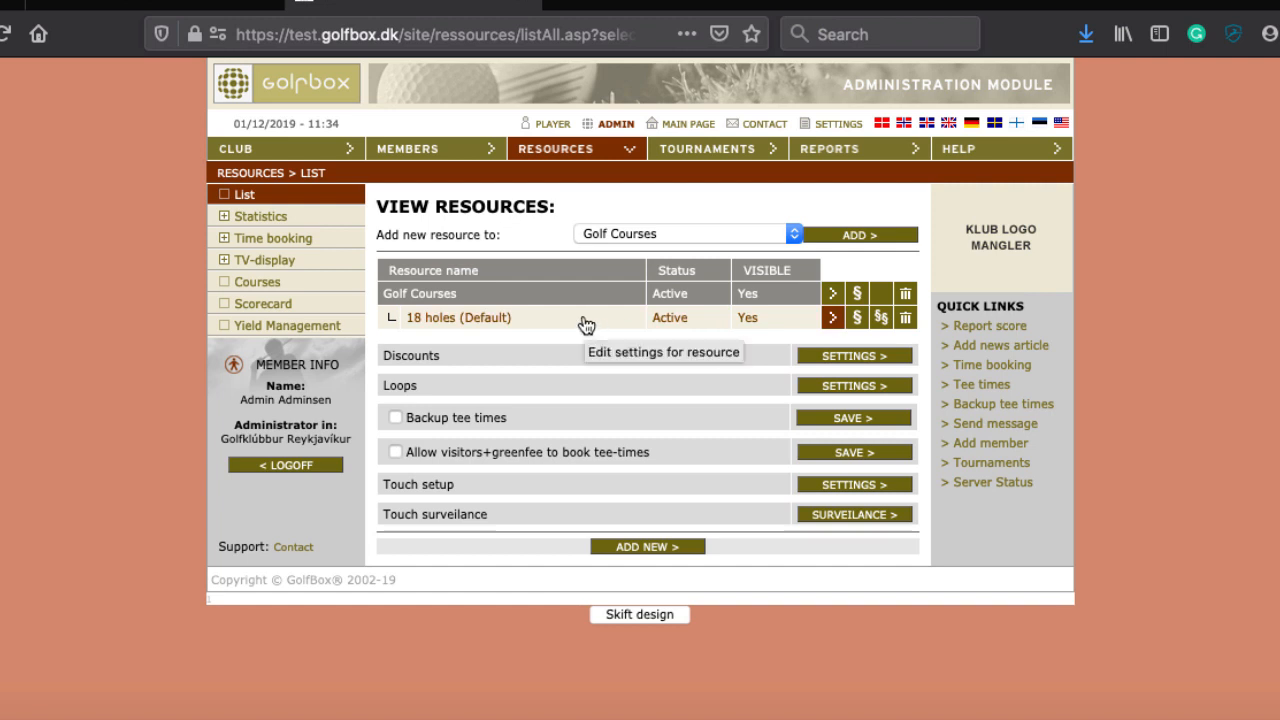
{"action": "left_click", "coordinate": [1005, 368]}
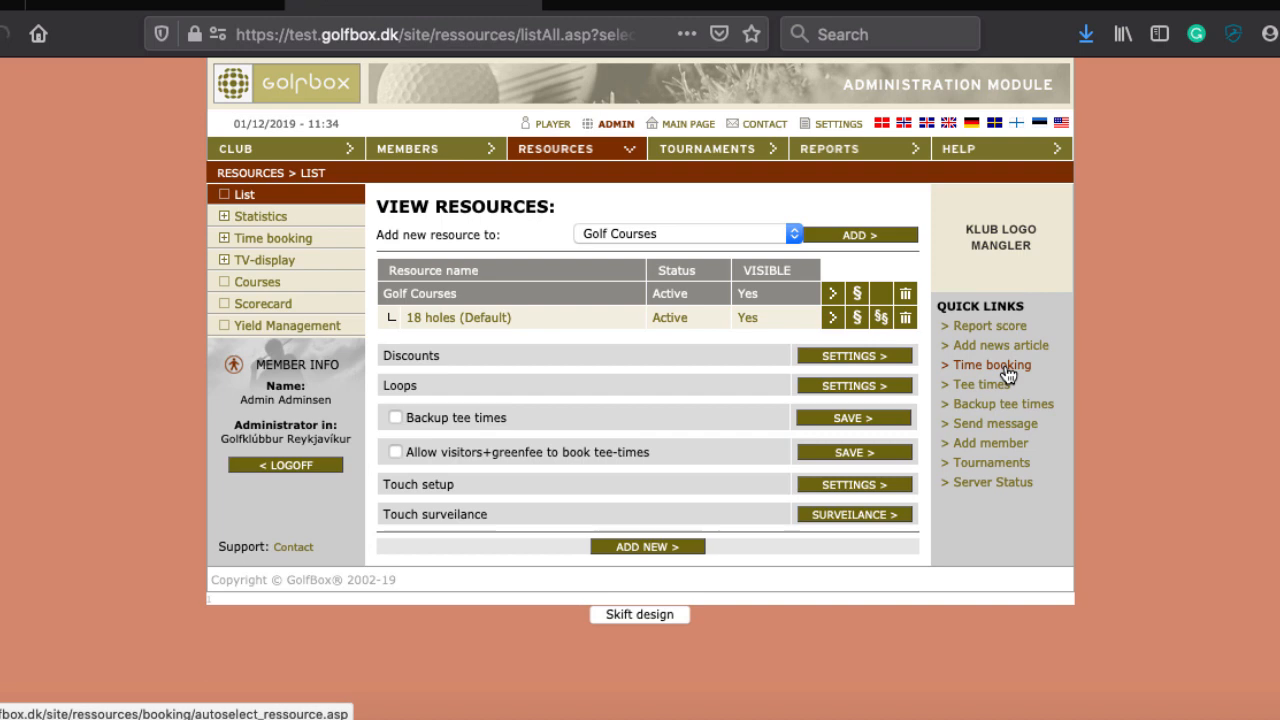
{"action": "scroll", "coordinate": [1005, 370], "scroll_direction": "down", "scroll_amount": 3}
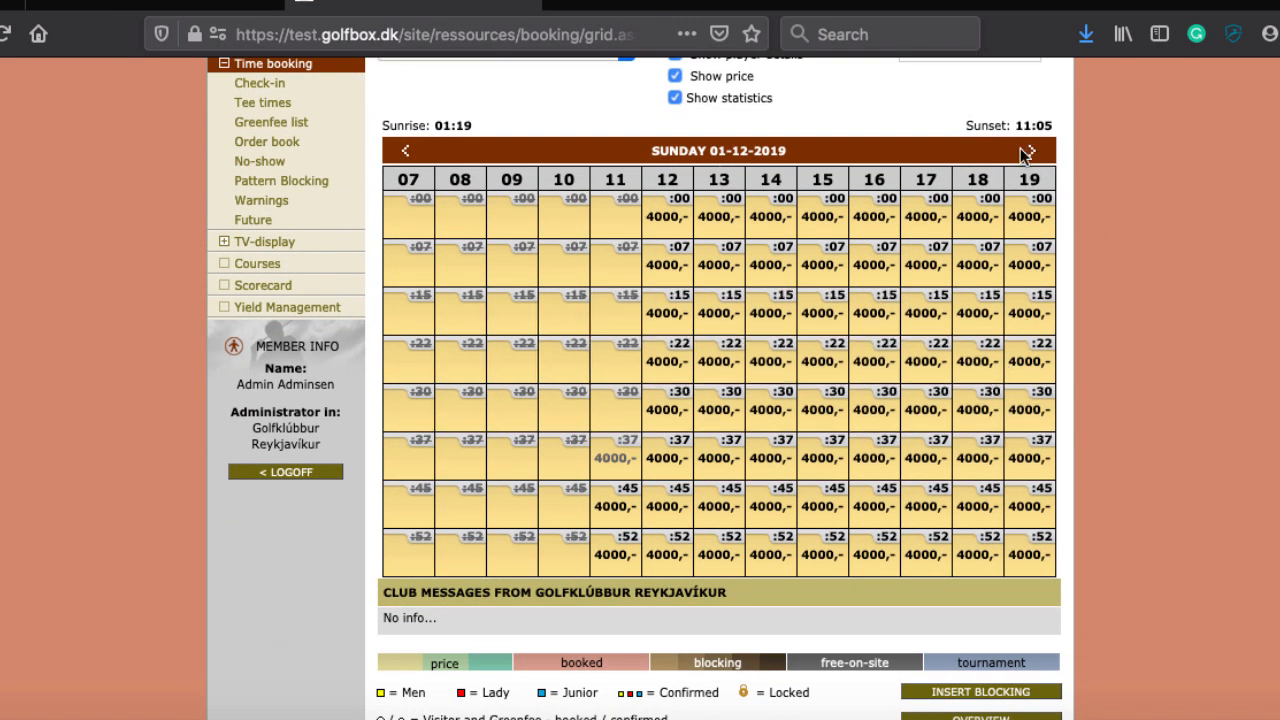
{"action": "left_click", "coordinate": [1033, 152]}
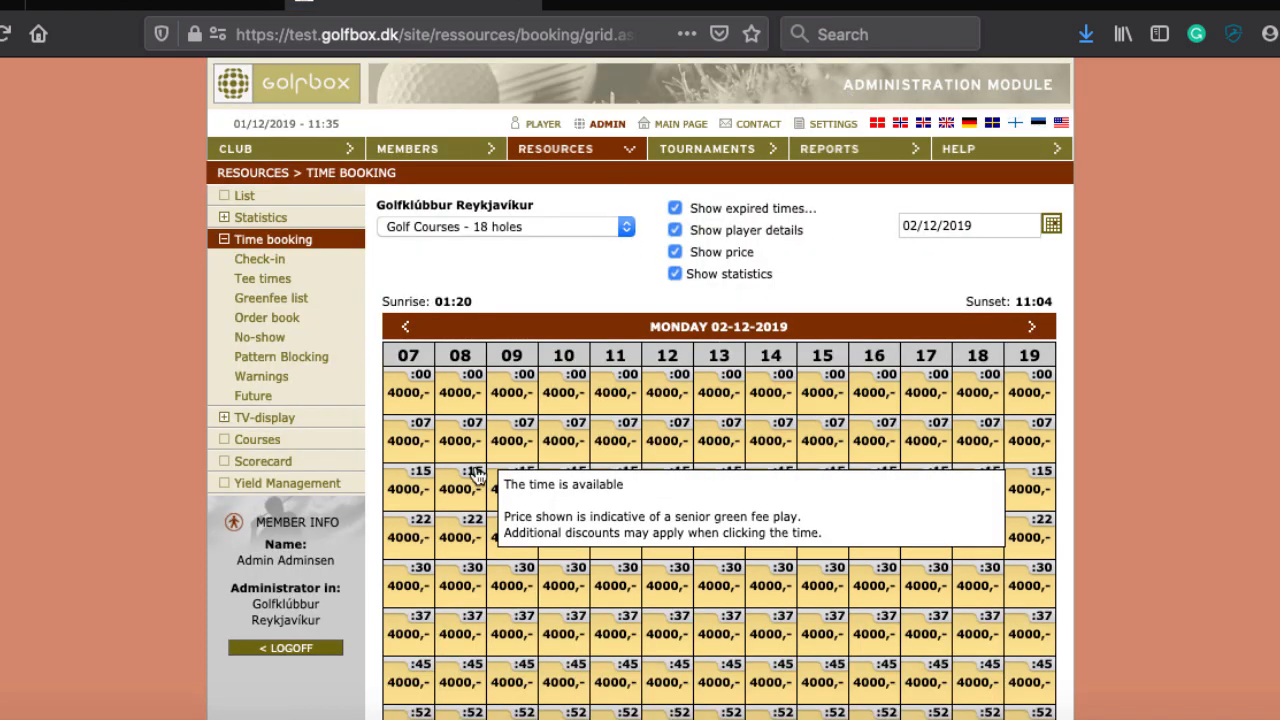
{"action": "left_click", "coordinate": [678, 210]}
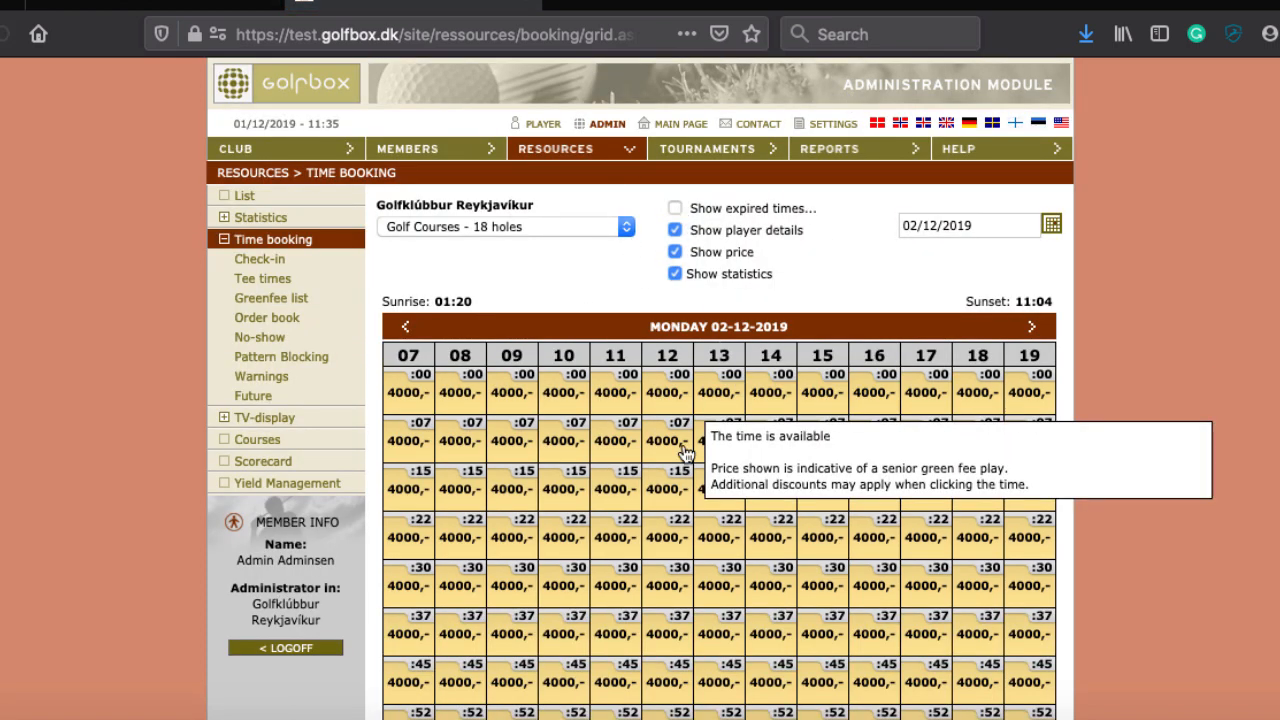
{"action": "left_click", "coordinate": [405, 326]}
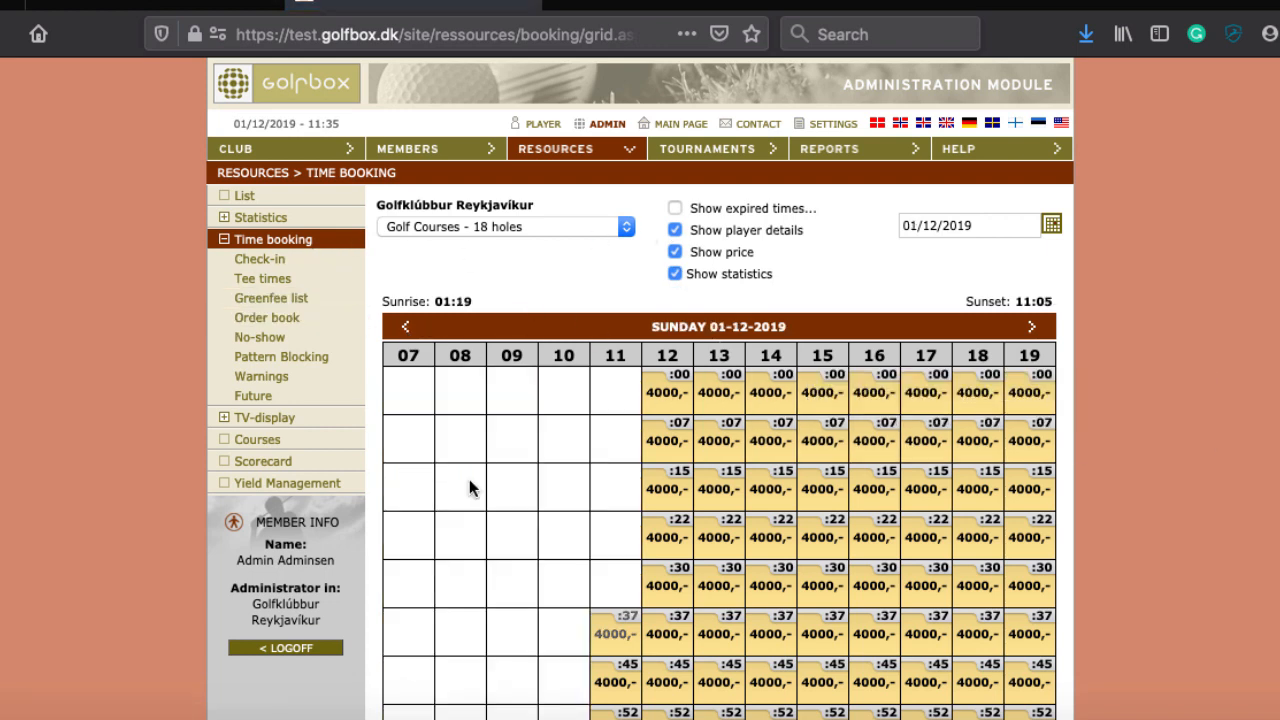
{"action": "left_click", "coordinate": [675, 230]}
{"action": "left_click", "coordinate": [675, 208]}
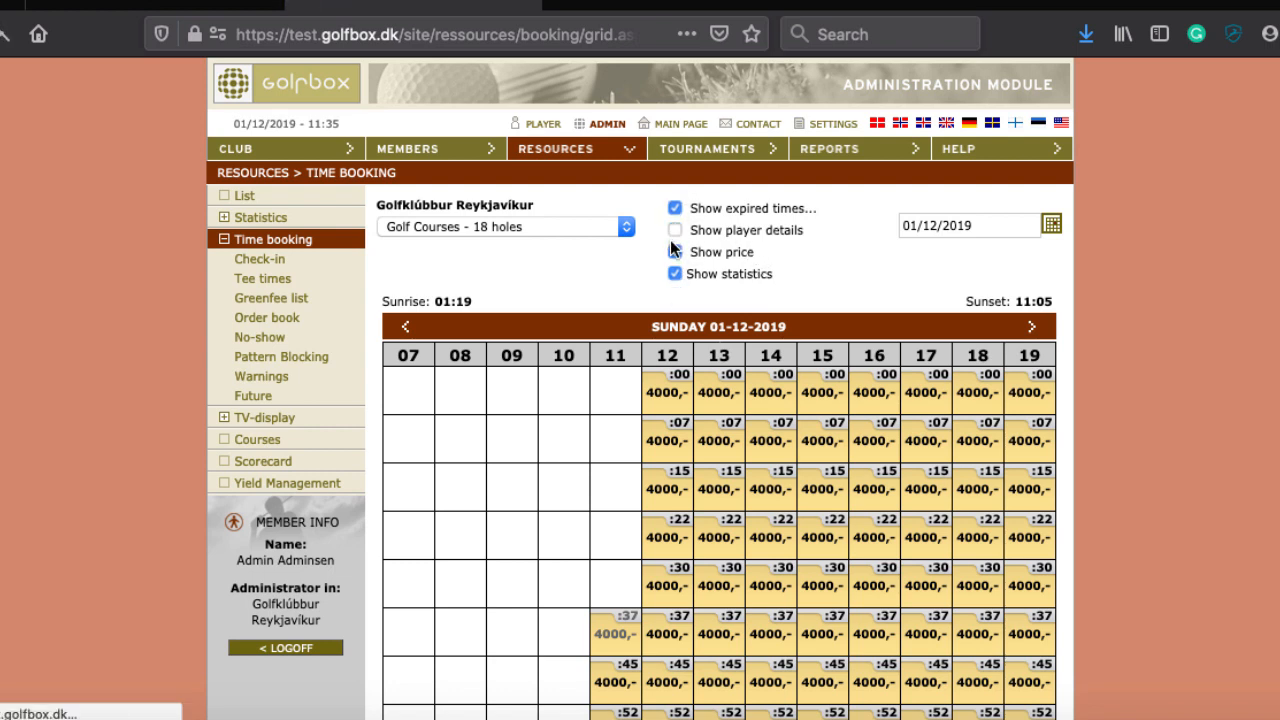
{"action": "left_click", "coordinate": [675, 230]}
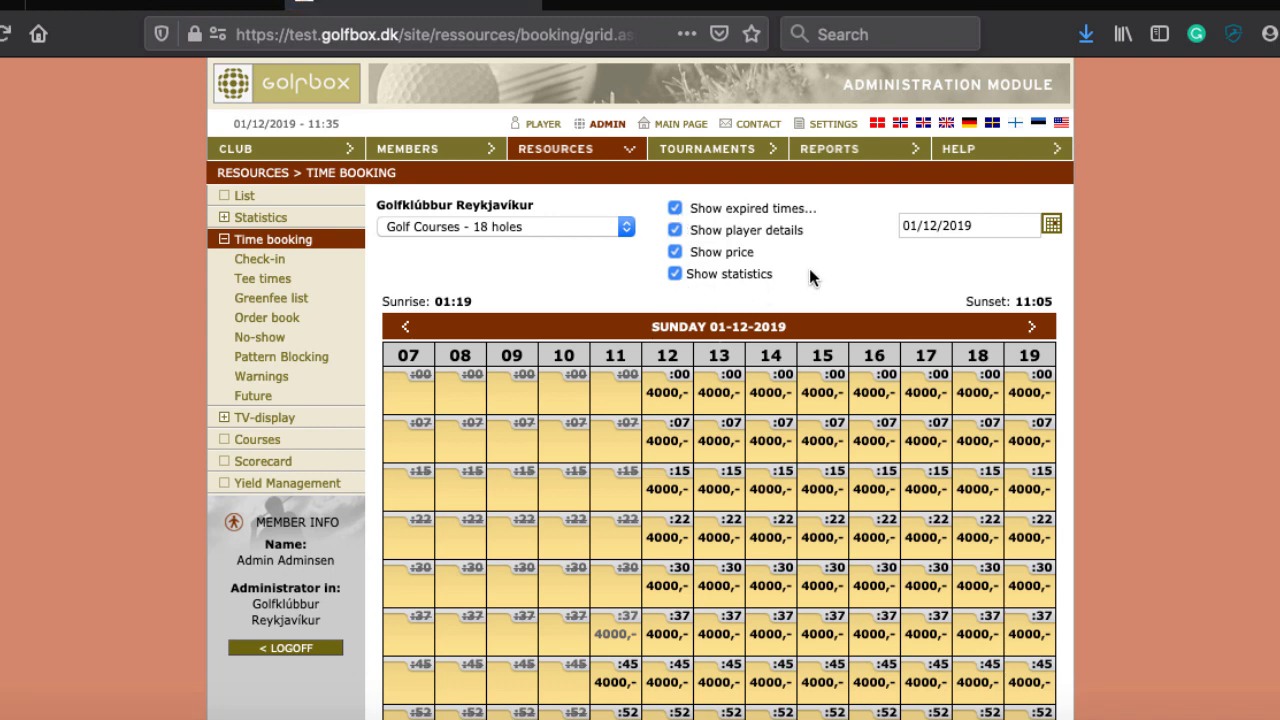
{"action": "scroll", "coordinate": [883, 316], "scroll_direction": "down", "scroll_amount": 1}
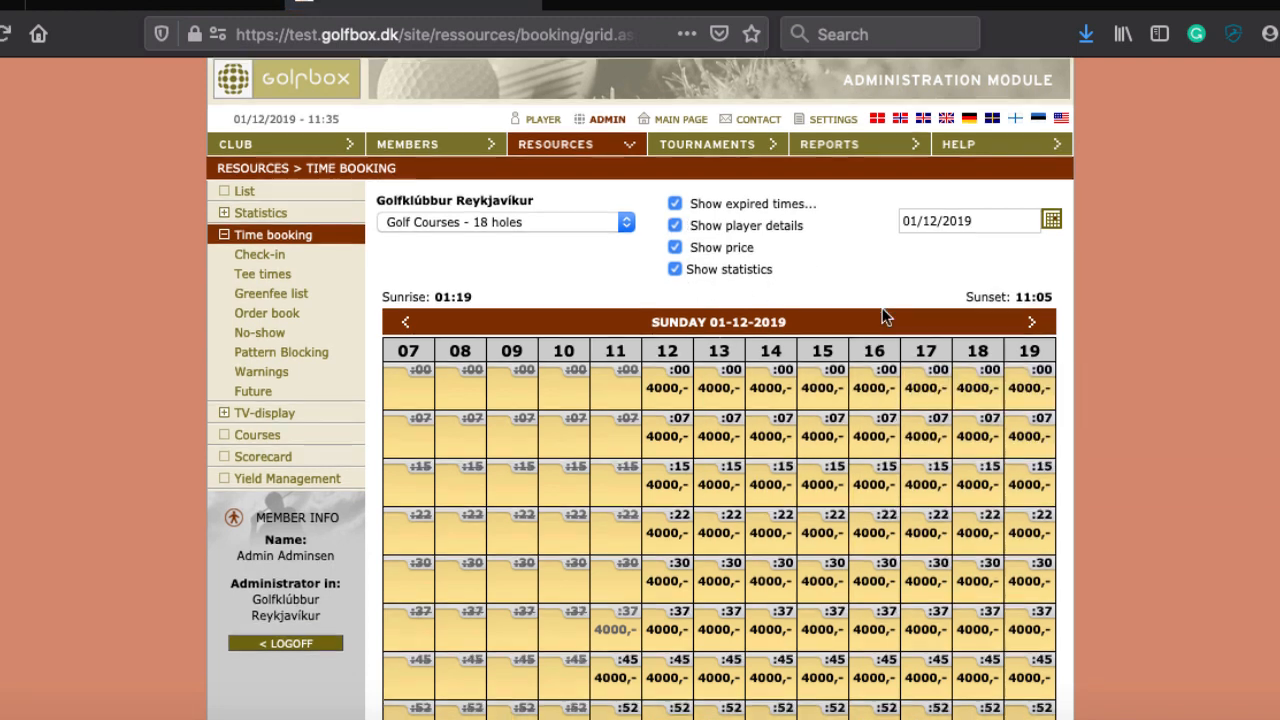
{"action": "scroll", "coordinate": [884, 316], "scroll_direction": "down", "scroll_amount": 2}
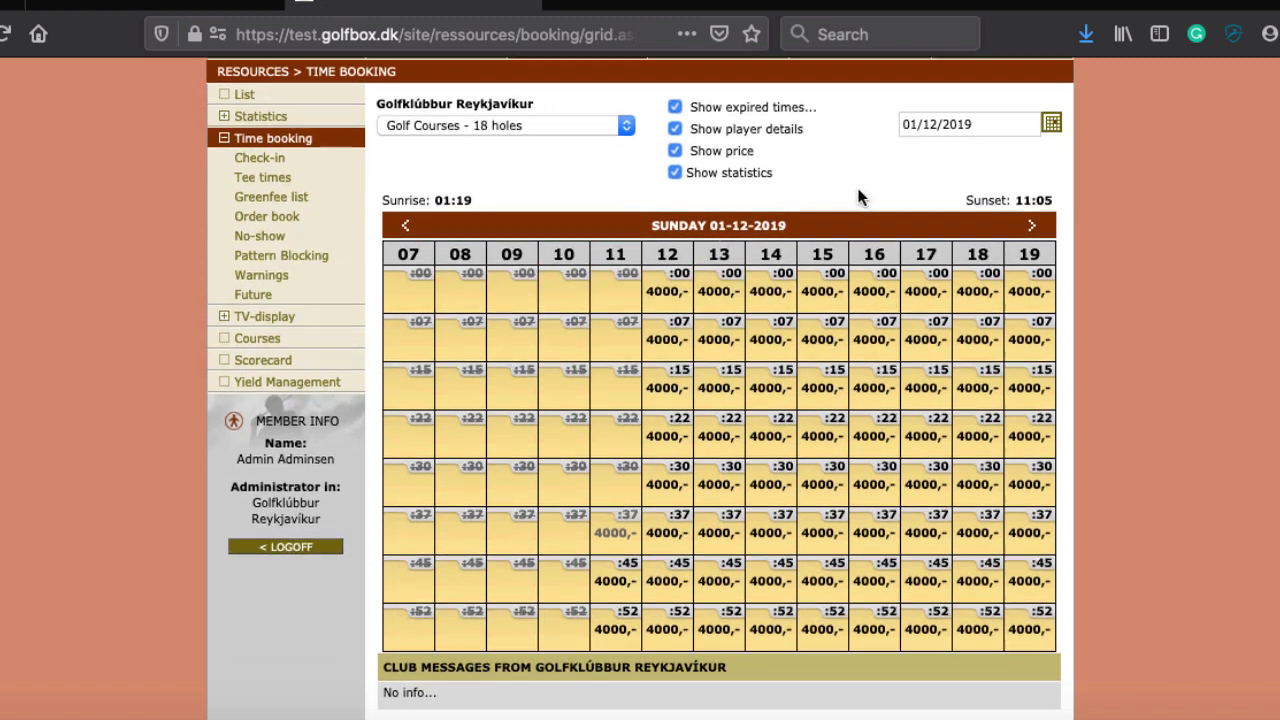
{"action": "scroll", "coordinate": [855, 200], "scroll_direction": "up", "scroll_amount": 1}
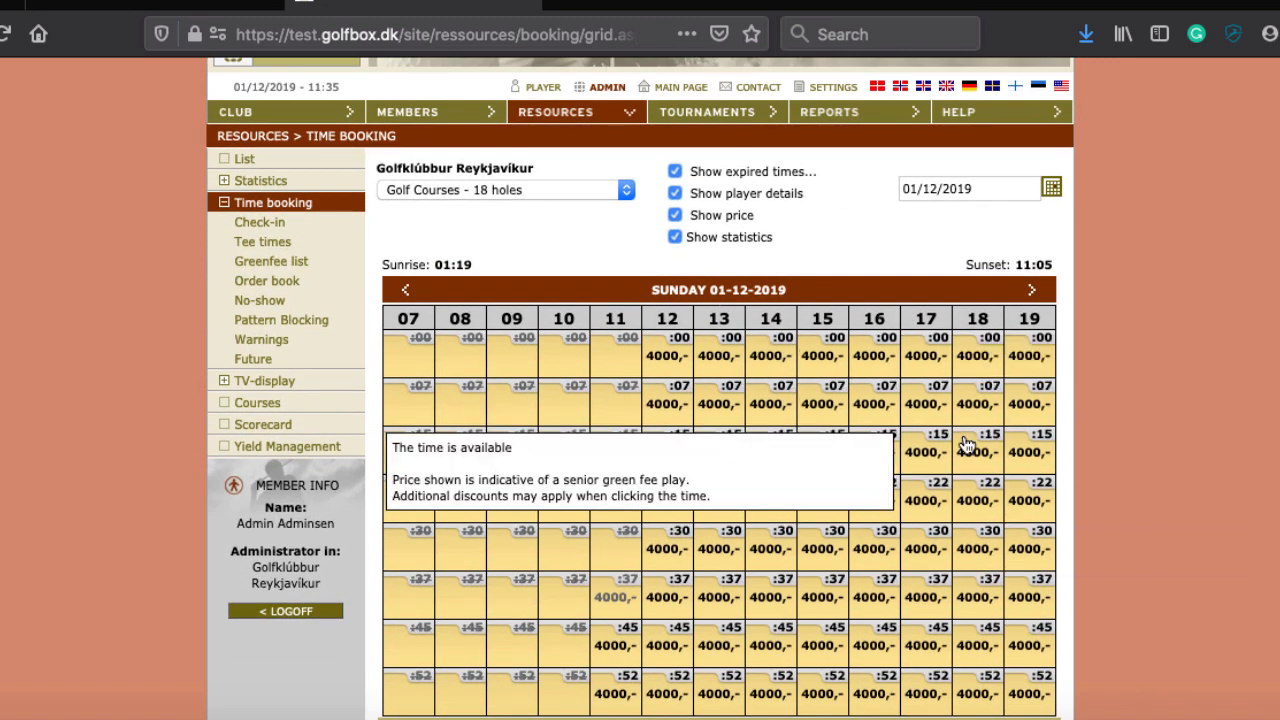
Step: Open the 13:00 tee-time booking and mark players 1 and 2 as visitors
{"action": "left_click", "coordinate": [711, 355]}
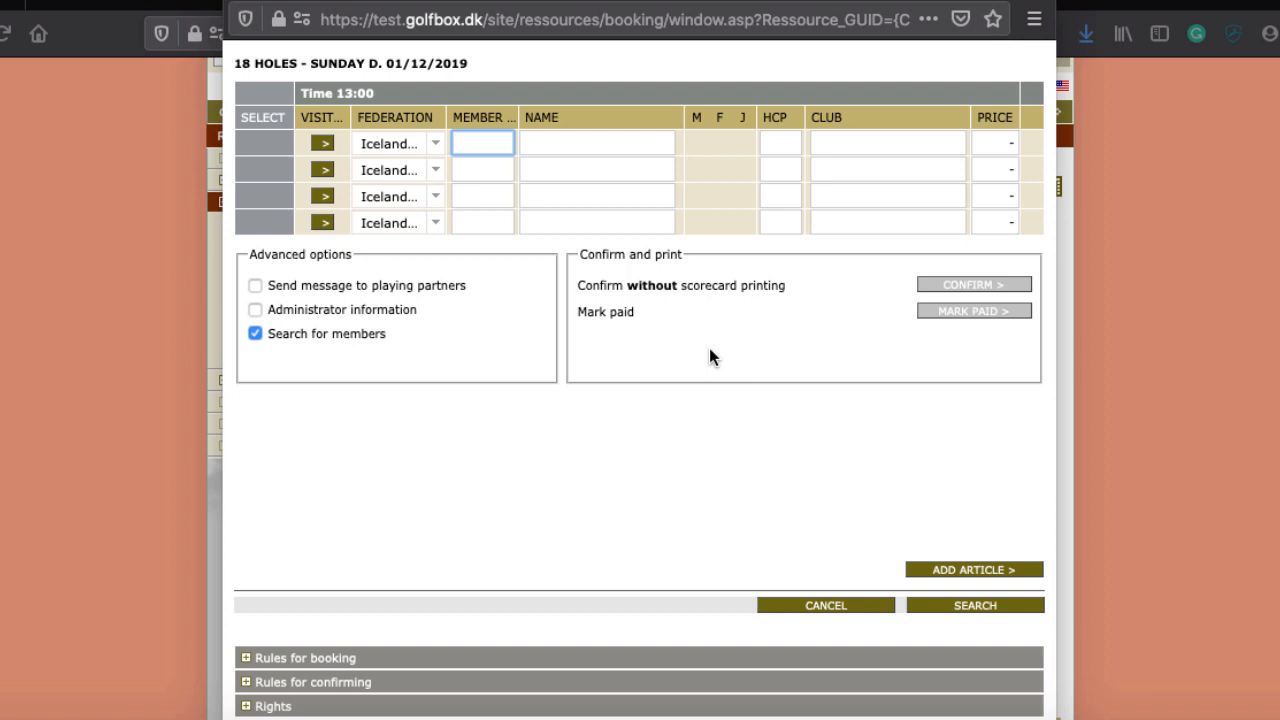
{"action": "left_click", "coordinate": [322, 143]}
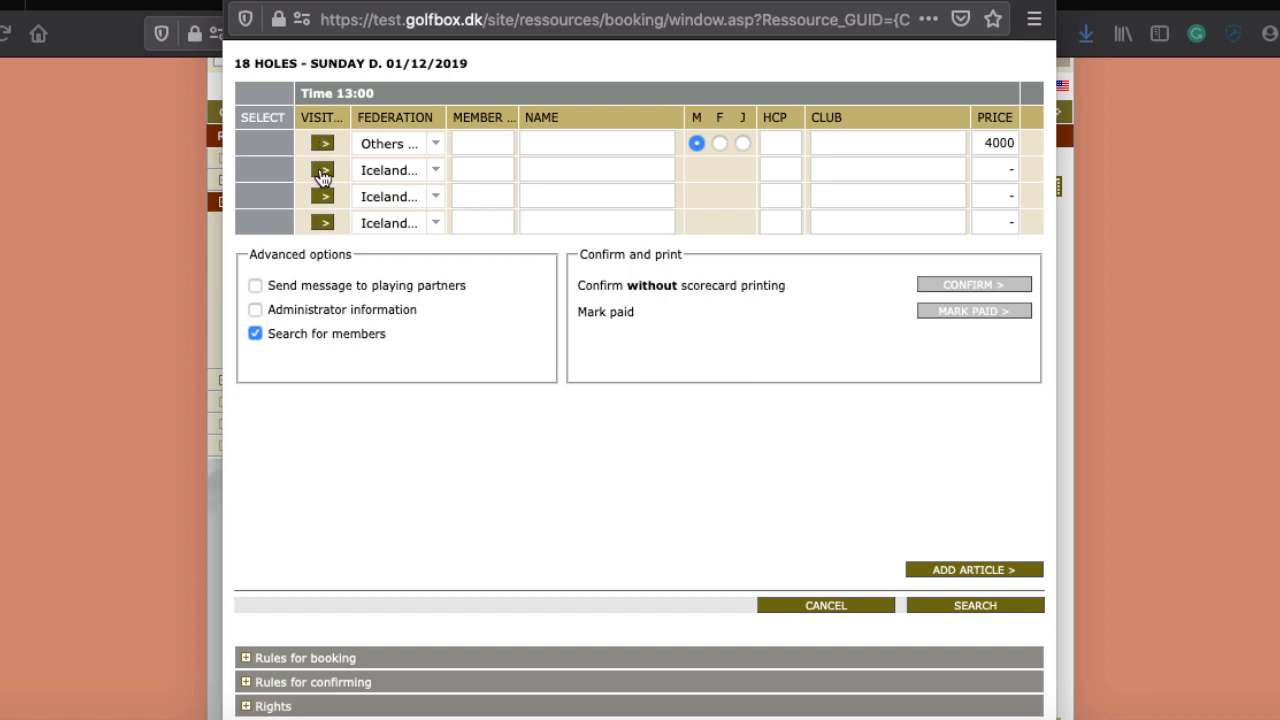
{"action": "left_click", "coordinate": [322, 169]}
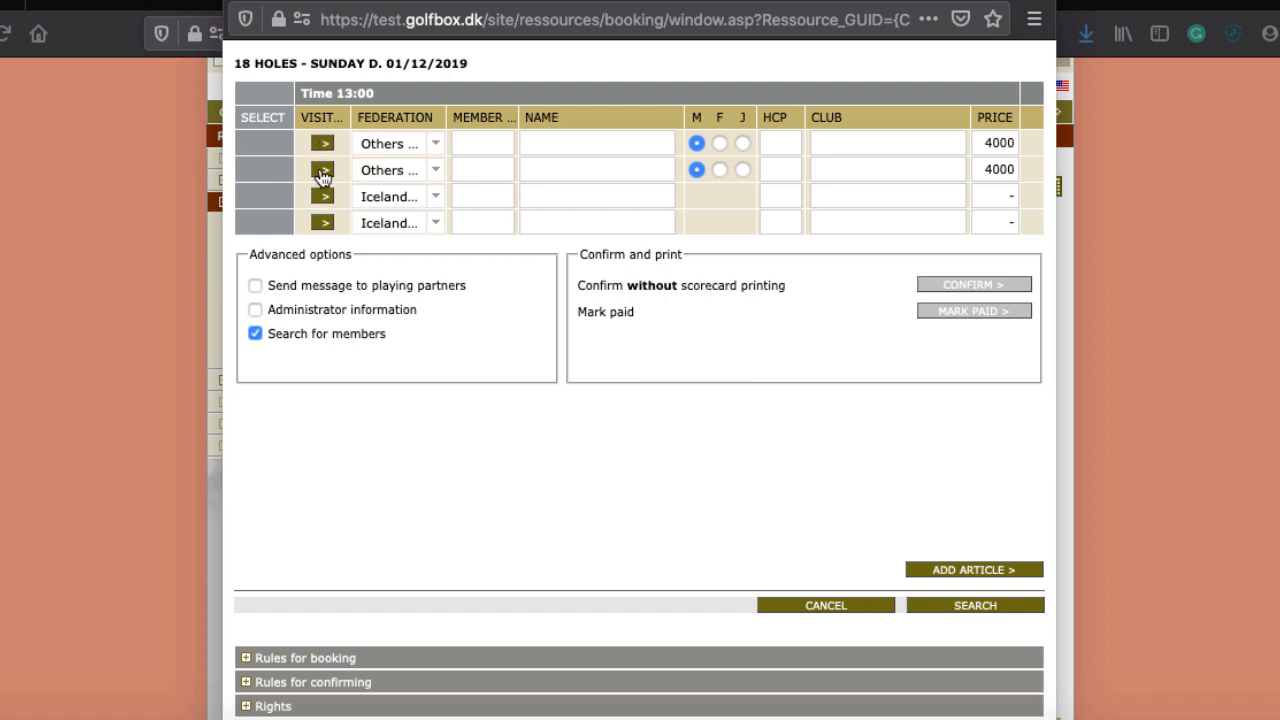
{"action": "left_click", "coordinate": [391, 202]}
{"action": "left_click", "coordinate": [393, 203]}
{"action": "left_click", "coordinate": [397, 228]}
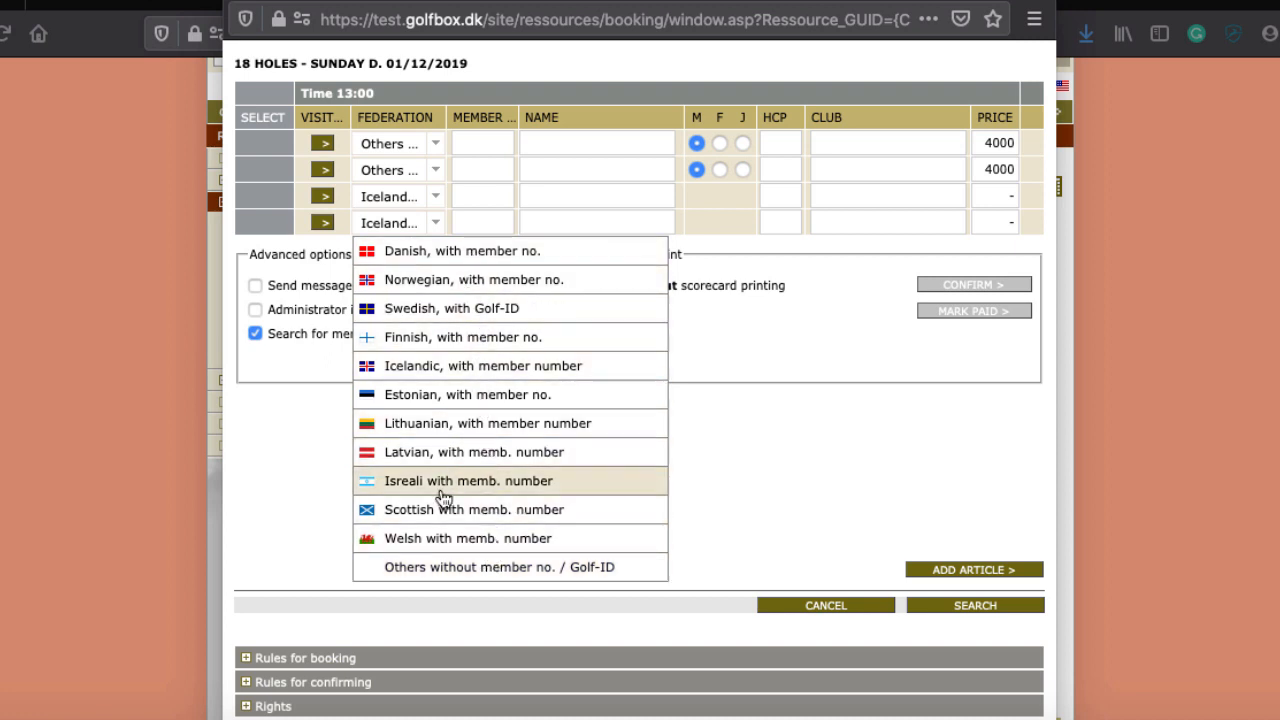
{"action": "left_click", "coordinate": [540, 567]}
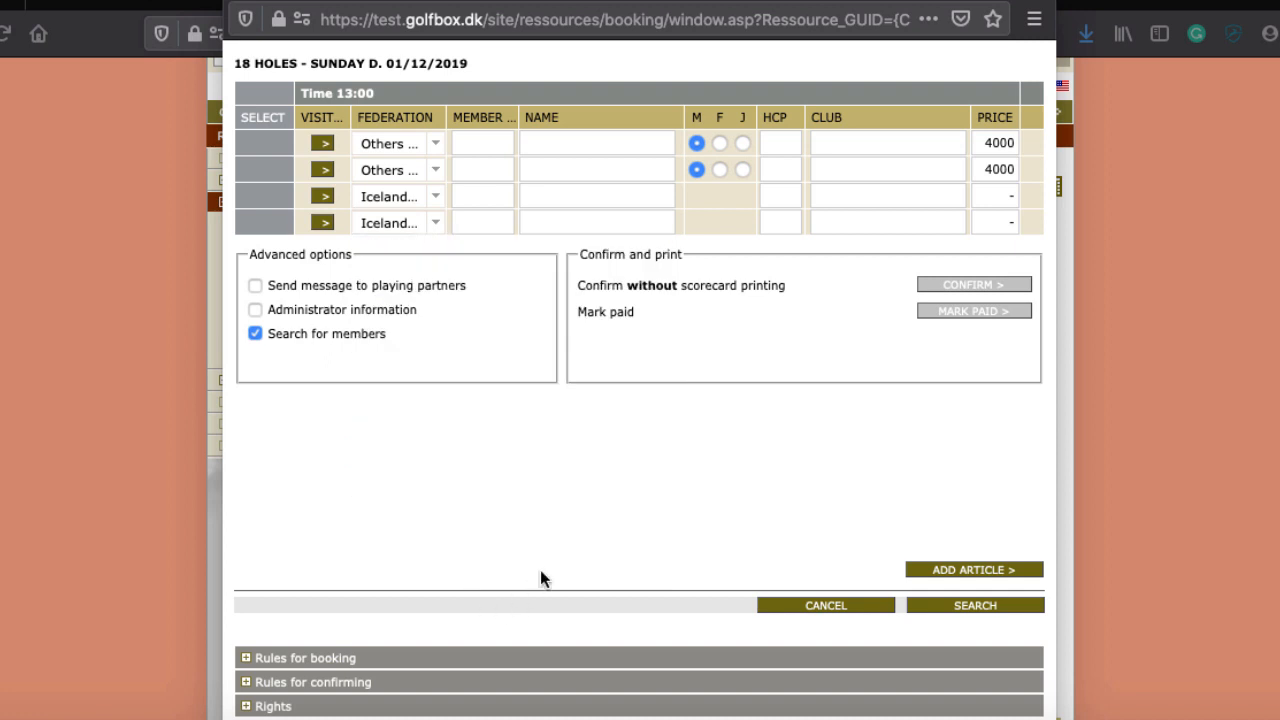
Step: Set the federation of players 1 and 2 back to Icelandic
{"action": "left_click", "coordinate": [445, 153]}
{"action": "left_click", "coordinate": [514, 74]}
{"action": "left_click", "coordinate": [425, 145]}
{"action": "left_click", "coordinate": [418, 287]}
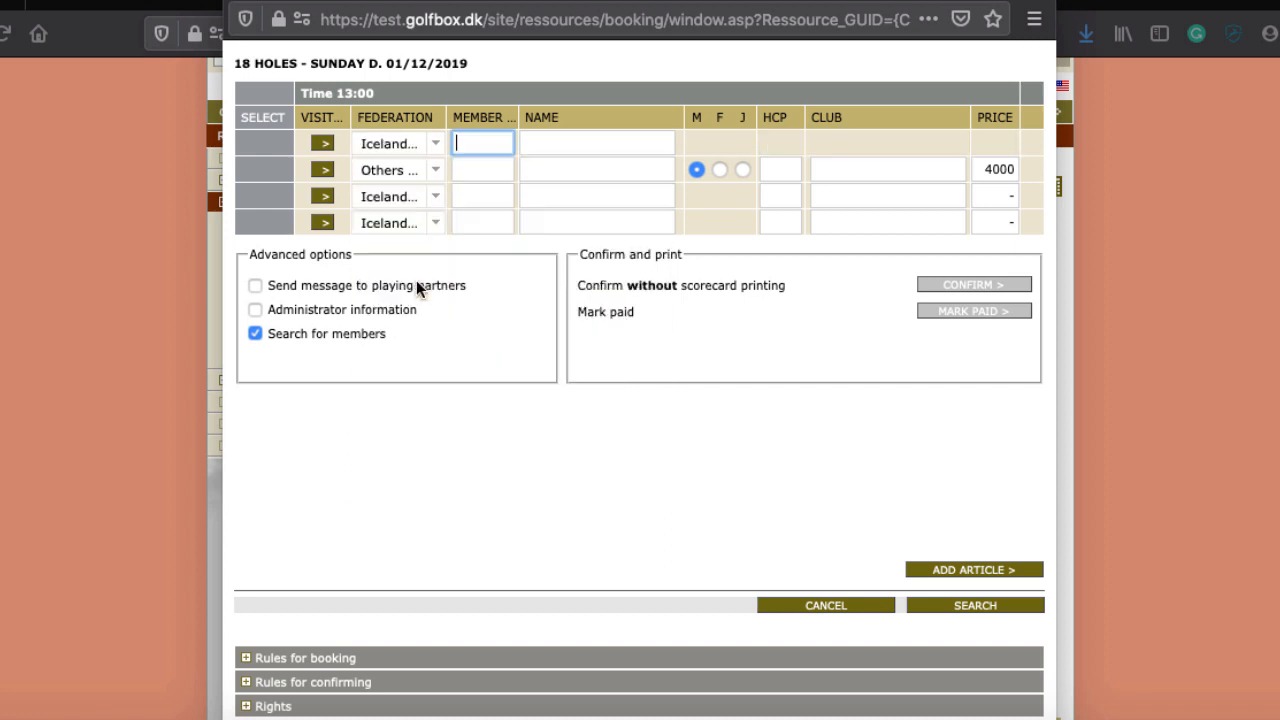
{"action": "left_click", "coordinate": [392, 178]}
{"action": "left_click", "coordinate": [440, 319]}
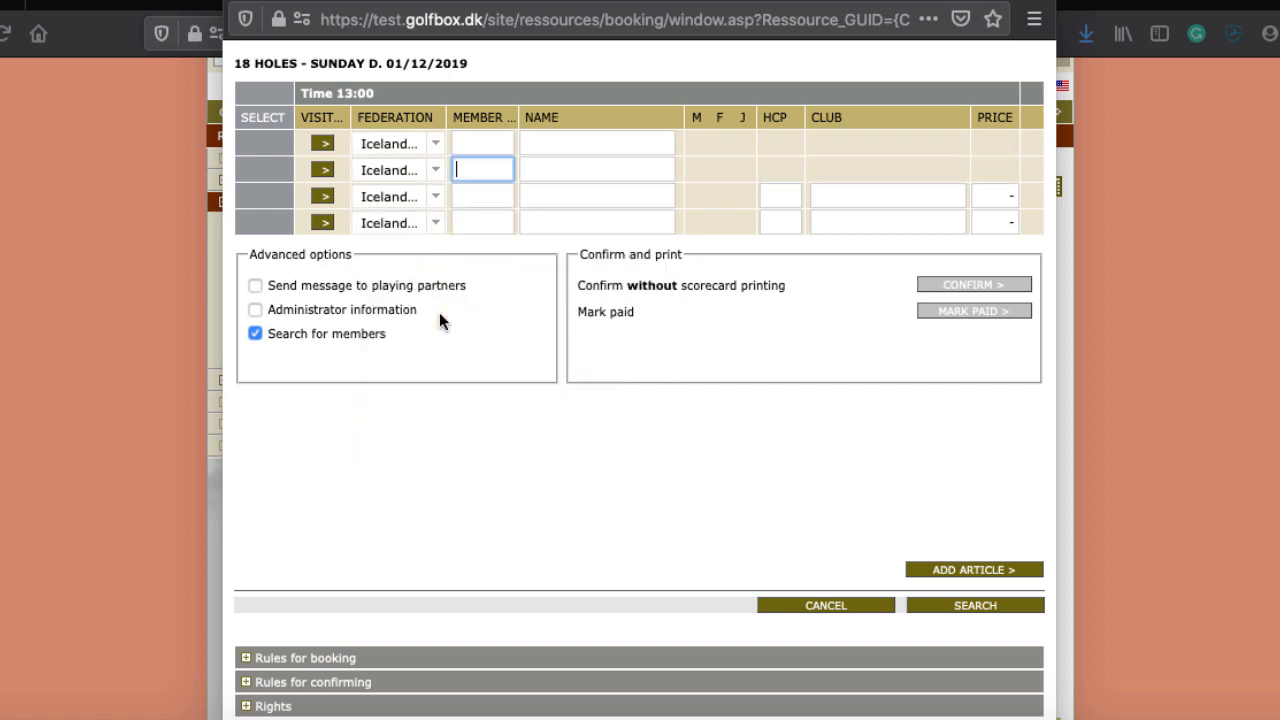
{"action": "left_click", "coordinate": [460, 146]}
Step: Enter both players' member numbers, search, and close the window after the SQL timeout error
{"action": "type", "text": "5060"}
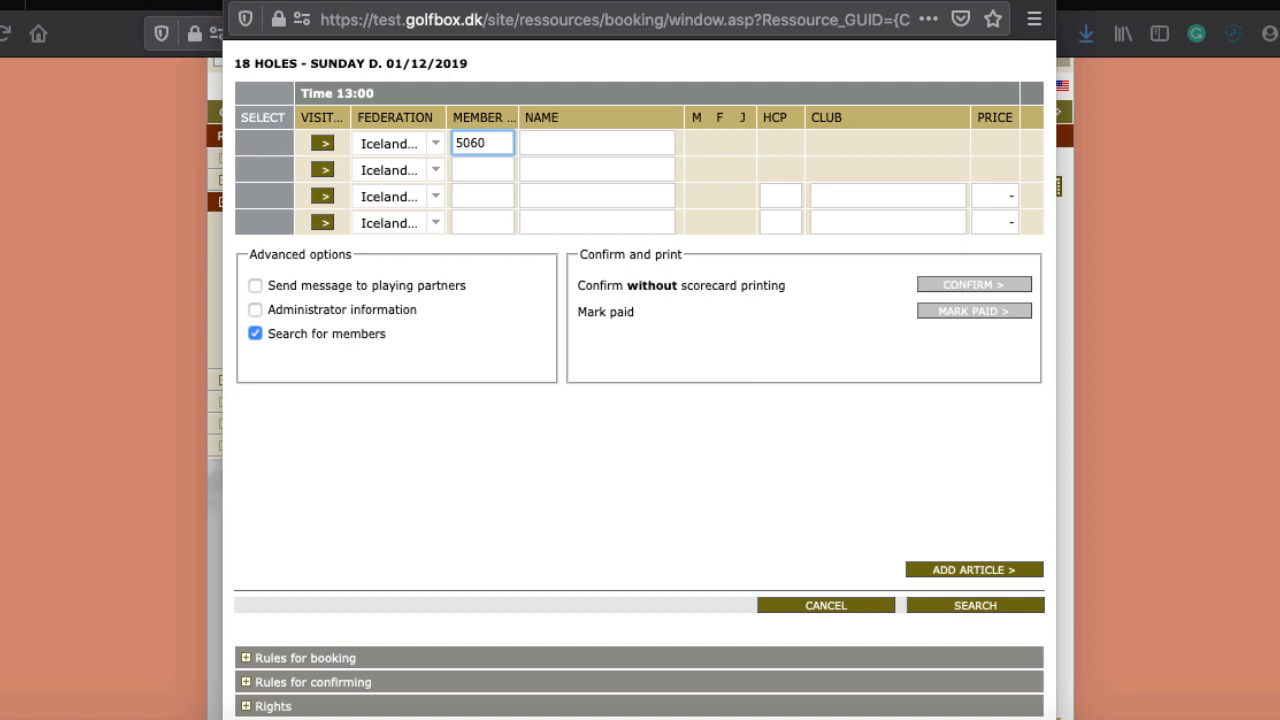
{"action": "left_click", "coordinate": [466, 191]}
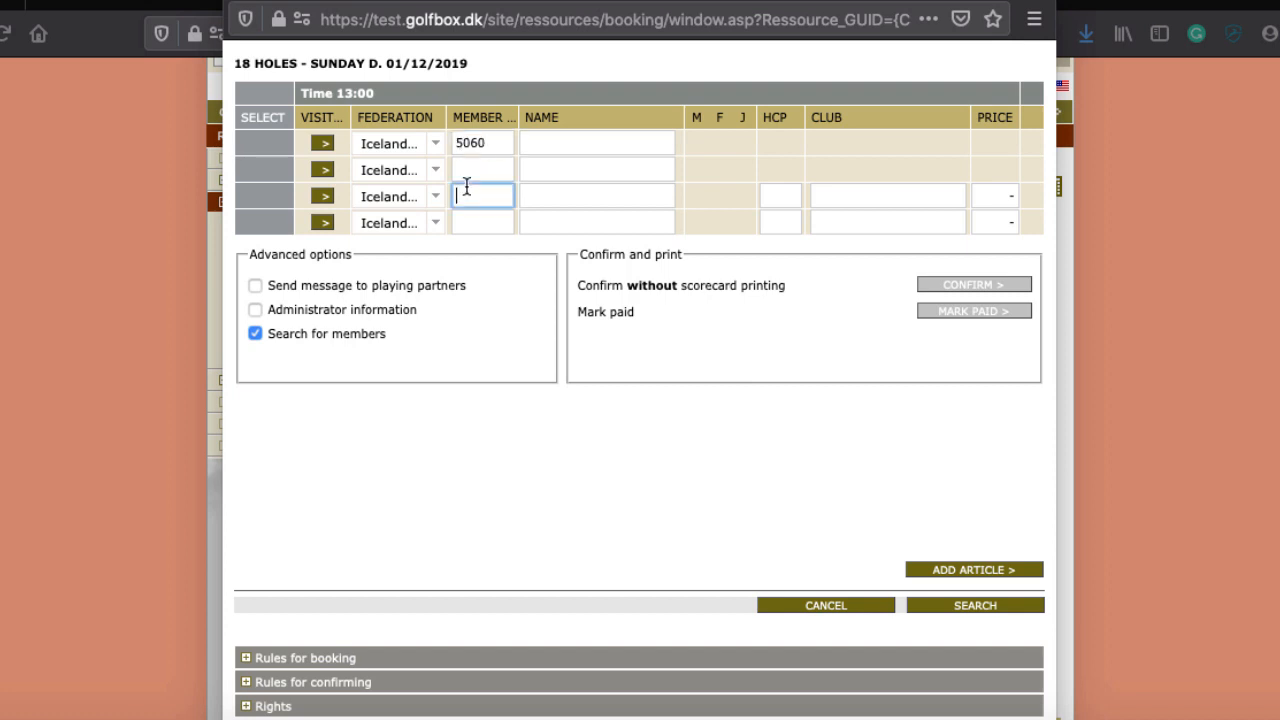
{"action": "left_click", "coordinate": [467, 168]}
{"action": "type", "text": "2"}
{"action": "key", "text": "BackSpace"}
{"action": "left_click", "coordinate": [954, 608]}
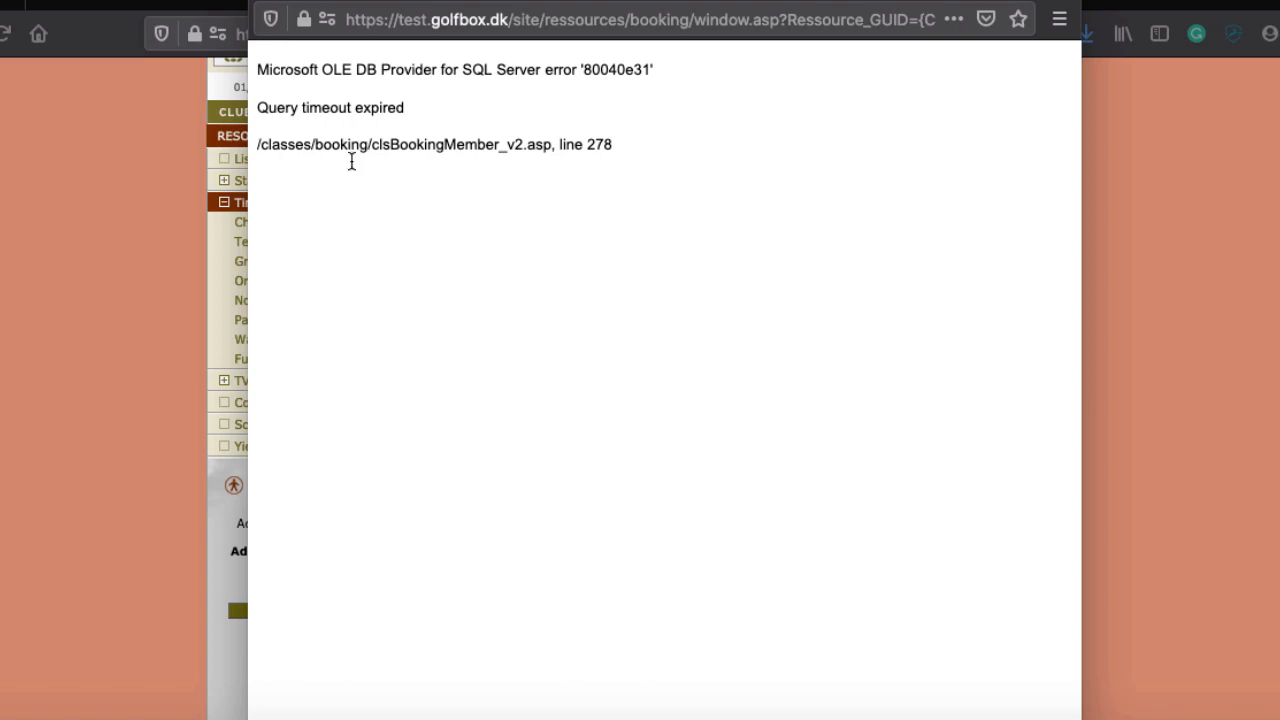
{"action": "left_click", "coordinate": [265, 1]}
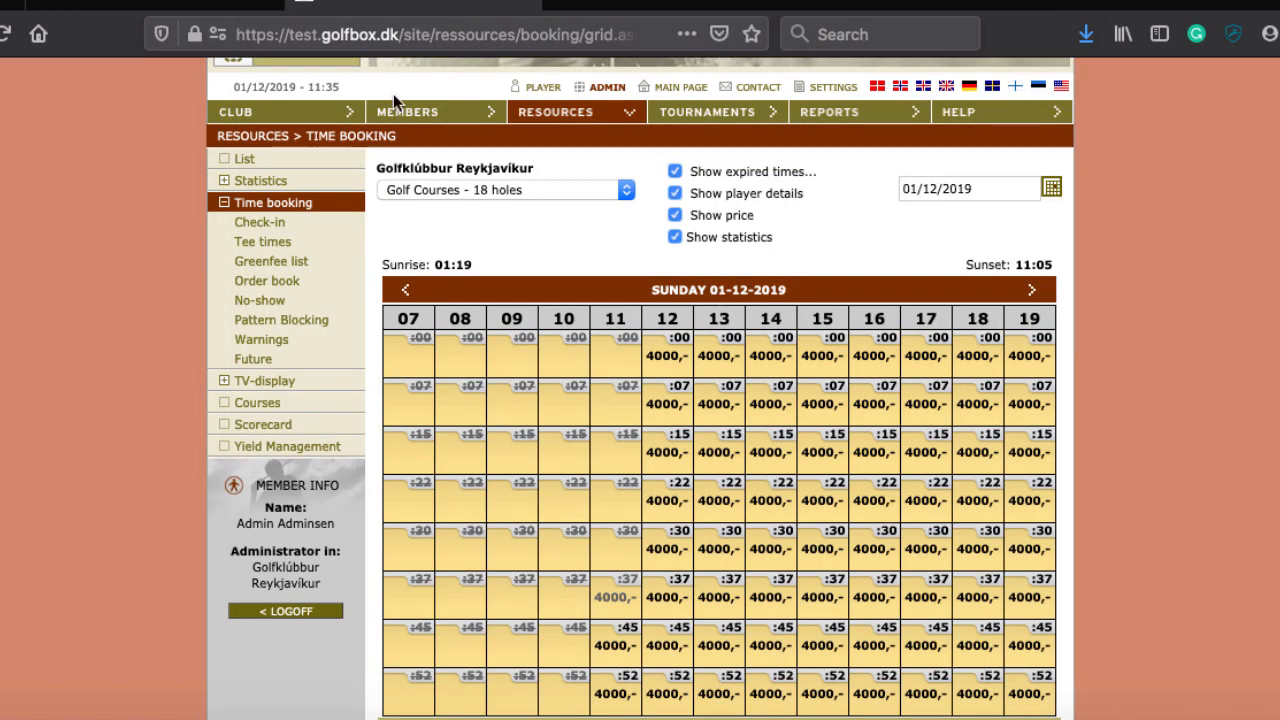
Step: Reopen the 13:00 booking and look up the first player by member number
{"action": "left_click", "coordinate": [674, 354]}
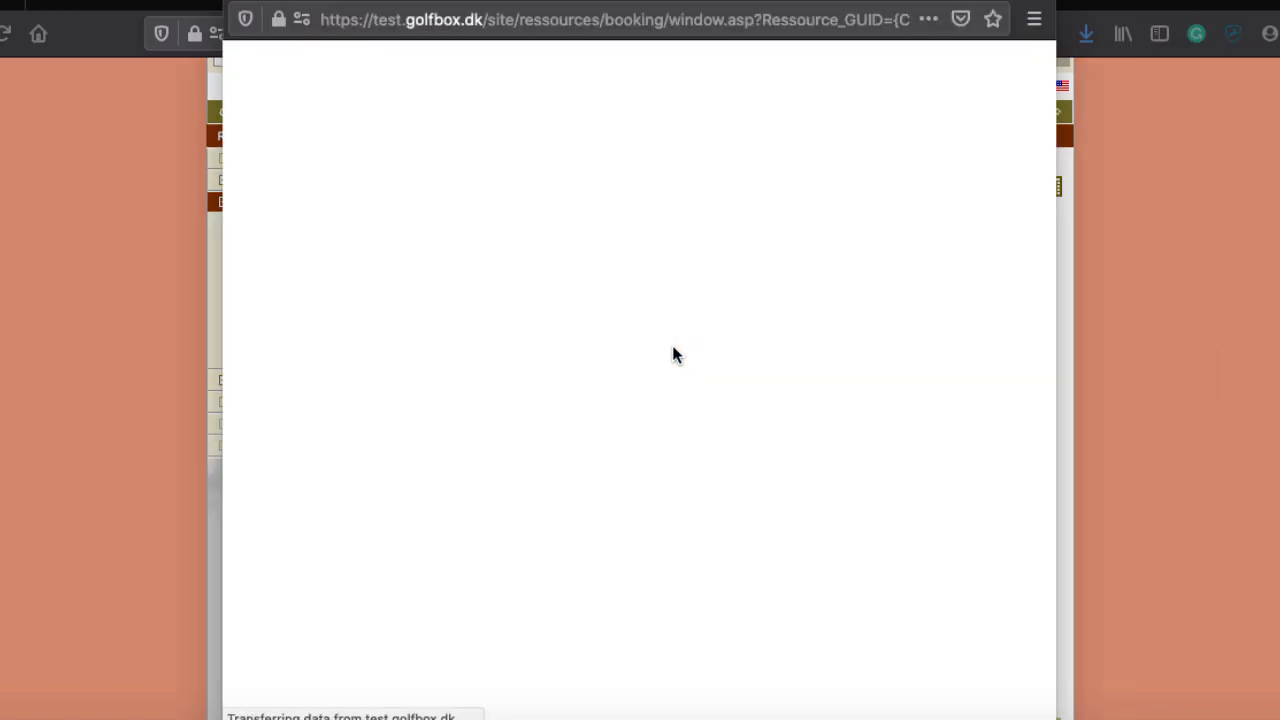
{"action": "left_click", "coordinate": [260, 8]}
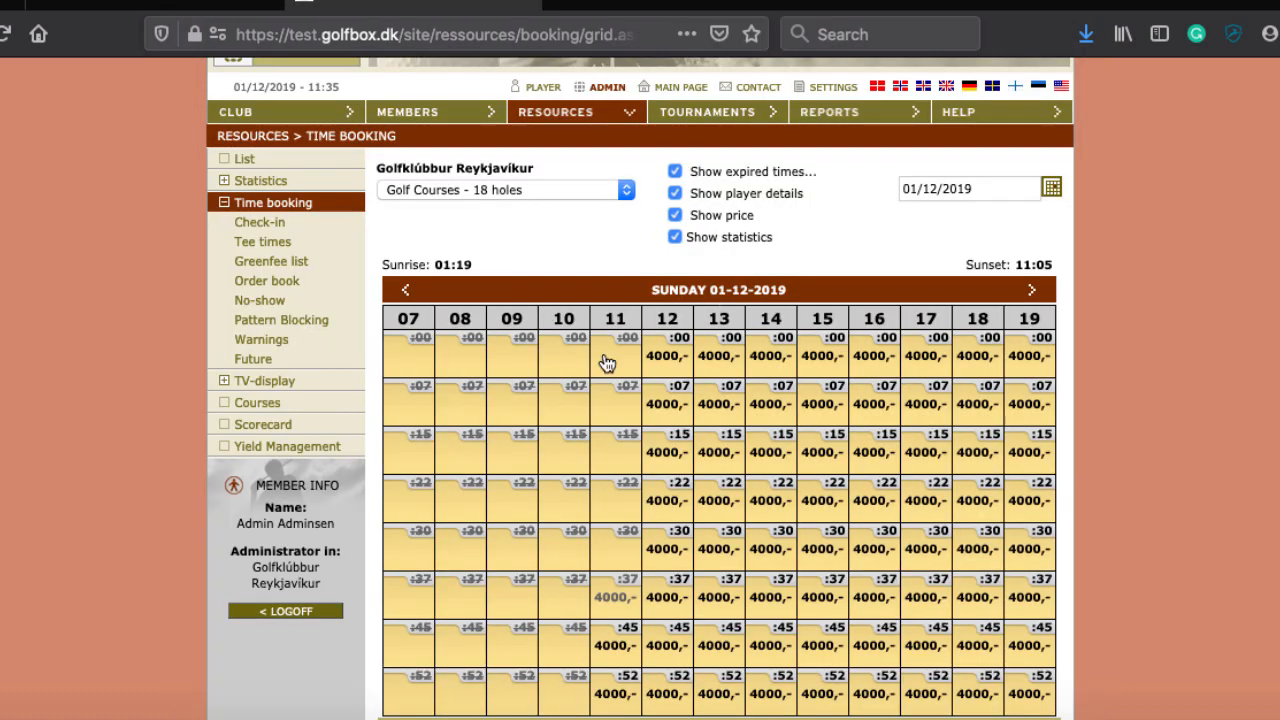
{"action": "left_click", "coordinate": [727, 366]}
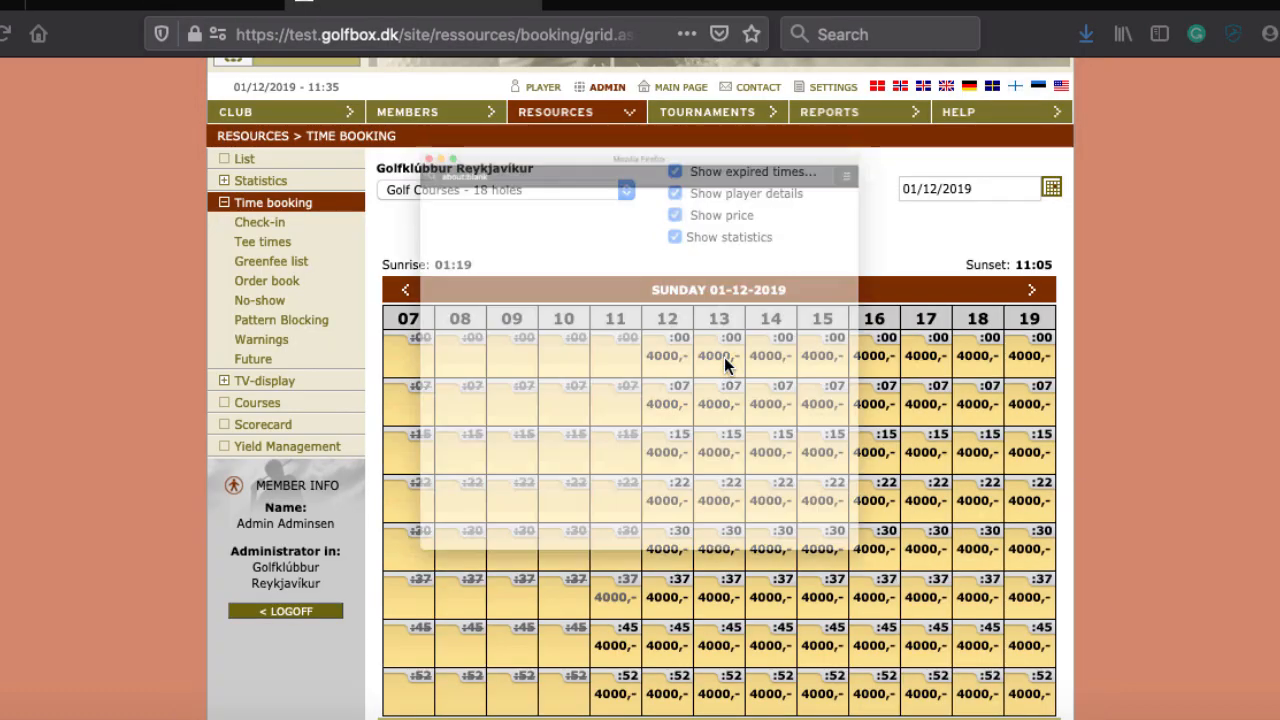
{"action": "type", "text": "5060"}
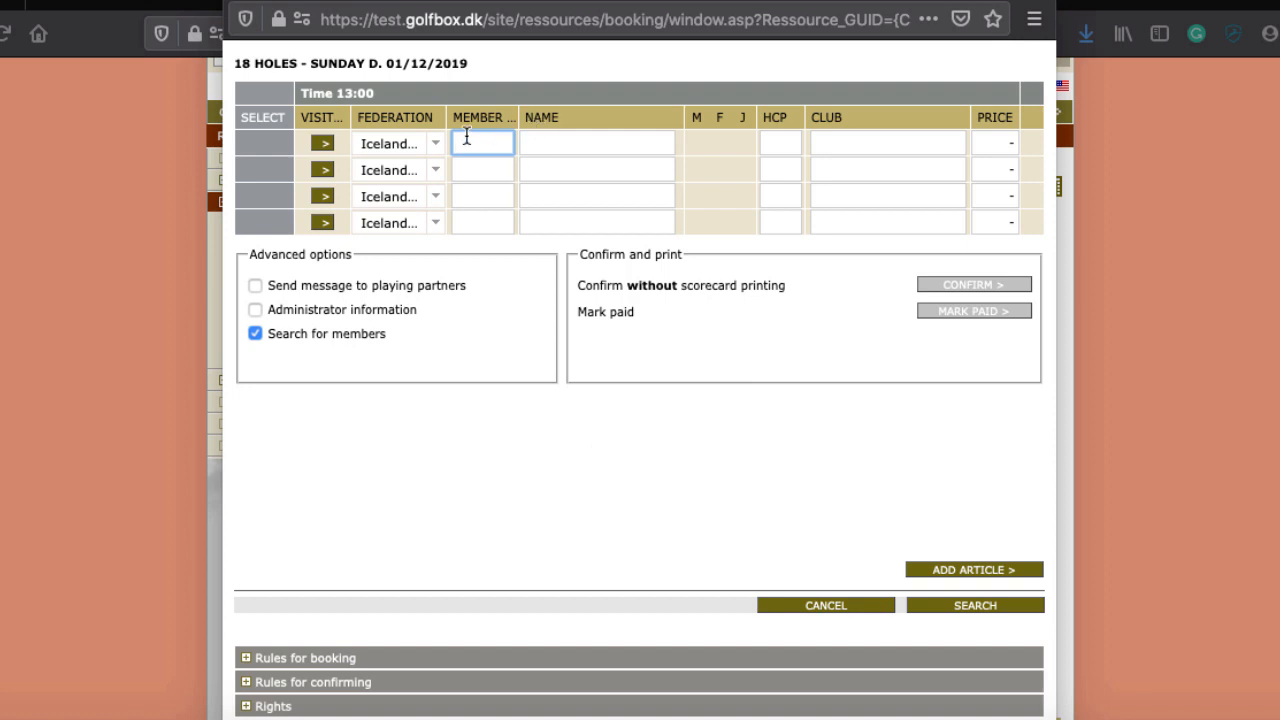
{"action": "left_click", "coordinate": [993, 612]}
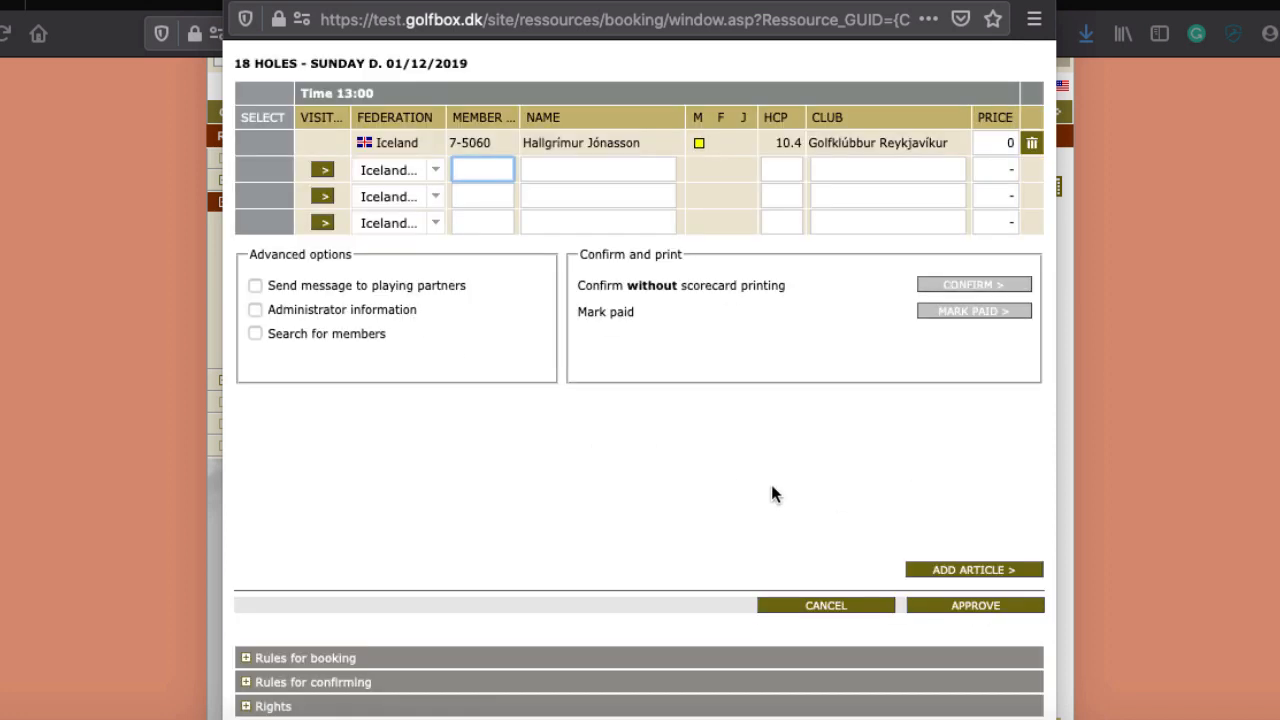
Step: Cancel the 13:00 booking and open a booking for the locked 12:00 tee time
{"action": "left_click", "coordinate": [826, 605]}
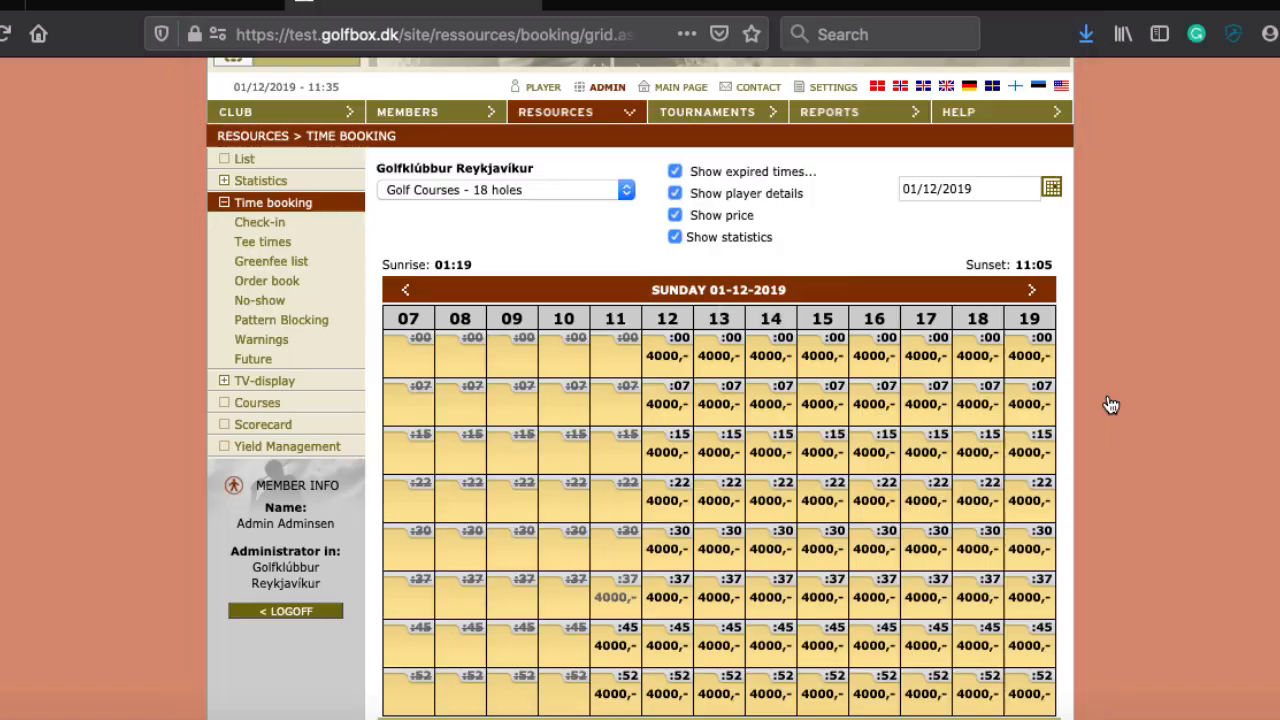
{"action": "scroll", "coordinate": [1237, 486], "scroll_direction": "down", "scroll_amount": 5}
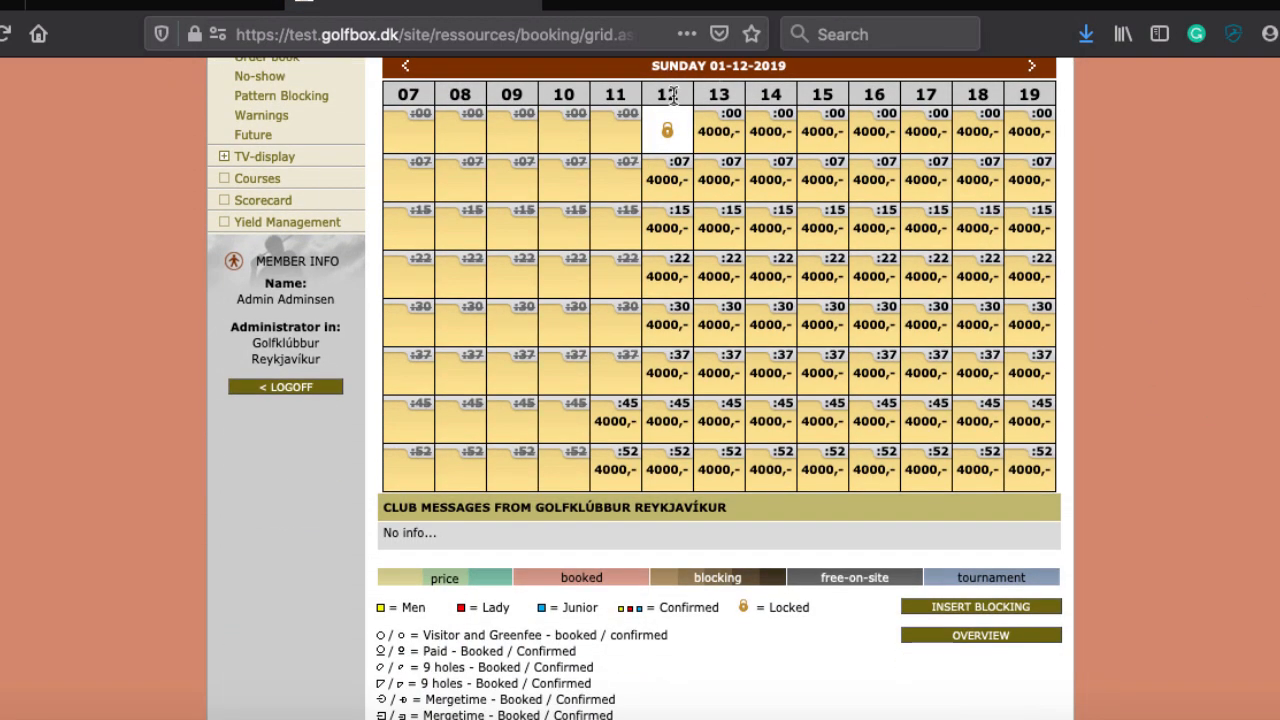
{"action": "left_click", "coordinate": [667, 129]}
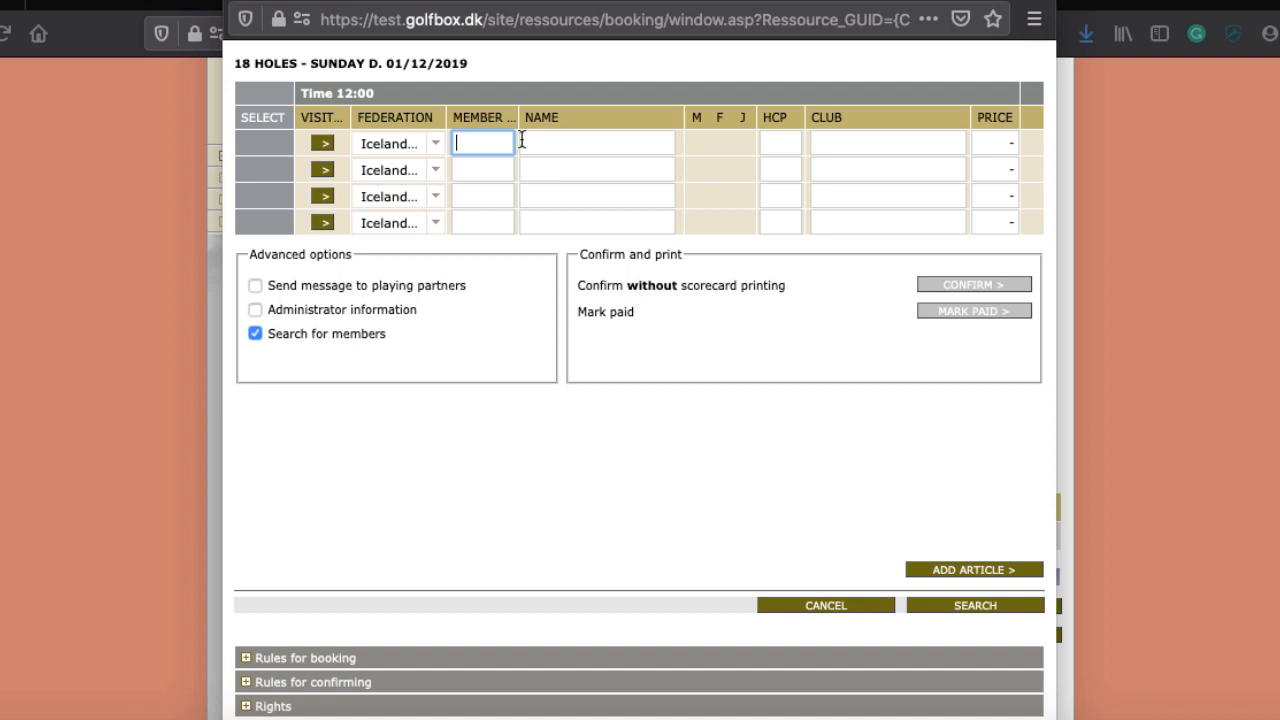
Step: Add the home-club member by member number and set player 2's federation to Danish
{"action": "type", "text": "5060"}
{"action": "left_click", "coordinate": [956, 605]}
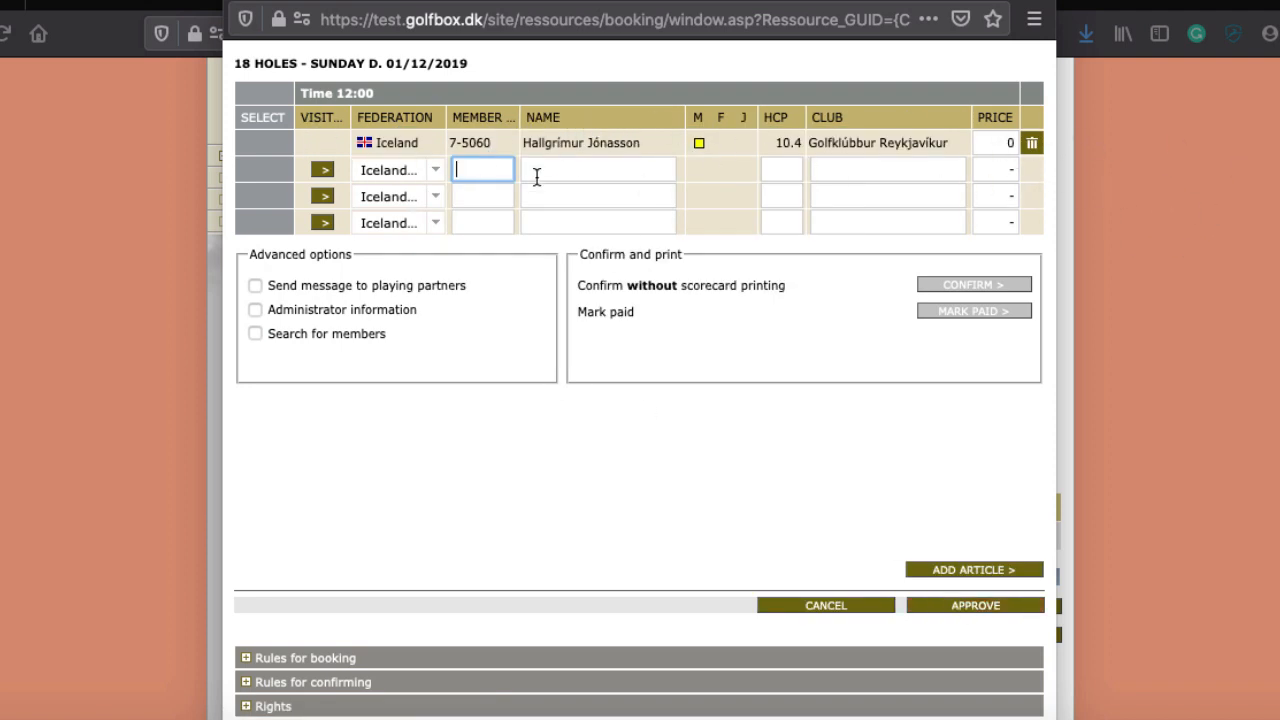
{"action": "left_click", "coordinate": [435, 170]}
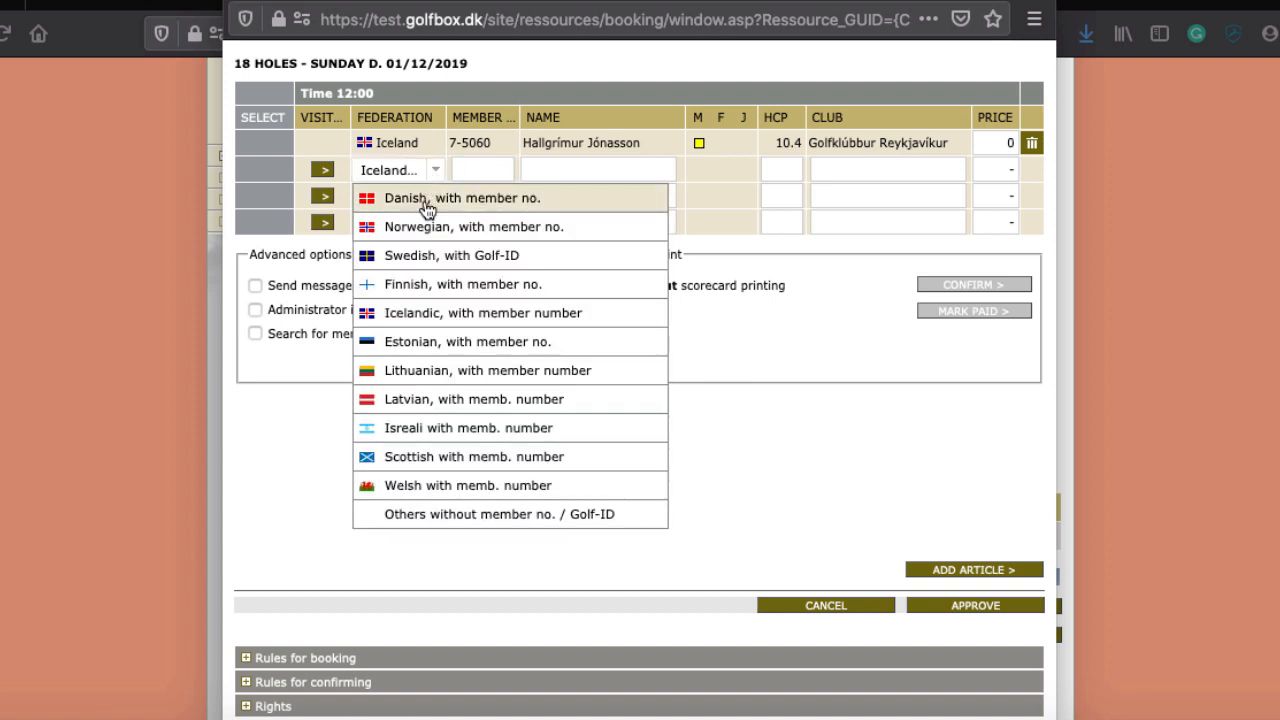
{"action": "left_click", "coordinate": [430, 198]}
Step: Look up the Danish visitor by member number and enable messages to playing partners
{"action": "type", "text": "16-4"}
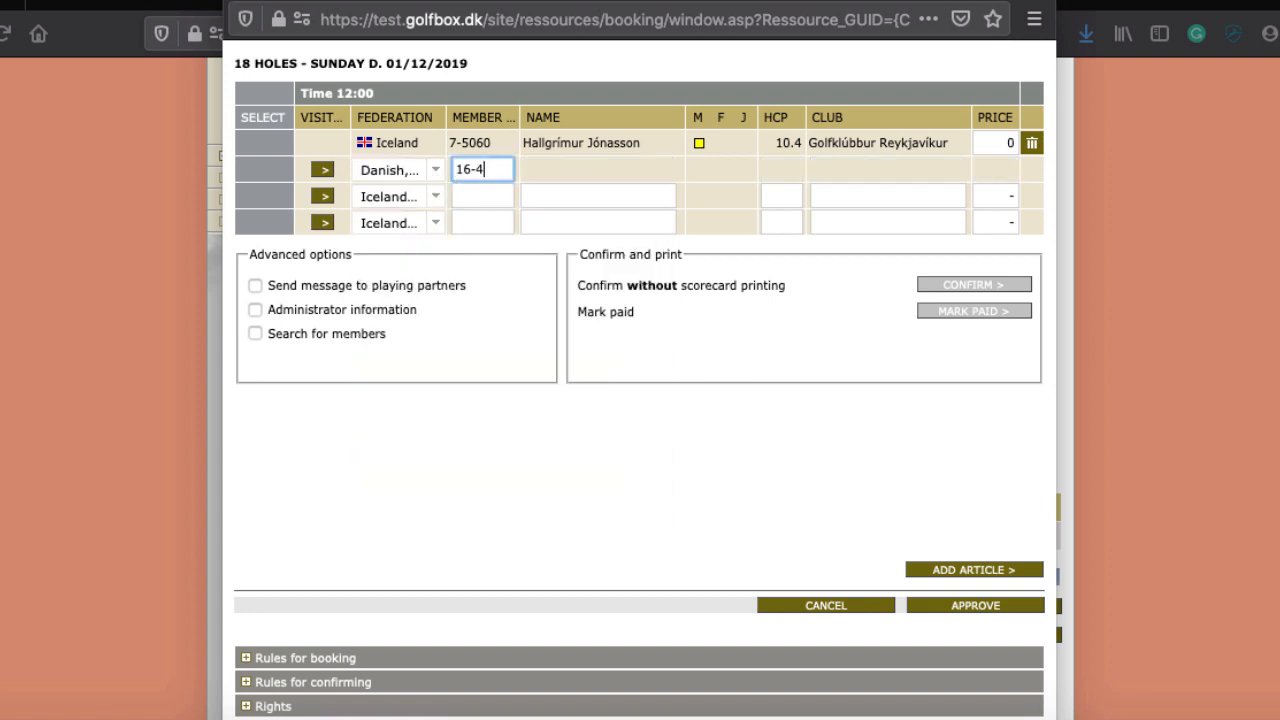
{"action": "key", "text": "BackSpace"}
{"action": "type", "text": "2"}
{"action": "key", "text": "BackSpace"}
{"action": "type", "text": "3425"}
{"action": "left_click", "coordinate": [255, 333]}
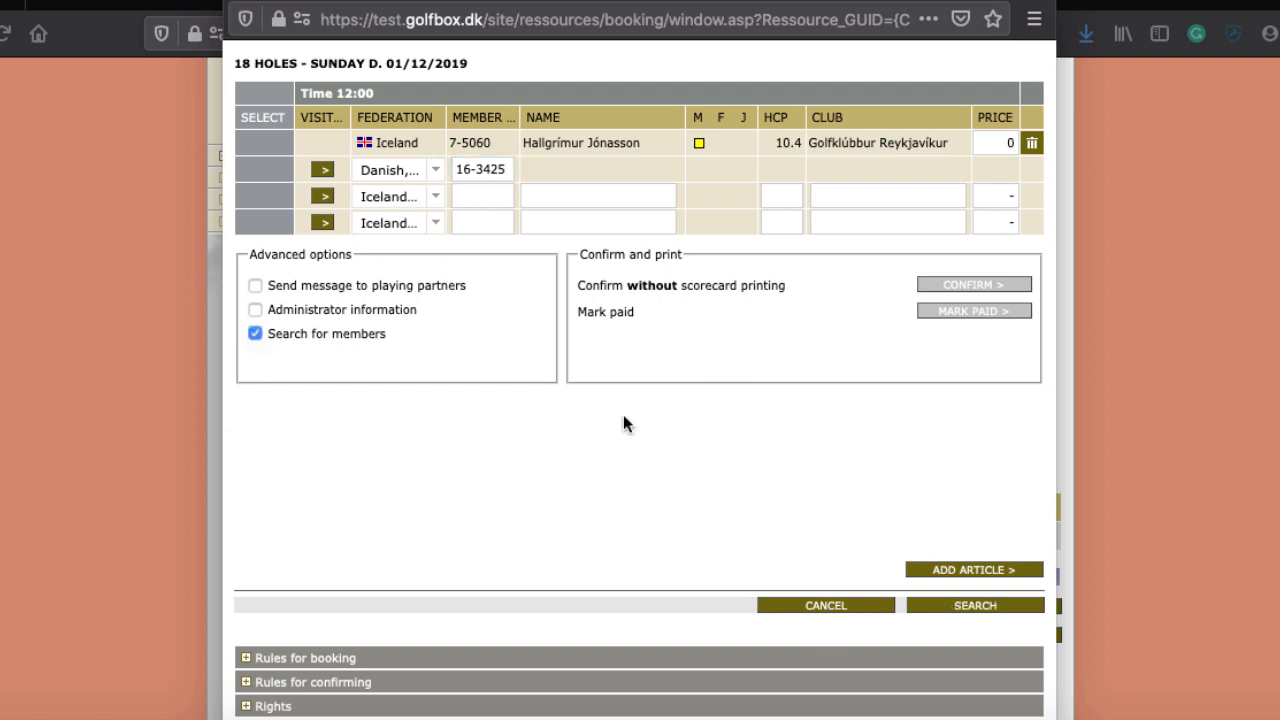
{"action": "left_click", "coordinate": [1000, 605]}
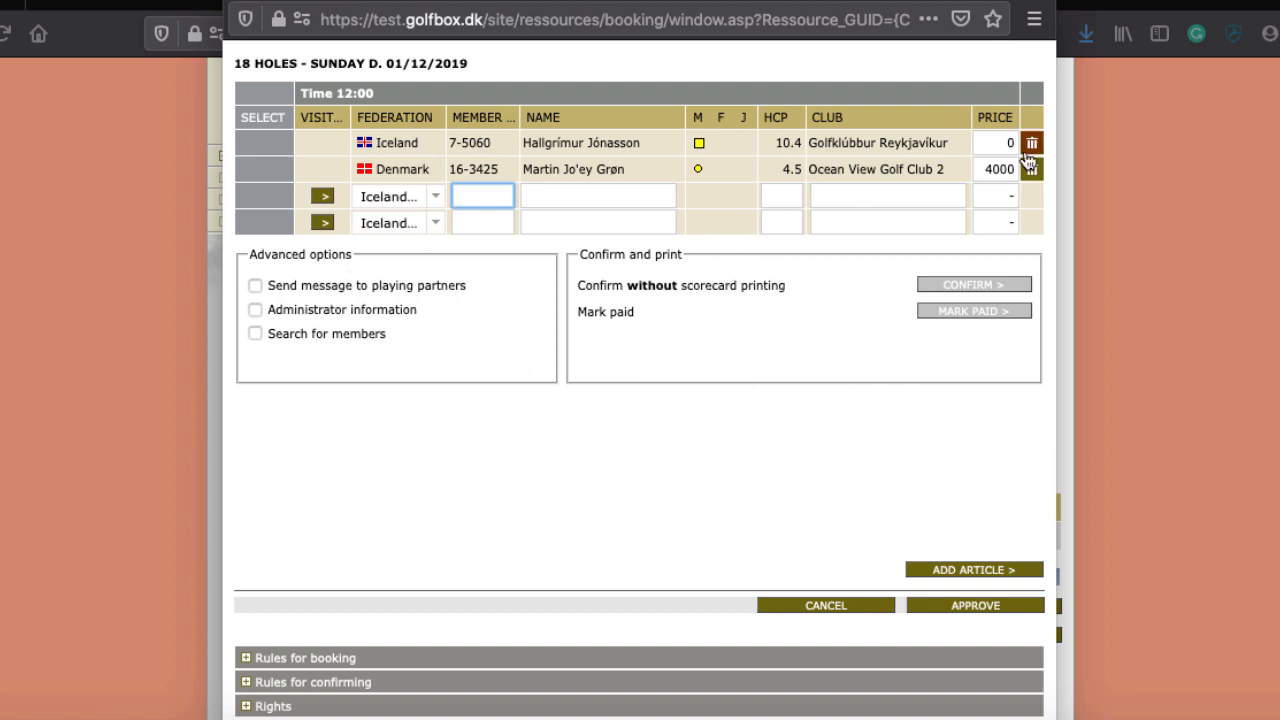
{"action": "left_click", "coordinate": [255, 286]}
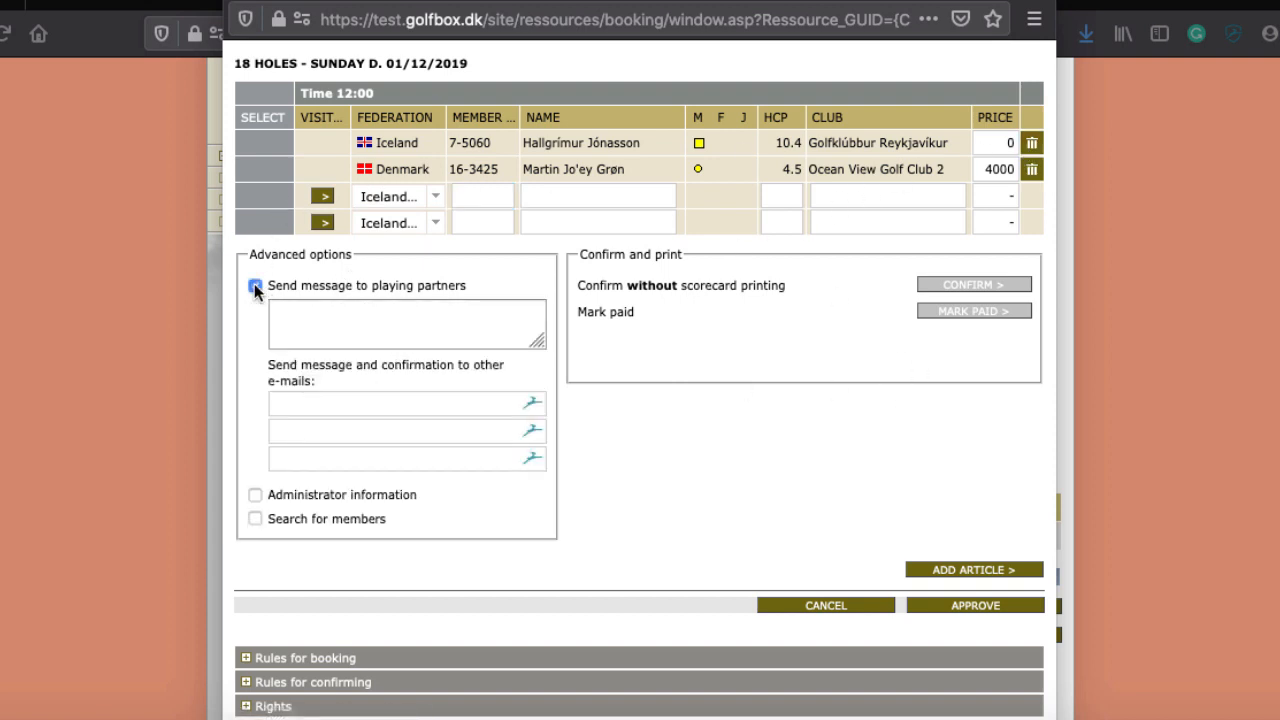
{"action": "left_click", "coordinate": [383, 340]}
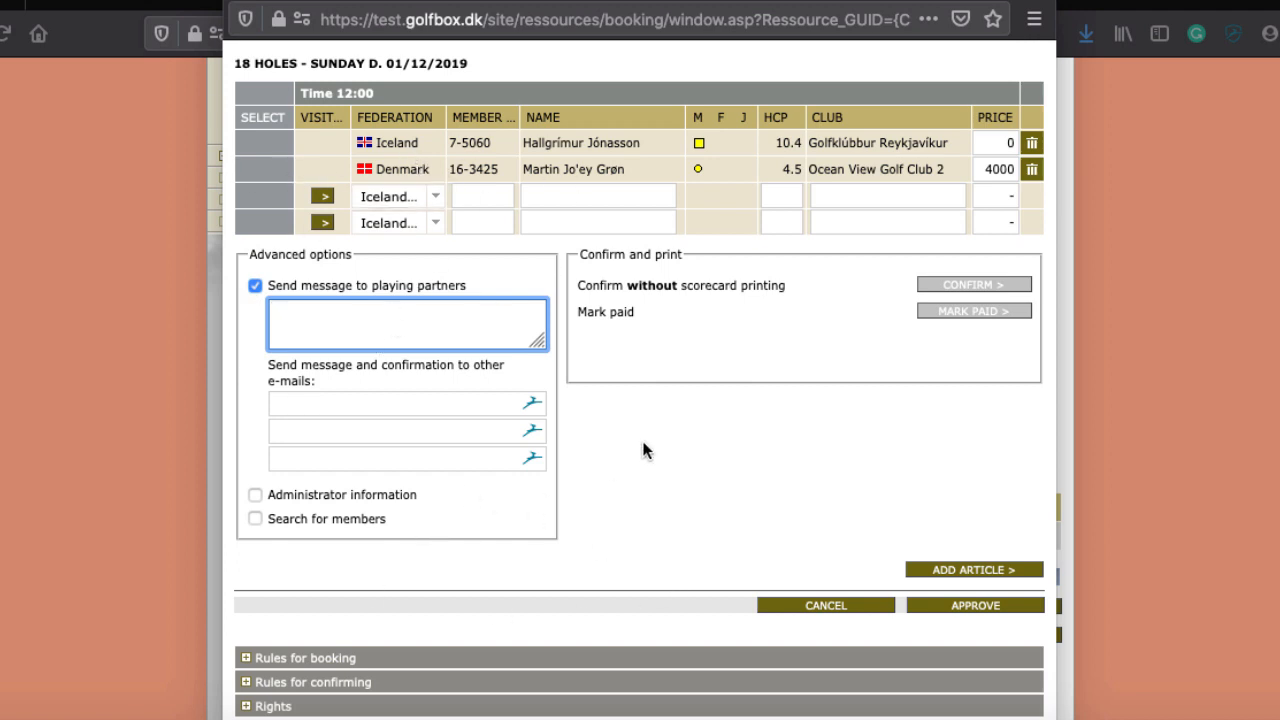
Step: Dismiss the e-mail recipient suggestions and turn off messaging to playing partners
{"action": "left_click", "coordinate": [326, 403]}
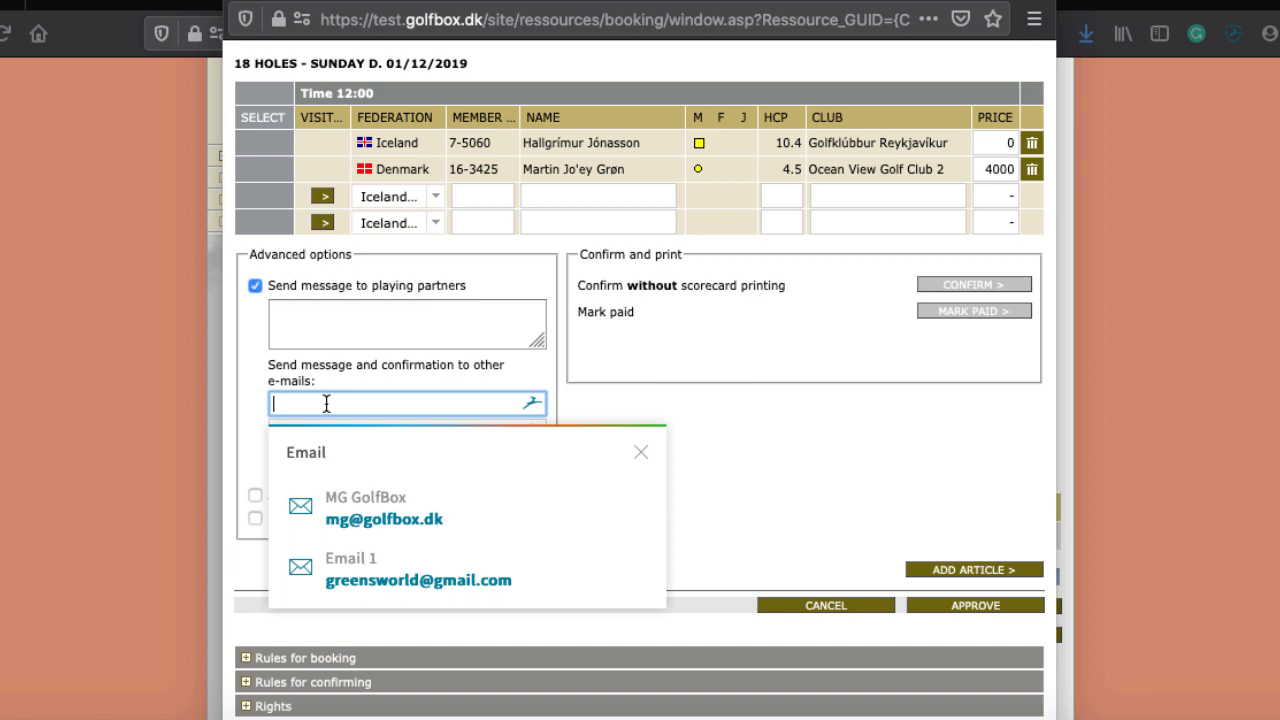
{"action": "left_click", "coordinate": [652, 449]}
{"action": "left_click", "coordinate": [640, 452]}
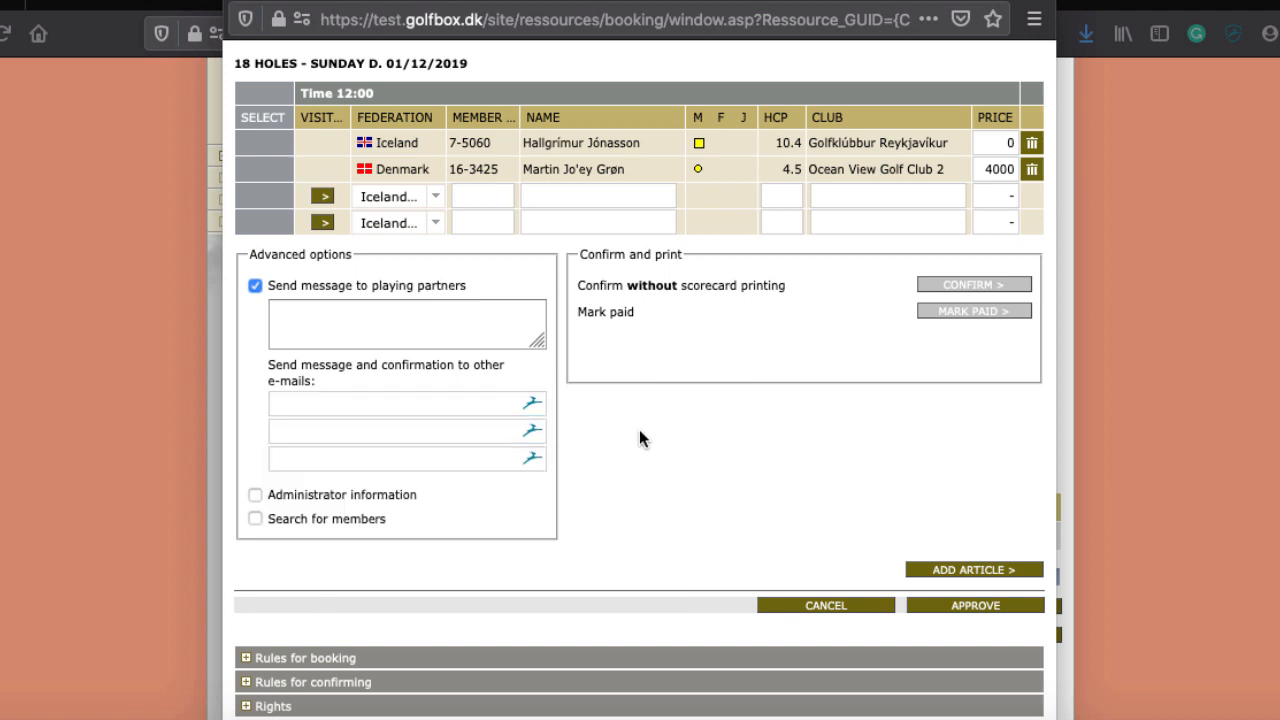
{"action": "left_click", "coordinate": [360, 403]}
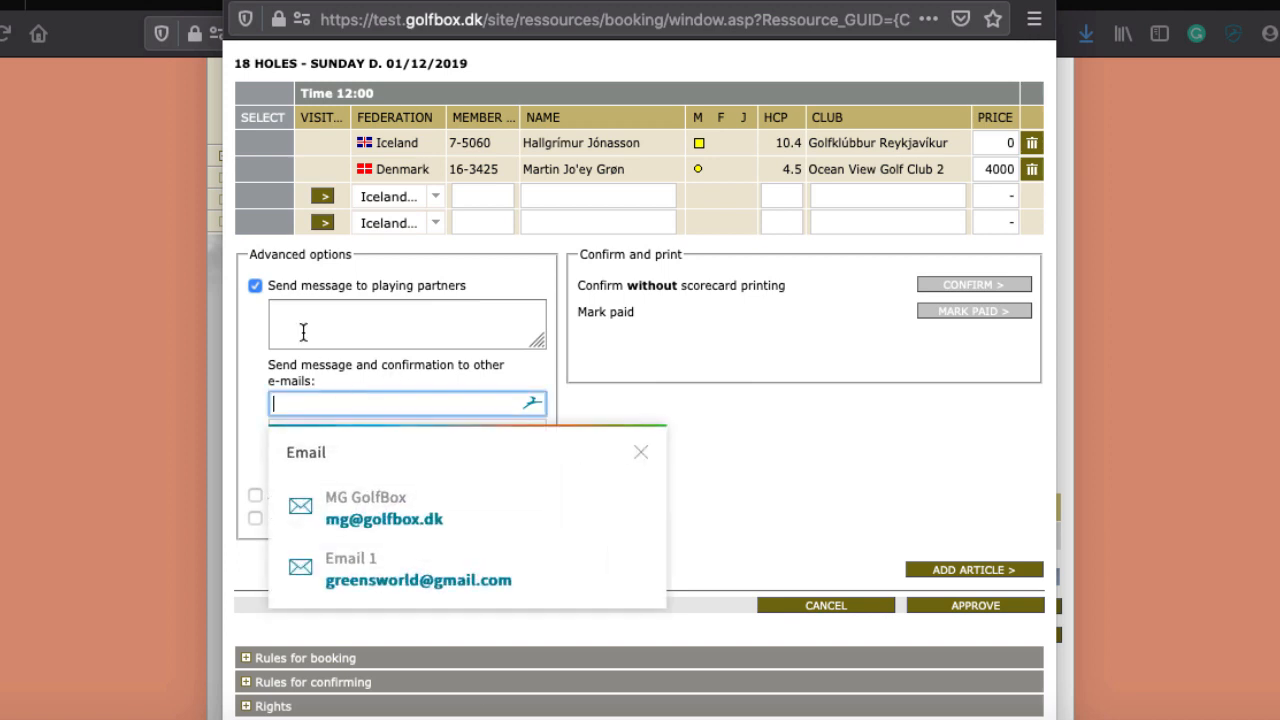
{"action": "left_click", "coordinate": [247, 295]}
{"action": "left_click", "coordinate": [254, 286]}
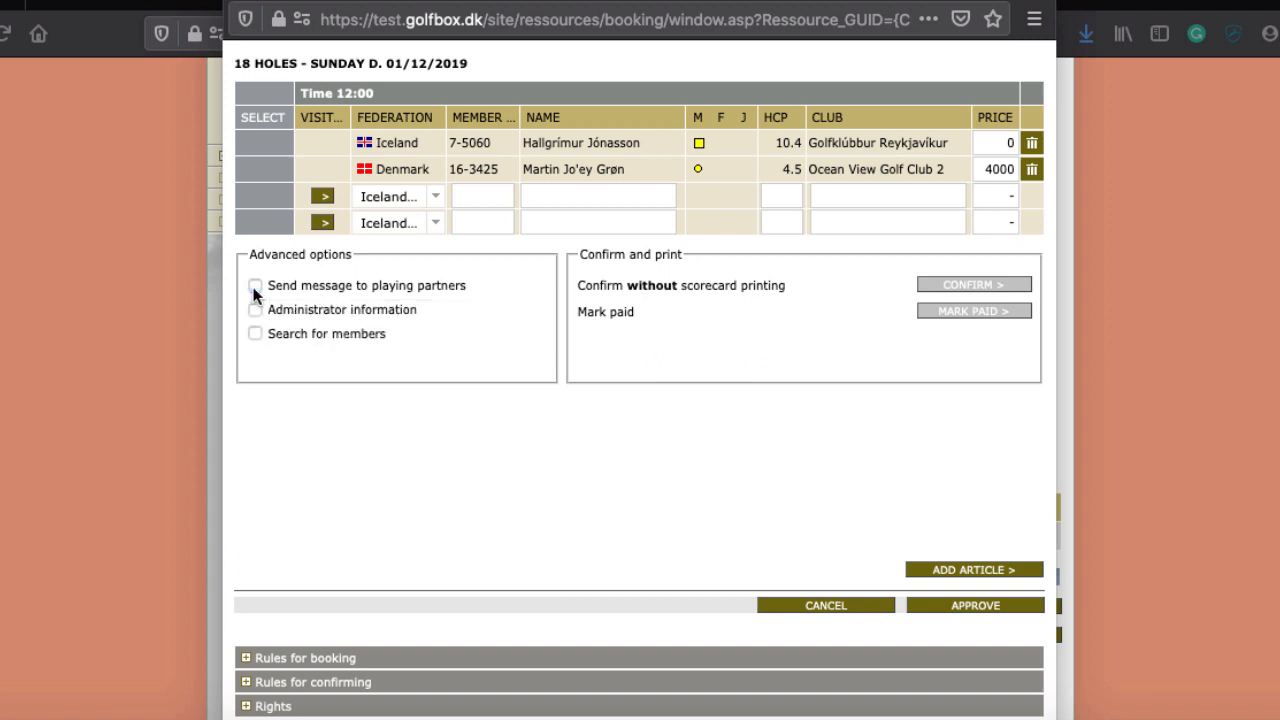
Step: Re-enter the Danish visitor's price, leaving it at 4000
{"action": "double_click", "coordinate": [992, 170]}
{"action": "type", "text": "200"}
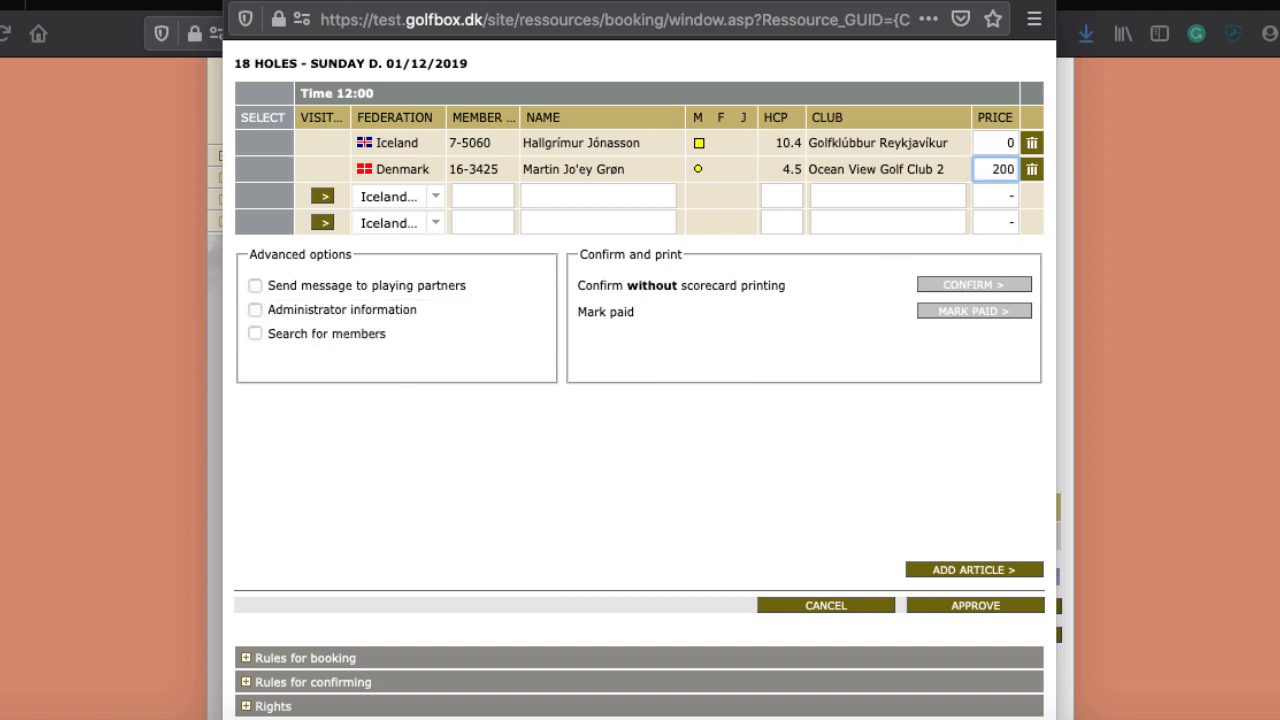
{"action": "type", "text": "0"}
{"action": "key", "text": "BackSpace"}
{"action": "key", "text": "BackSpace"}
{"action": "key", "text": "BackSpace"}
{"action": "key", "text": "BackSpace"}
{"action": "type", "text": "0"}
{"action": "key", "text": "BackSpace"}
{"action": "type", "text": "4000"}
Step: Enable Administrator information with a note that the Danish player is coming and must be chased
{"action": "left_click", "coordinate": [256, 308]}
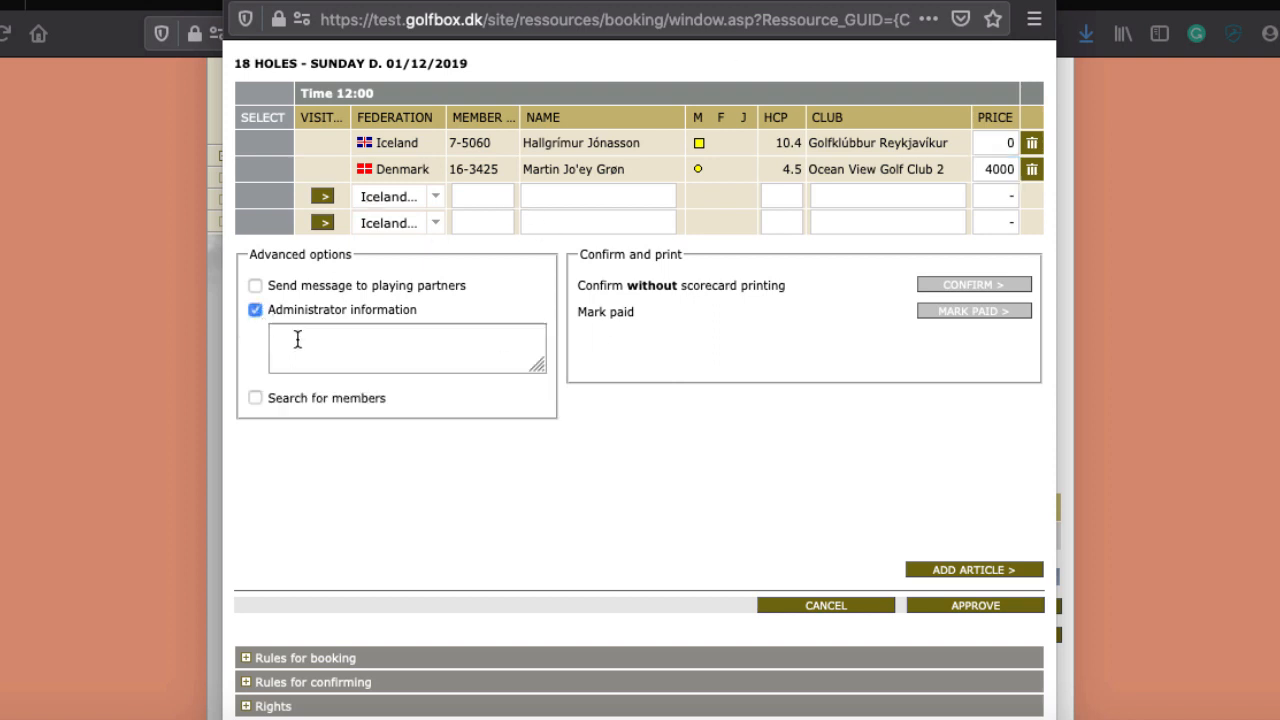
{"action": "left_click", "coordinate": [329, 350]}
{"action": "type", "text": "Mar"}
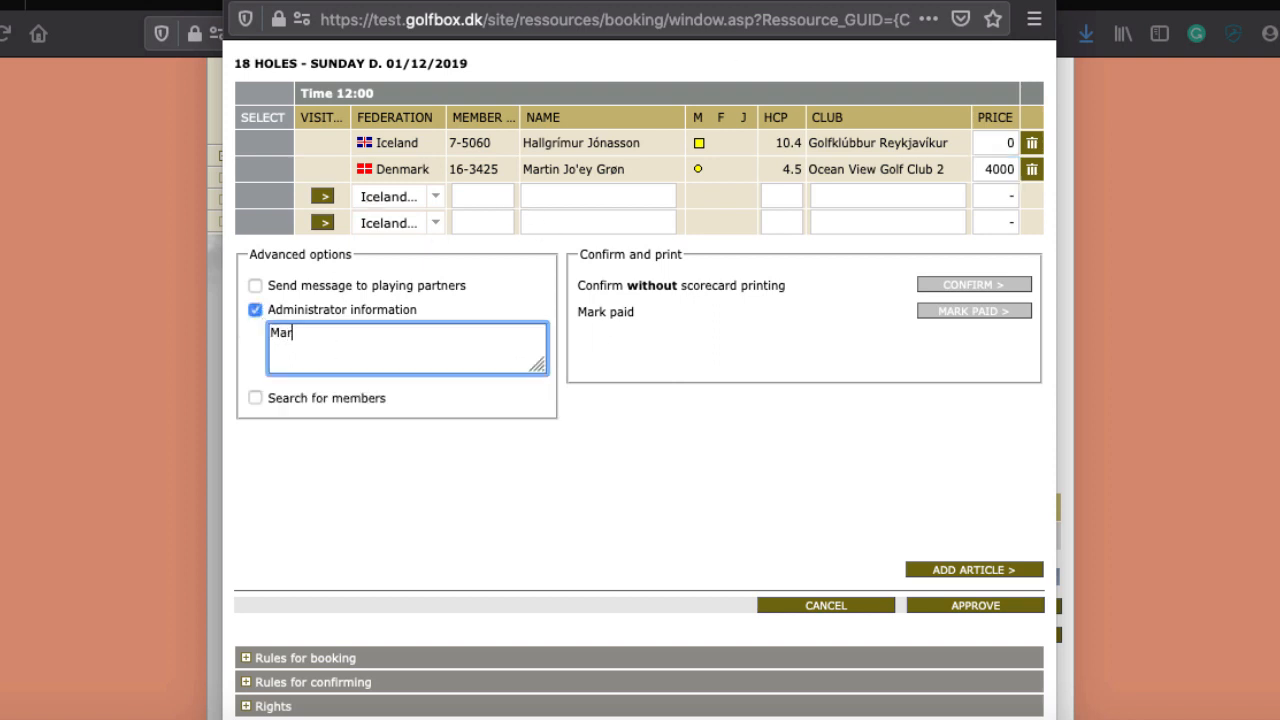
{"action": "type", "text": "itn is coming - make sure to ca"}
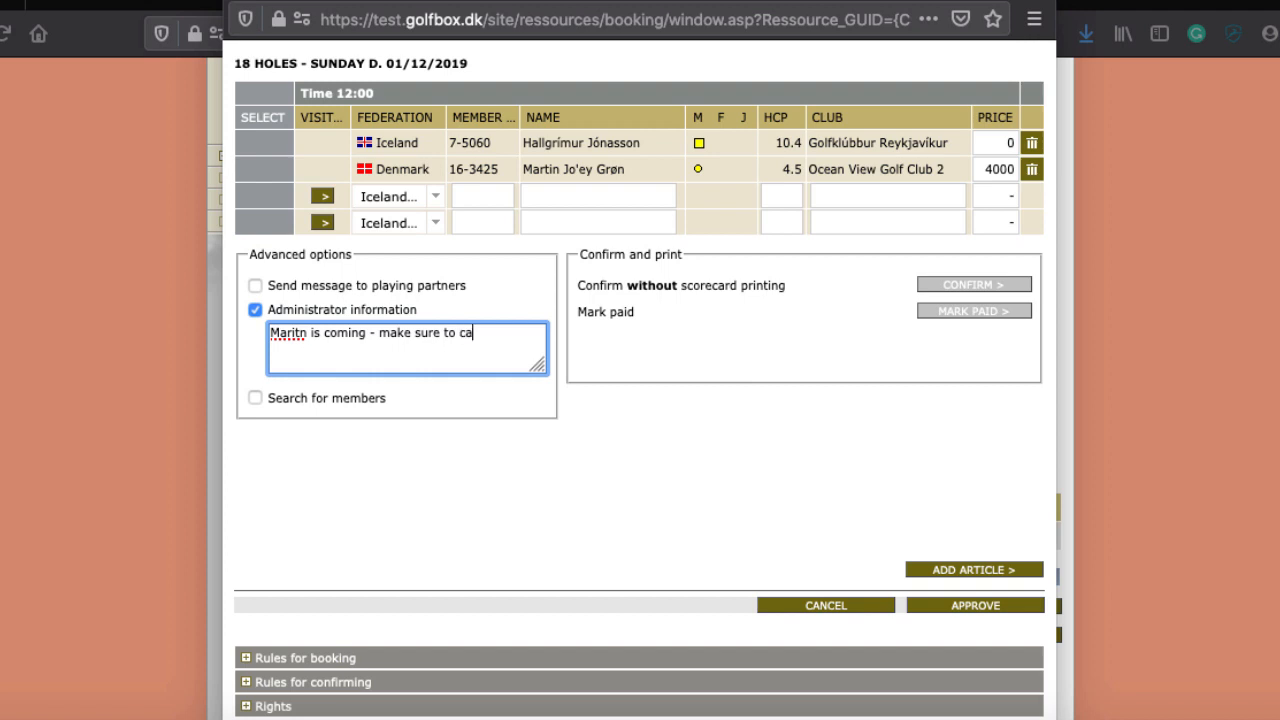
{"action": "key", "text": "BackSpace"}
{"action": "type", "text": "hase him"}
{"action": "left_click", "coordinate": [617, 488]}
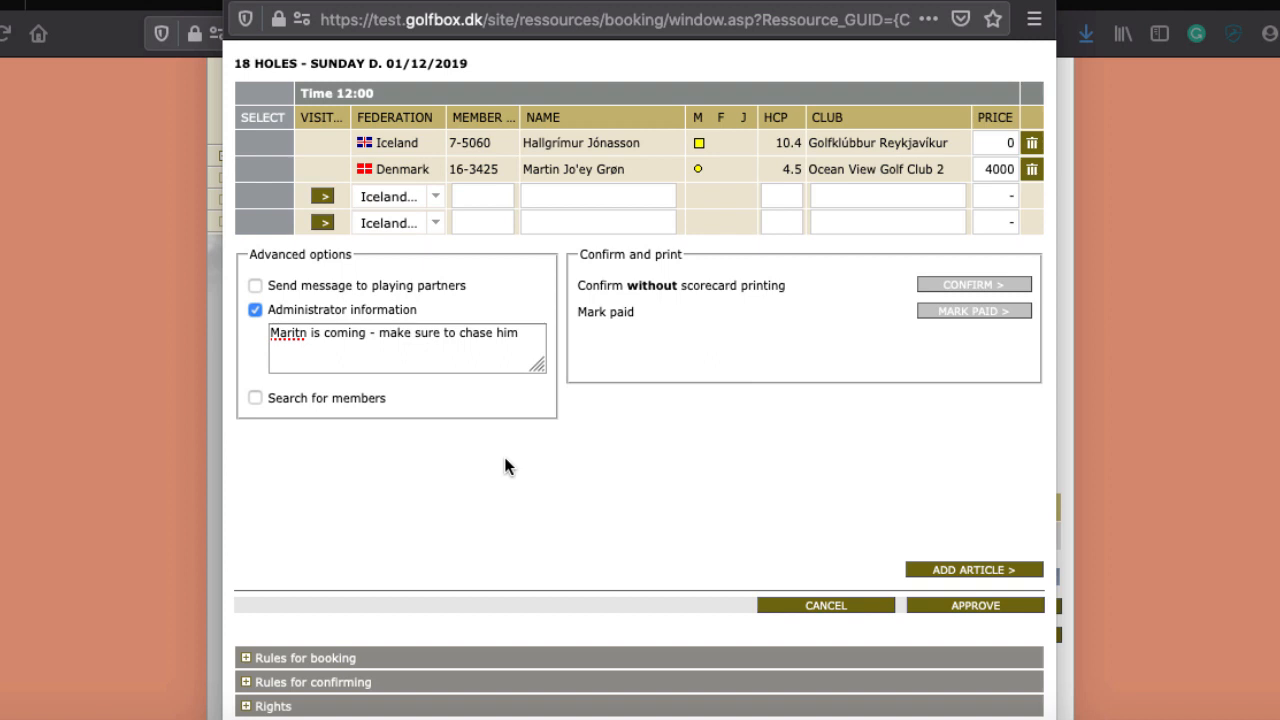
Step: Search club members by the third player's name instead of member number
{"action": "left_click", "coordinate": [488, 195]}
{"action": "type", "text": "Arnar"}
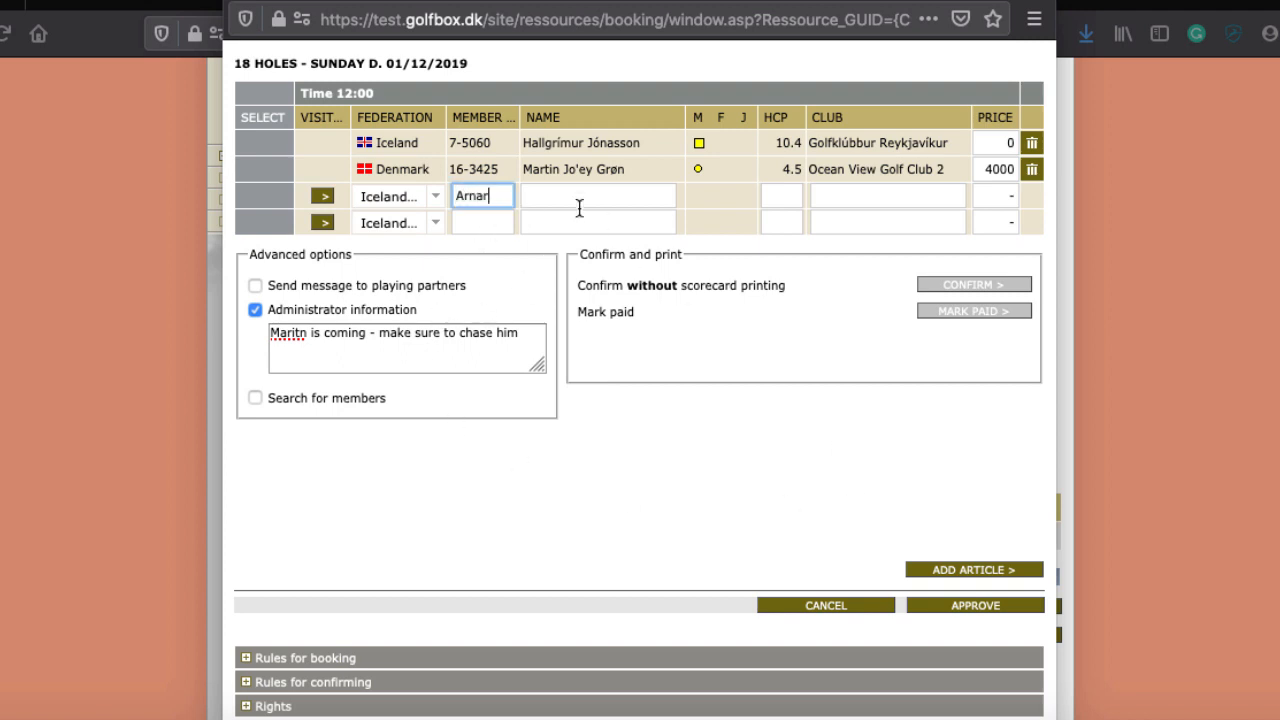
{"action": "double_click", "coordinate": [459, 195]}
{"action": "key", "text": "BackSpace"}
{"action": "left_click", "coordinate": [557, 197]}
{"action": "type", "text": "Arna"}
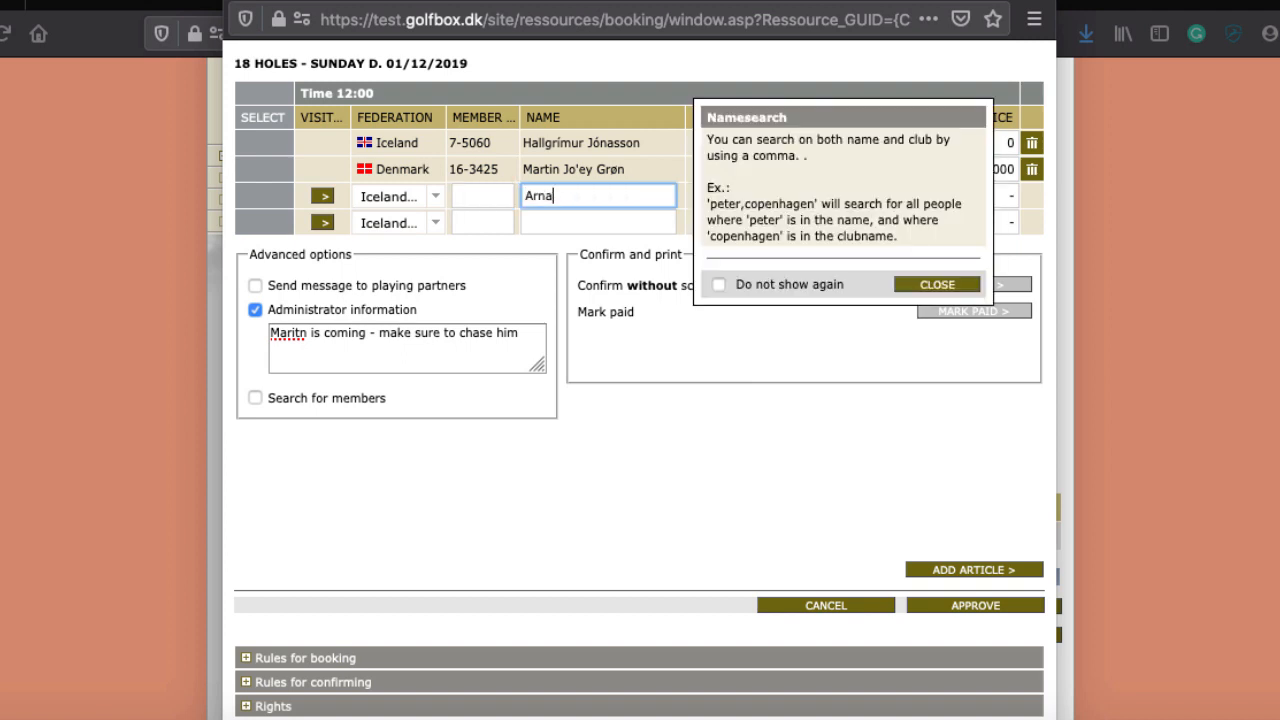
{"action": "type", "text": "r"}
{"action": "left_click", "coordinate": [910, 288]}
{"action": "left_click", "coordinate": [255, 398]}
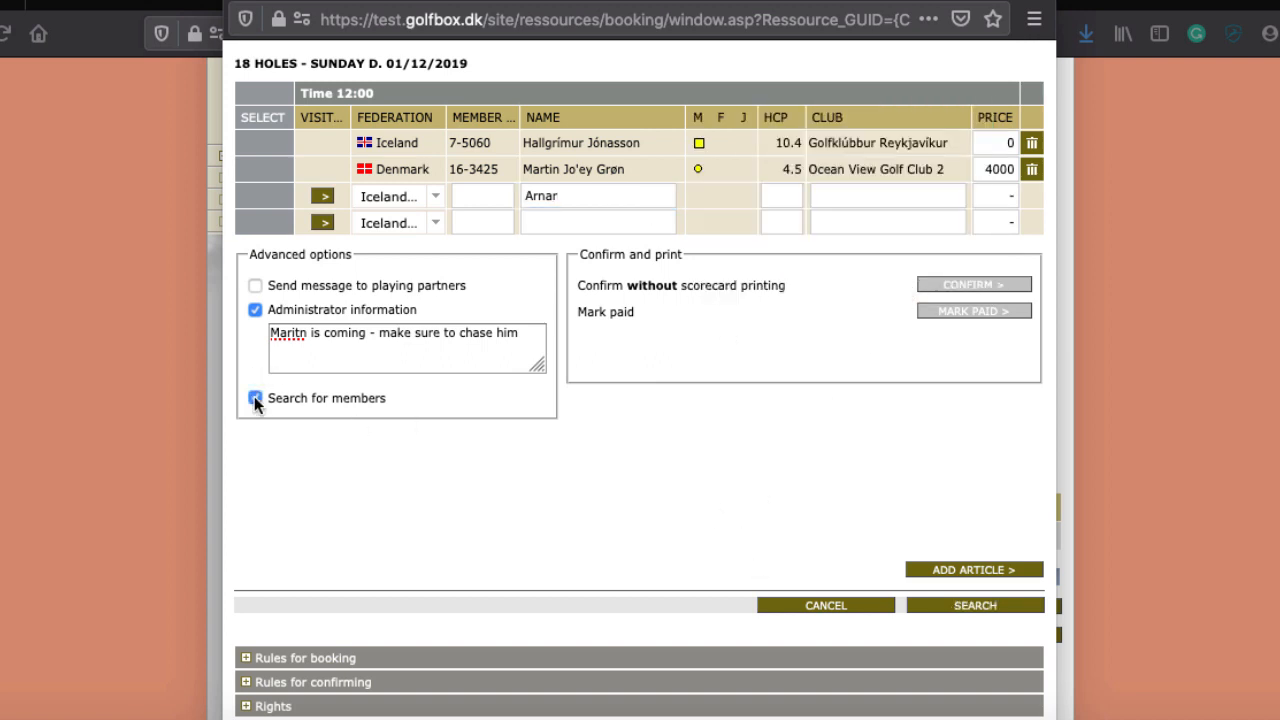
{"action": "left_click", "coordinate": [975, 605]}
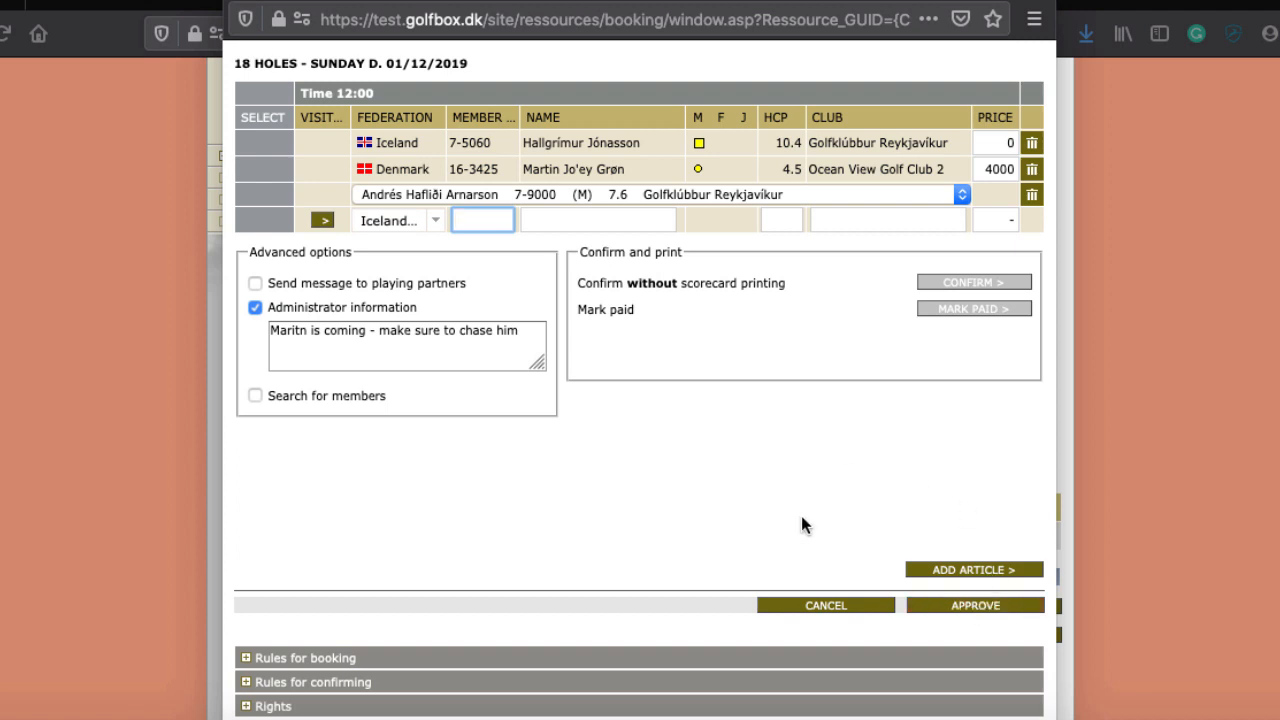
Step: Pick the third player from the full match list and approve the 12:00 booking
{"action": "left_click", "coordinate": [414, 194]}
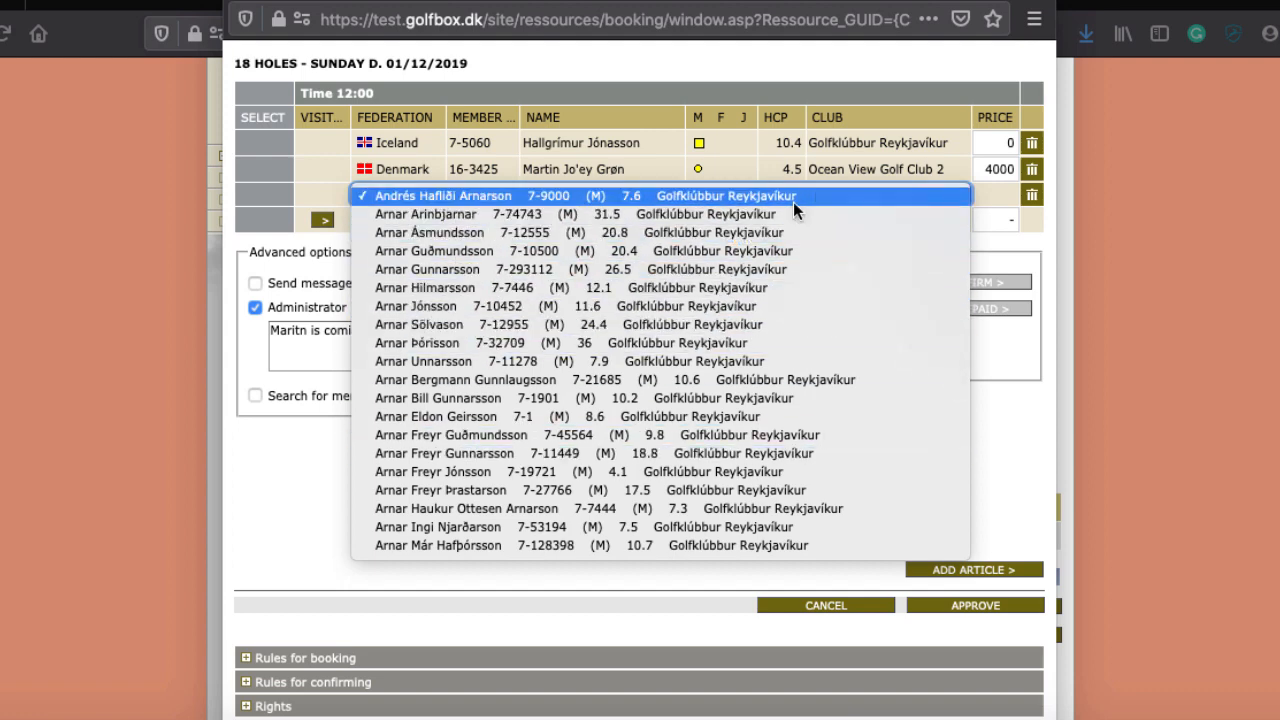
{"action": "scroll", "coordinate": [827, 390], "scroll_direction": "down", "scroll_amount": 7}
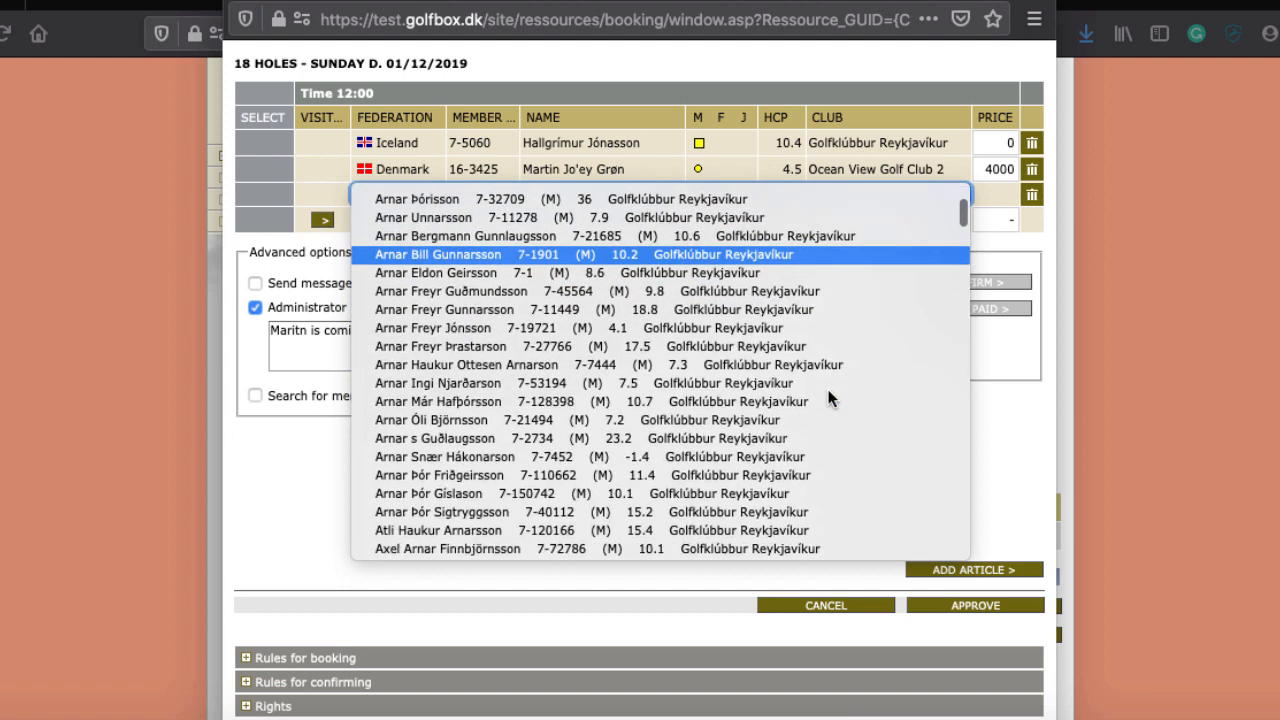
{"action": "scroll", "coordinate": [827, 388], "scroll_direction": "down", "scroll_amount": 9}
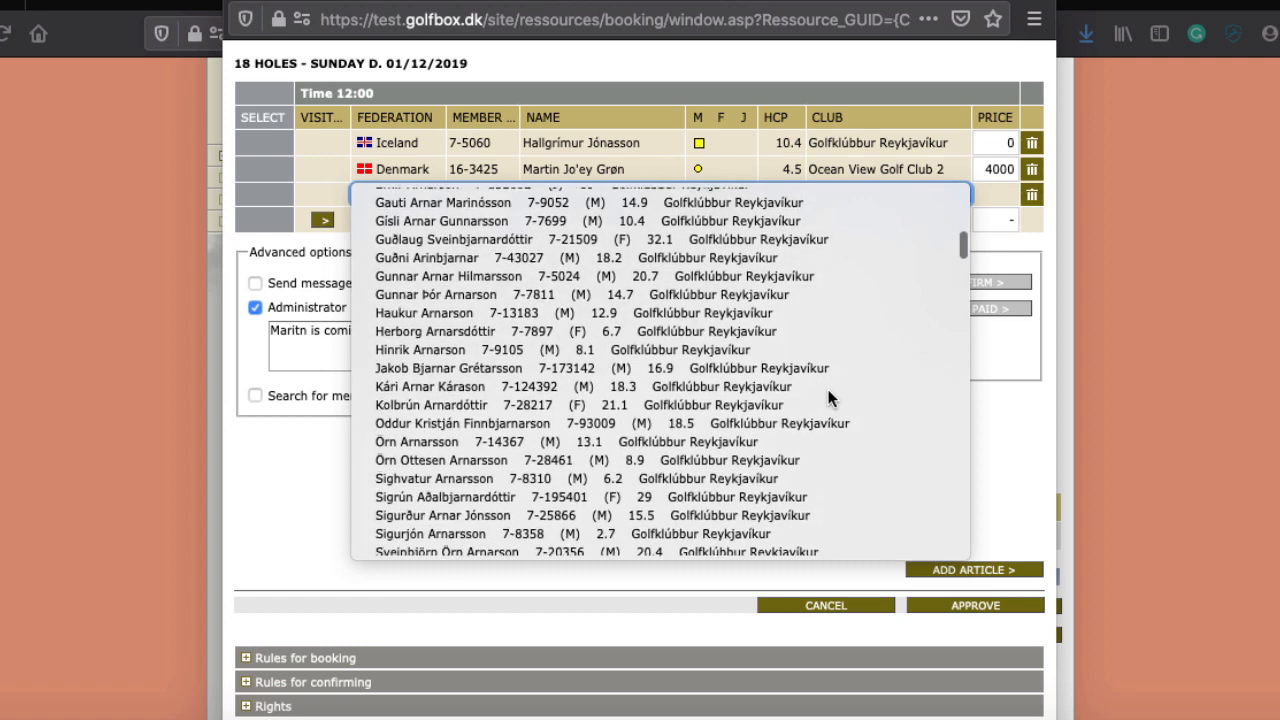
{"action": "scroll", "coordinate": [828, 389], "scroll_direction": "down", "scroll_amount": 2}
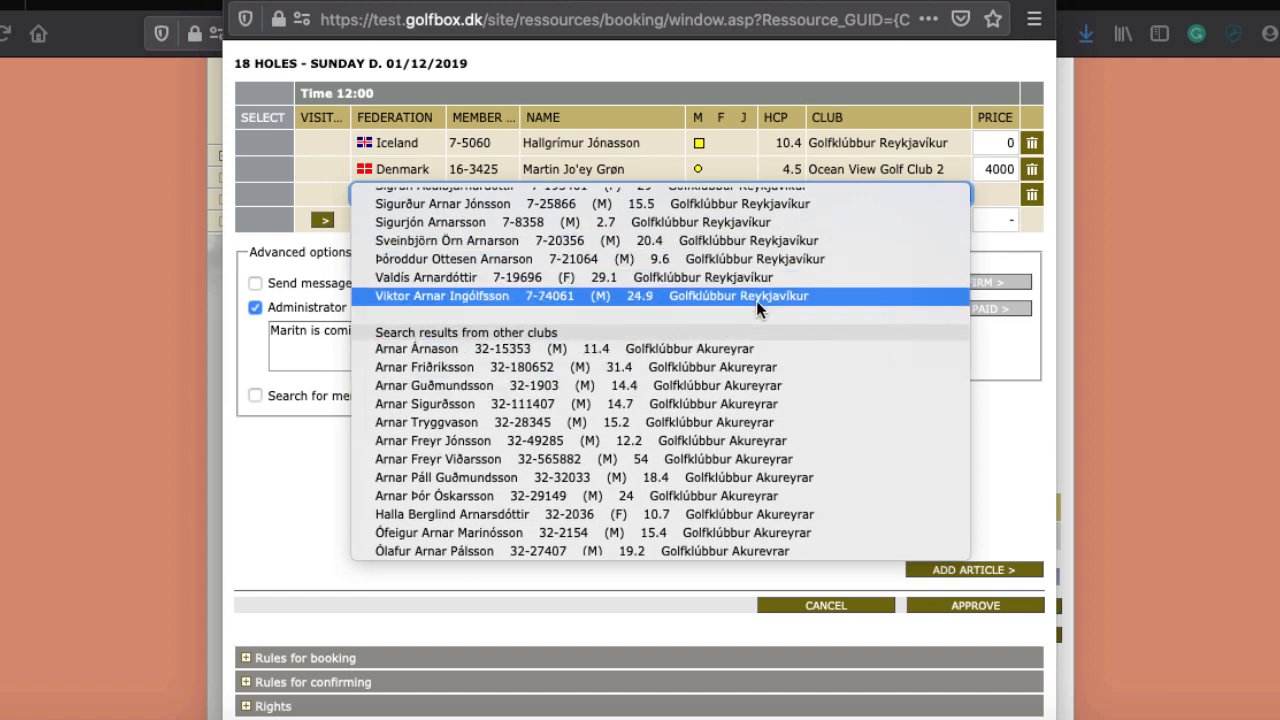
{"action": "scroll", "coordinate": [476, 364], "scroll_direction": "down", "scroll_amount": 5}
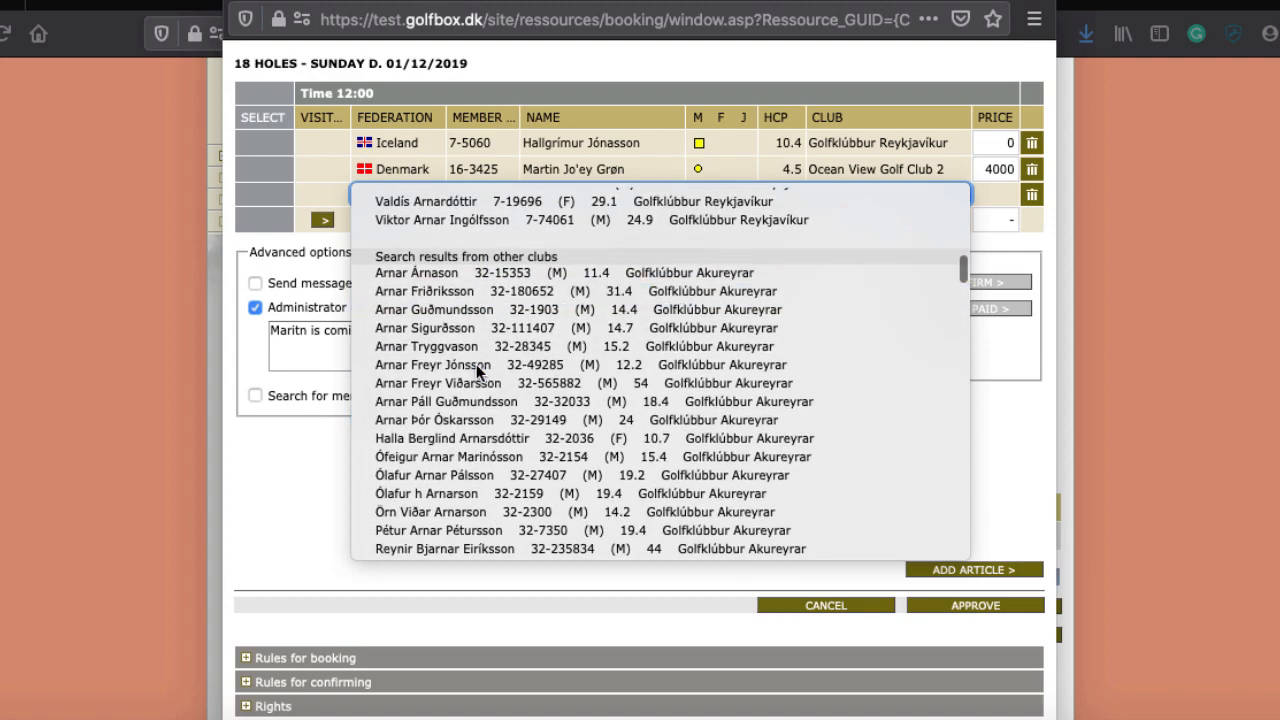
{"action": "scroll", "coordinate": [476, 364], "scroll_direction": "down", "scroll_amount": 15}
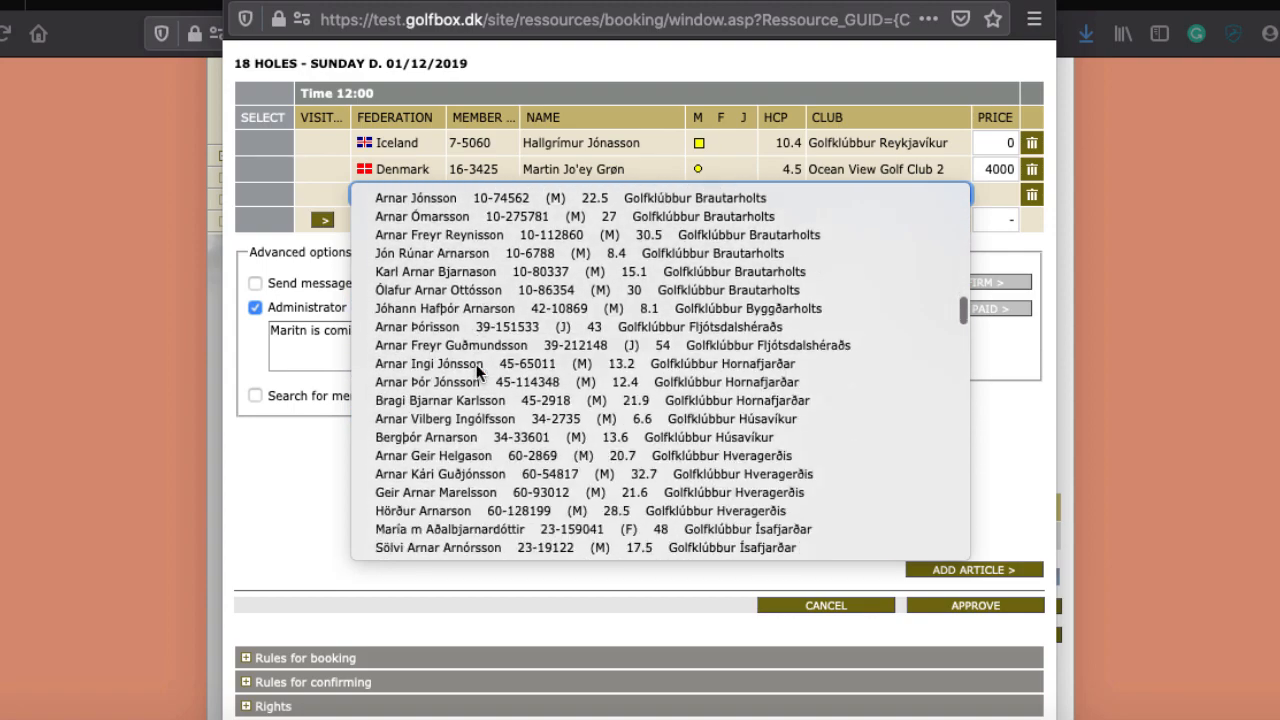
{"action": "scroll", "coordinate": [476, 364], "scroll_direction": "down", "scroll_amount": 15}
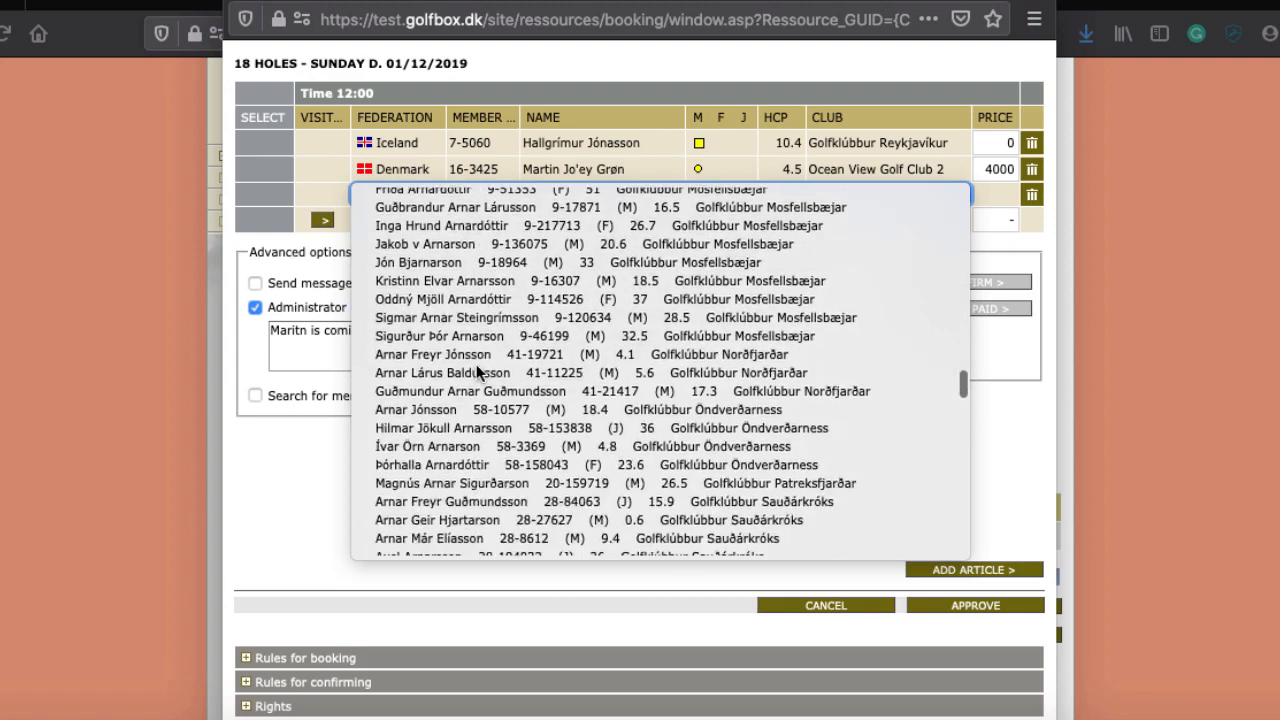
{"action": "scroll", "coordinate": [476, 364], "scroll_direction": "down", "scroll_amount": 15}
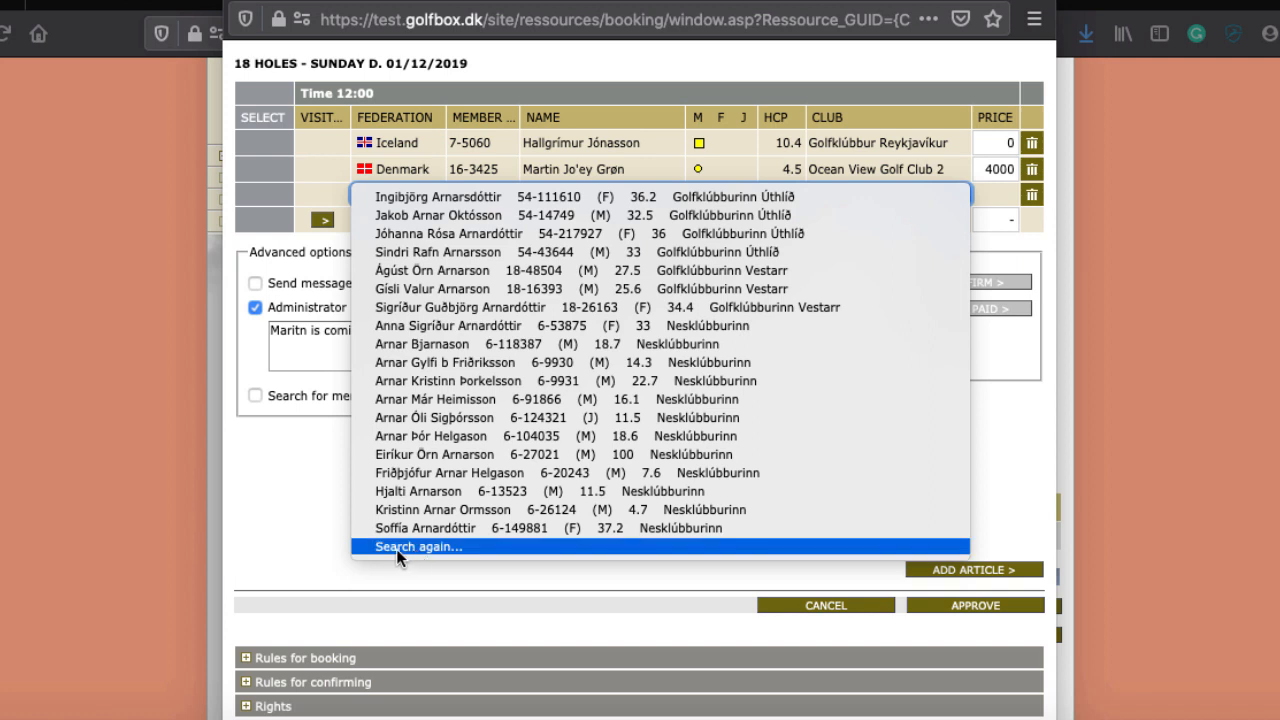
{"action": "left_click", "coordinate": [404, 583]}
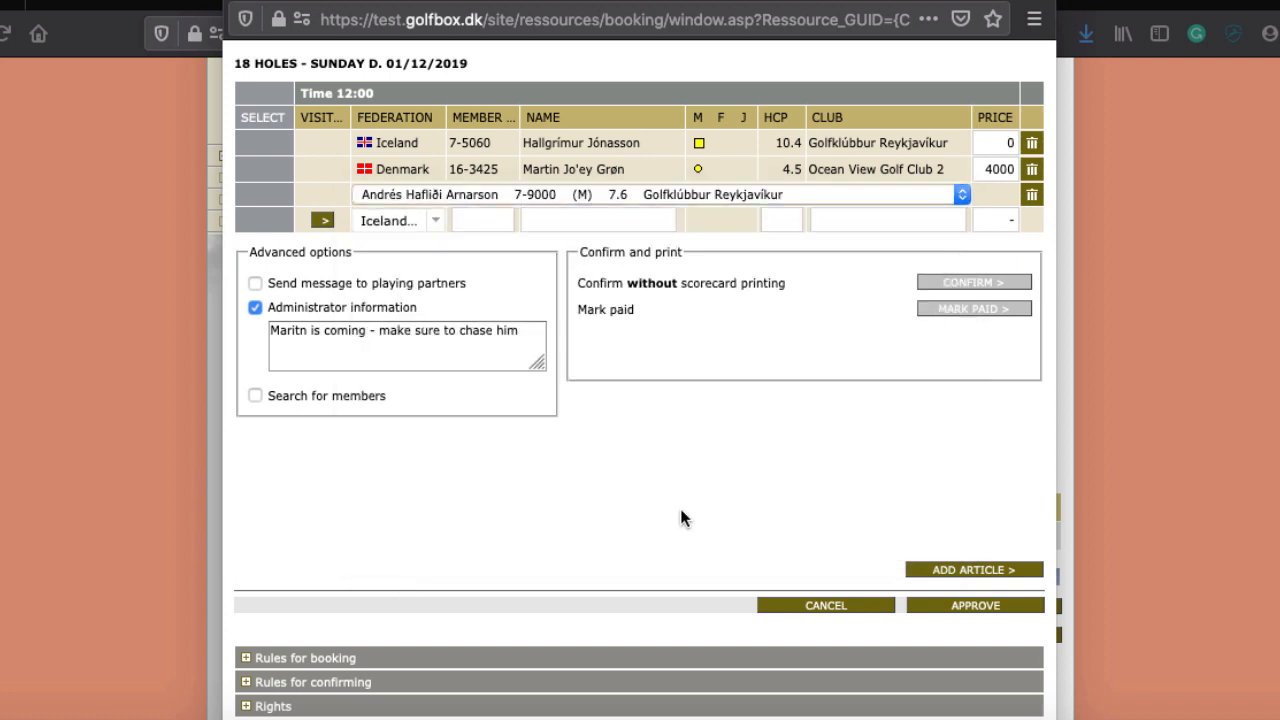
{"action": "left_click", "coordinate": [1007, 608]}
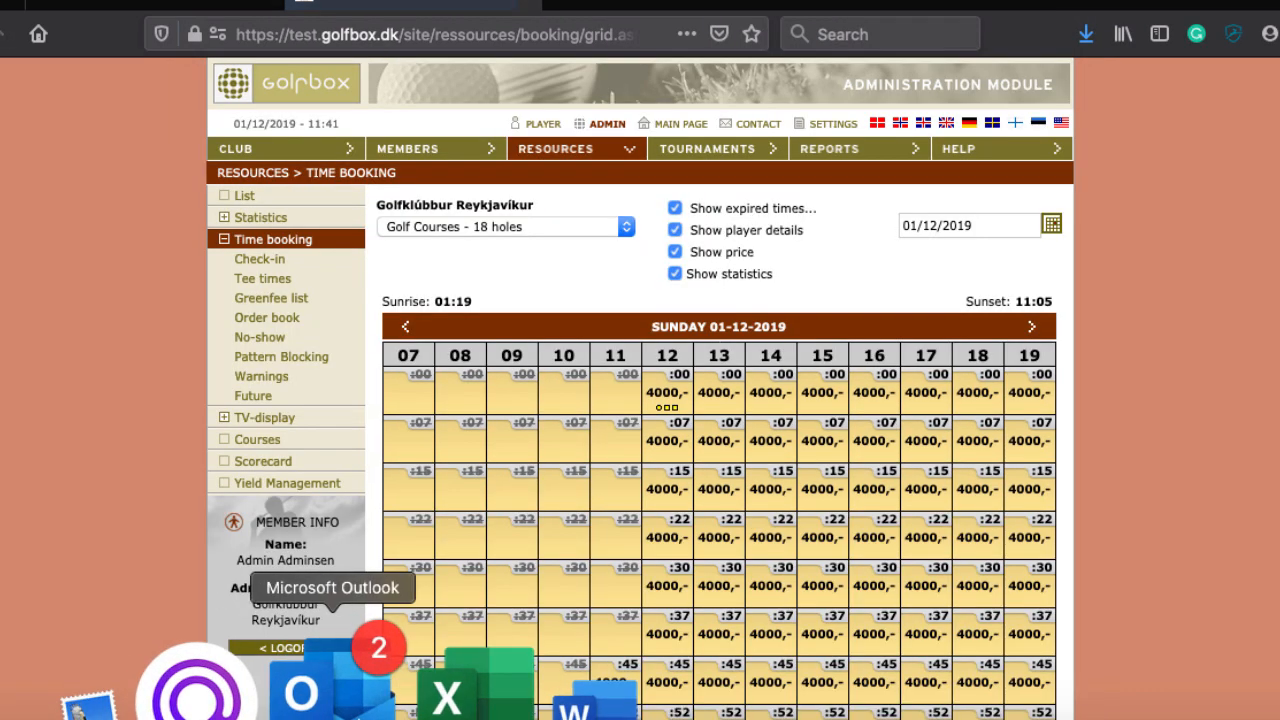
Step: In Outlook's info mailbox, read the 'Booking of tee time' confirmation, then return to GolfBox
{"action": "left_click", "coordinate": [340, 680]}
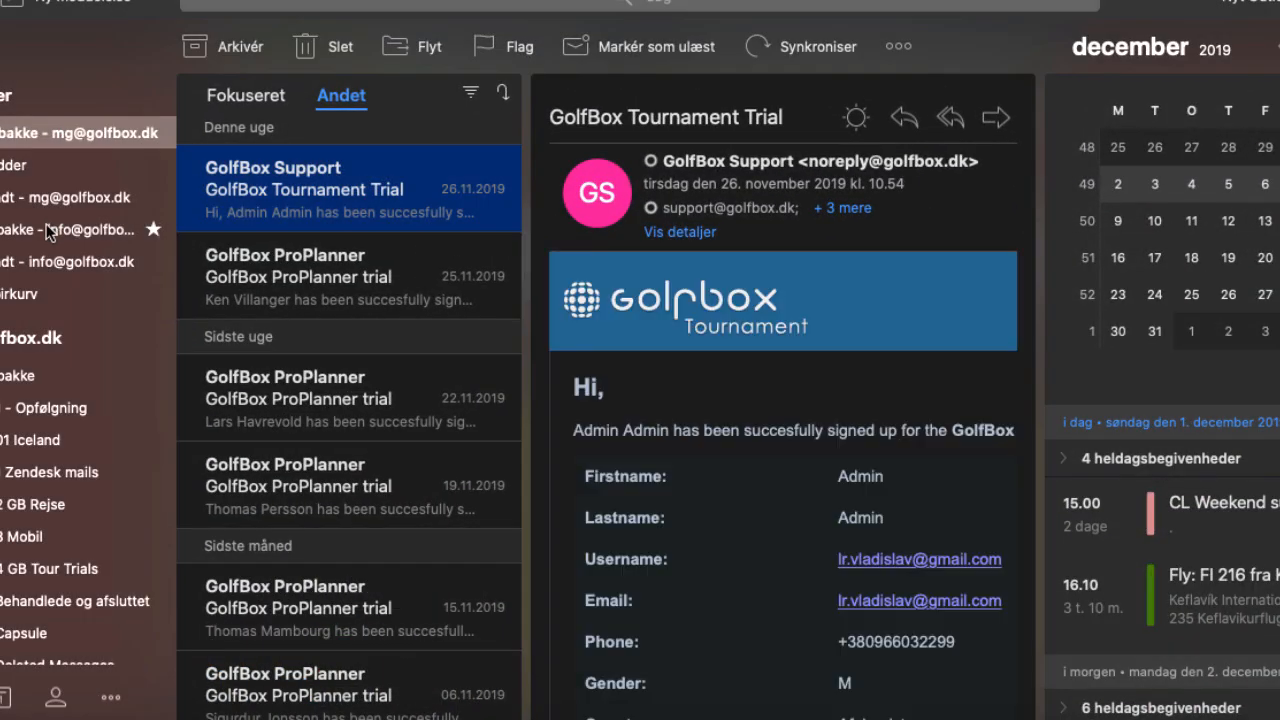
{"action": "left_click", "coordinate": [47, 231]}
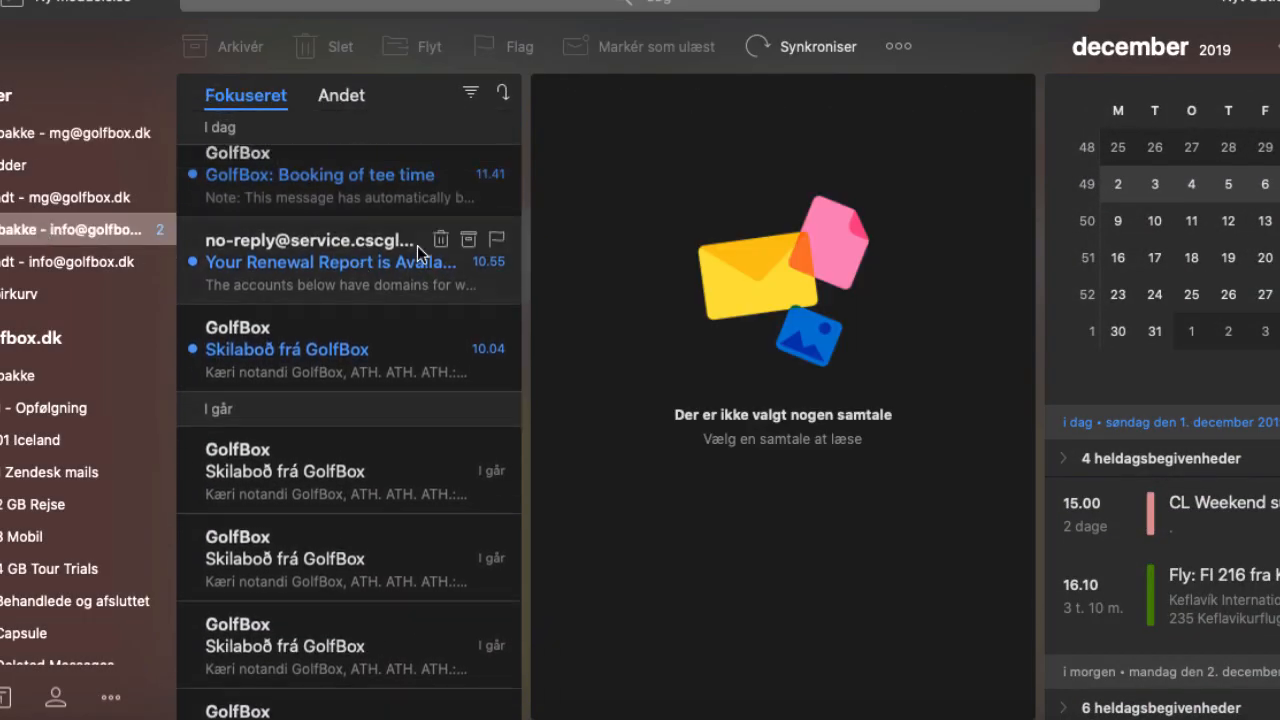
{"action": "left_click", "coordinate": [333, 195]}
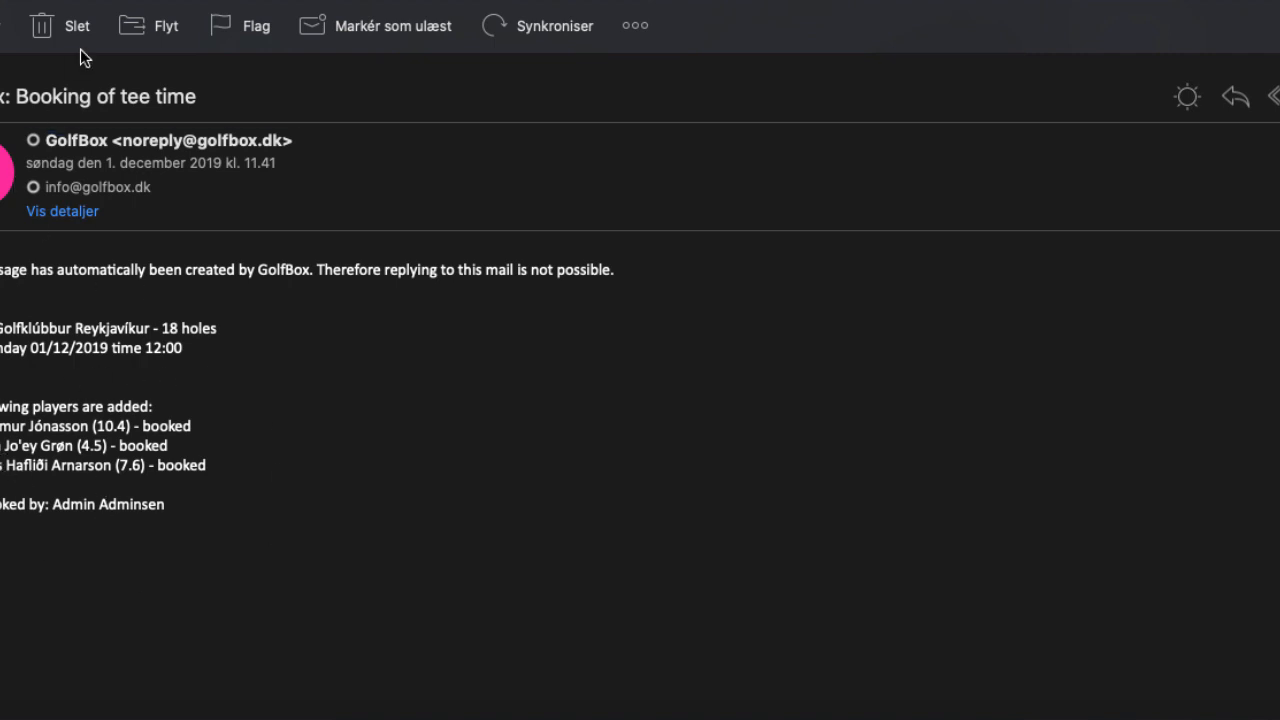
{"action": "left_click_drag", "start_coordinate": [86, 0], "coordinate": [177, 0]}
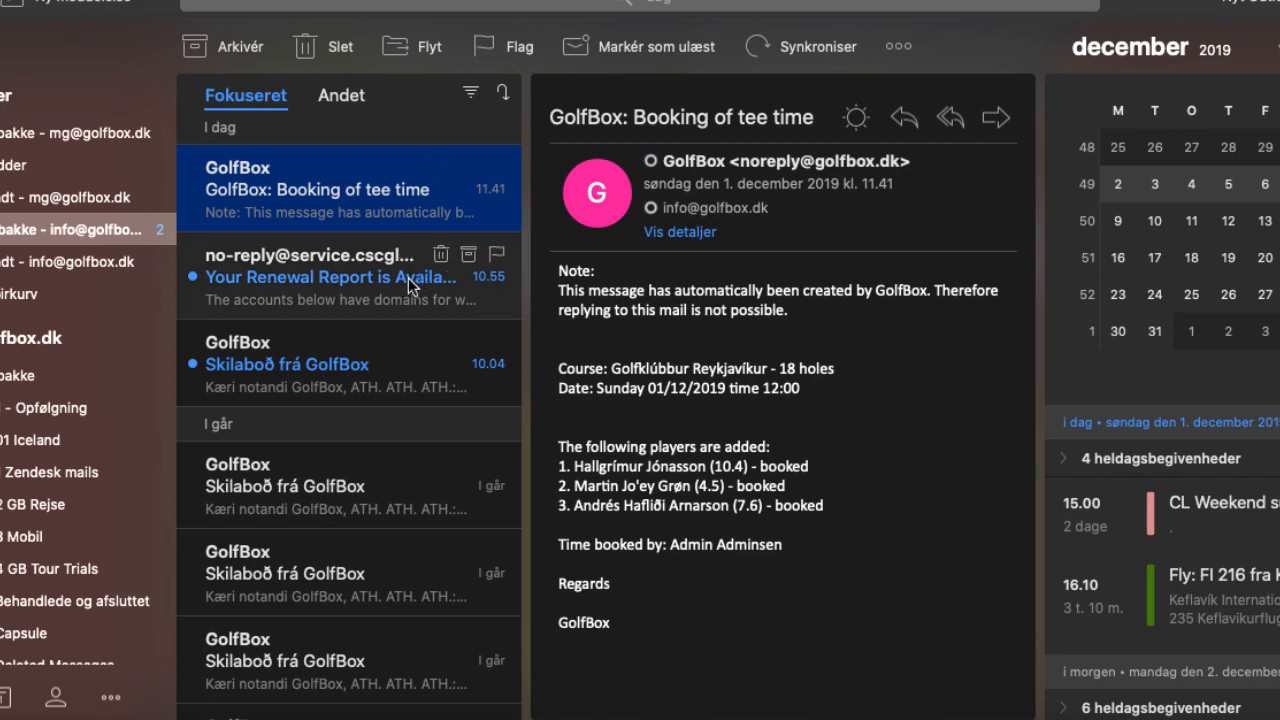
{"action": "key", "text": "super+Tab"}
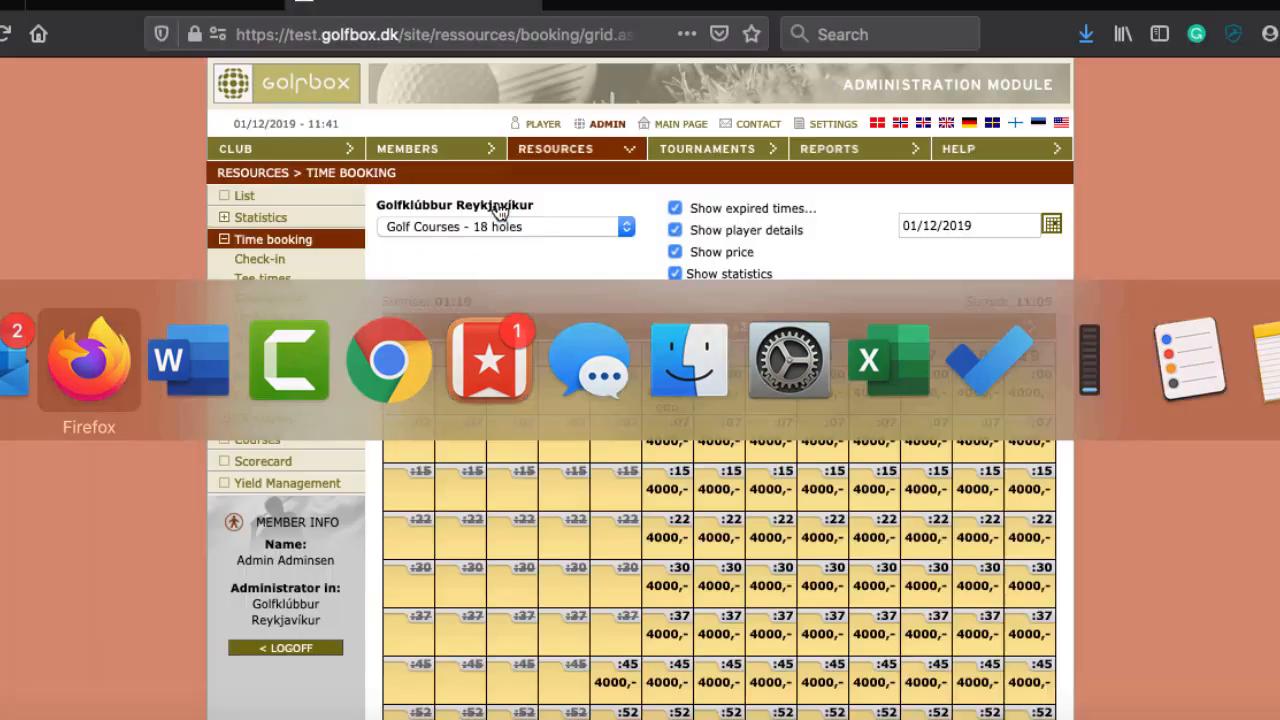
Step: Pick 14 December 2019 in the date calendar to load that Saturday's tee-time grid
{"action": "scroll", "coordinate": [1163, 374], "scroll_direction": "down", "scroll_amount": 4}
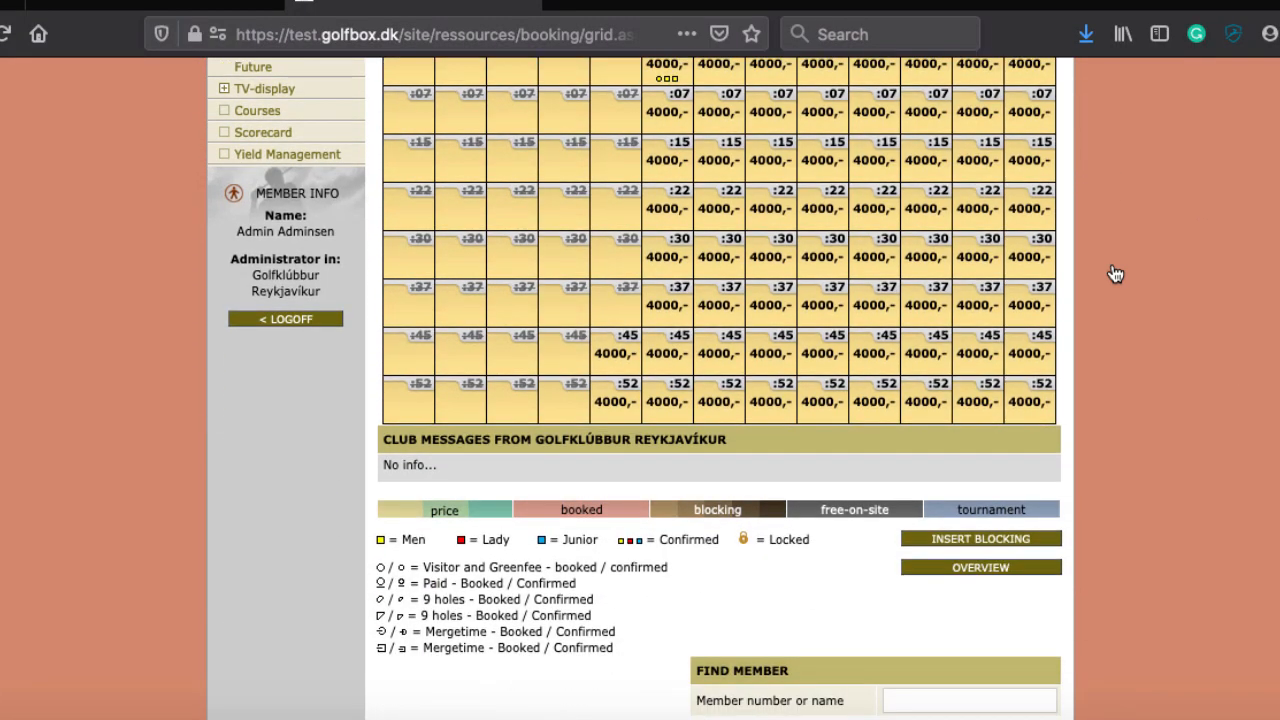
{"action": "scroll", "coordinate": [1114, 274], "scroll_direction": "up", "scroll_amount": 1}
{"action": "scroll", "coordinate": [662, 150], "scroll_direction": "up", "scroll_amount": 1}
{"action": "mouse_move", "coordinate": [668, 160]}
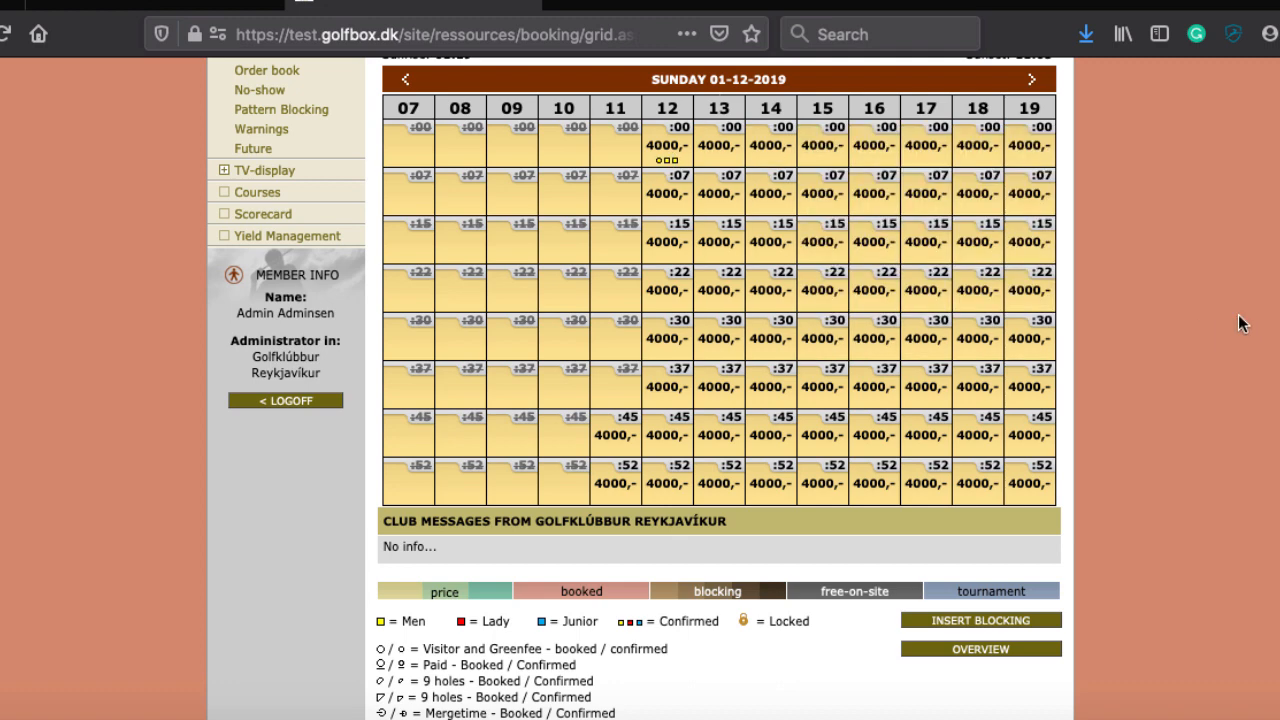
{"action": "scroll", "coordinate": [790, 175], "scroll_direction": "up", "scroll_amount": 4}
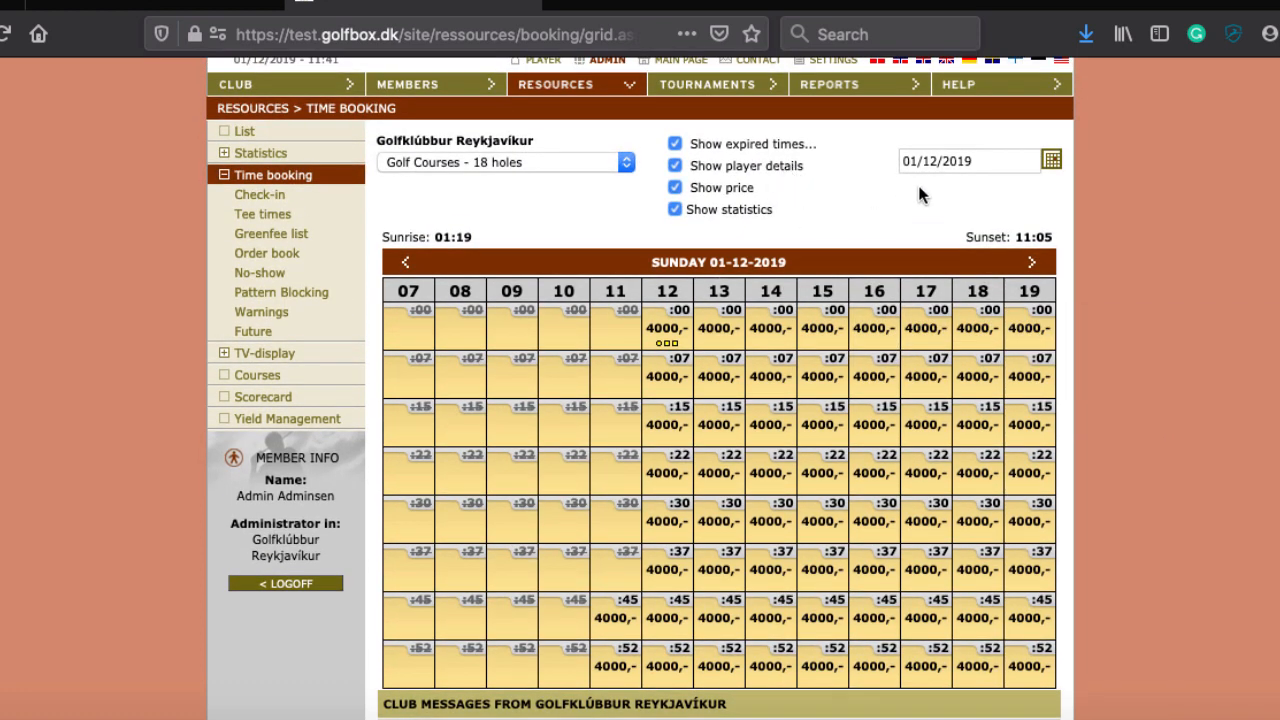
{"action": "left_click", "coordinate": [1055, 162]}
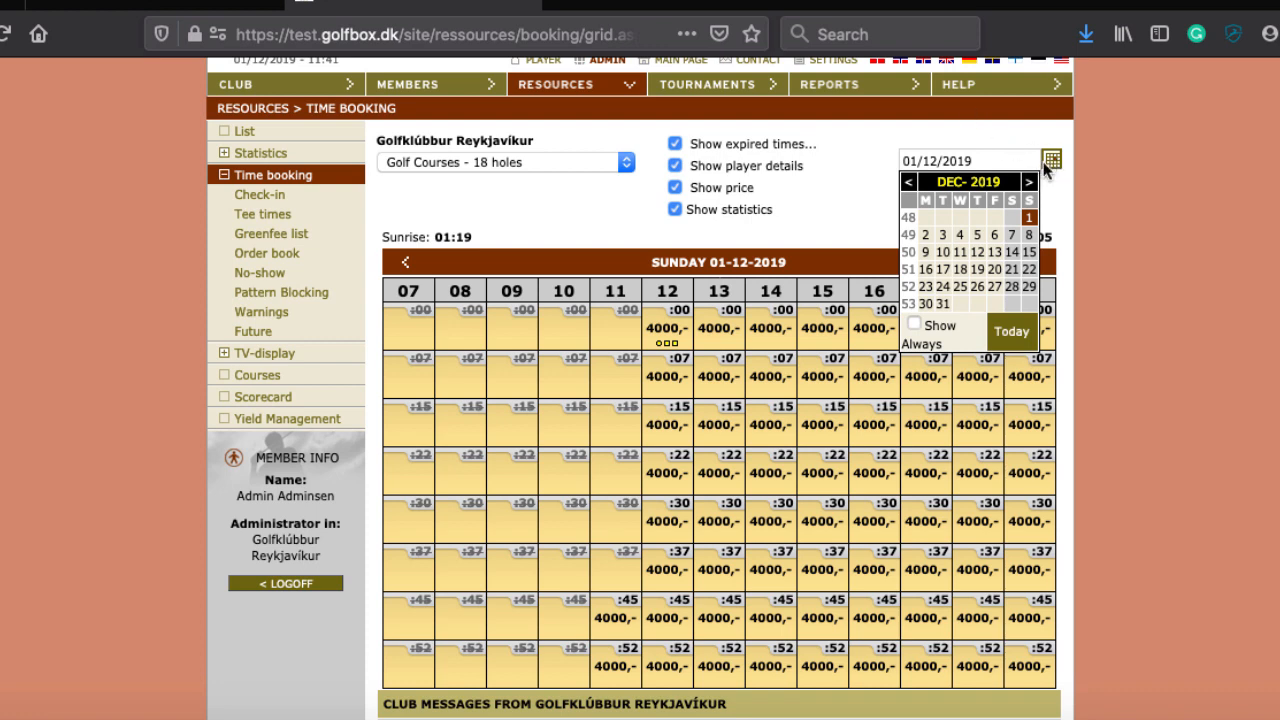
{"action": "left_click", "coordinate": [1016, 256]}
{"action": "scroll", "coordinate": [1197, 314], "scroll_direction": "down", "scroll_amount": 3}
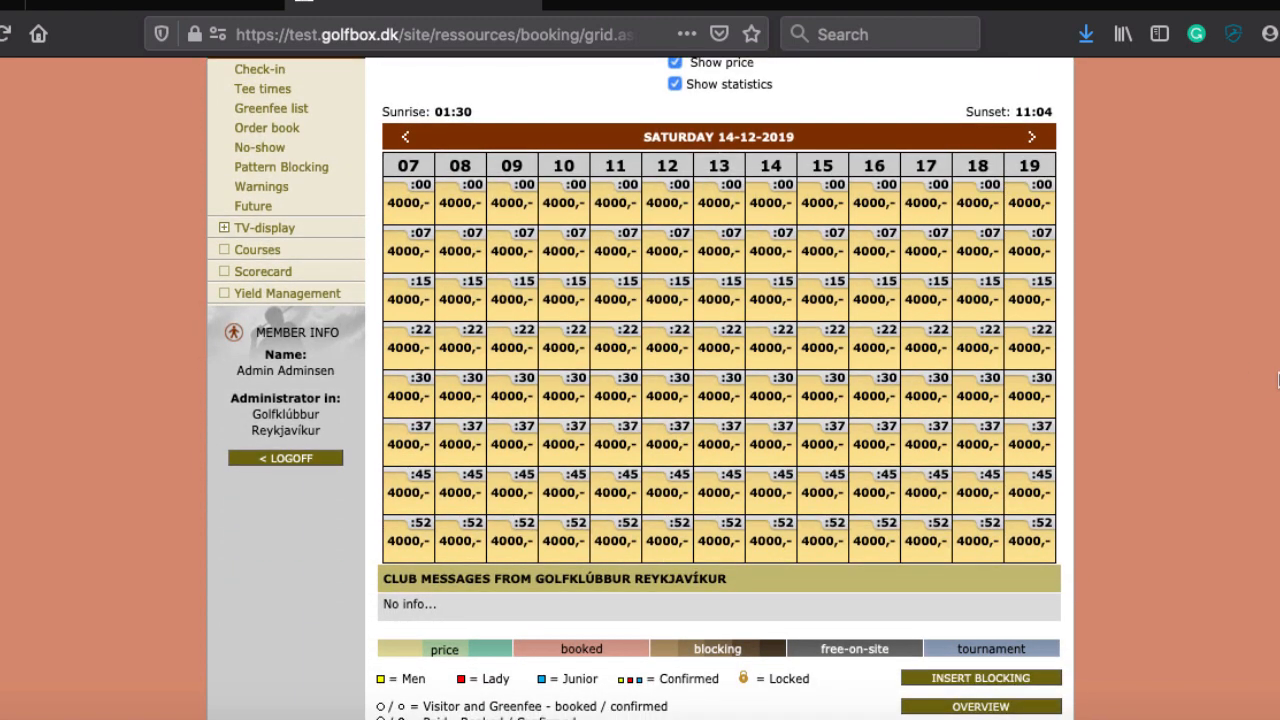
Step: Start a new time block running from 12:30 to 12:52
{"action": "left_click", "coordinate": [962, 683]}
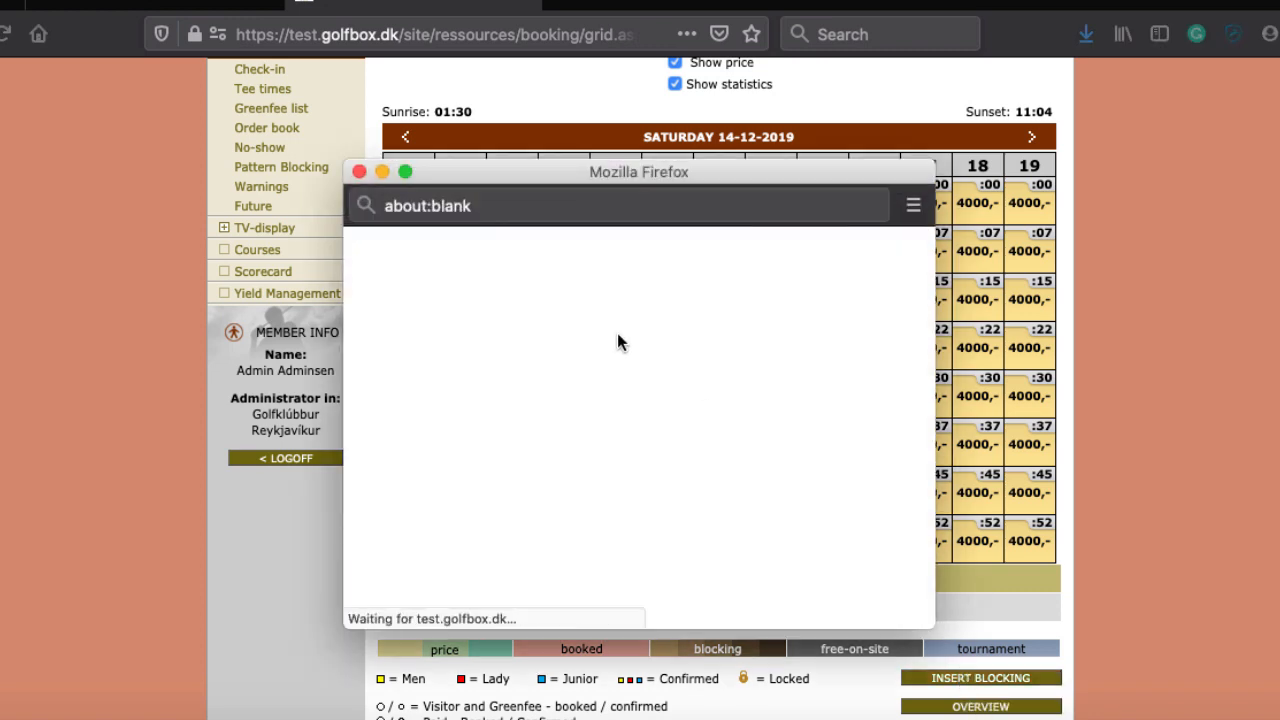
{"action": "left_click", "coordinate": [484, 345]}
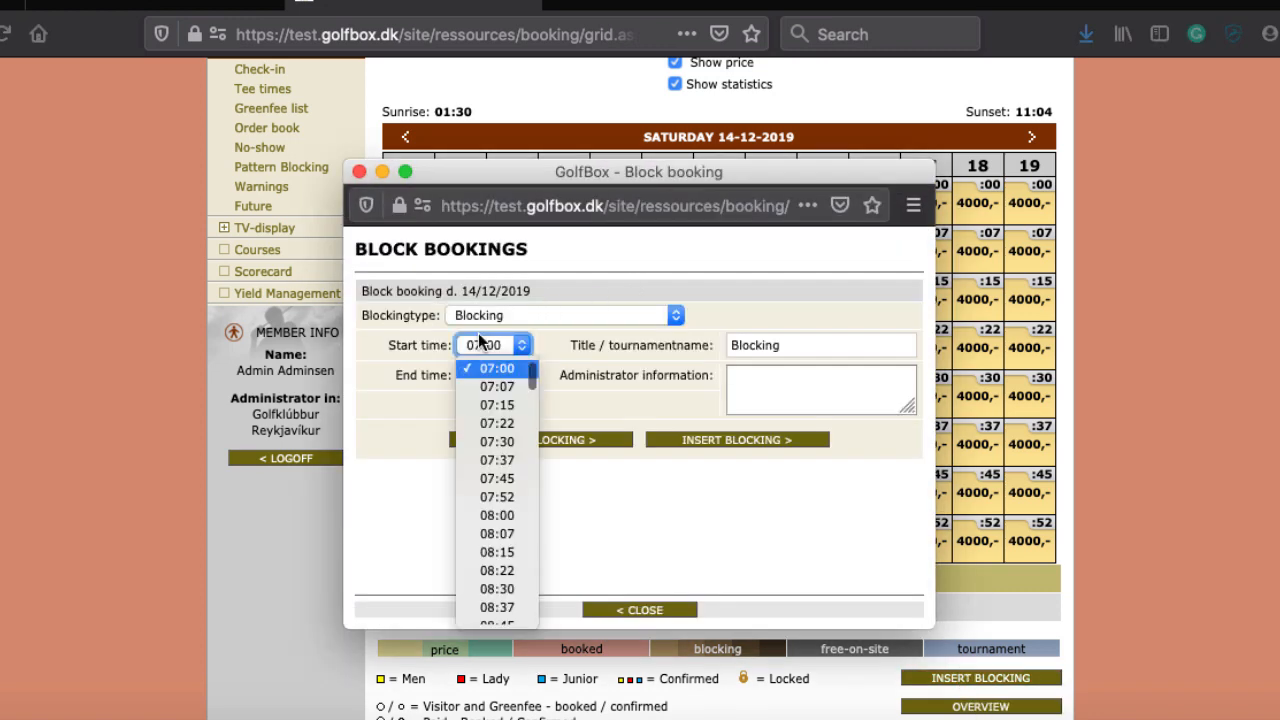
{"action": "scroll", "coordinate": [488, 490], "scroll_direction": "down", "scroll_amount": 5}
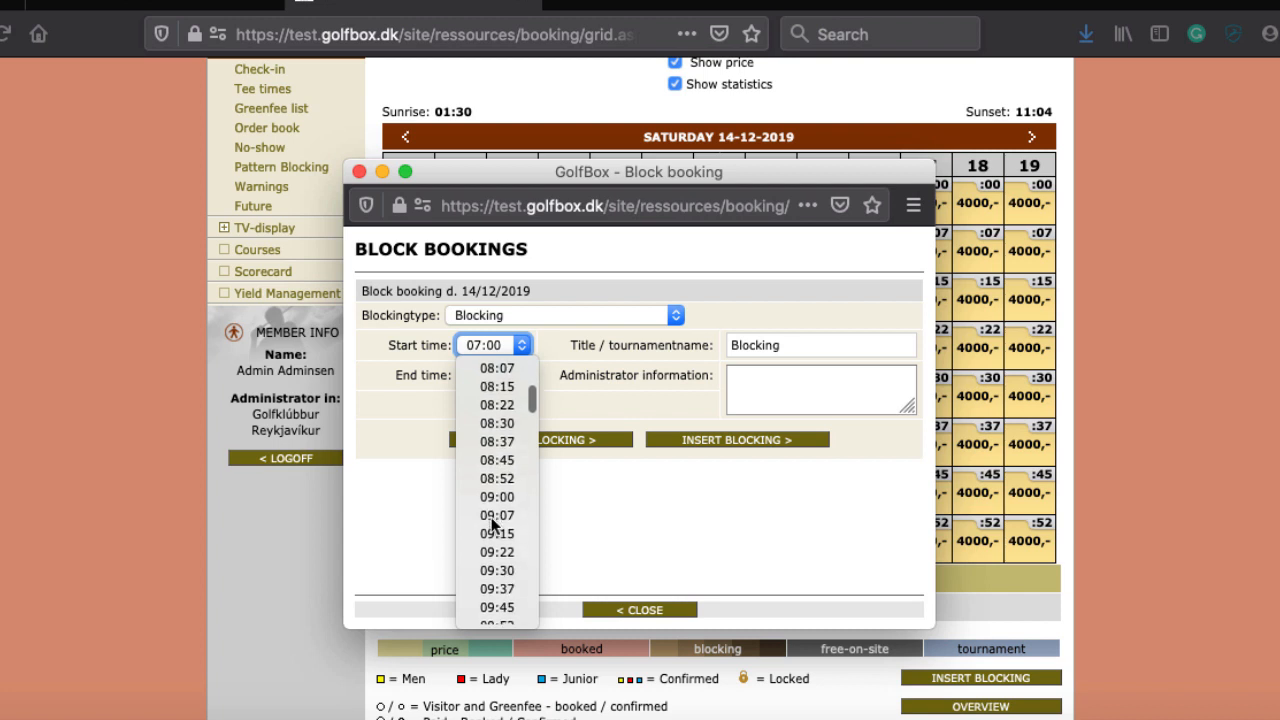
{"action": "scroll", "coordinate": [494, 524], "scroll_direction": "down", "scroll_amount": 10}
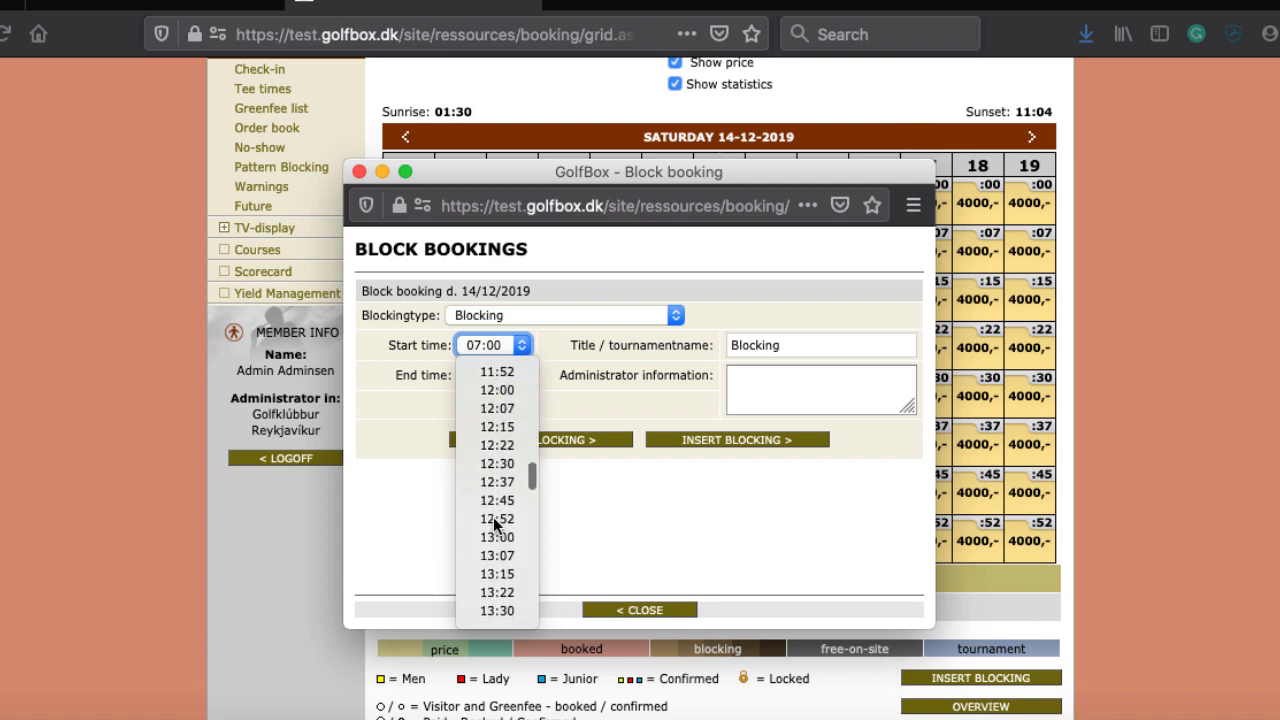
{"action": "left_click", "coordinate": [500, 464]}
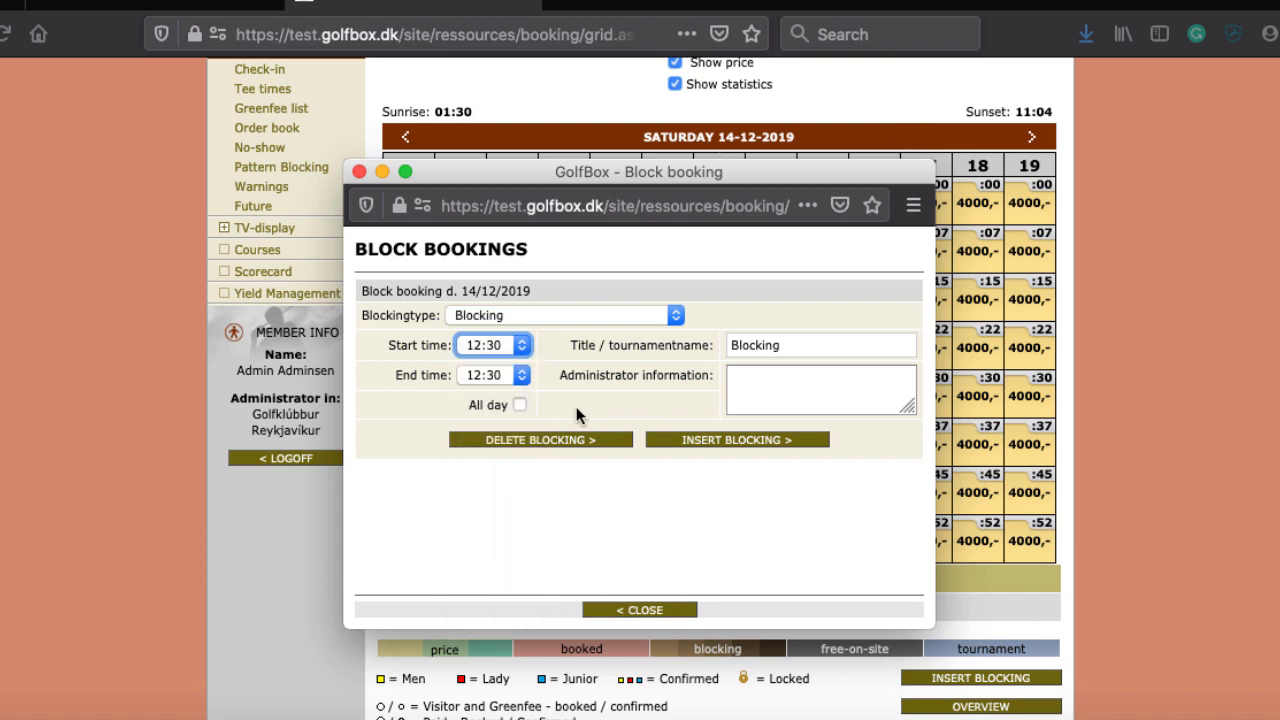
{"action": "left_click", "coordinate": [510, 375]}
{"action": "scroll", "coordinate": [497, 500], "scroll_direction": "down", "scroll_amount": 2}
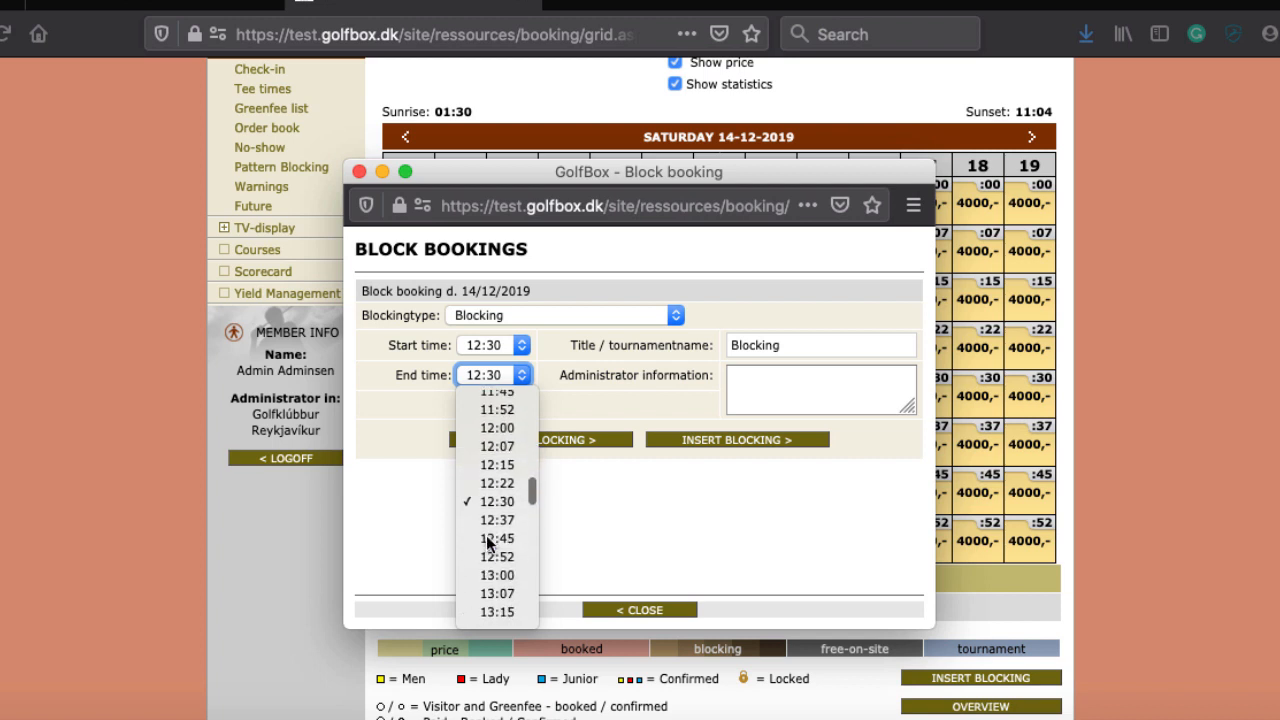
{"action": "left_click", "coordinate": [498, 557]}
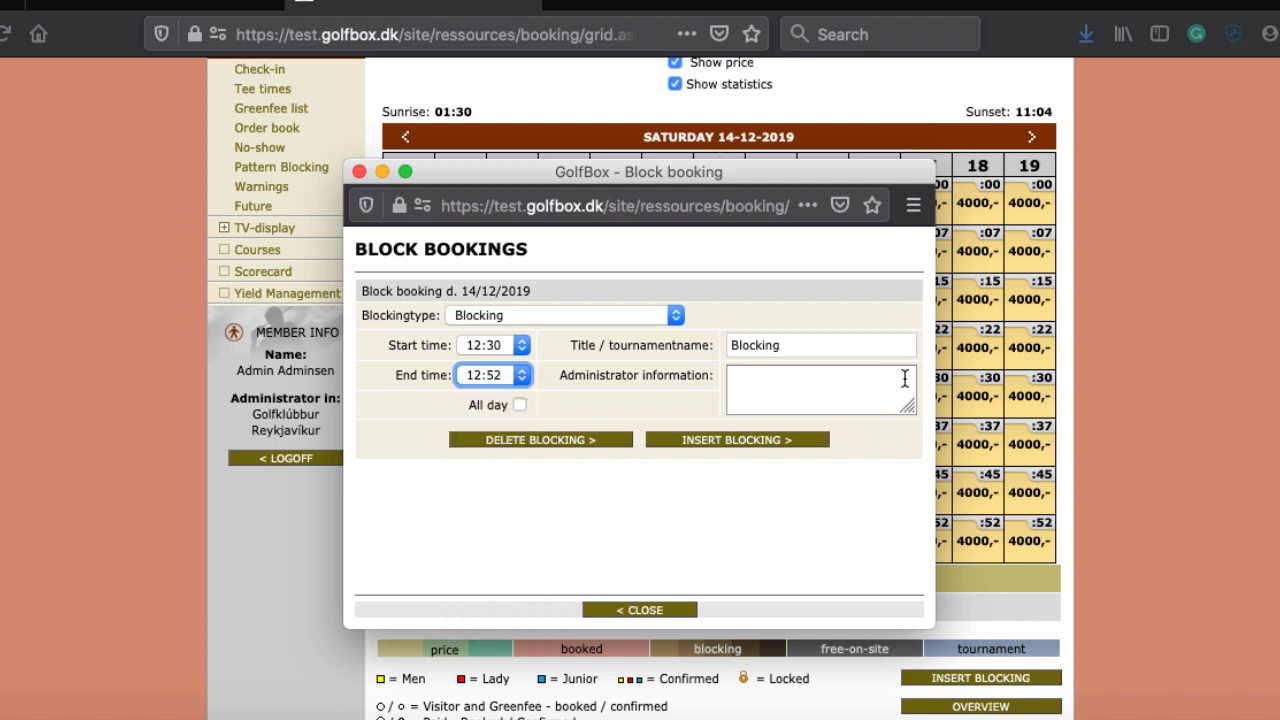
Step: Title the block 'Group 14 pax', add the note 'membernumbers to come', and insert it
{"action": "left_click", "coordinate": [790, 344]}
{"action": "double_click", "coordinate": [785, 344]}
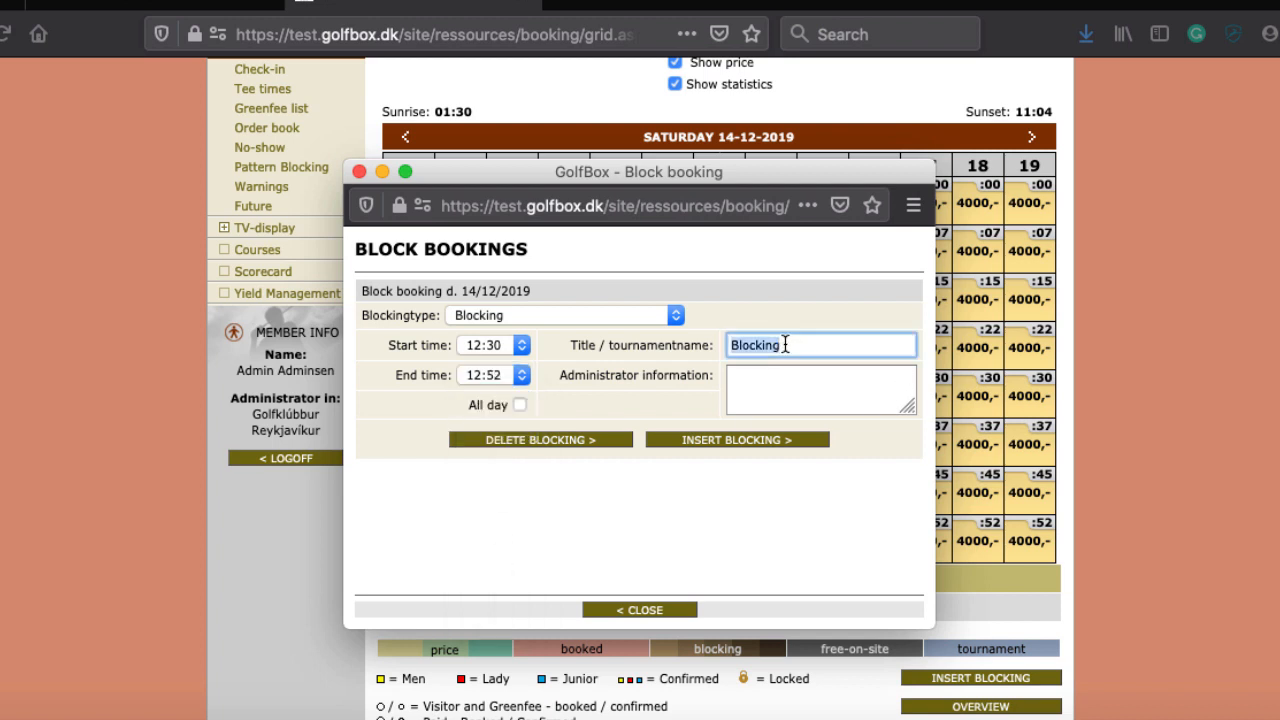
{"action": "type", "text": "Group"}
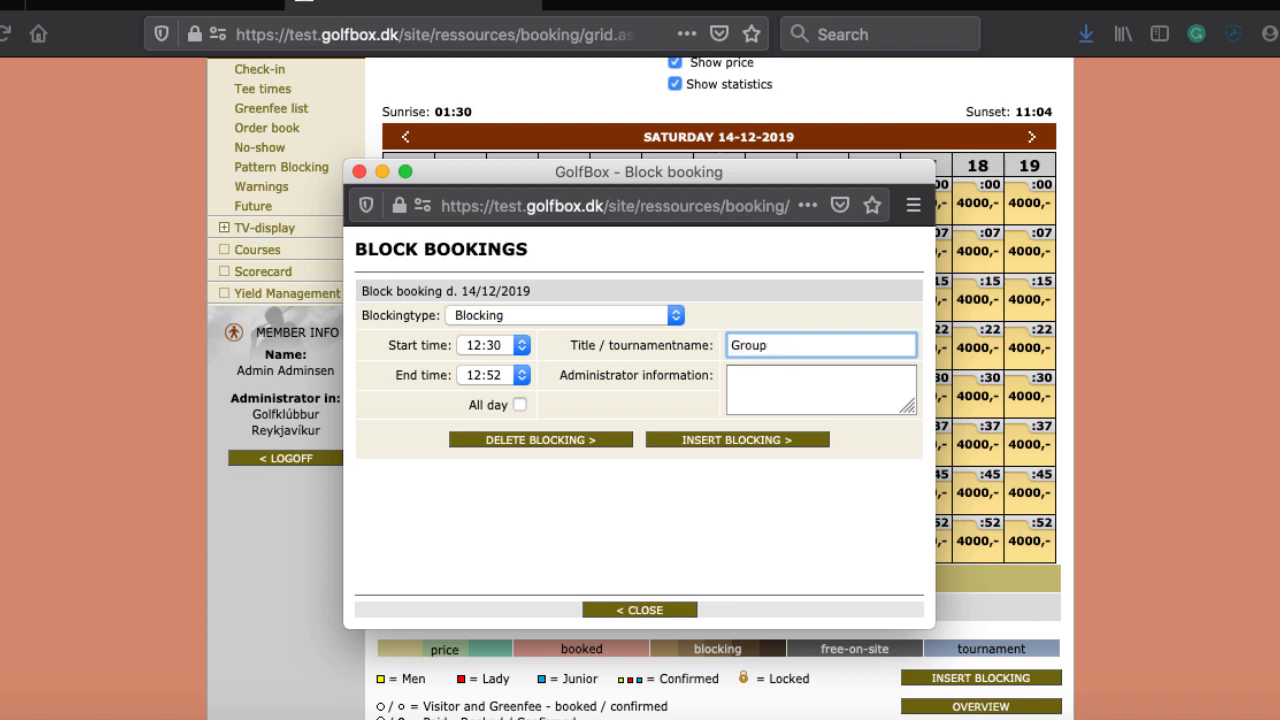
{"action": "type", "text": " 14 pax"}
{"action": "left_click", "coordinate": [797, 390]}
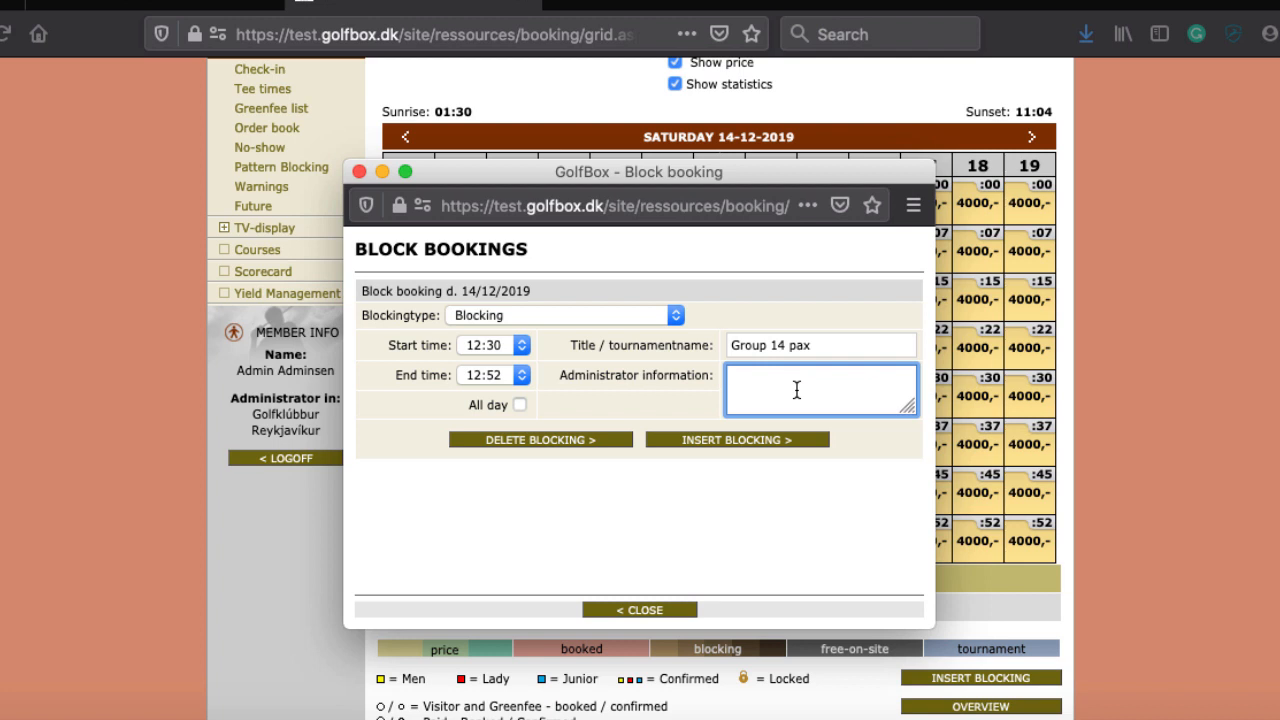
{"action": "type", "text": "membernumbers to come"}
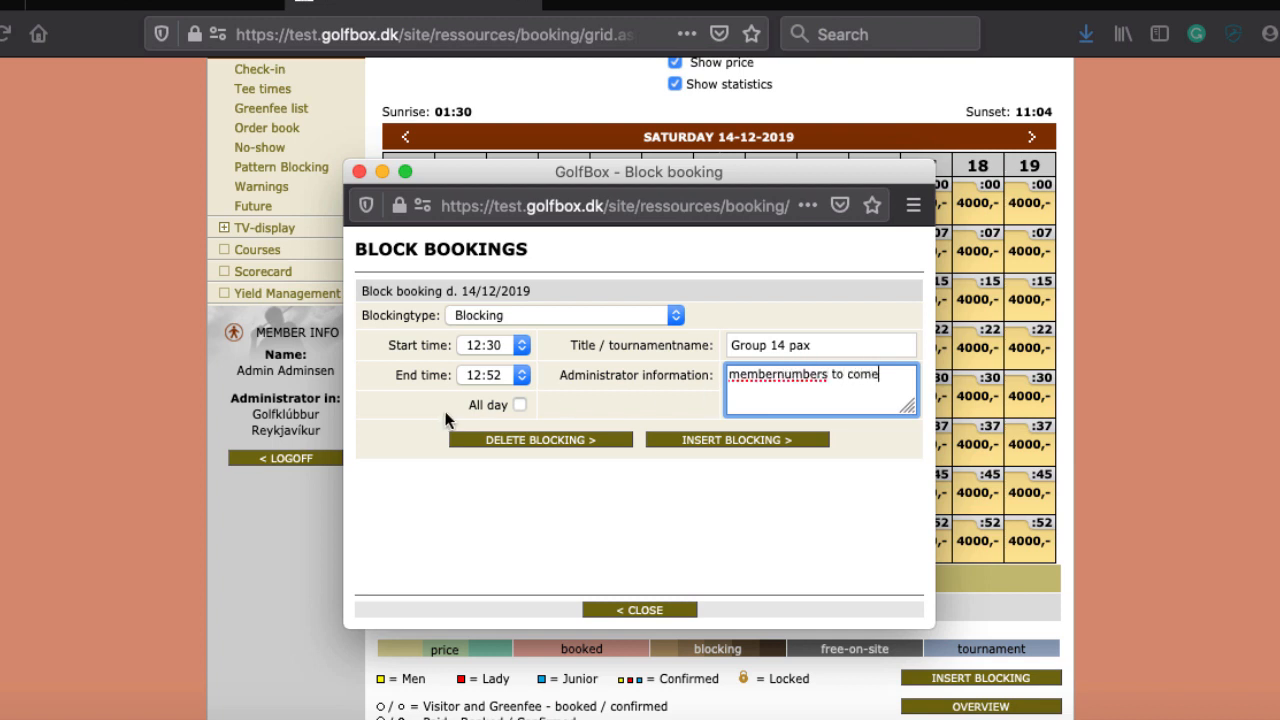
{"action": "left_click", "coordinate": [721, 440]}
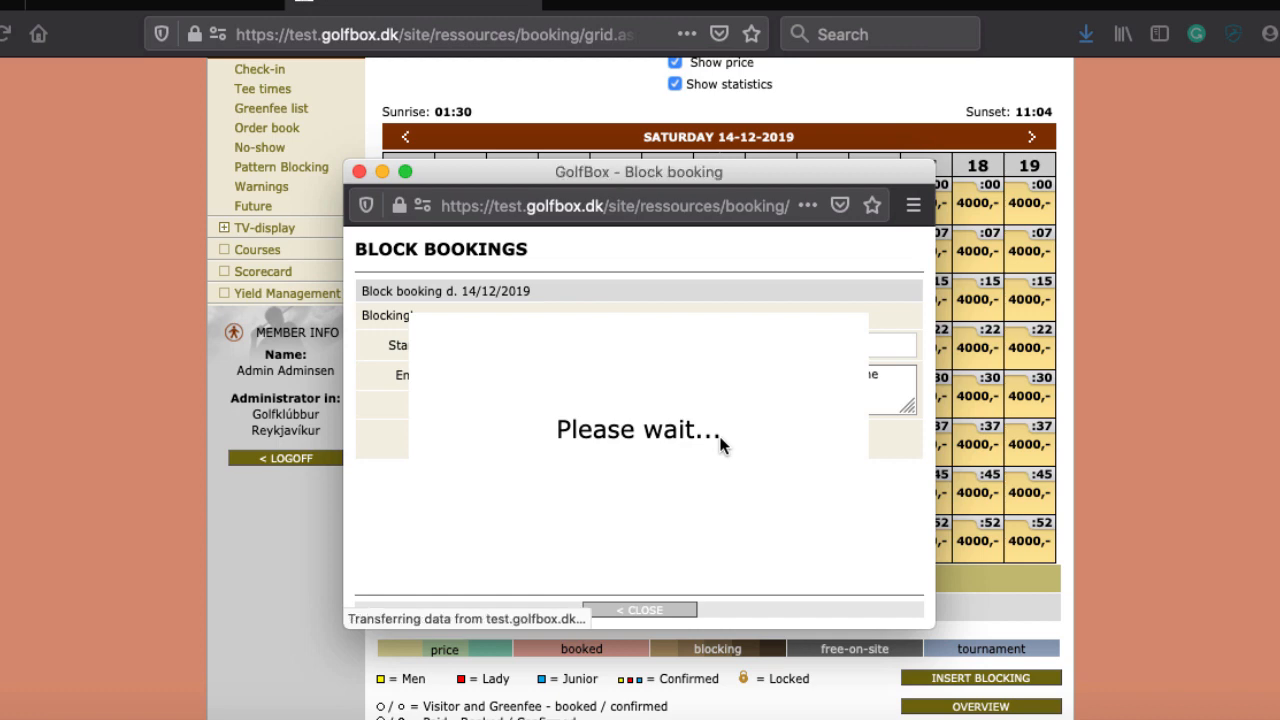
{"action": "left_click", "coordinate": [638, 612]}
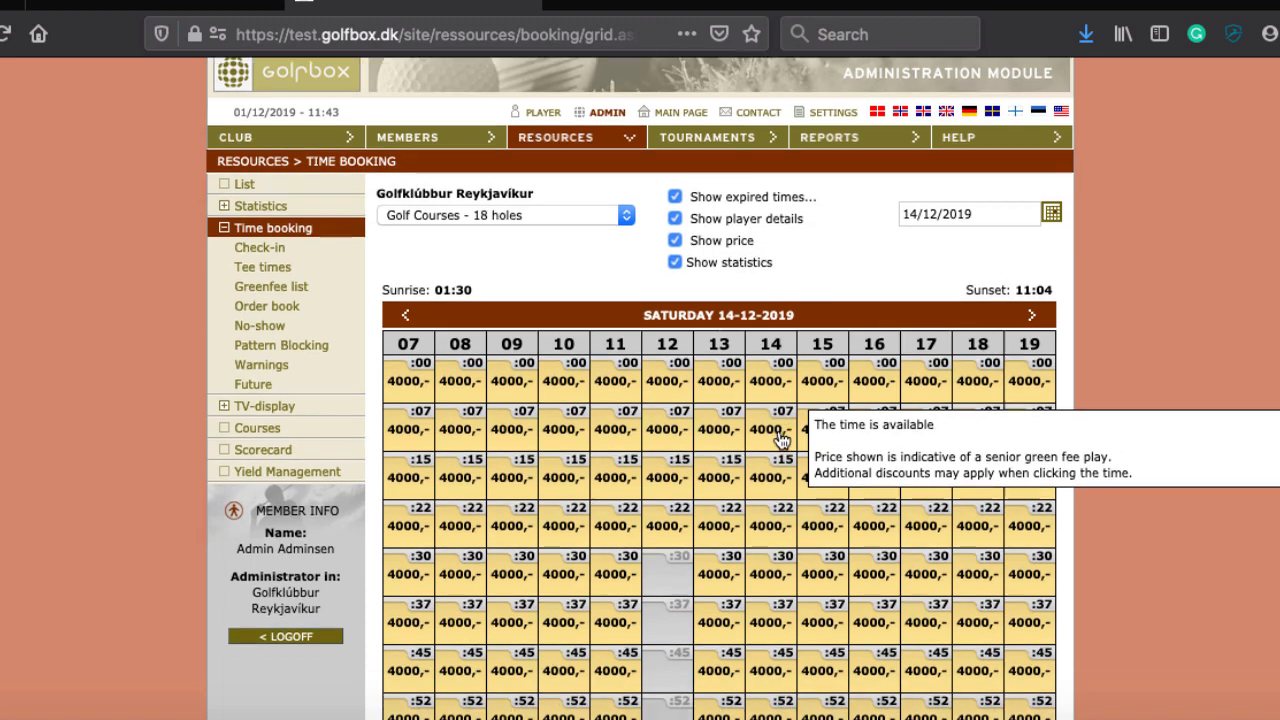
{"action": "scroll", "coordinate": [781, 441], "scroll_direction": "down", "scroll_amount": 3}
{"action": "mouse_move", "coordinate": [660, 292]}
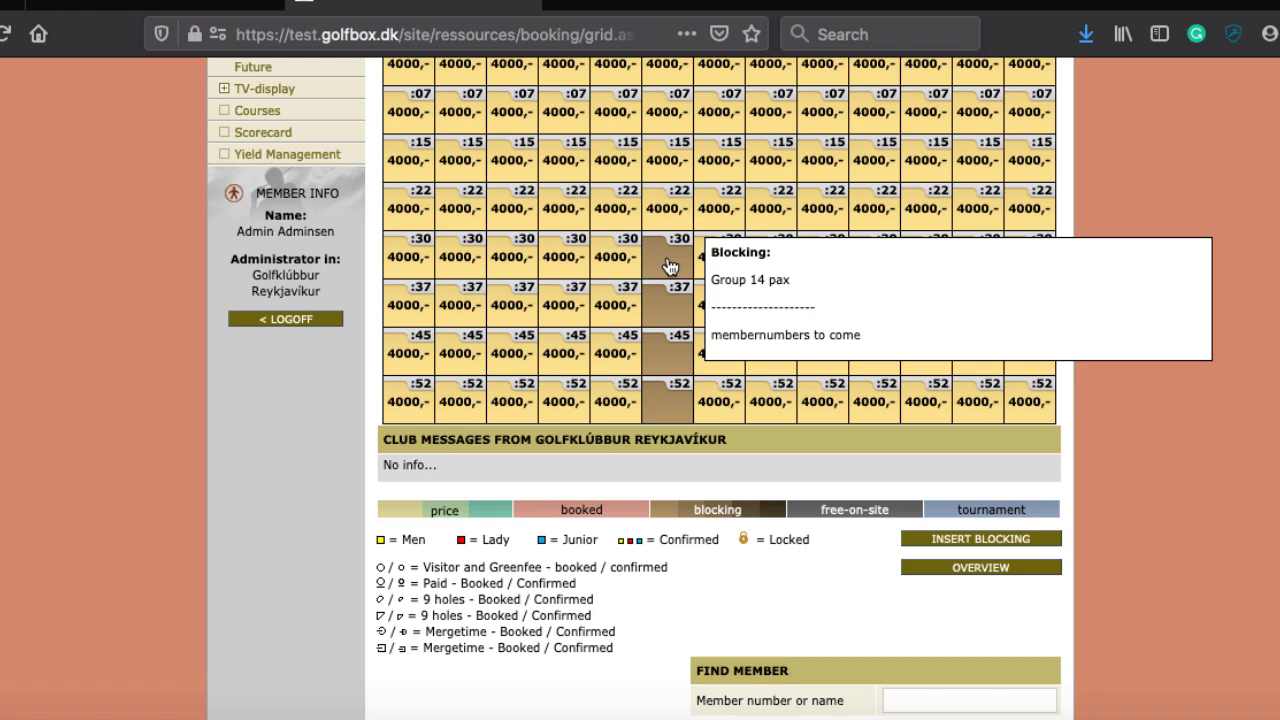
{"action": "left_click", "coordinate": [668, 265]}
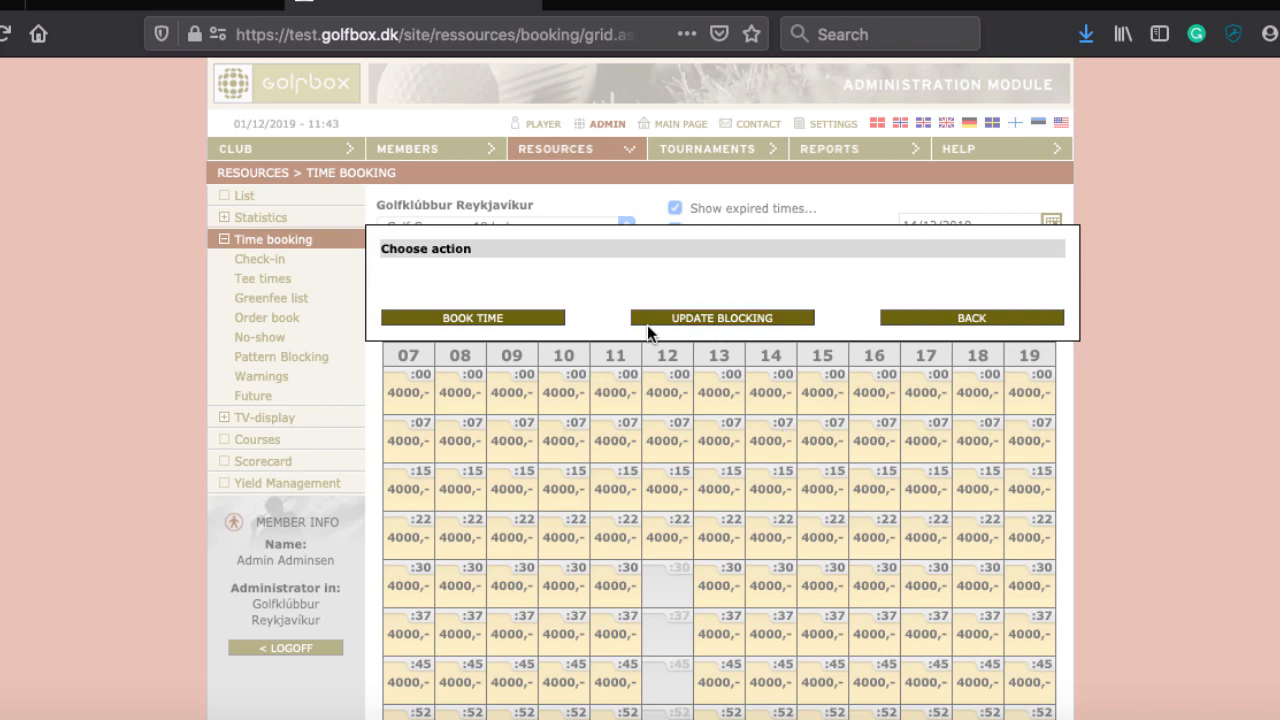
{"action": "left_click", "coordinate": [694, 318]}
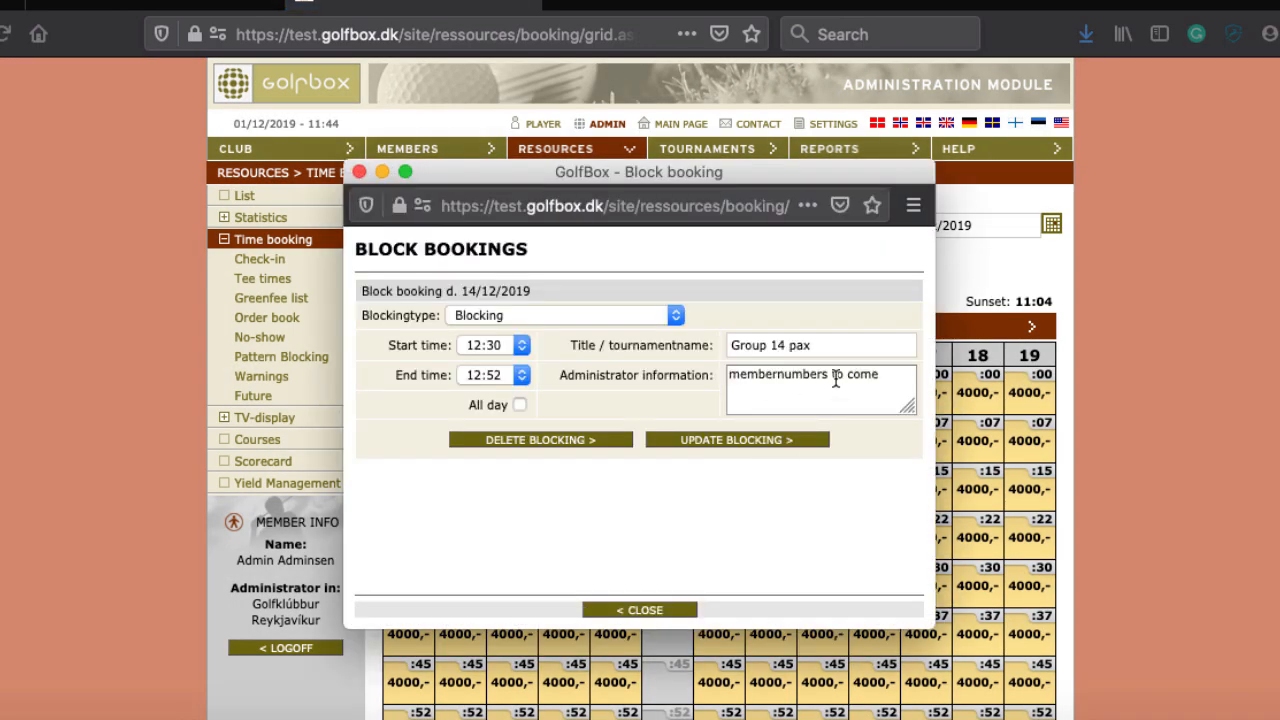
{"action": "left_click", "coordinate": [640, 612]}
{"action": "scroll", "coordinate": [886, 560], "scroll_direction": "down", "scroll_amount": 5}
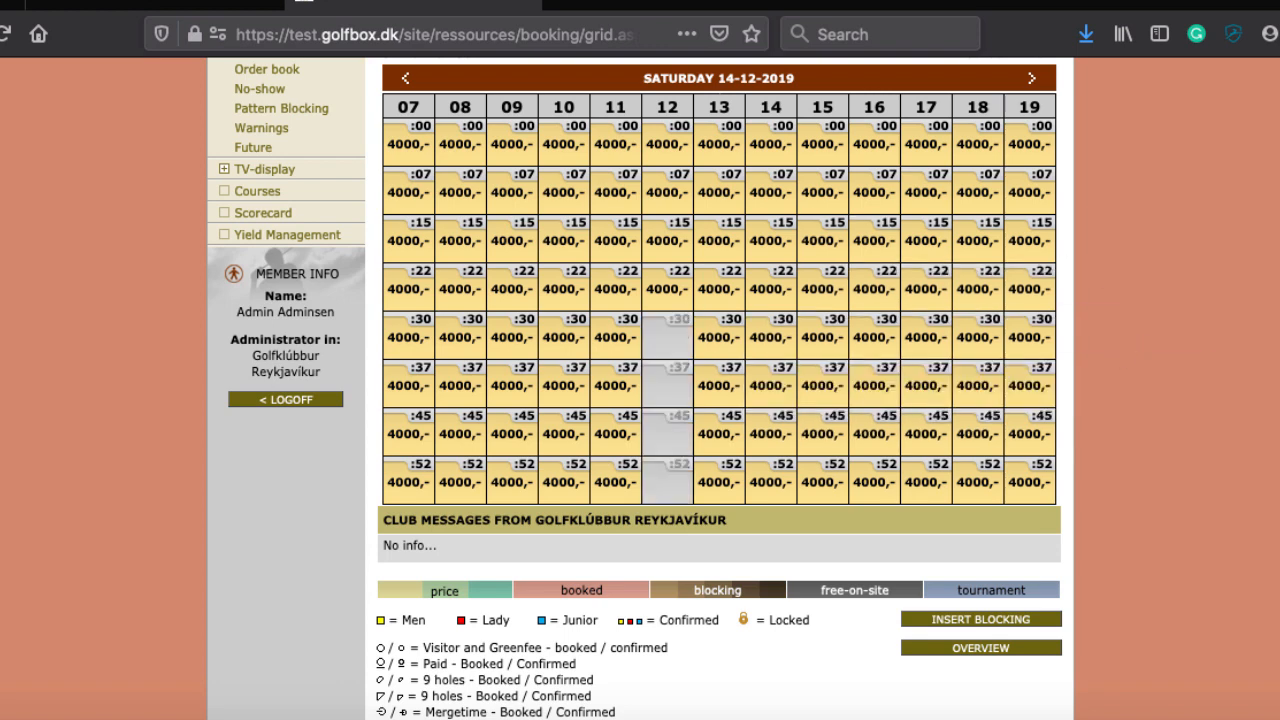
{"action": "scroll", "coordinate": [897, 182], "scroll_direction": "up", "scroll_amount": 5}
{"action": "scroll", "coordinate": [516, 273], "scroll_direction": "down", "scroll_amount": 5}
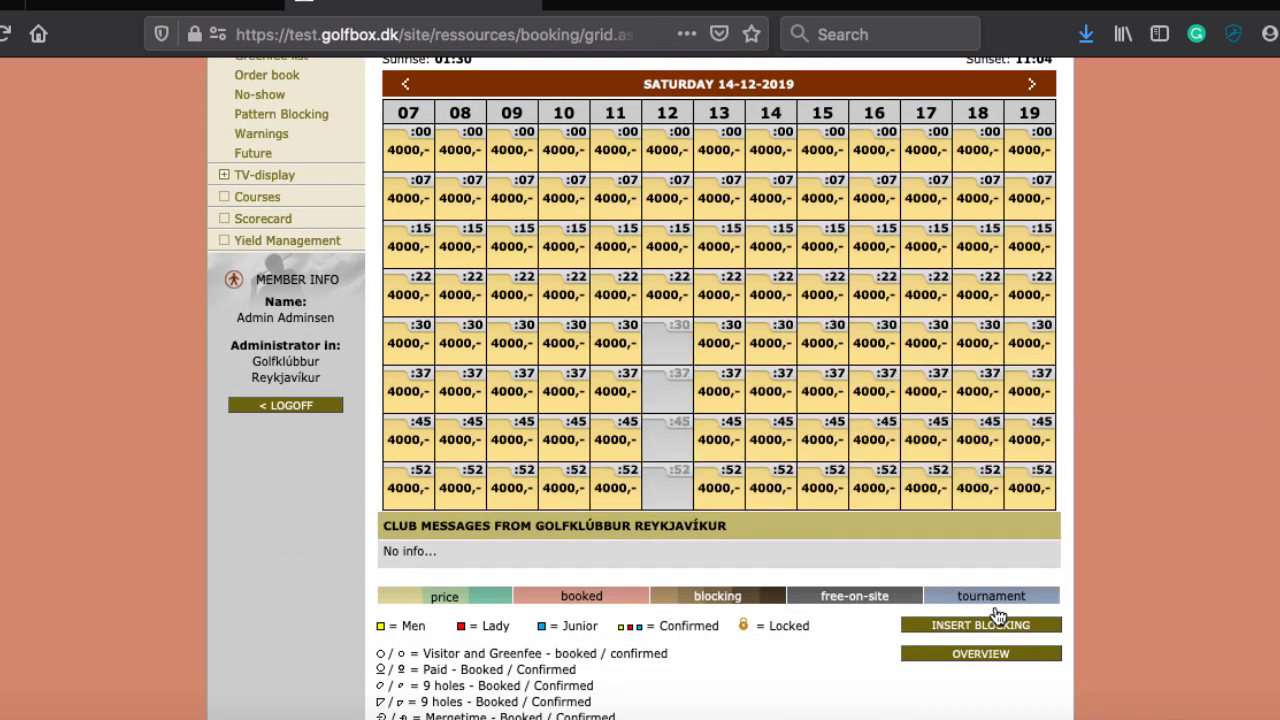
{"action": "scroll", "coordinate": [897, 340], "scroll_direction": "down", "scroll_amount": 3}
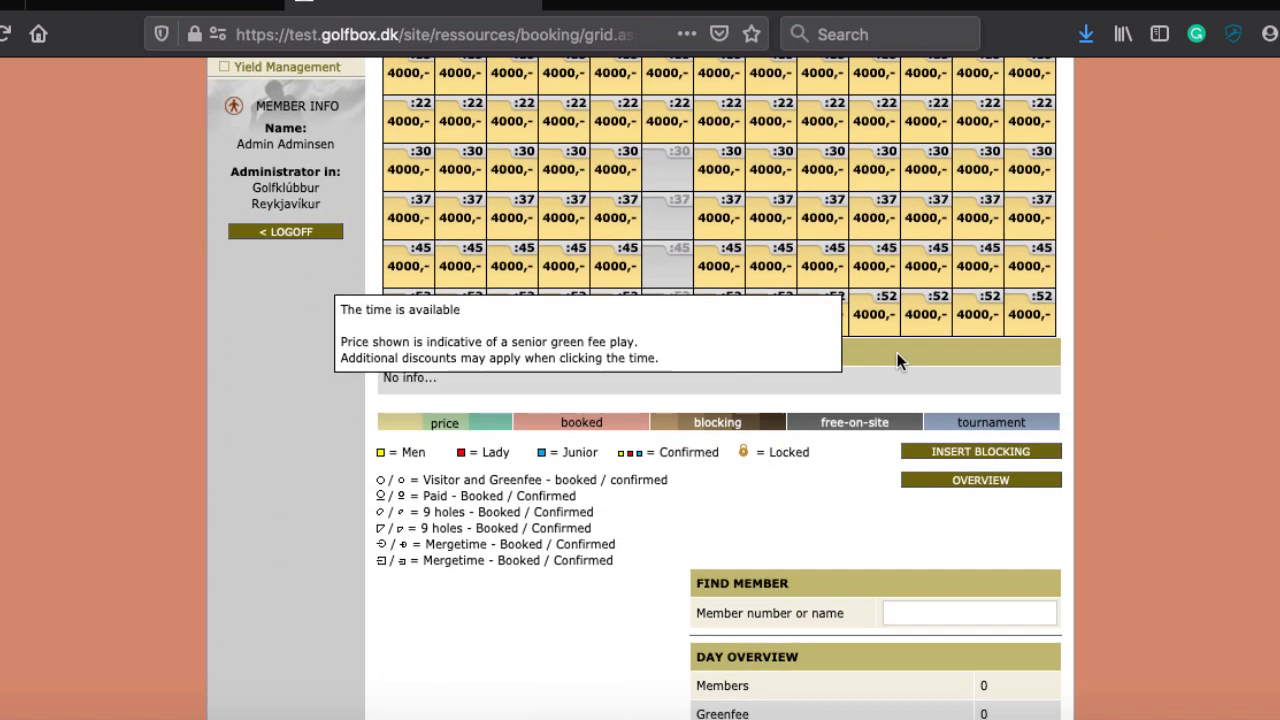
{"action": "scroll", "coordinate": [651, 446], "scroll_direction": "up", "scroll_amount": 8}
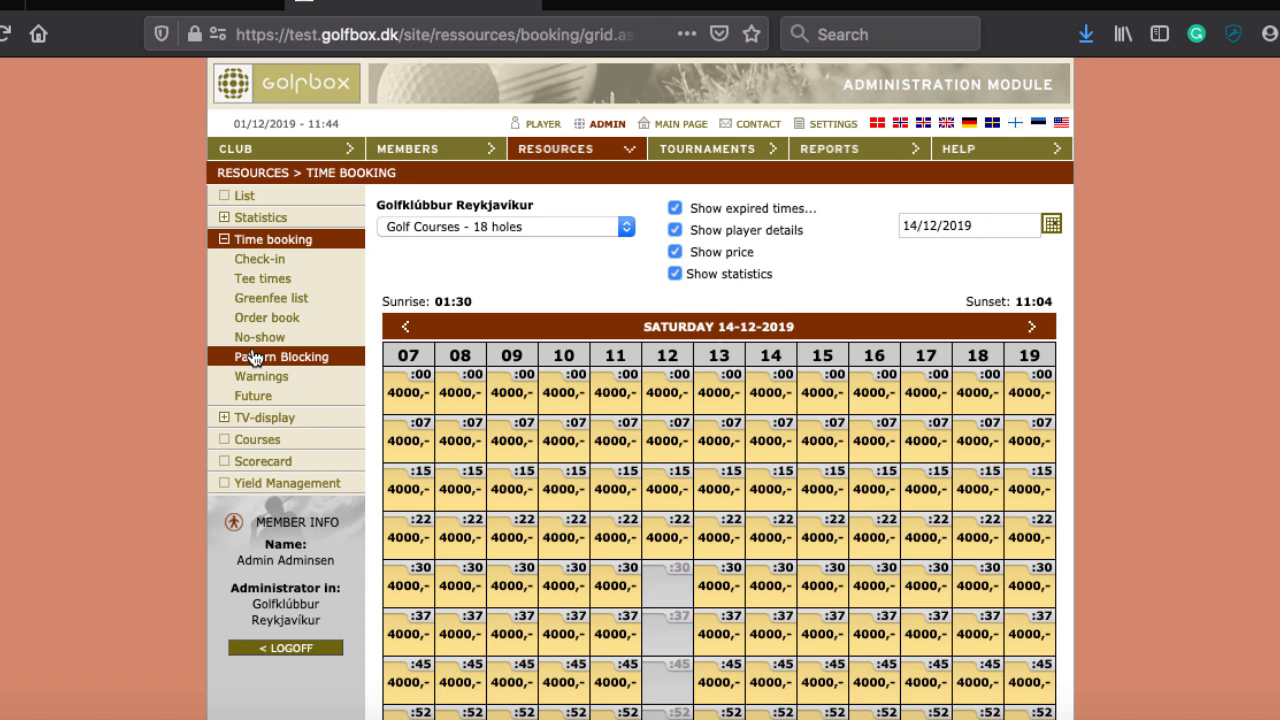
Step: Add a new pattern blocking named 'Free on site' with blocking type Free-on-site
{"action": "left_click", "coordinate": [300, 356]}
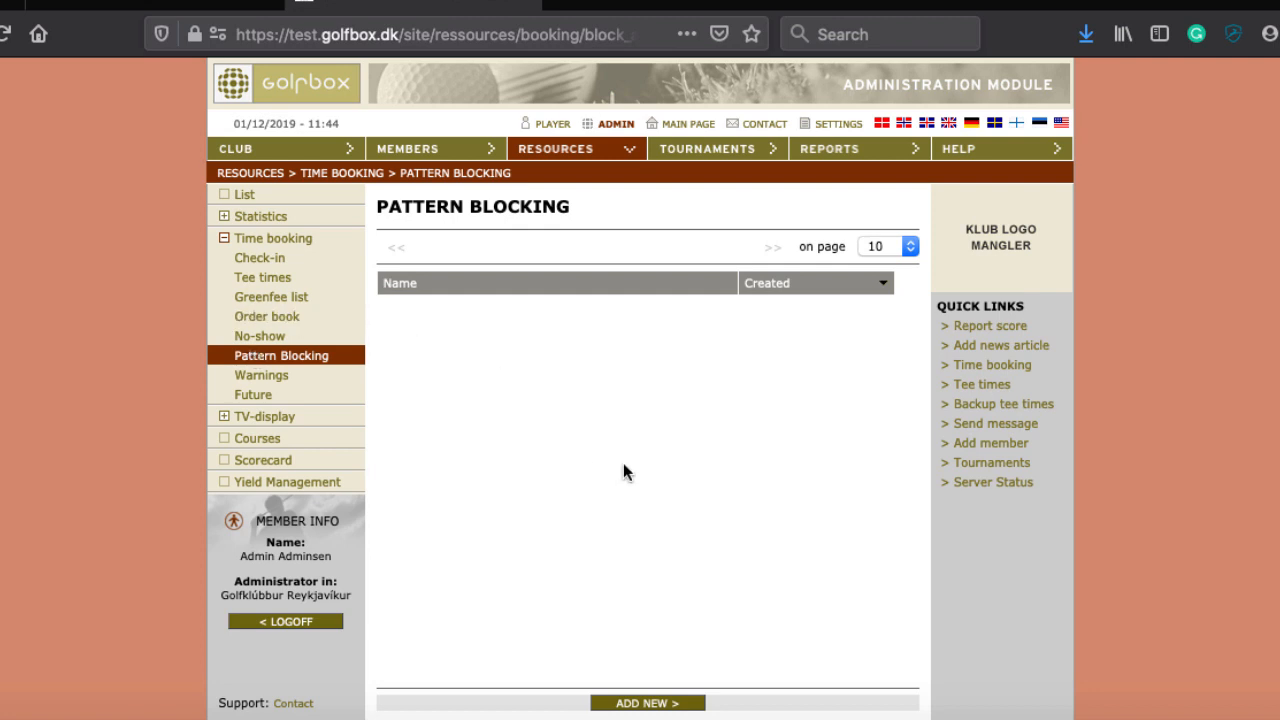
{"action": "scroll", "coordinate": [626, 470], "scroll_direction": "down", "scroll_amount": 1}
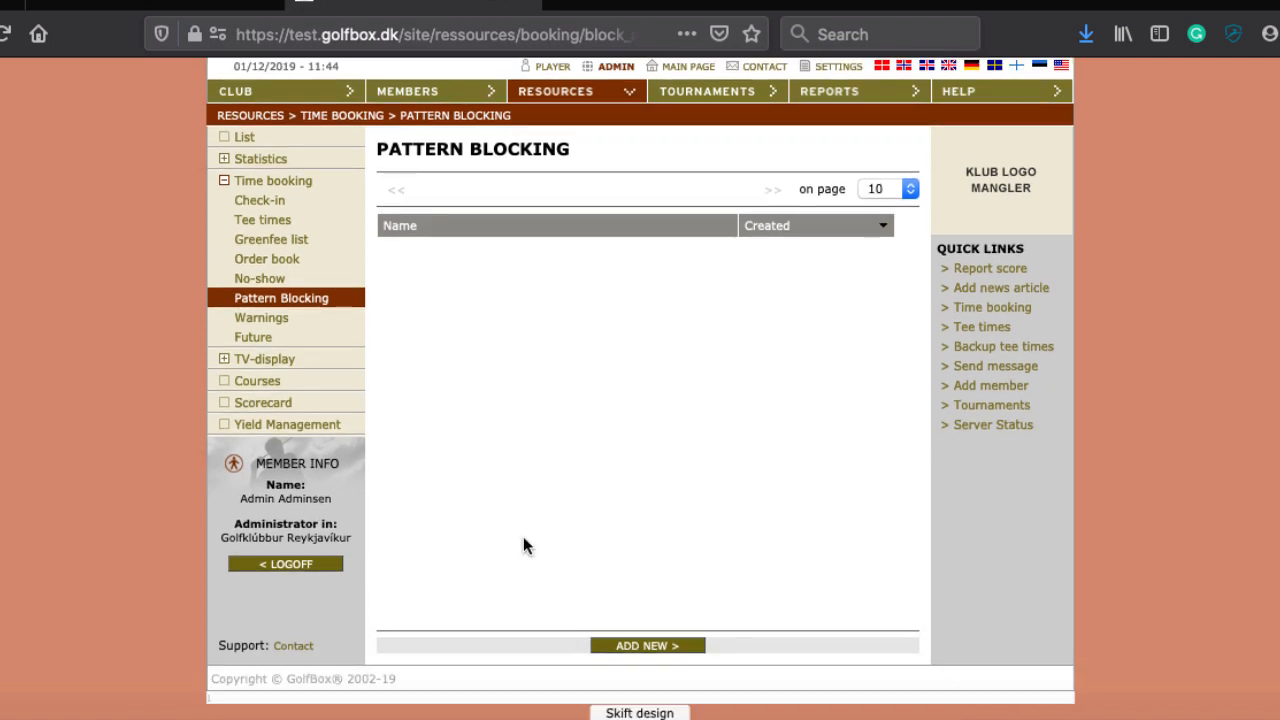
{"action": "left_click", "coordinate": [650, 646]}
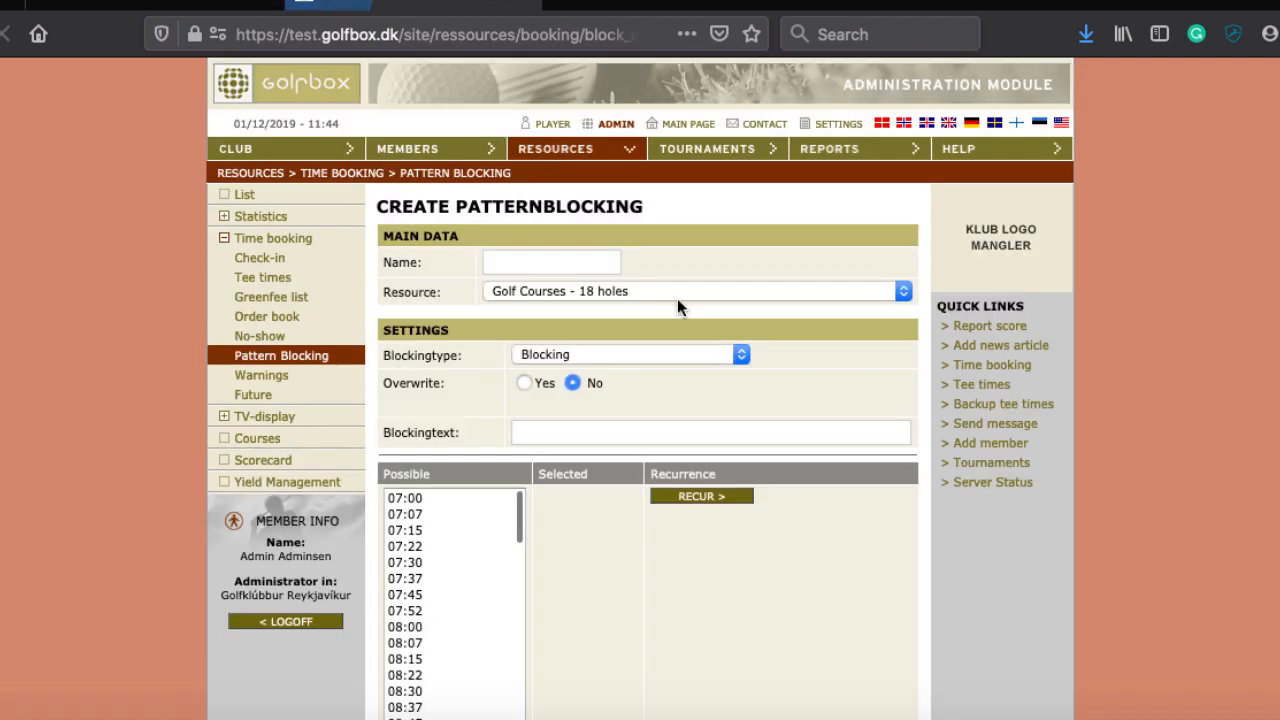
{"action": "left_click", "coordinate": [528, 260]}
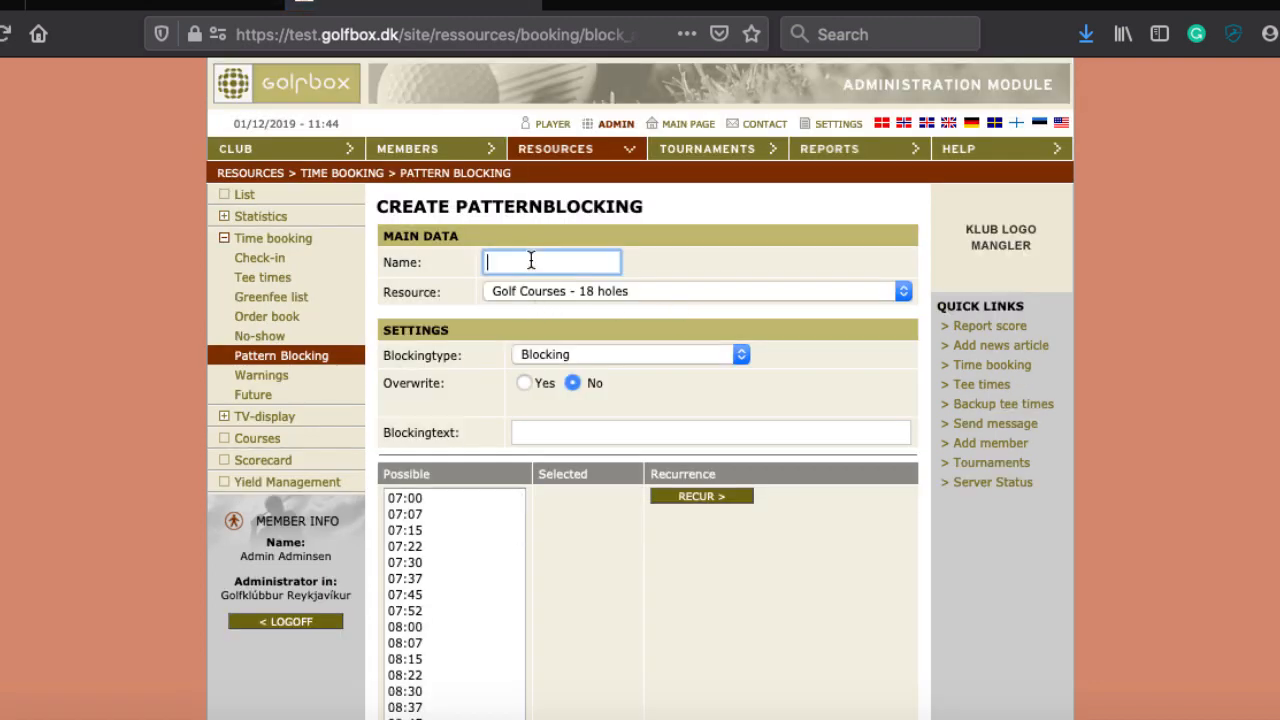
{"action": "type", "text": "Free on site"}
{"action": "left_click", "coordinate": [538, 355]}
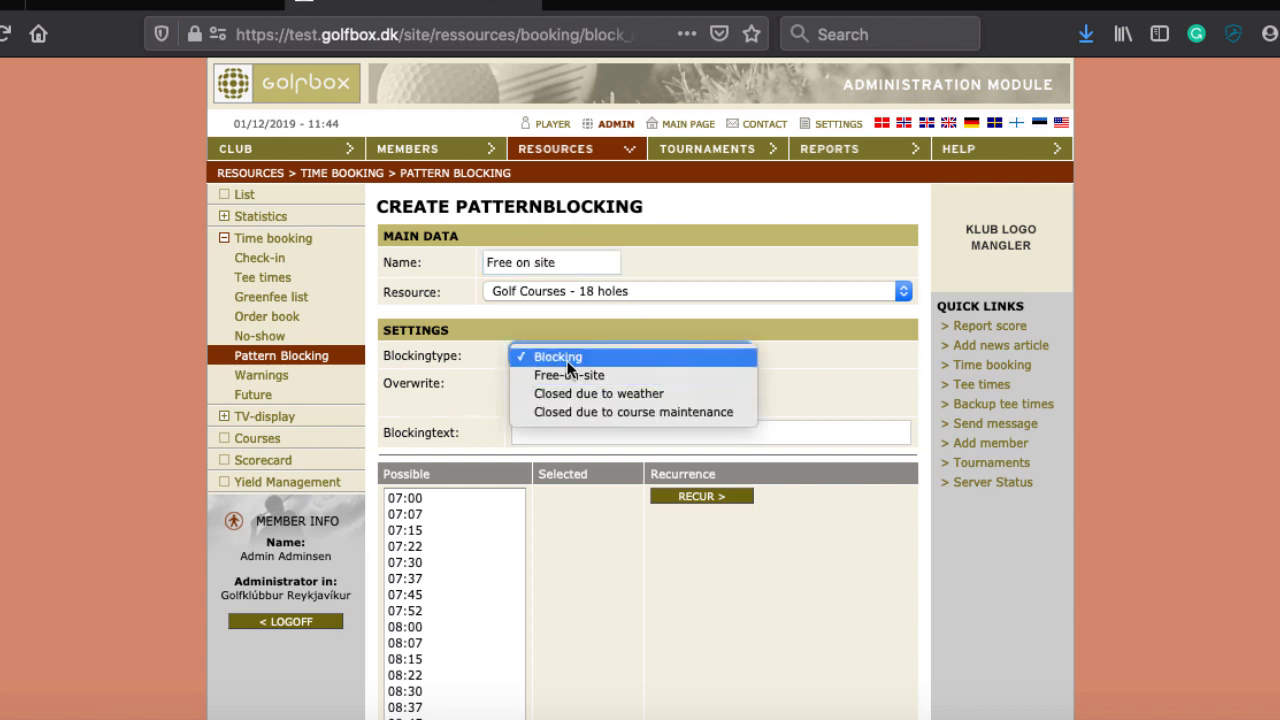
{"action": "left_click", "coordinate": [561, 375]}
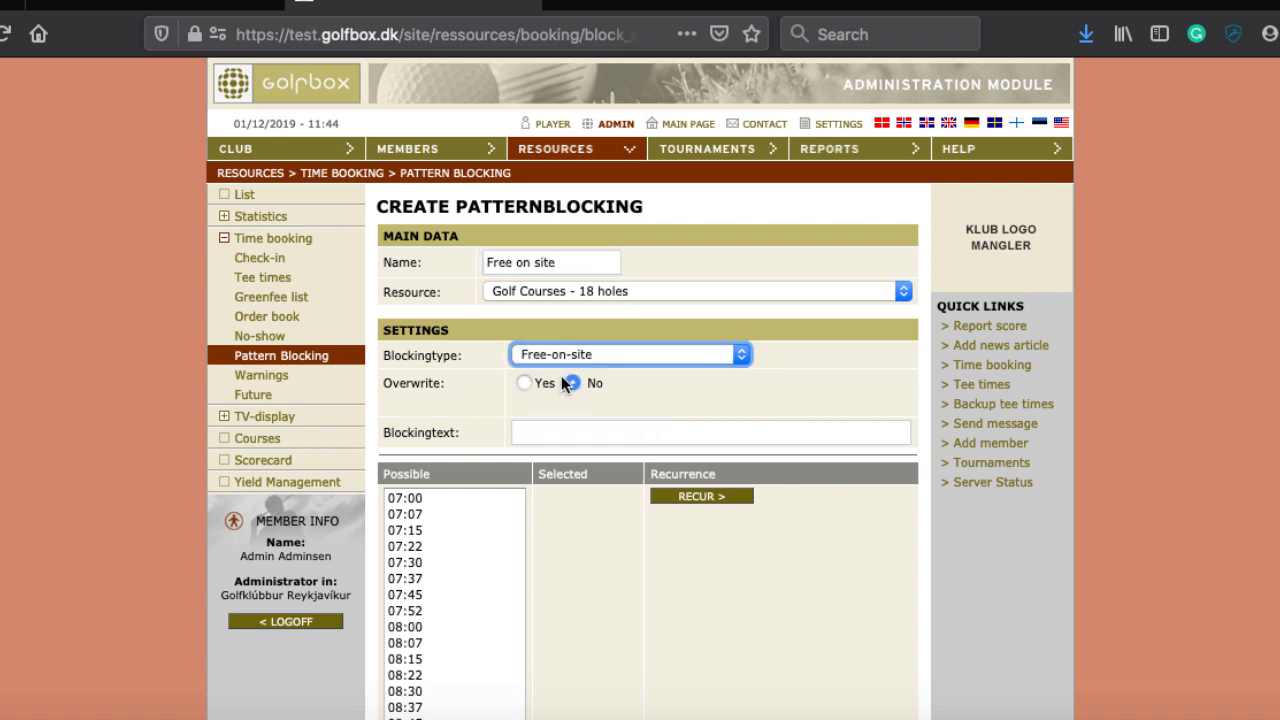
{"action": "left_click", "coordinate": [695, 355]}
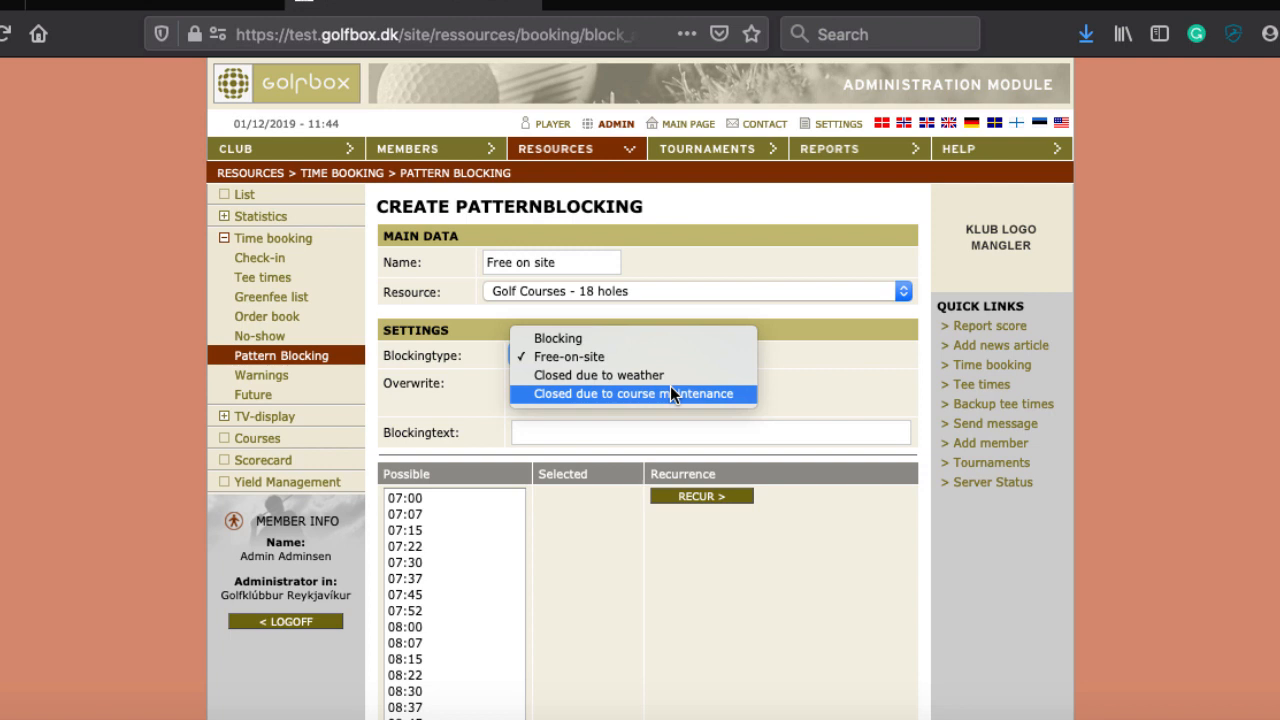
Step: Select the hourly :52 tee times 07:52 through 15:52, then continue to recurrence
{"action": "left_click", "coordinate": [864, 359]}
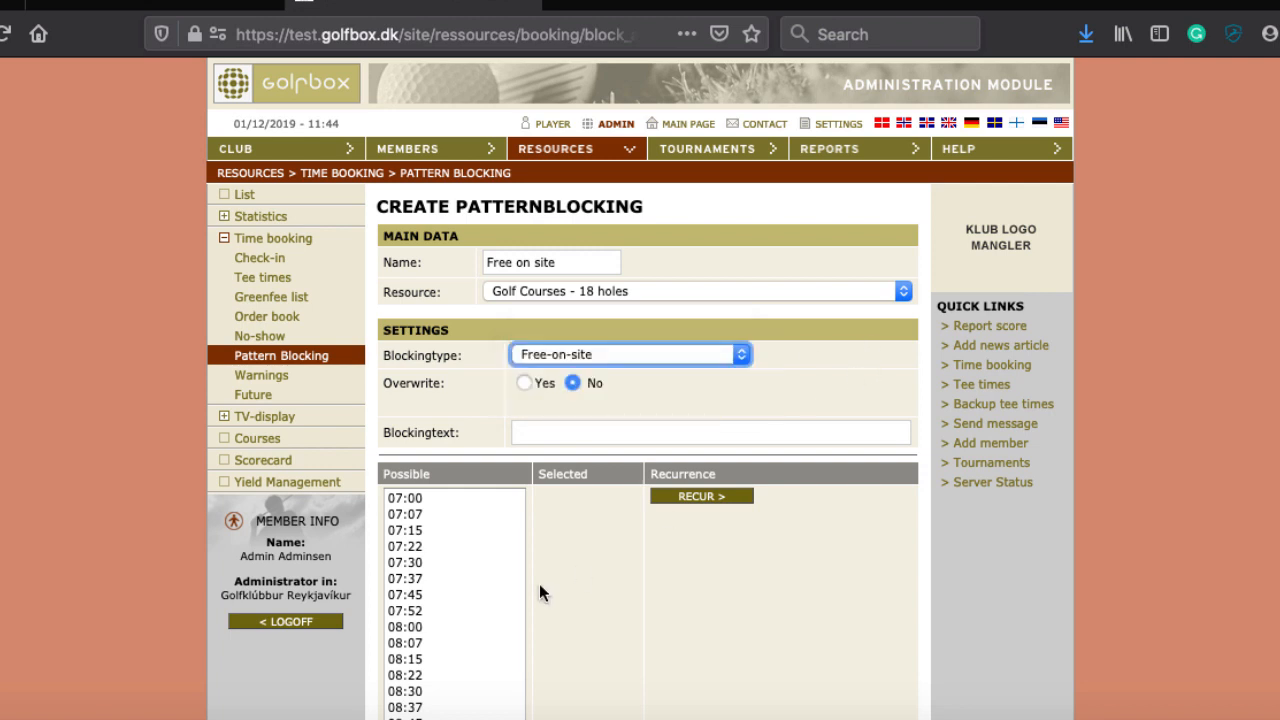
{"action": "scroll", "coordinate": [506, 586], "scroll_direction": "down", "scroll_amount": 5}
{"action": "scroll", "coordinate": [505, 587], "scroll_direction": "up", "scroll_amount": 4}
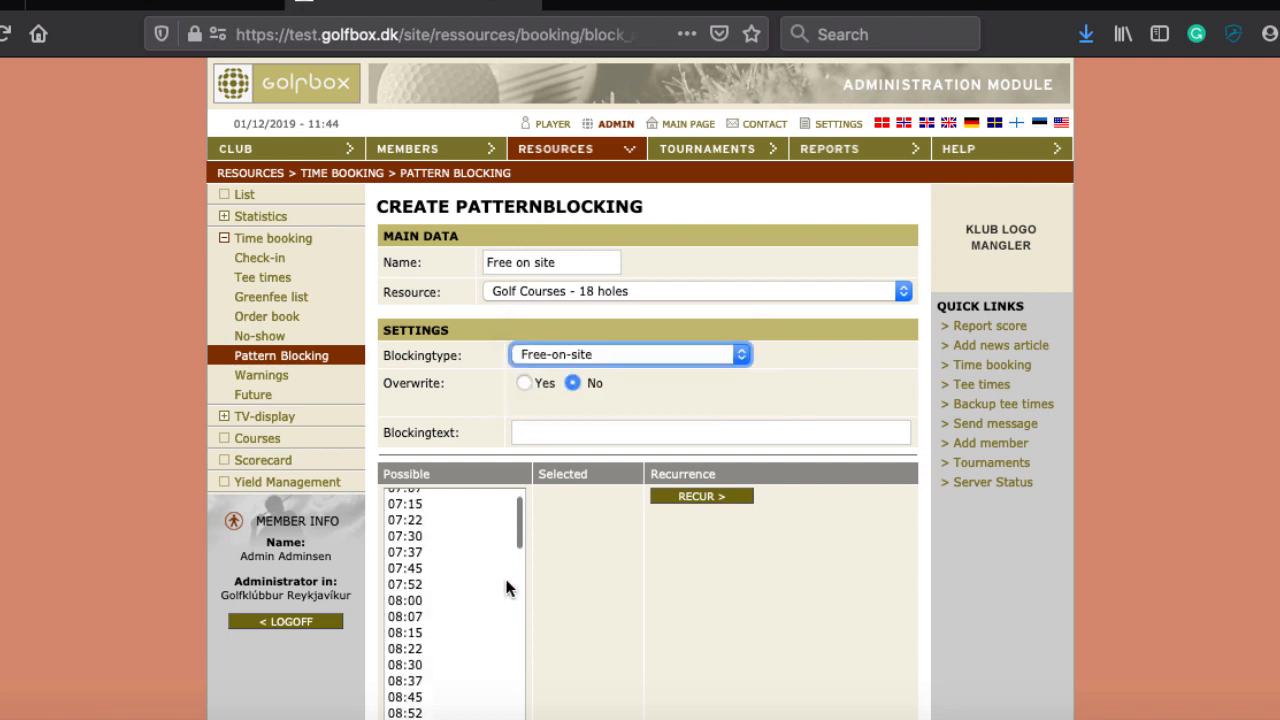
{"action": "left_click", "coordinate": [411, 588]}
{"action": "scroll", "coordinate": [430, 590], "scroll_direction": "down", "scroll_amount": 3}
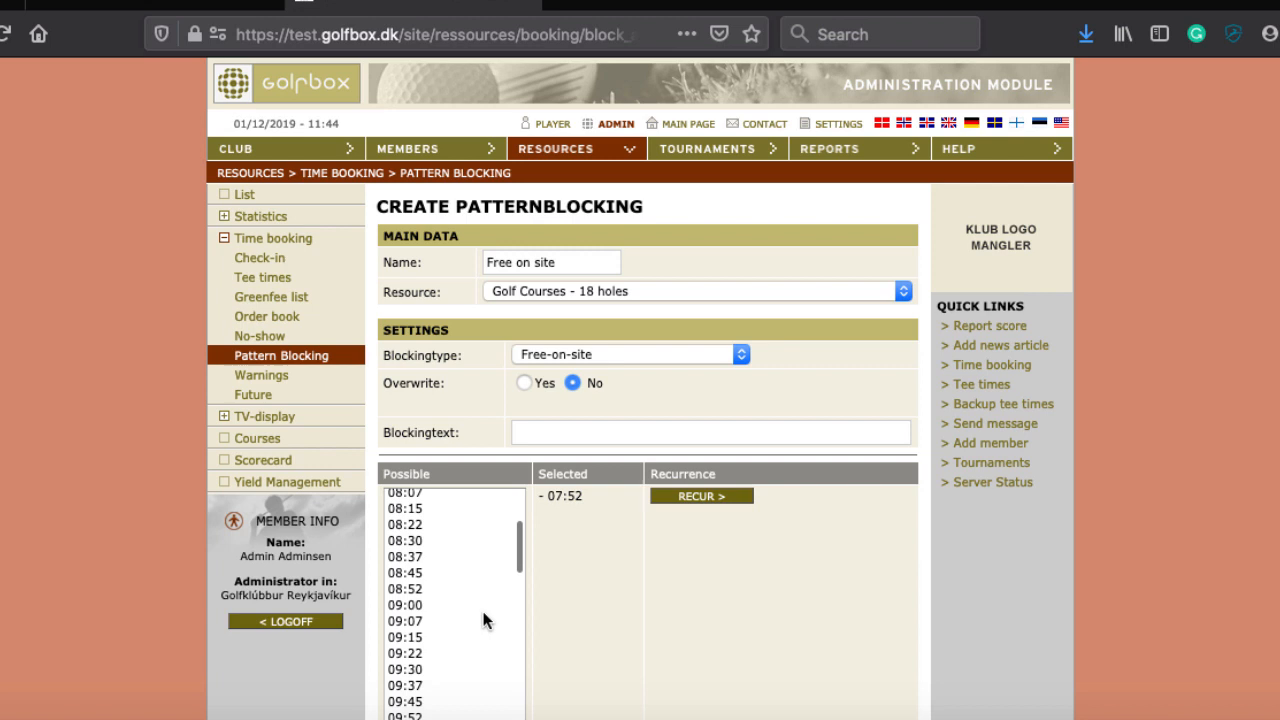
{"action": "left_click", "coordinate": [421, 589]}
{"action": "scroll", "coordinate": [456, 633], "scroll_direction": "down", "scroll_amount": 3}
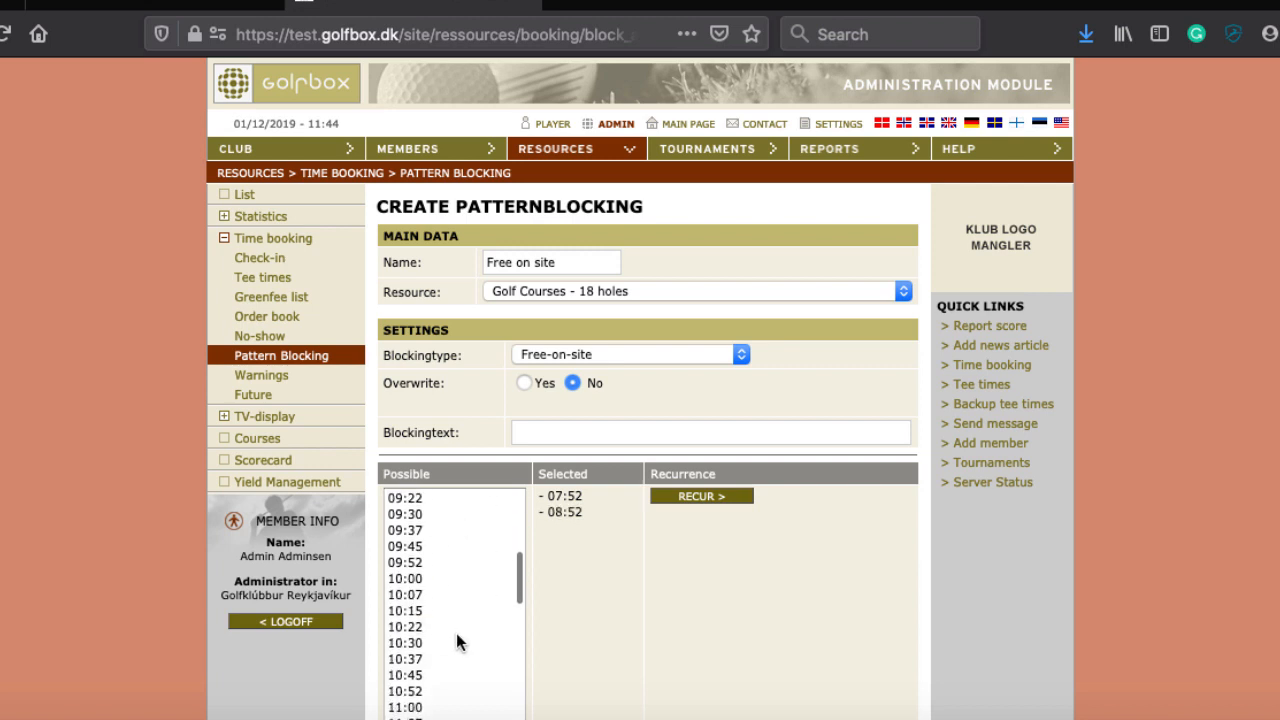
{"action": "left_click", "coordinate": [421, 565]}
{"action": "scroll", "coordinate": [453, 609], "scroll_direction": "down", "scroll_amount": 3}
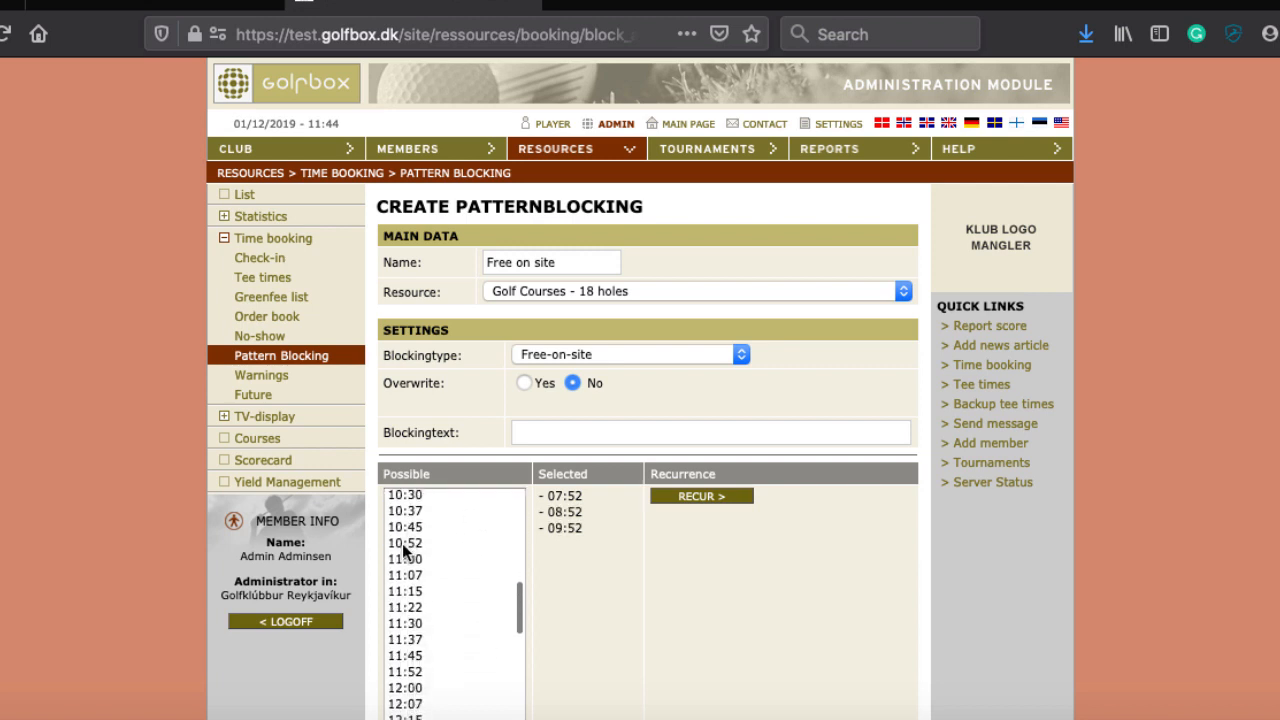
{"action": "left_click", "coordinate": [404, 543]}
{"action": "scroll", "coordinate": [461, 612], "scroll_direction": "down", "scroll_amount": 2}
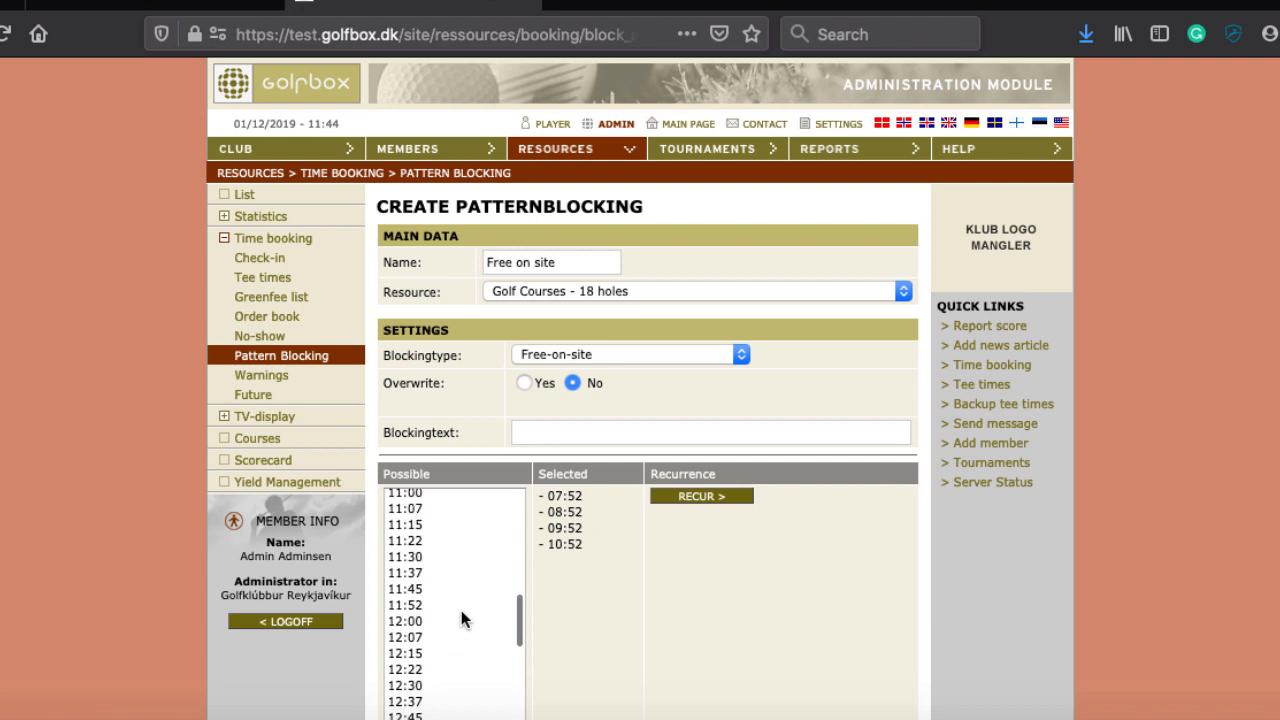
{"action": "left_click", "coordinate": [407, 604]}
{"action": "scroll", "coordinate": [472, 642], "scroll_direction": "down", "scroll_amount": 3}
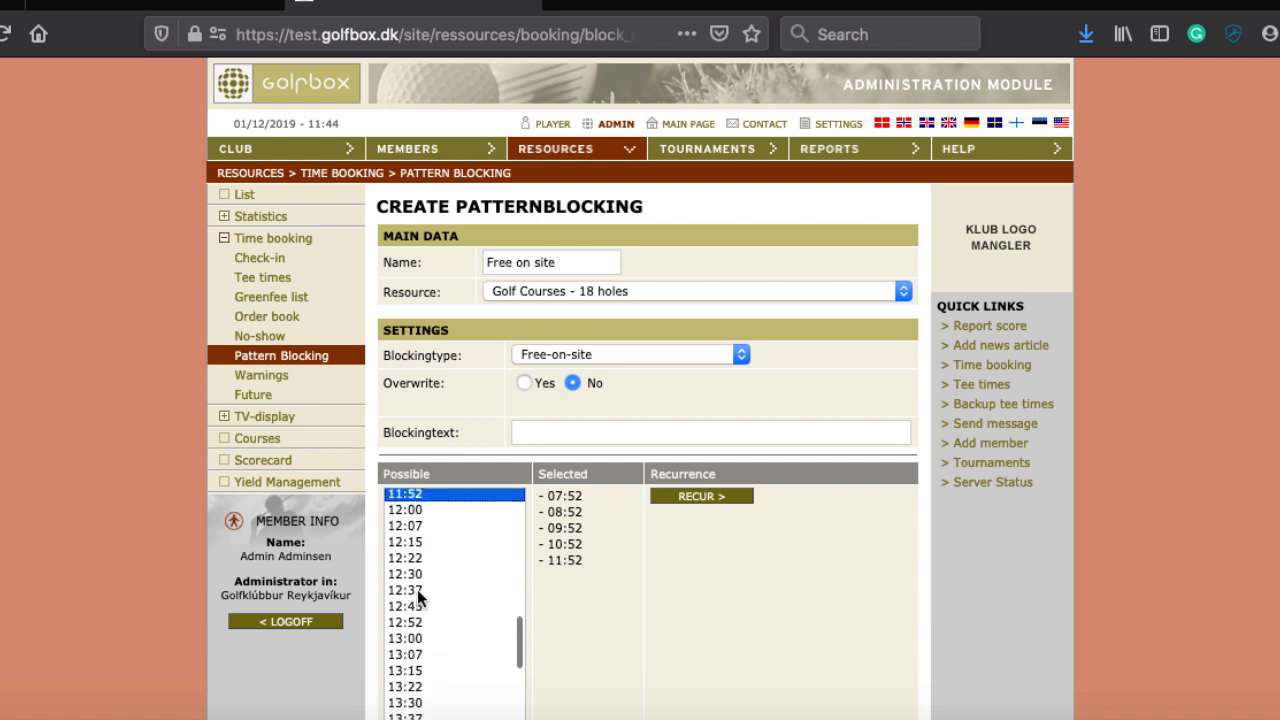
{"action": "left_click", "coordinate": [400, 622]}
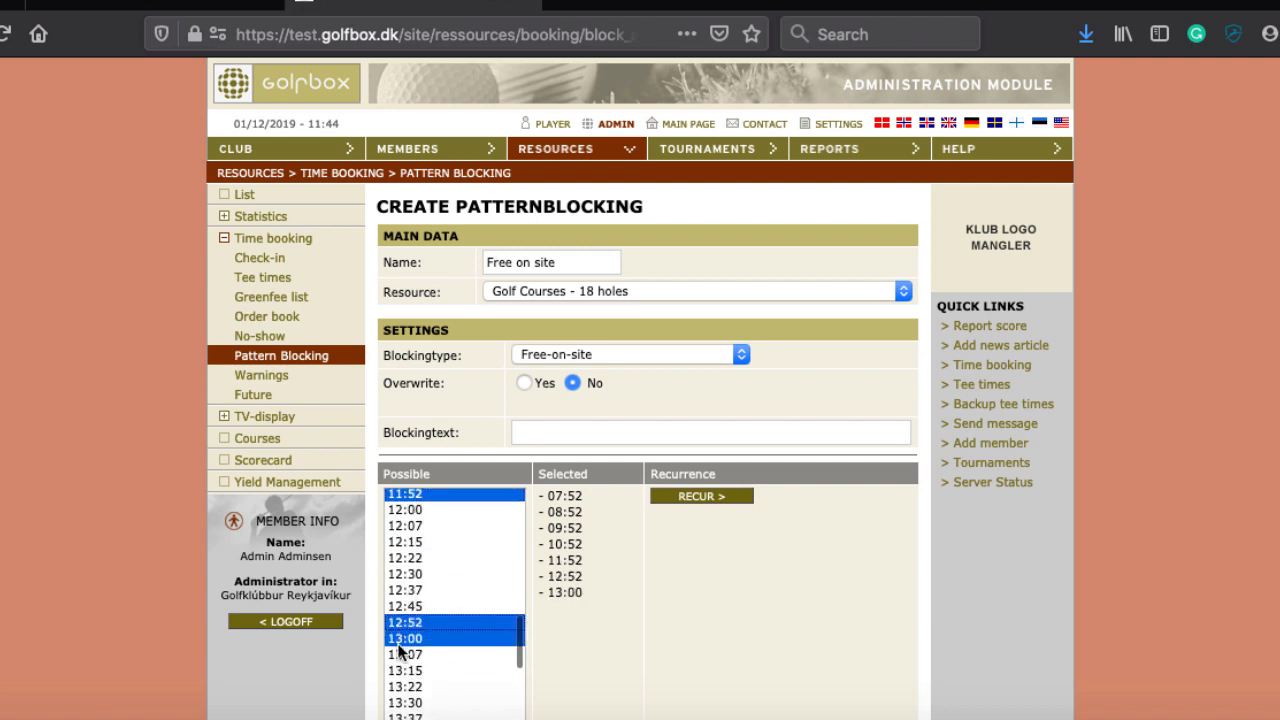
{"action": "scroll", "coordinate": [437, 648], "scroll_direction": "down", "scroll_amount": 3}
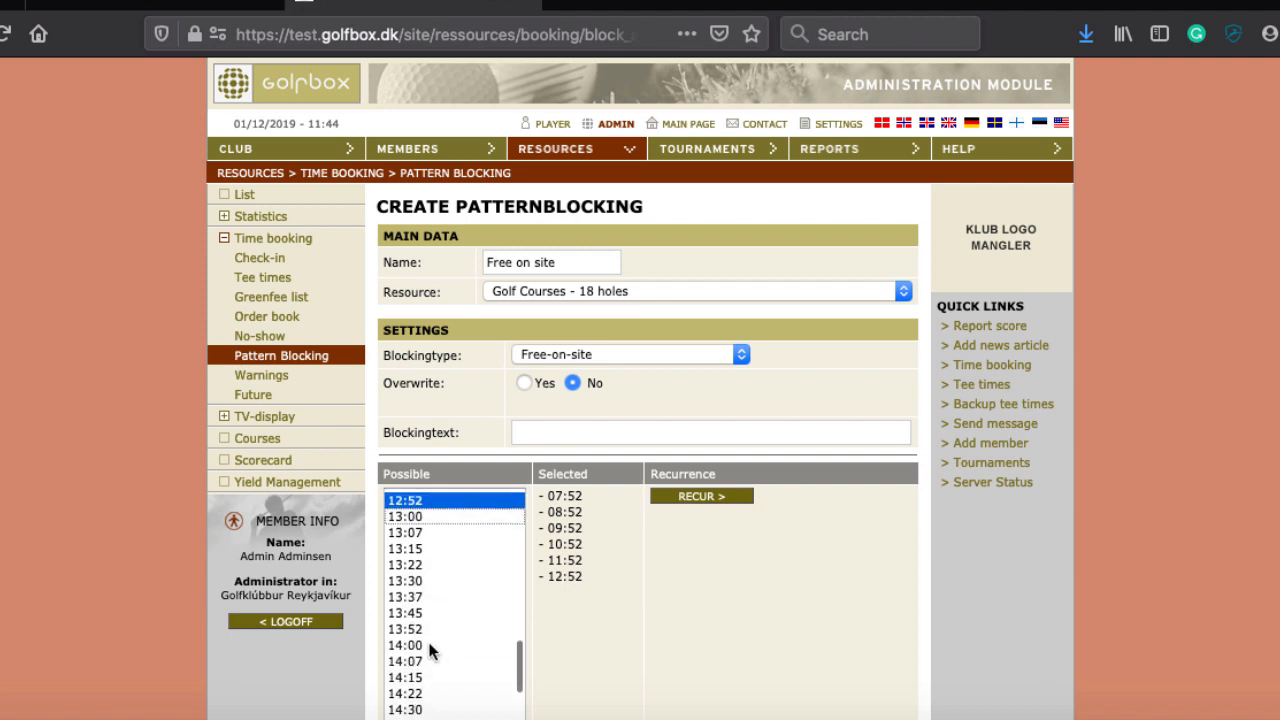
{"action": "left_click", "coordinate": [425, 630]}
{"action": "scroll", "coordinate": [465, 635], "scroll_direction": "down", "scroll_amount": 3}
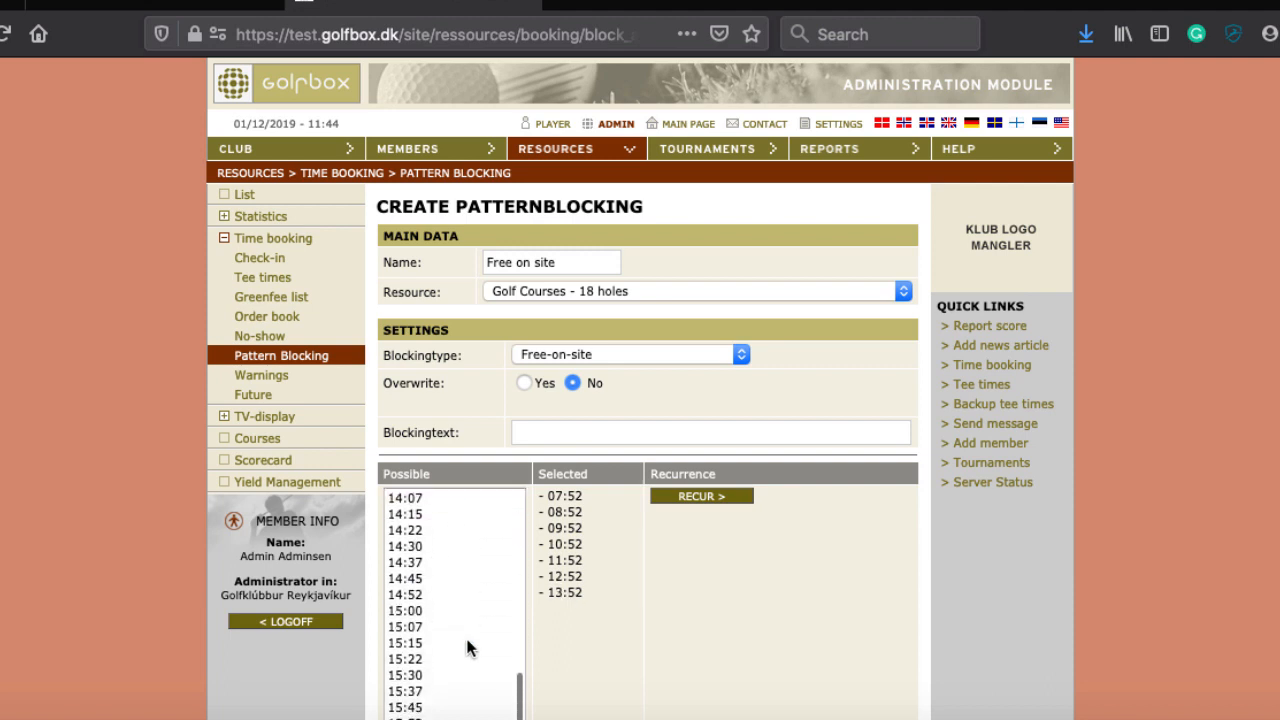
{"action": "left_click", "coordinate": [422, 595]}
{"action": "scroll", "coordinate": [478, 656], "scroll_direction": "down", "scroll_amount": 2}
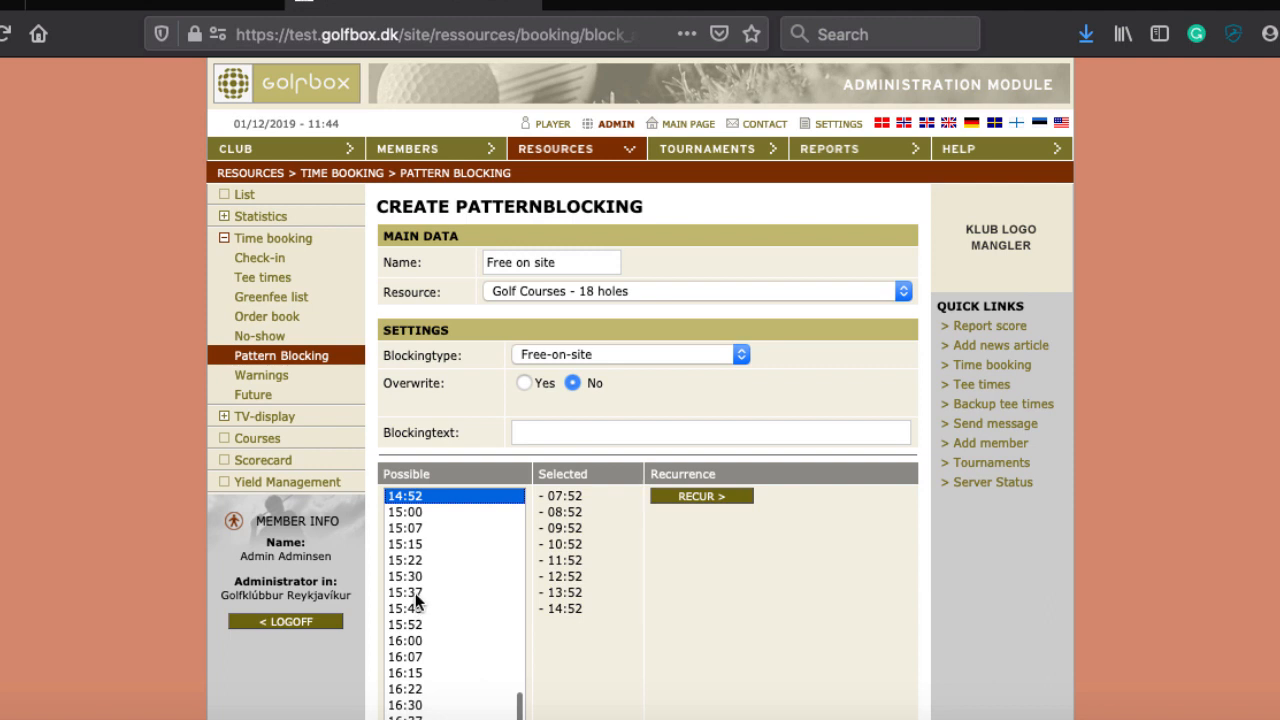
{"action": "left_click", "coordinate": [405, 625], "text": "super"}
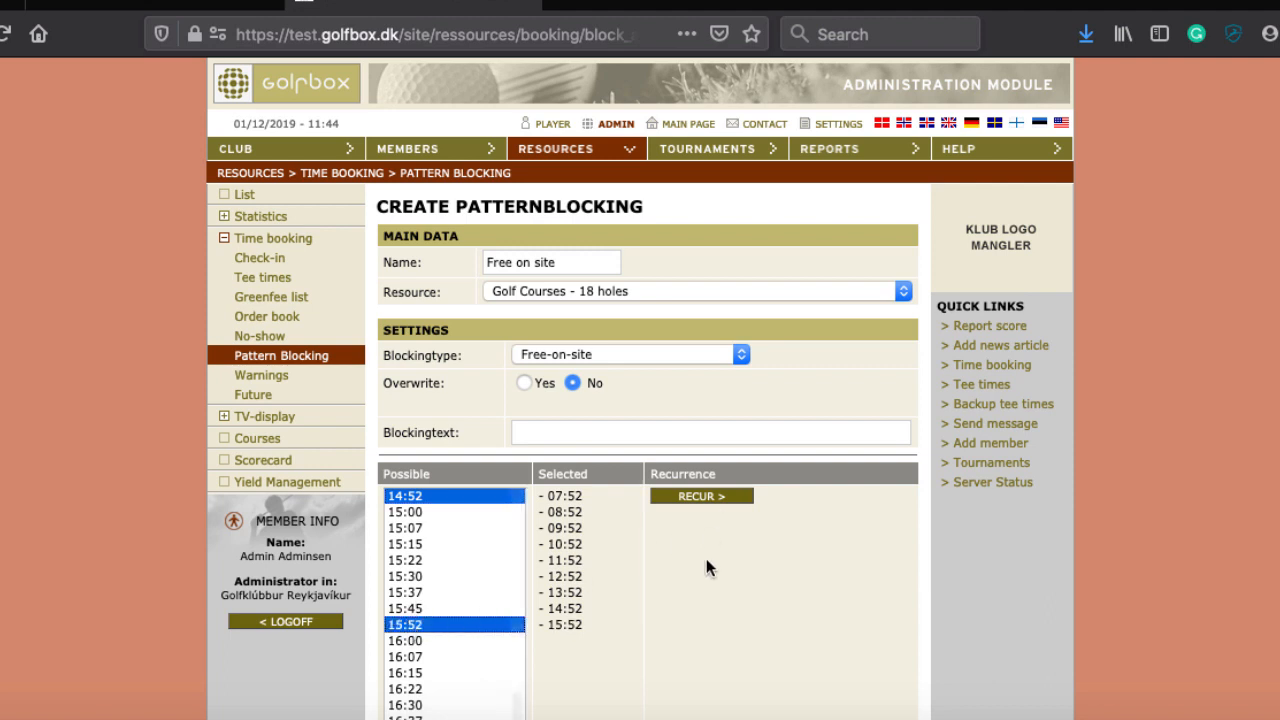
{"action": "scroll", "coordinate": [706, 558], "scroll_direction": "down", "scroll_amount": 2}
{"action": "scroll", "coordinate": [706, 568], "scroll_direction": "down", "scroll_amount": 4}
{"action": "left_click", "coordinate": [713, 213]}
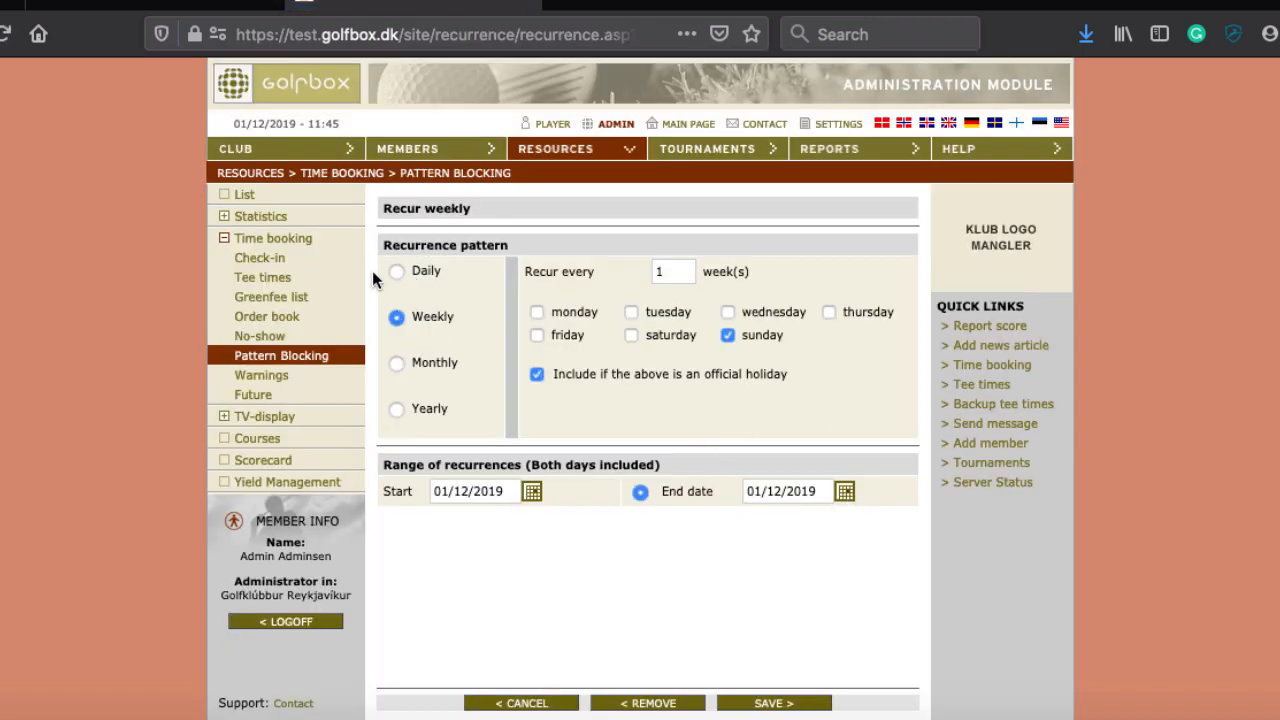
Step: Set the pattern to repeat daily with end date 31/12/2019 and save
{"action": "left_click", "coordinate": [396, 272]}
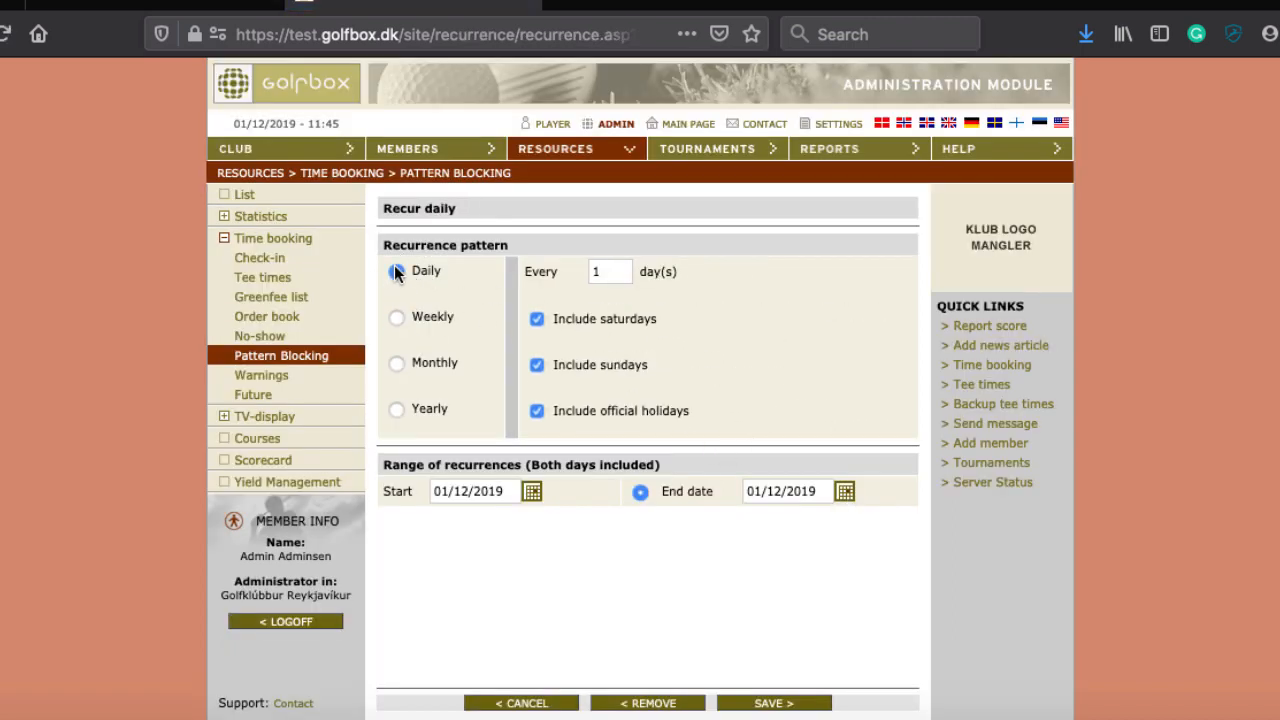
{"action": "left_click", "coordinate": [845, 493]}
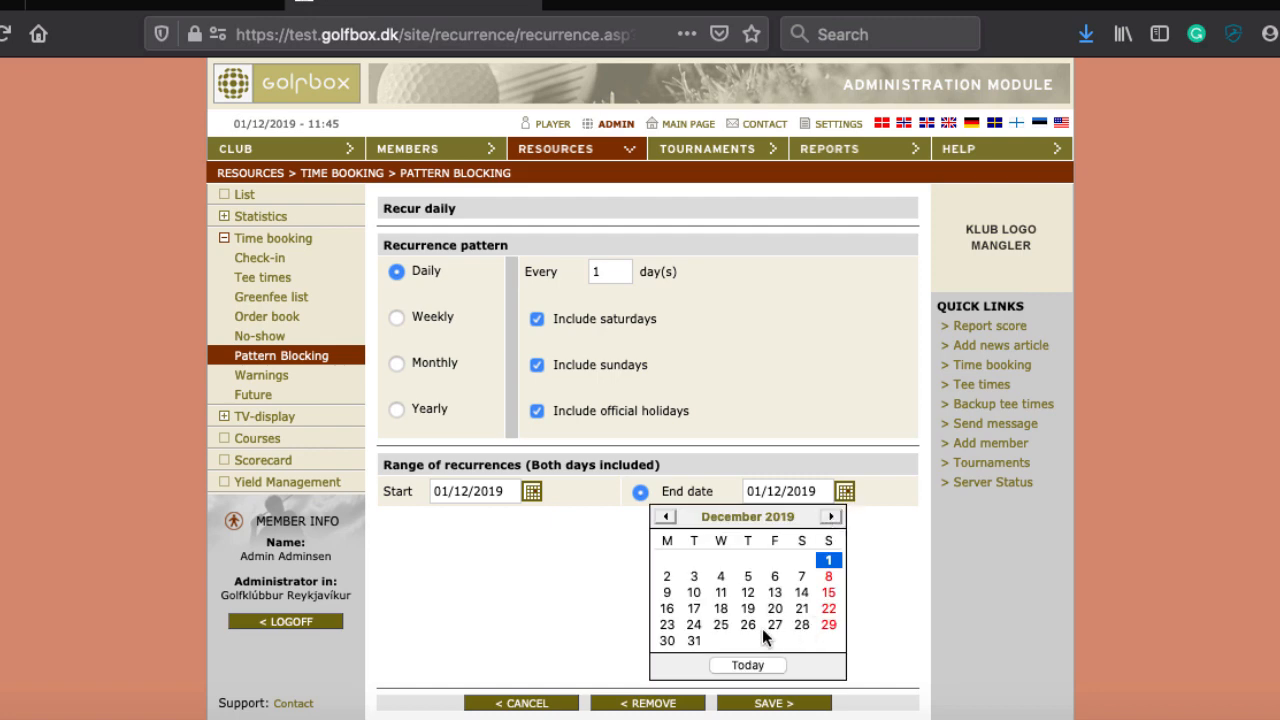
{"action": "left_click", "coordinate": [694, 641]}
{"action": "scroll", "coordinate": [852, 572], "scroll_direction": "down", "scroll_amount": 2}
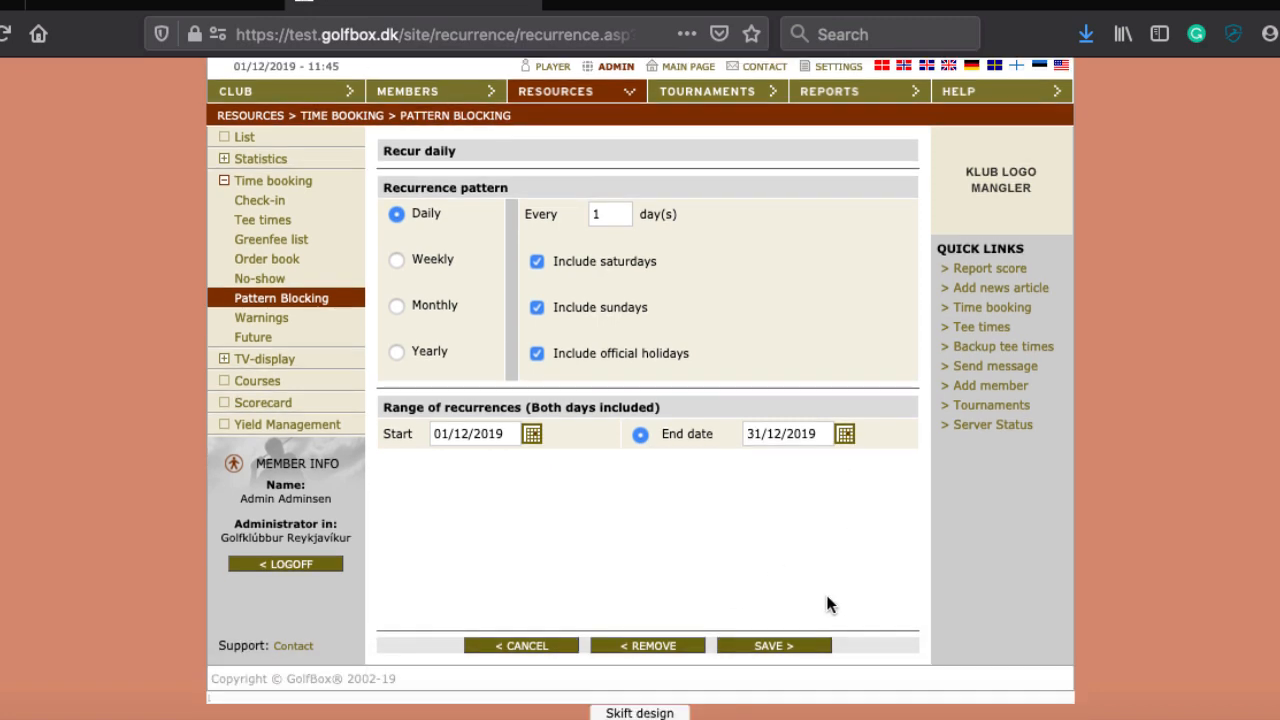
{"action": "left_click", "coordinate": [777, 646]}
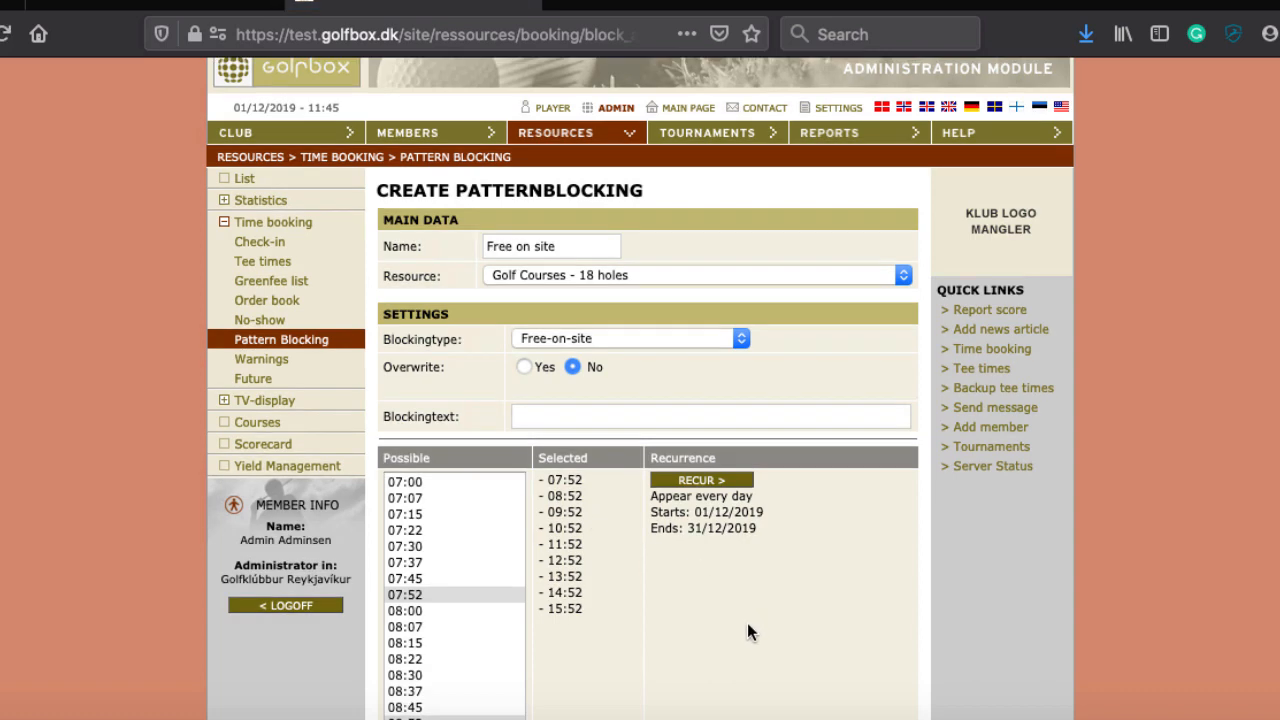
Step: Confirm past the warning to insert the blockings and return to the pattern list
{"action": "scroll", "coordinate": [747, 622], "scroll_direction": "down", "scroll_amount": 5}
{"action": "left_click", "coordinate": [703, 643]}
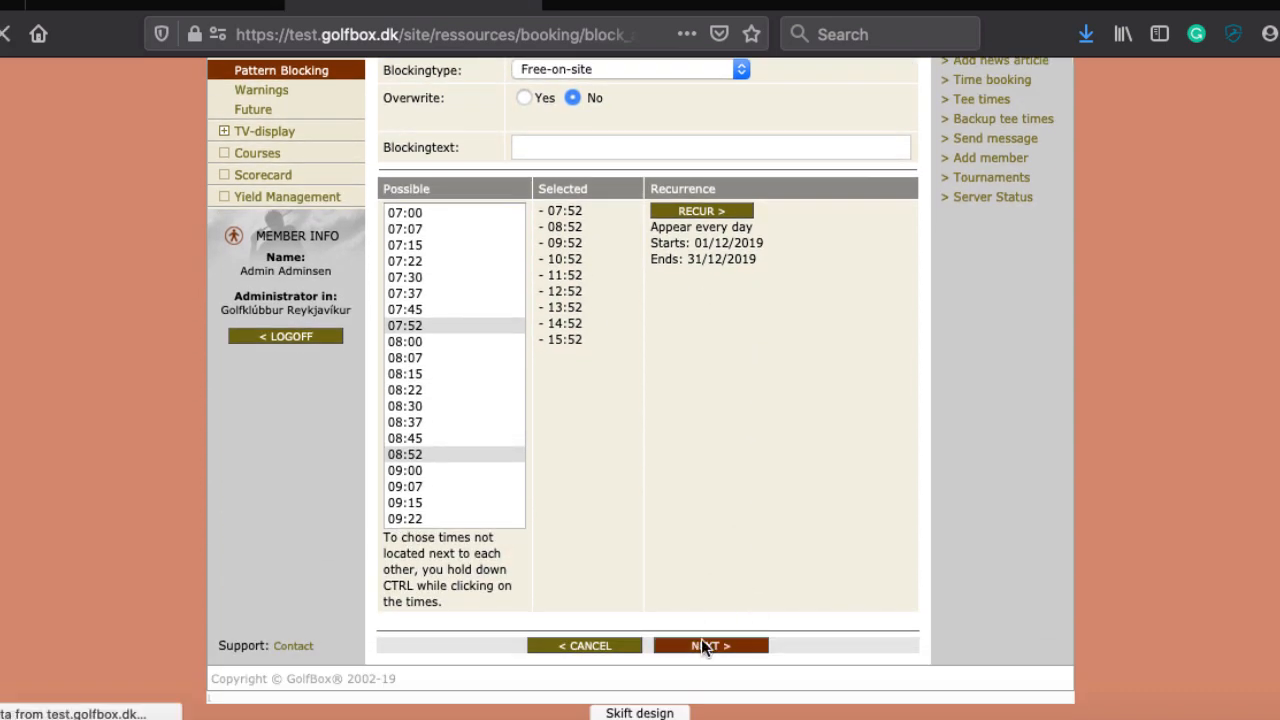
{"action": "scroll", "coordinate": [701, 639], "scroll_direction": "down", "scroll_amount": 2}
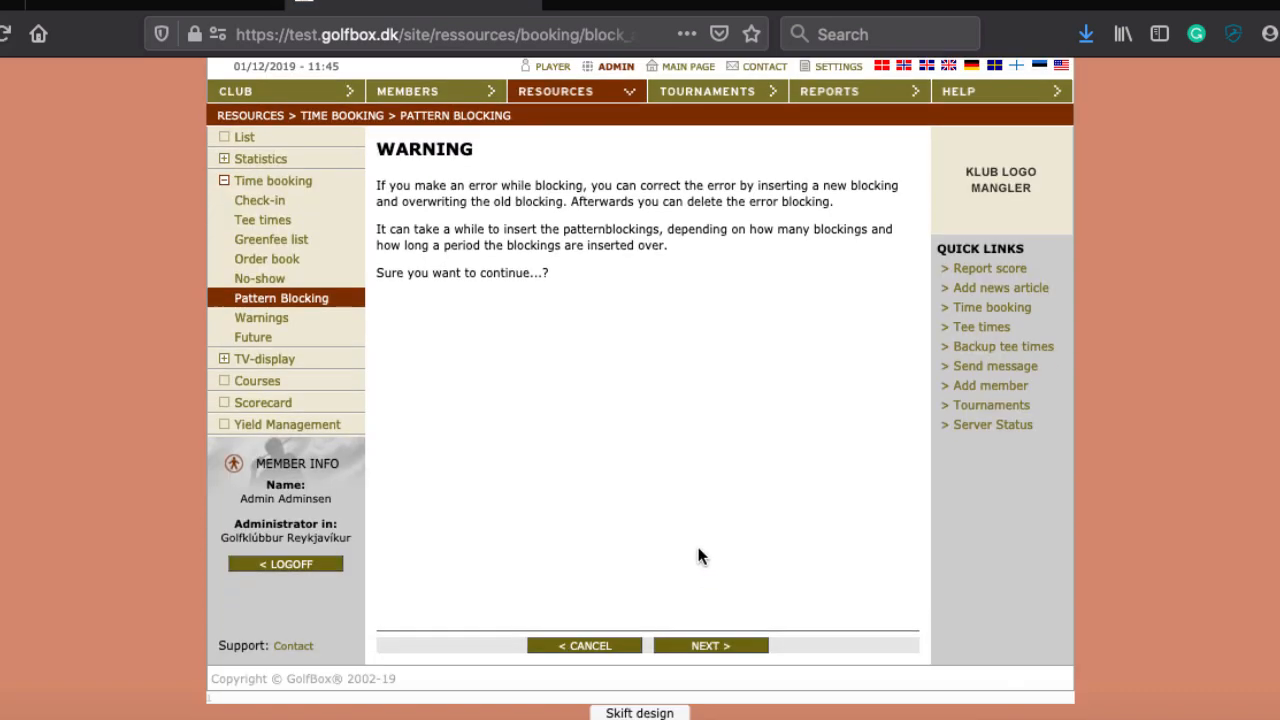
{"action": "left_click", "coordinate": [711, 645]}
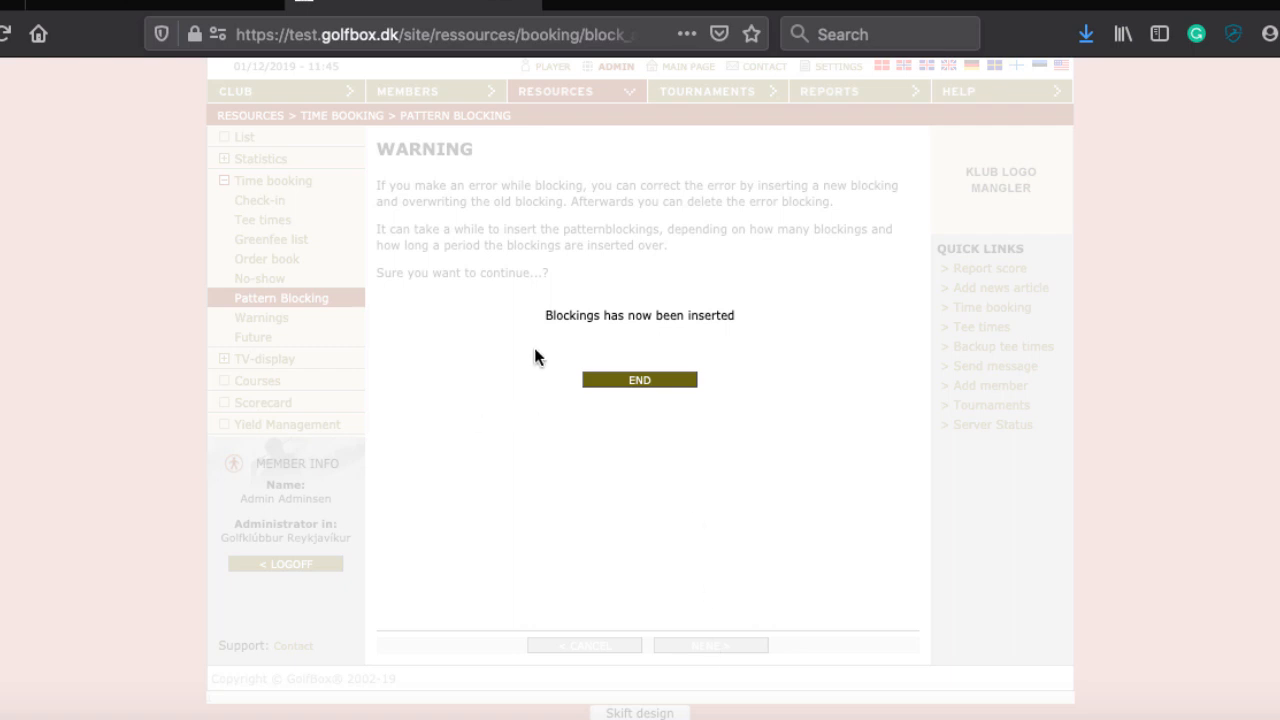
{"action": "left_click", "coordinate": [621, 384]}
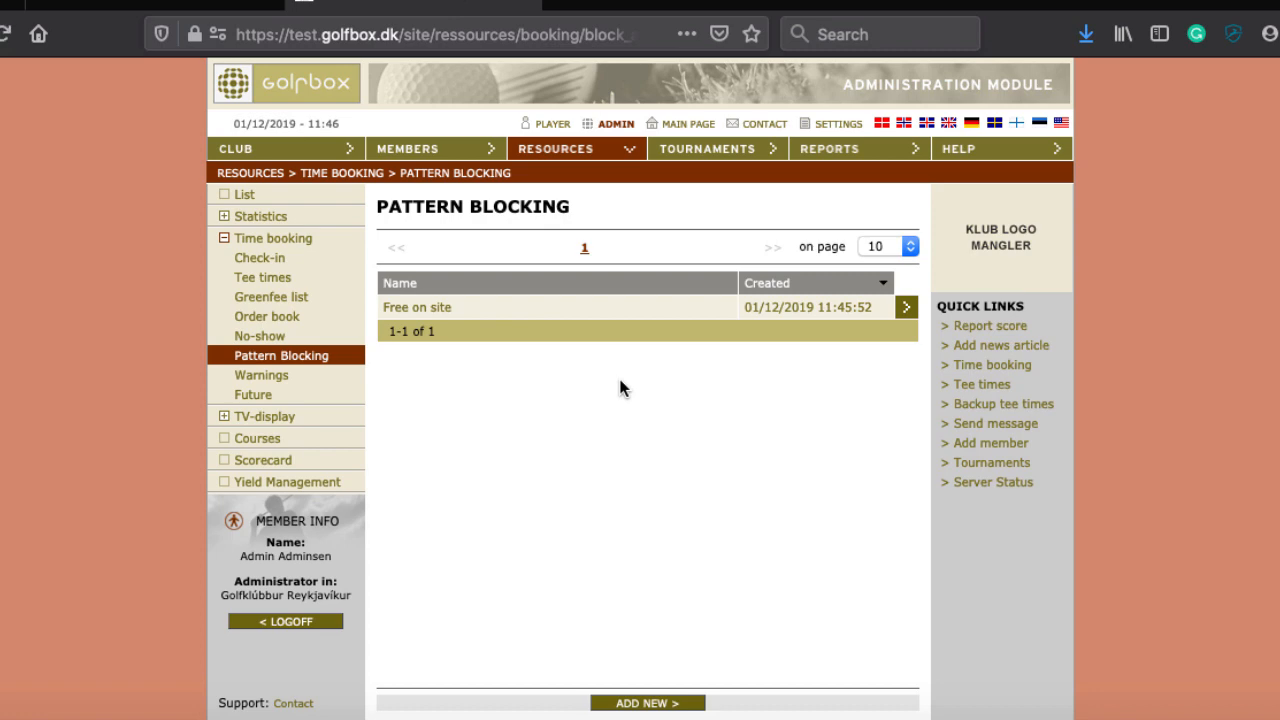
{"action": "scroll", "coordinate": [618, 375], "scroll_direction": "down", "scroll_amount": 1}
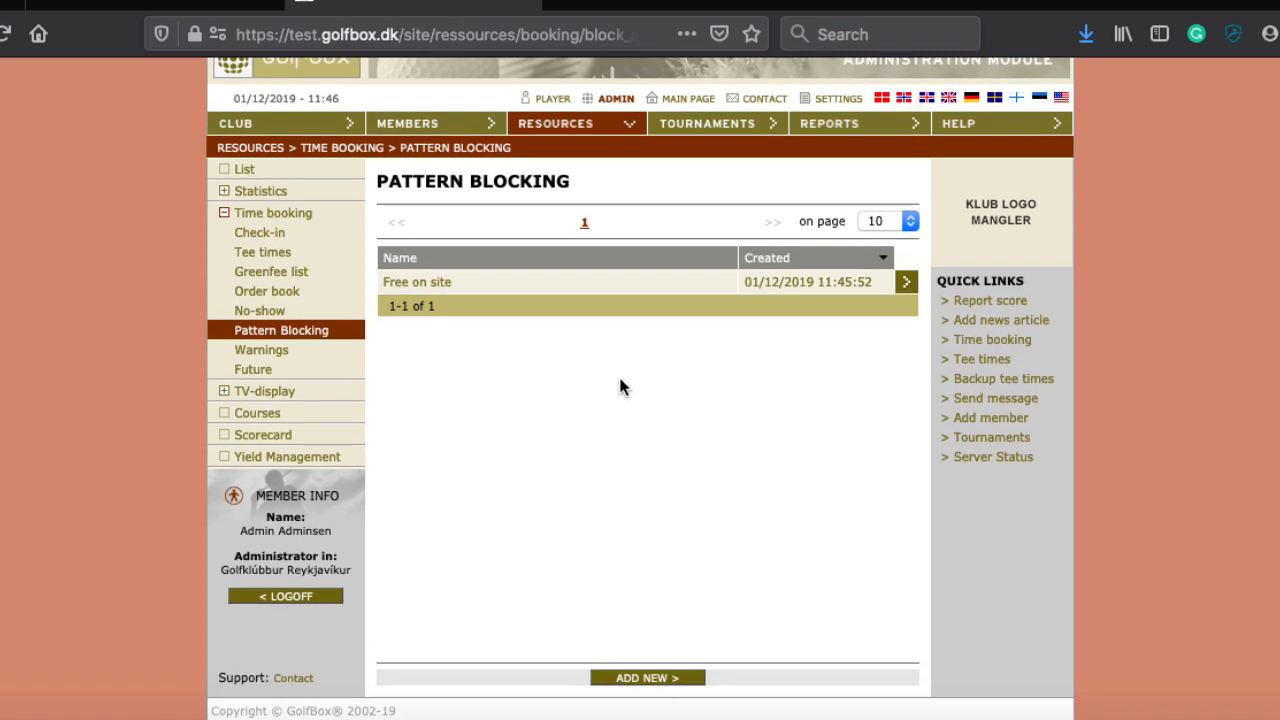
Step: Open the tee-time grid and step forward to Tuesday 03-12-2019, checking the grey :52 slots
{"action": "left_click", "coordinate": [987, 345]}
{"action": "scroll", "coordinate": [955, 345], "scroll_direction": "down", "scroll_amount": 2}
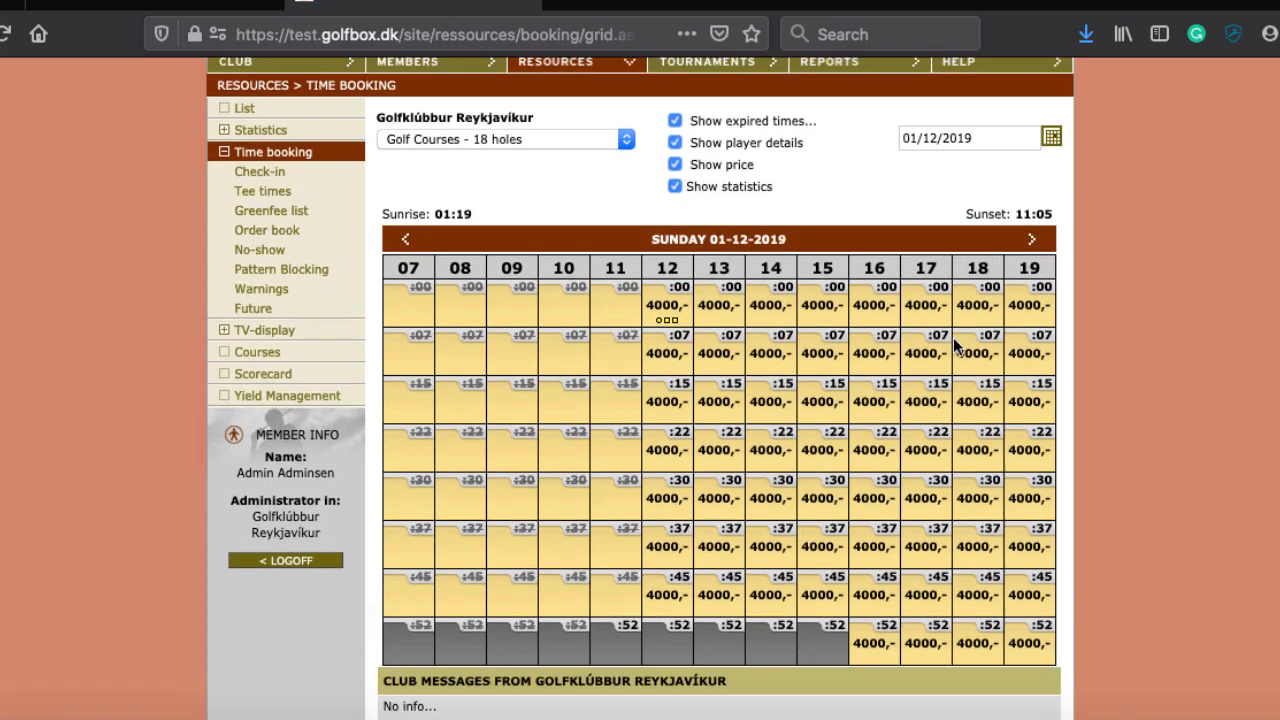
{"action": "scroll", "coordinate": [955, 345], "scroll_direction": "down", "scroll_amount": 3}
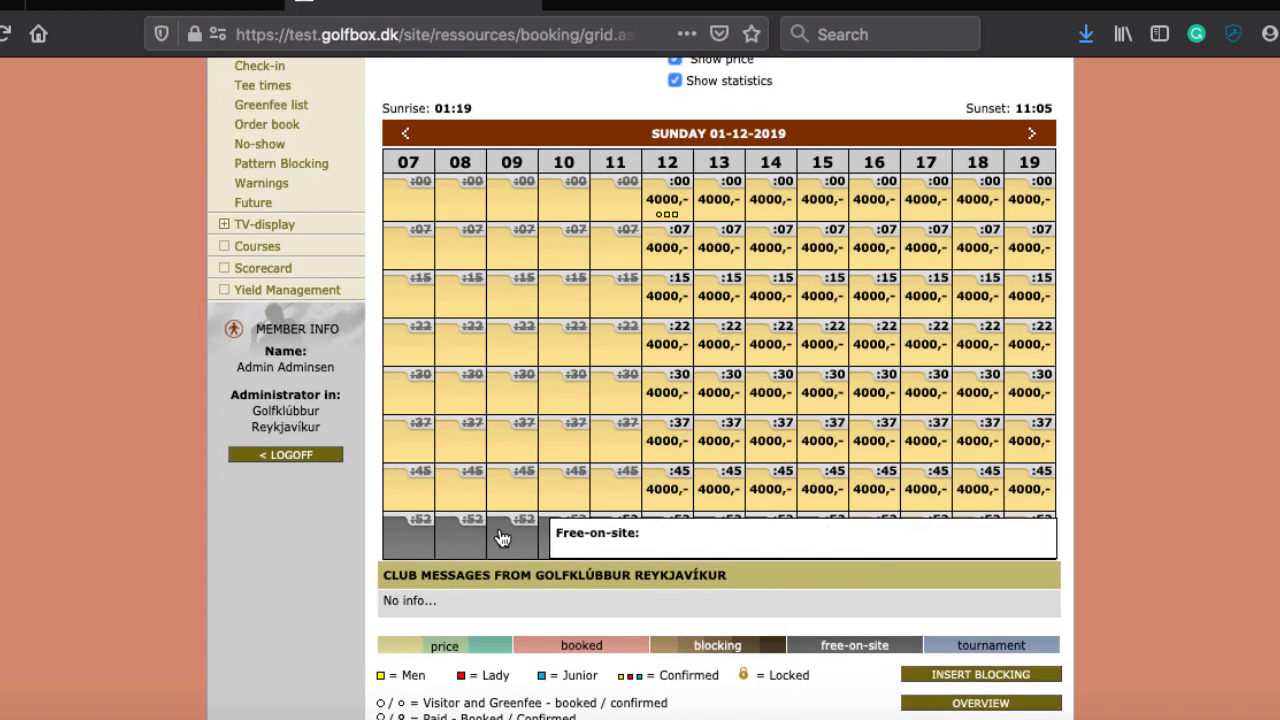
{"action": "left_click", "coordinate": [1030, 138]}
{"action": "scroll", "coordinate": [754, 480], "scroll_direction": "down", "scroll_amount": 3}
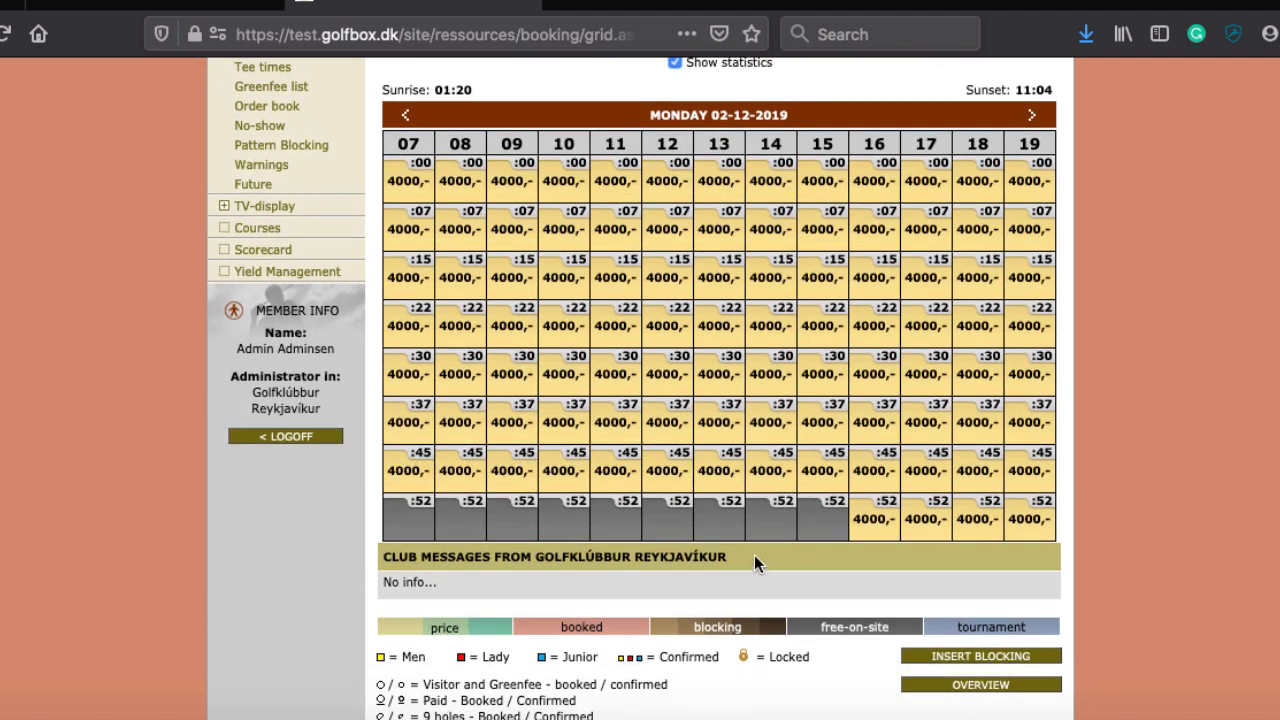
{"action": "mouse_move", "coordinate": [767, 520]}
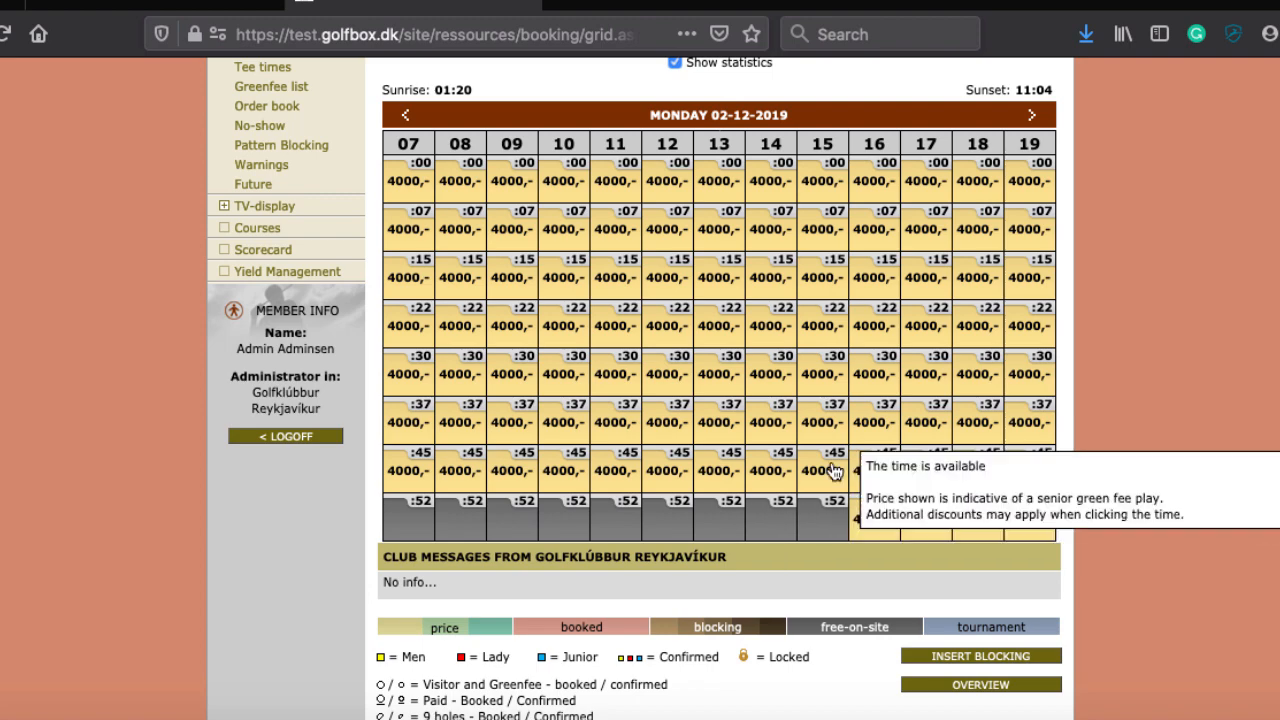
{"action": "left_click", "coordinate": [1031, 115]}
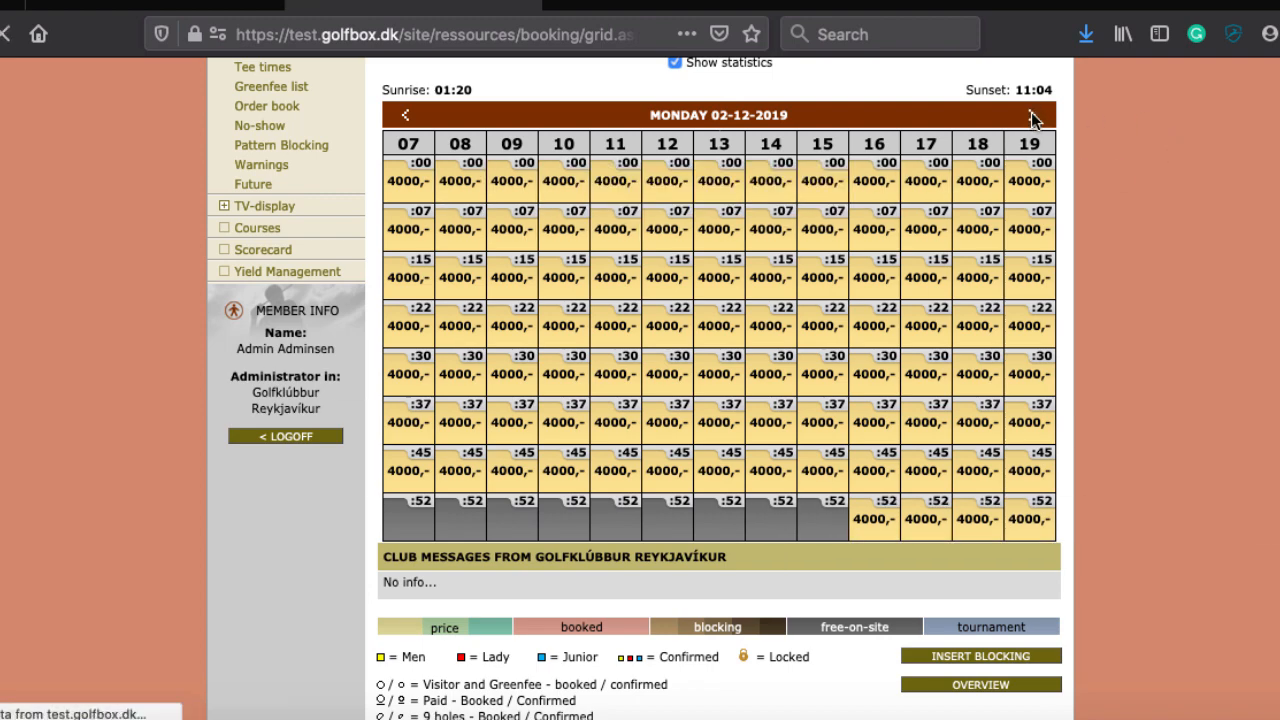
{"action": "scroll", "coordinate": [1105, 375], "scroll_direction": "down", "scroll_amount": 5}
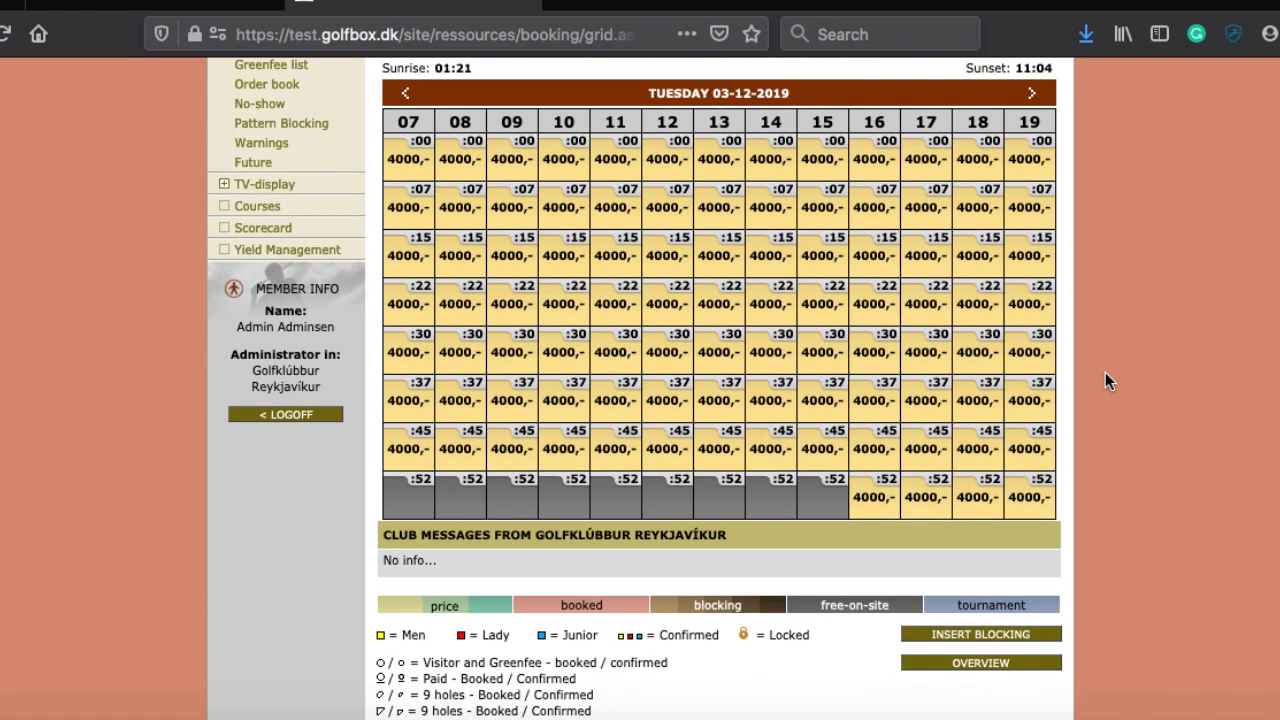
{"action": "scroll", "coordinate": [1105, 380], "scroll_direction": "up", "scroll_amount": 1}
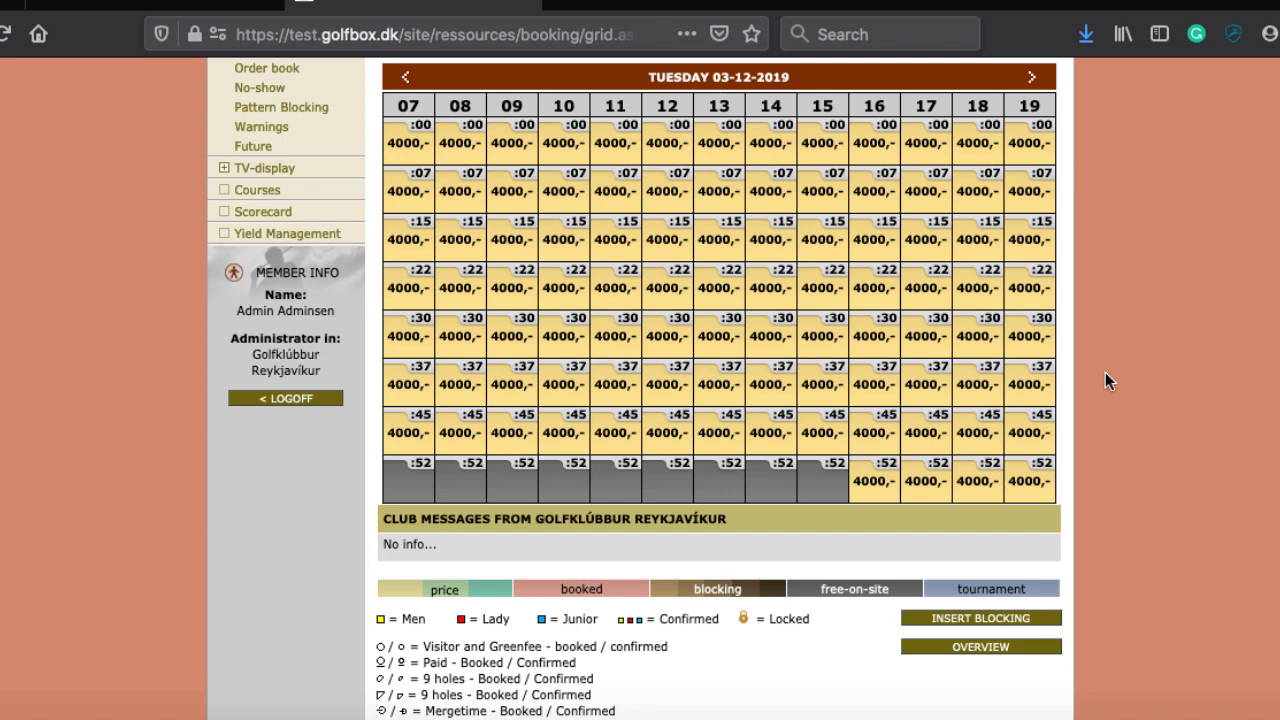
{"action": "scroll", "coordinate": [1121, 450], "scroll_direction": "down", "scroll_amount": 4}
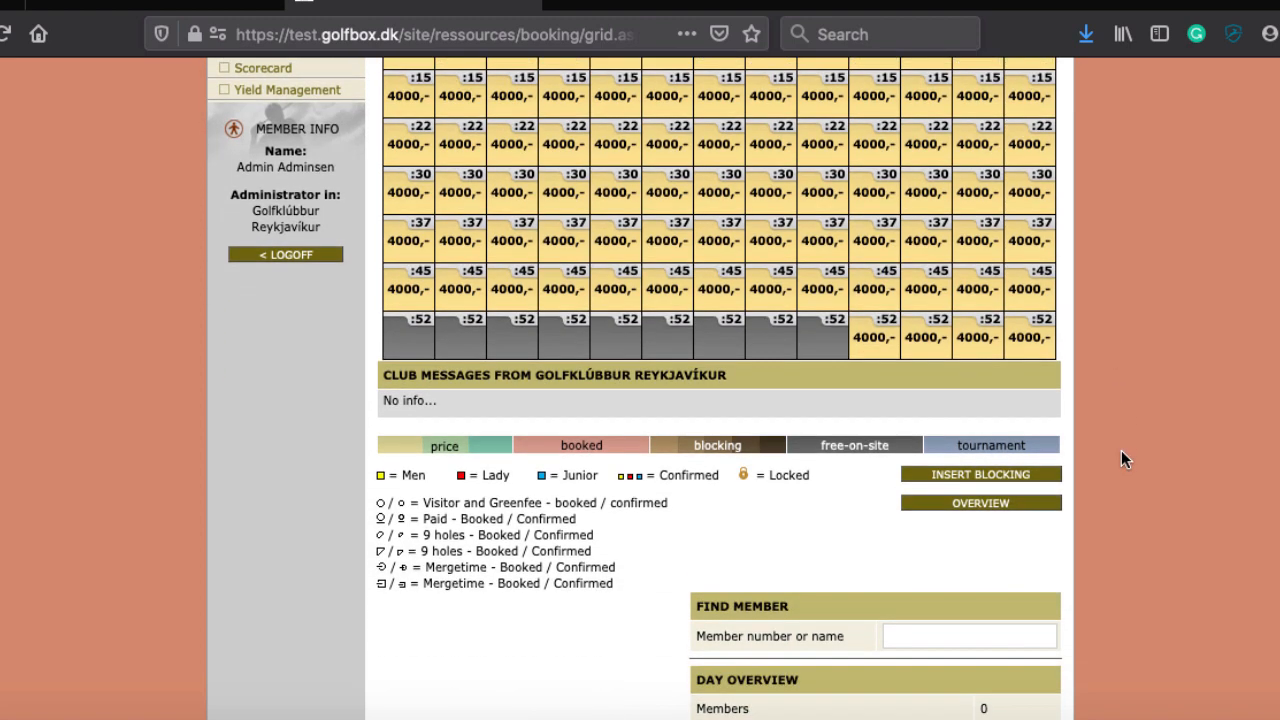
{"action": "scroll", "coordinate": [1121, 450], "scroll_direction": "up", "scroll_amount": 10}
{"action": "scroll", "coordinate": [1121, 458], "scroll_direction": "up", "scroll_amount": 3}
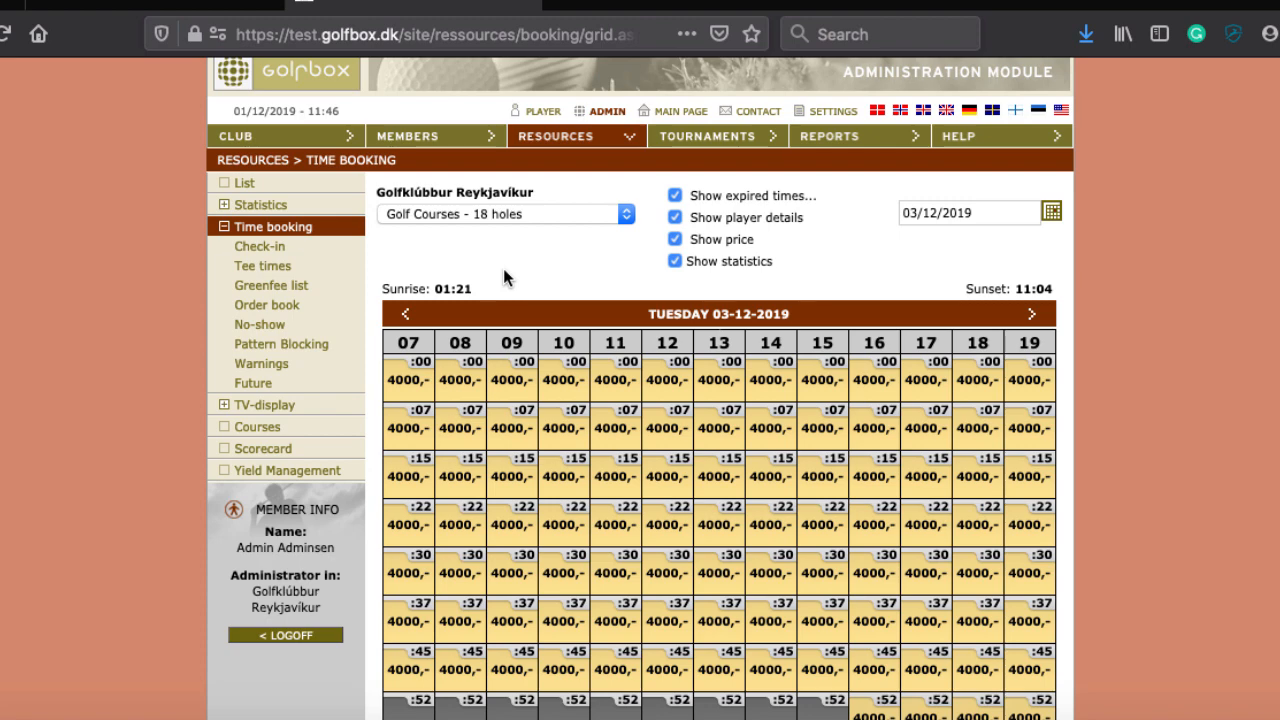
{"action": "scroll", "coordinate": [606, 294], "scroll_direction": "down", "scroll_amount": 5}
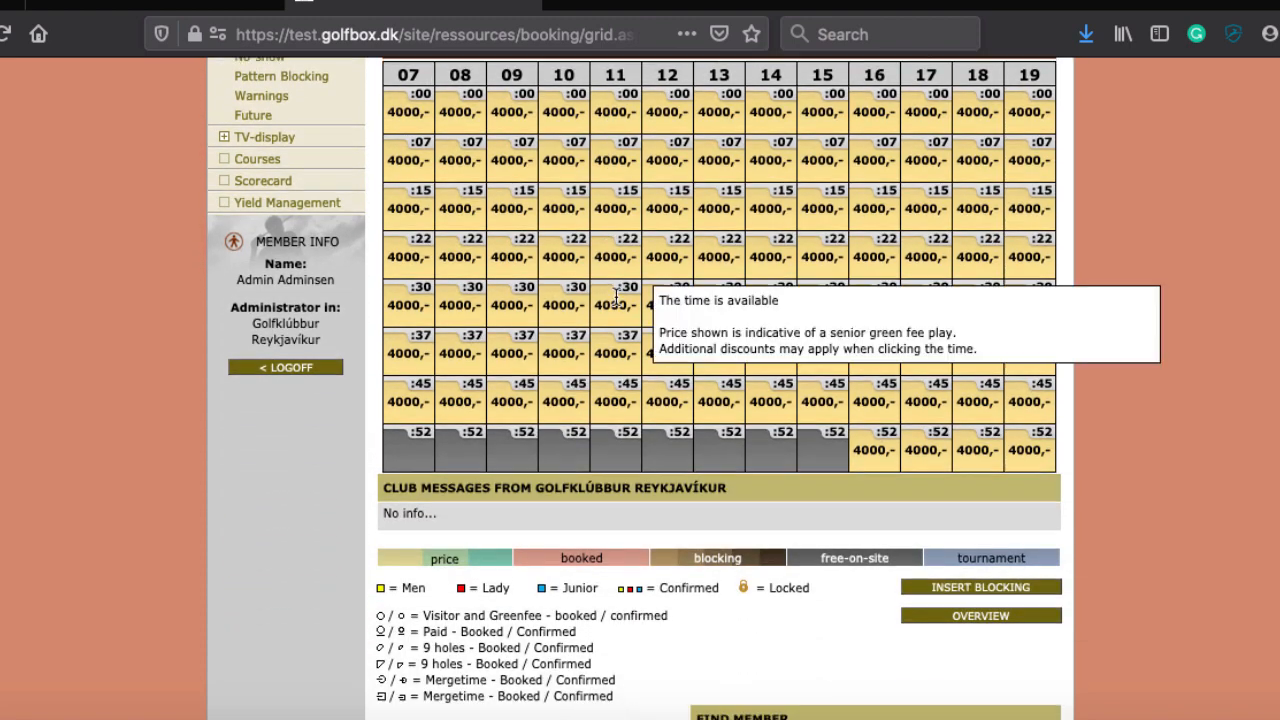
{"action": "scroll", "coordinate": [700, 550], "scroll_direction": "down", "scroll_amount": 4}
{"action": "scroll", "coordinate": [706, 400], "scroll_direction": "up", "scroll_amount": 9}
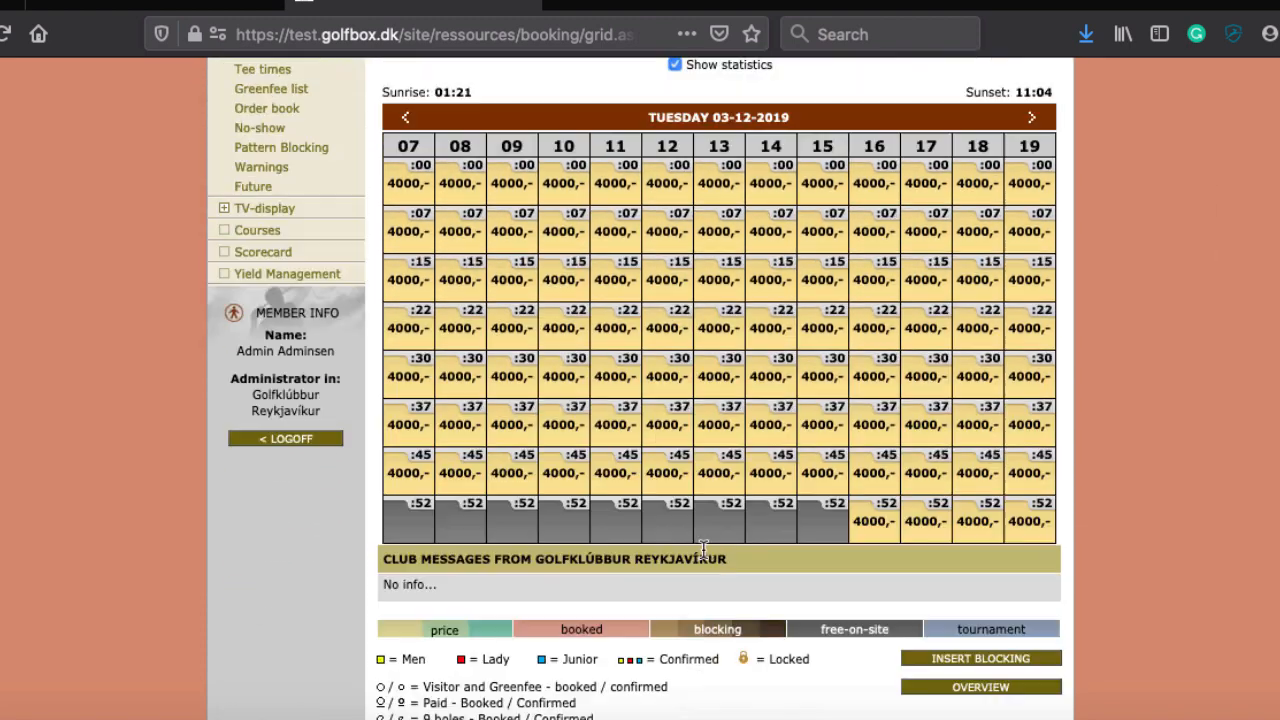
Step: Return the grid to Sunday 01-12-2019 and review its free-on-site slots
{"action": "left_click", "coordinate": [1051, 224]}
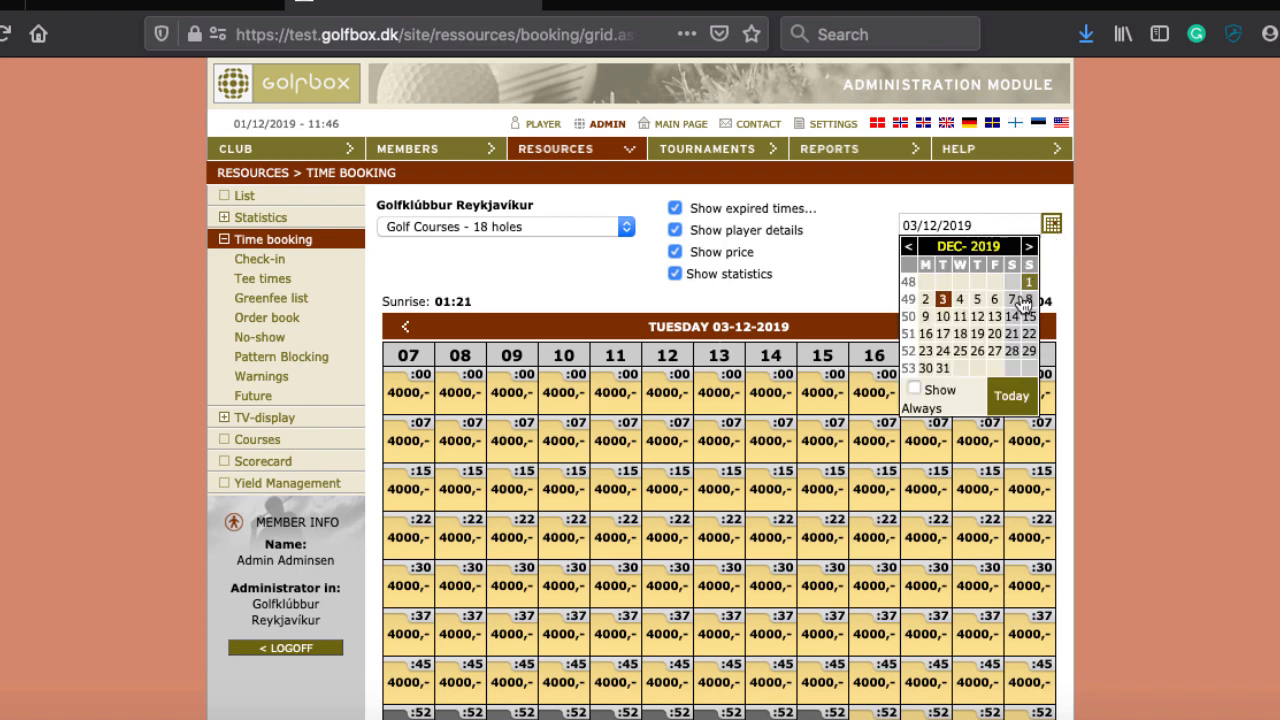
{"action": "left_click", "coordinate": [1028, 283]}
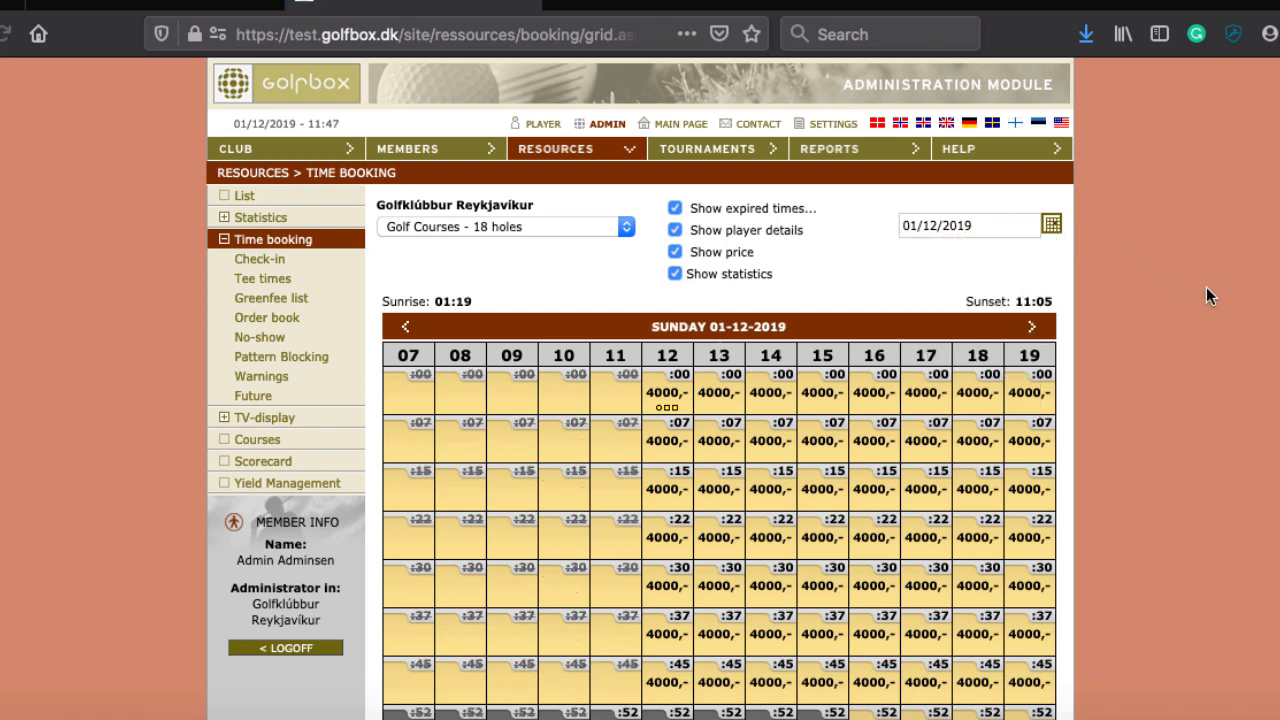
{"action": "scroll", "coordinate": [1206, 287], "scroll_direction": "down", "scroll_amount": 2}
{"action": "scroll", "coordinate": [1206, 290], "scroll_direction": "down", "scroll_amount": 3}
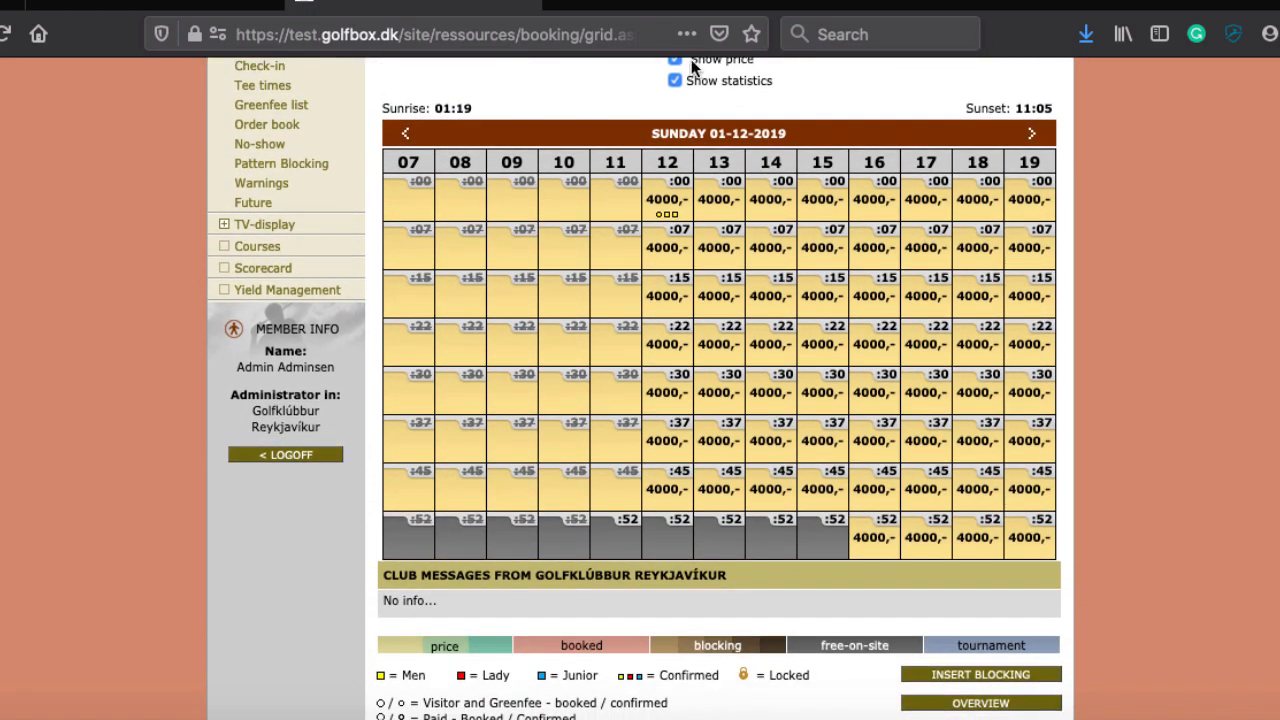
{"action": "mouse_move", "coordinate": [654, 202]}
{"action": "scroll", "coordinate": [78, 180], "scroll_direction": "up", "scroll_amount": 3}
Step: Search check-in by the player's name and view their 18-hole booking at 12:00 on 01/12/2019
{"action": "left_click", "coordinate": [261, 211]}
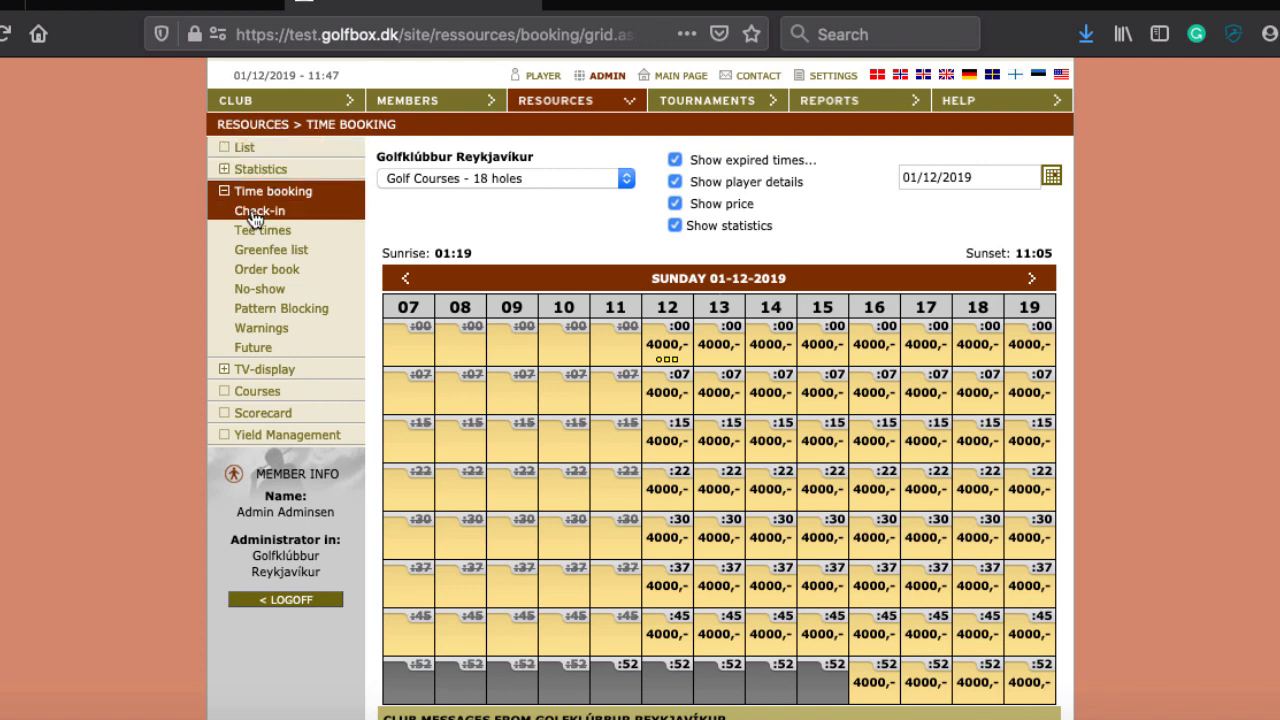
{"action": "left_click", "coordinate": [575, 306]}
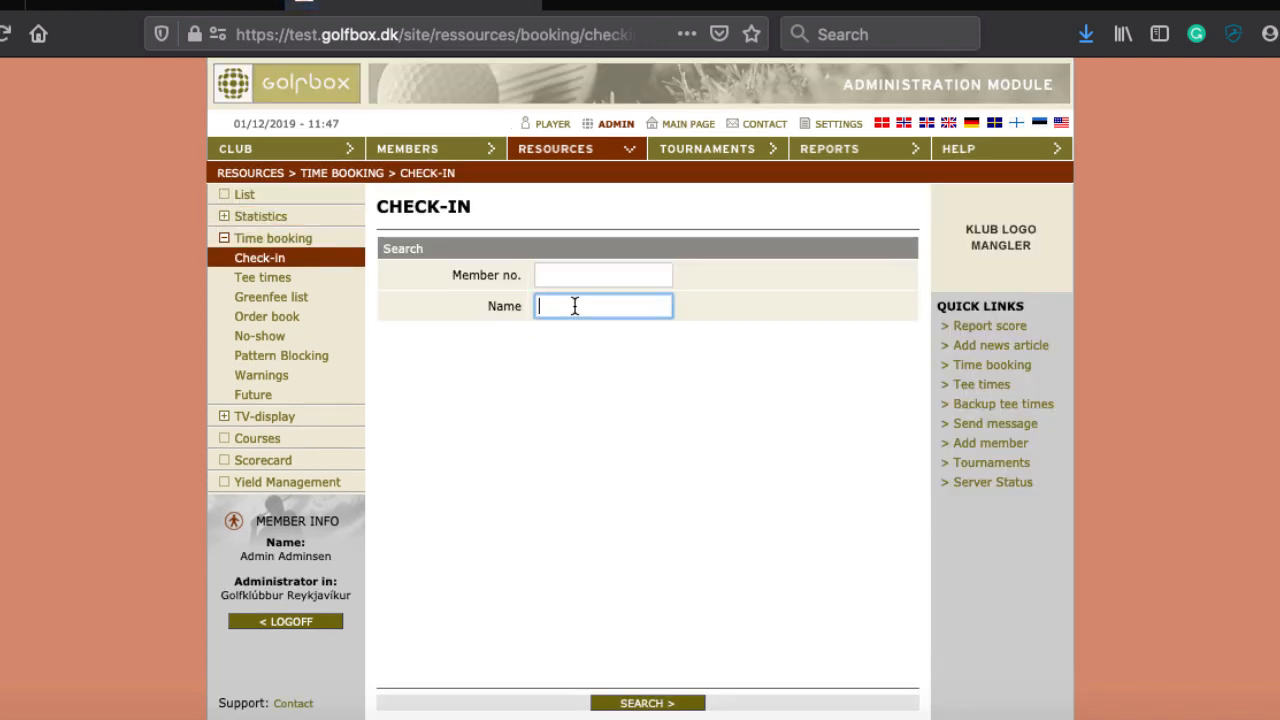
{"action": "type", "text": "Hal"}
{"action": "scroll", "coordinate": [697, 438], "scroll_direction": "down", "scroll_amount": 1}
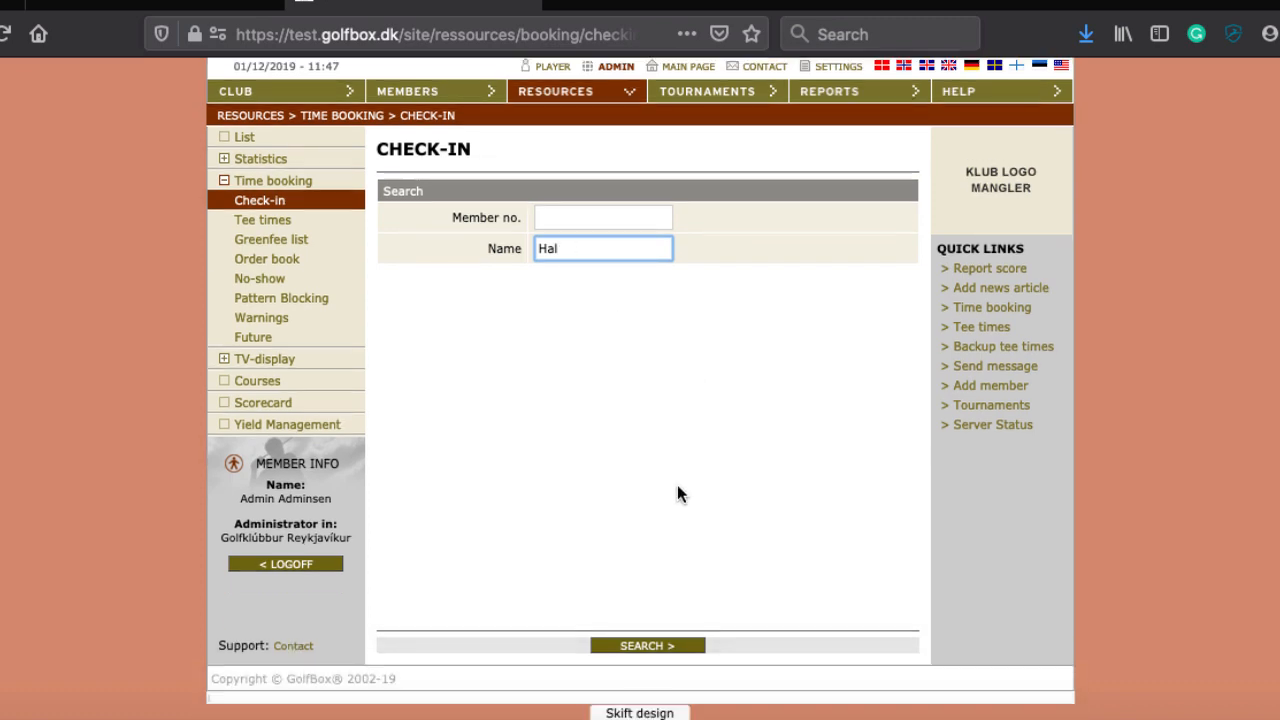
{"action": "left_click", "coordinate": [636, 645]}
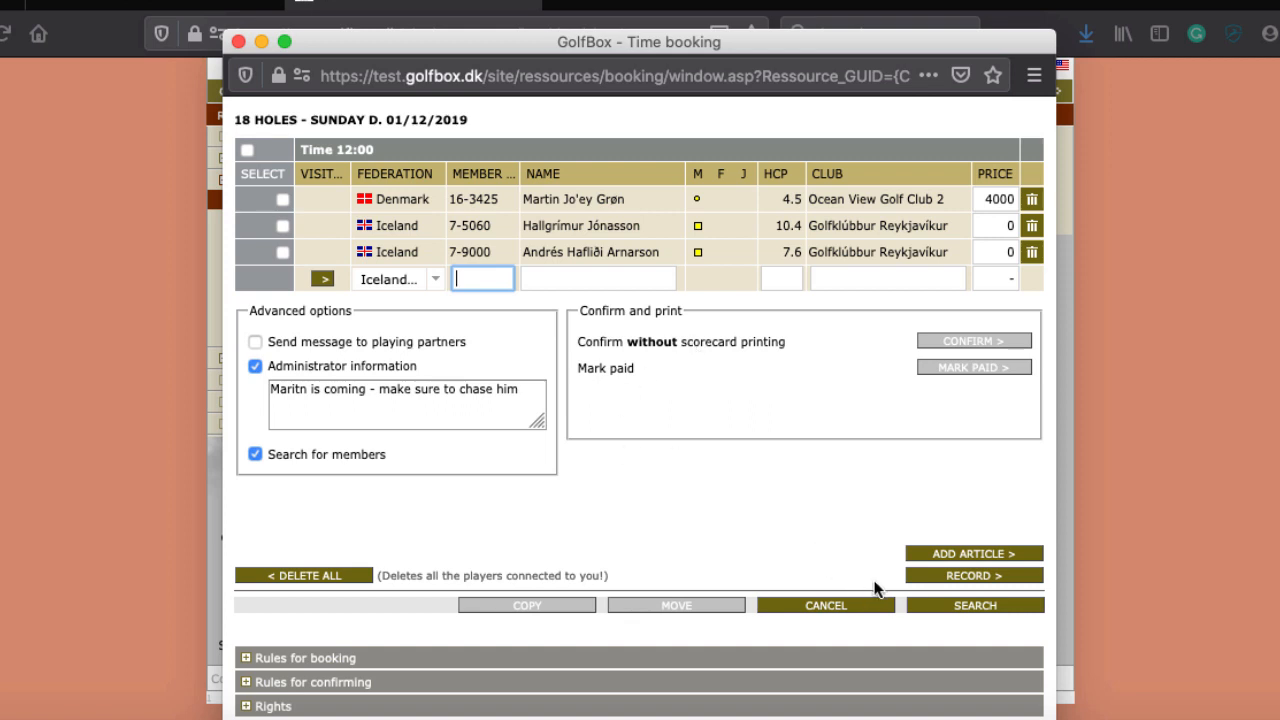
{"action": "left_click", "coordinate": [283, 227]}
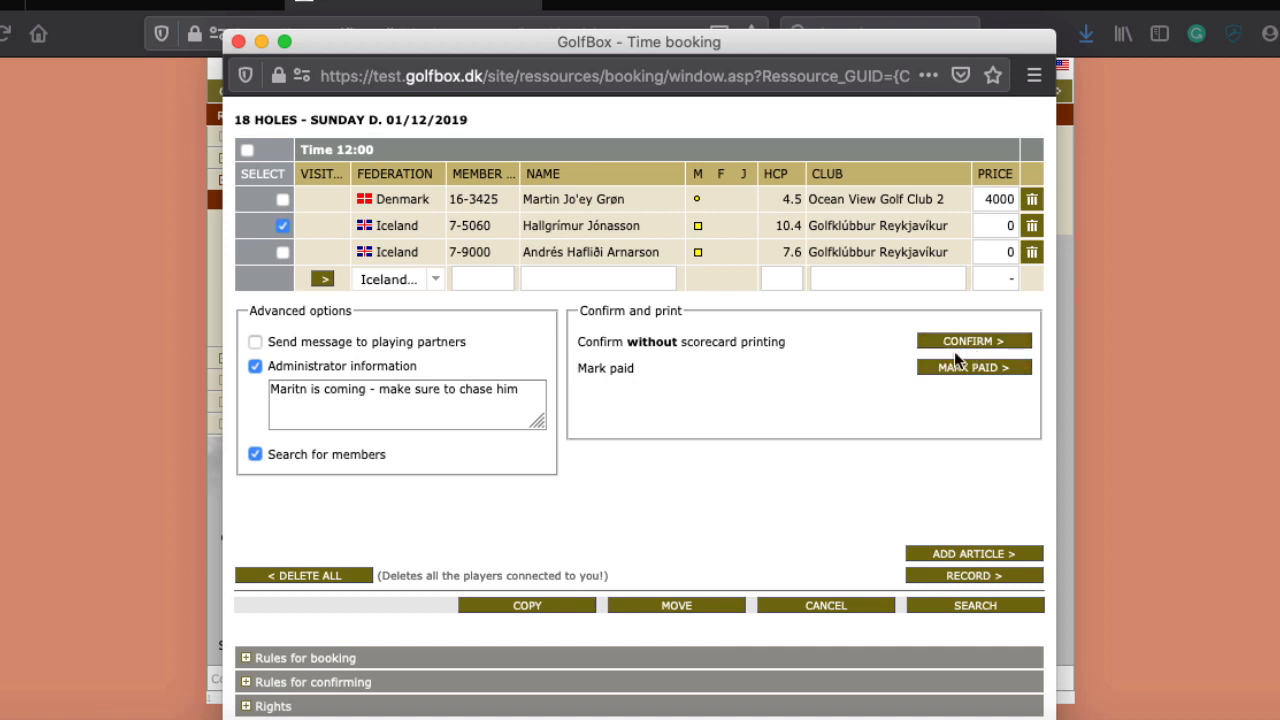
{"action": "left_click", "coordinate": [827, 605]}
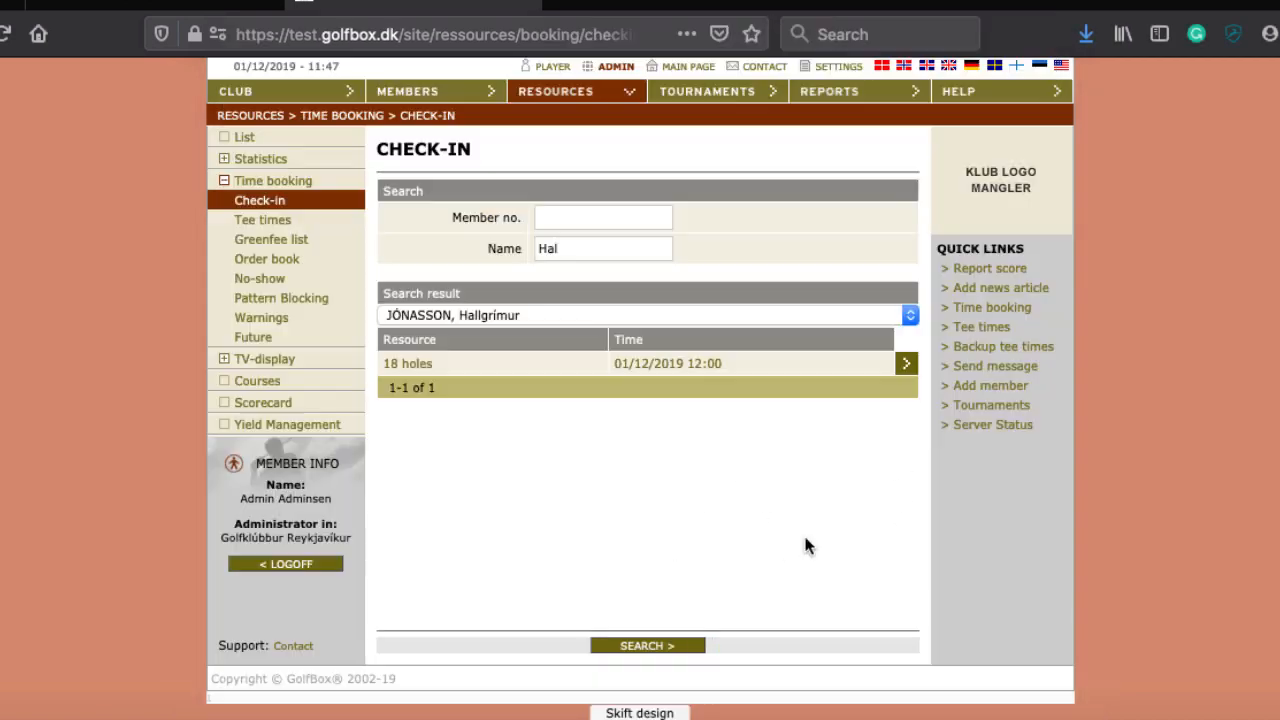
{"action": "left_click", "coordinate": [262, 402]}
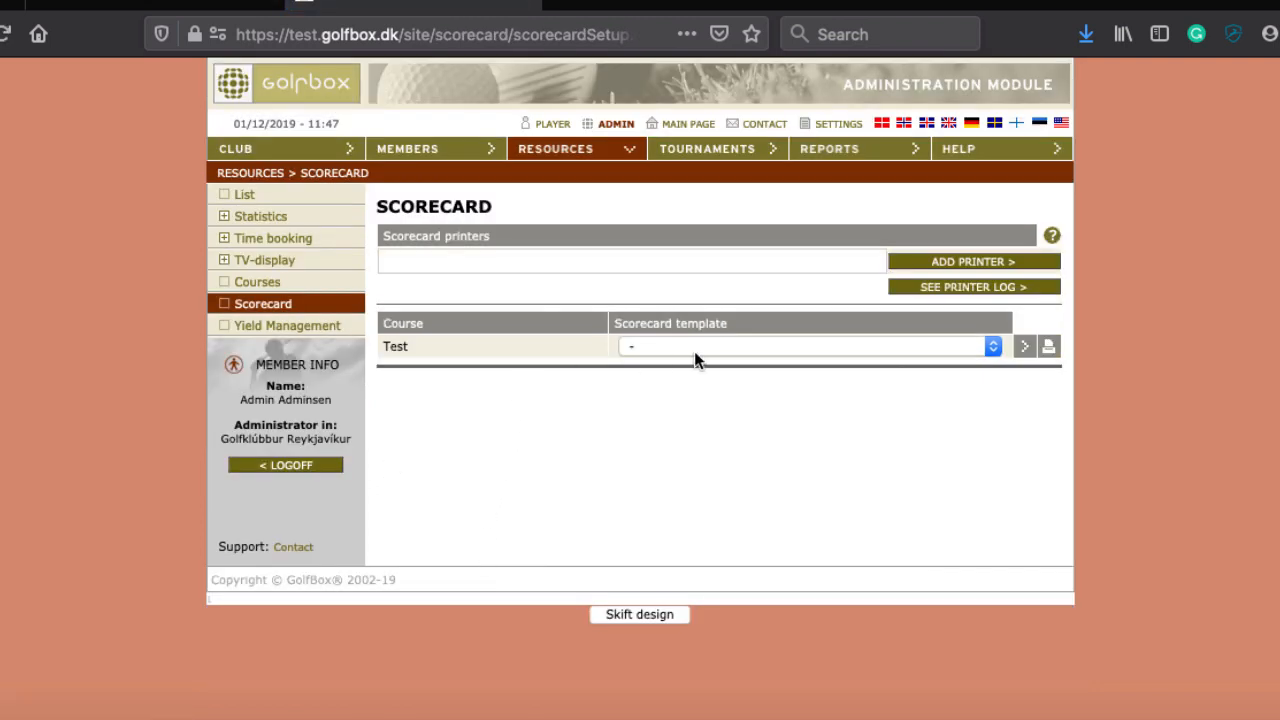
Step: Choose the GolfBox standard A3/3/3 template, enable White and Yellow tees and both bagtag options
{"action": "left_click", "coordinate": [694, 348]}
{"action": "left_click", "coordinate": [687, 366]}
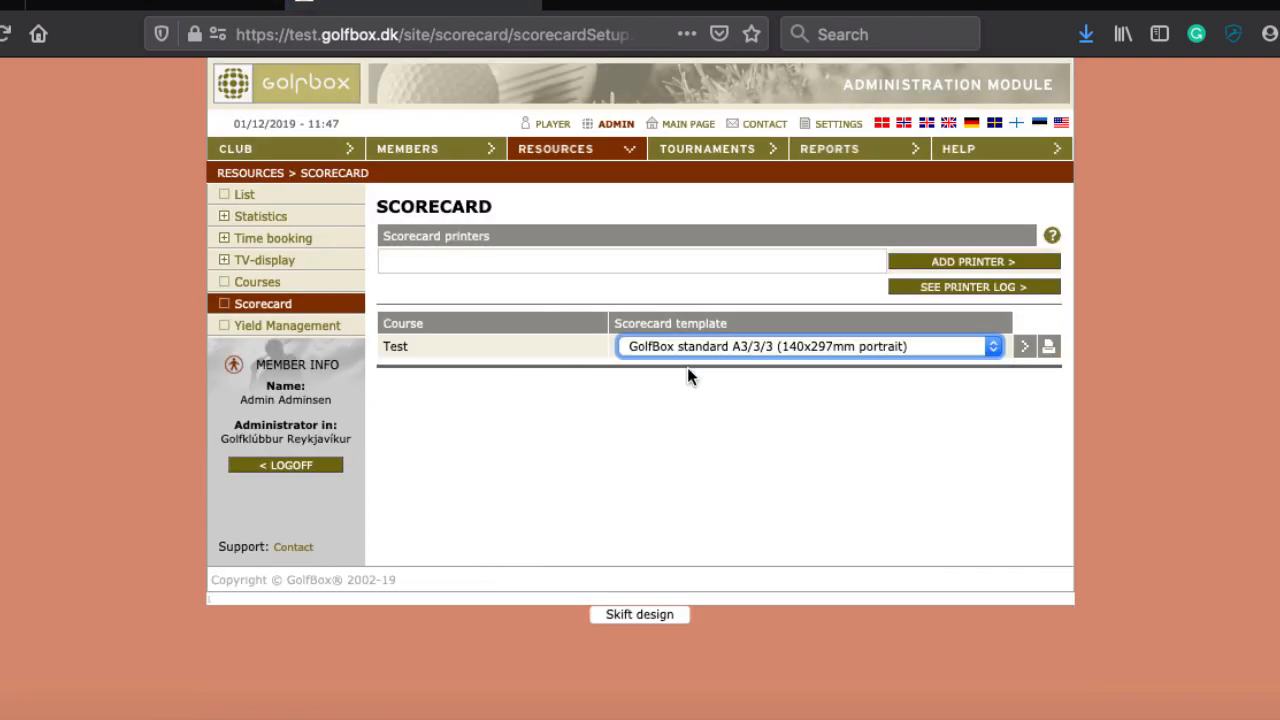
{"action": "scroll", "coordinate": [707, 466], "scroll_direction": "down", "scroll_amount": 3}
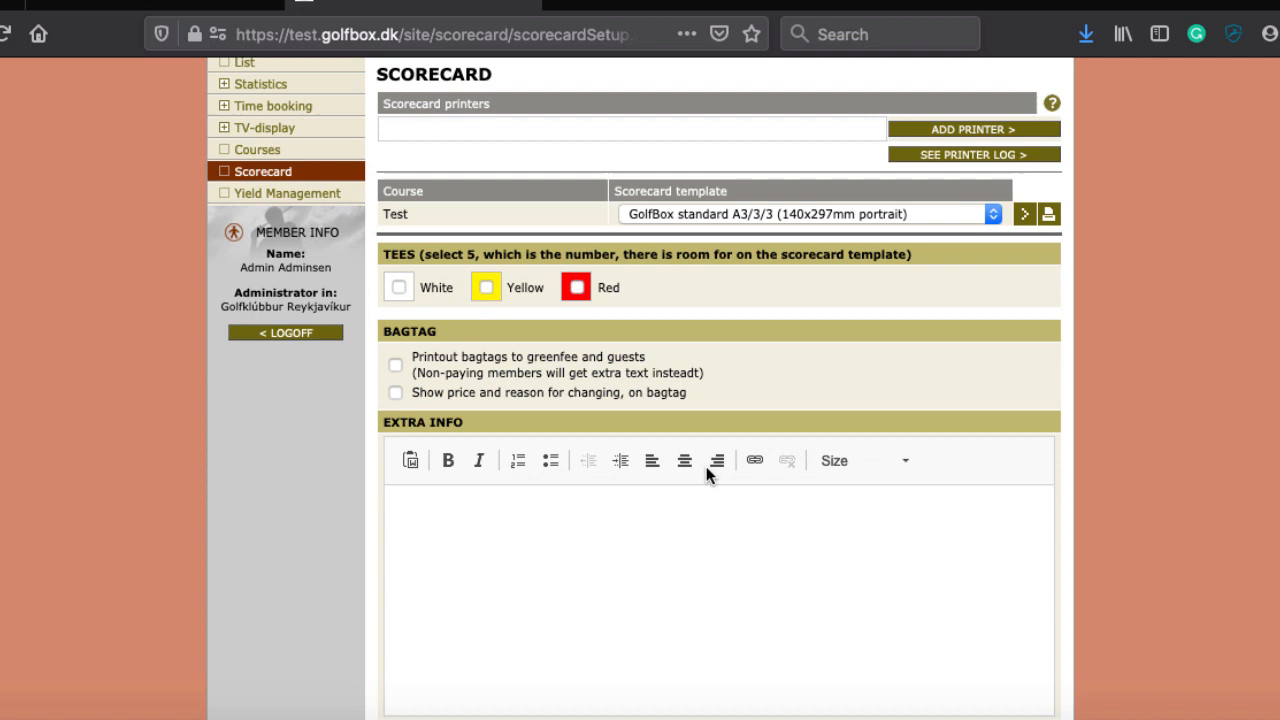
{"action": "left_click", "coordinate": [398, 287]}
{"action": "left_click", "coordinate": [485, 288]}
{"action": "left_click", "coordinate": [395, 364]}
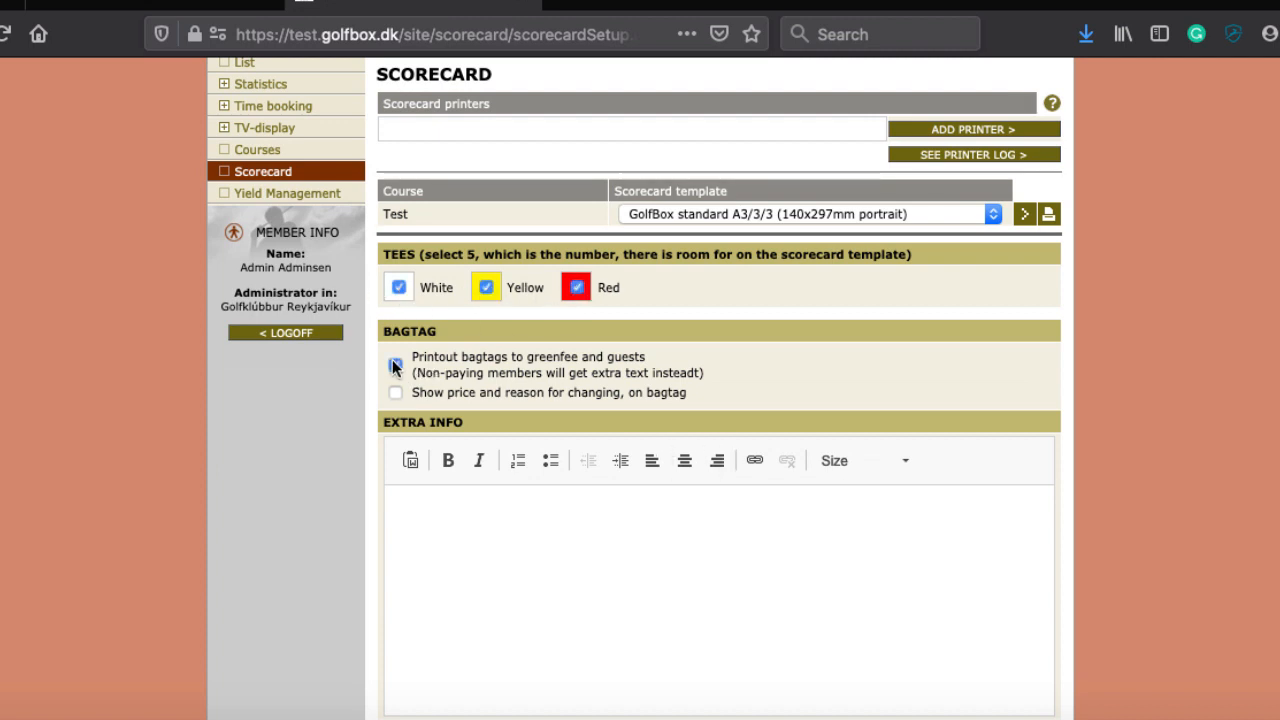
{"action": "left_click", "coordinate": [395, 393]}
Step: Enter the extra info text 'Extra text for members' and save the scorecard settings
{"action": "left_click", "coordinate": [640, 626]}
{"action": "type", "text": "Extra t"}
{"action": "type", "text": "est "}
{"action": "type", "text": "-"}
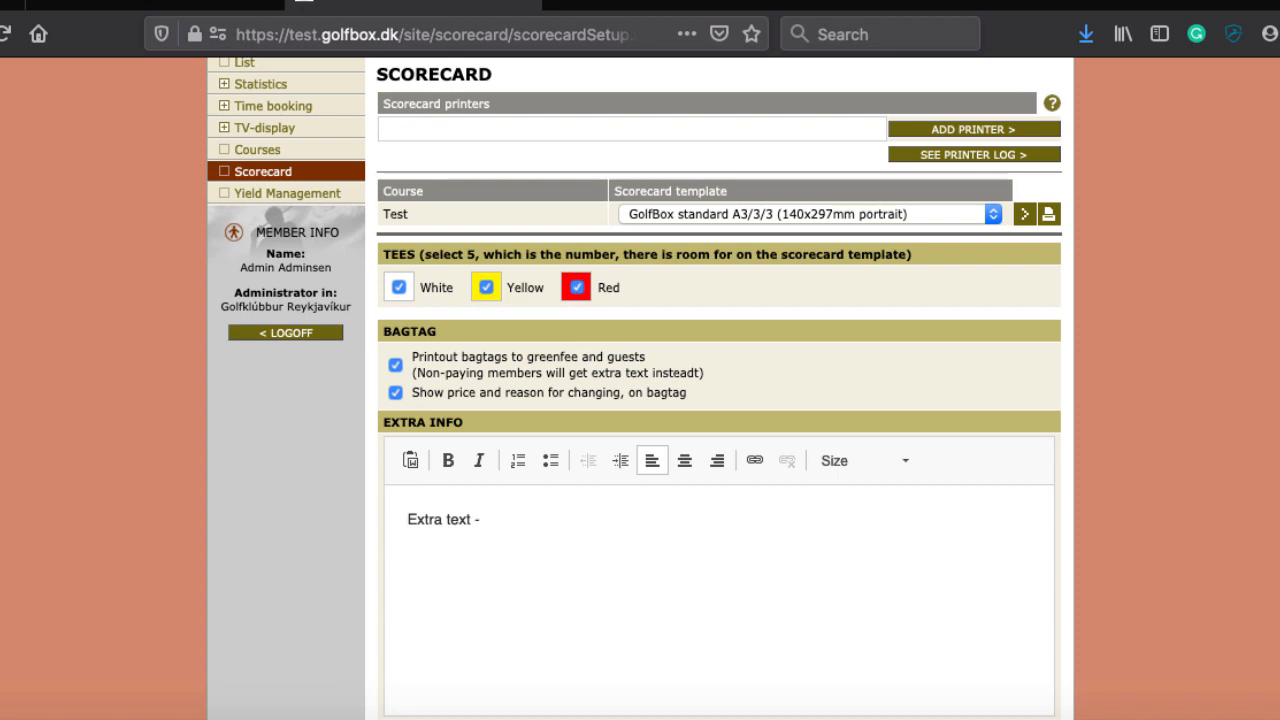
{"action": "key", "text": "BackSpace"}
{"action": "type", "text": "for members"}
{"action": "scroll", "coordinate": [639, 616], "scroll_direction": "down", "scroll_amount": 3}
{"action": "left_click", "coordinate": [730, 636]}
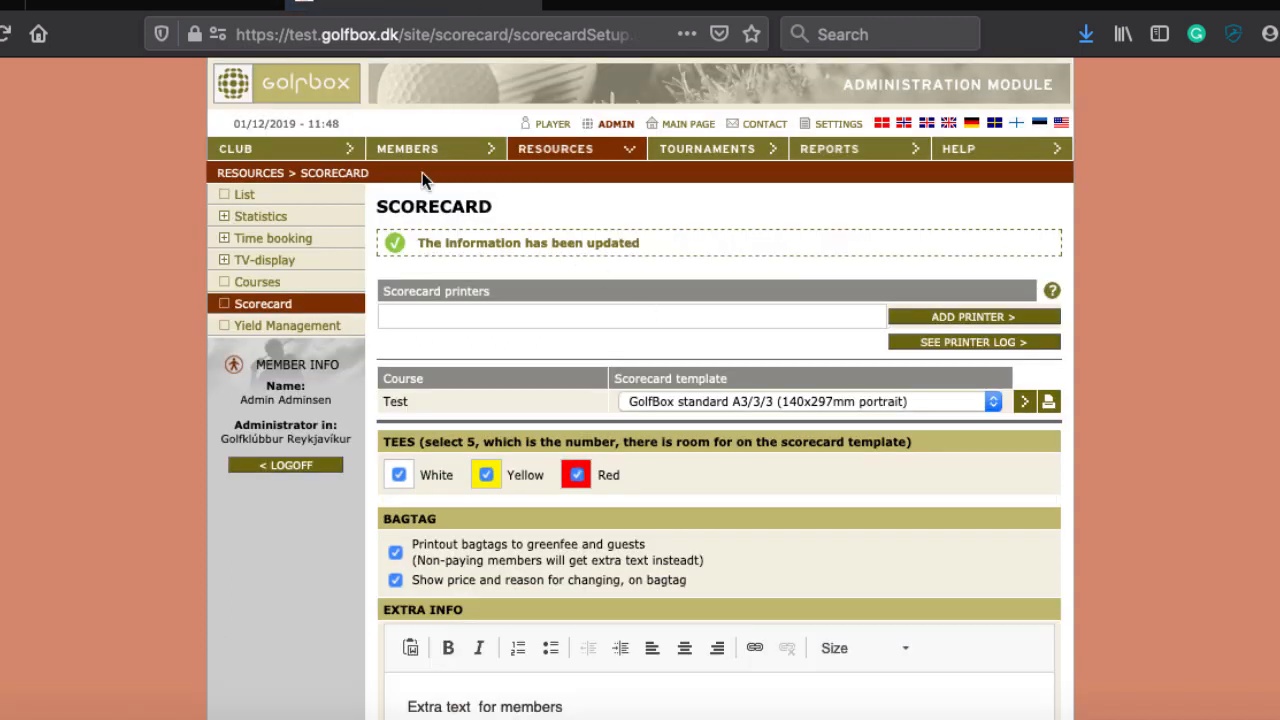
Step: Open the 12:00 booking in the time booking grid, select all three players, and confirm with scorecard printing
{"action": "left_click", "coordinate": [584, 150]}
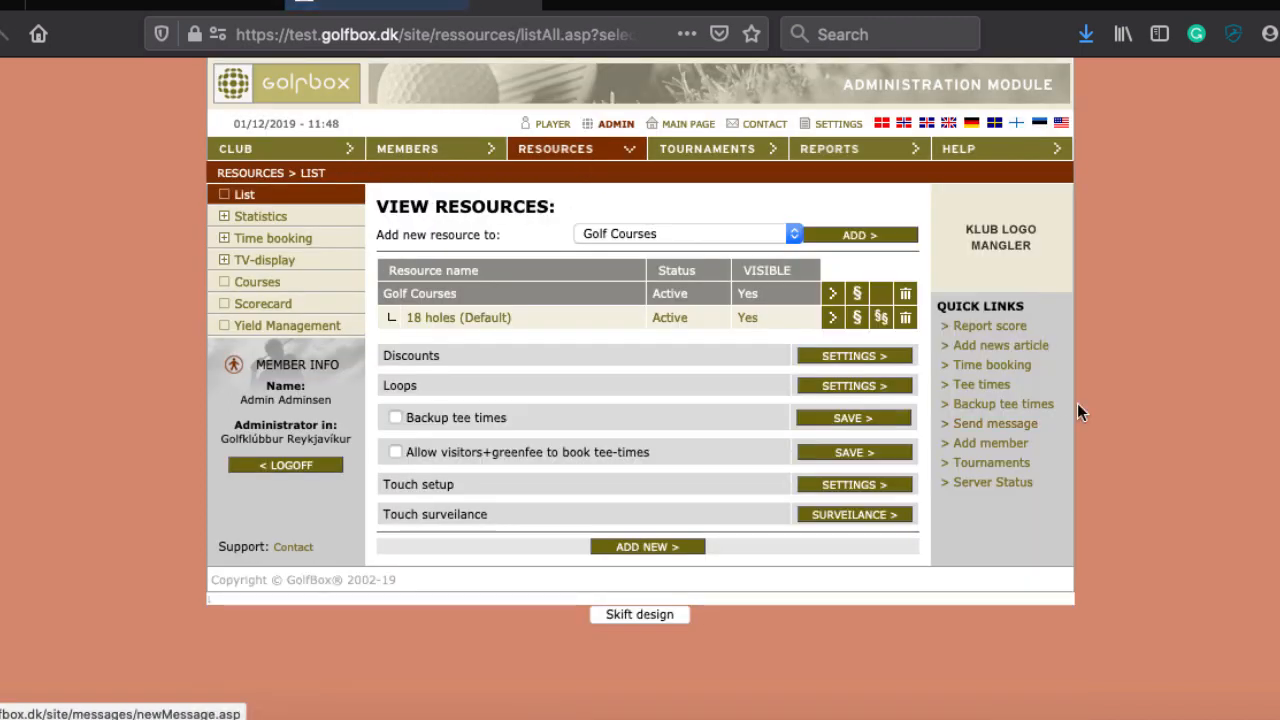
{"action": "left_click", "coordinate": [979, 388]}
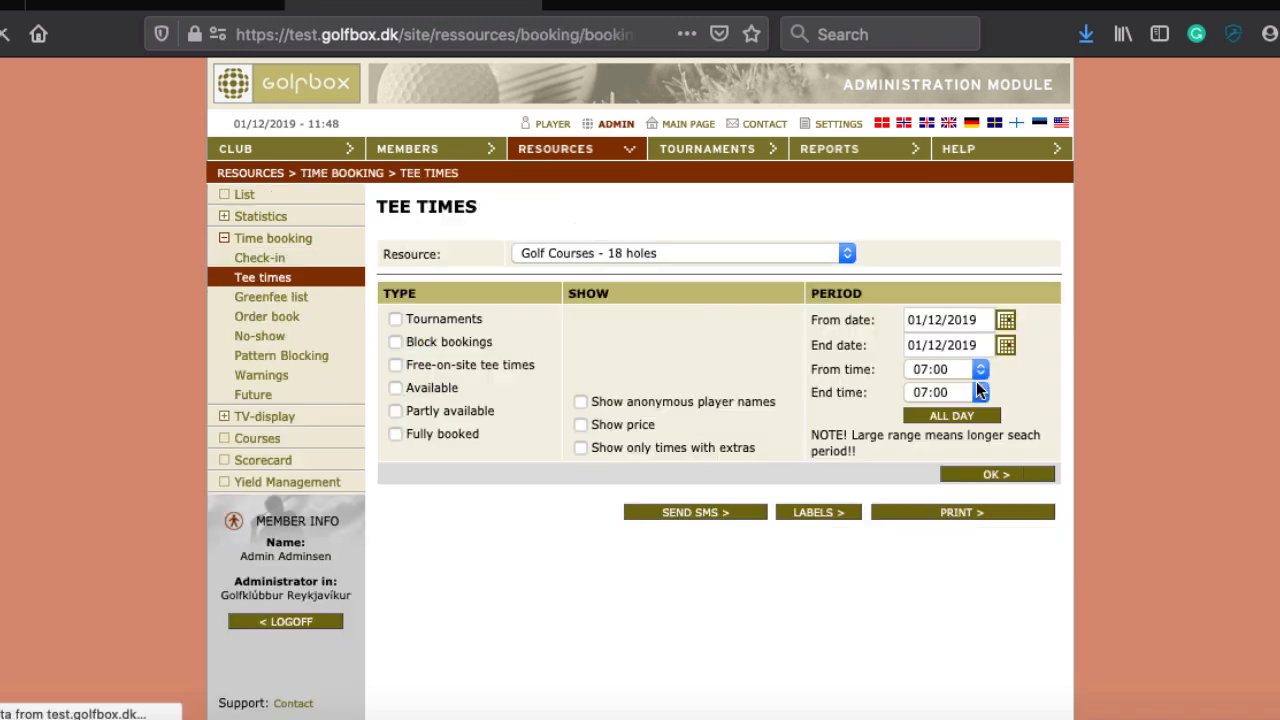
{"action": "left_click", "coordinate": [275, 242]}
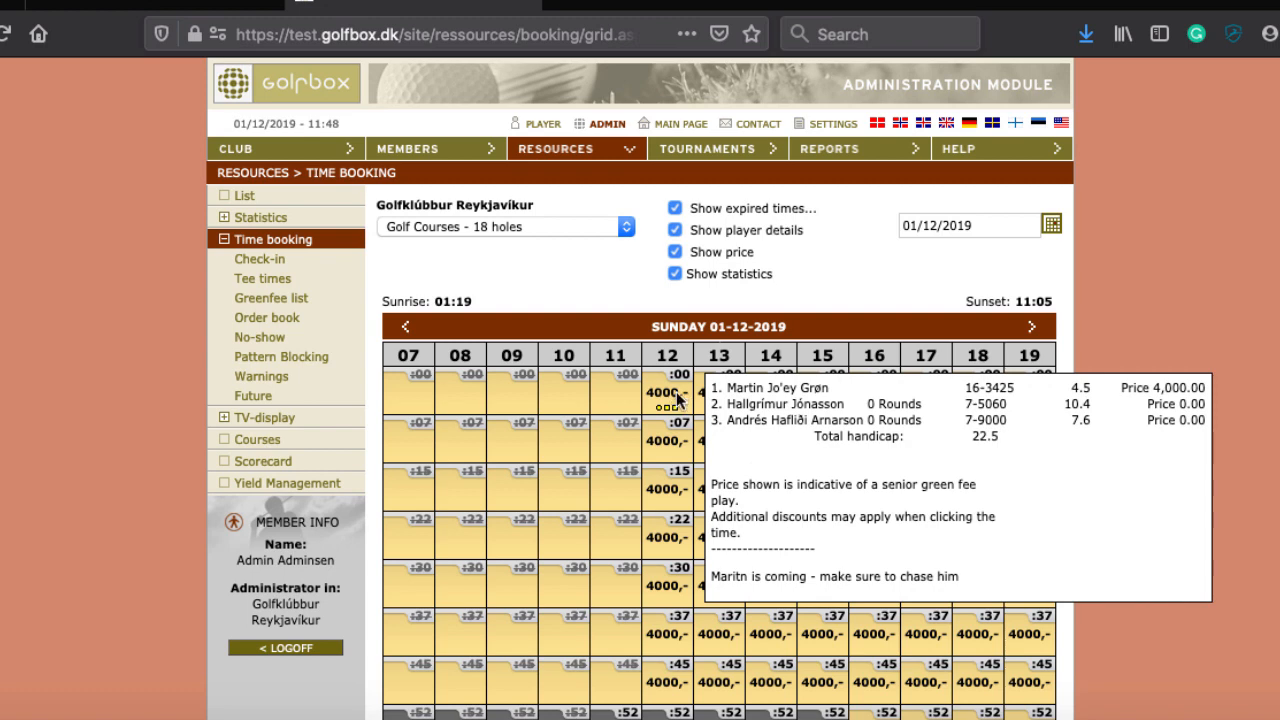
{"action": "left_click", "coordinate": [685, 402]}
{"action": "left_click", "coordinate": [247, 93]}
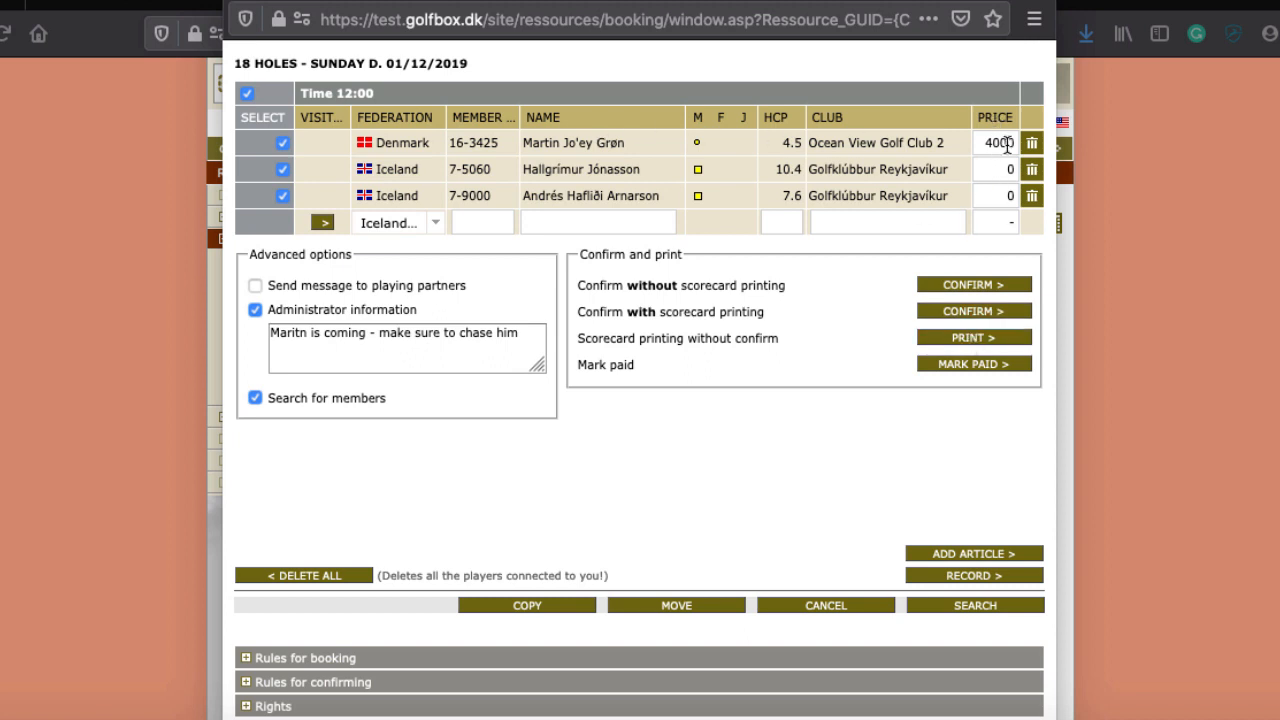
{"action": "left_click", "coordinate": [993, 313]}
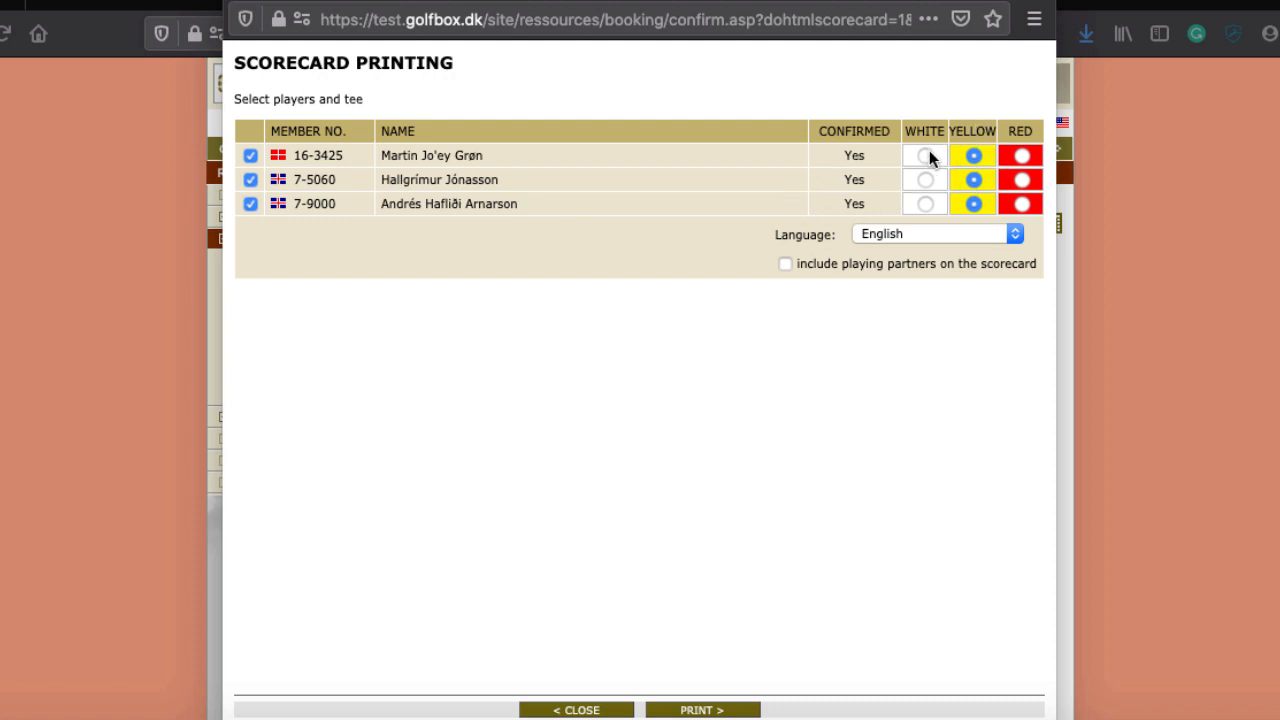
Step: Give player two the White tee and player three the Red tee, print, and check downloads
{"action": "left_click", "coordinate": [925, 180]}
{"action": "left_click", "coordinate": [1024, 204]}
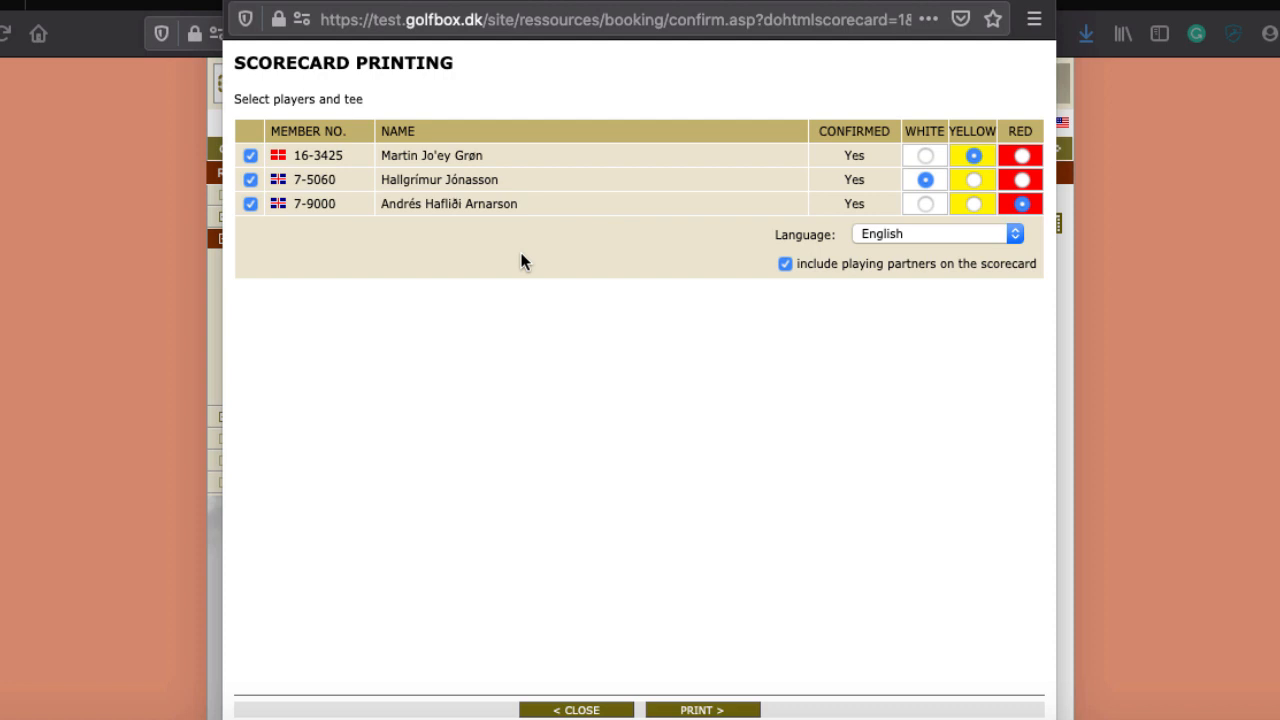
{"action": "left_click", "coordinate": [697, 710]}
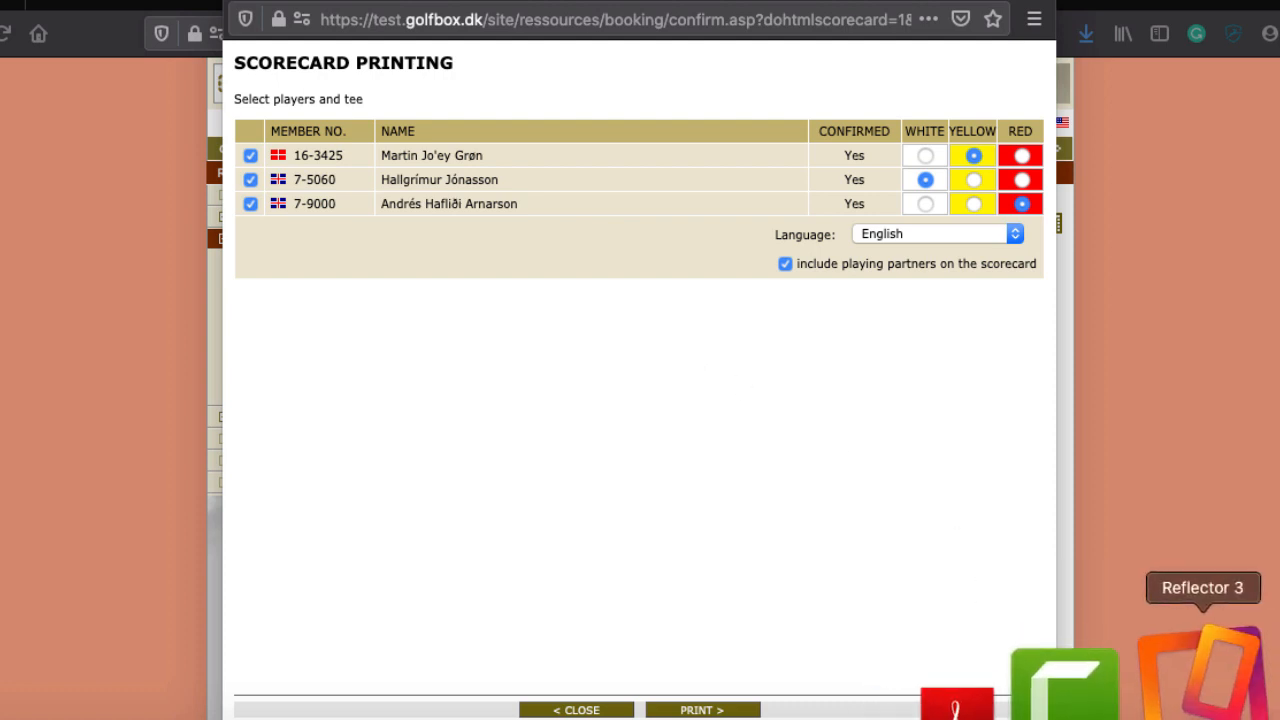
{"action": "left_click", "coordinate": [1225, 670]}
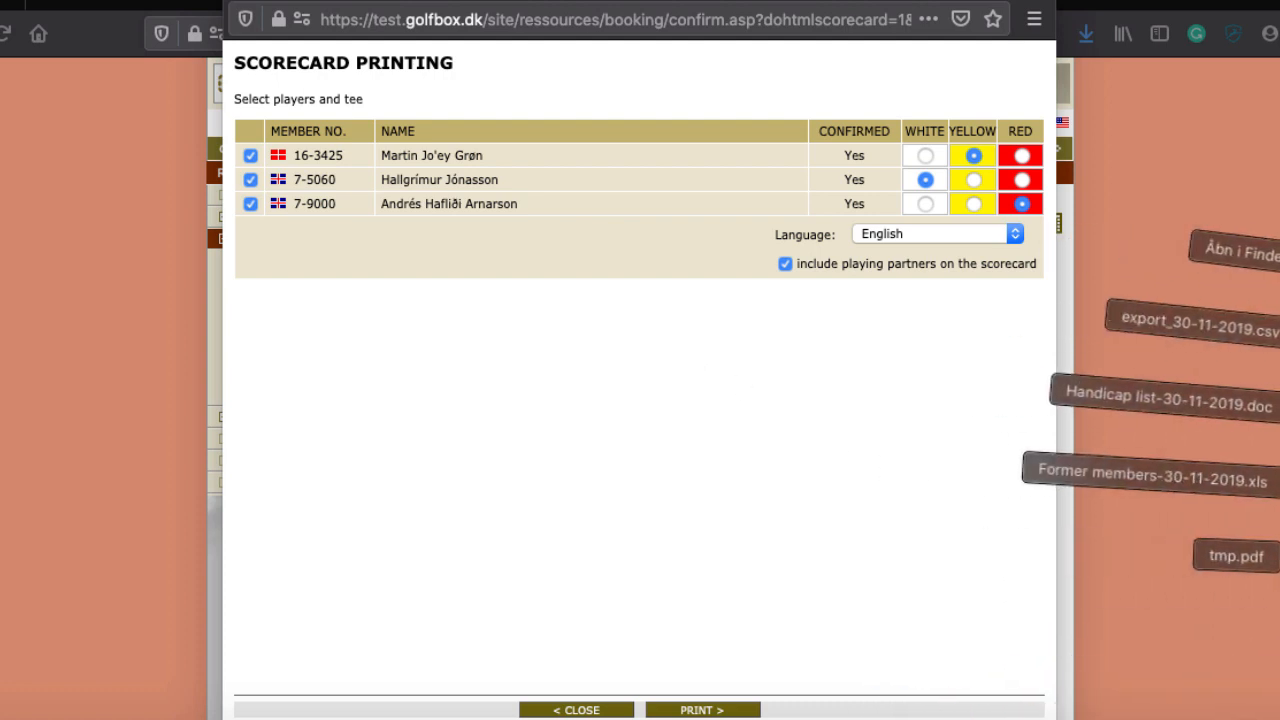
Step: Open tmp.pdf and scroll through pages 1–3, checking each scorecard's bag tag and 'Extra text for members' line
{"action": "left_click", "coordinate": [1237, 556]}
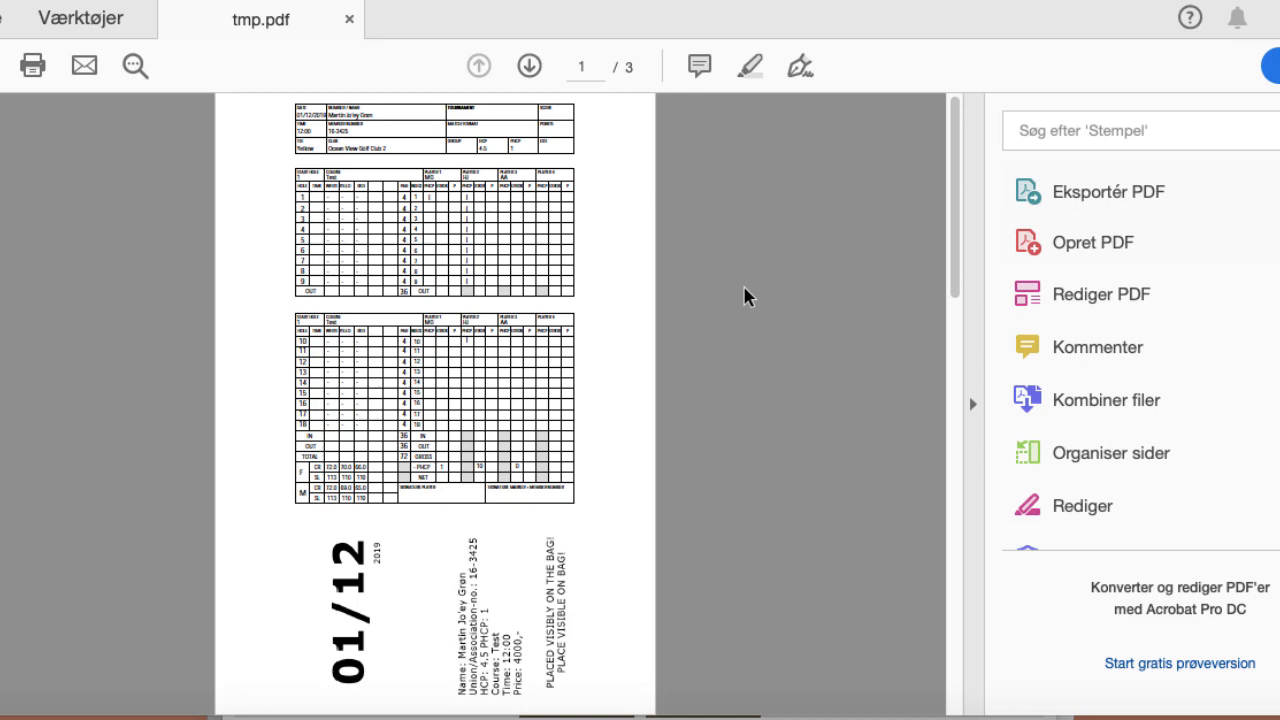
{"action": "scroll", "coordinate": [744, 297], "scroll_direction": "up", "scroll_amount": 5}
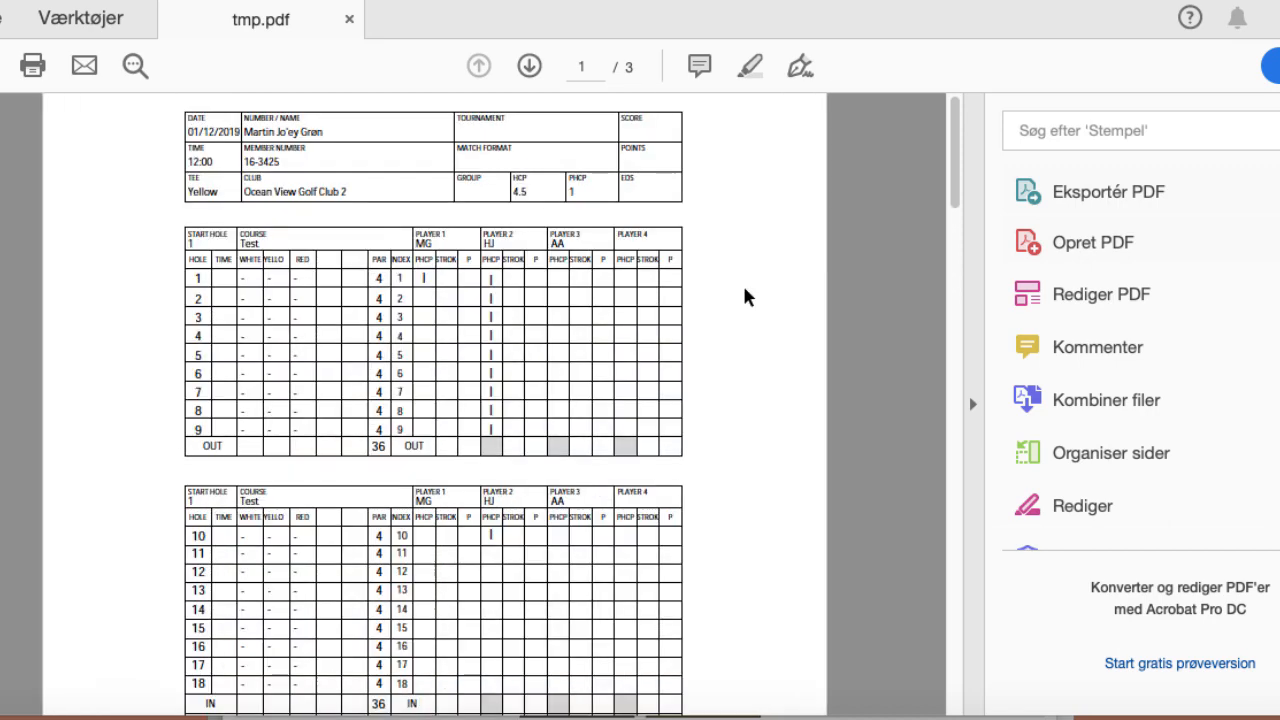
{"action": "scroll", "coordinate": [744, 297], "scroll_direction": "up", "scroll_amount": 3}
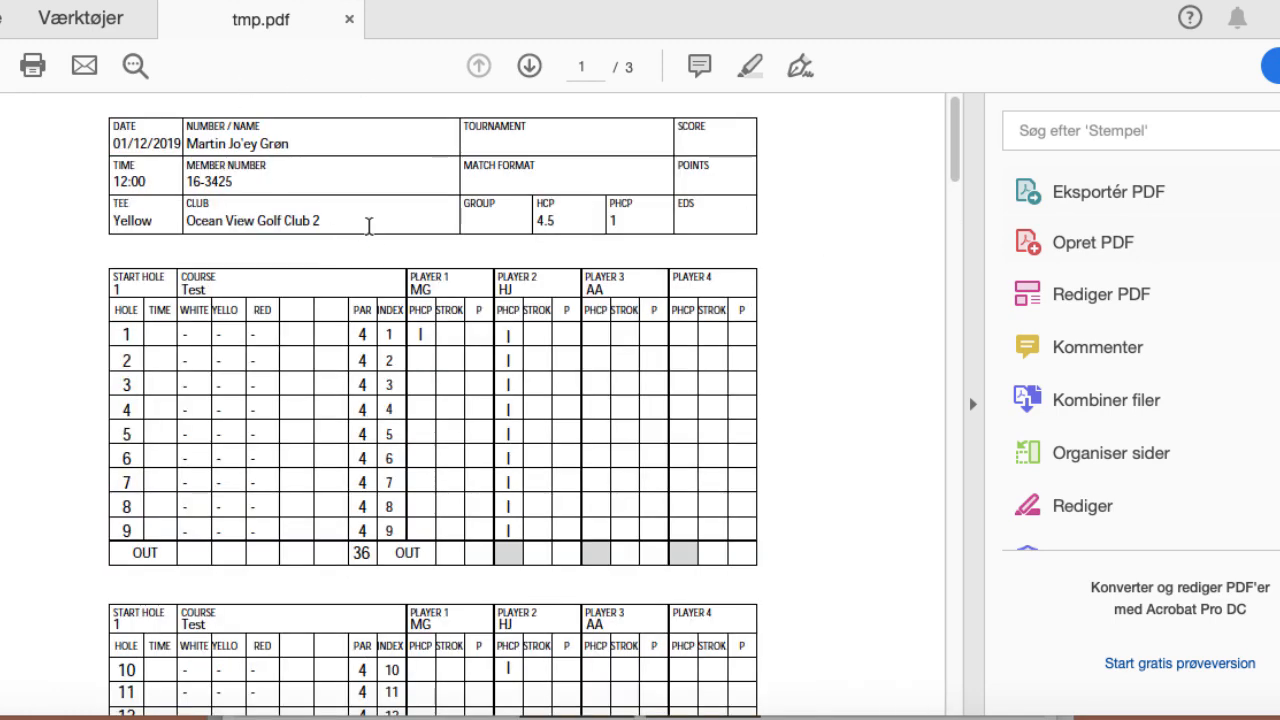
{"action": "scroll", "coordinate": [323, 354], "scroll_direction": "down", "scroll_amount": 1}
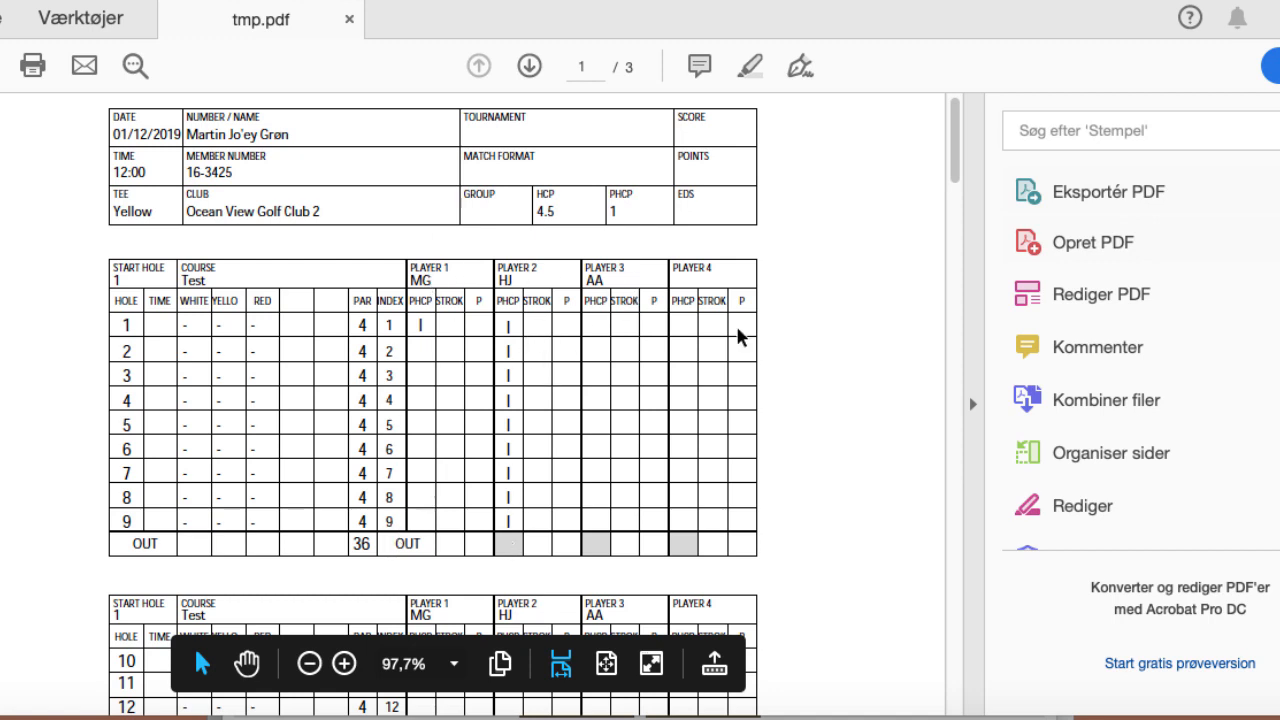
{"action": "scroll", "coordinate": [830, 398], "scroll_direction": "down", "scroll_amount": 1}
{"action": "scroll", "coordinate": [830, 398], "scroll_direction": "down", "scroll_amount": 8}
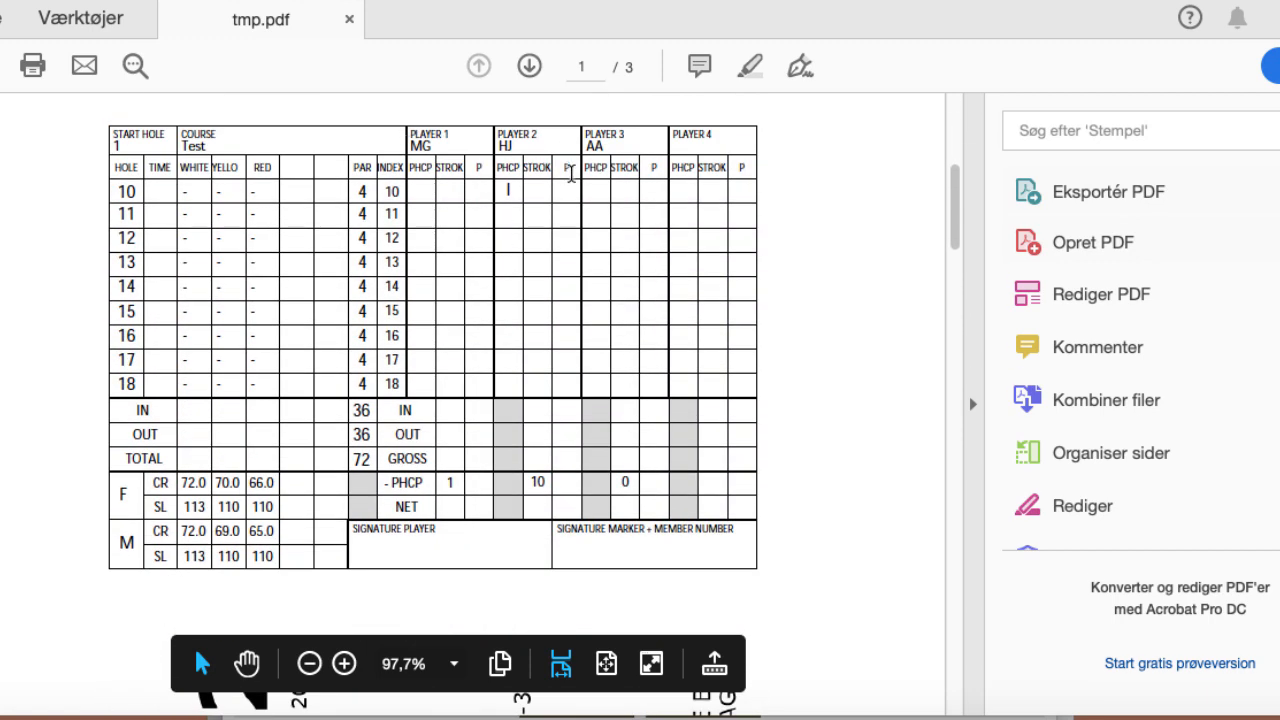
{"action": "scroll", "coordinate": [176, 214], "scroll_direction": "up", "scroll_amount": 1}
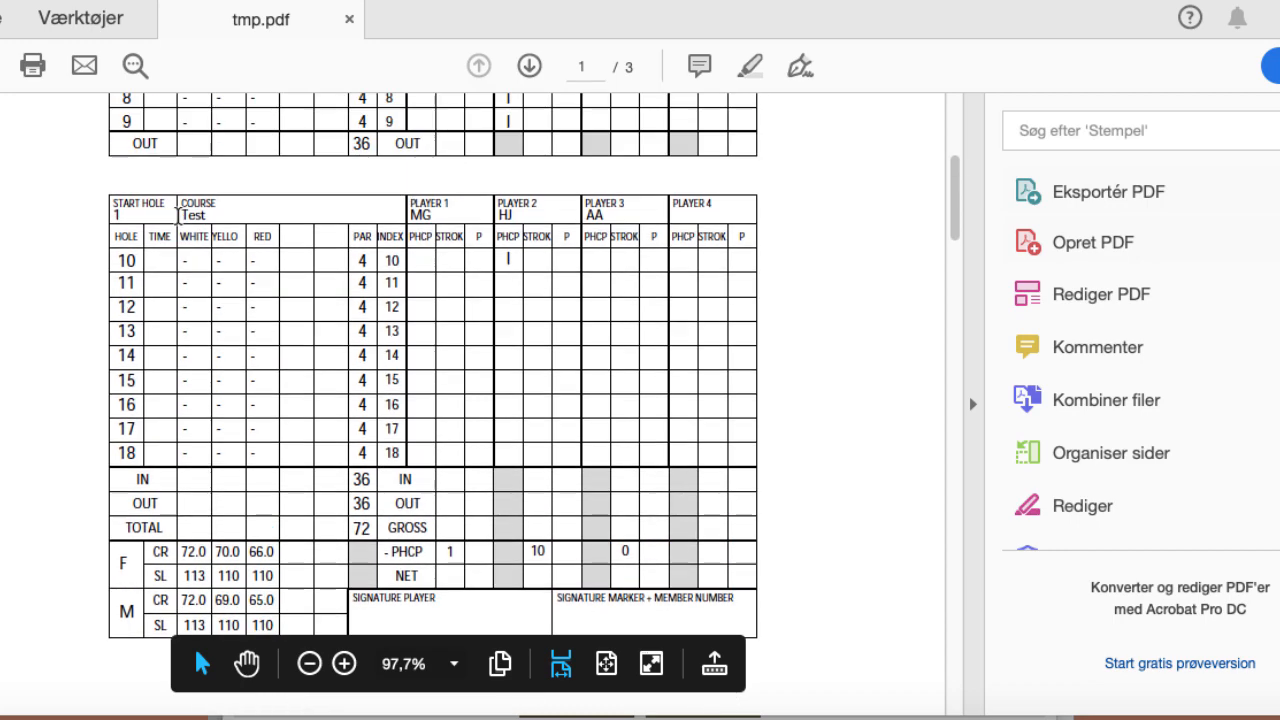
{"action": "scroll", "coordinate": [386, 350], "scroll_direction": "down", "scroll_amount": 8}
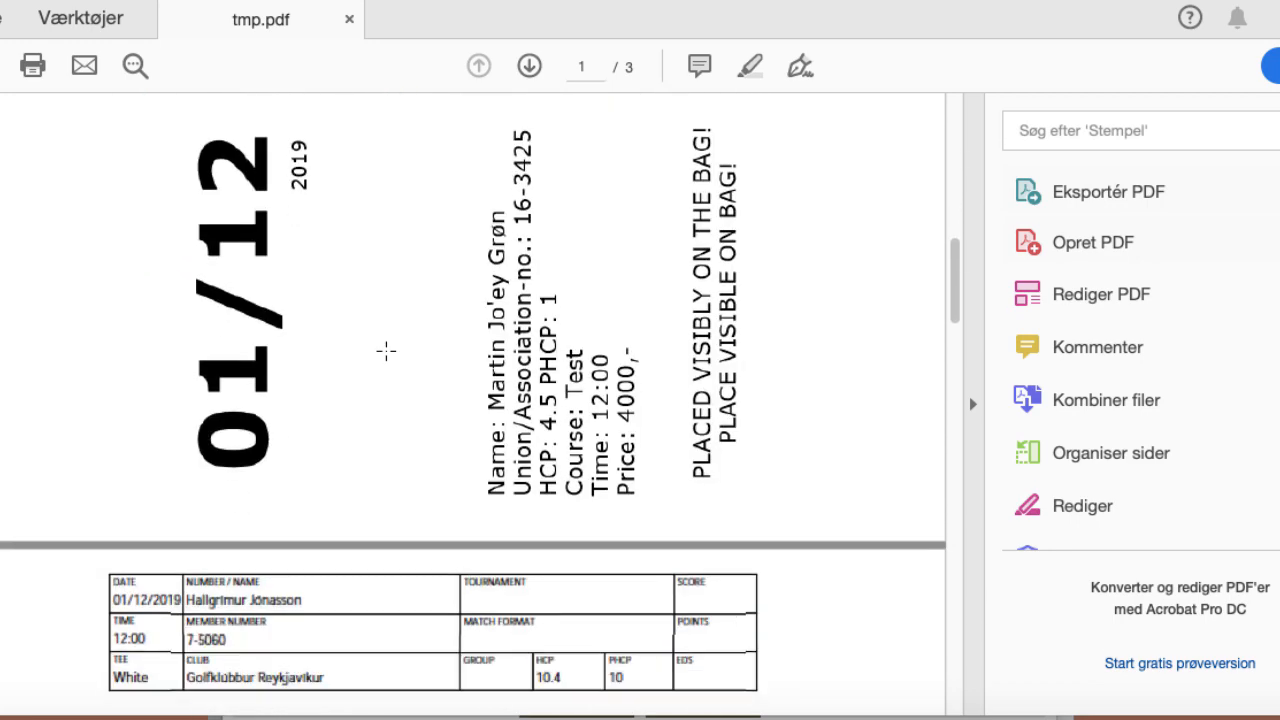
{"action": "scroll", "coordinate": [386, 350], "scroll_direction": "up", "scroll_amount": 1}
{"action": "scroll", "coordinate": [386, 350], "scroll_direction": "down", "scroll_amount": 2}
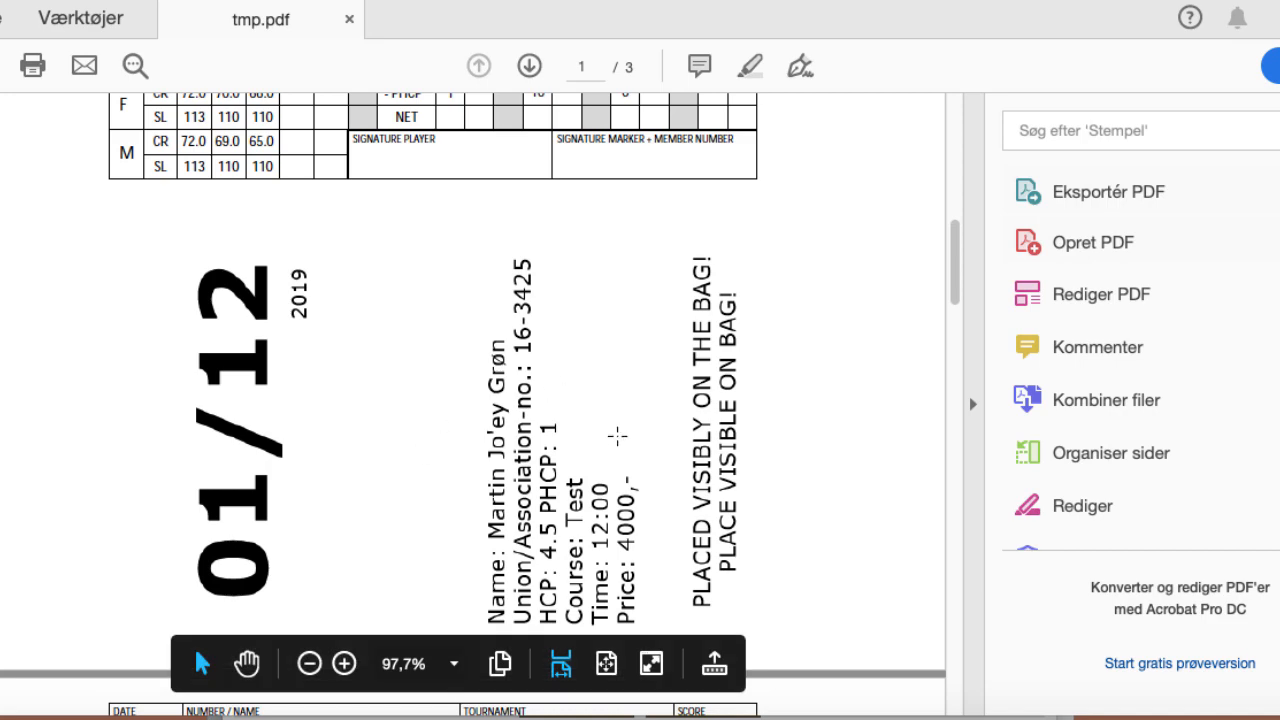
{"action": "scroll", "coordinate": [630, 500], "scroll_direction": "down", "scroll_amount": 6}
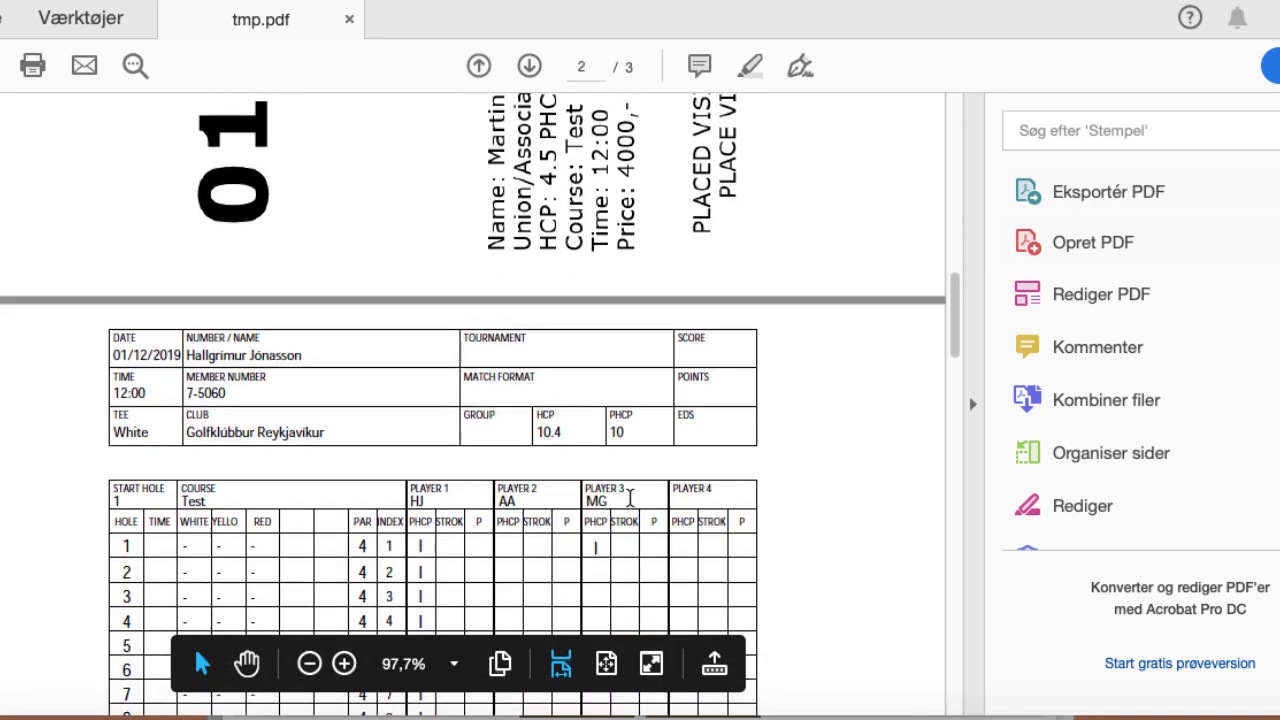
{"action": "scroll", "coordinate": [630, 500], "scroll_direction": "down", "scroll_amount": 10}
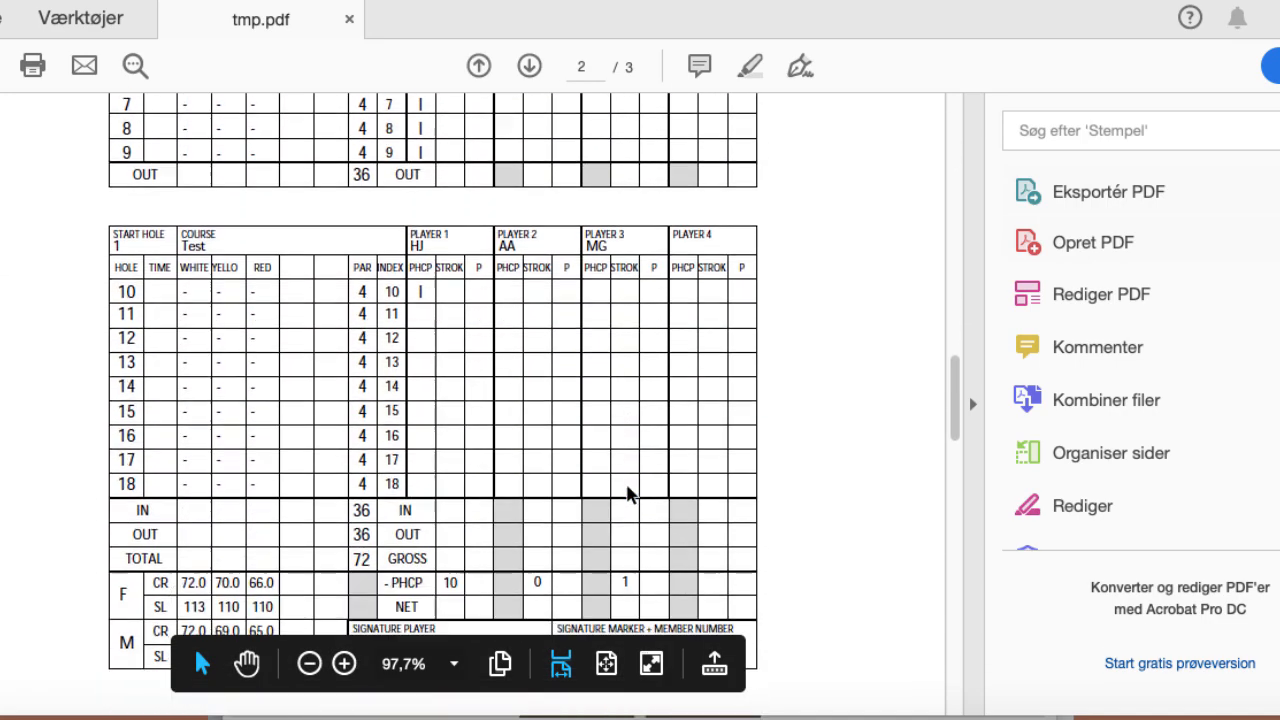
{"action": "scroll", "coordinate": [630, 493], "scroll_direction": "down", "scroll_amount": 7}
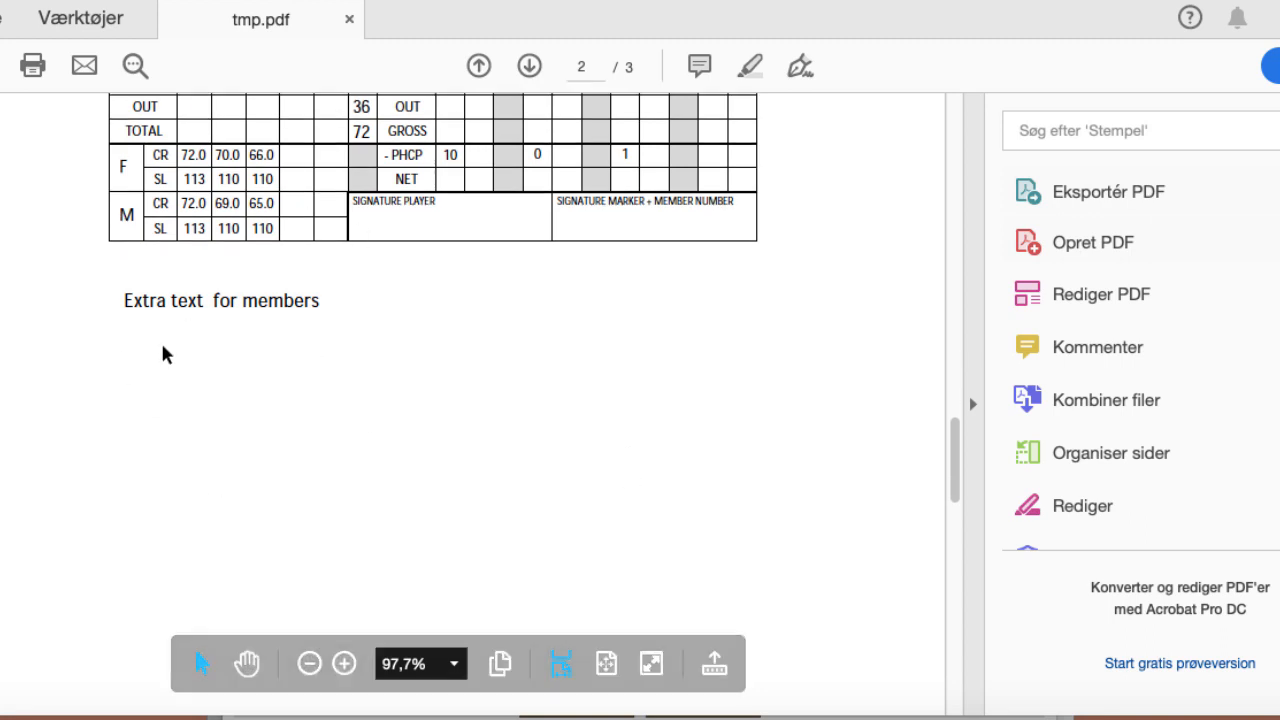
{"action": "scroll", "coordinate": [249, 420], "scroll_direction": "down", "scroll_amount": 1}
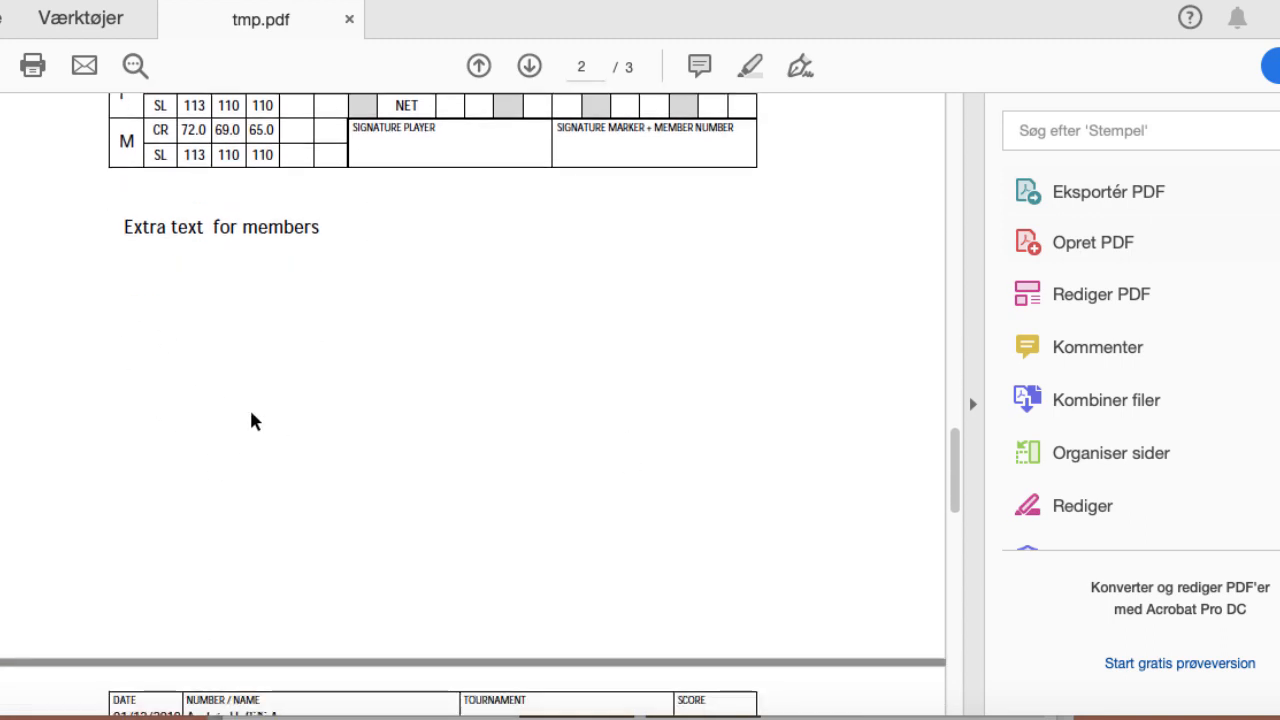
{"action": "scroll", "coordinate": [252, 421], "scroll_direction": "down", "scroll_amount": 1}
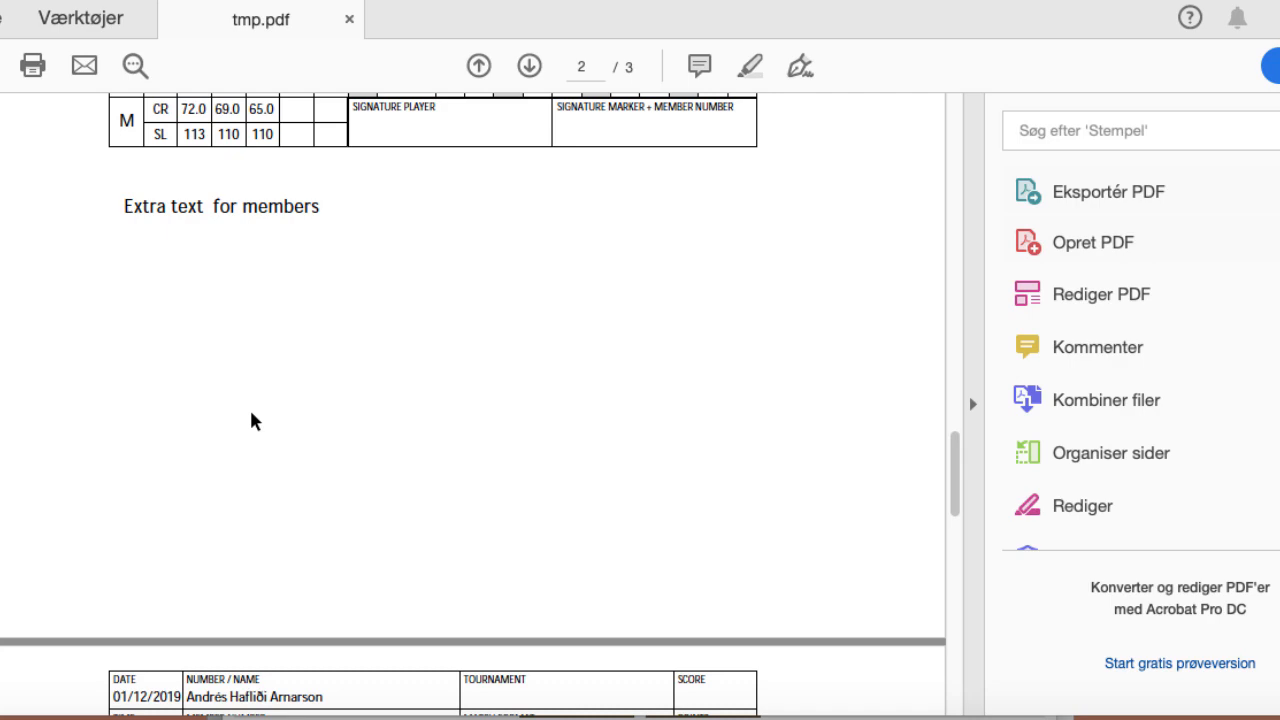
{"action": "scroll", "coordinate": [251, 420], "scroll_direction": "down", "scroll_amount": 3}
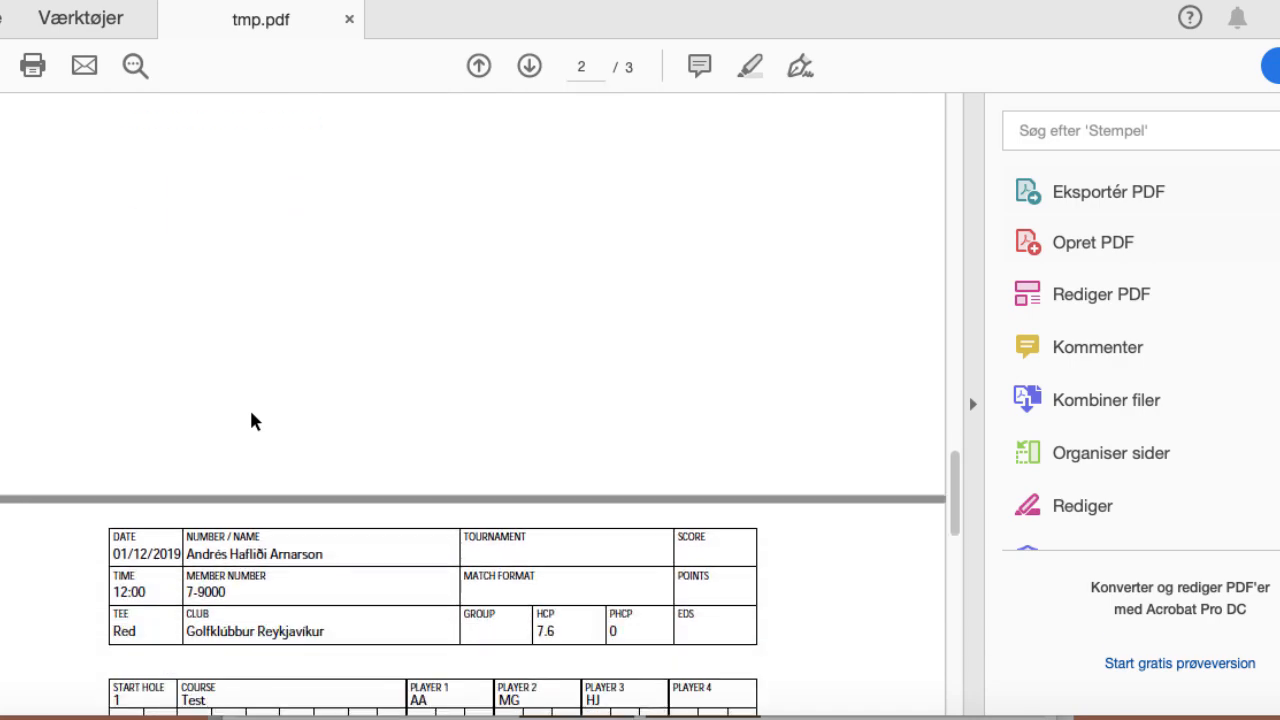
{"action": "scroll", "coordinate": [252, 414], "scroll_direction": "down", "scroll_amount": 19}
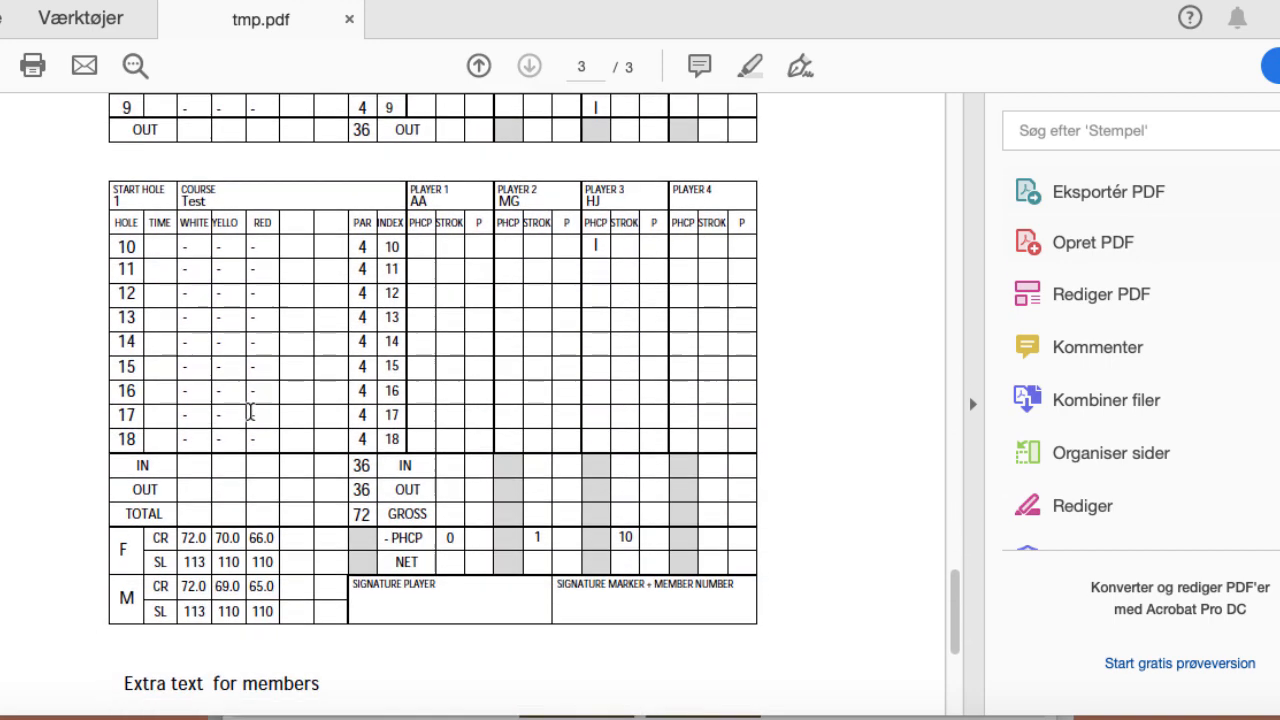
{"action": "scroll", "coordinate": [251, 414], "scroll_direction": "down", "scroll_amount": 8}
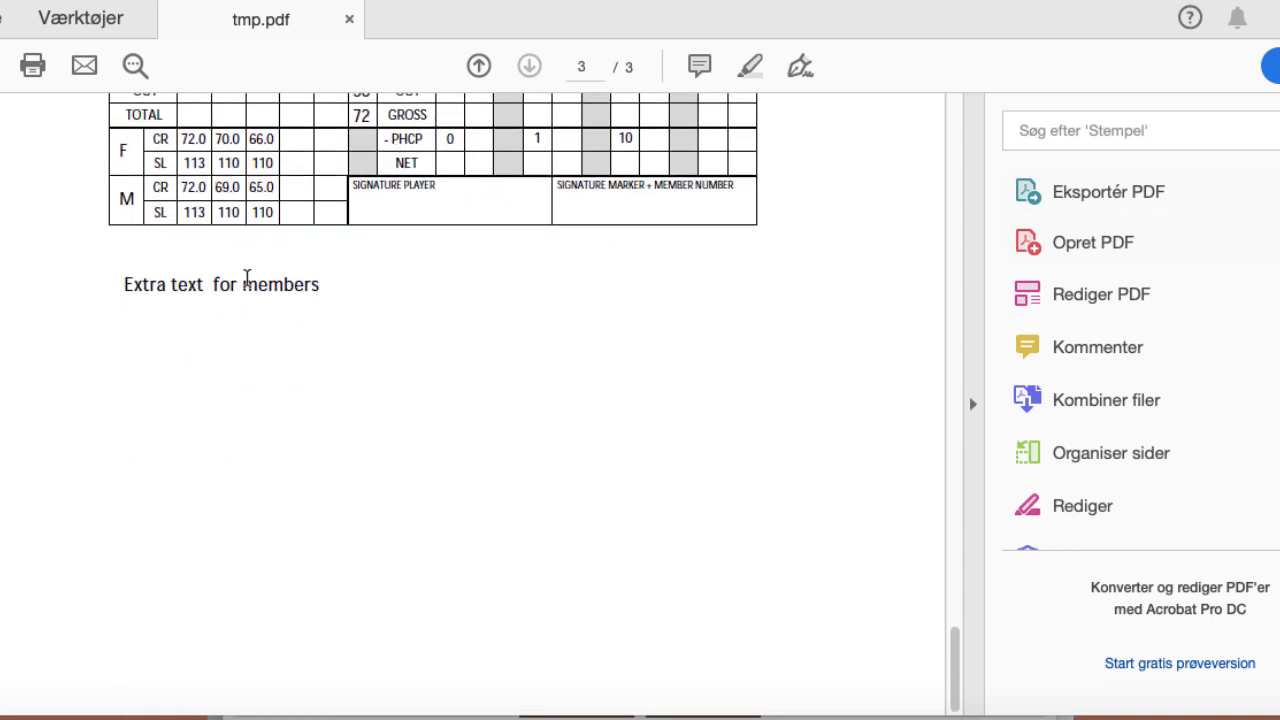
Step: Leave the PDF, close the Scorecard Printing popup, and check the 12:00 slot's three confirmed players
{"action": "key", "text": "super+Tab"}
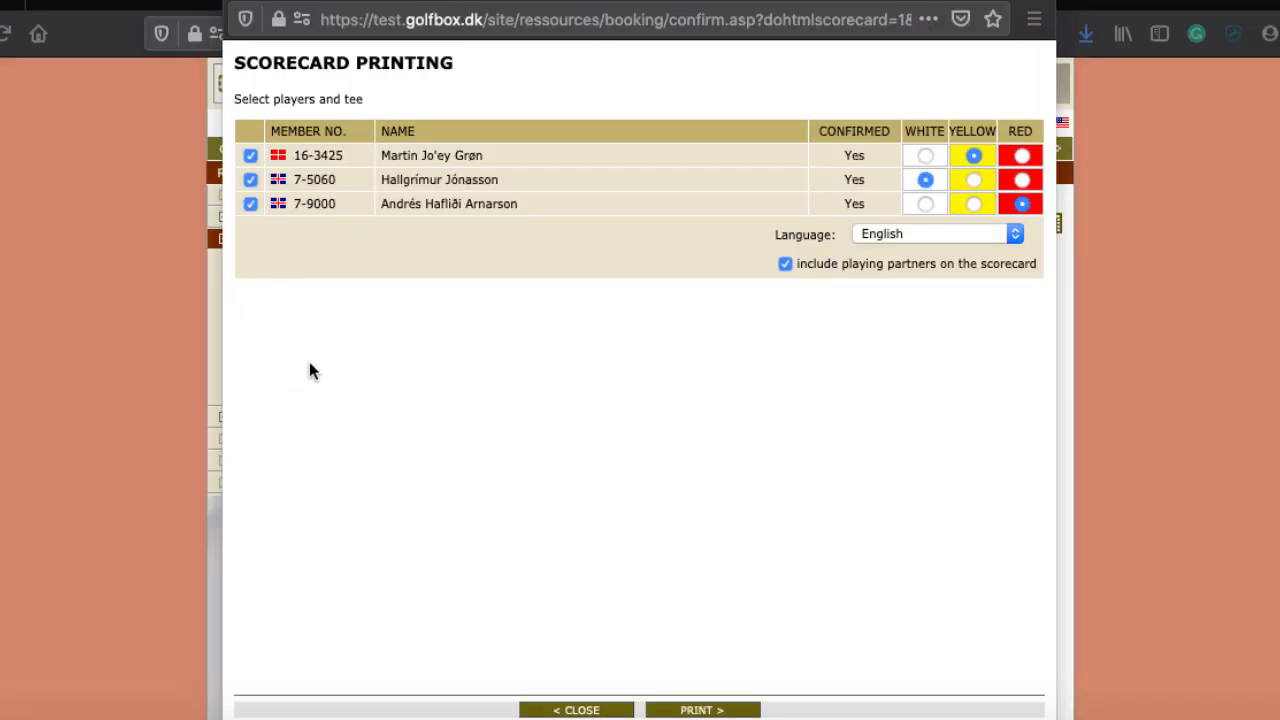
{"action": "left_click", "coordinate": [577, 710]}
{"action": "mouse_move", "coordinate": [677, 410]}
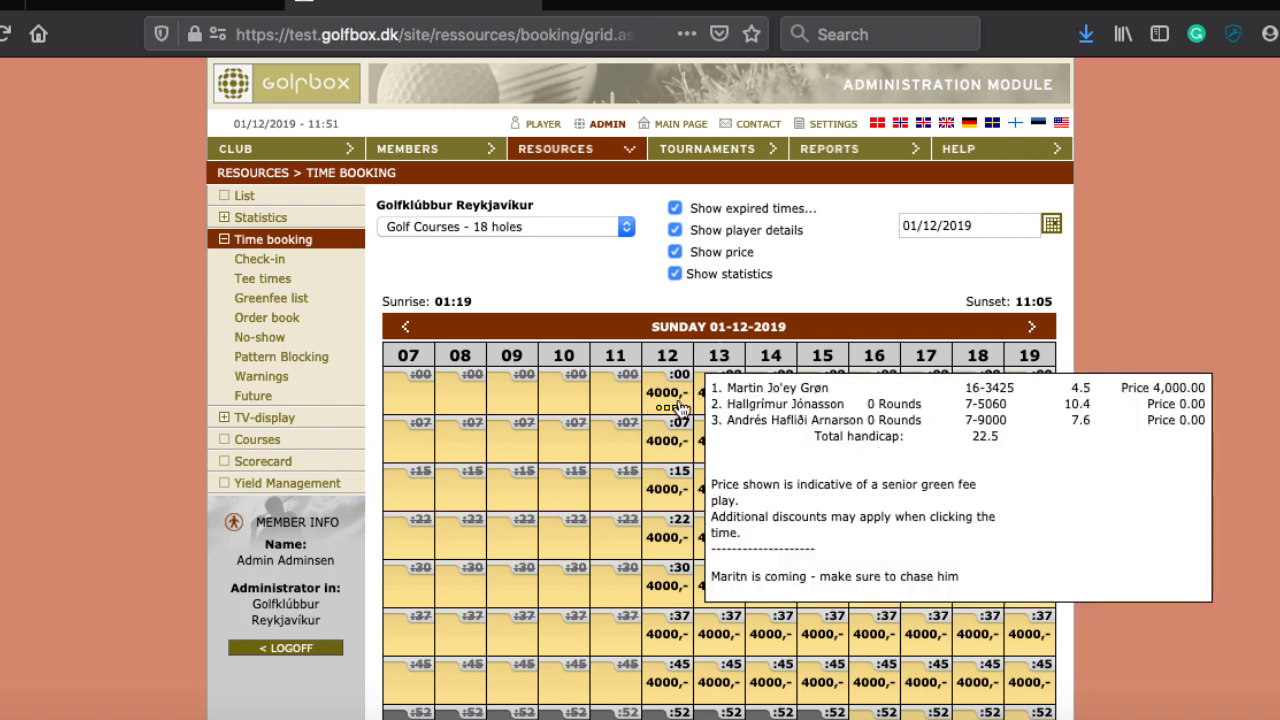
{"action": "scroll", "coordinate": [1225, 450], "scroll_direction": "down", "scroll_amount": 5}
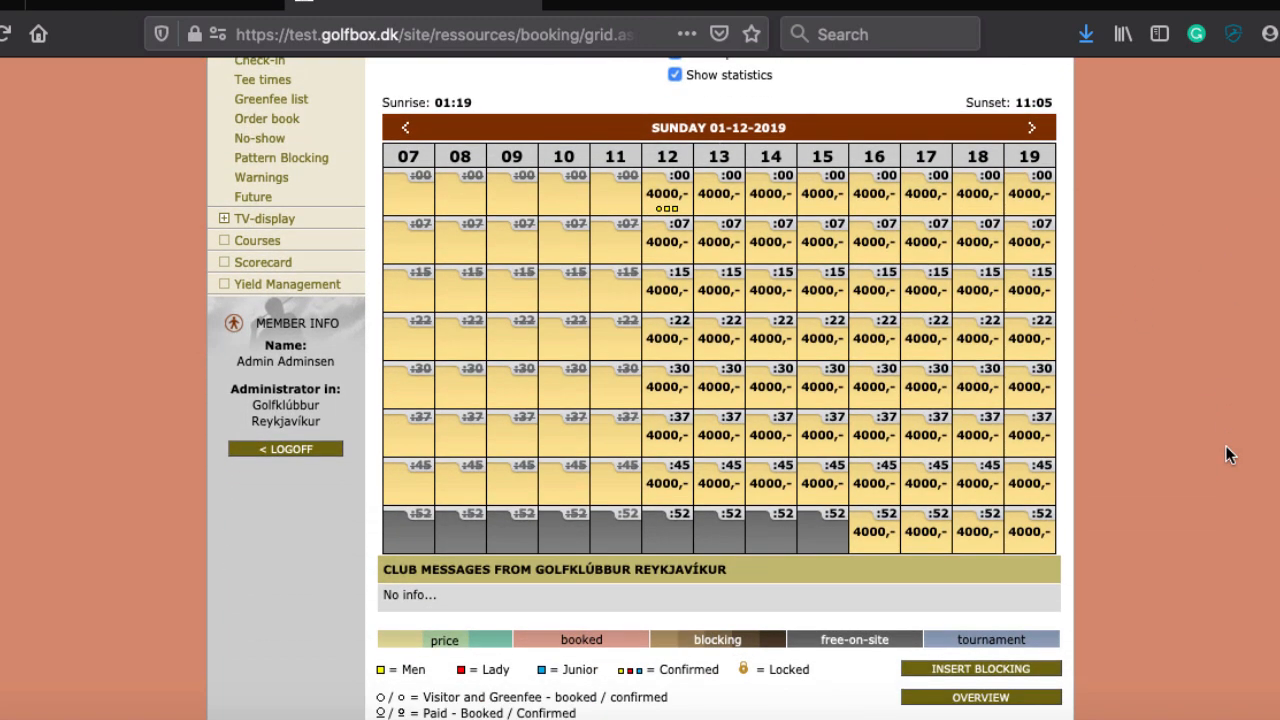
{"action": "scroll", "coordinate": [1226, 453], "scroll_direction": "down", "scroll_amount": 3}
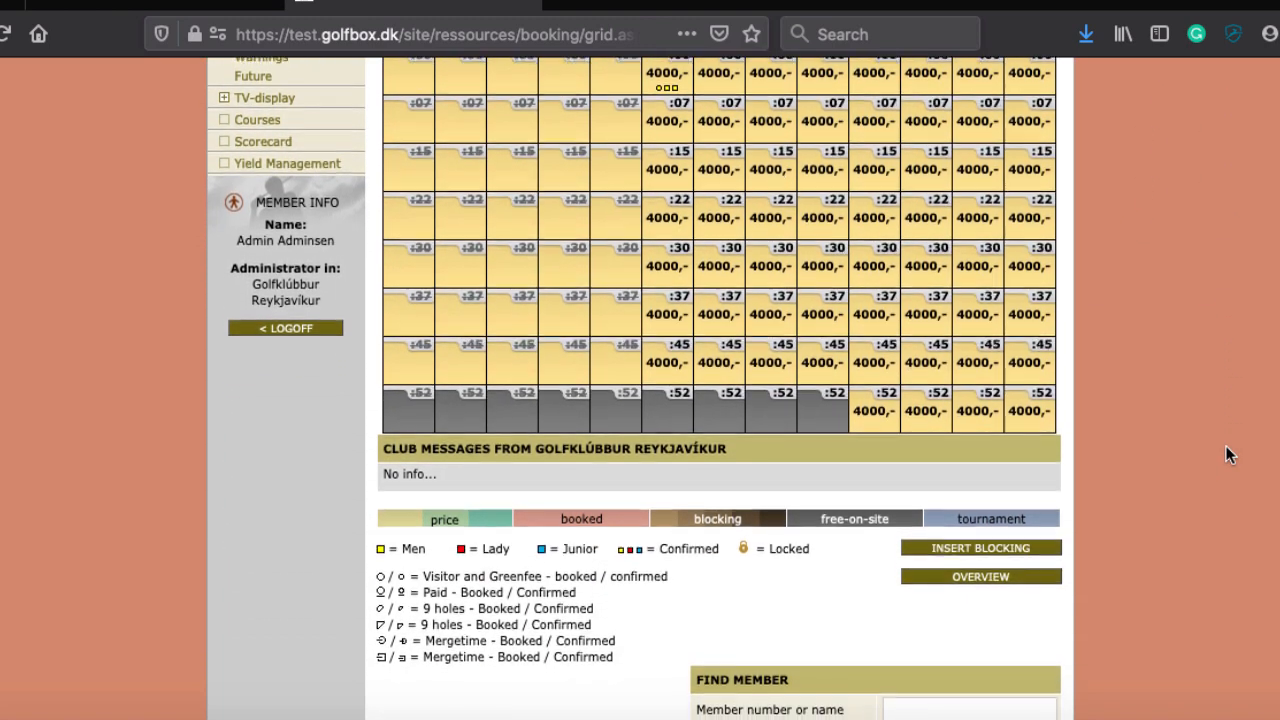
{"action": "mouse_move", "coordinate": [650, 85]}
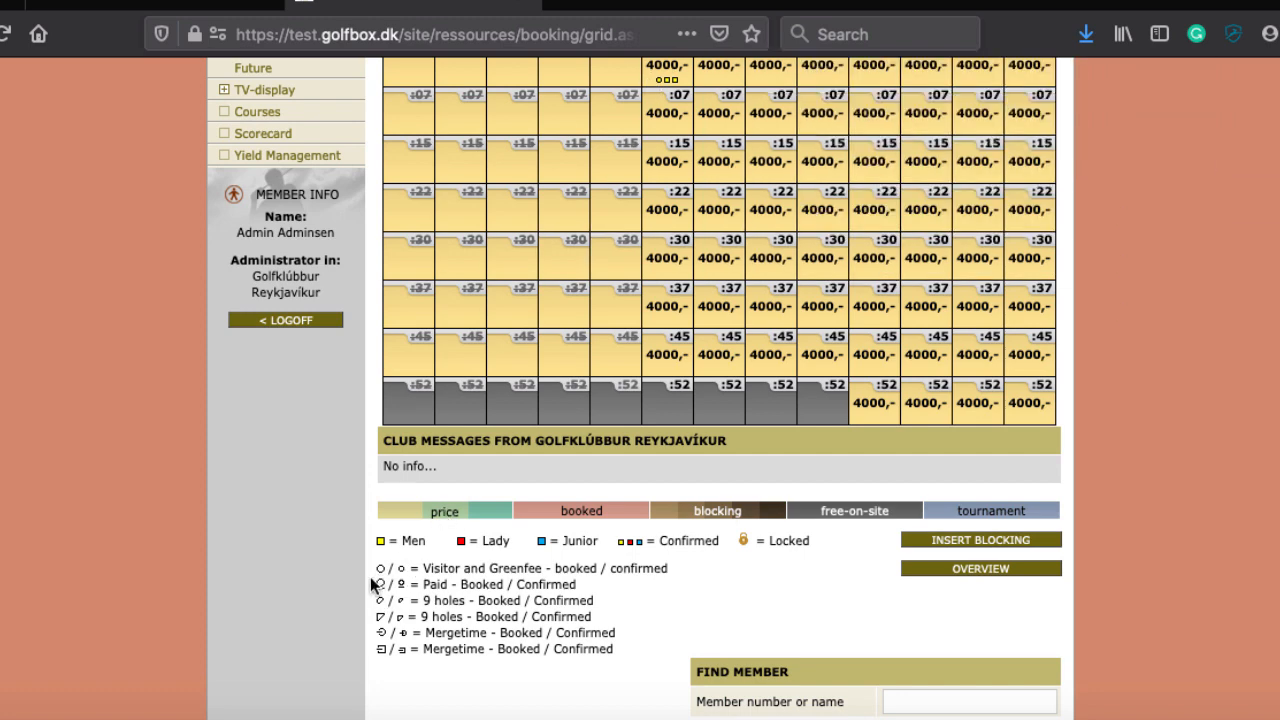
{"action": "scroll", "coordinate": [468, 612], "scroll_direction": "down", "scroll_amount": 3}
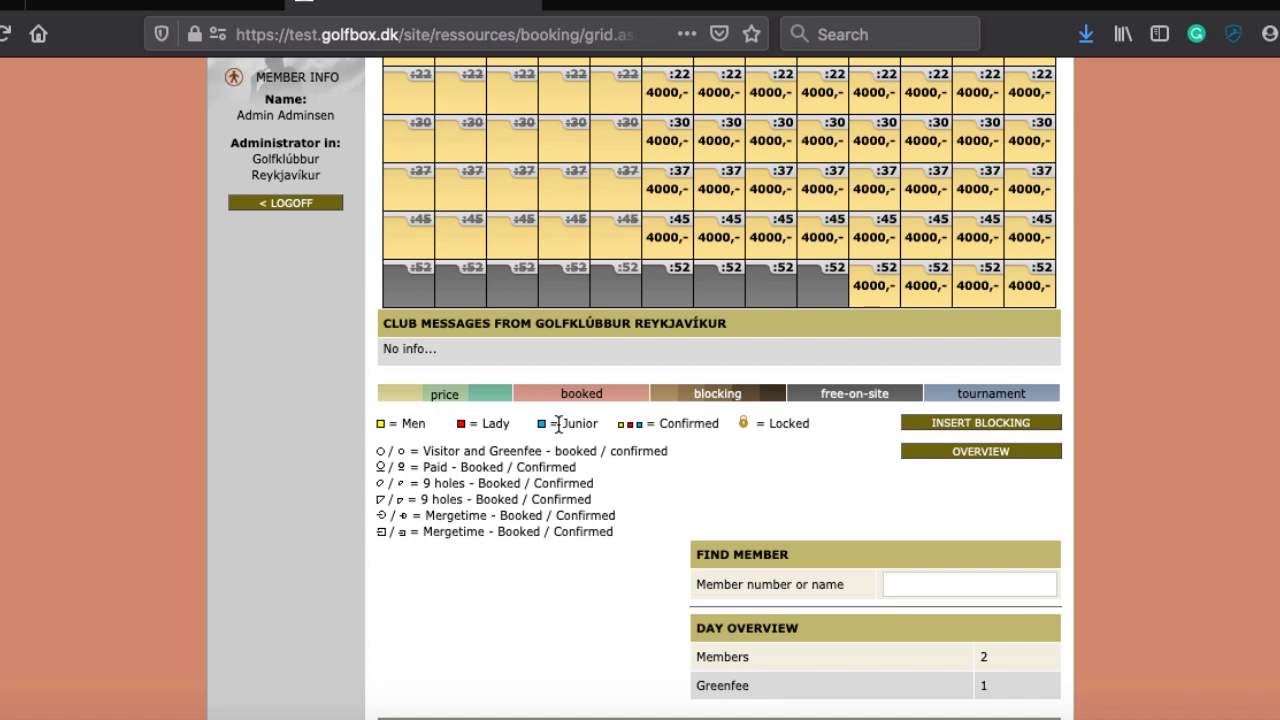
{"action": "scroll", "coordinate": [559, 423], "scroll_direction": "up", "scroll_amount": 5}
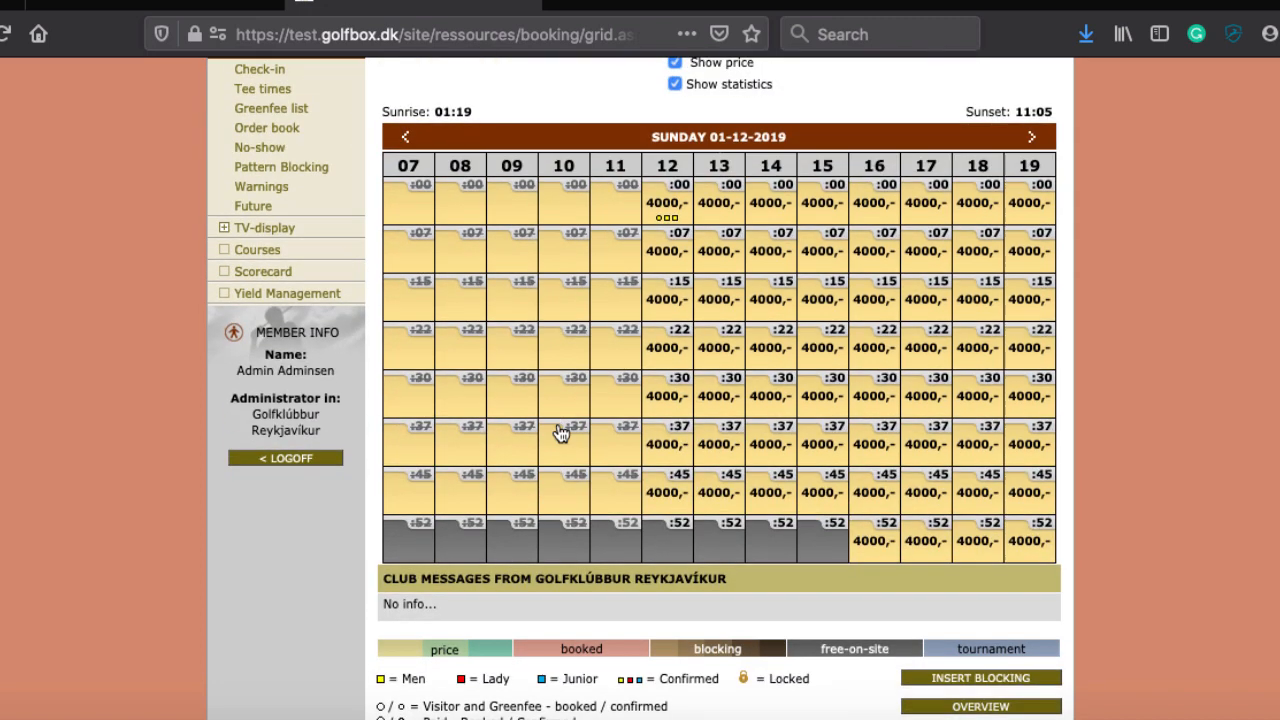
{"action": "mouse_move", "coordinate": [667, 205]}
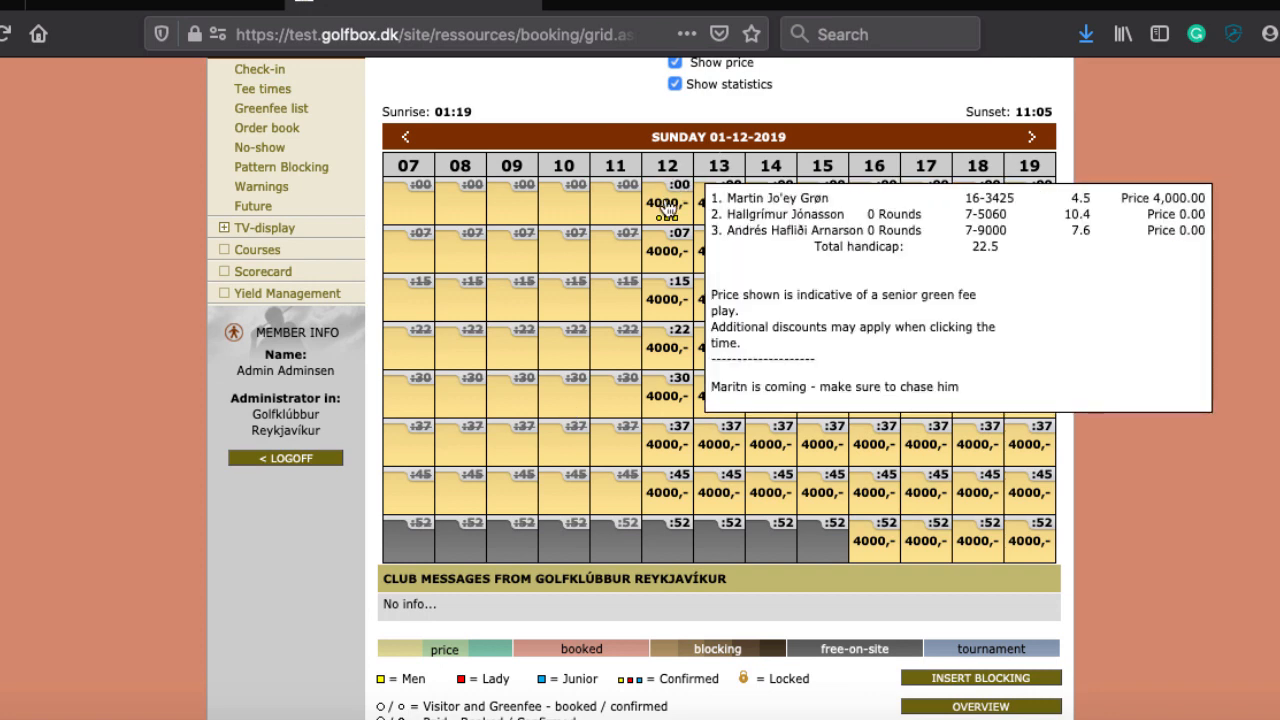
Step: Open the 12:00 booking and add an 'Others' visitor row marked junior (J) at 2000
{"action": "left_click", "coordinate": [667, 205]}
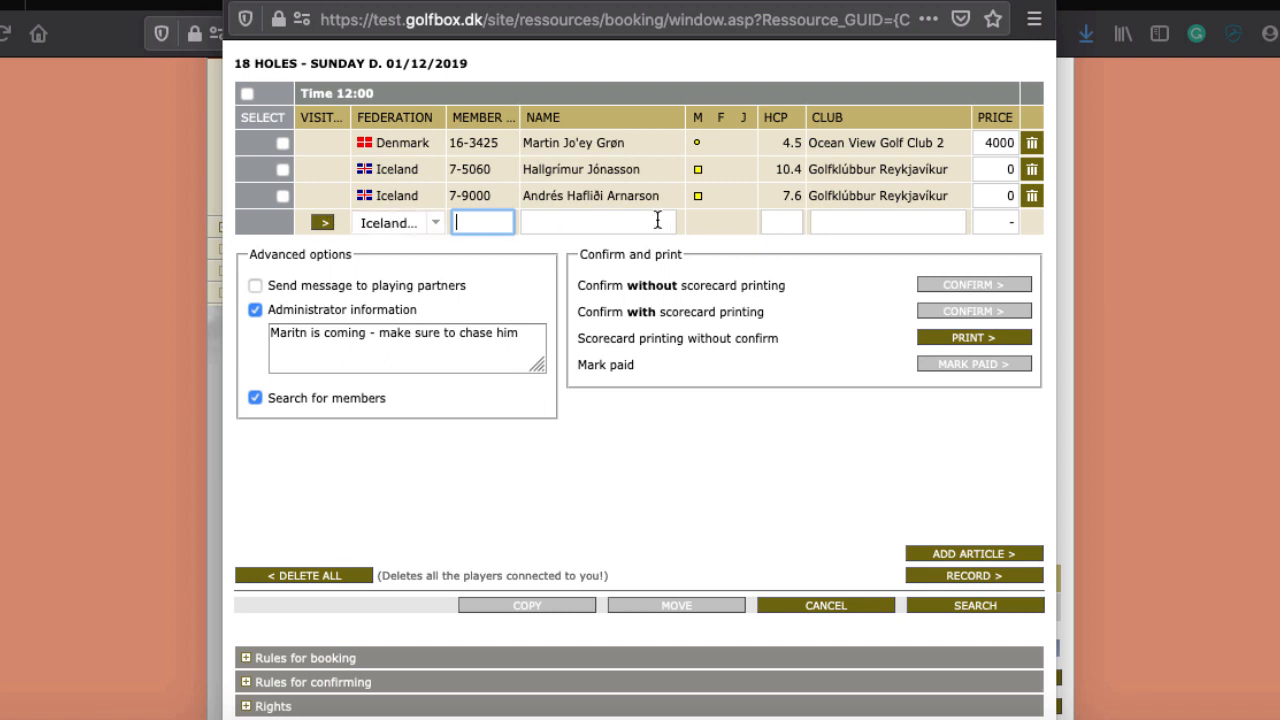
{"action": "left_click", "coordinate": [323, 221]}
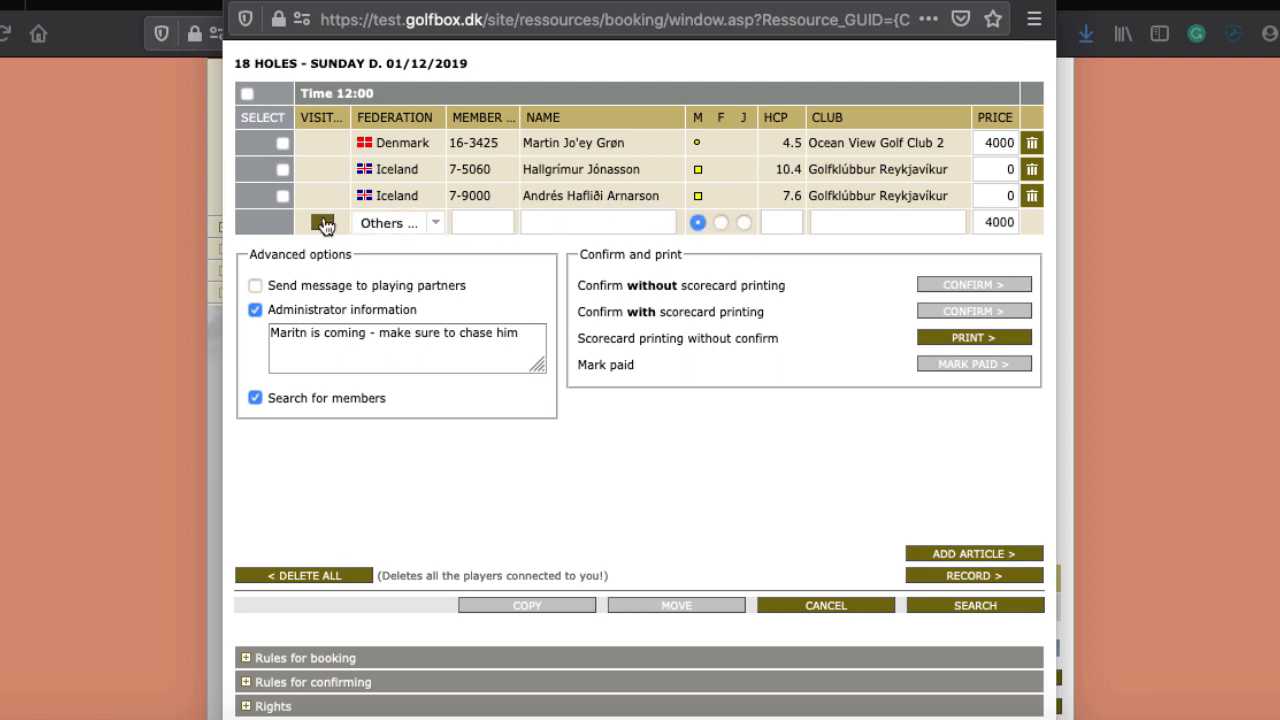
{"action": "left_click", "coordinate": [743, 222]}
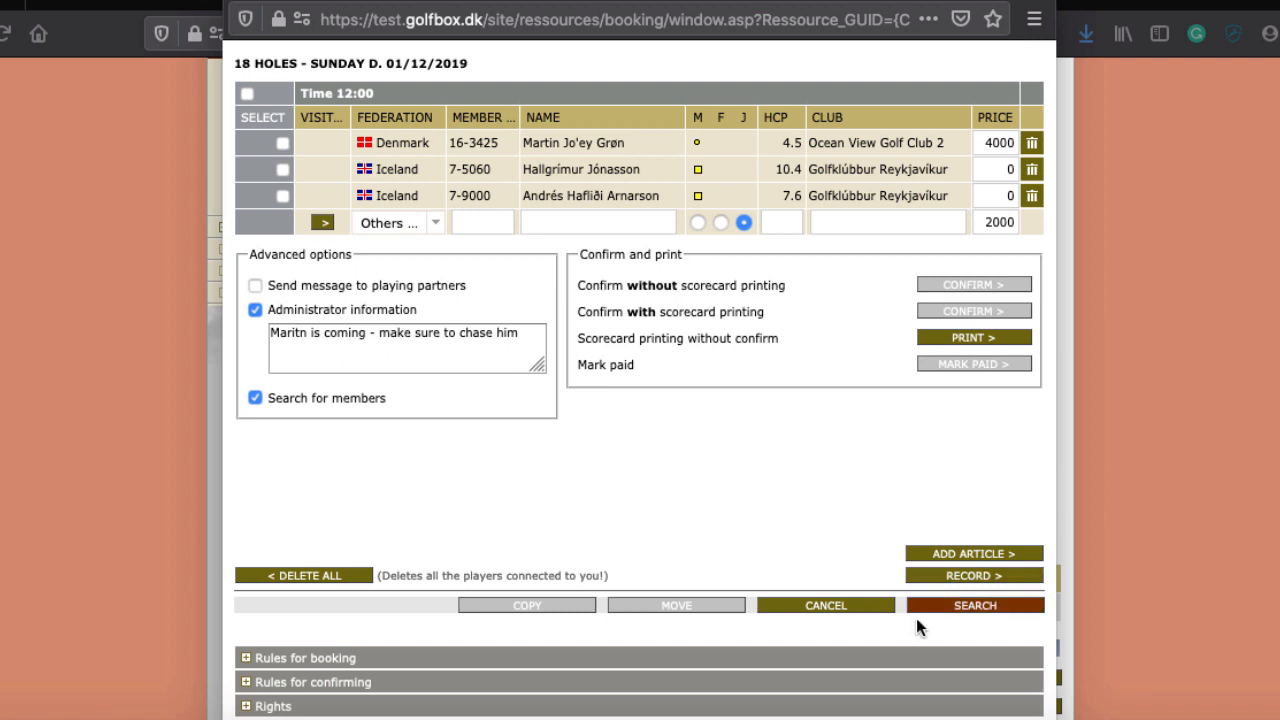
Step: Dismiss the two unsaved-changes warnings, then submit the visitor row and approve the booking
{"action": "left_click", "coordinate": [340, 398]}
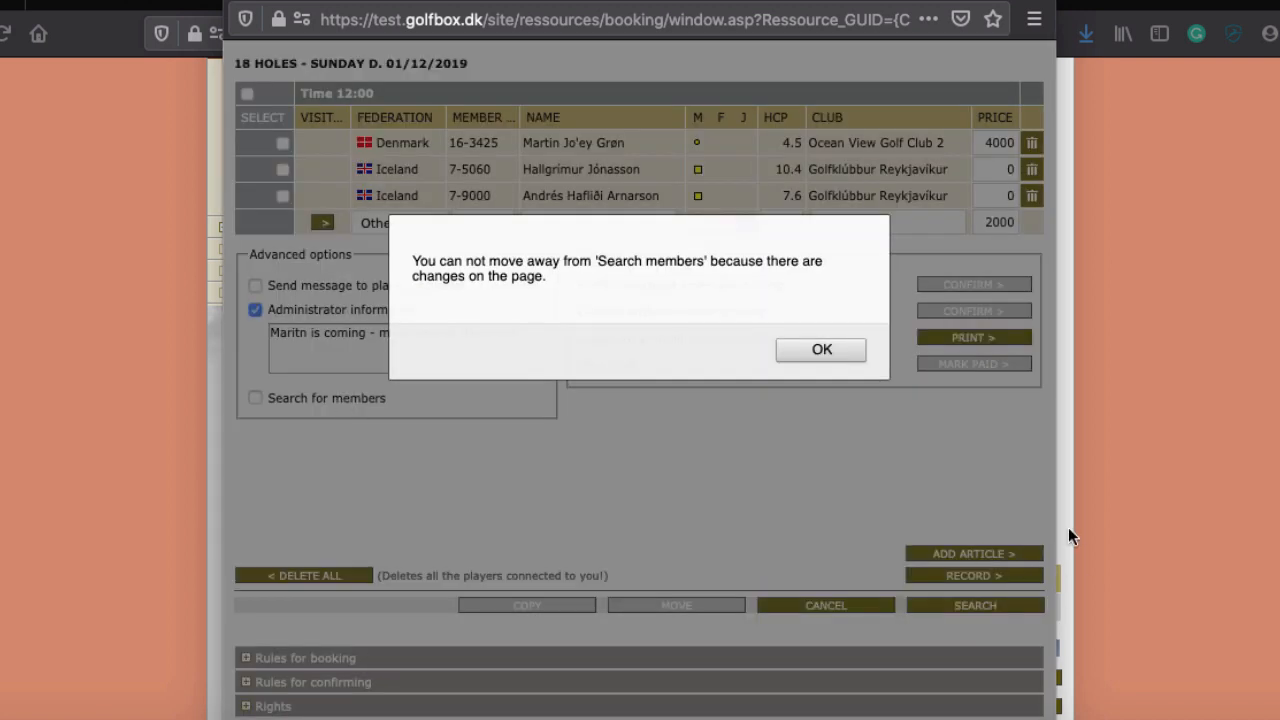
{"action": "left_click", "coordinate": [820, 349]}
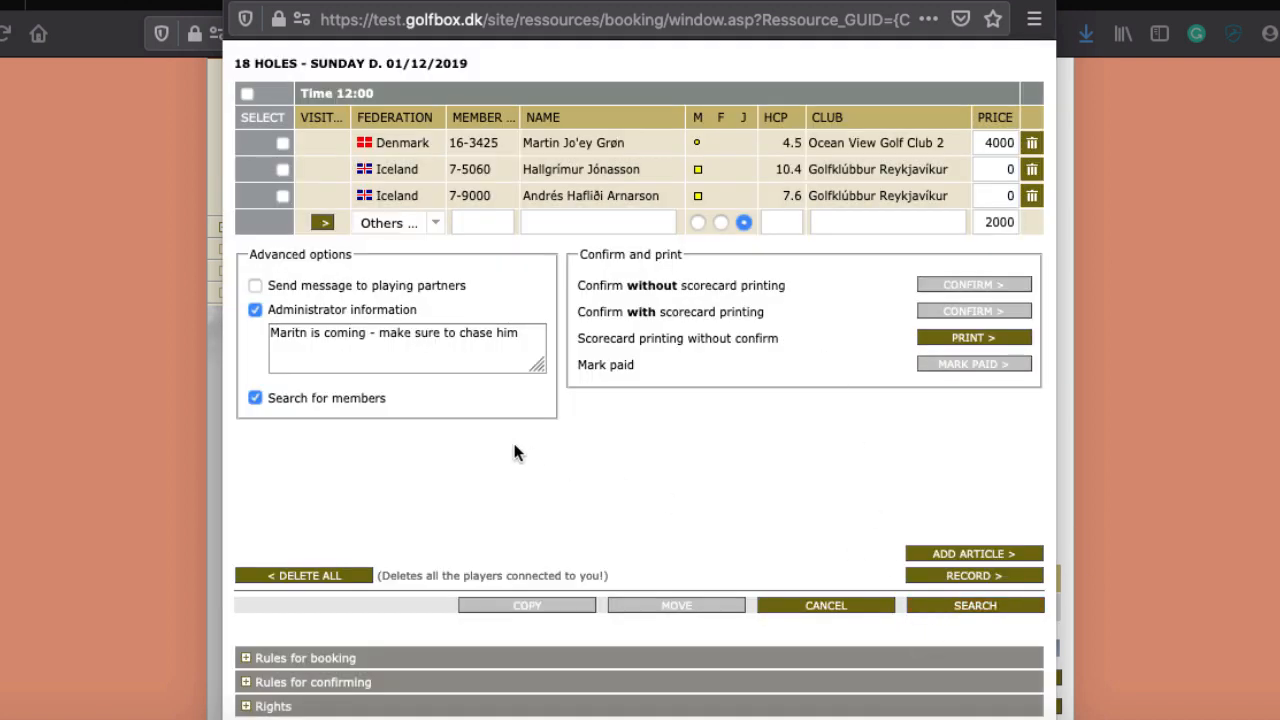
{"action": "left_click", "coordinate": [251, 397]}
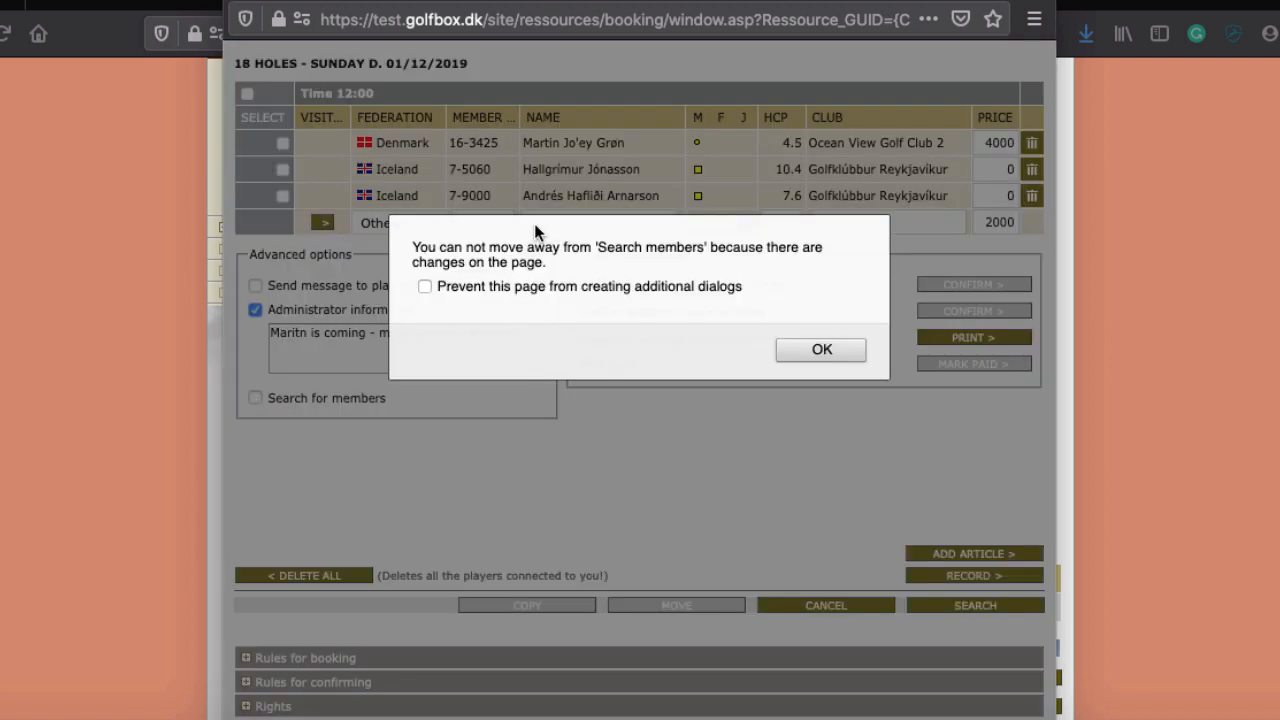
{"action": "left_click", "coordinate": [845, 352]}
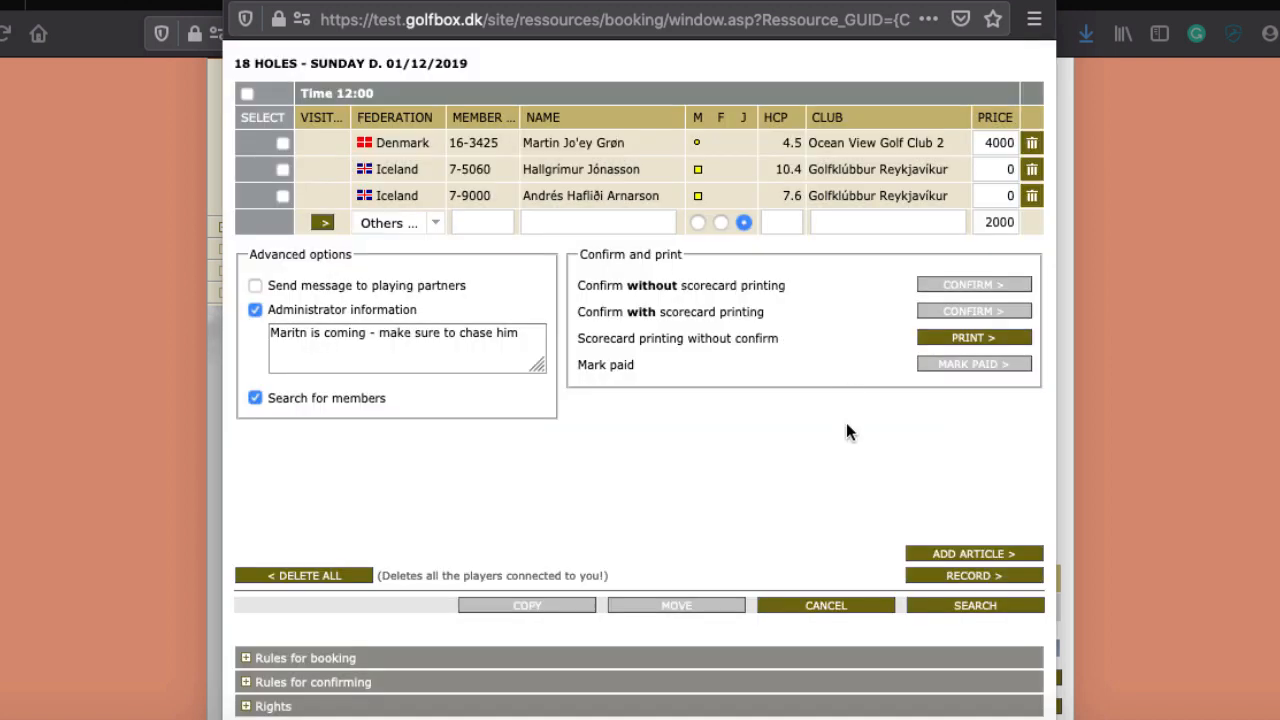
{"action": "left_click", "coordinate": [991, 609]}
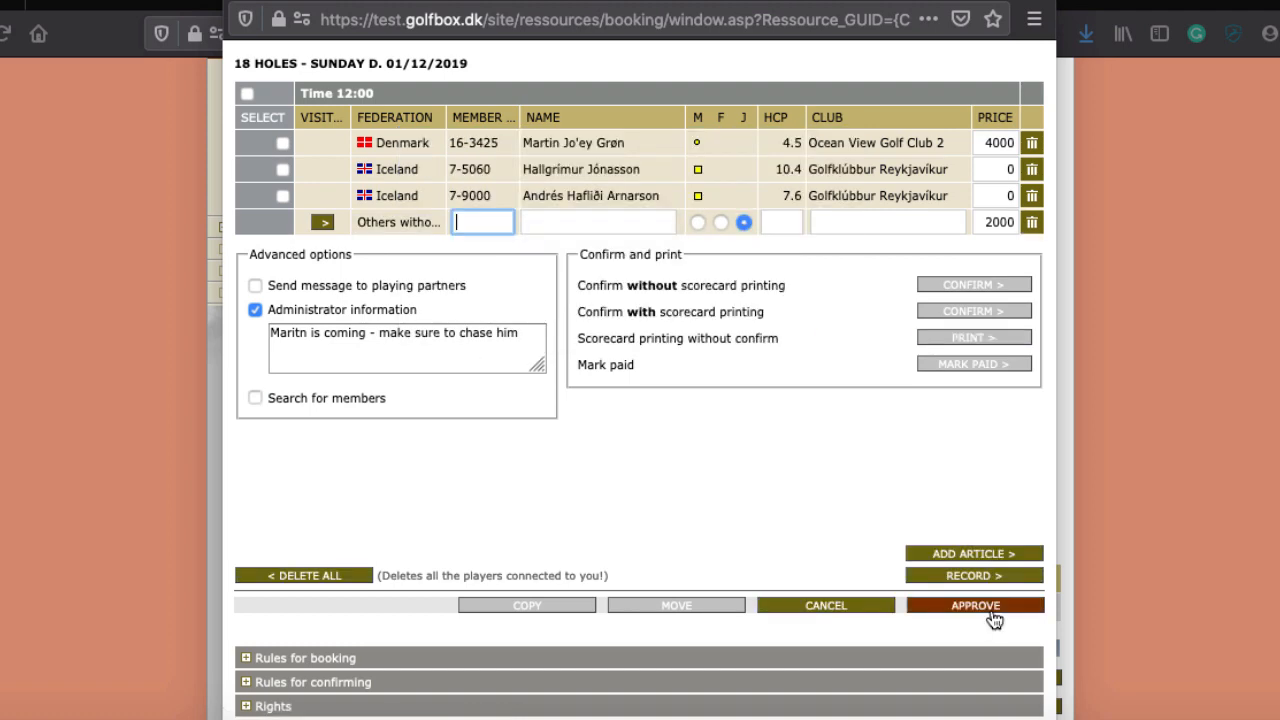
{"action": "left_click", "coordinate": [977, 603]}
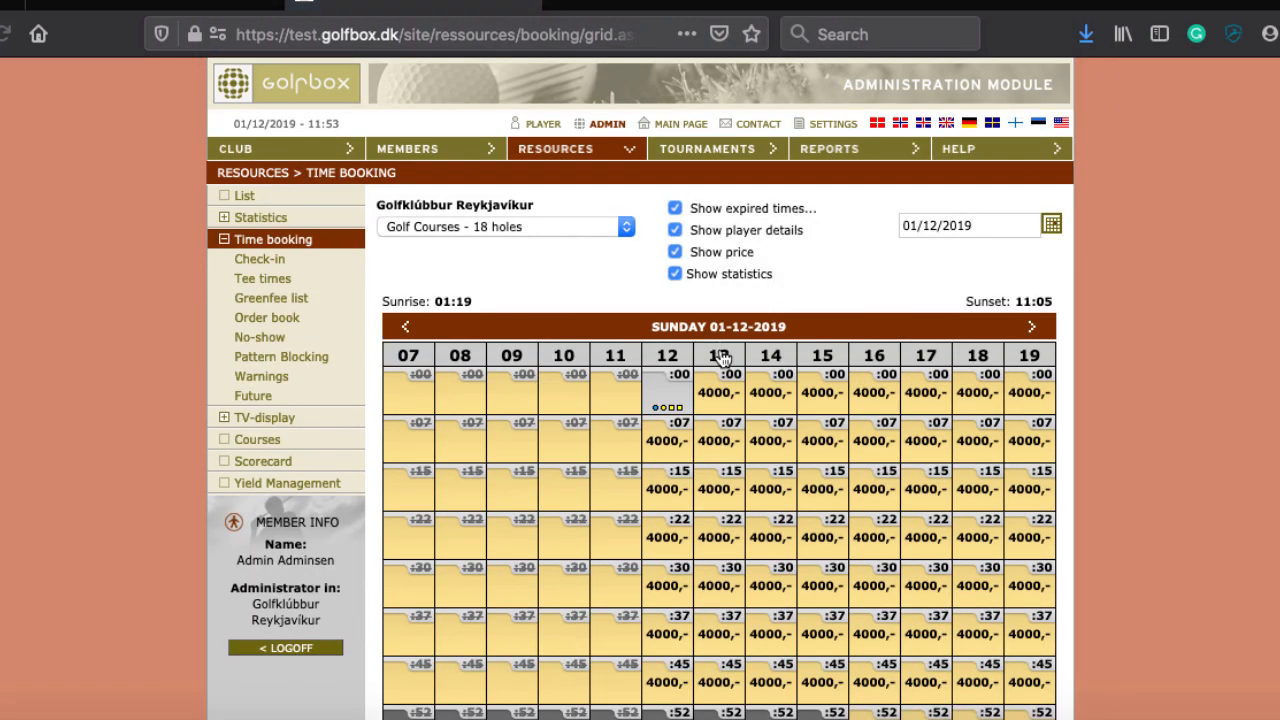
{"action": "mouse_move", "coordinate": [658, 410]}
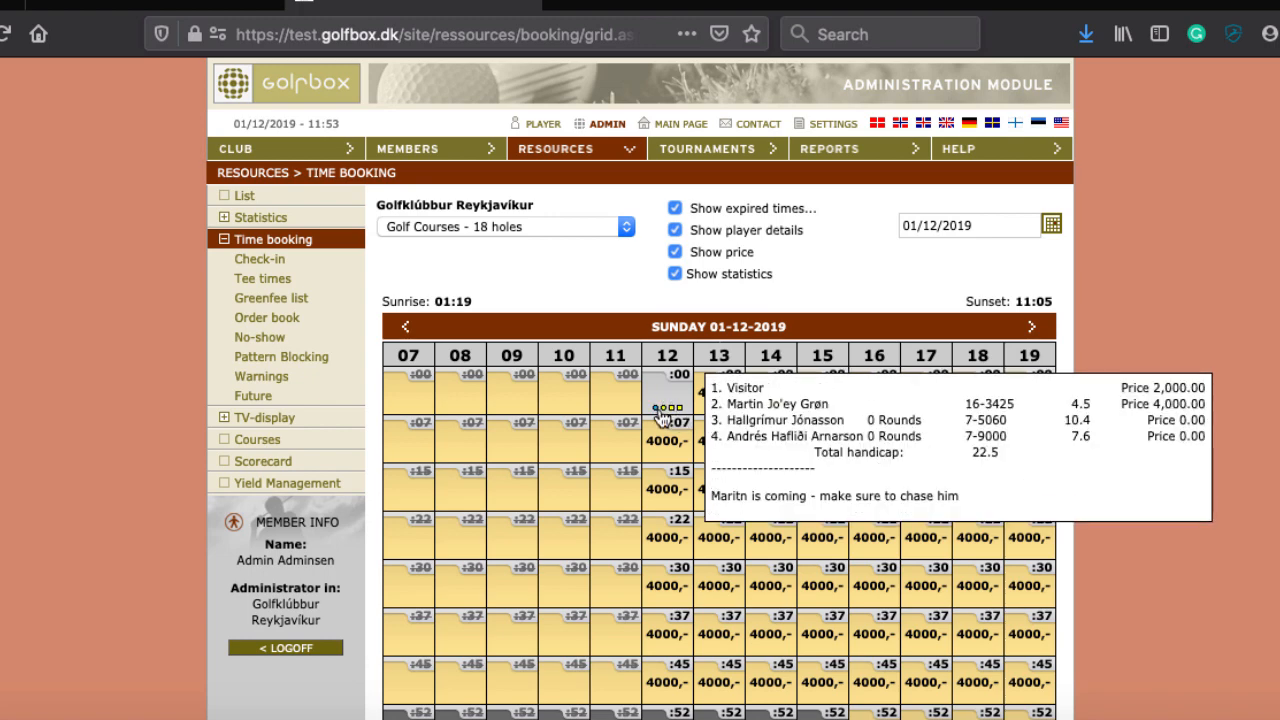
{"action": "scroll", "coordinate": [664, 405], "scroll_direction": "down", "scroll_amount": 3}
{"action": "scroll", "coordinate": [660, 418], "scroll_direction": "down", "scroll_amount": 7}
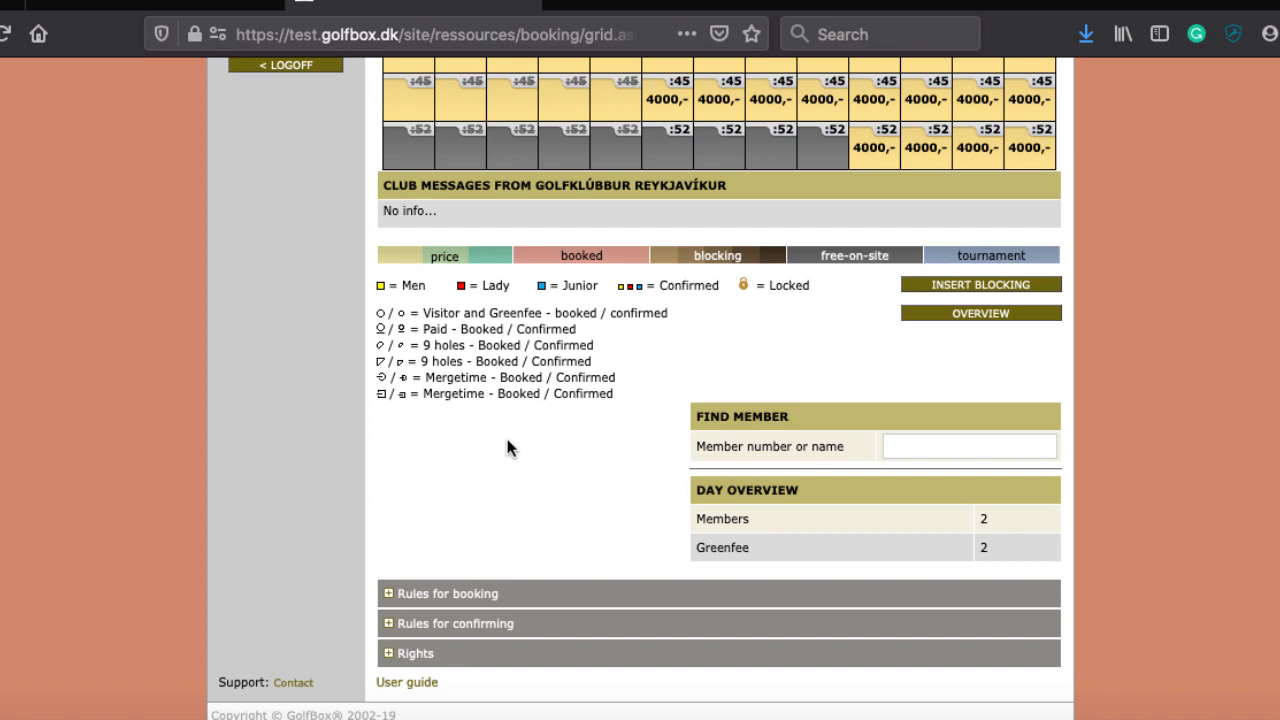
{"action": "scroll", "coordinate": [507, 456], "scroll_direction": "up", "scroll_amount": 5}
{"action": "scroll", "coordinate": [507, 439], "scroll_direction": "up", "scroll_amount": 3}
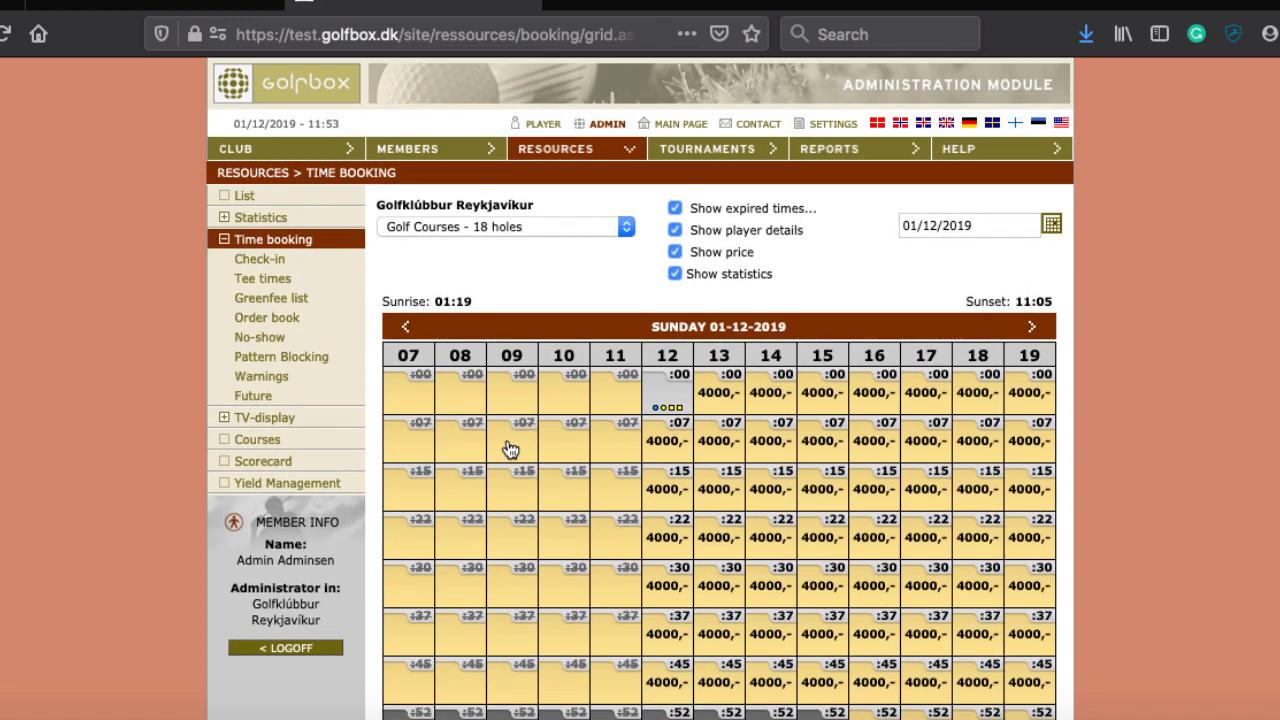
Step: View the resources list, revisit the Time booking grid, then return to View Resources for the 18 holes course
{"action": "left_click", "coordinate": [578, 150]}
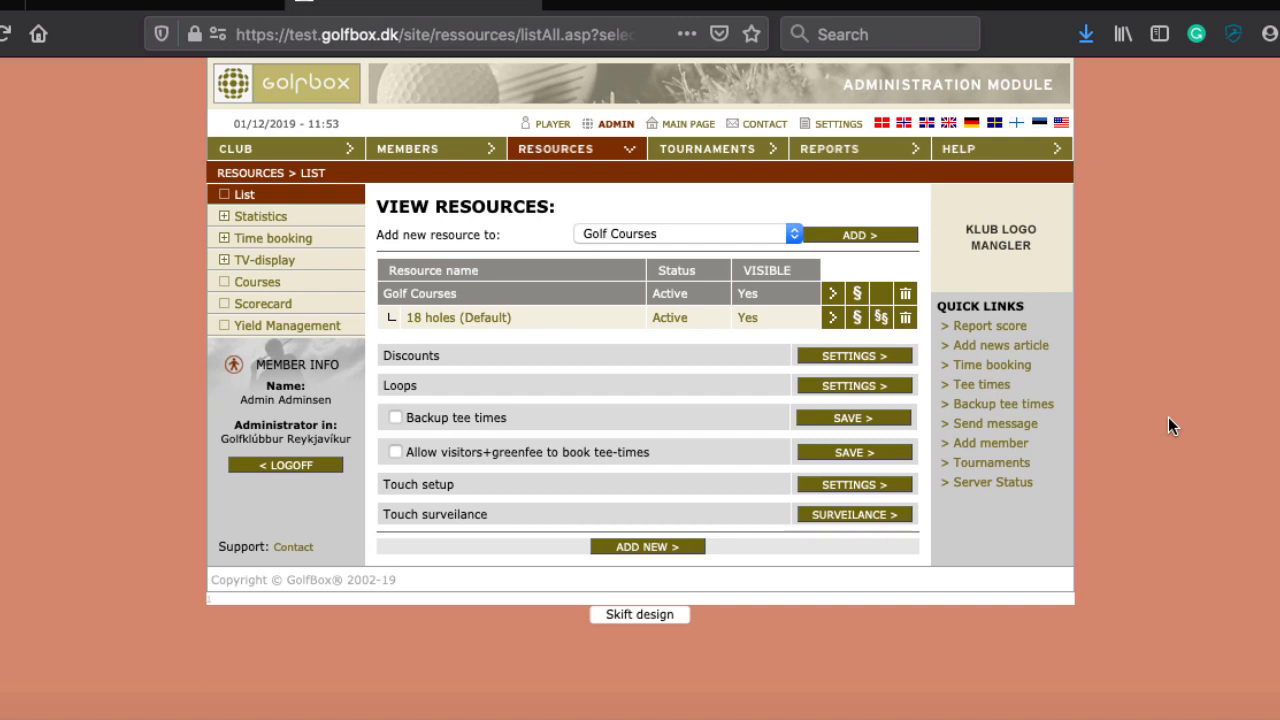
{"action": "left_click", "coordinate": [1018, 370]}
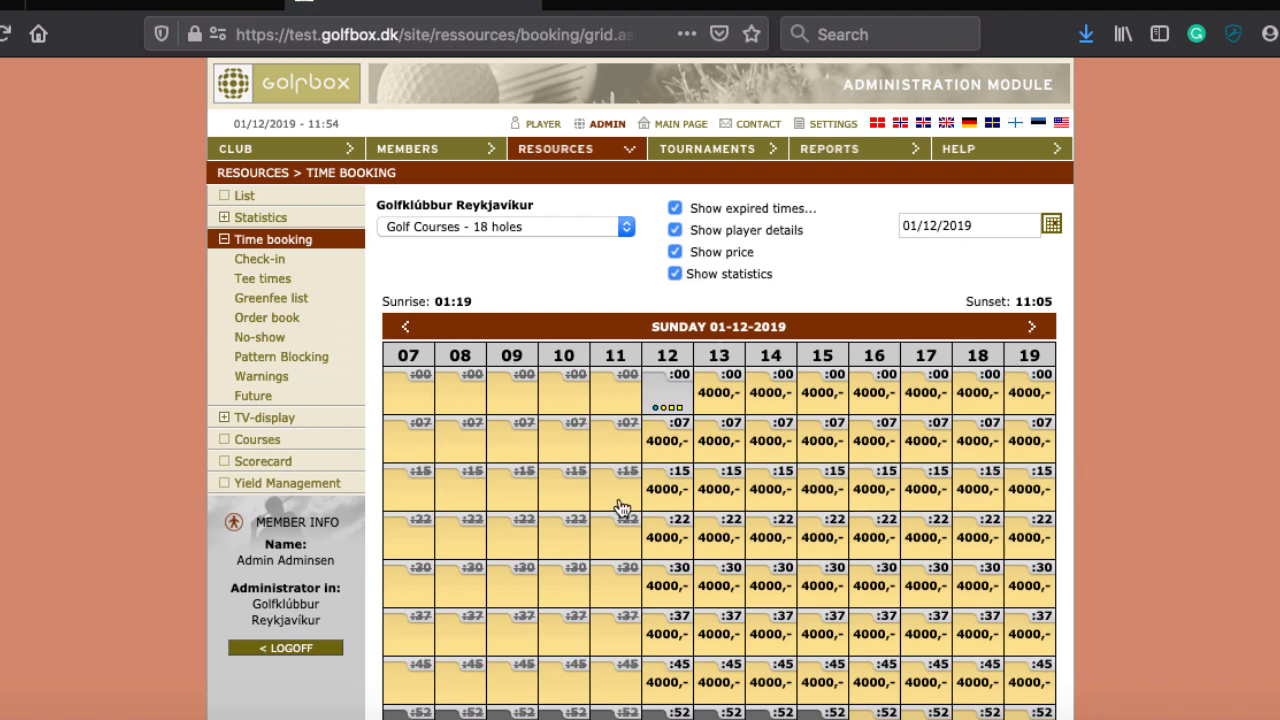
{"action": "scroll", "coordinate": [605, 515], "scroll_direction": "down", "scroll_amount": 5}
{"action": "scroll", "coordinate": [600, 518], "scroll_direction": "down", "scroll_amount": 2}
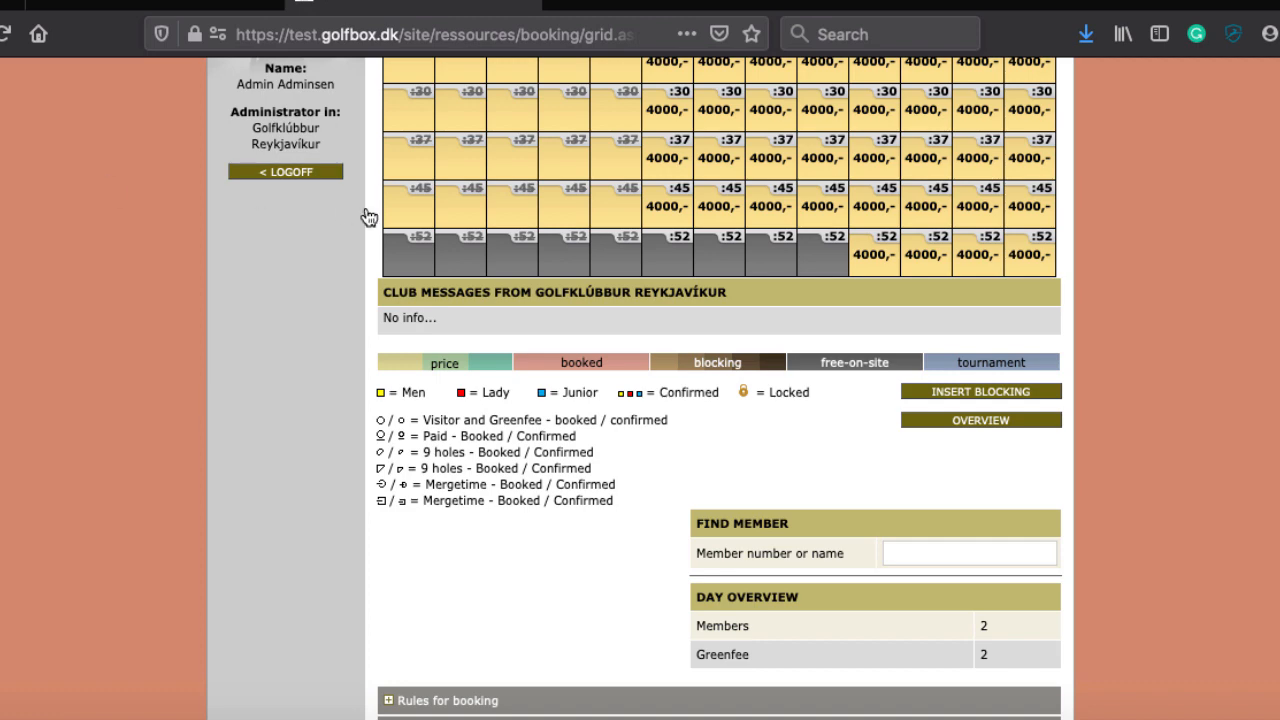
{"action": "scroll", "coordinate": [333, 364], "scroll_direction": "up", "scroll_amount": 3}
{"action": "scroll", "coordinate": [333, 364], "scroll_direction": "up", "scroll_amount": 5}
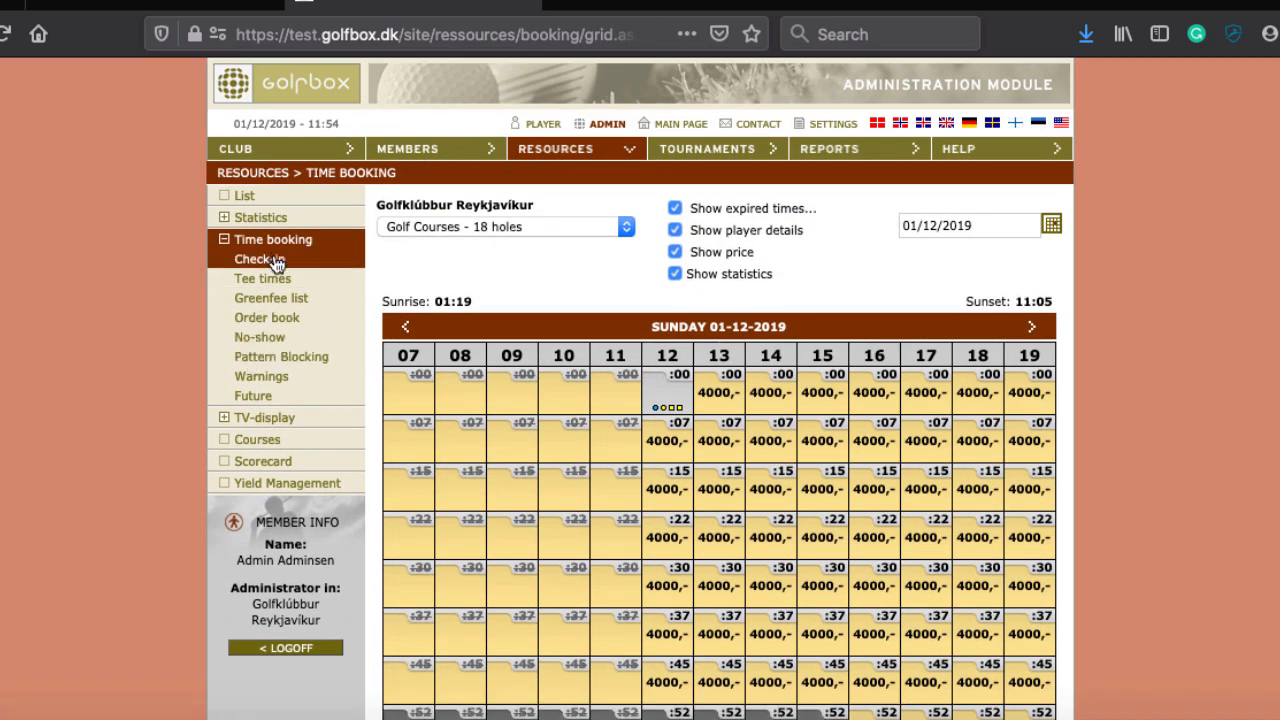
{"action": "left_click", "coordinate": [598, 158]}
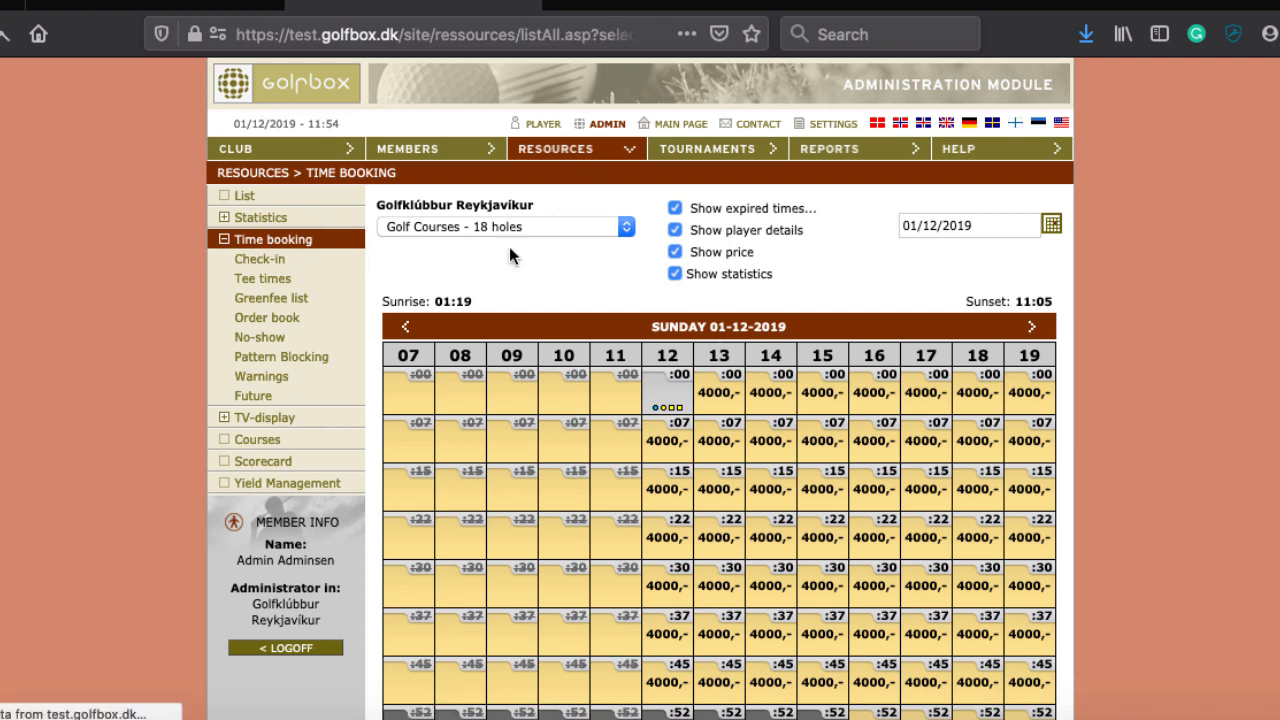
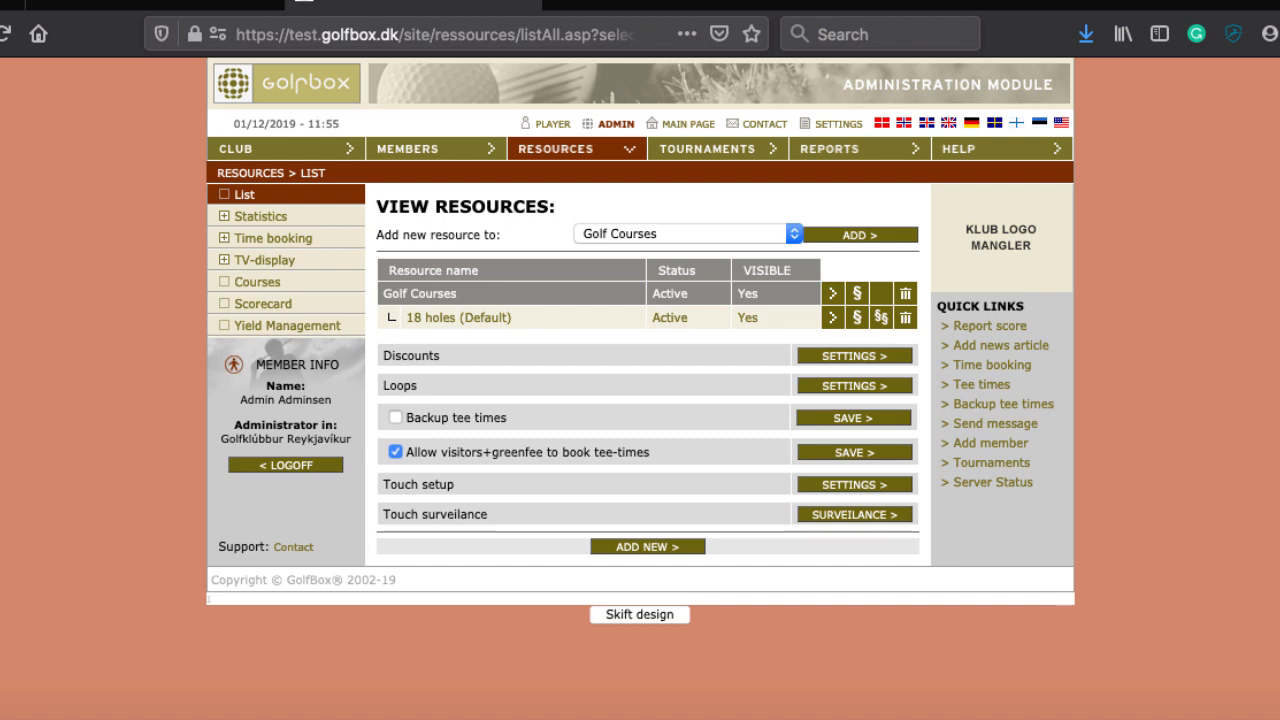
Step: Launch Reflector 3 from the Dock to begin mirroring the iPhone's GolfBox App
{"action": "mouse_move", "coordinate": [1110, 715]}
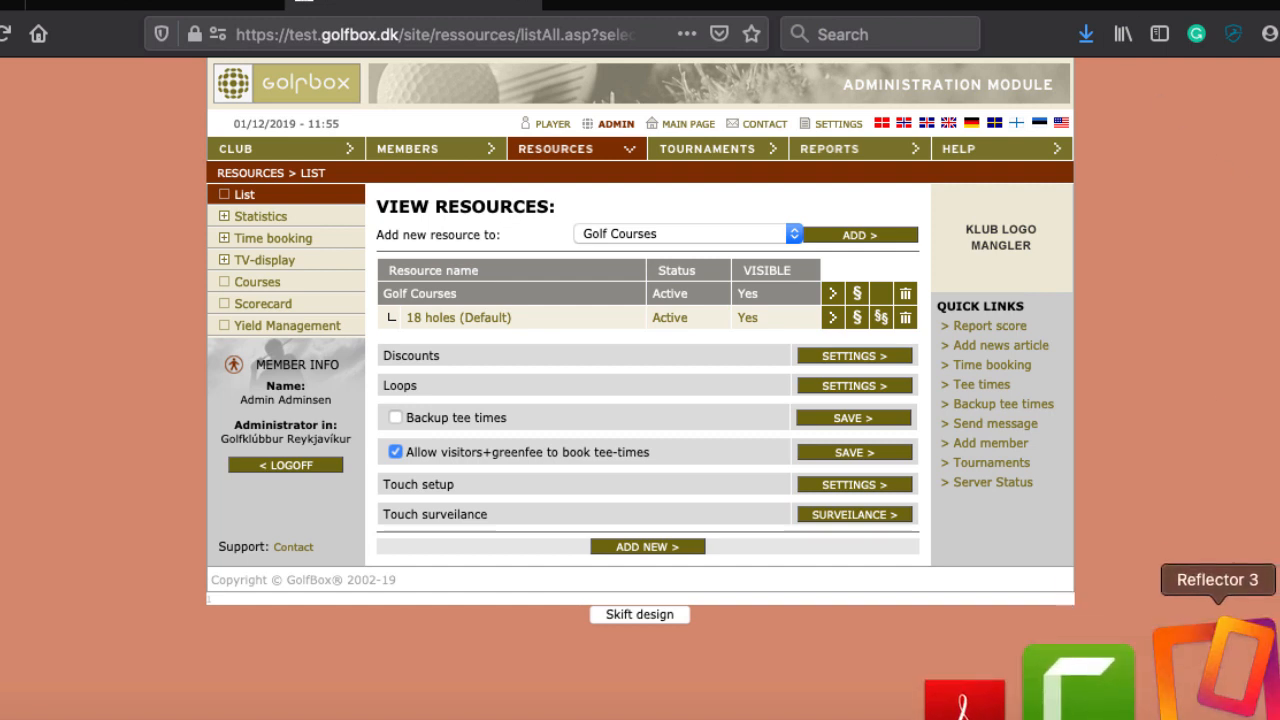
{"action": "left_click", "coordinate": [1215, 660]}
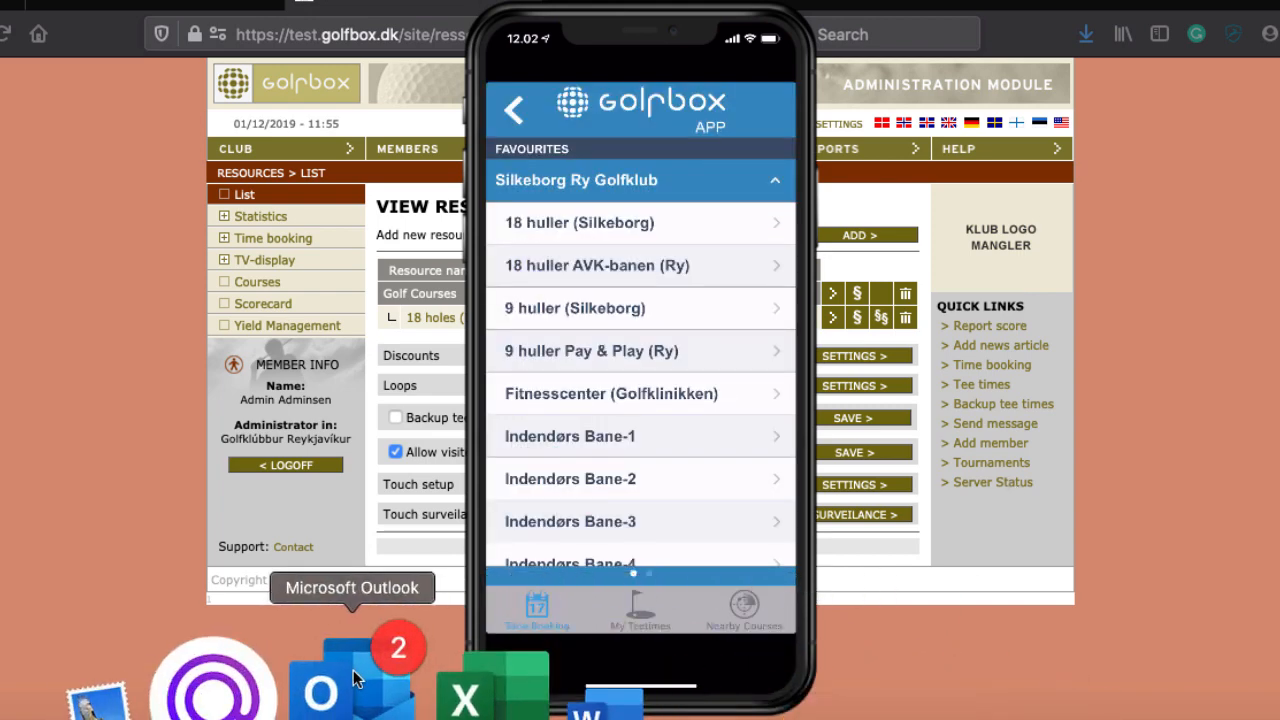
Step: Bring Outlook forward and show the team mail folder with the GolfBox booking emails
{"action": "left_click", "coordinate": [343, 686]}
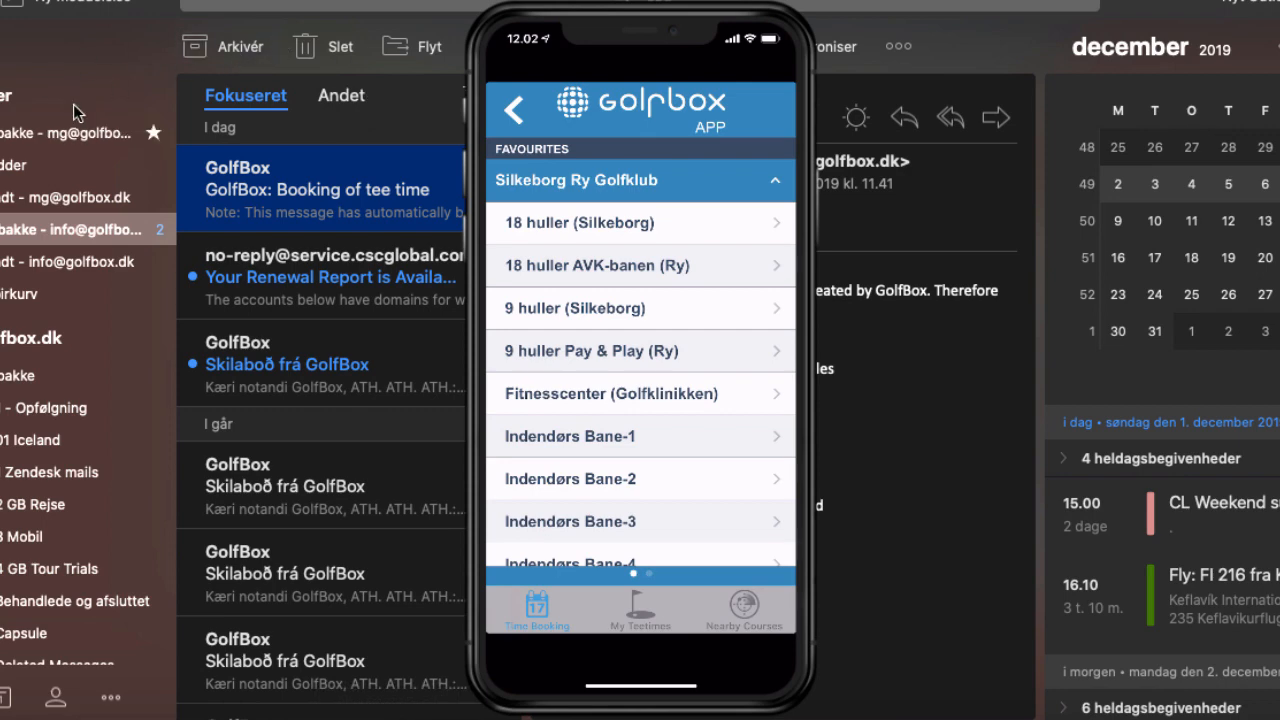
{"action": "left_click", "coordinate": [24, 138]}
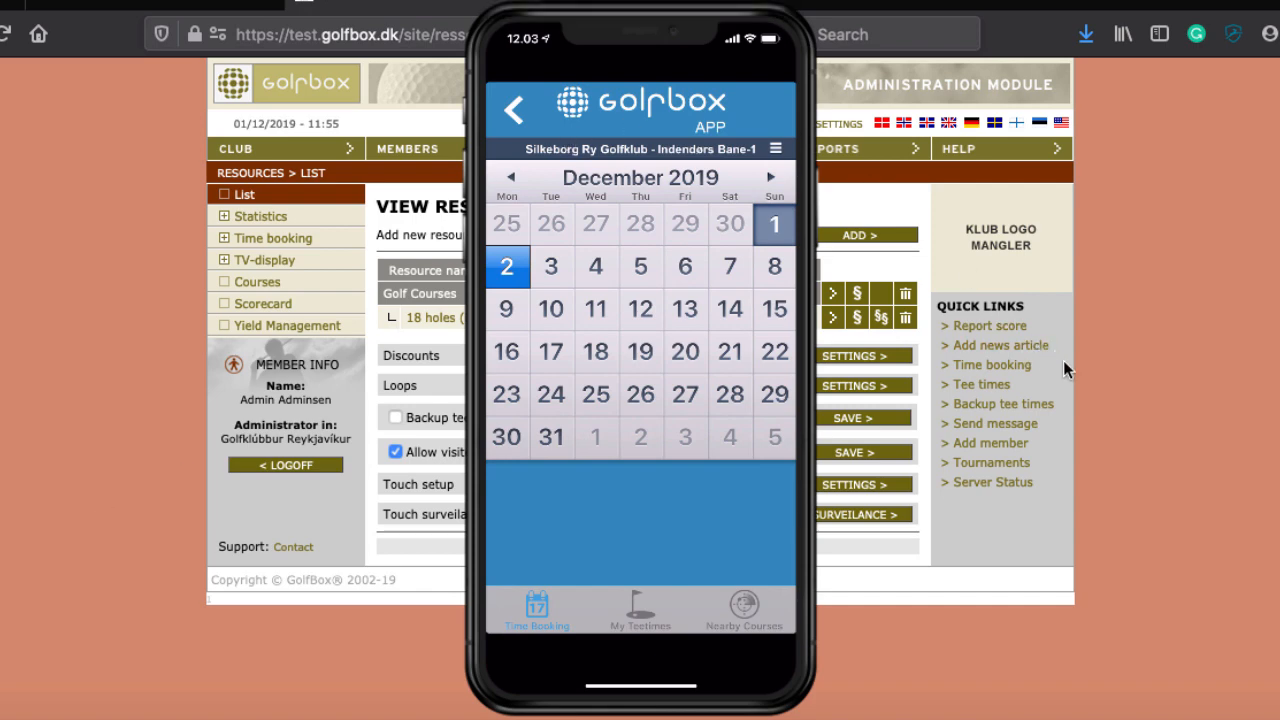
Step: Close the Reflector mirror window of the iPhone
{"action": "mouse_move", "coordinate": [646, 175]}
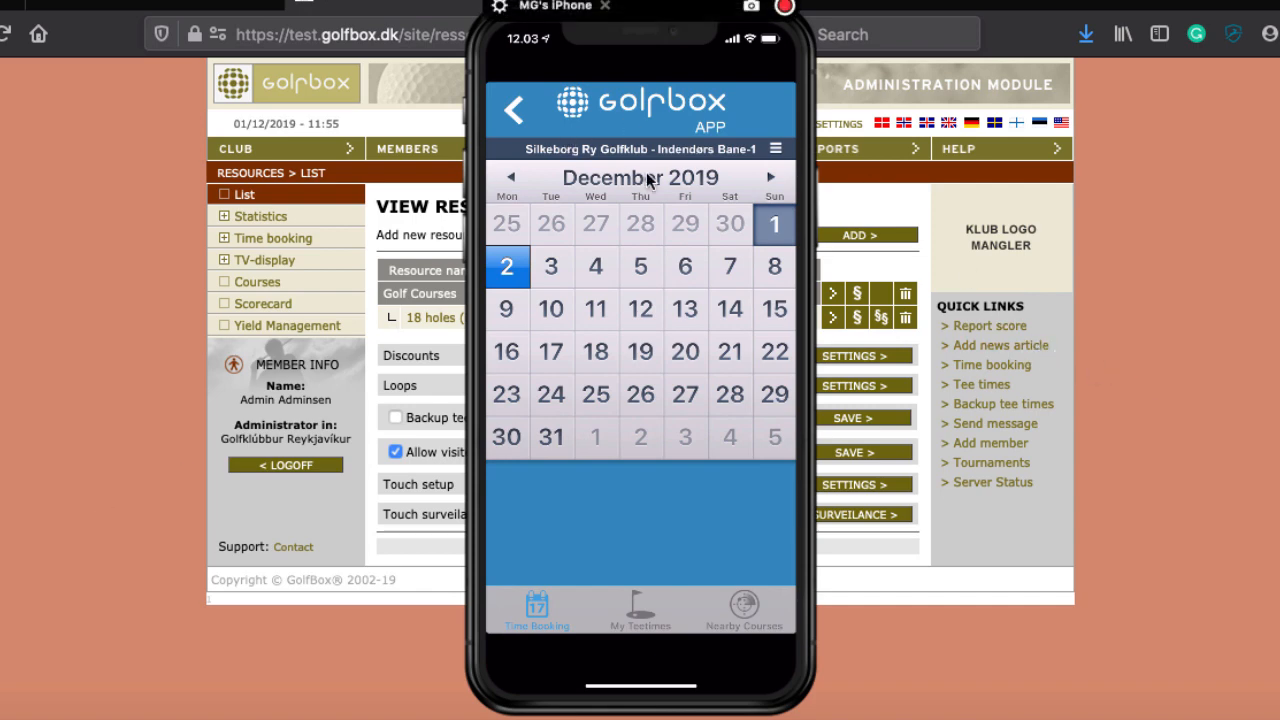
{"action": "left_click", "coordinate": [606, 9]}
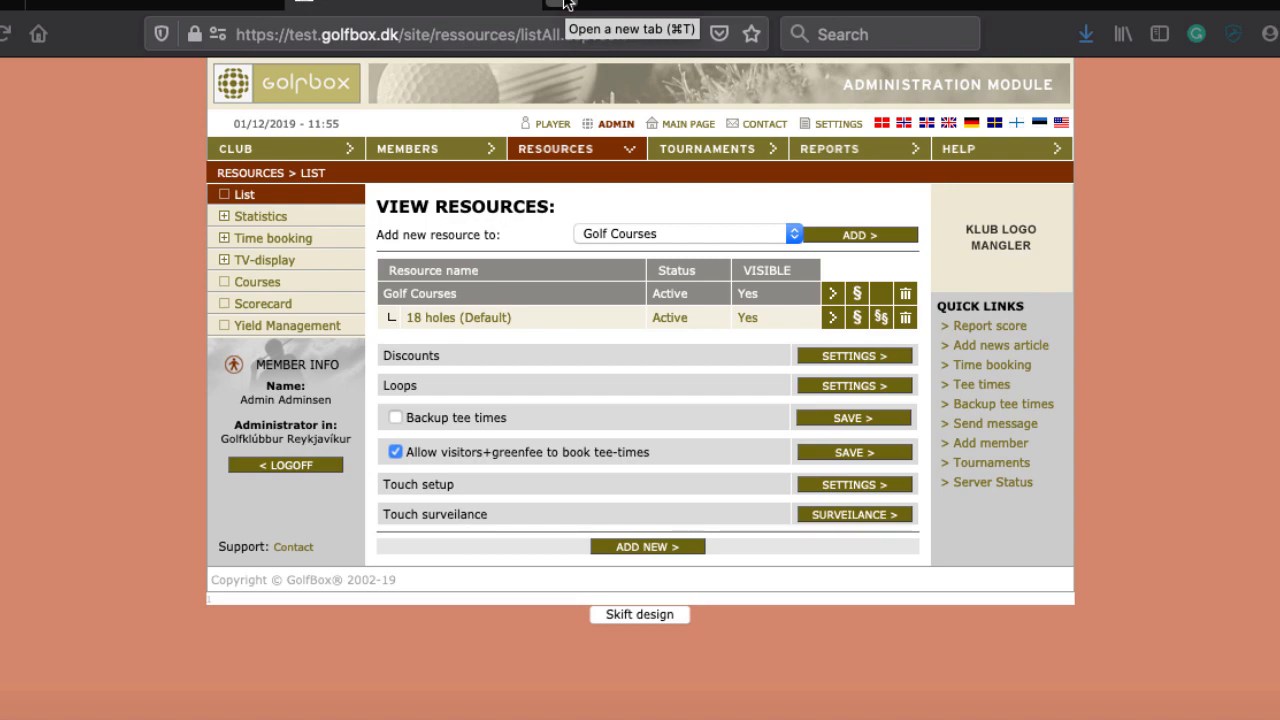
Step: In a new Firefox tab, enter 'golfbox' and accept the golfbox.zendesk.com/ completion
{"action": "left_click", "coordinate": [567, 4]}
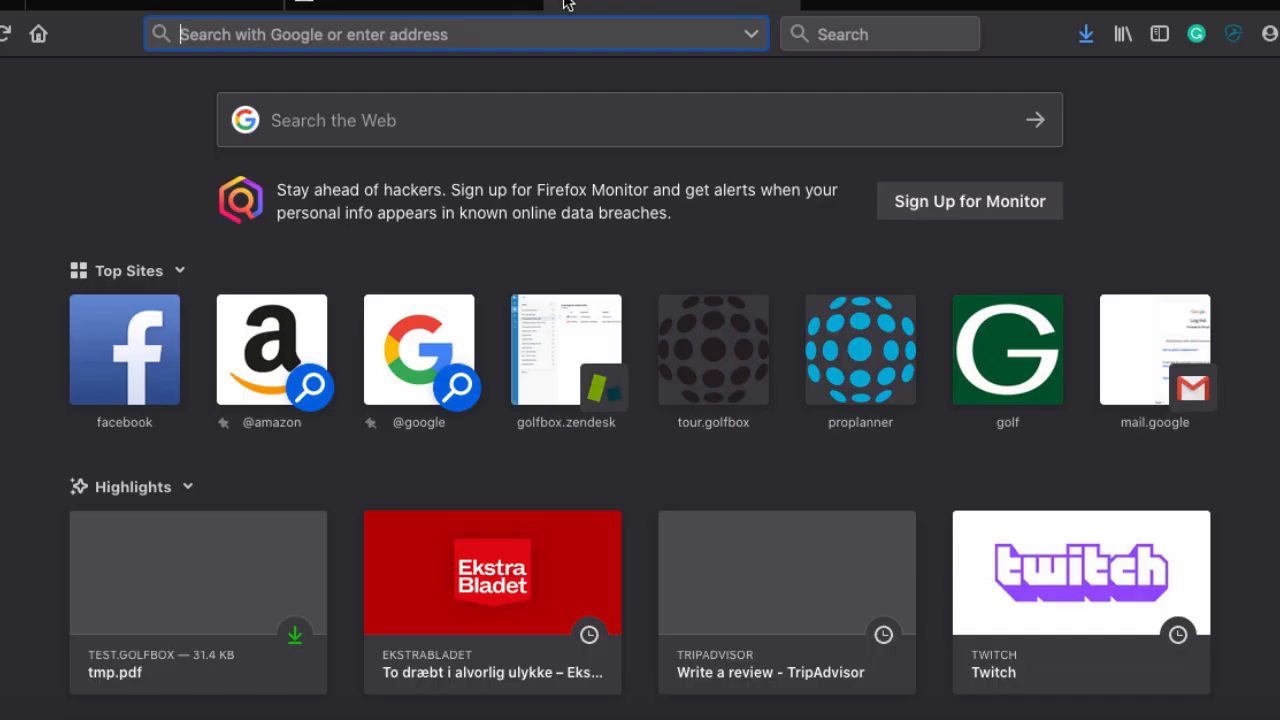
{"action": "type", "text": "golf"}
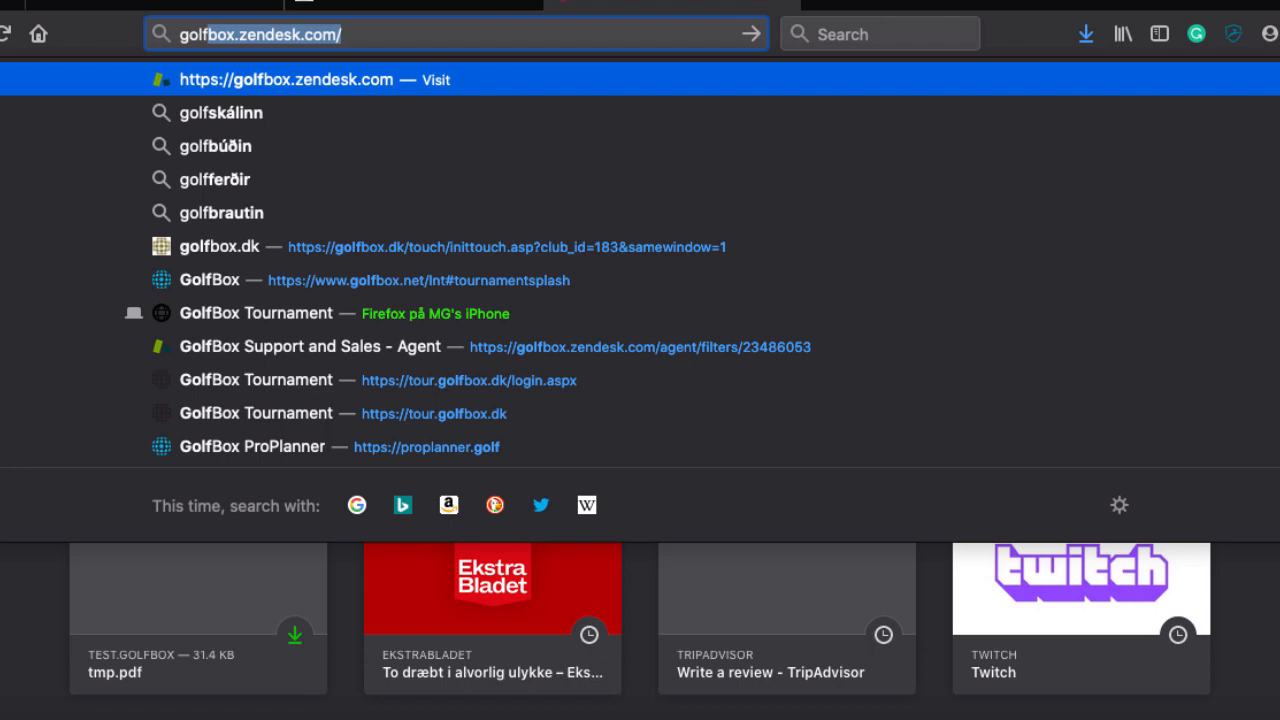
{"action": "type", "text": "box"}
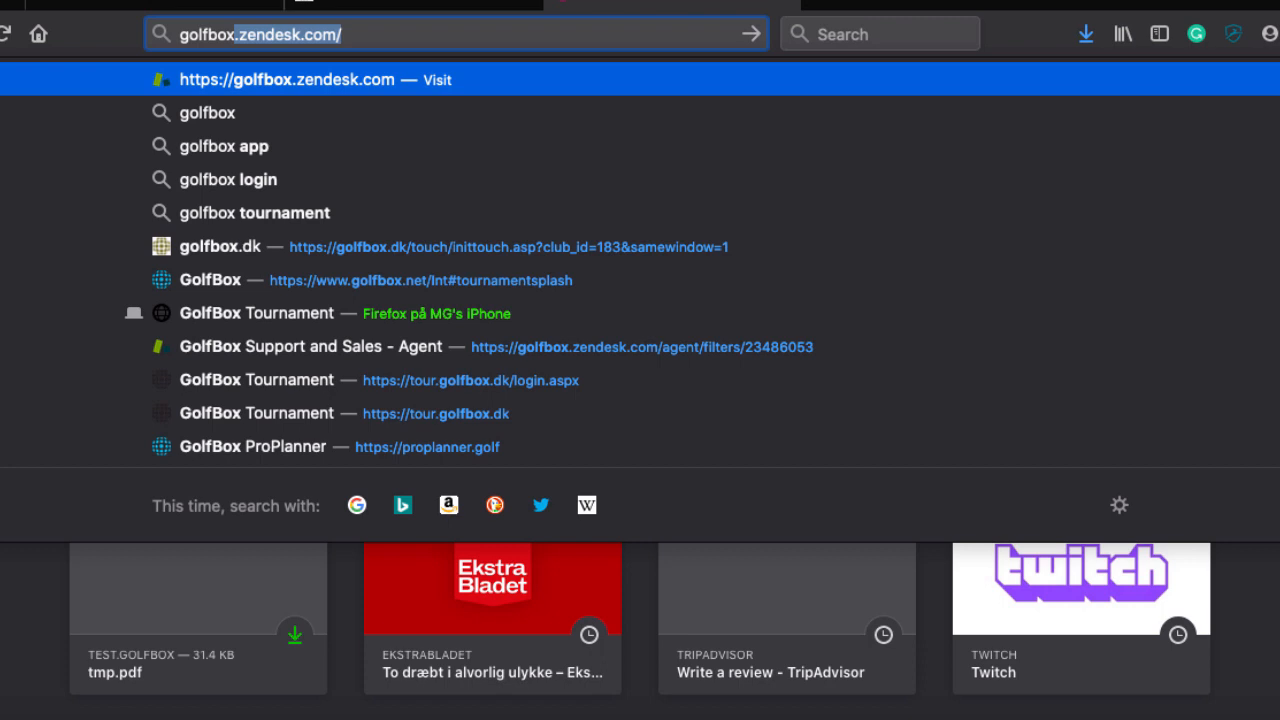
{"action": "left_click", "coordinate": [424, 34]}
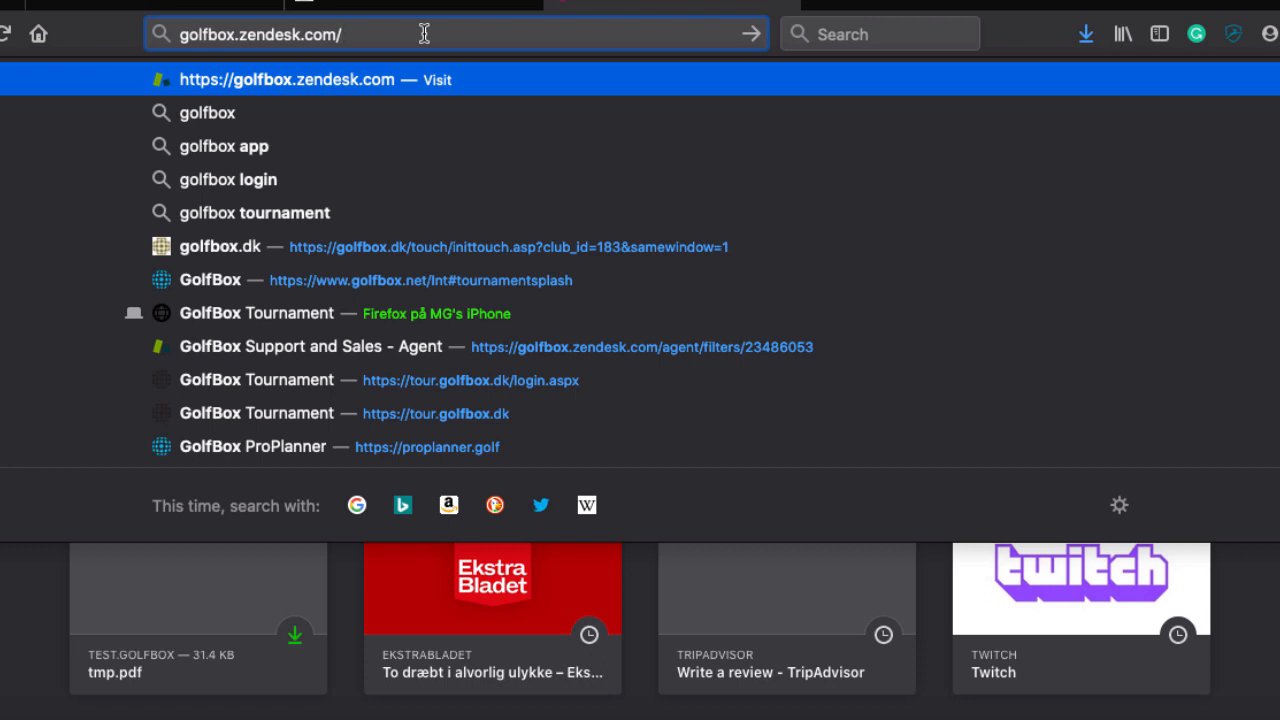
Step: Change the address to the golfbox.dk/touch/ inittouch page with club_id=16 and load it
{"action": "key", "text": "BackSpace"}
{"action": "key", "text": "BackSpace"}
{"action": "key", "text": "BackSpace"}
{"action": "key", "text": "BackSpace"}
{"action": "key", "text": "BackSpace"}
{"action": "key", "text": "BackSpace"}
{"action": "key", "text": "BackSpace"}
{"action": "key", "text": "BackSpace"}
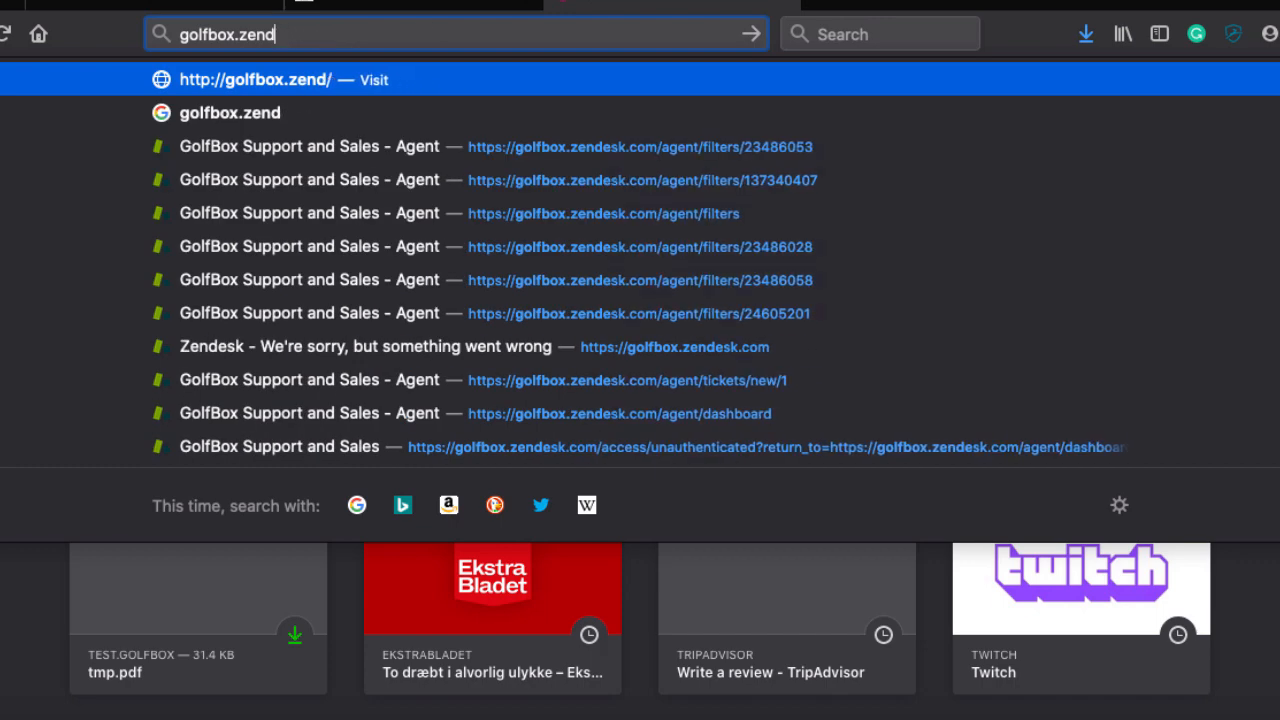
{"action": "key", "text": "BackSpace"}
{"action": "key", "text": "BackSpace"}
{"action": "key", "text": "BackSpace"}
{"action": "key", "text": "BackSpace"}
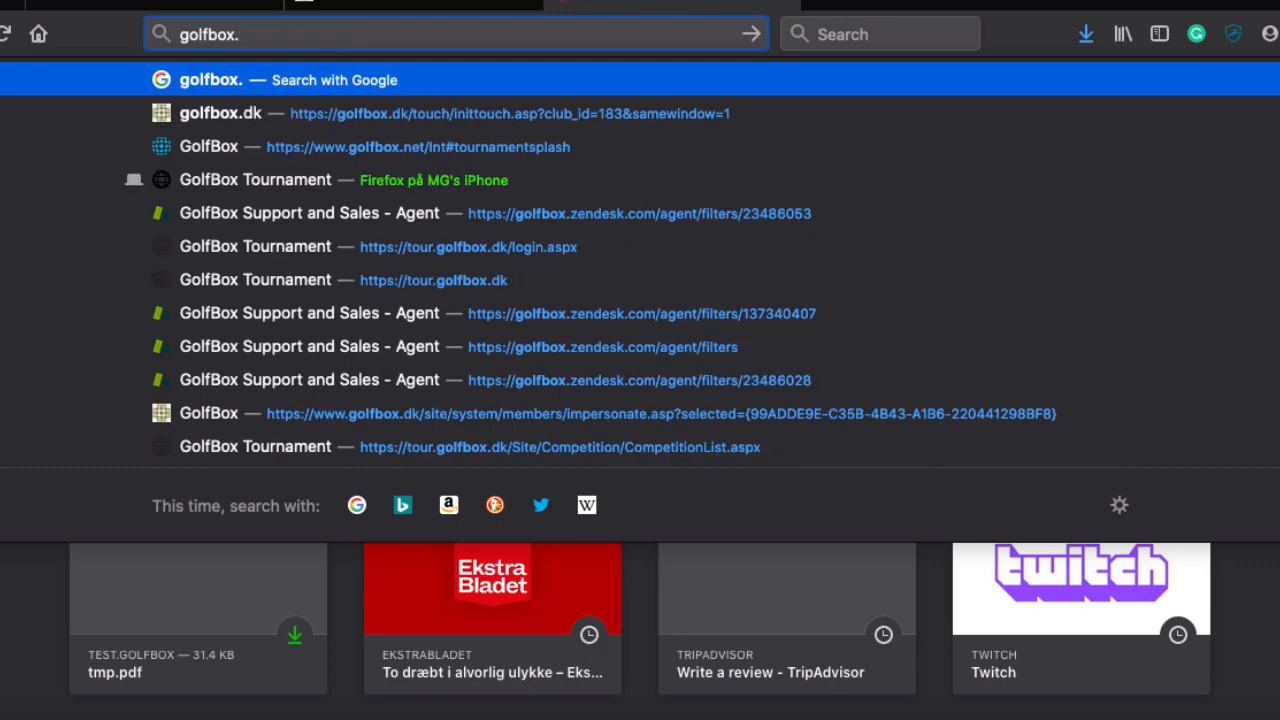
{"action": "type", "text": "dk/touch/"}
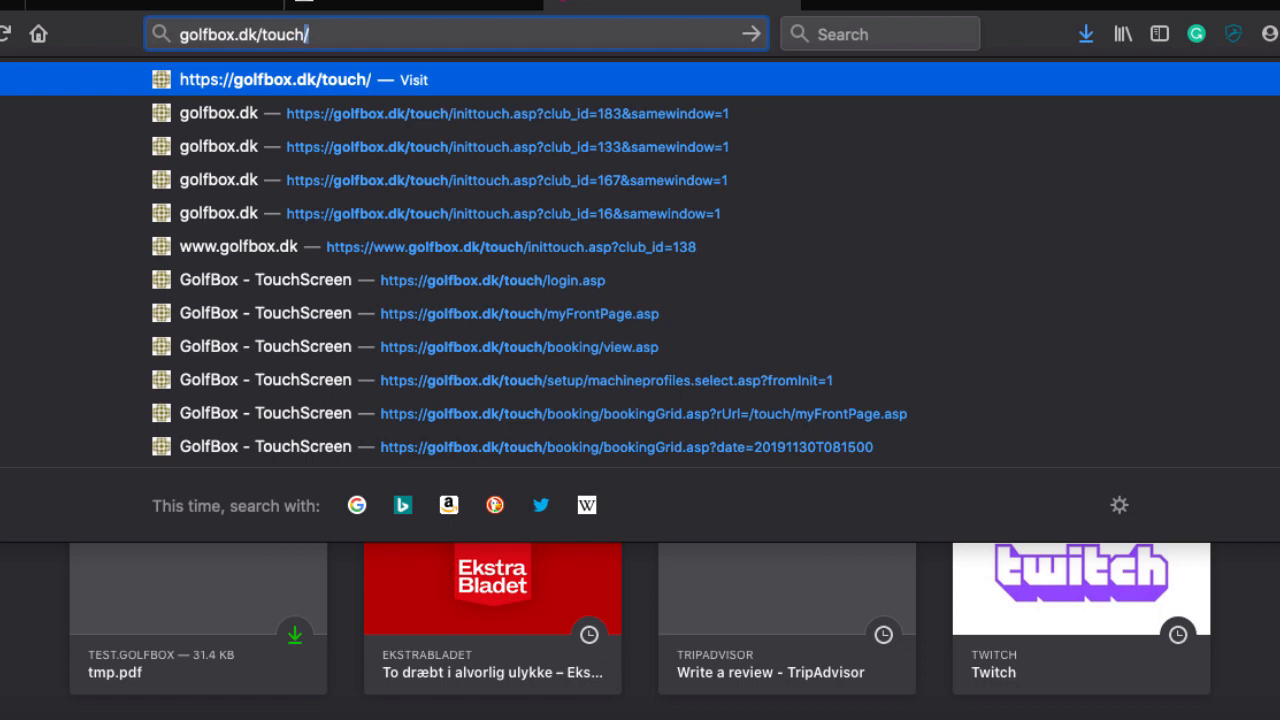
{"action": "key", "text": "Down"}
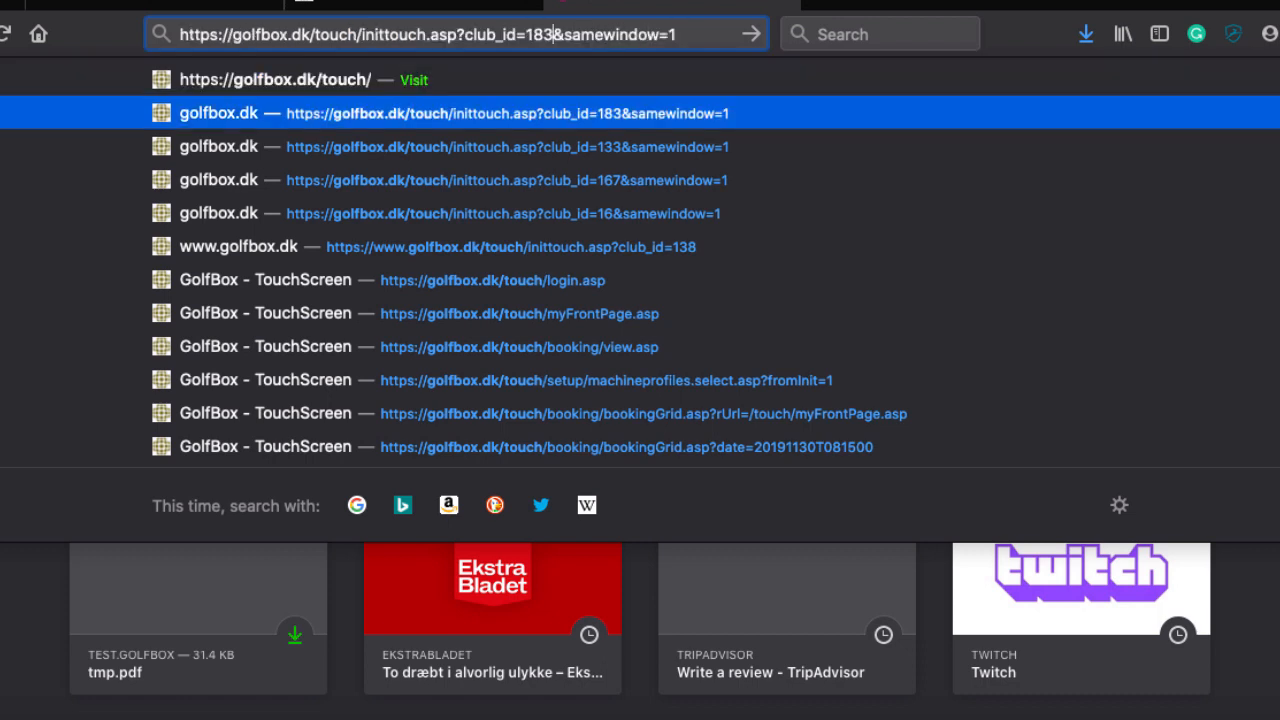
{"action": "key", "text": "BackSpace"}
{"action": "key", "text": "BackSpace"}
{"action": "key", "text": "BackSpace"}
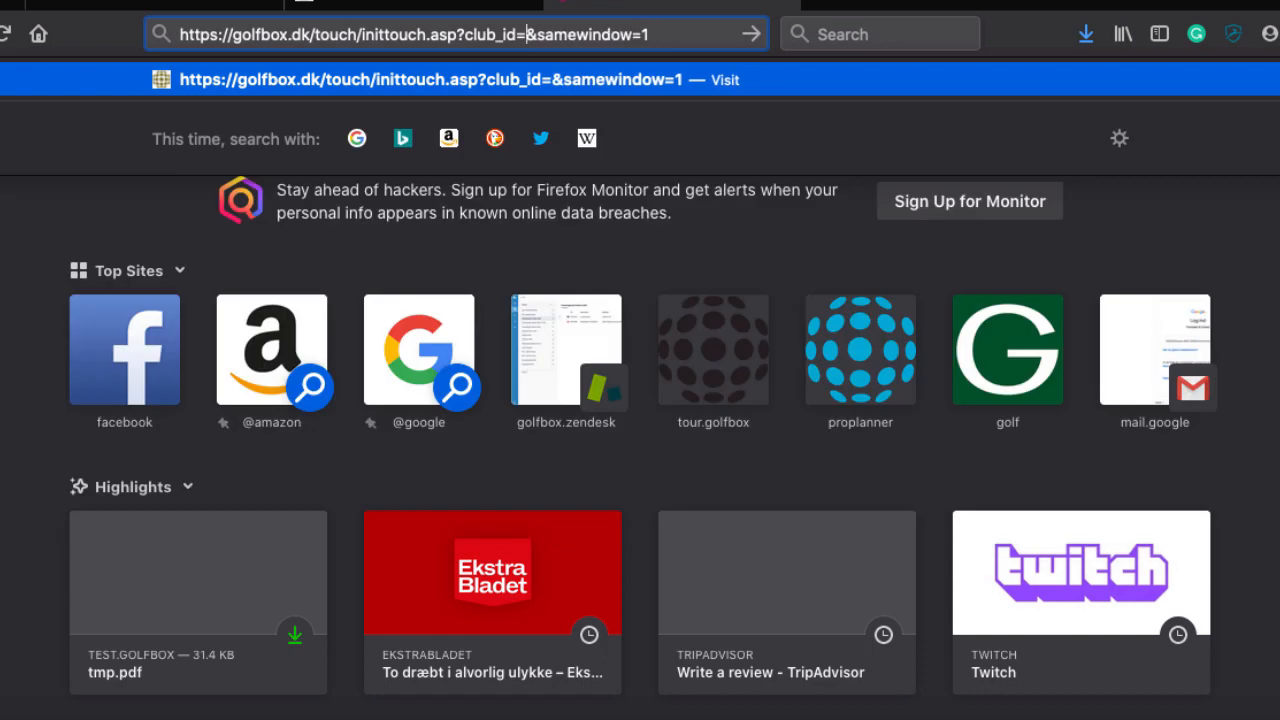
{"action": "type", "text": "16"}
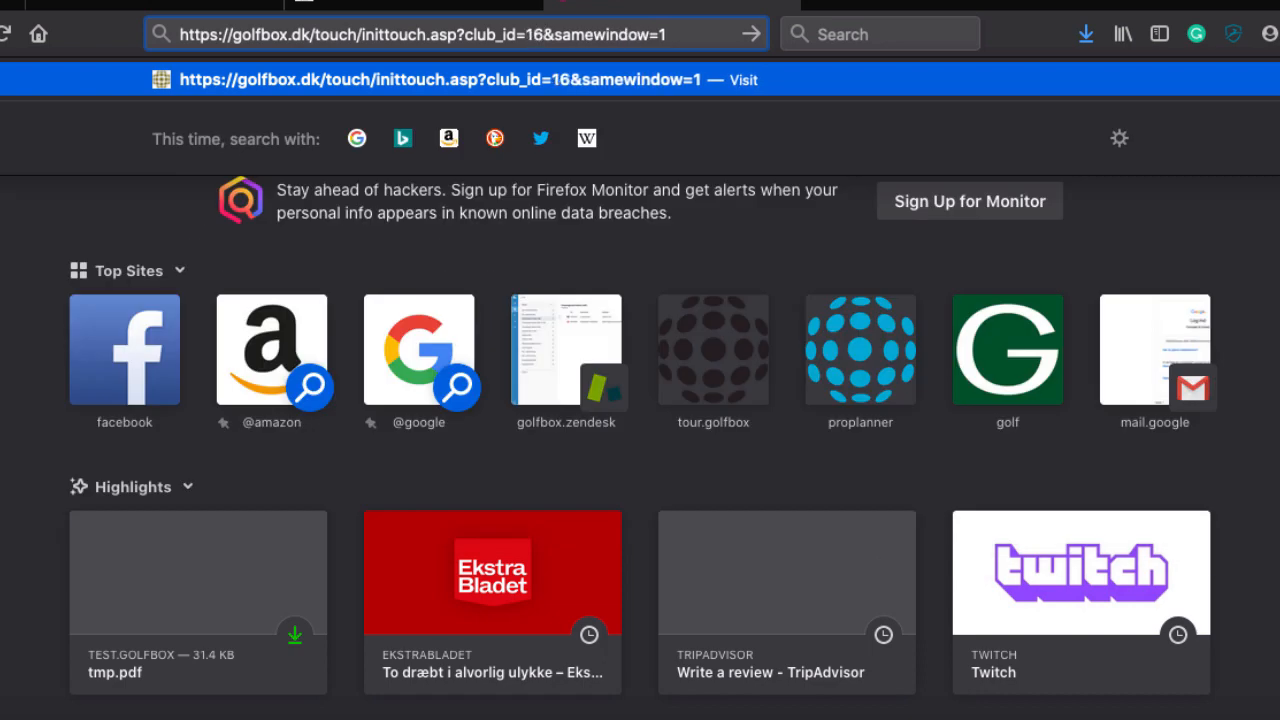
{"action": "key", "text": "Return"}
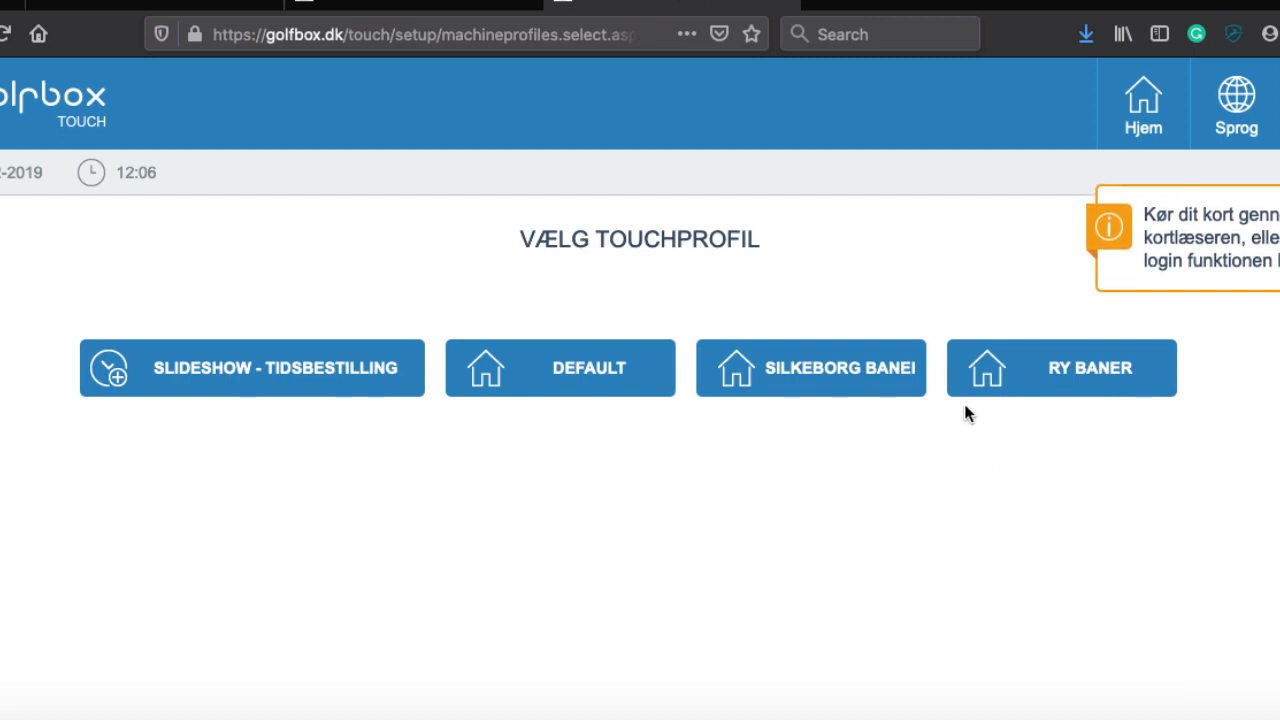
Step: Pick the Silkeborg profile and course, then log in with the member number and password
{"action": "left_click", "coordinate": [789, 376]}
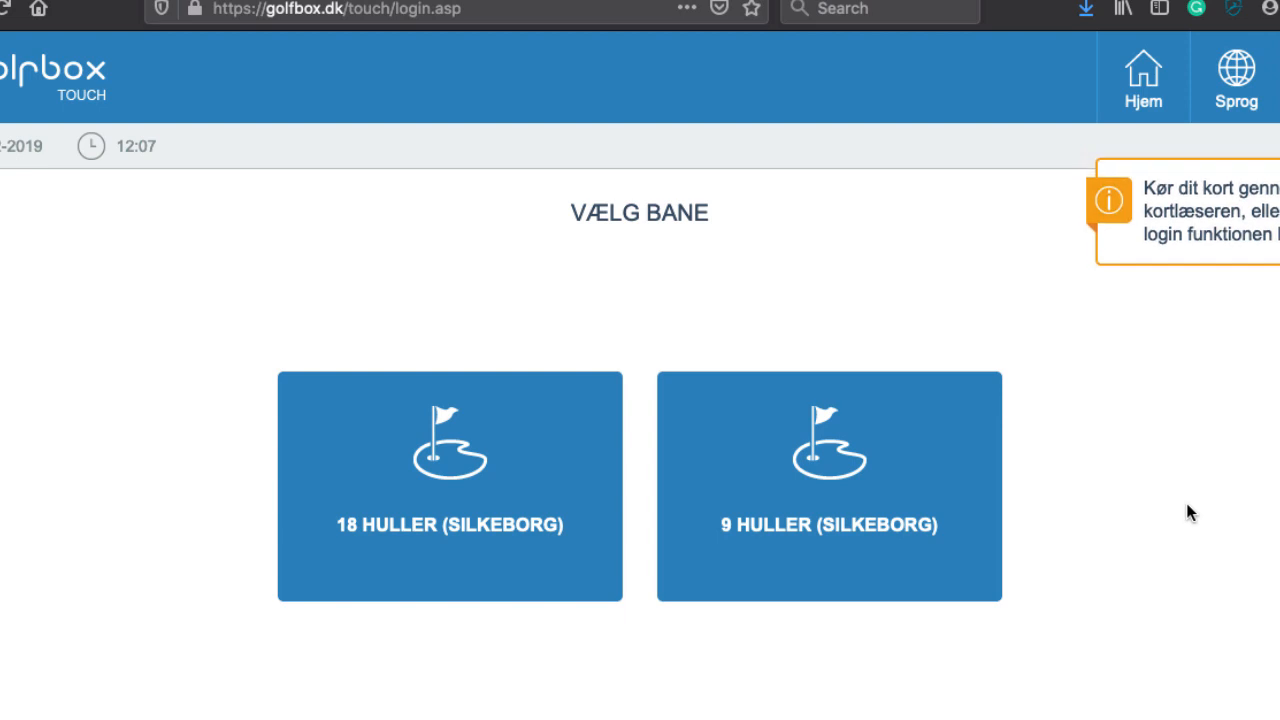
{"action": "left_click", "coordinate": [310, 436]}
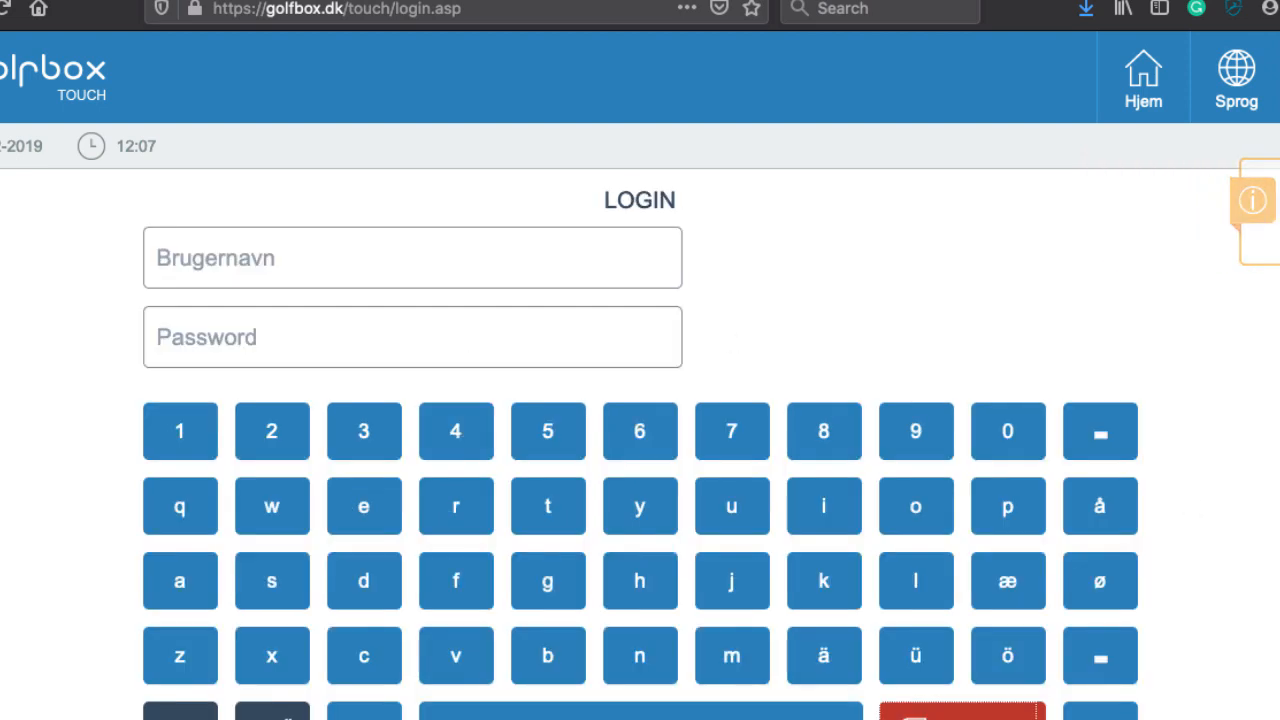
{"action": "type", "text": "16"}
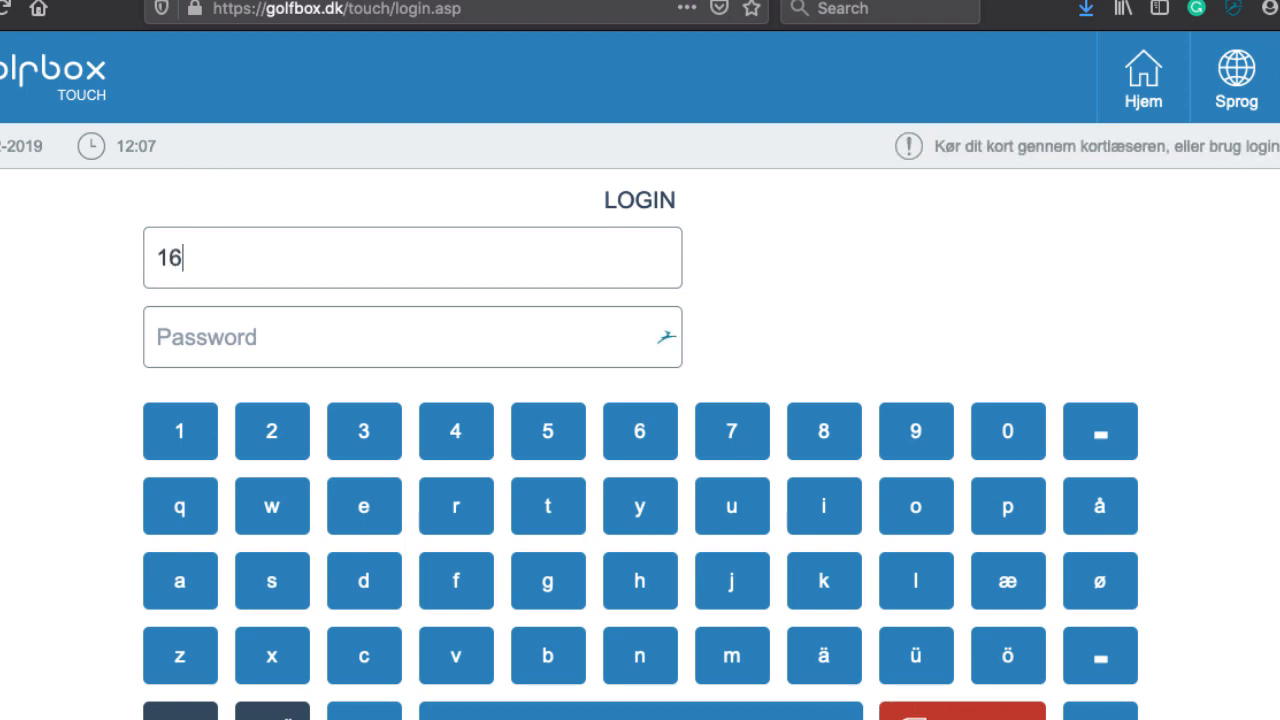
{"action": "type", "text": "-3425"}
{"action": "key", "text": "Tab"}
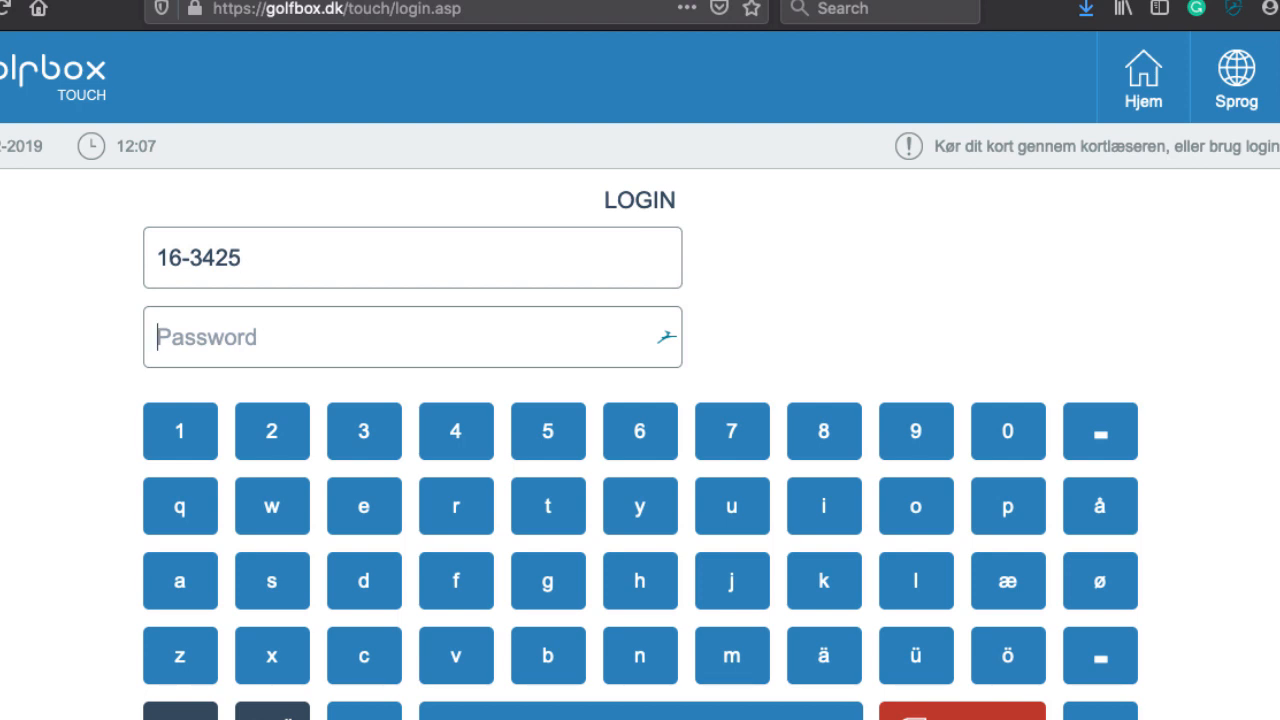
{"action": "type", "text": "••••••"}
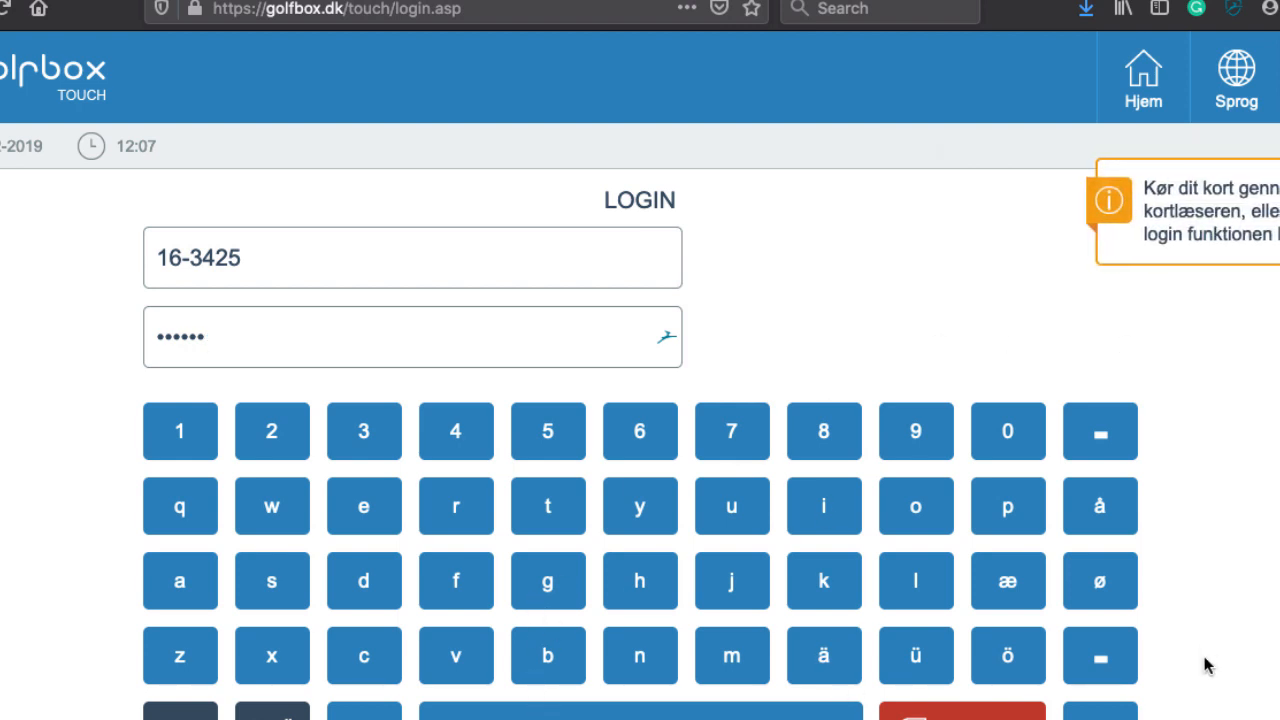
{"action": "key", "text": "super+minus"}
{"action": "key", "text": "super+minus"}
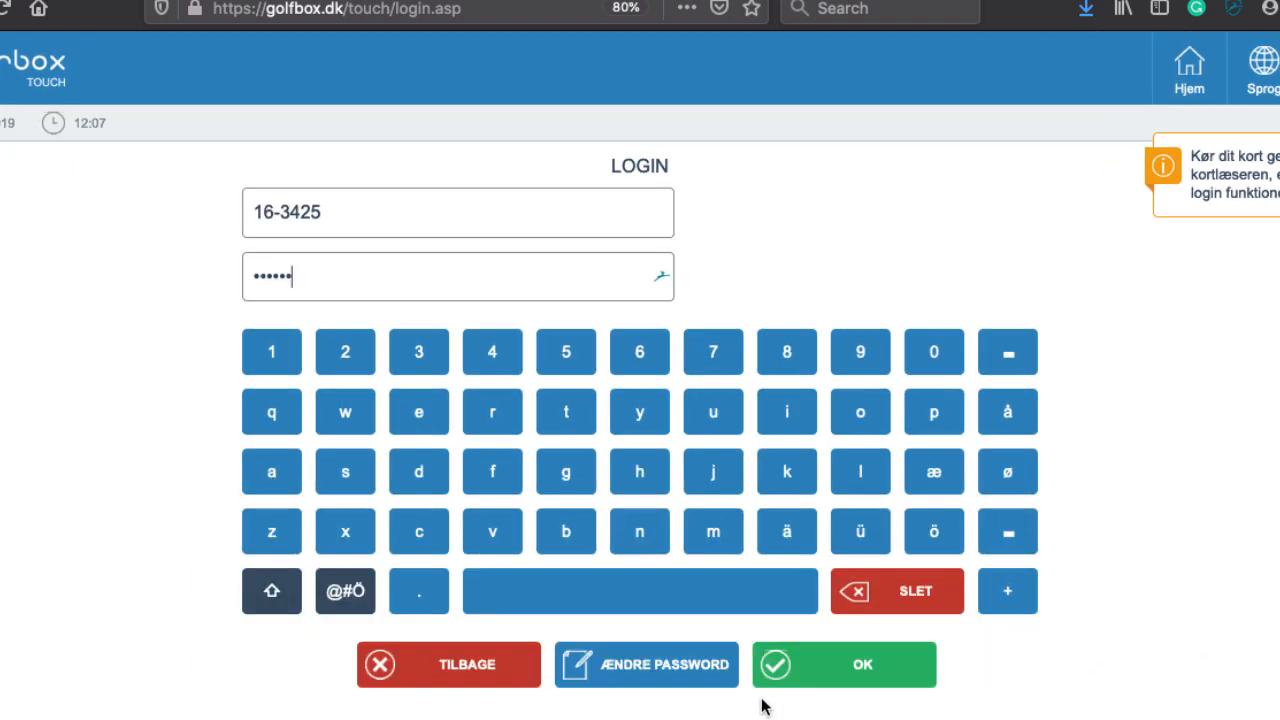
{"action": "left_click", "coordinate": [846, 663]}
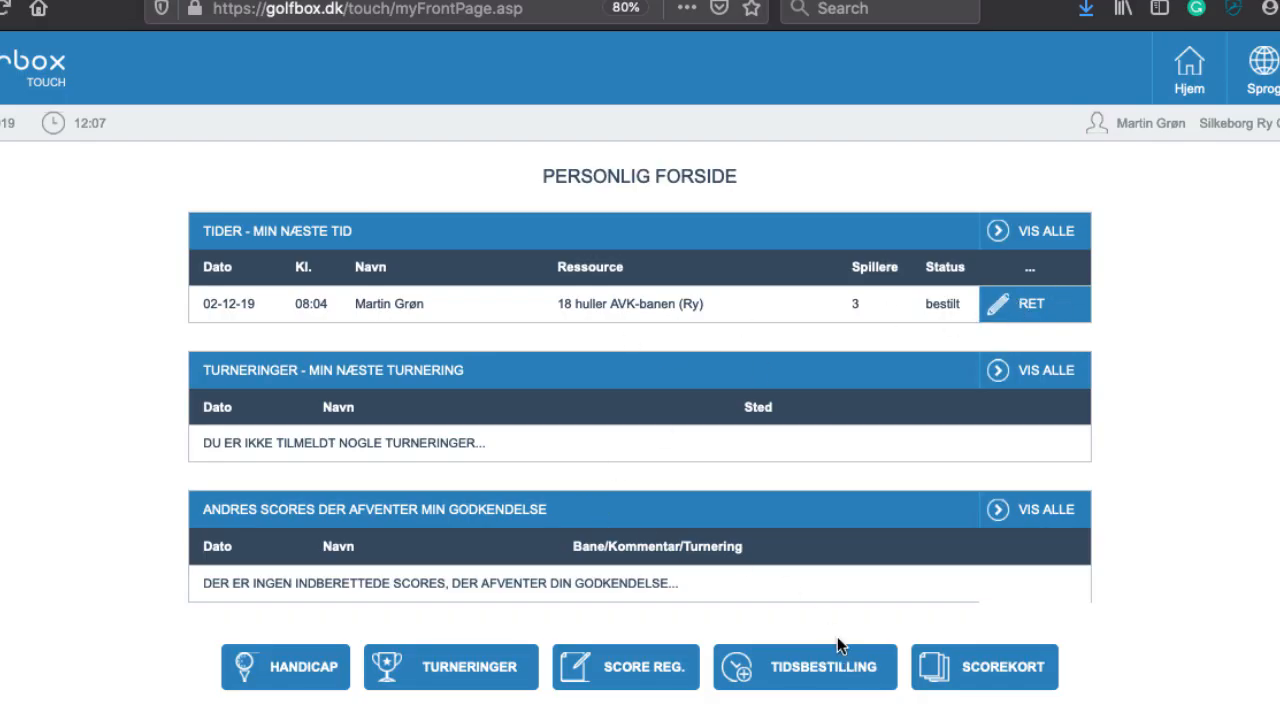
{"action": "left_click", "coordinate": [817, 664]}
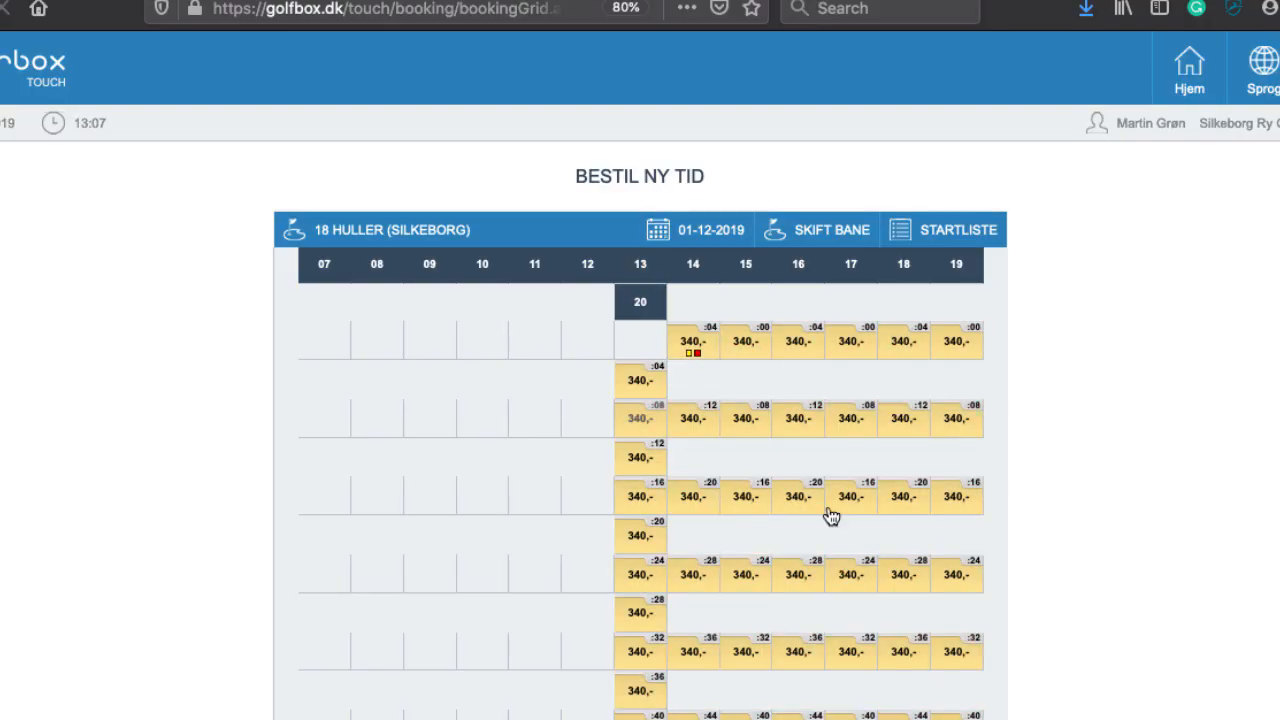
{"action": "key", "text": "ctrl+minus"}
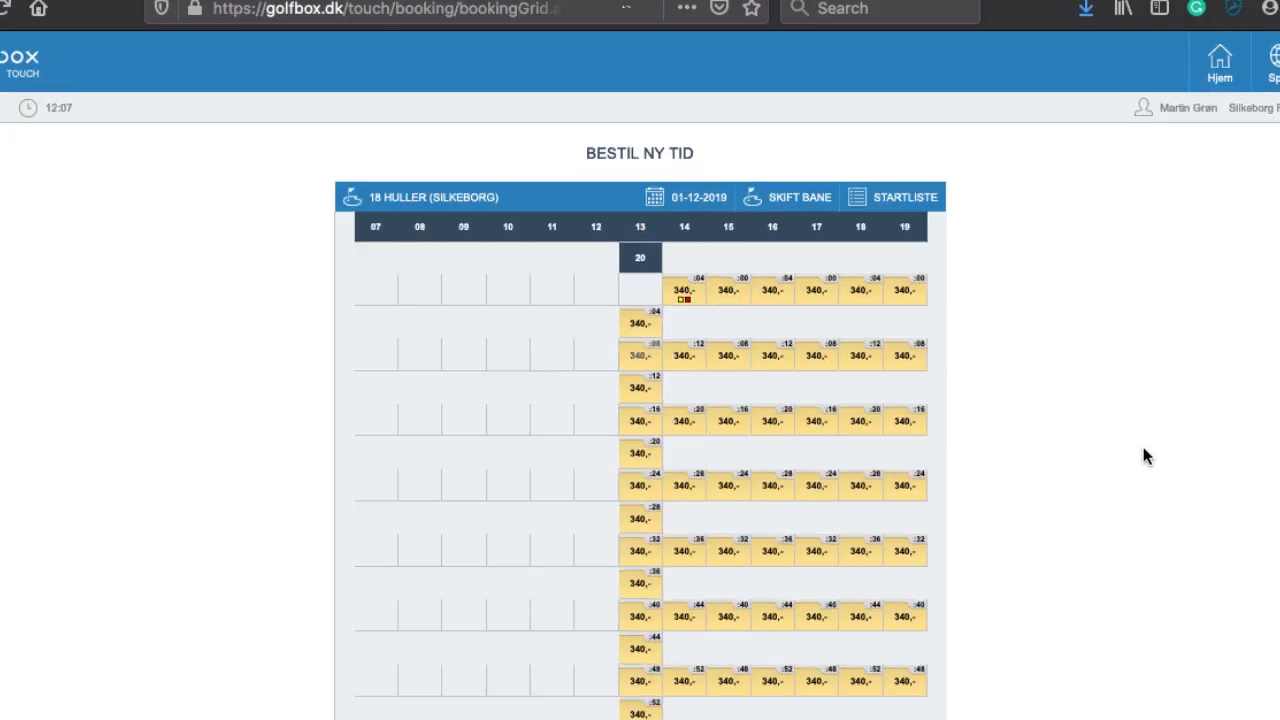
{"action": "key", "text": "ctrl+plus"}
{"action": "key", "text": "ctrl+plus"}
{"action": "key", "text": "ctrl+plus"}
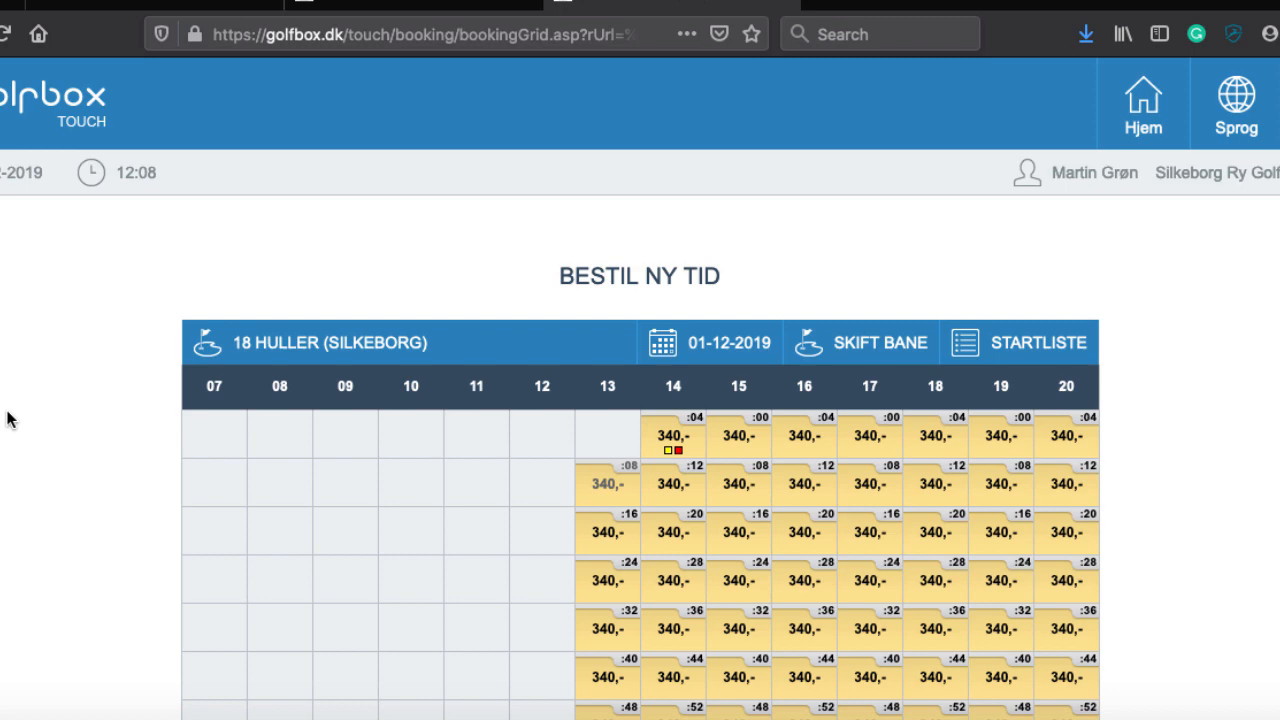
{"action": "key", "text": "super+minus"}
{"action": "key", "text": "super+minus"}
{"action": "key", "text": "super+minus"}
{"action": "key", "text": "super+minus"}
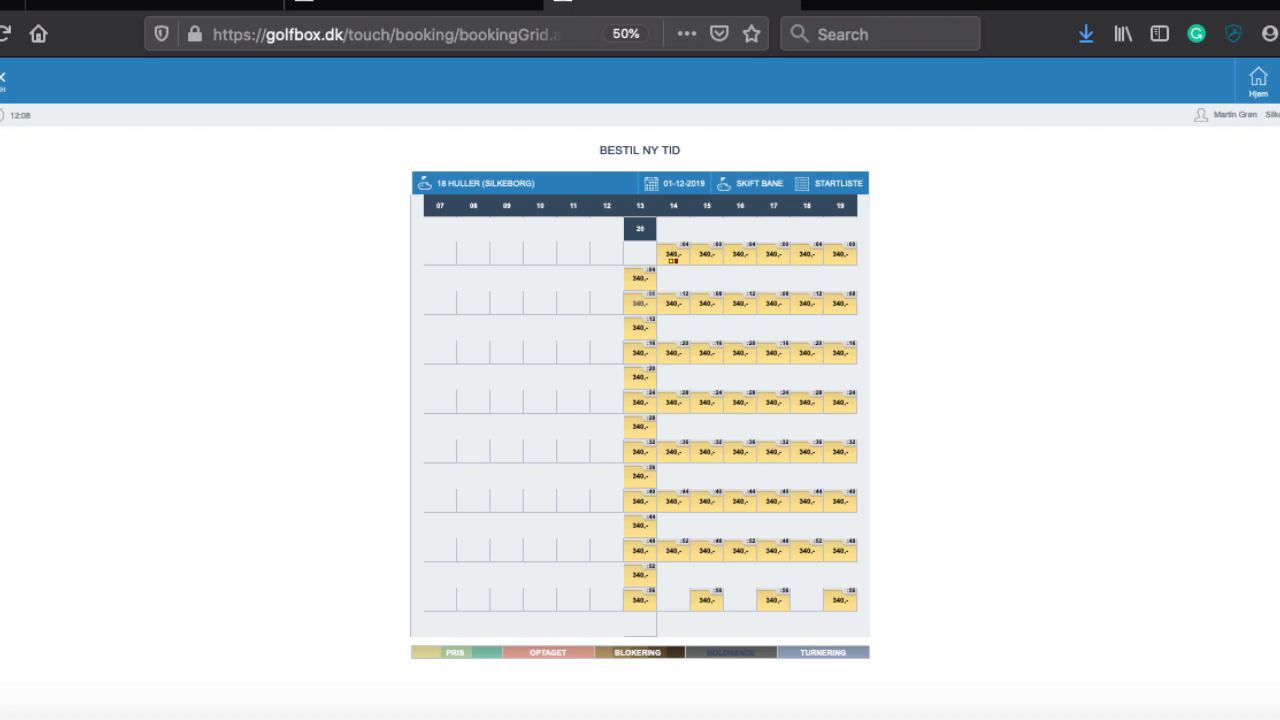
{"action": "key", "text": "super+minus"}
{"action": "key", "text": "super+0"}
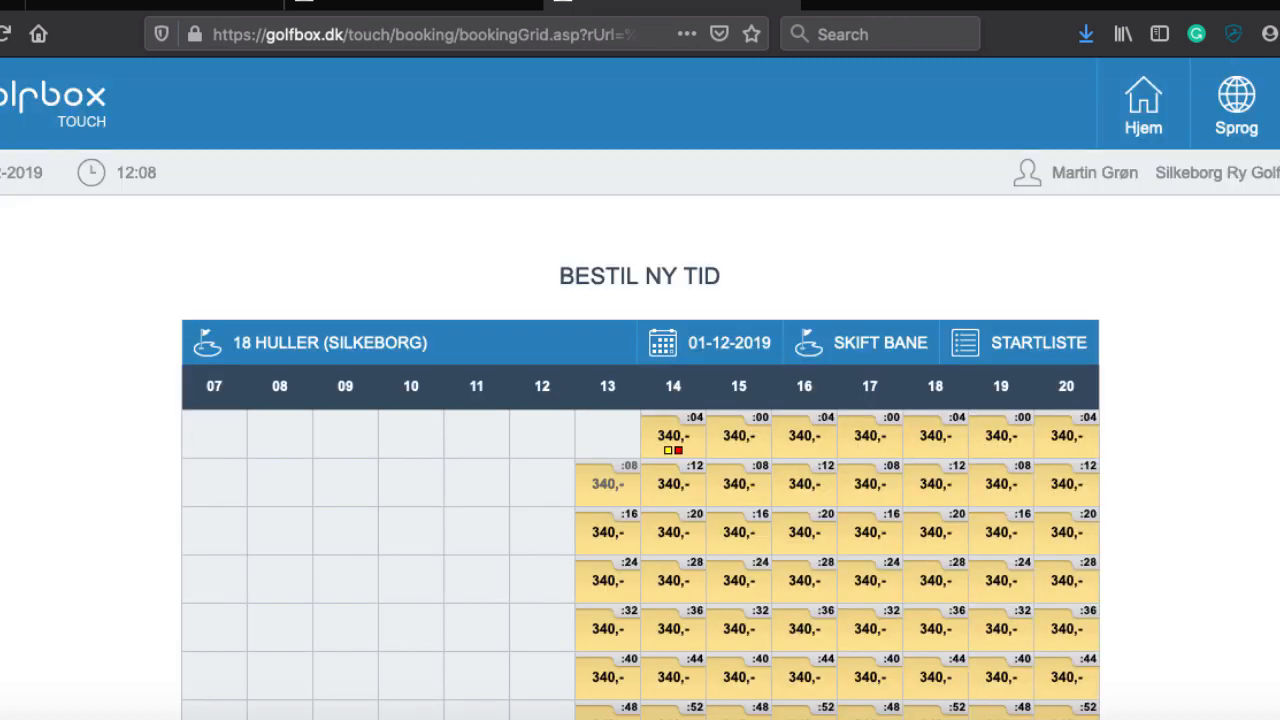
{"action": "left_click", "coordinate": [530, 37]}
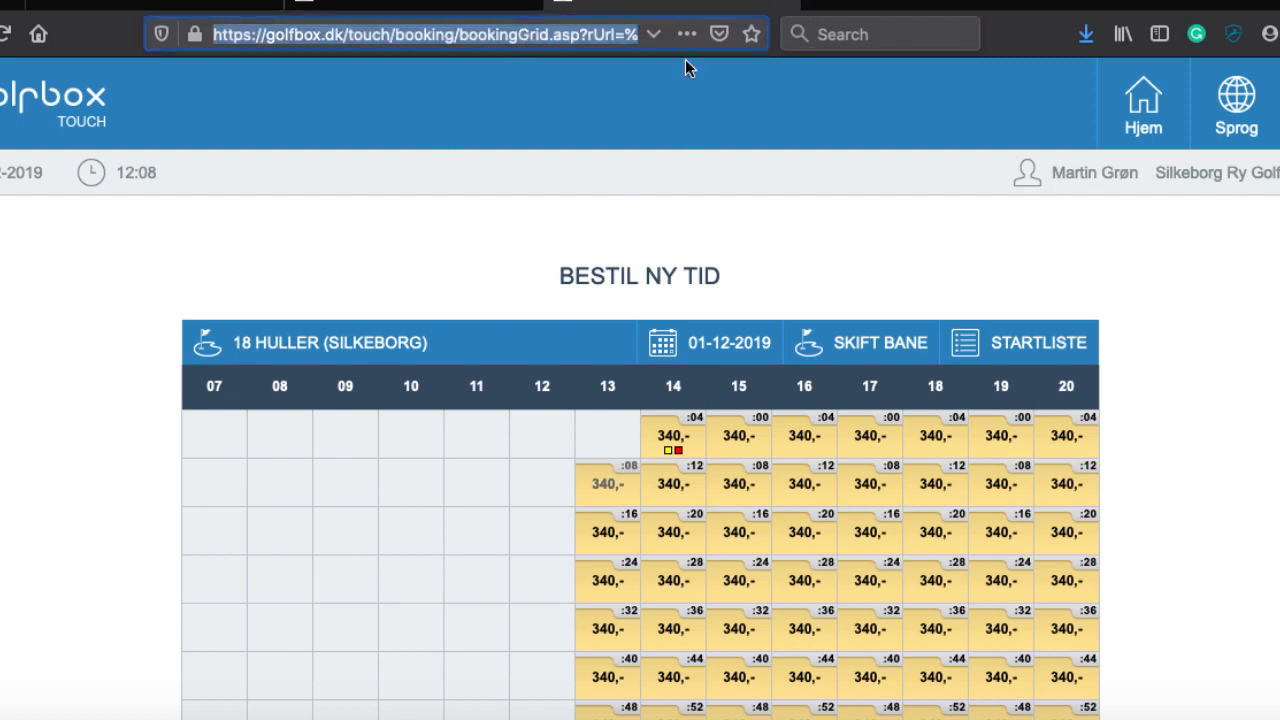
{"action": "left_click", "coordinate": [90, 685]}
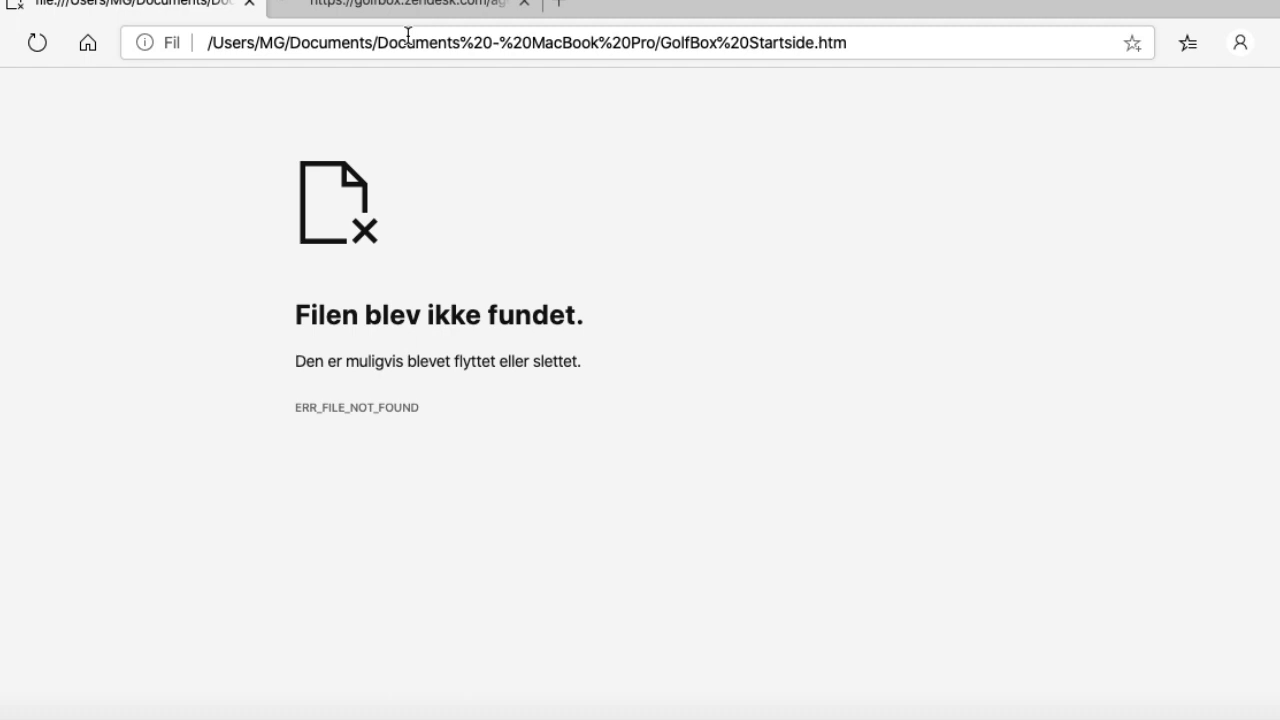
{"action": "left_click", "coordinate": [423, 34]}
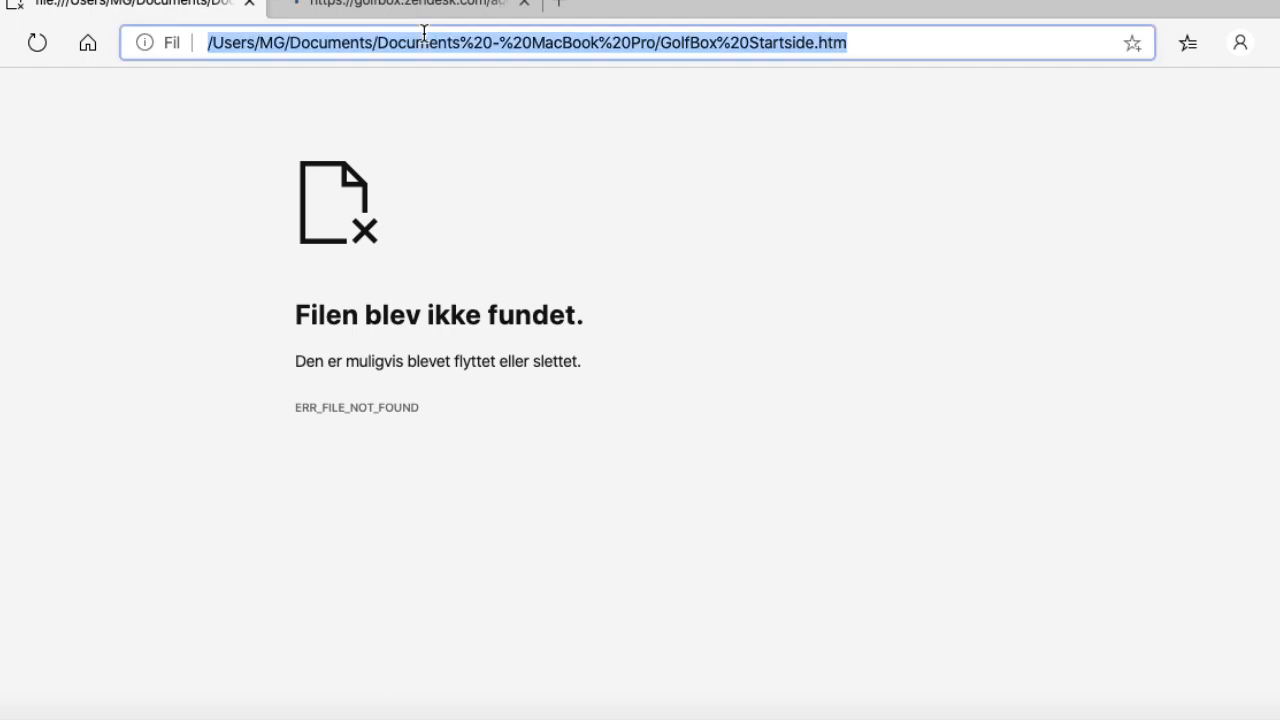
{"action": "key", "text": "super+v"}
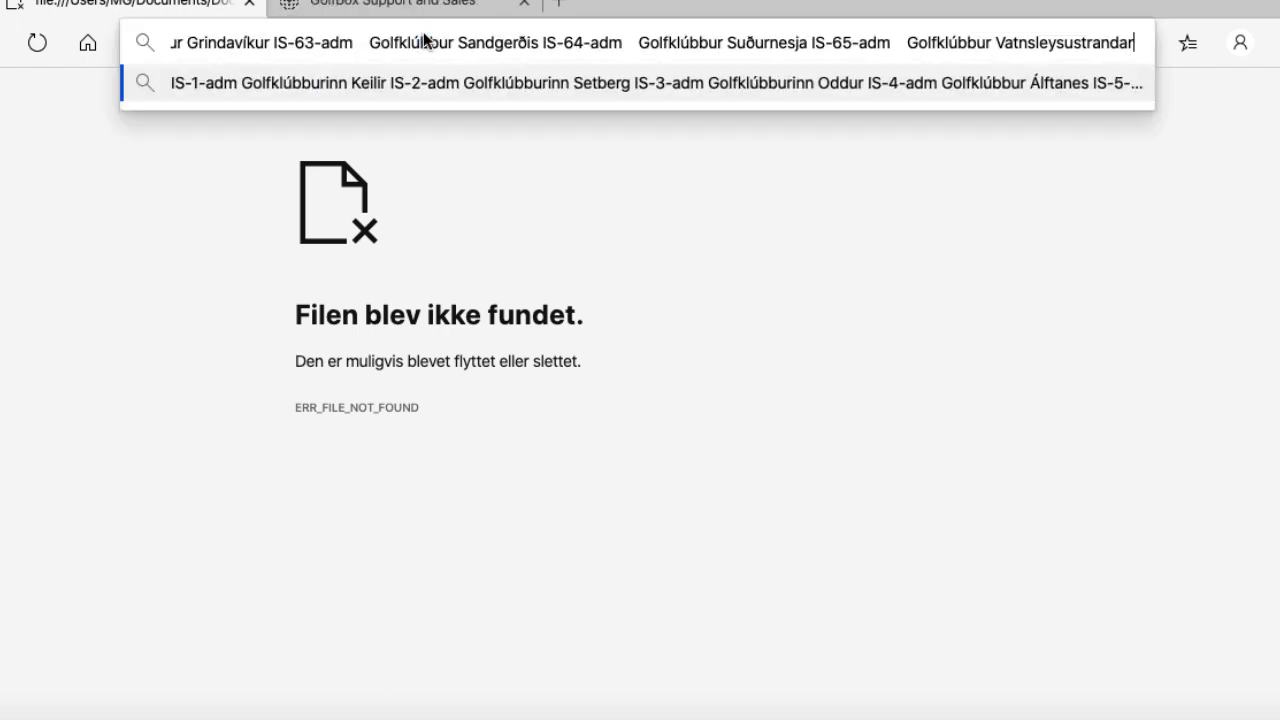
{"action": "key", "text": "super+a"}
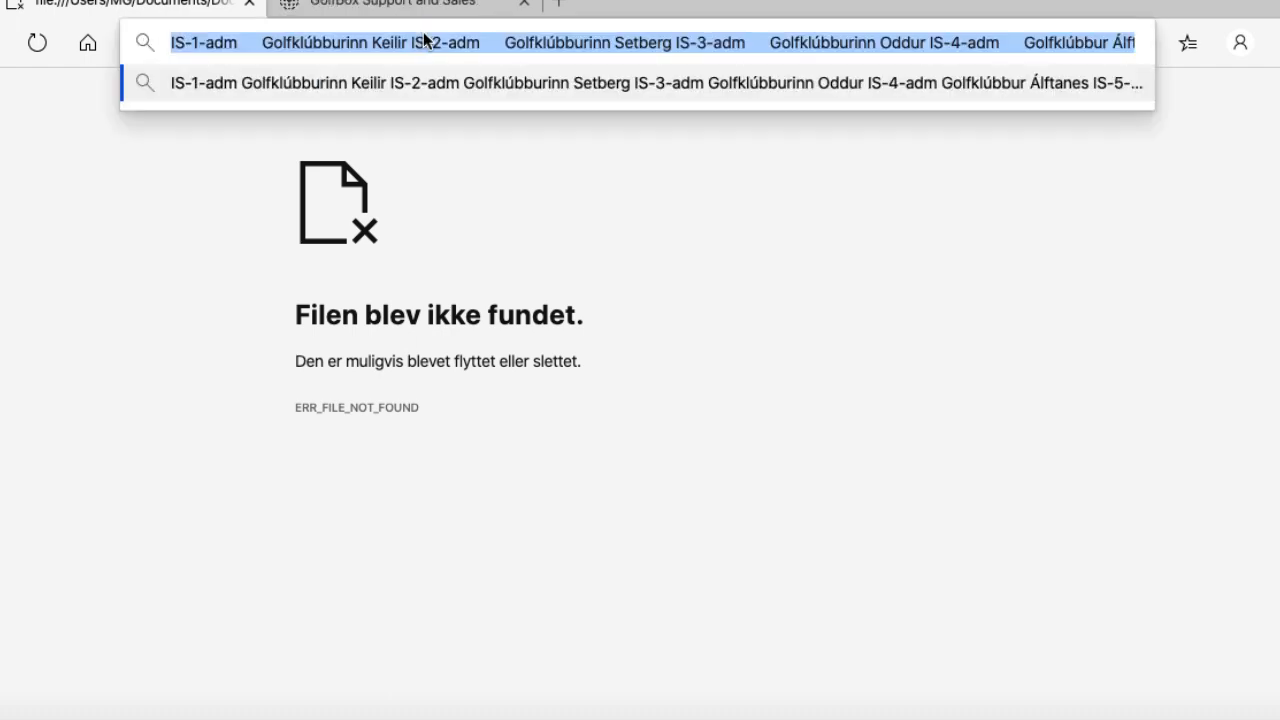
{"action": "key", "text": "super+x"}
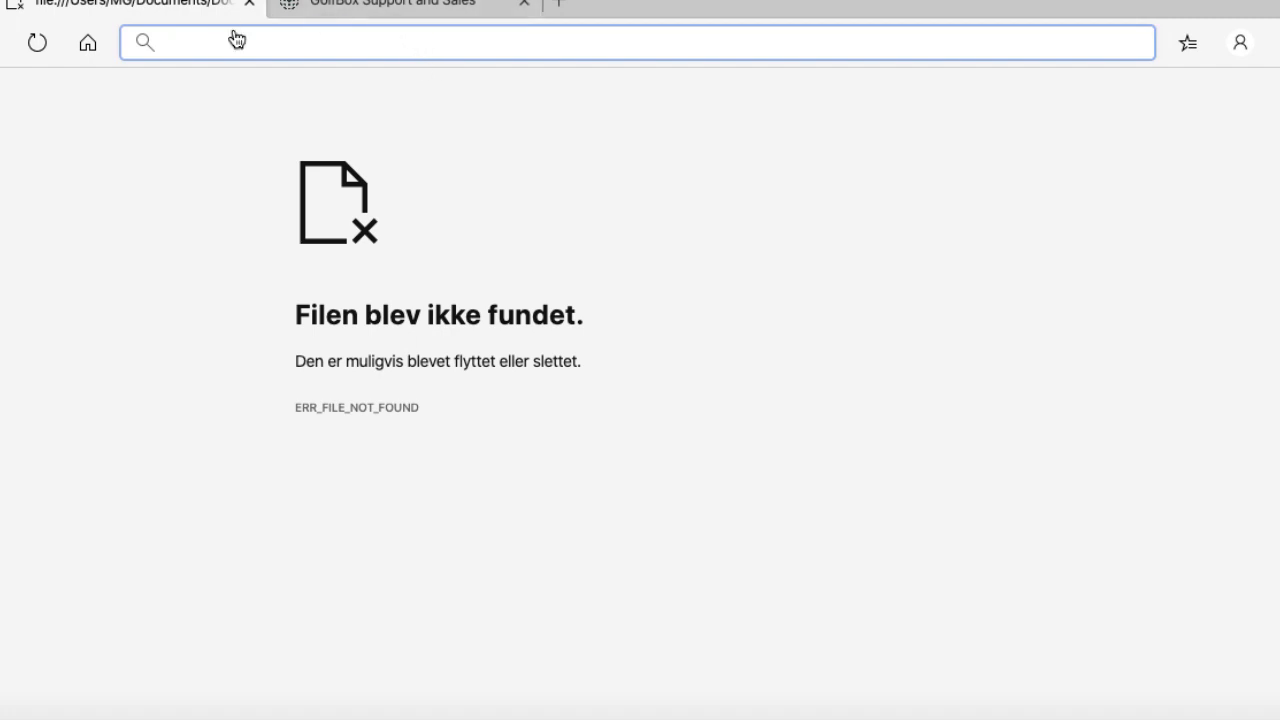
{"action": "key", "text": "super+Tab"}
{"action": "key", "text": "super+Tab"}
{"action": "key", "text": "super+Tab"}
{"action": "key", "text": "super+Tab"}
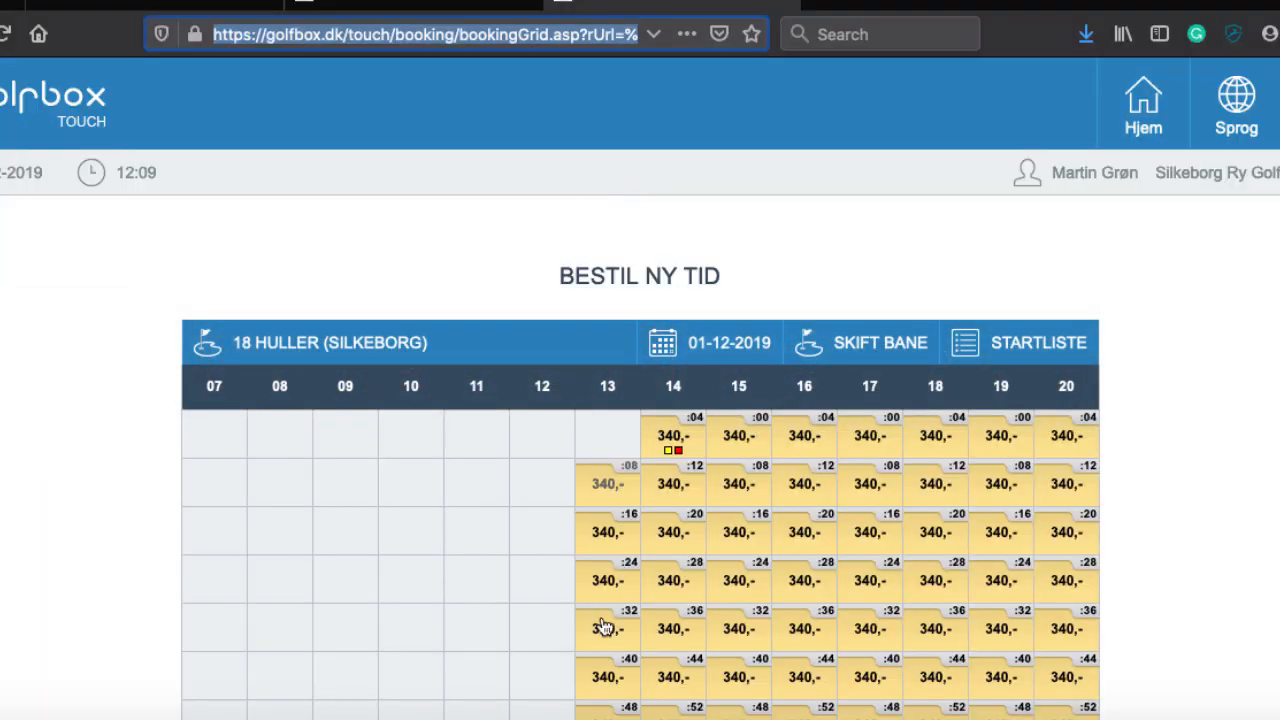
Step: Book the 13:40 slot with GODKEND, acknowledge the confirmation, and focus the username field
{"action": "left_click", "coordinate": [600, 686]}
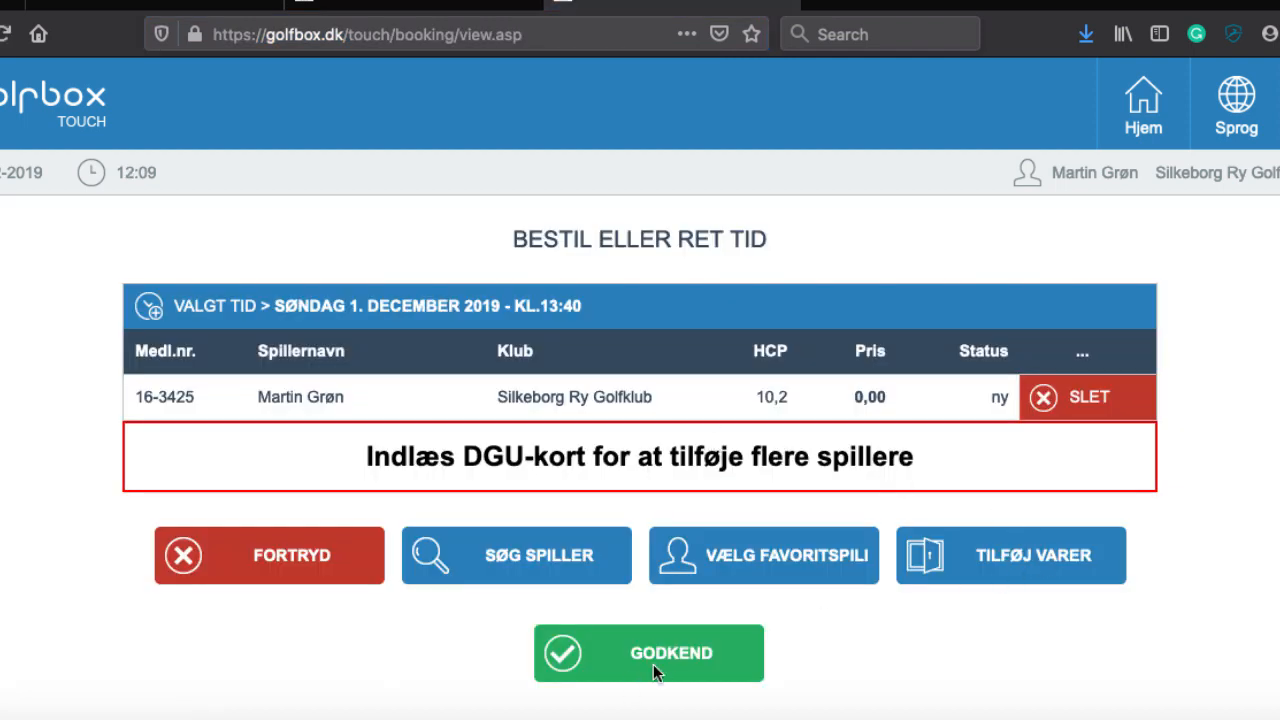
{"action": "left_click", "coordinate": [653, 668]}
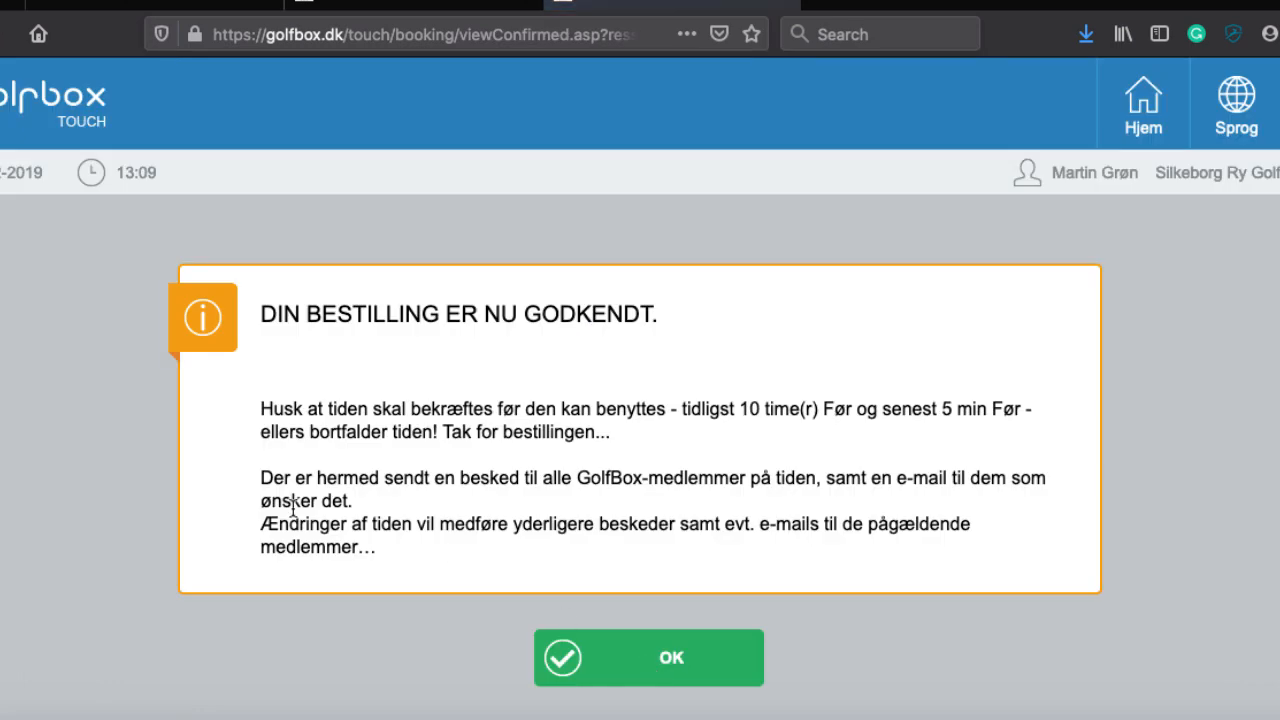
{"action": "left_click", "coordinate": [631, 650]}
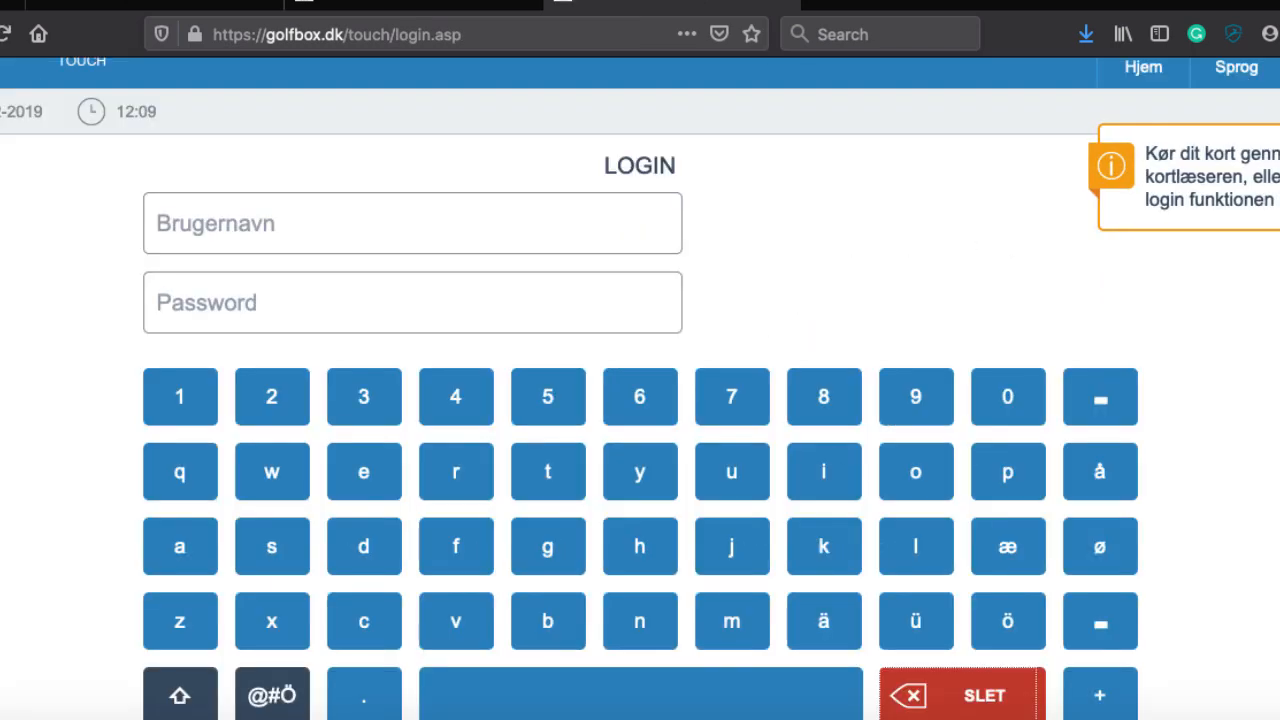
{"action": "left_click", "coordinate": [317, 214]}
Step: Log in again with the member number and password, zooming out to 80% to reach OK
{"action": "type", "text": "16"}
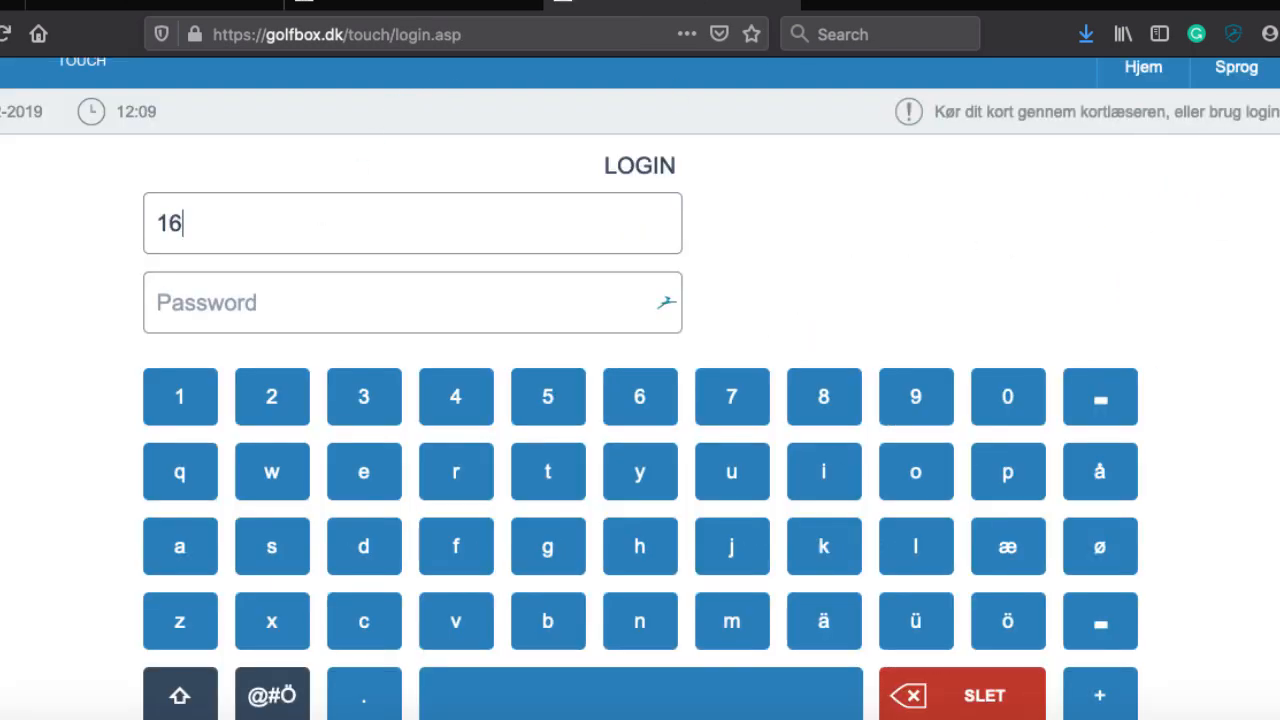
{"action": "type", "text": "-3425"}
{"action": "key", "text": "Tab"}
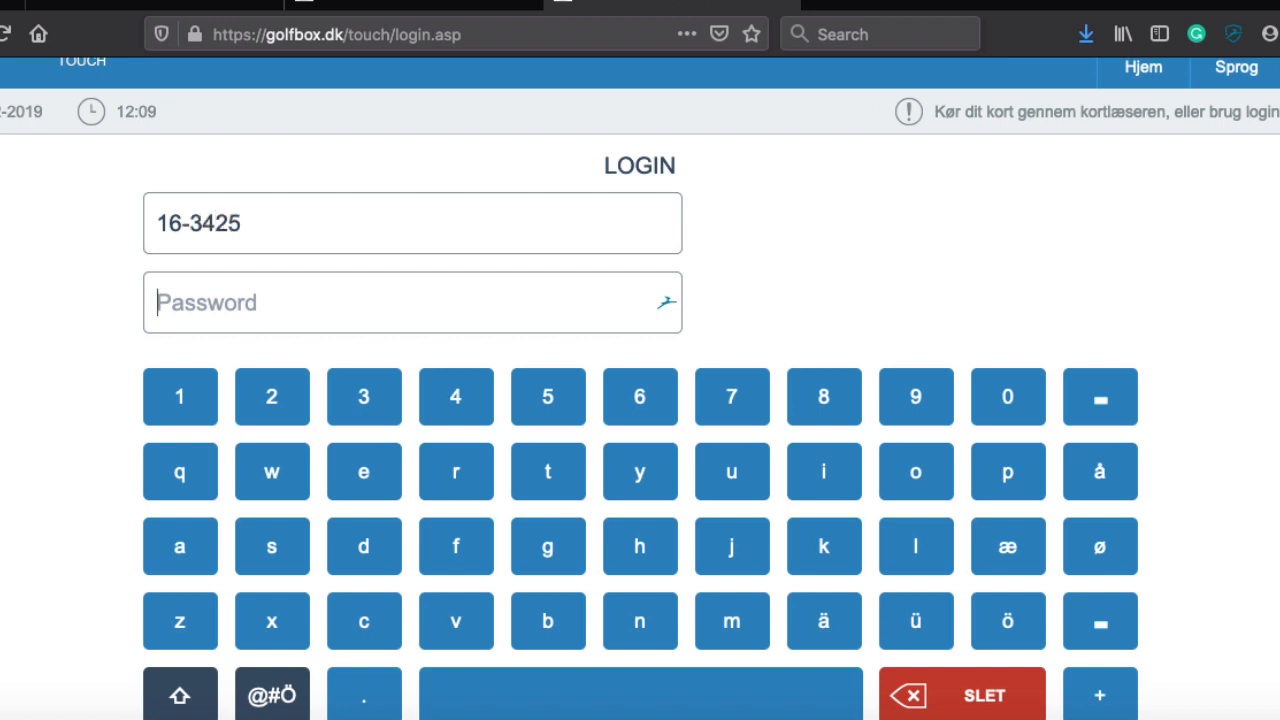
{"action": "type", "text": "•••"}
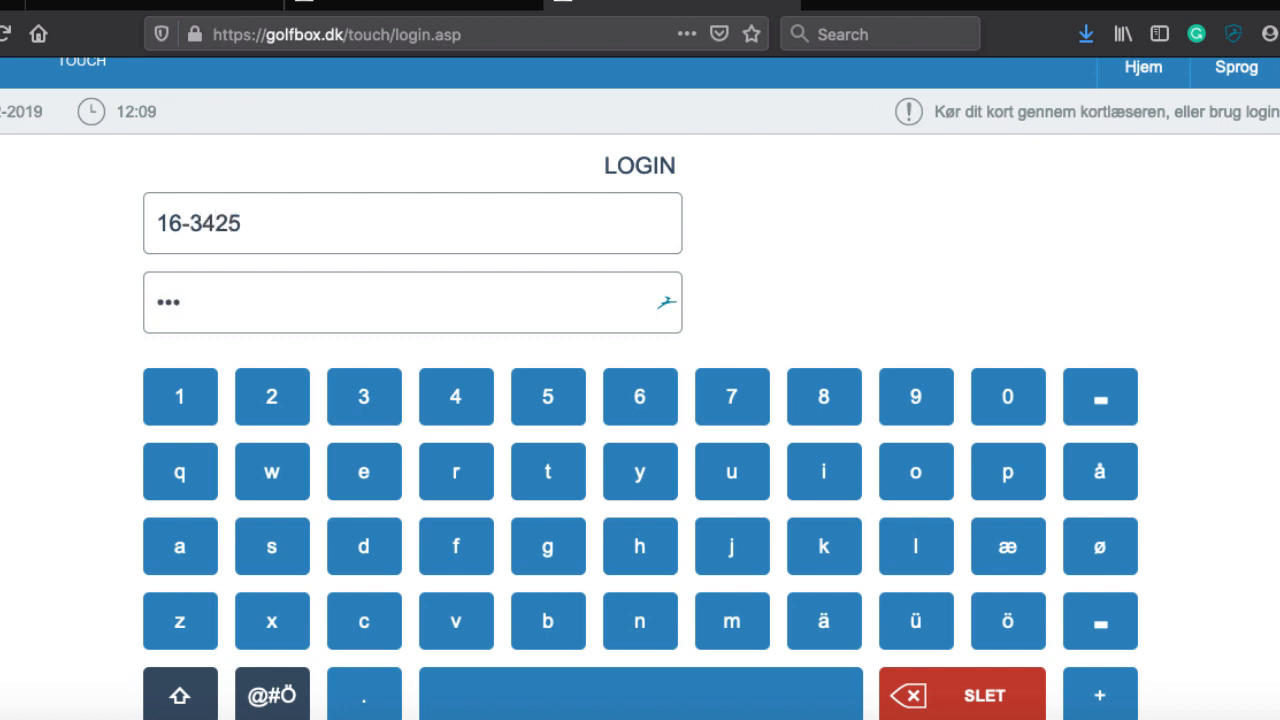
{"action": "type", "text": "•••"}
{"action": "key", "text": "super+minus"}
{"action": "key", "text": "super+minus"}
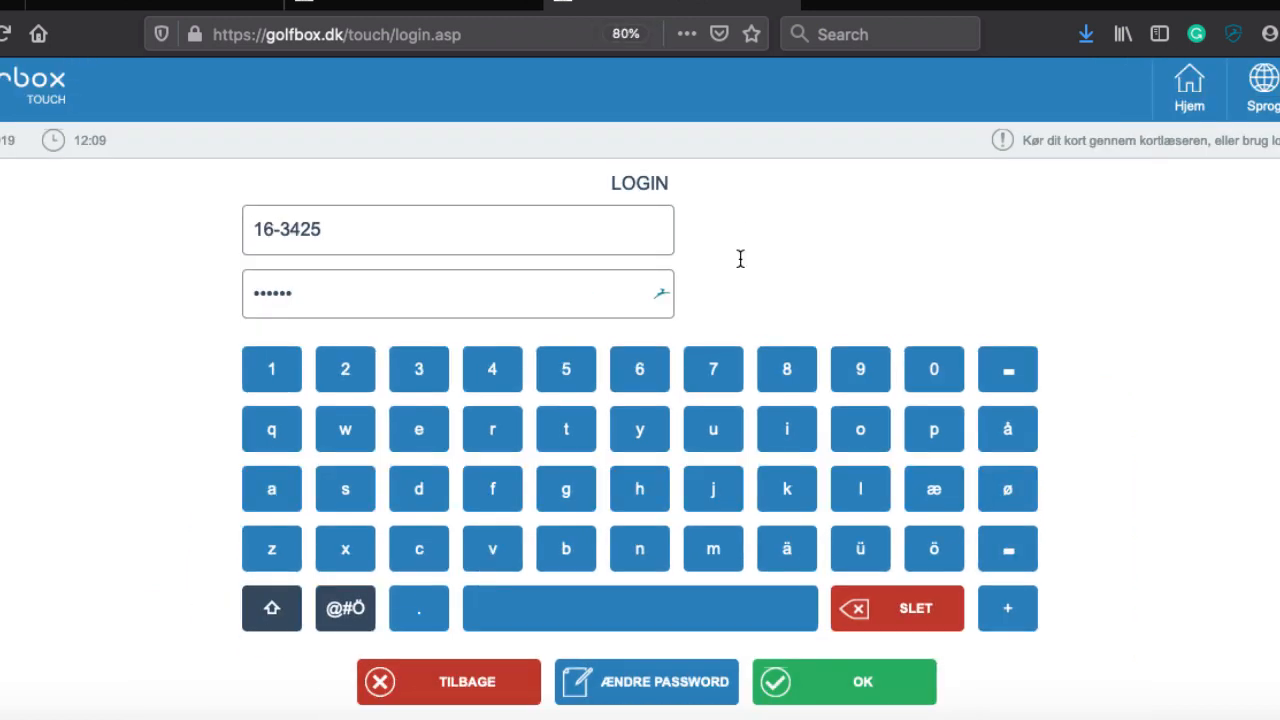
{"action": "left_click", "coordinate": [860, 682]}
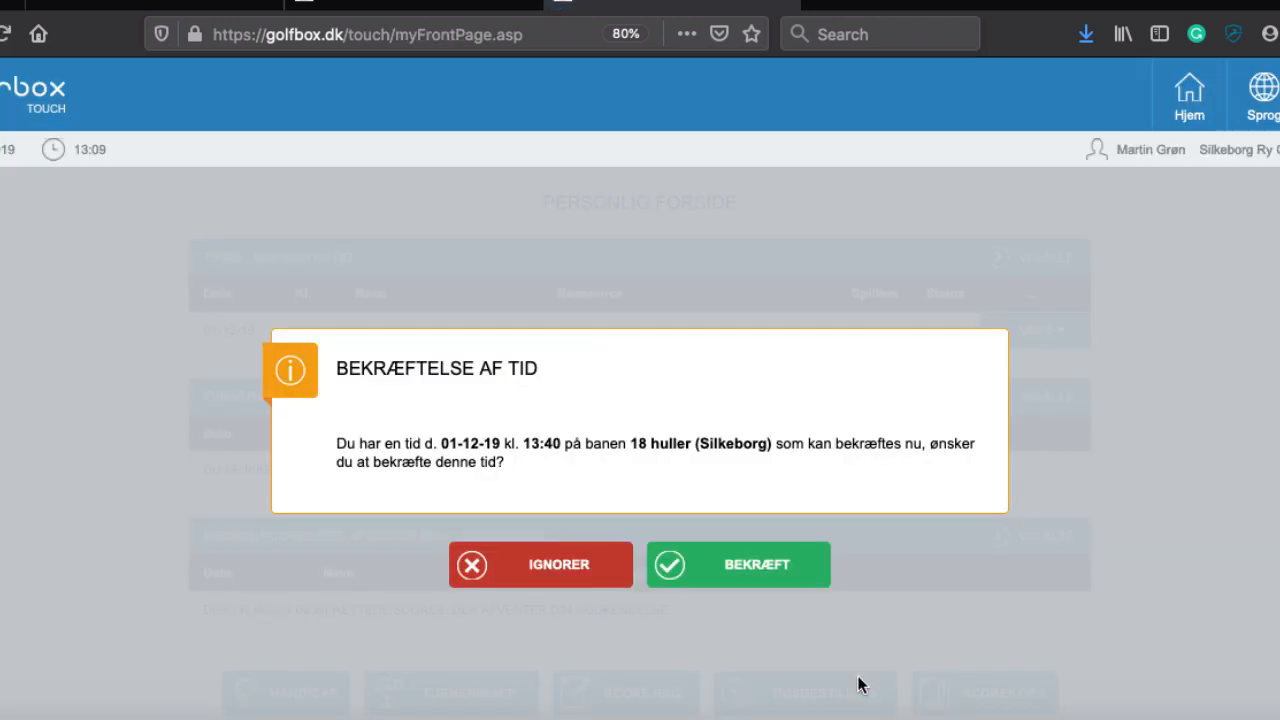
Step: Switch the kiosk language to English and dismiss the resulting script error
{"action": "left_click", "coordinate": [1254, 104]}
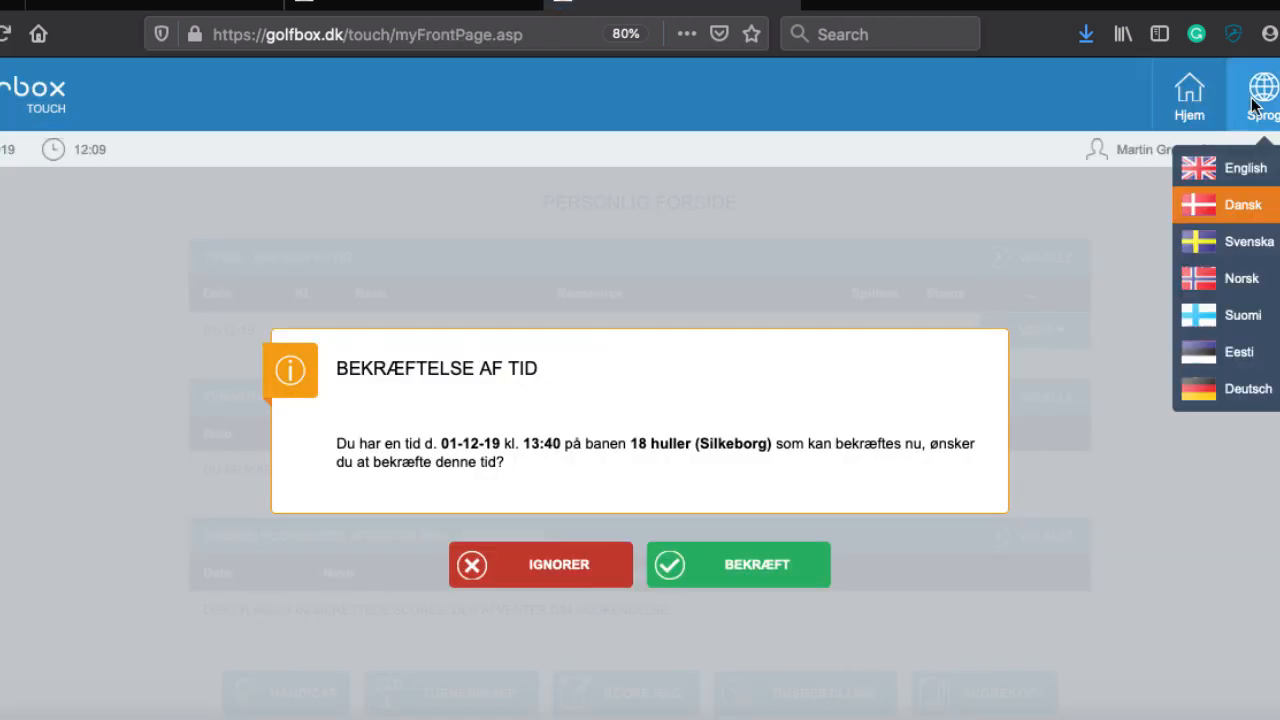
{"action": "left_click", "coordinate": [1223, 175]}
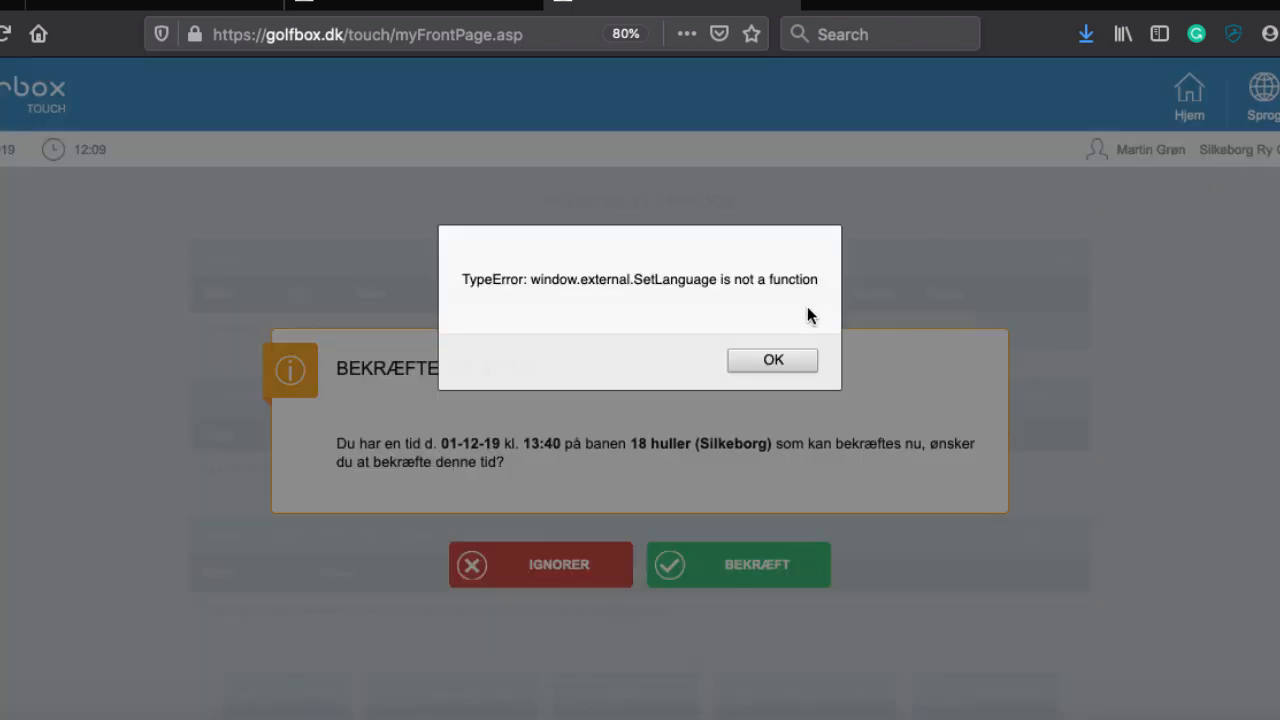
{"action": "left_click", "coordinate": [760, 360]}
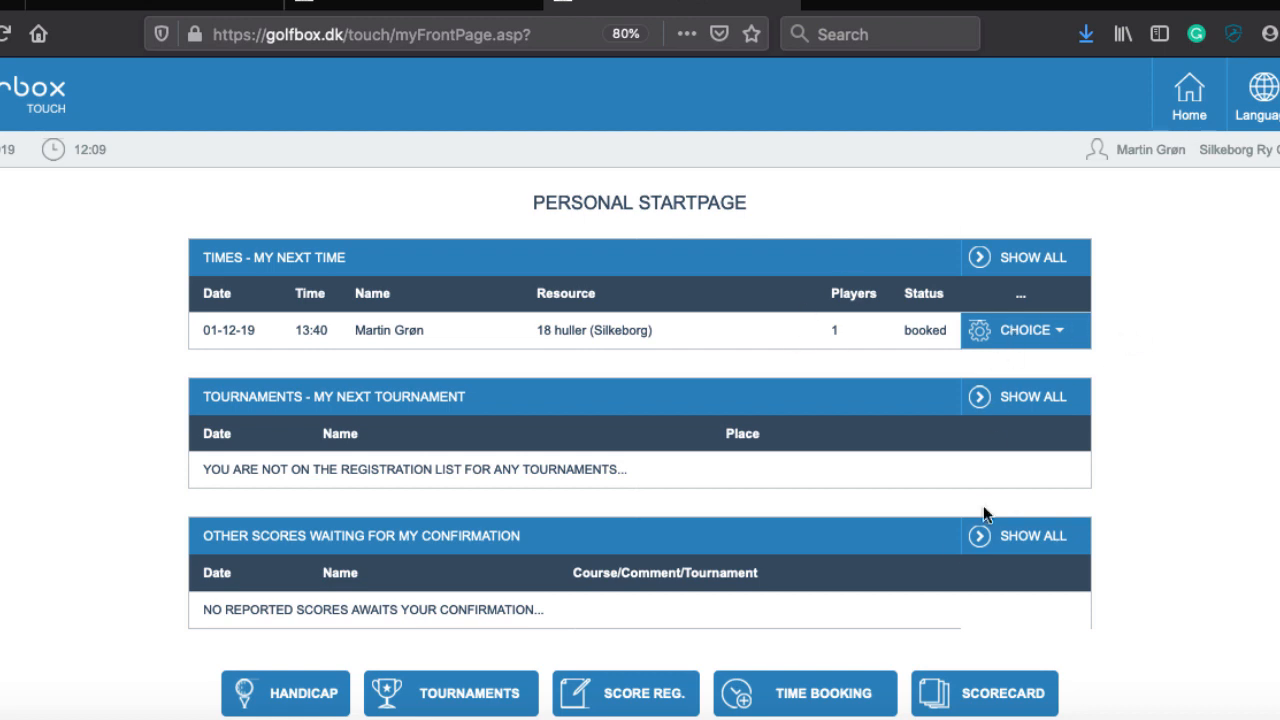
Step: Return to the login screen and sign in with the member number and password
{"action": "left_click", "coordinate": [8, 90]}
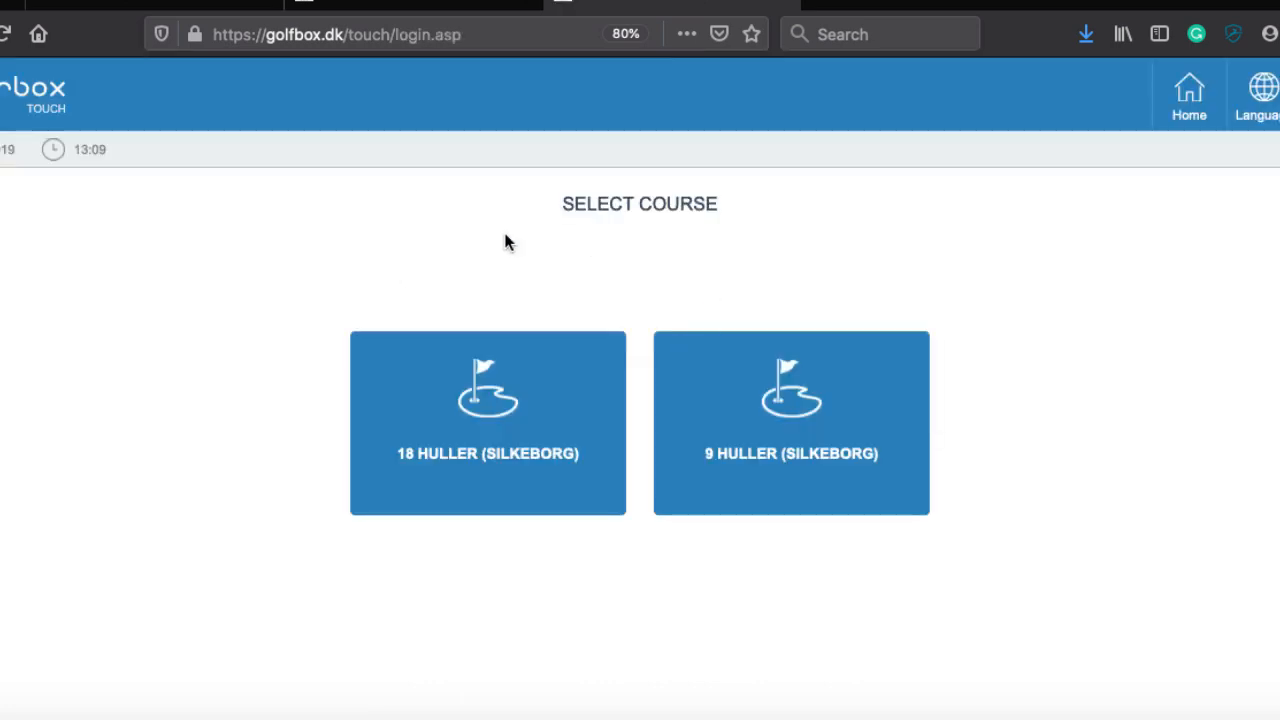
{"action": "left_click", "coordinate": [783, 447]}
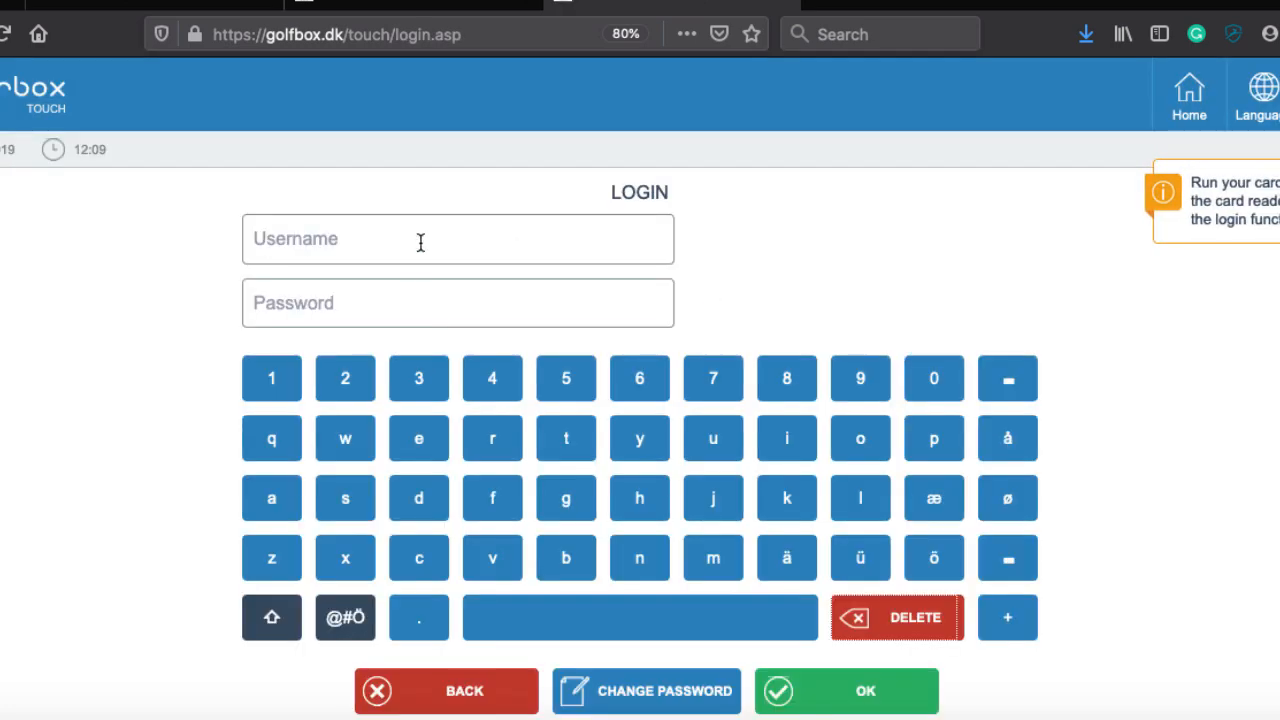
{"action": "left_click", "coordinate": [420, 243]}
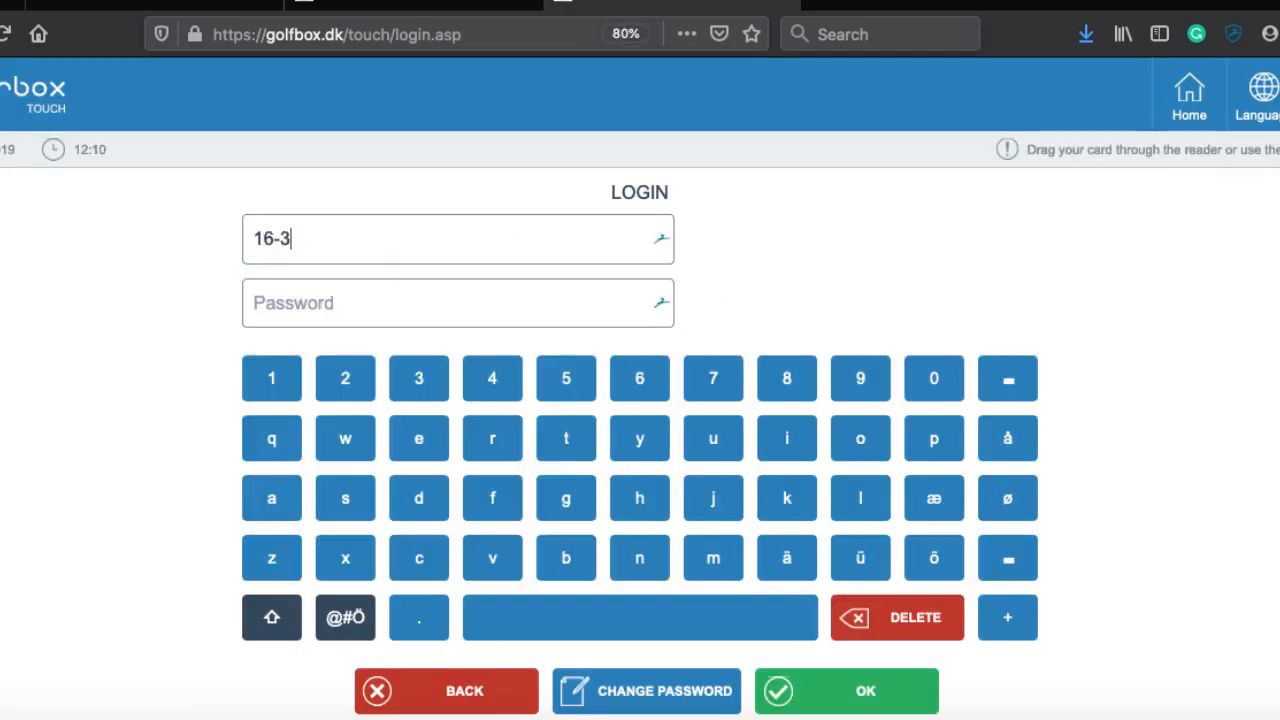
{"action": "key", "text": "Tab"}
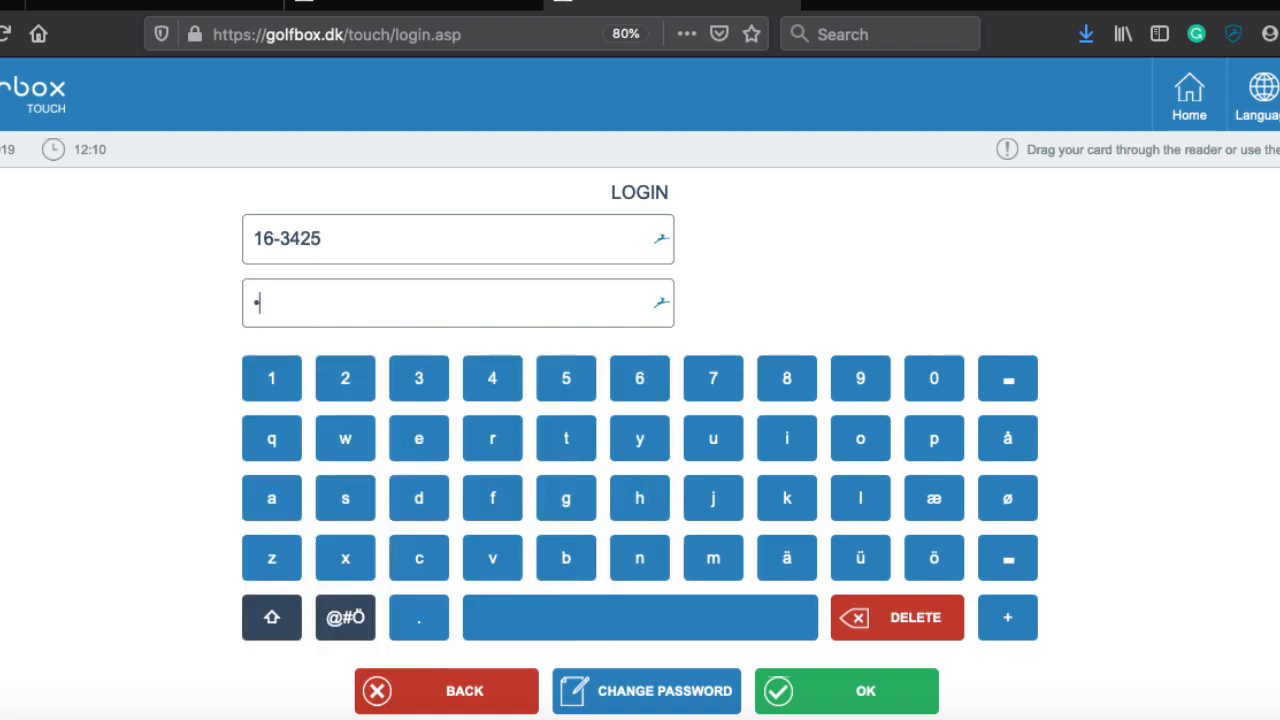
{"action": "left_click", "coordinate": [884, 697]}
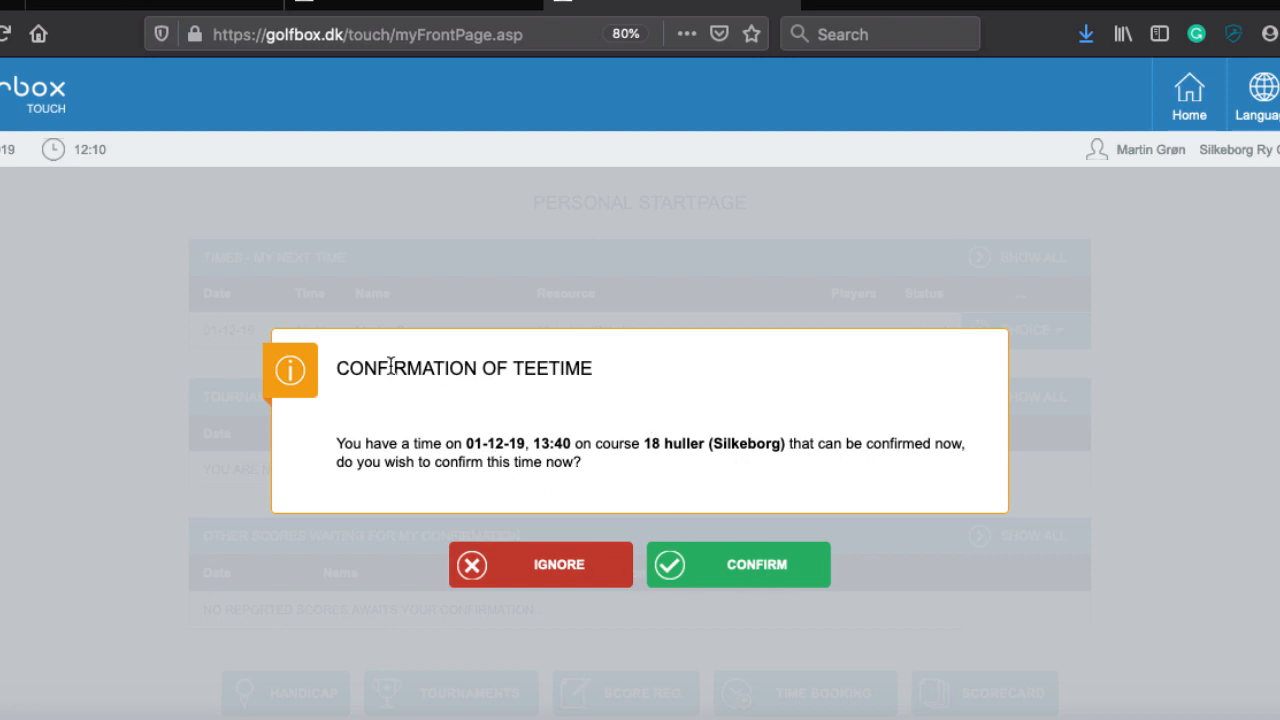
Step: Confirm the 01 December 2019 13:40 tee time and decline scorecard printing
{"action": "left_click", "coordinate": [740, 558]}
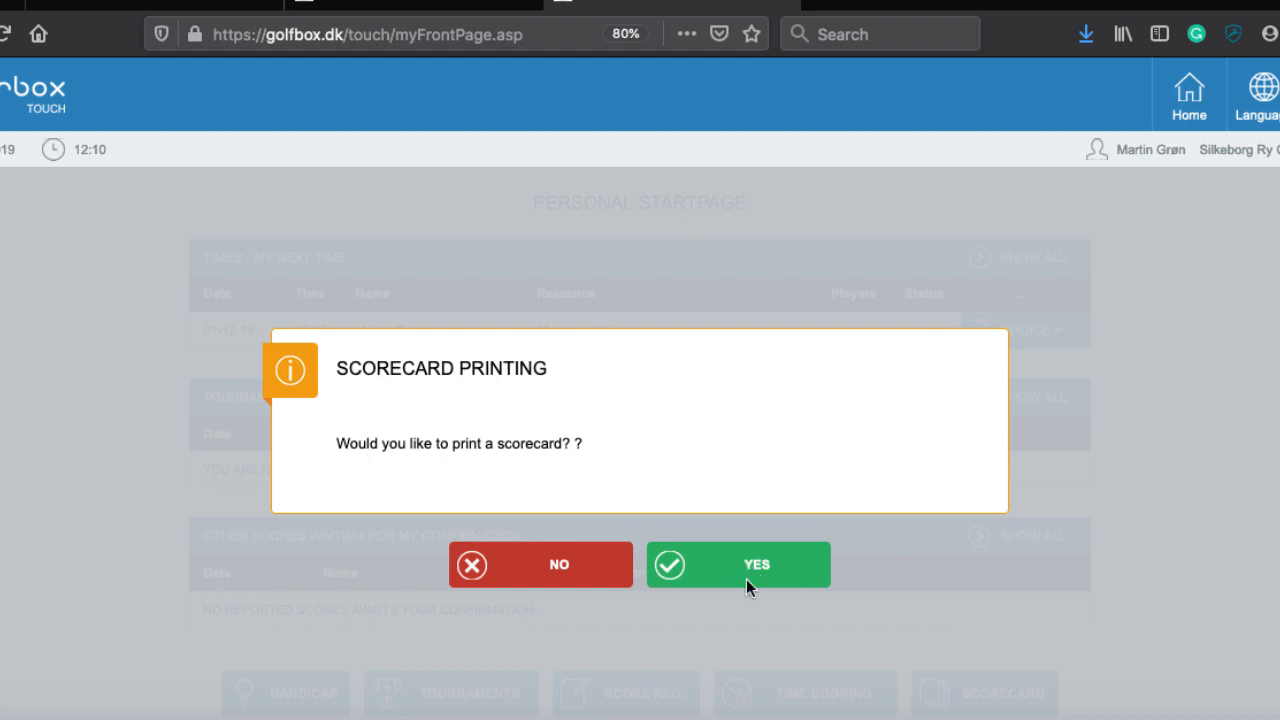
{"action": "left_click", "coordinate": [529, 567]}
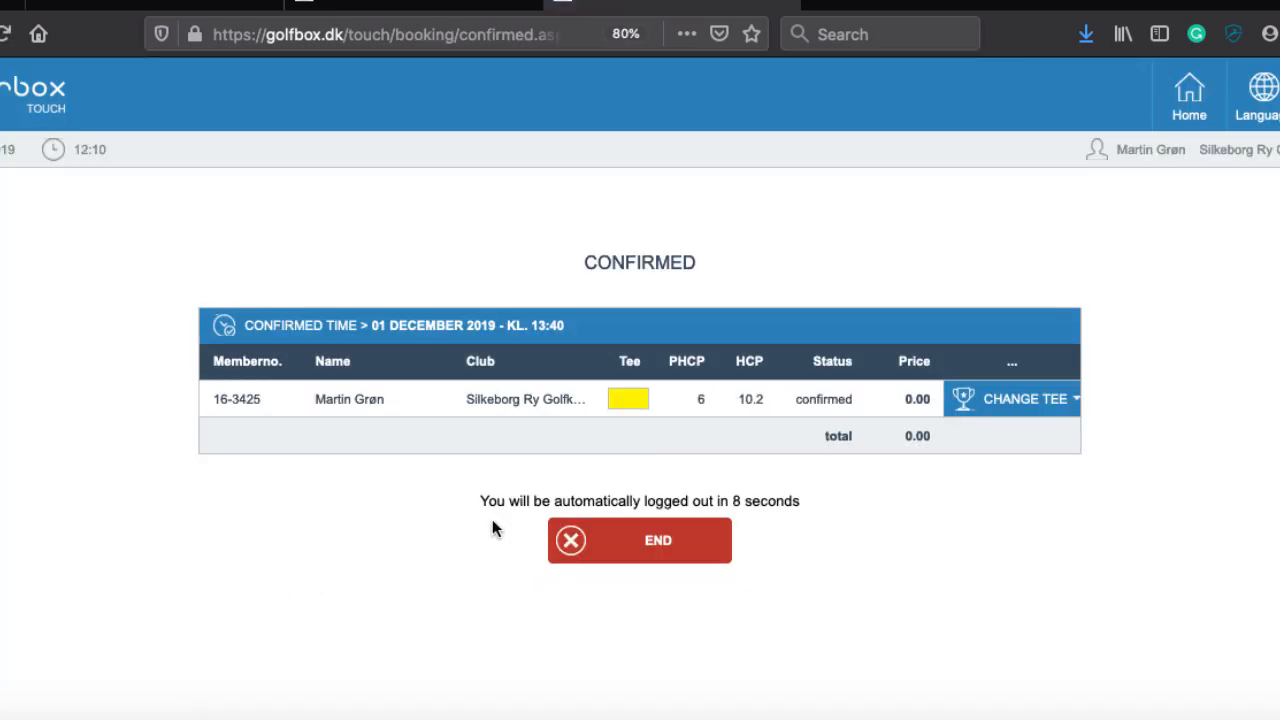
Step: Return Home to see the 13:40 tee time on 18 huller listed as confirmed
{"action": "left_click", "coordinate": [1190, 99]}
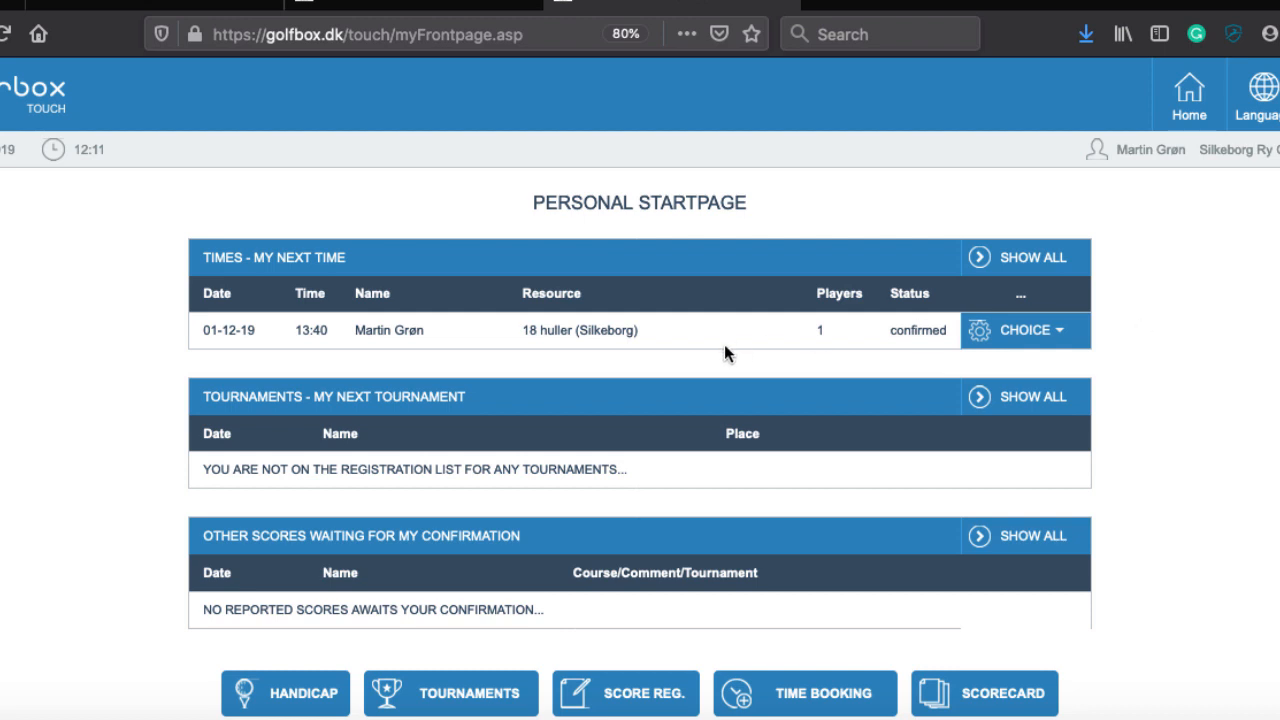
Step: Edit the 13:40 tee time and choose DELETE on your own player row
{"action": "left_click", "coordinate": [1025, 337]}
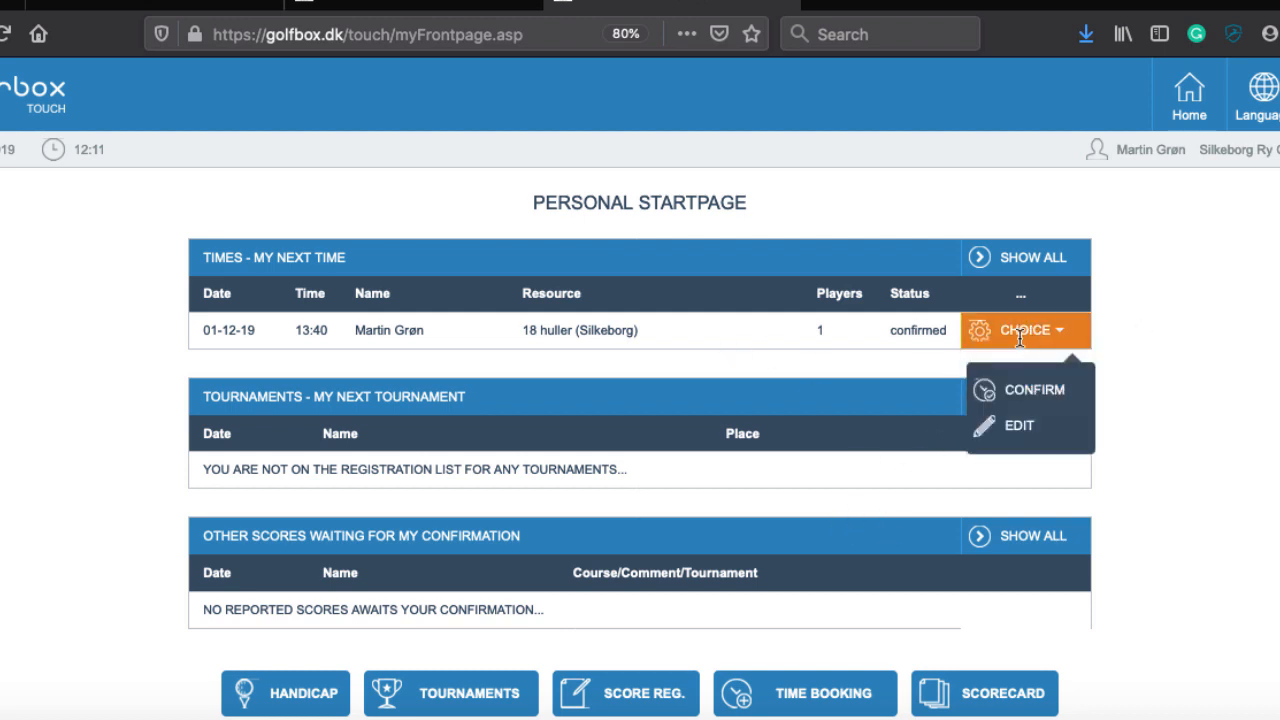
{"action": "left_click", "coordinate": [1012, 428]}
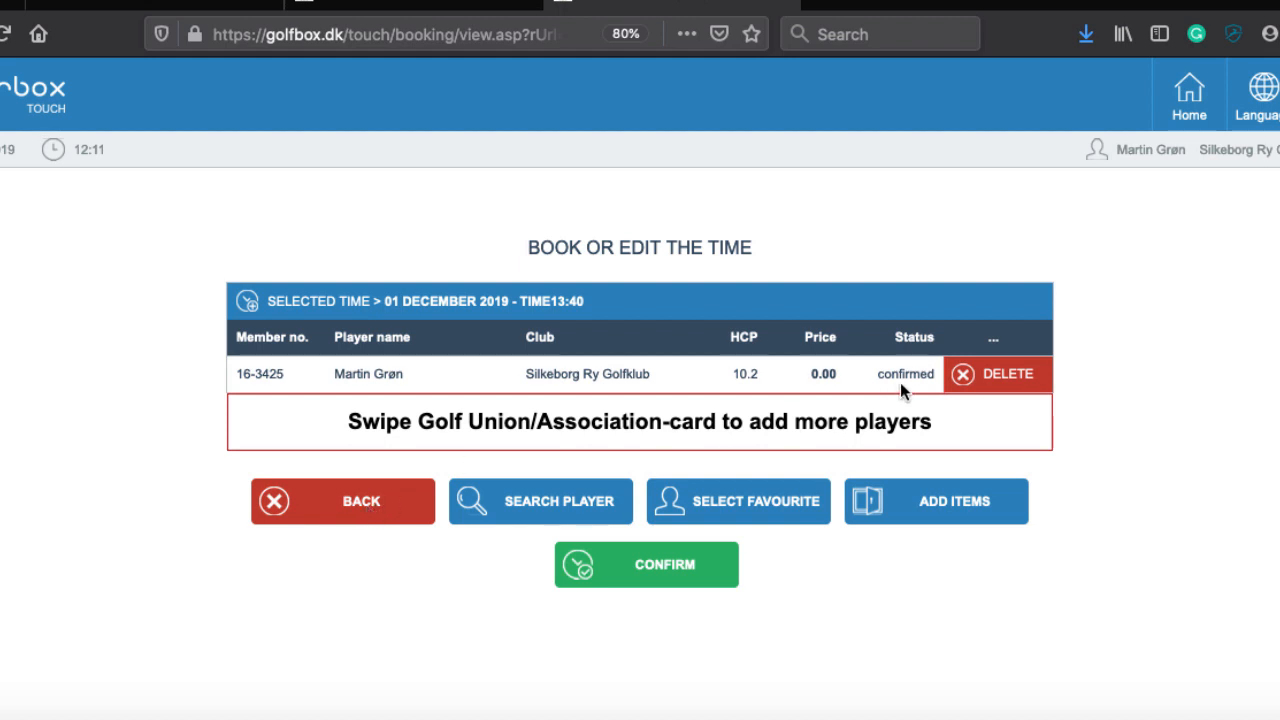
{"action": "left_click", "coordinate": [970, 373]}
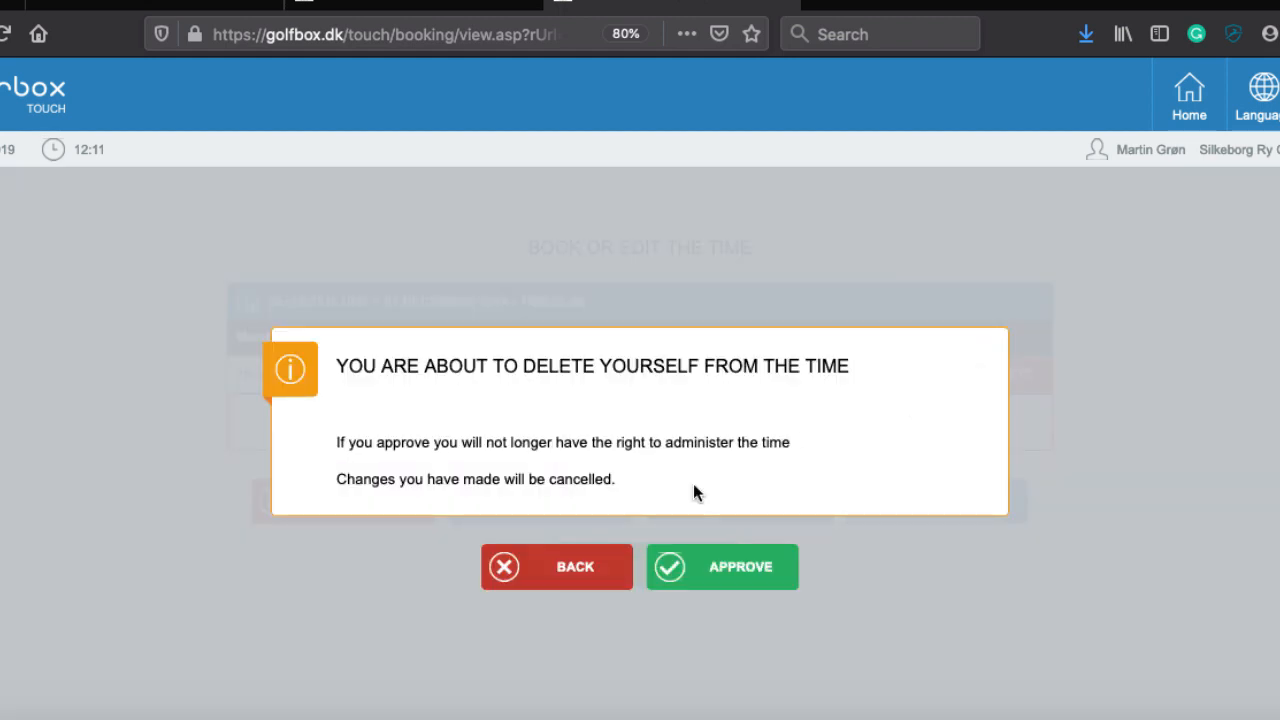